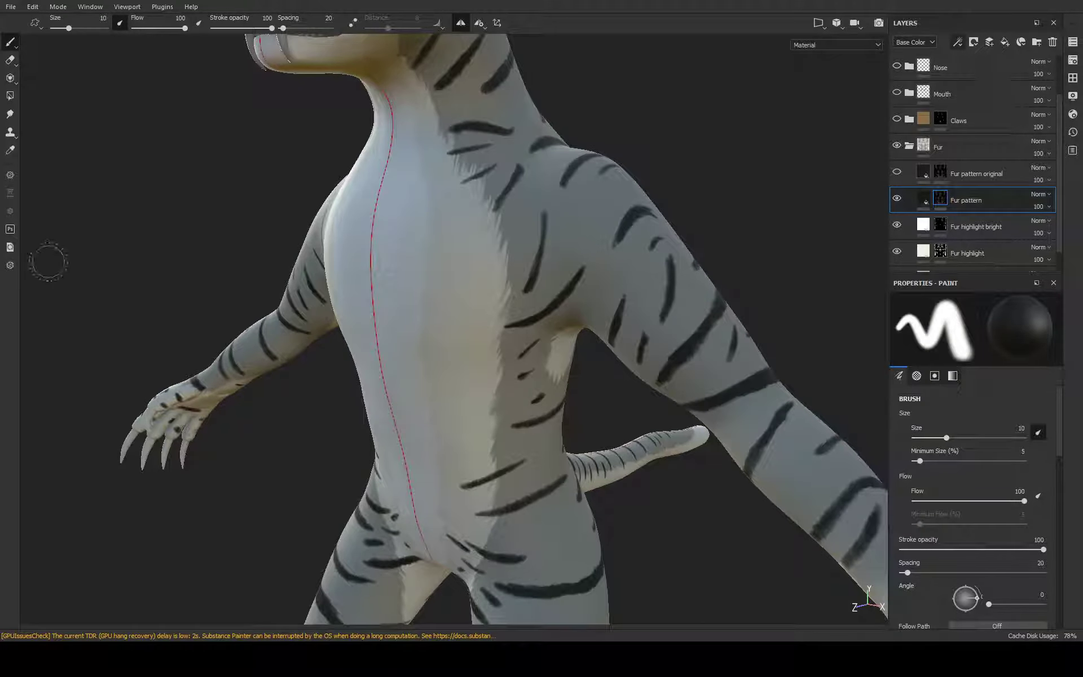
Turn the model to show the chest and arm, then add a default Levels effect to the Fur pattern mask
left_click_drag(694, 248, 614, 271, "alt")
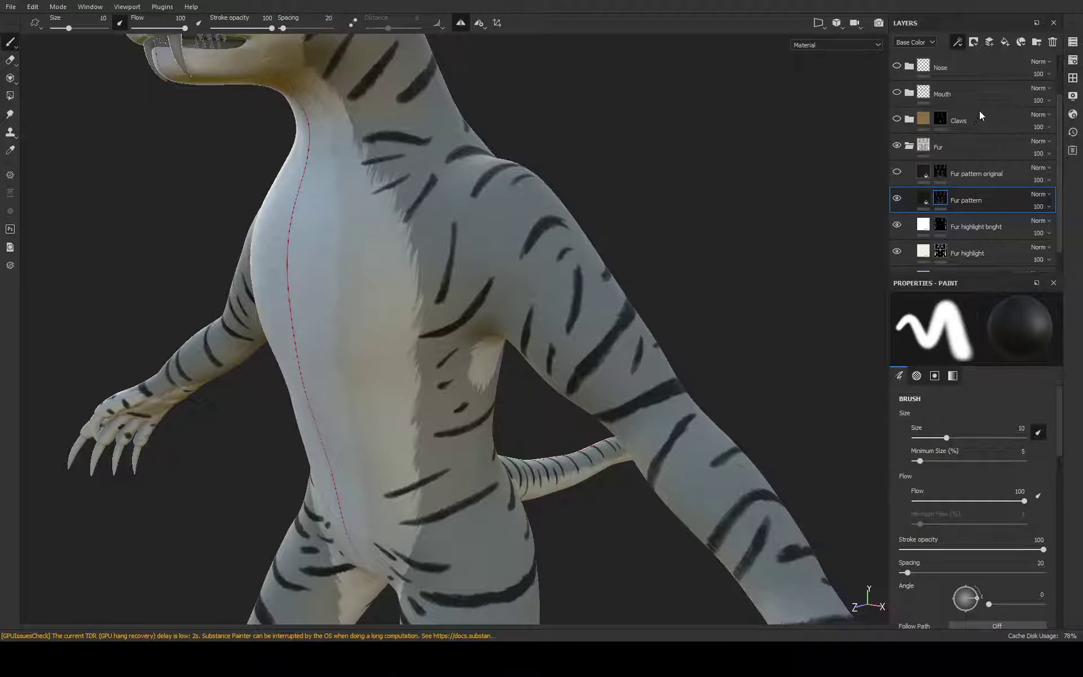
left_click(973, 42)
scroll(816, 335, "up", 3)
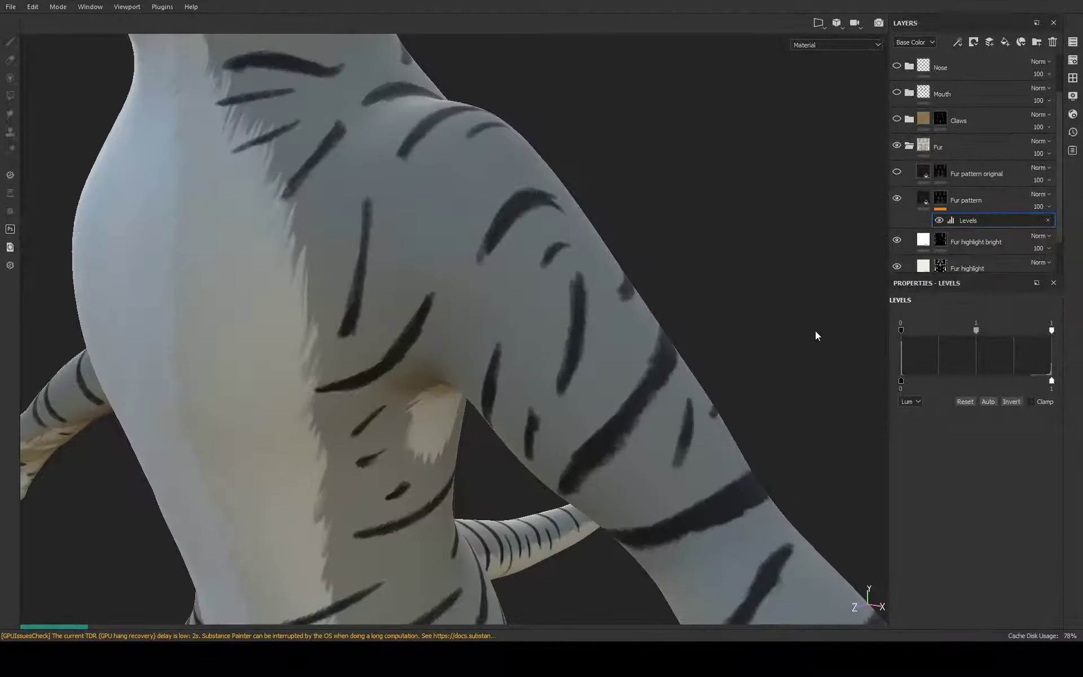
left_click(1017, 403)
left_click(1015, 401)
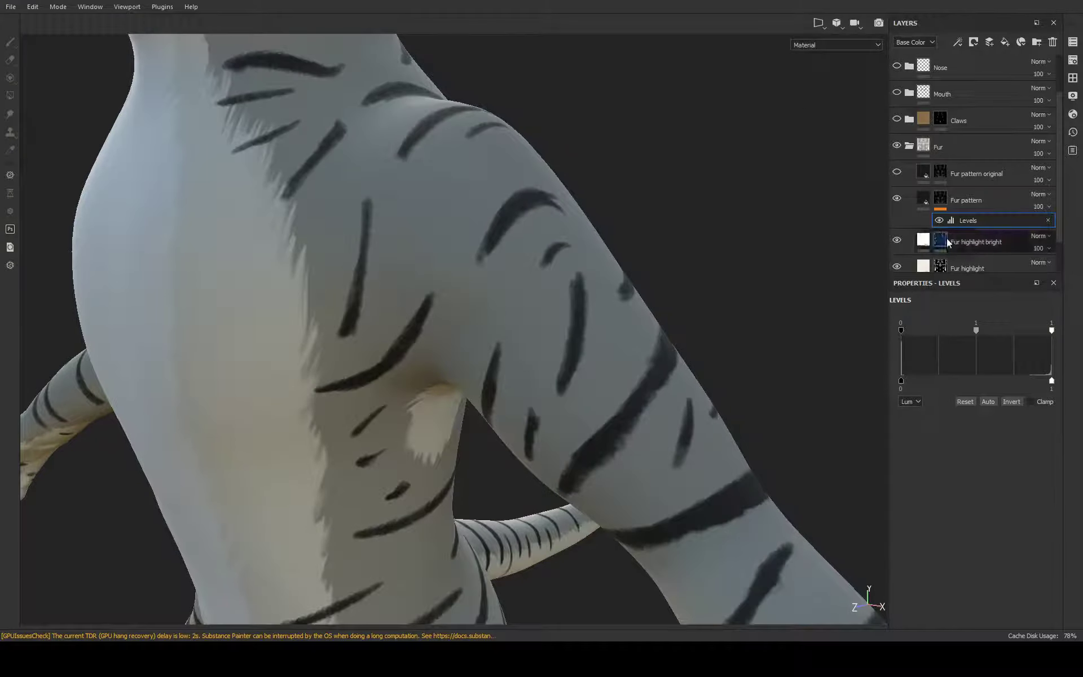
left_click(1011, 402)
left_click(1011, 402)
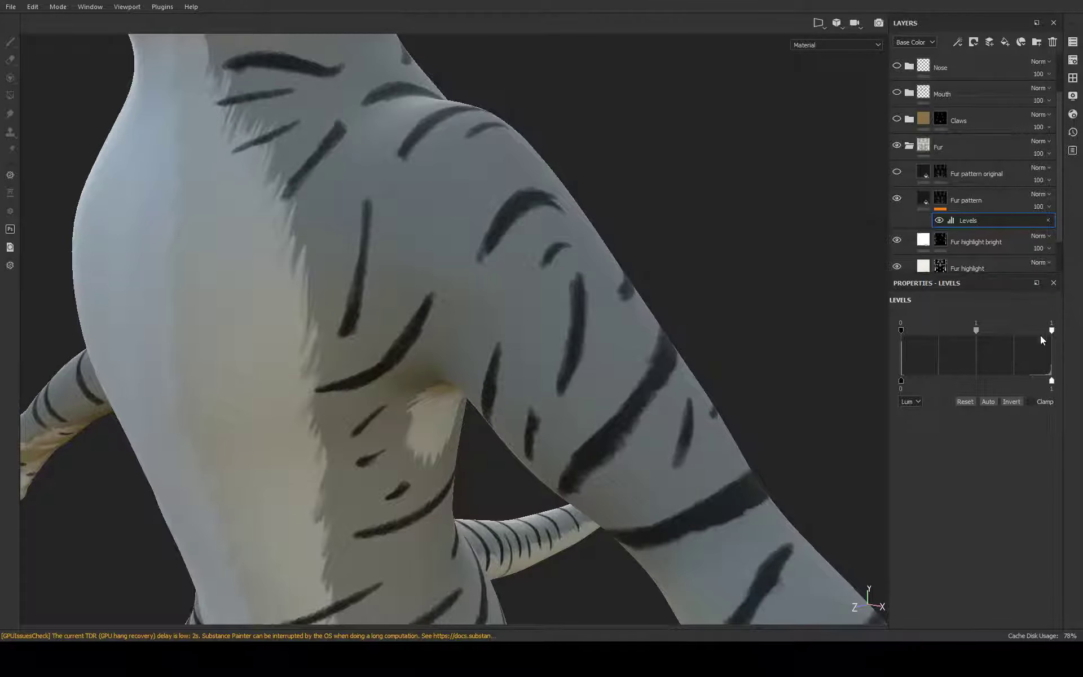
left_click_drag(1051, 330, 1061, 338)
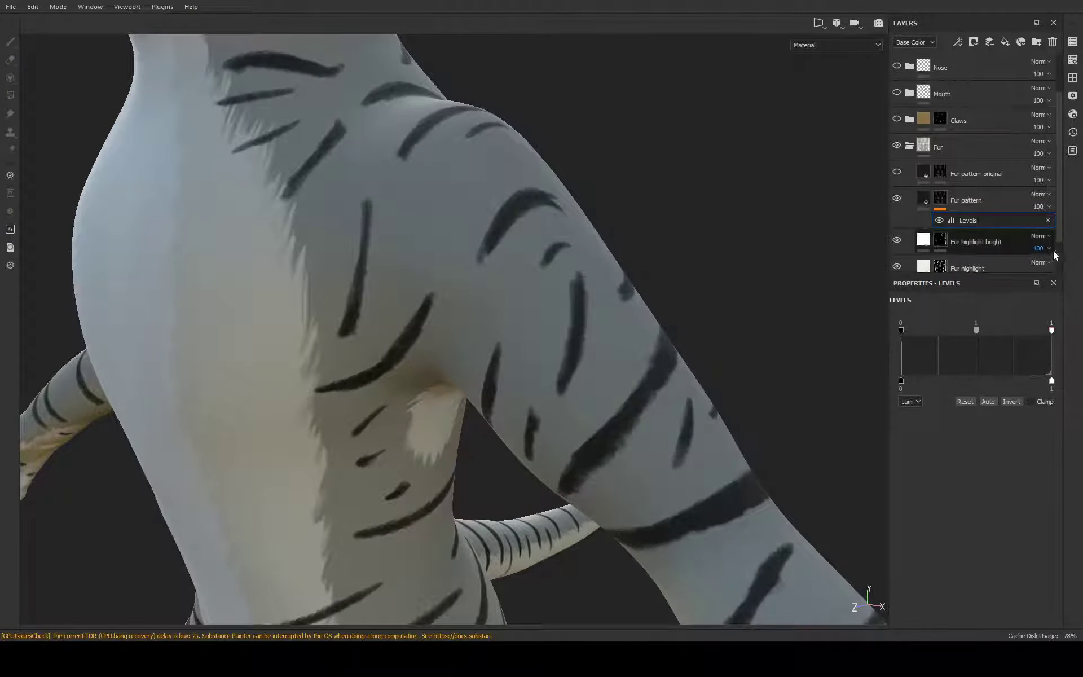
scroll(959, 133, "up", 1)
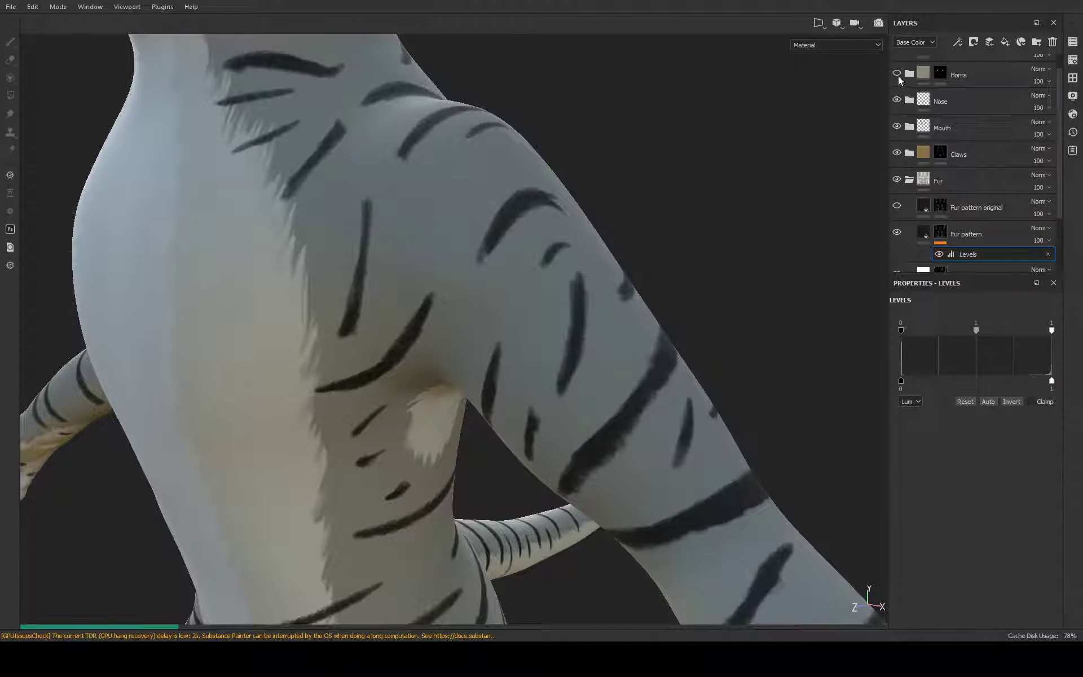
Zoom and orbit the viewport to inspect the creature's head
scroll(902, 85, "up", 1)
scroll(980, 139, "down", 3)
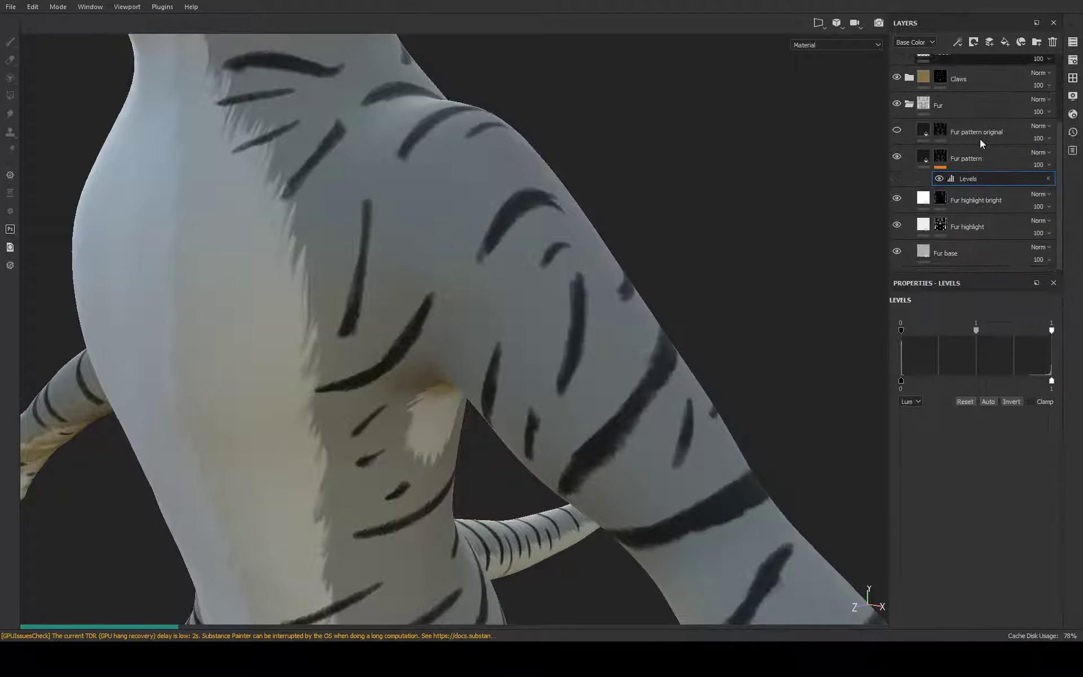
scroll(559, 130, "down", 2)
scroll(559, 126, "down", 2)
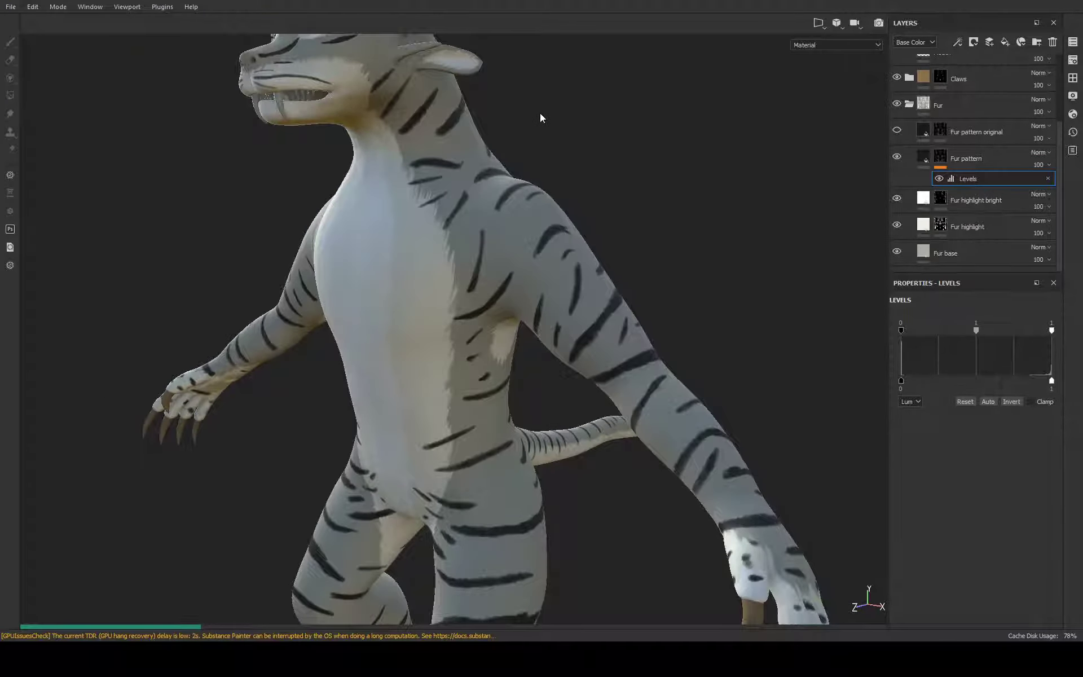
middle_click_drag(540, 113, 539, 212)
scroll(525, 191, "up", 2)
scroll(641, 252, "down", 2)
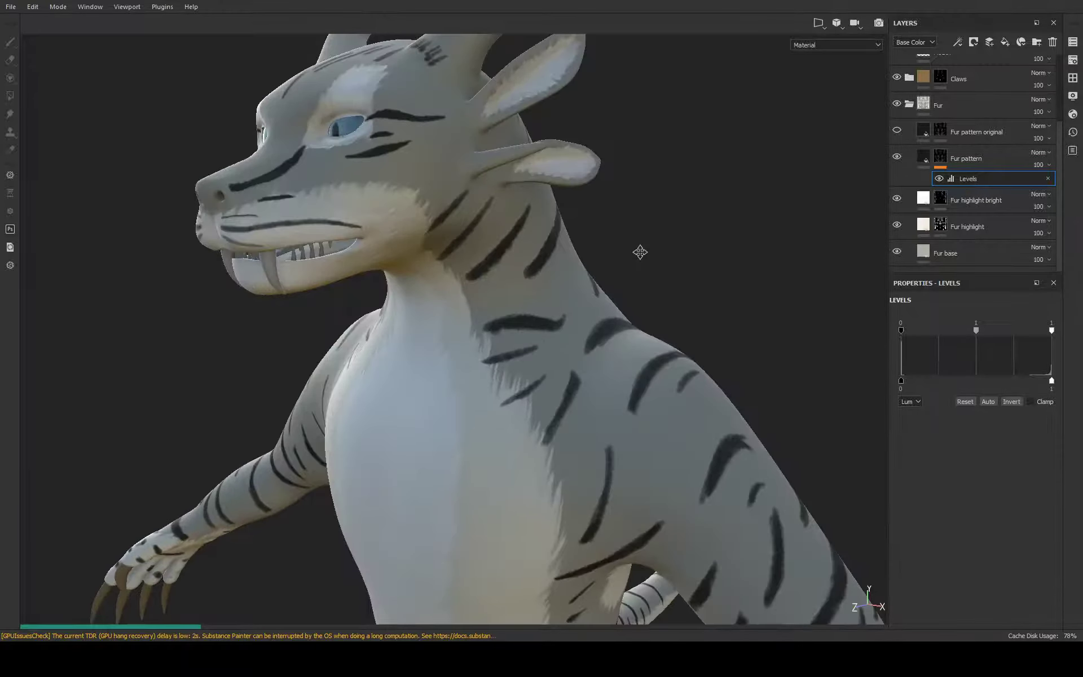
scroll(619, 216, "up", 2)
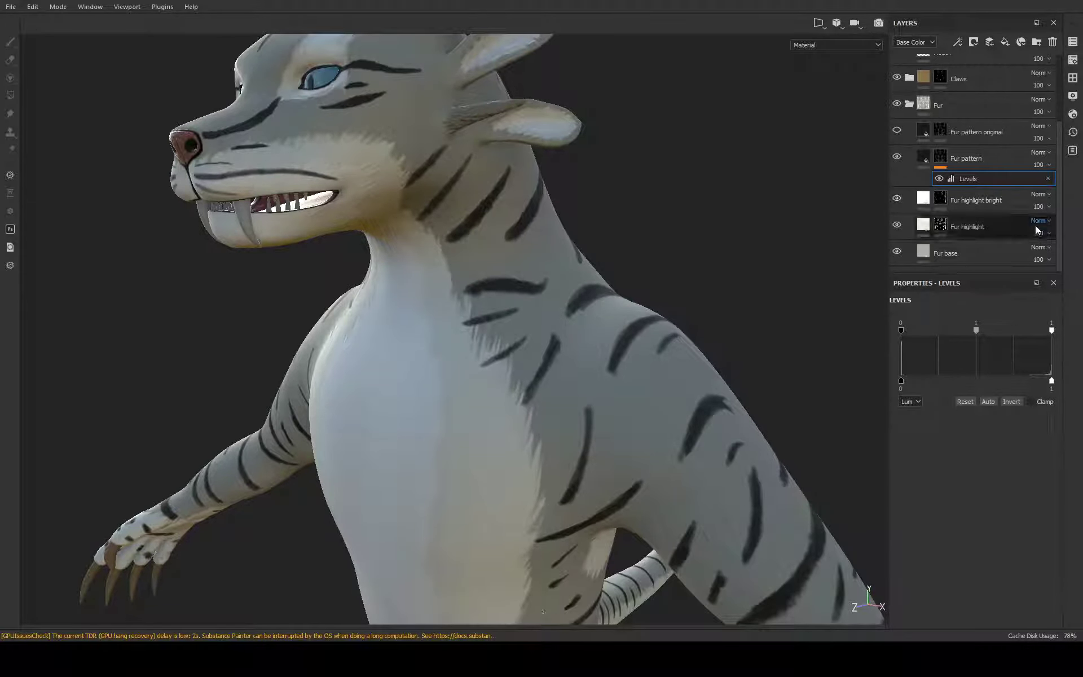
Inspect the belly and tail, then make the Fur pattern layer the paint target
mouse_move(637, 499)
left_mouse_down("alt")
mouse_move(513, 283)
mouse_move(553, 379)
left_mouse_up("alt")
left_click_drag(609, 235, 569, 427, "alt")
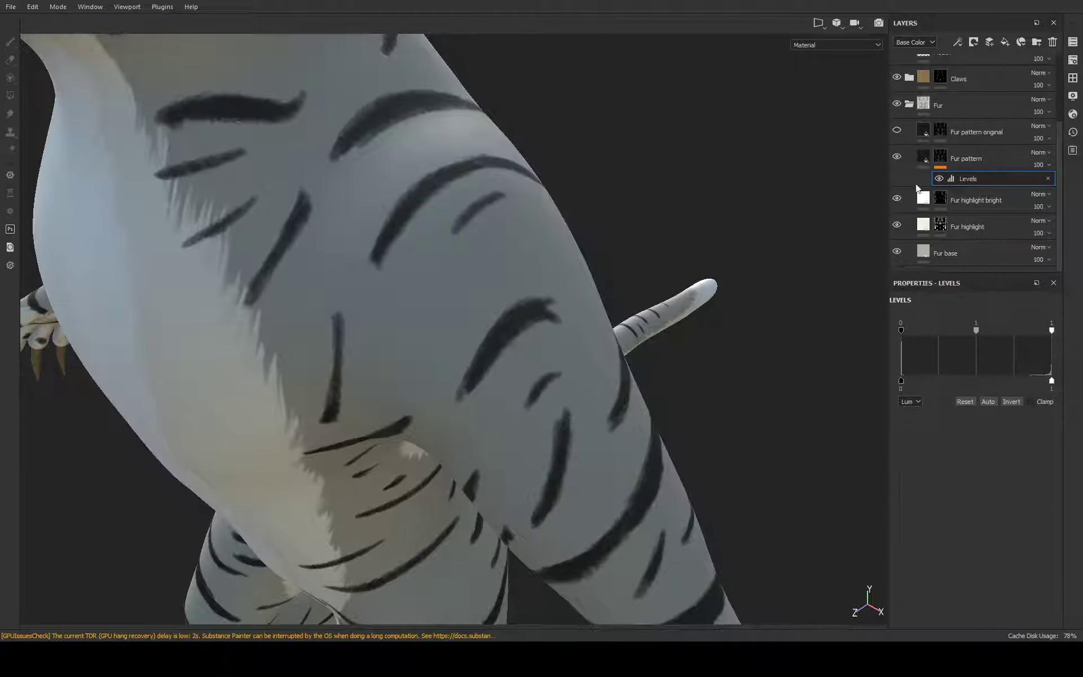
left_click(941, 160)
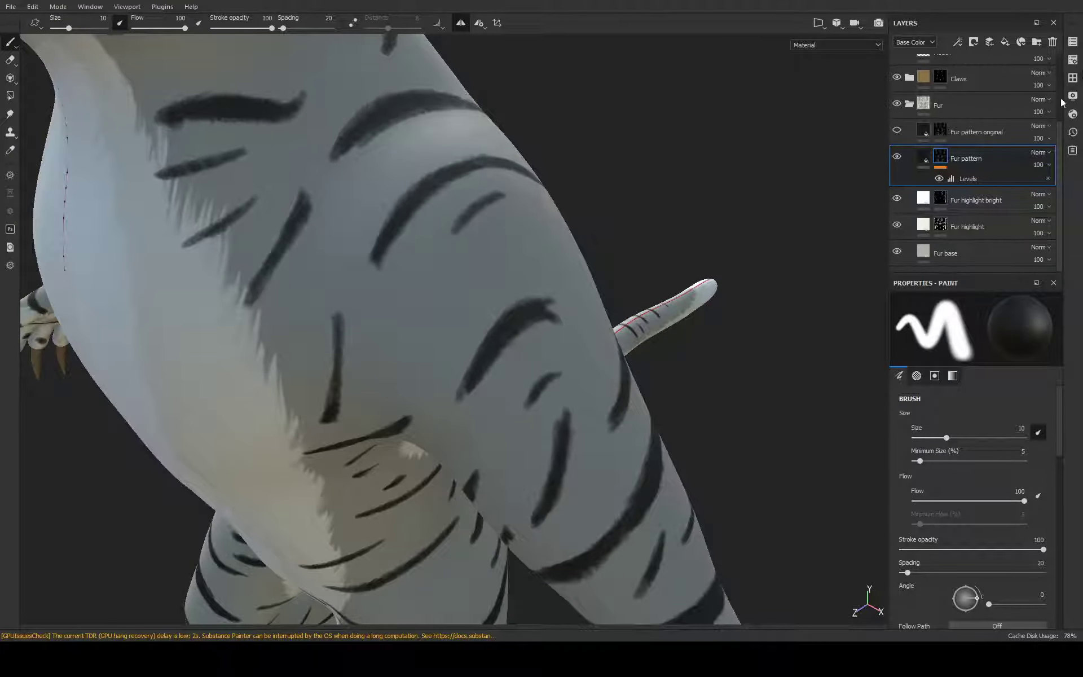
Pick a thinner tapered stroke brush at size 3.89 and frame the tail
left_click(1073, 78)
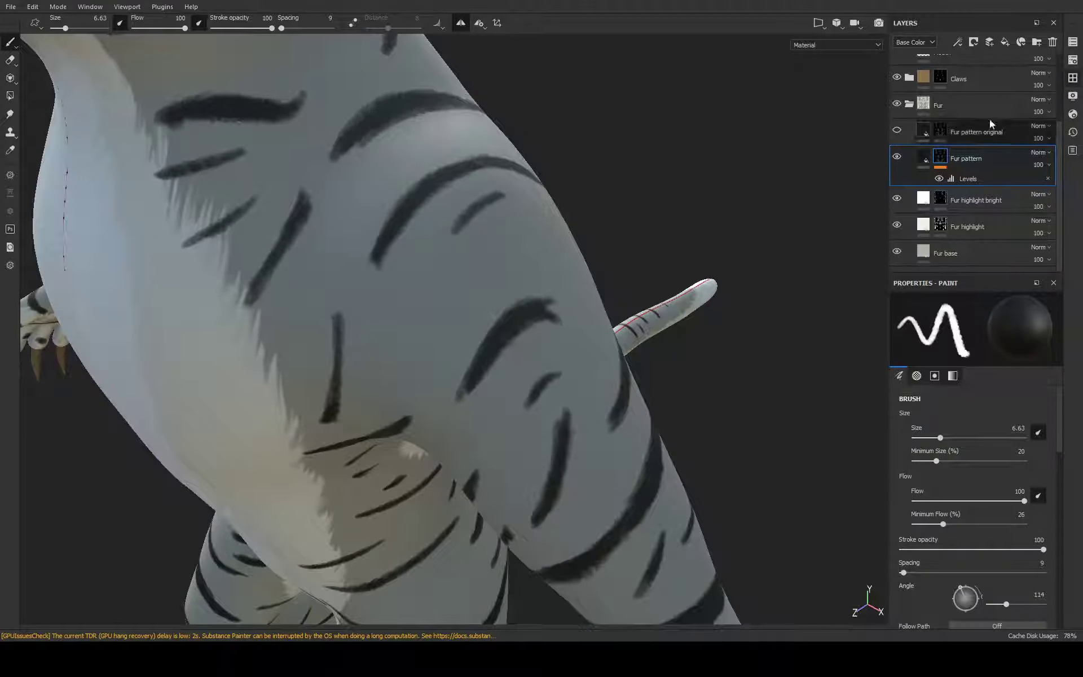
left_click_drag(508, 314, 515, 404, "alt")
mouse_move(518, 336)
left_mouse_down("alt")
mouse_move(508, 400)
mouse_move(589, 248)
mouse_move(742, 133)
left_mouse_up("alt")
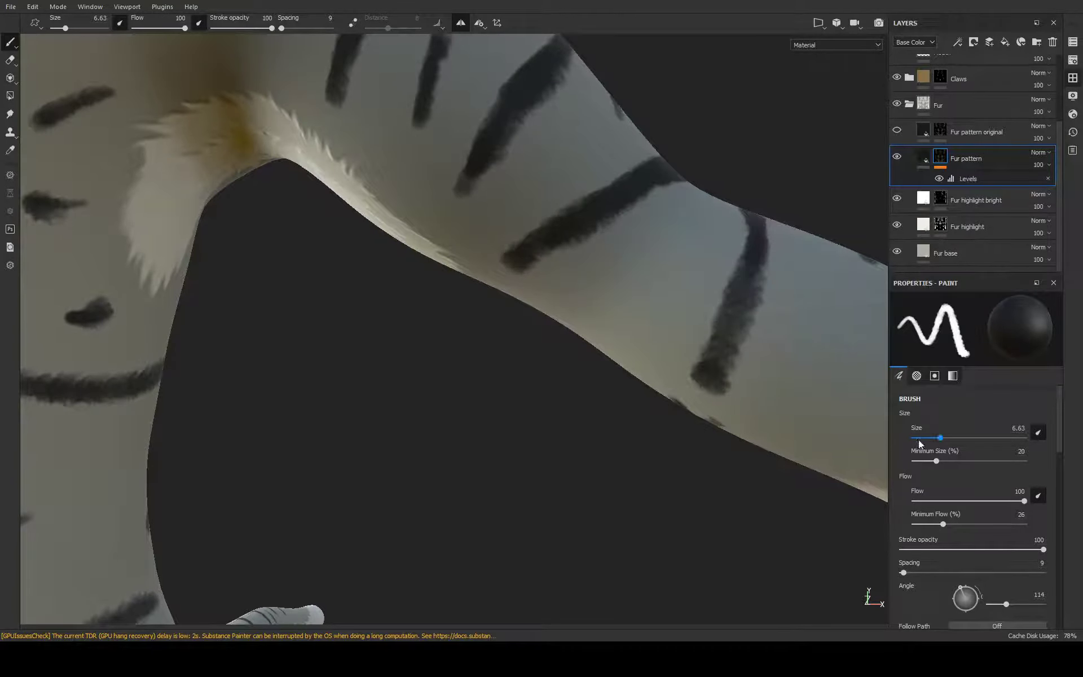
scroll(940, 437, "down", 4)
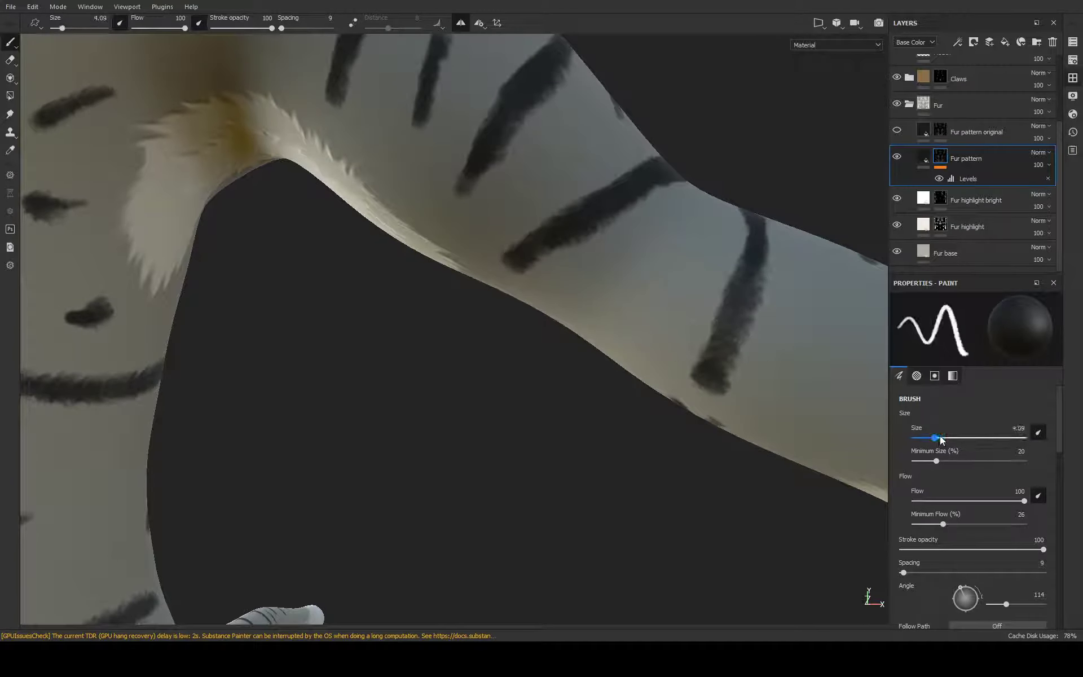
scroll(940, 437, "up", 1)
left_click_drag(555, 246, 555, 275, "alt")
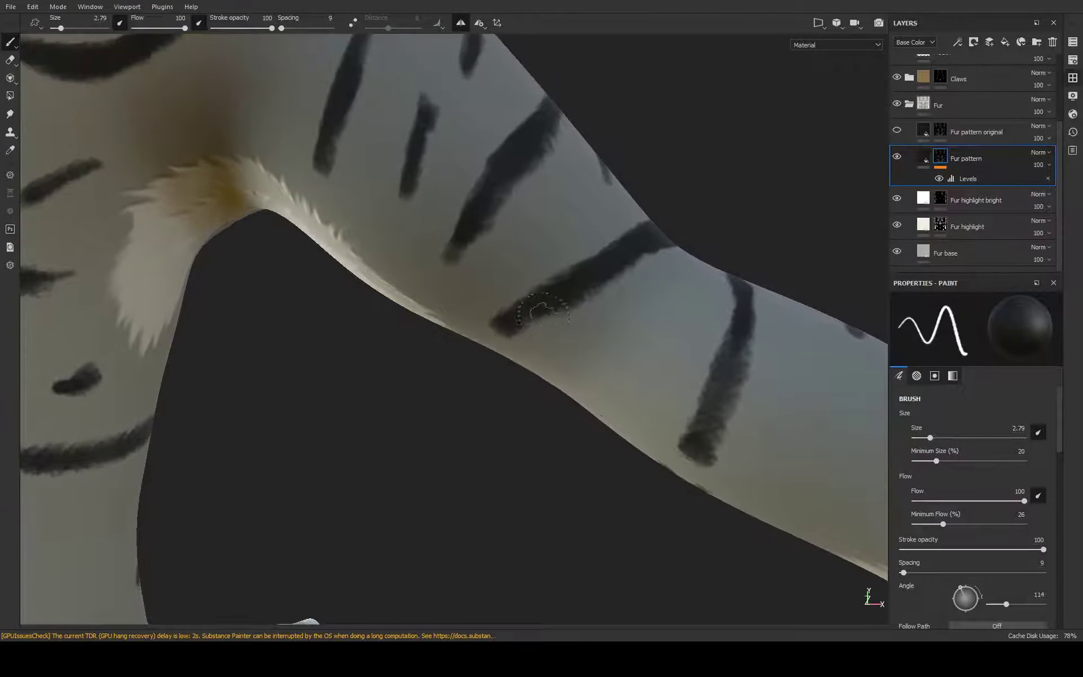
scroll(930, 438, "up", 2)
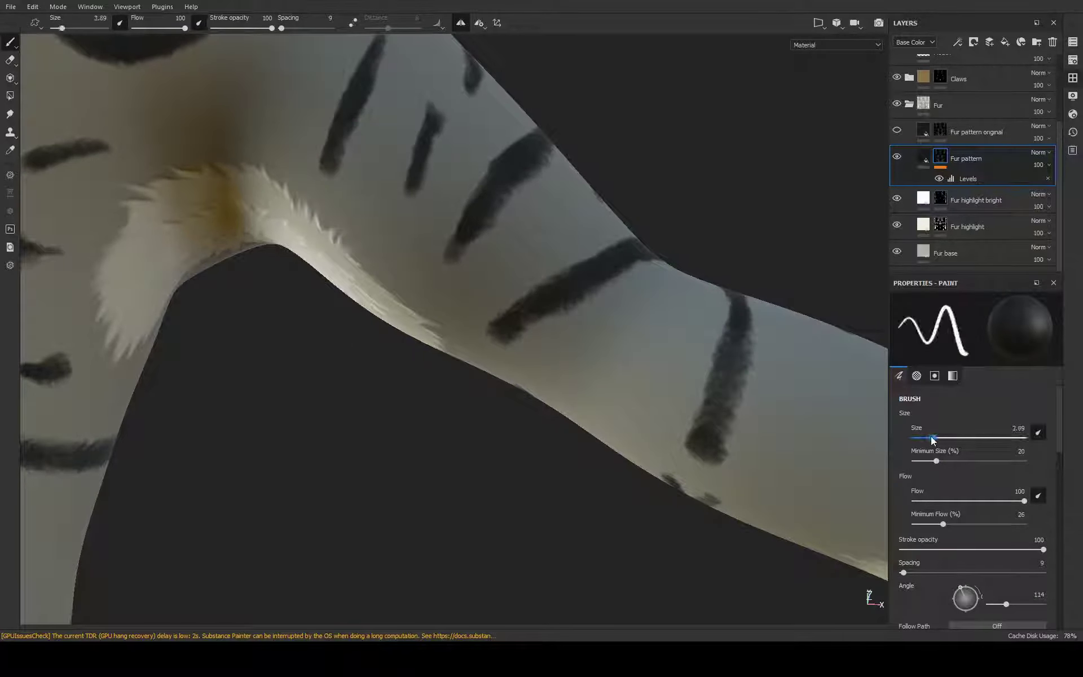
Zoom in on the tail and paint over its black stripes
mouse_move(511, 316)
left_mouse_down("alt")
mouse_move(495, 358)
mouse_move(508, 307)
mouse_move(468, 368)
left_mouse_up("alt")
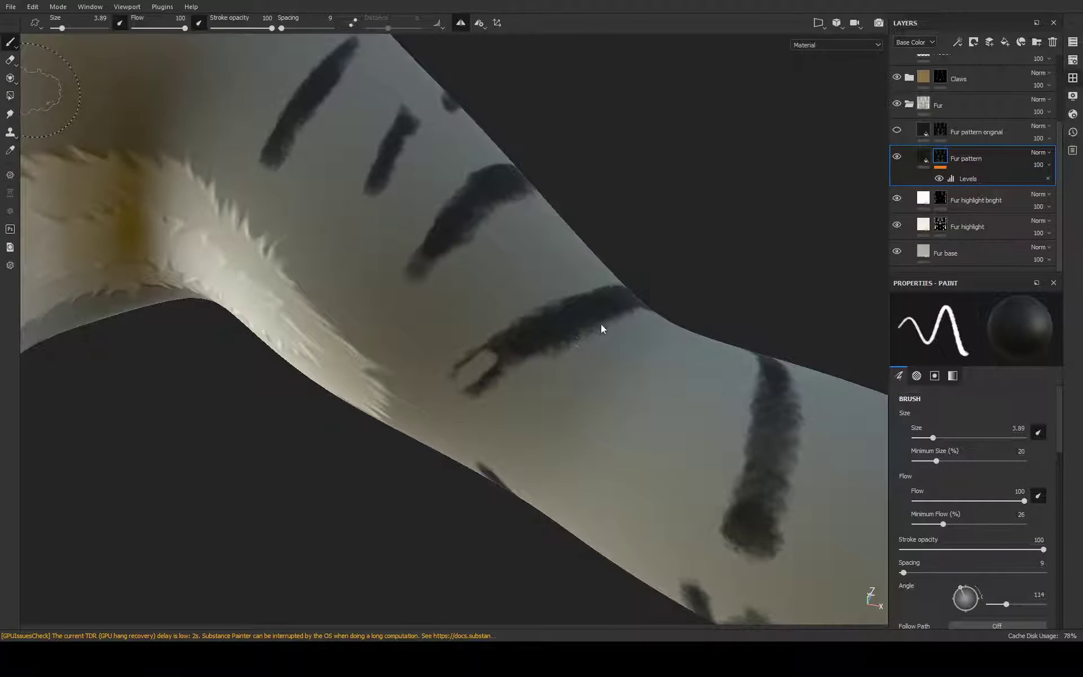
Save the project, collapse the Mouth folder and select the Fur pattern layer
key("ctrl+s")
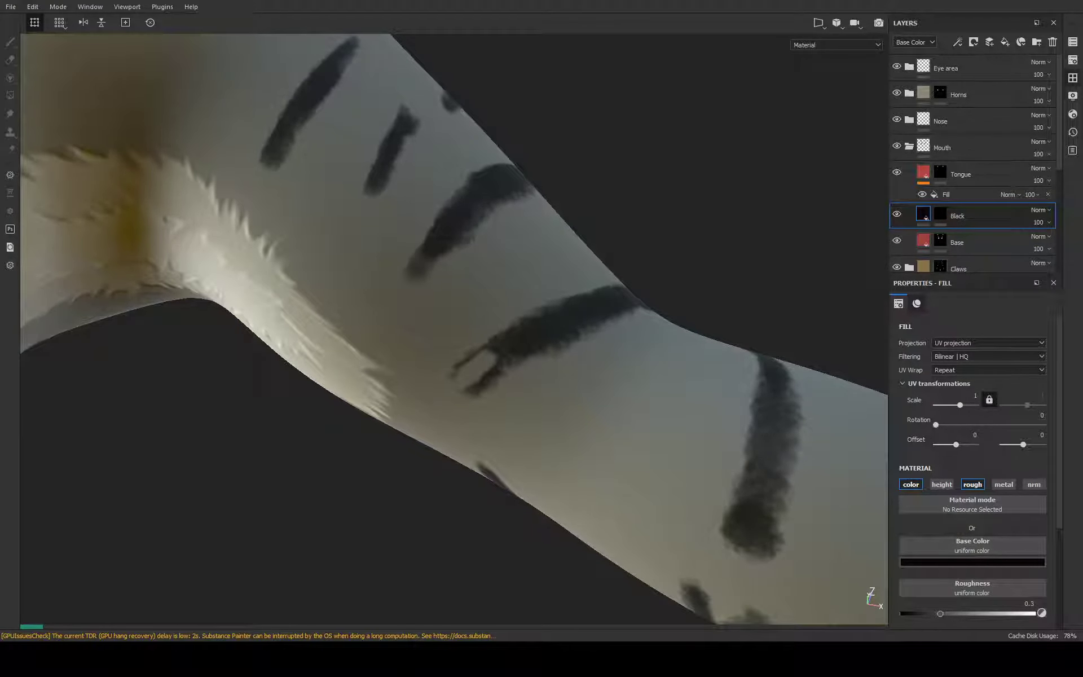
scroll(511, 234, "down", 3)
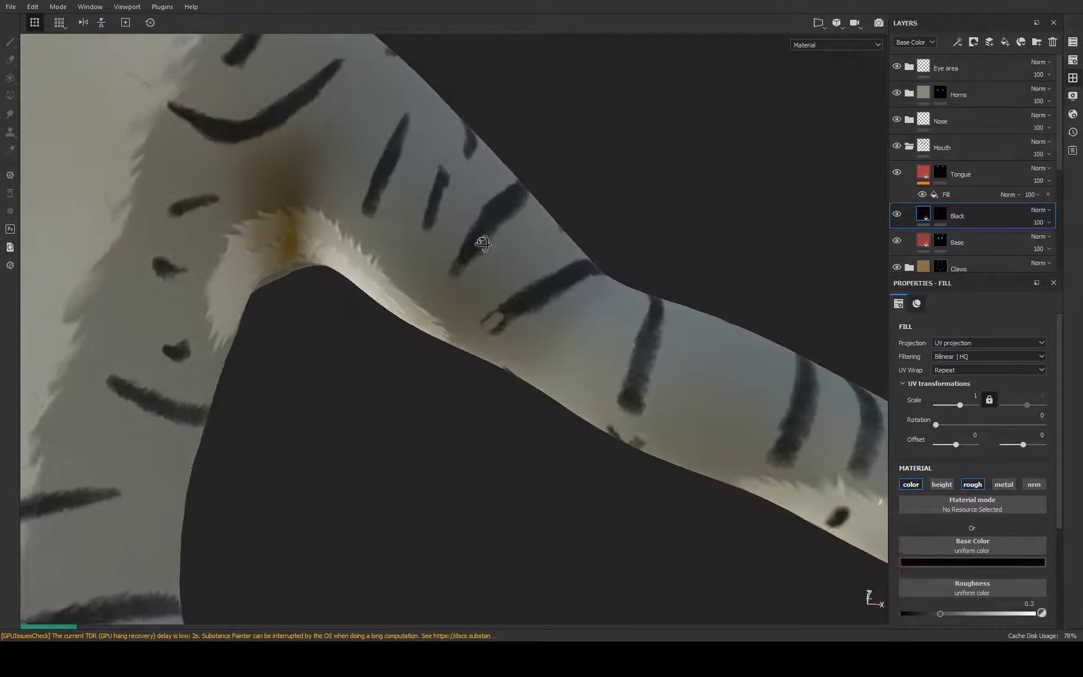
scroll(483, 243, "down", 3)
scroll(474, 270, "down", 2)
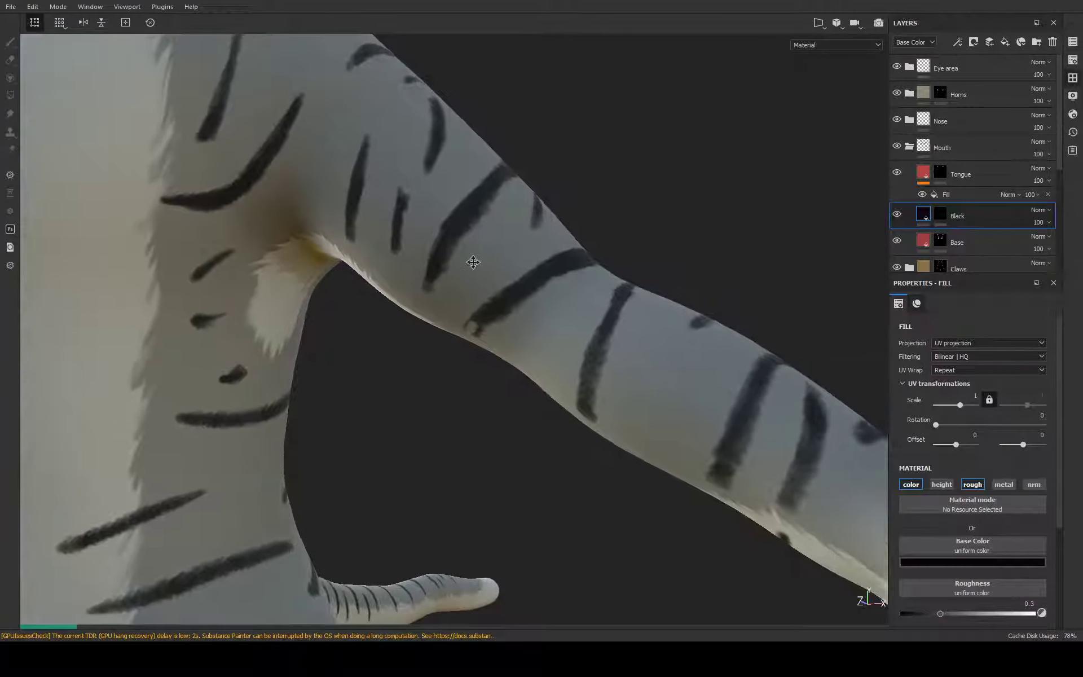
scroll(473, 261, "up", 3)
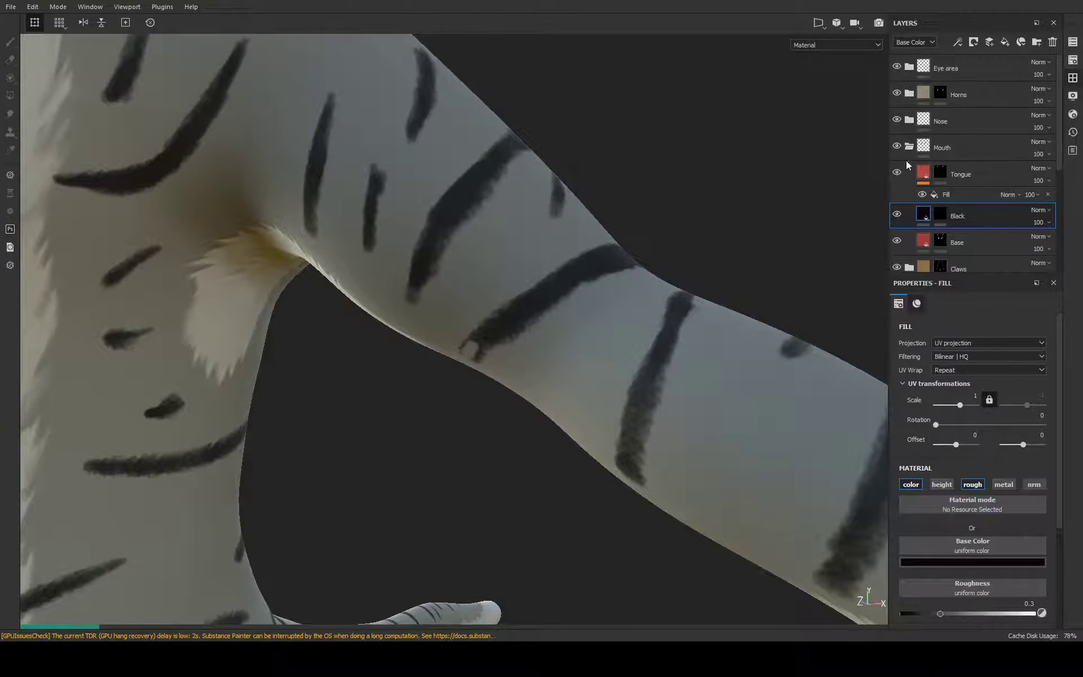
left_click(908, 146)
left_click(928, 255)
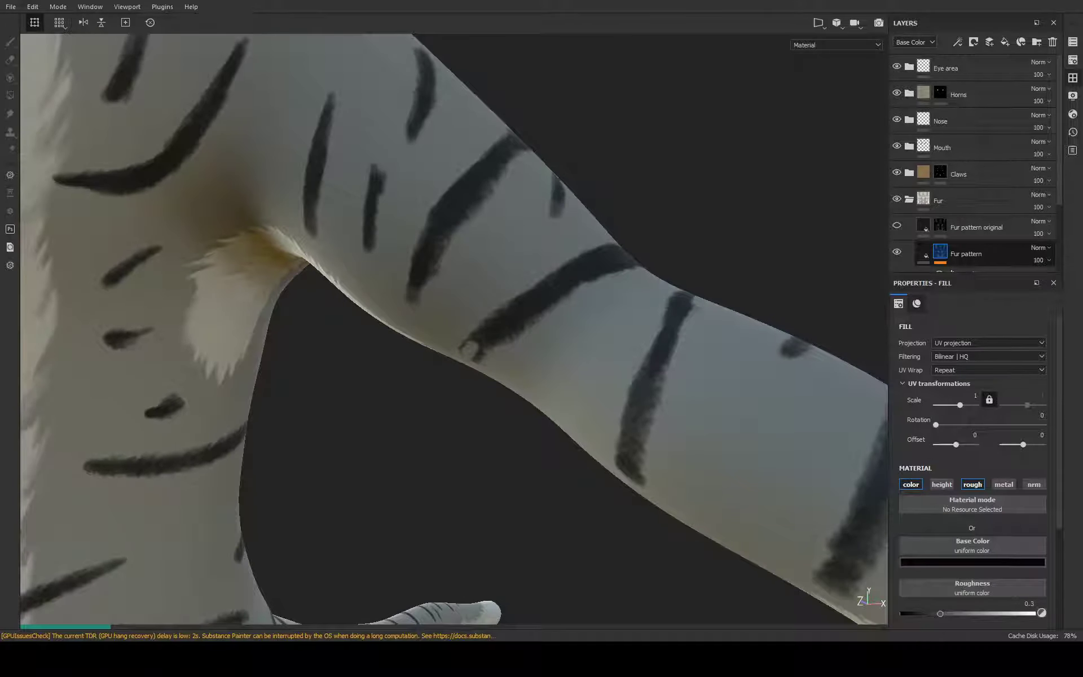
Switch to the Paint tool with a smaller brush and extend the dark leg stripe
key("1")
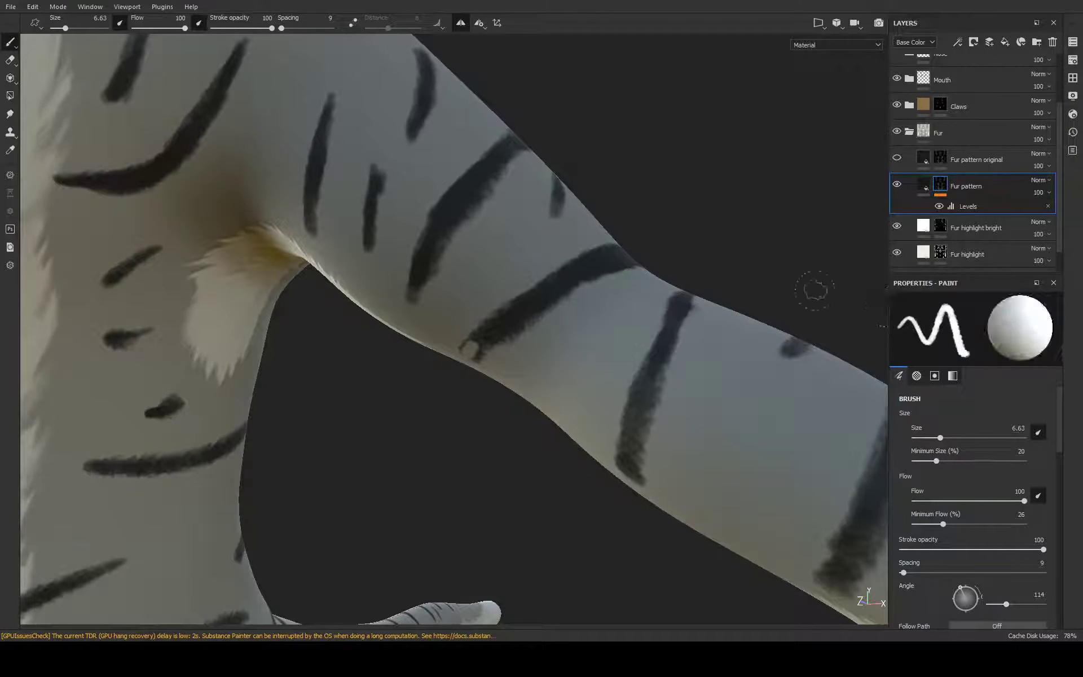
left_click_drag(939, 439, 931, 439)
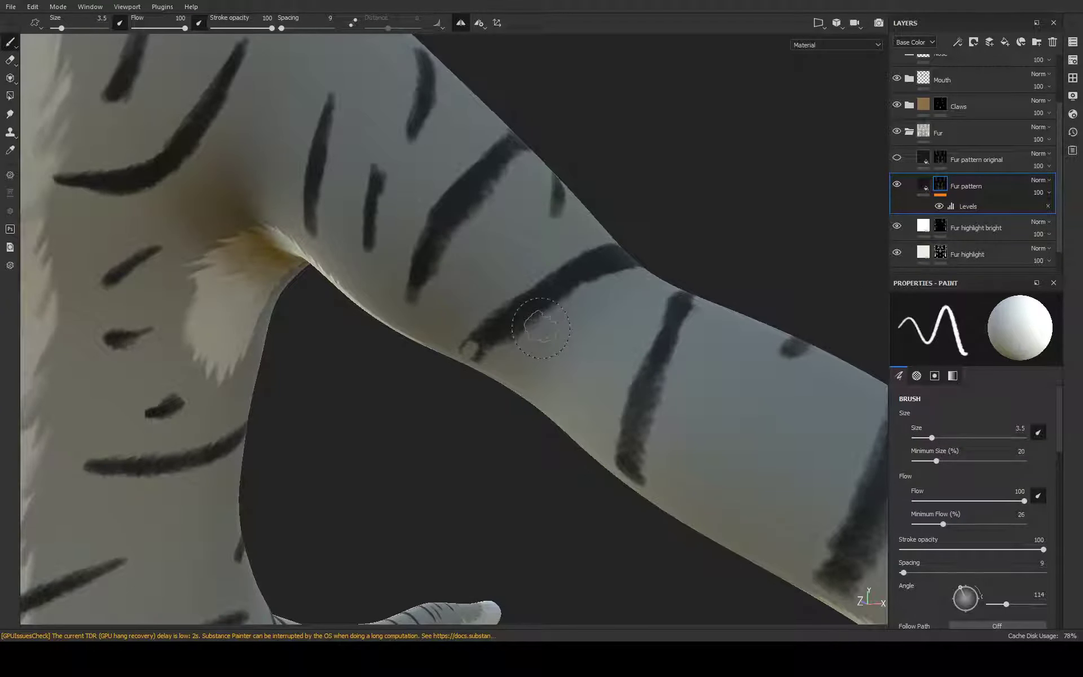
mouse_move(540, 327)
left_mouse_down("alt")
mouse_move(524, 375)
mouse_move(580, 229)
mouse_move(516, 421)
mouse_move(518, 537)
mouse_move(633, 406)
left_mouse_up("alt")
mouse_move(634, 407)
right_mouse_down("alt")
mouse_move(575, 350)
mouse_move(516, 352)
right_mouse_up("alt")
left_click_drag(515, 352, 551, 342)
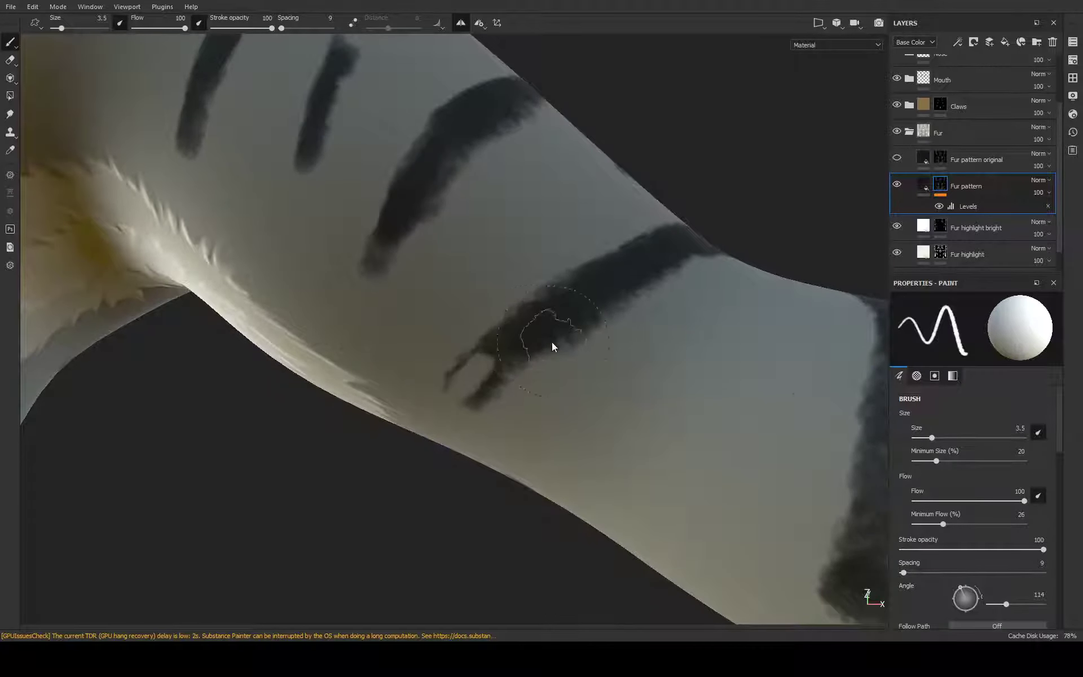
Set the brush size to exactly 3.2
left_click_drag(932, 438, 928, 439)
left_click(1020, 428)
type("15")
type("3.2")
key("Return")
mouse_move(485, 350)
left_mouse_down("alt")
mouse_move(499, 356)
mouse_move(499, 377)
left_mouse_up("alt")
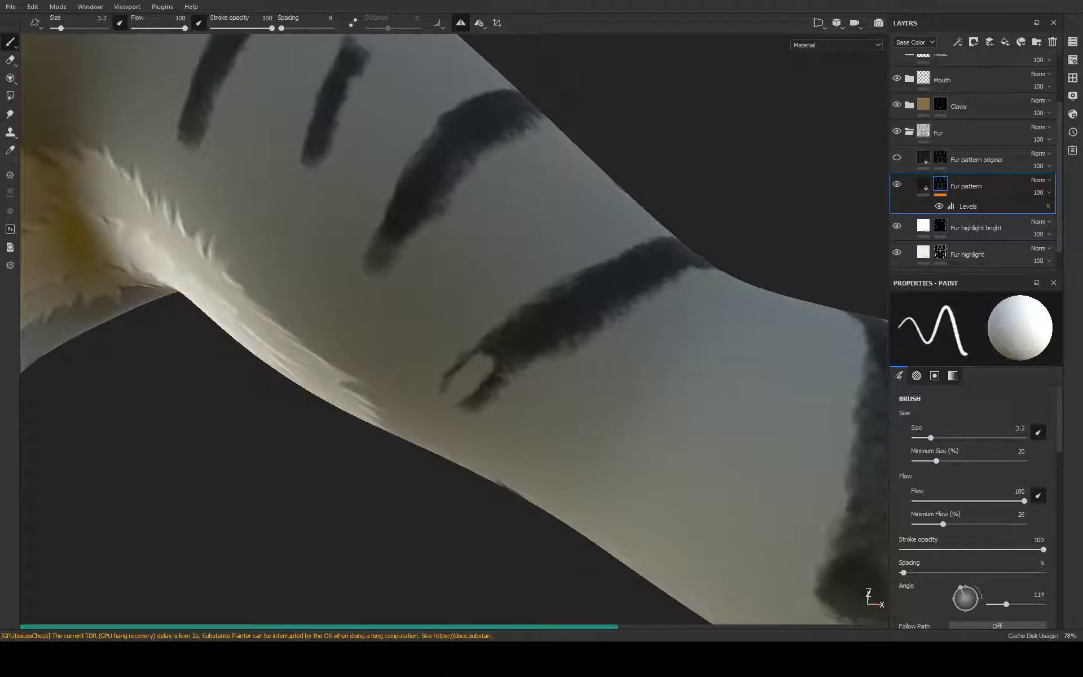
Paint over the light notch and smooth the lower leg stripe's ragged end at size 3.2
left_click_drag(510, 347, 491, 389)
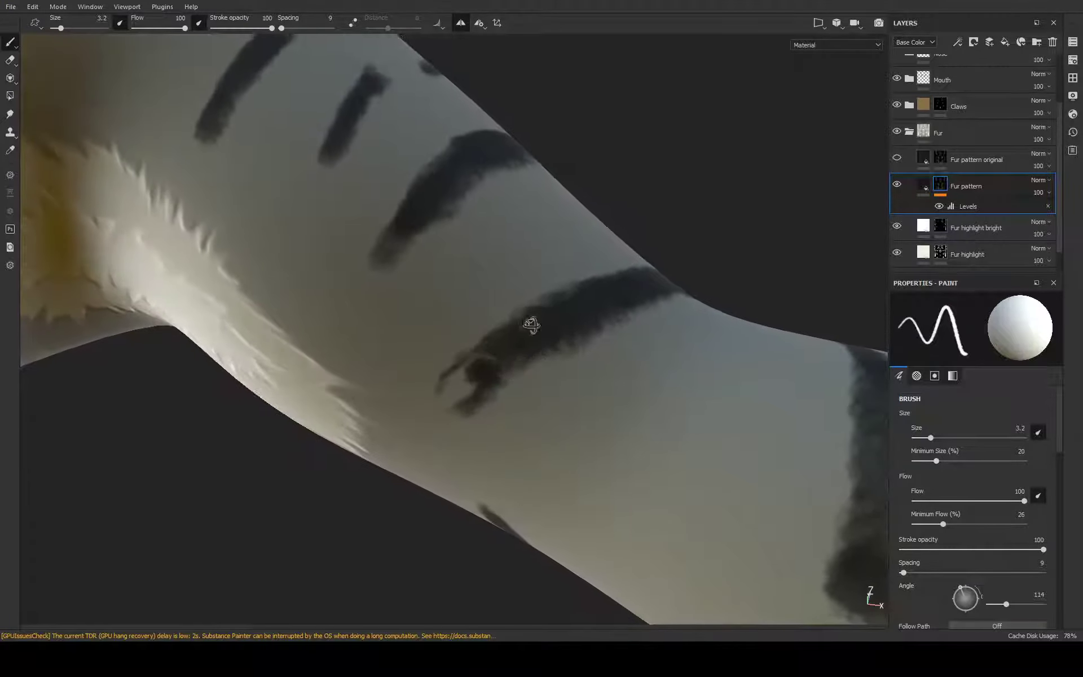
mouse_move(496, 346)
left_mouse_down("alt")
mouse_move(451, 389)
mouse_move(460, 375)
left_mouse_up("alt")
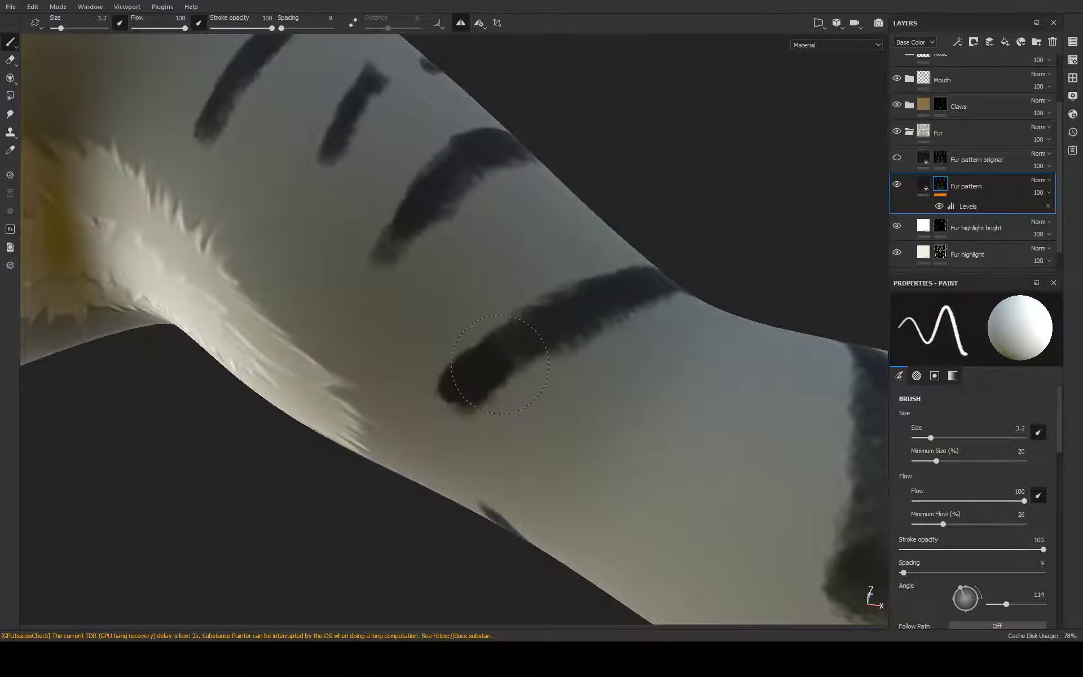
mouse_move(568, 327)
left_mouse_down("alt")
mouse_move(556, 390)
mouse_move(474, 350)
mouse_move(412, 367)
mouse_move(451, 330)
mouse_move(492, 319)
mouse_move(361, 422)
mouse_move(406, 395)
left_mouse_up("alt")
mouse_move(406, 395)
left_mouse_down("alt")
mouse_move(459, 399)
mouse_move(515, 346)
mouse_move(350, 462)
mouse_move(472, 374)
mouse_move(496, 362)
mouse_move(459, 387)
mouse_move(564, 344)
mouse_move(498, 377)
mouse_move(339, 417)
left_mouse_up("alt")
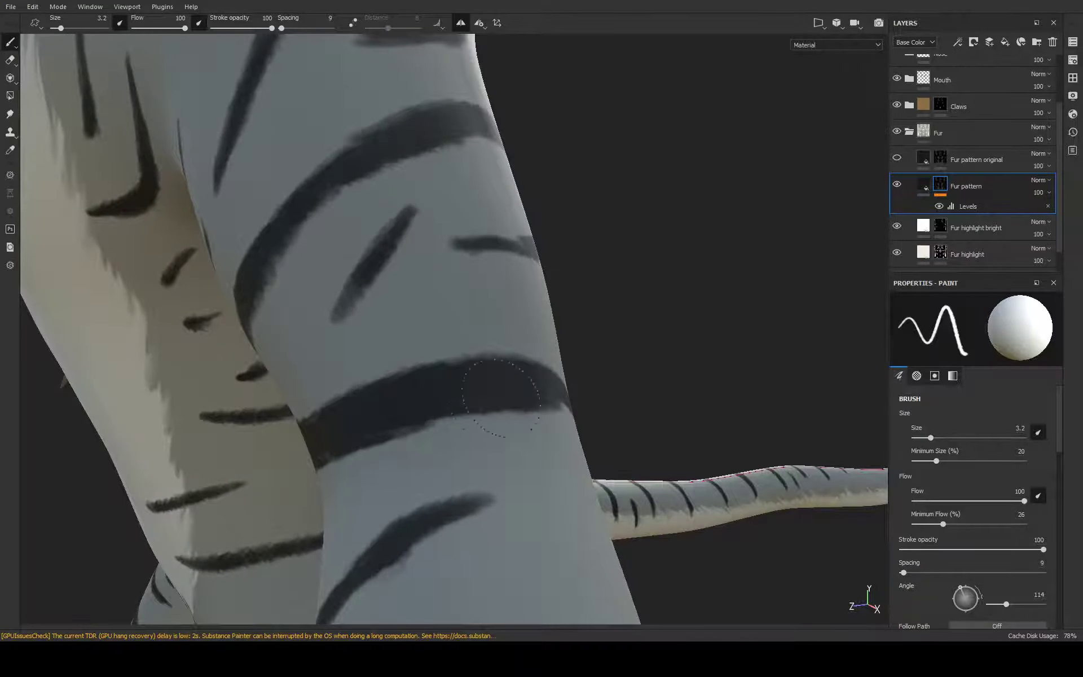
Orbit along the leg, then darken and lengthen the upper-middle leg stripe
mouse_move(502, 406)
left_mouse_down("alt")
mouse_move(480, 377)
mouse_move(508, 265)
mouse_move(291, 349)
mouse_move(266, 394)
mouse_move(282, 319)
mouse_move(375, 281)
left_mouse_up("alt")
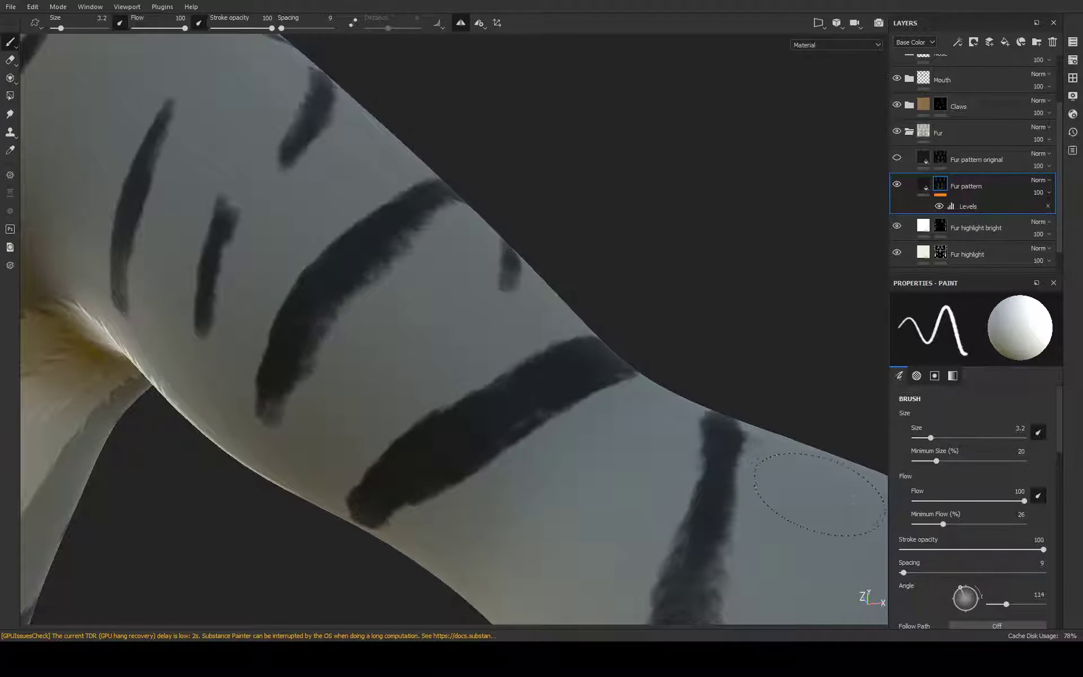
mouse_move(819, 494)
left_mouse_down("alt")
mouse_move(505, 282)
mouse_move(317, 356)
mouse_move(339, 363)
mouse_move(434, 274)
mouse_move(303, 435)
mouse_move(367, 361)
mouse_move(224, 480)
mouse_move(194, 587)
mouse_move(460, 347)
mouse_move(332, 288)
left_mouse_up("alt")
mouse_move(332, 288)
left_mouse_down()
mouse_move(344, 321)
mouse_move(299, 418)
mouse_move(333, 316)
mouse_move(295, 426)
mouse_move(371, 325)
mouse_move(364, 270)
mouse_move(337, 405)
left_mouse_up()
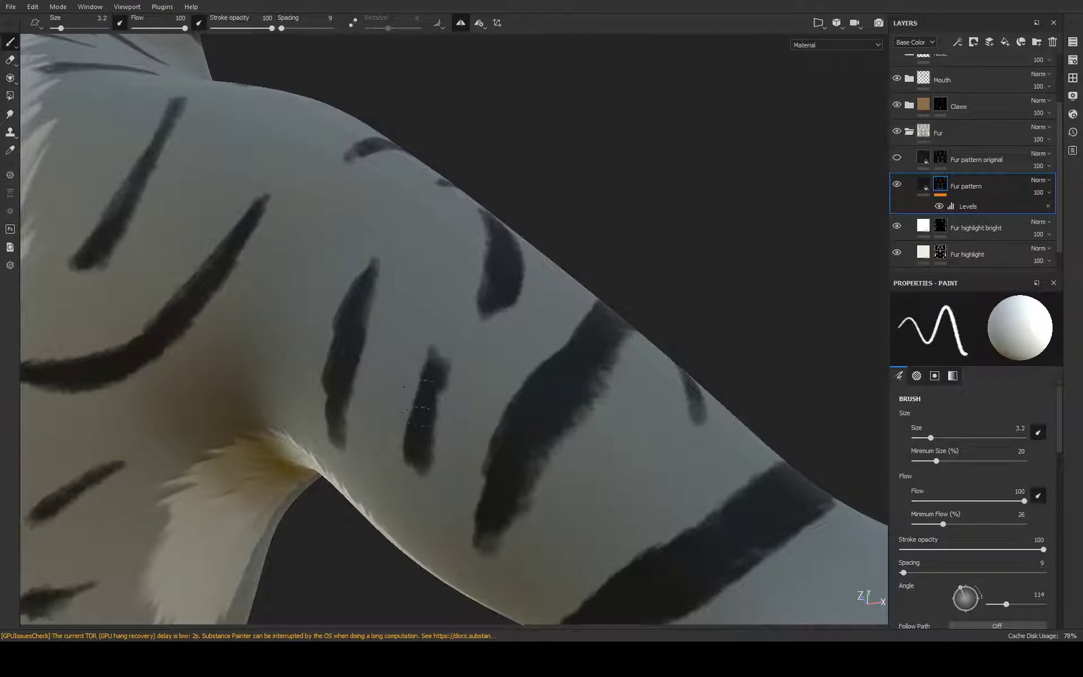
left_click_drag(412, 476, 419, 456)
scroll(416, 431, "down", 2)
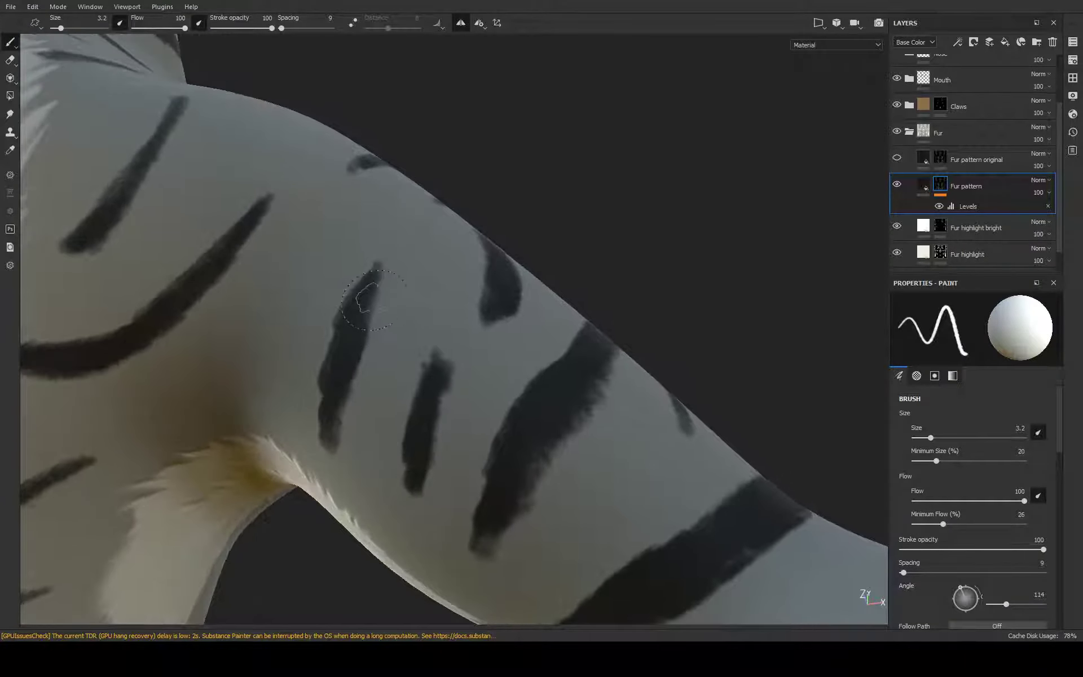
Paint new, thicker dark fur strokes down the leg, undoing one excess pass
mouse_move(370, 282)
left_mouse_down()
mouse_move(329, 446)
mouse_move(429, 267)
left_mouse_up()
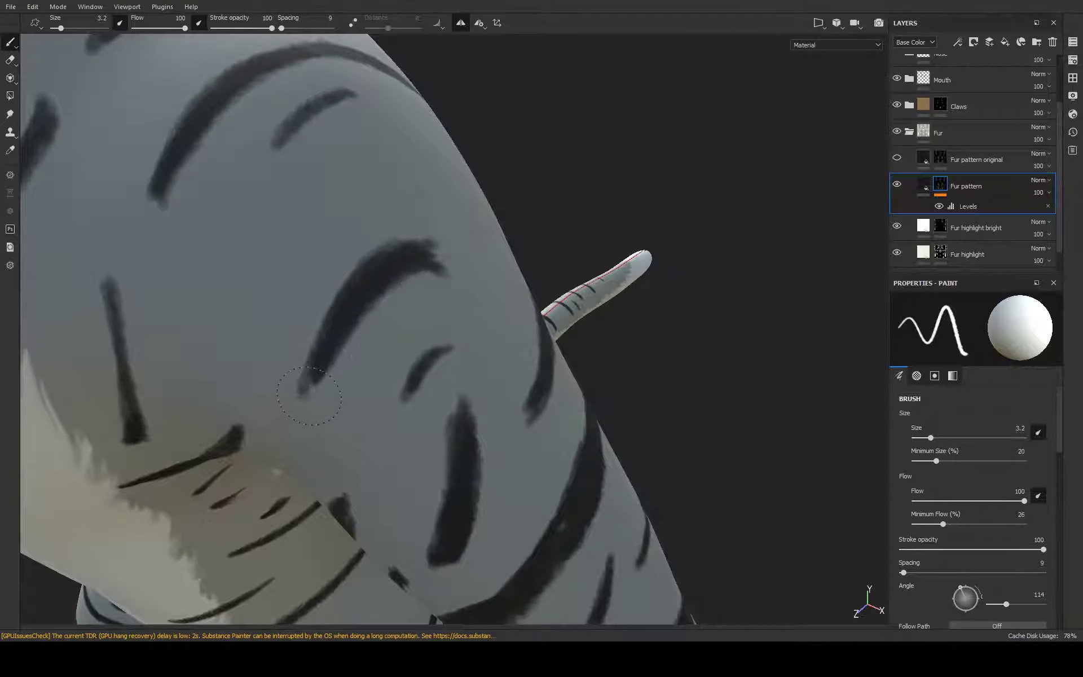
left_click_drag(309, 396, 326, 327)
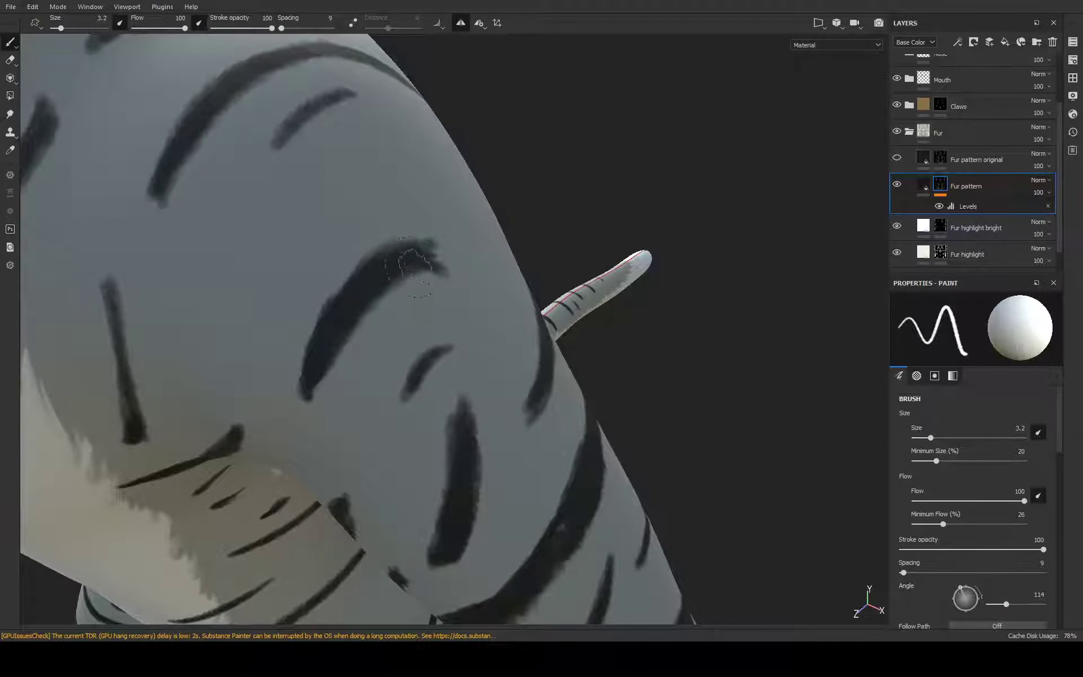
mouse_move(409, 254)
left_mouse_down()
mouse_move(367, 265)
mouse_move(324, 305)
mouse_move(306, 392)
left_mouse_up()
left_click_drag(450, 355, 387, 418)
left_click_drag(411, 369, 372, 398)
key("ctrl+z")
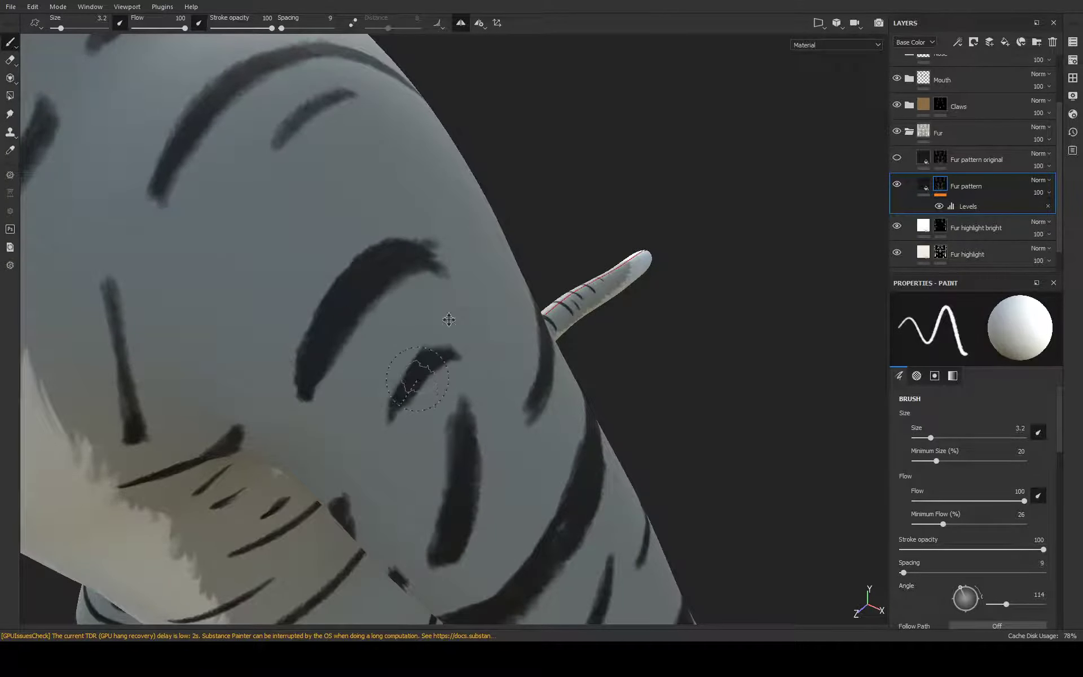
Darken the vertical and diagonal fur stripes and add a stroke near the shoulder
left_click_drag(449, 319, 417, 338, "alt")
mouse_move(361, 147)
left_mouse_down()
mouse_move(356, 236)
mouse_move(329, 300)
mouse_move(490, 358)
mouse_move(395, 194)
mouse_move(341, 338)
mouse_move(369, 257)
left_mouse_up()
mouse_move(310, 197)
left_mouse_down()
mouse_move(226, 287)
mouse_move(201, 290)
mouse_move(473, 326)
left_mouse_up()
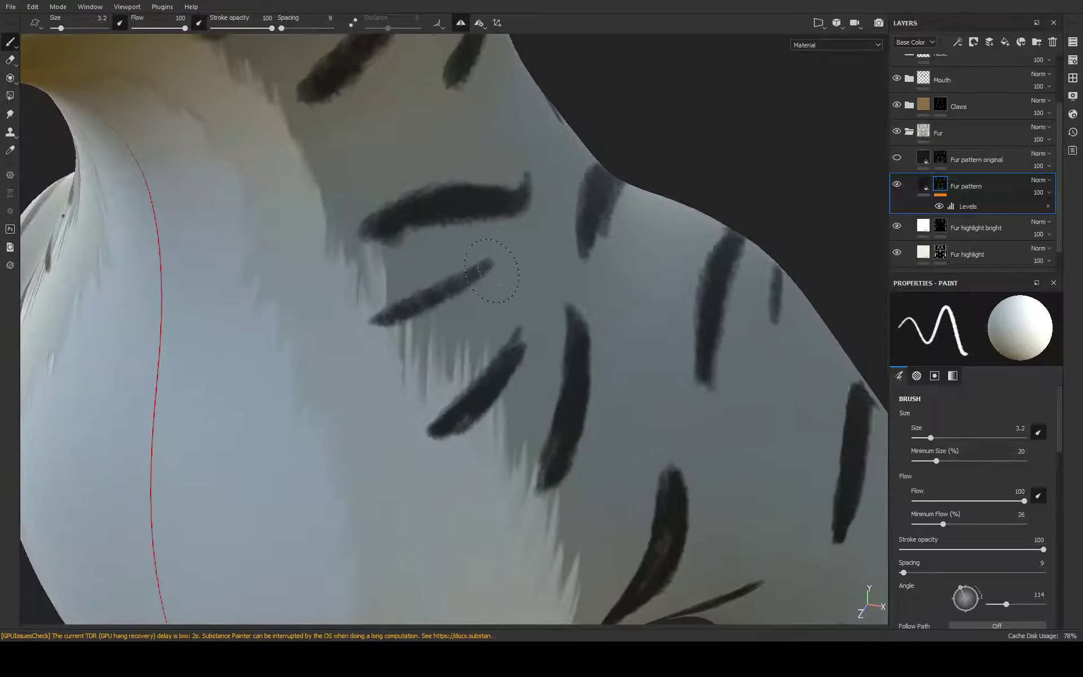
mouse_move(491, 270)
left_mouse_down()
mouse_move(380, 334)
mouse_move(451, 257)
mouse_move(580, 302)
mouse_move(554, 181)
mouse_move(575, 207)
mouse_move(529, 227)
mouse_move(531, 201)
mouse_move(561, 168)
mouse_move(544, 172)
left_mouse_up()
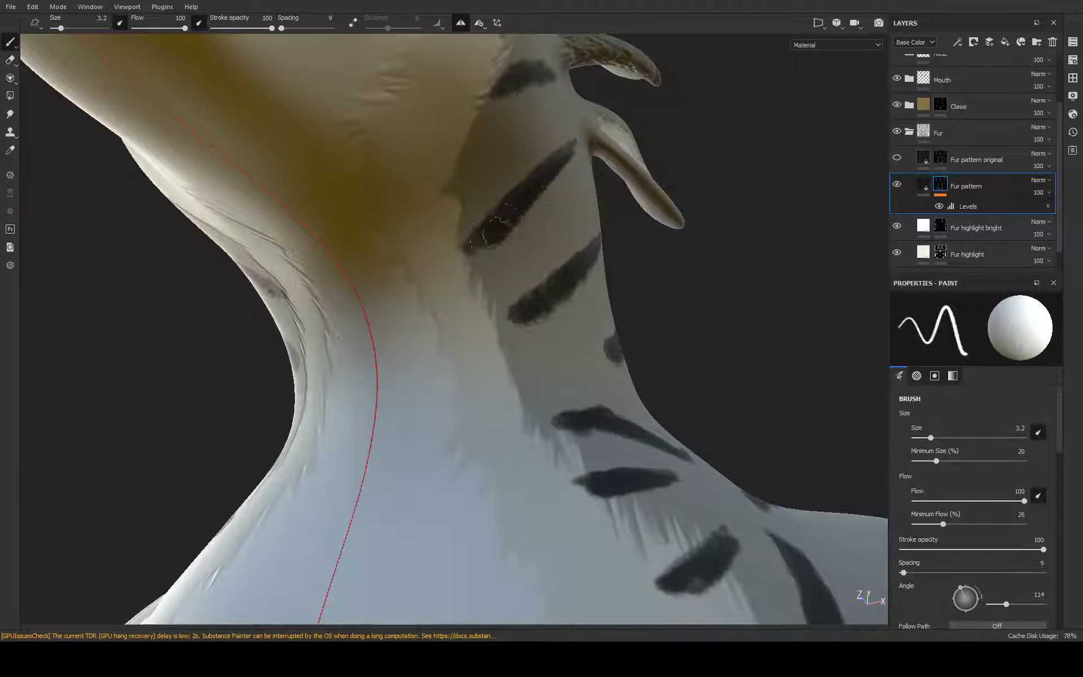
Paint mirrored stripes on the neck and head, plus one down the forehead
mouse_move(519, 215)
left_mouse_down("alt")
mouse_move(547, 251)
mouse_move(592, 275)
mouse_move(663, 243)
left_mouse_up("alt")
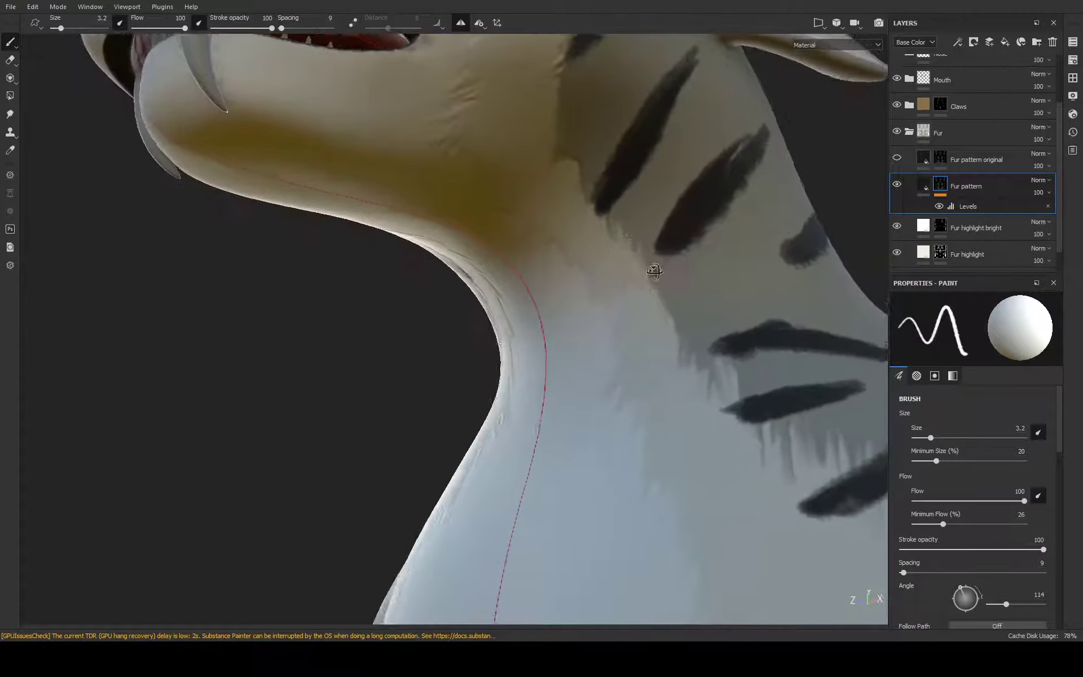
mouse_move(661, 297)
left_mouse_down()
mouse_move(656, 316)
mouse_move(635, 252)
left_mouse_up()
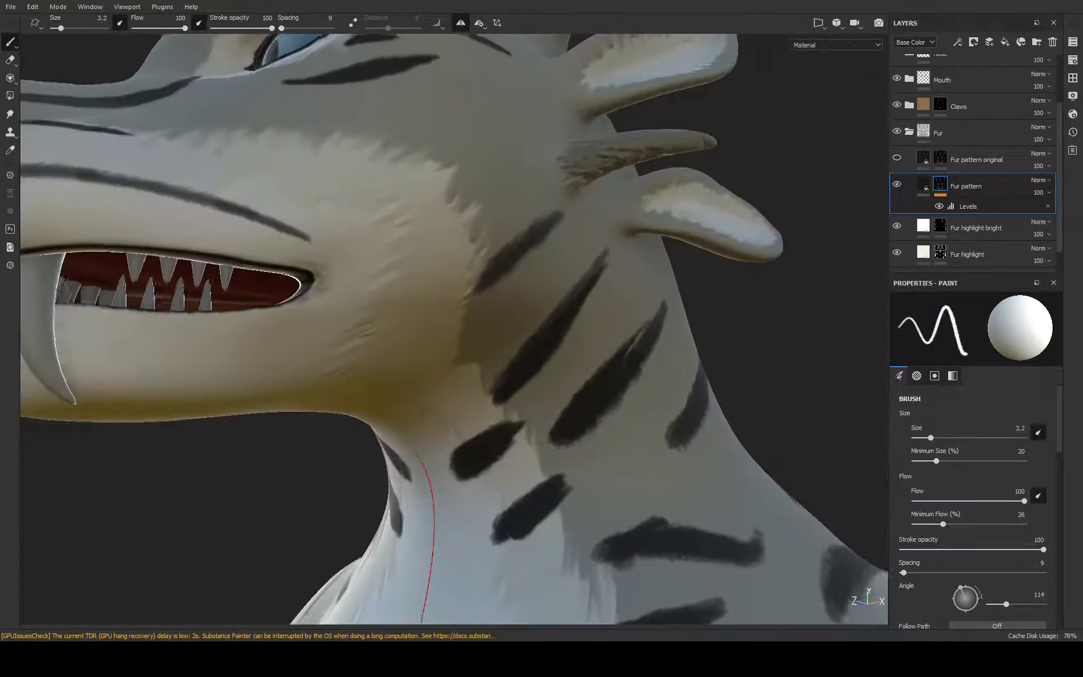
mouse_move(530, 265)
left_mouse_down("alt")
mouse_move(522, 248)
mouse_move(586, 397)
mouse_move(612, 294)
left_mouse_up("alt")
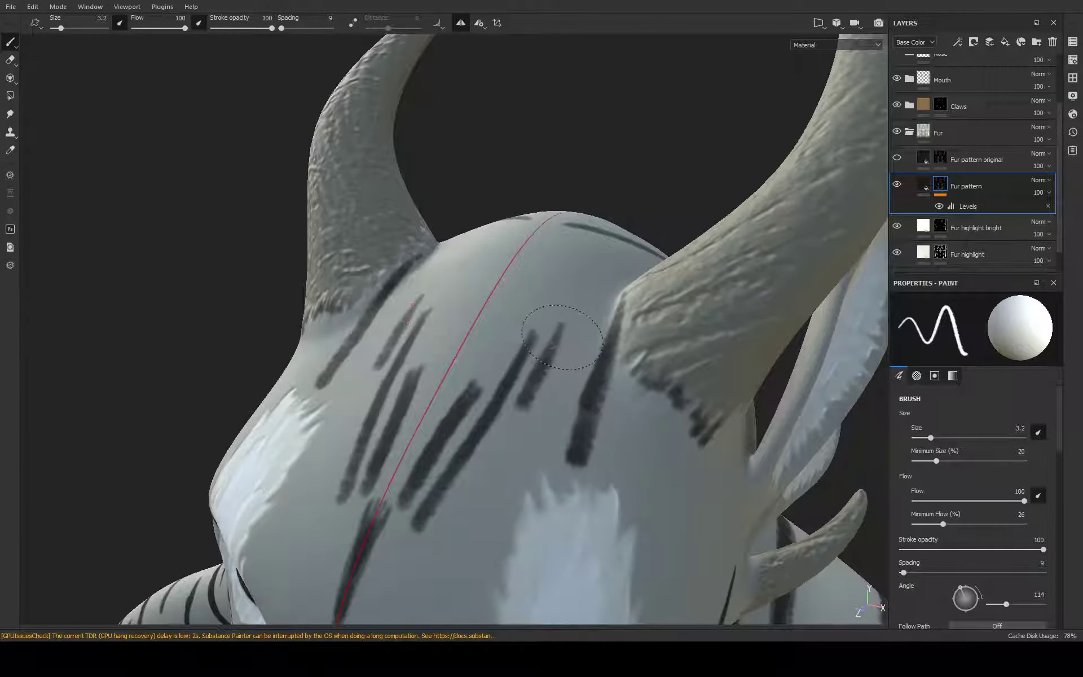
mouse_move(558, 361)
left_mouse_down()
mouse_move(538, 397)
mouse_move(601, 341)
mouse_move(589, 416)
left_mouse_up()
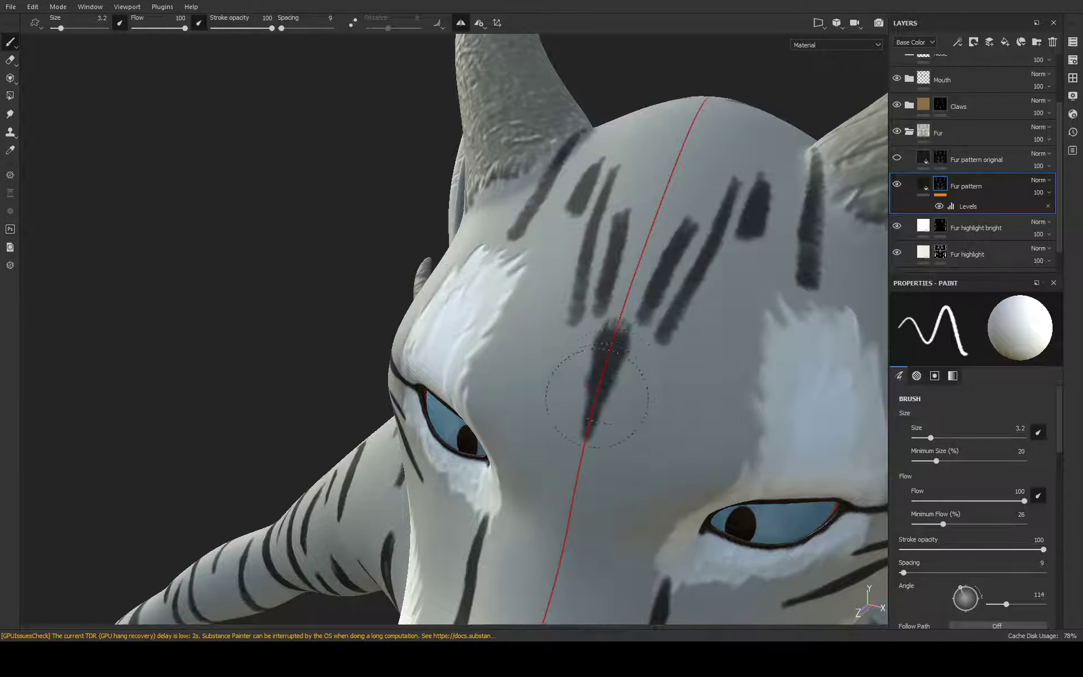
mouse_move(725, 248)
left_mouse_down()
mouse_move(685, 342)
mouse_move(631, 56)
mouse_move(566, 321)
left_mouse_up()
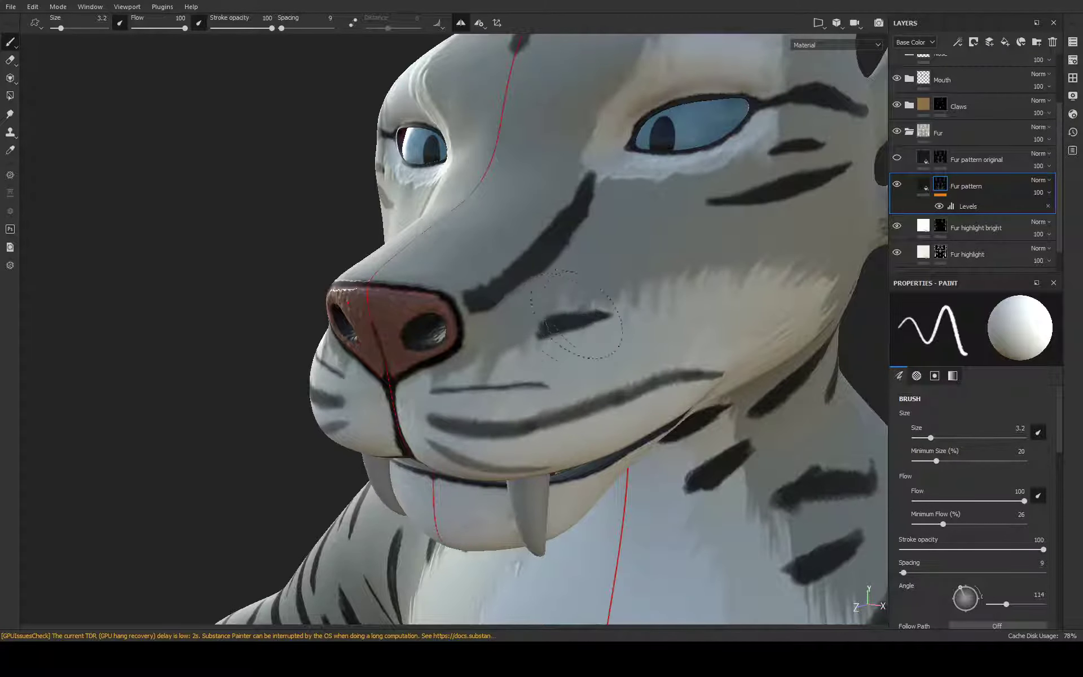
Orbit to a three-quarter view of the face and touch up the muzzle's whisker stripe
left_click_drag(596, 313, 680, 271, "alt")
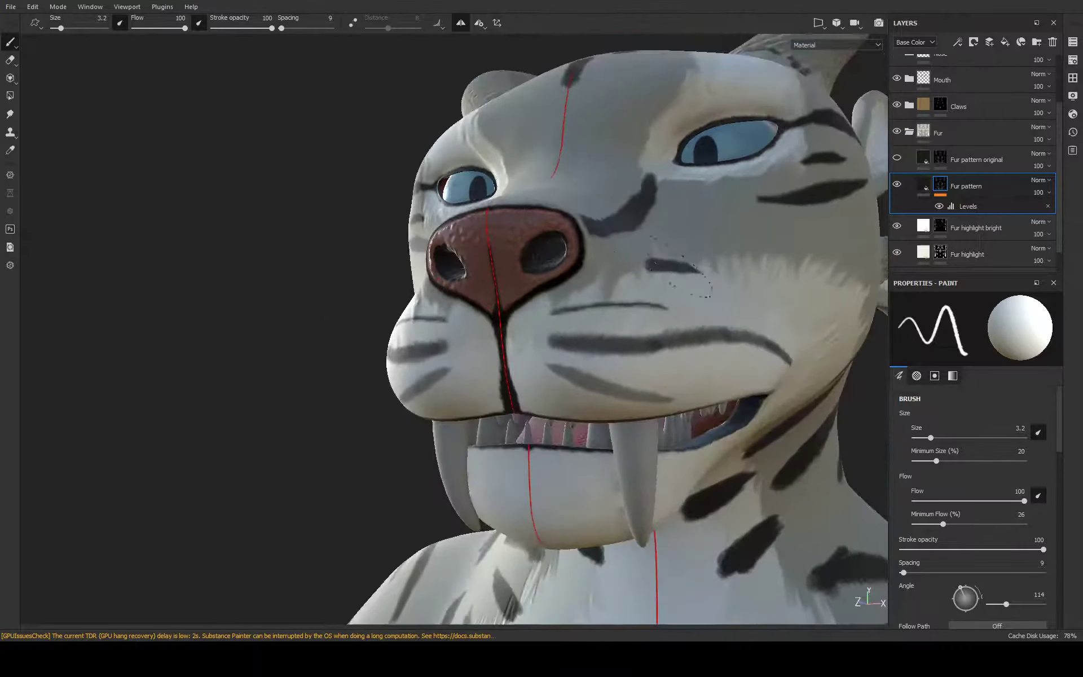
mouse_move(567, 305)
left_mouse_down("alt")
mouse_move(575, 377)
mouse_move(635, 394)
mouse_move(460, 299)
left_mouse_up("alt")
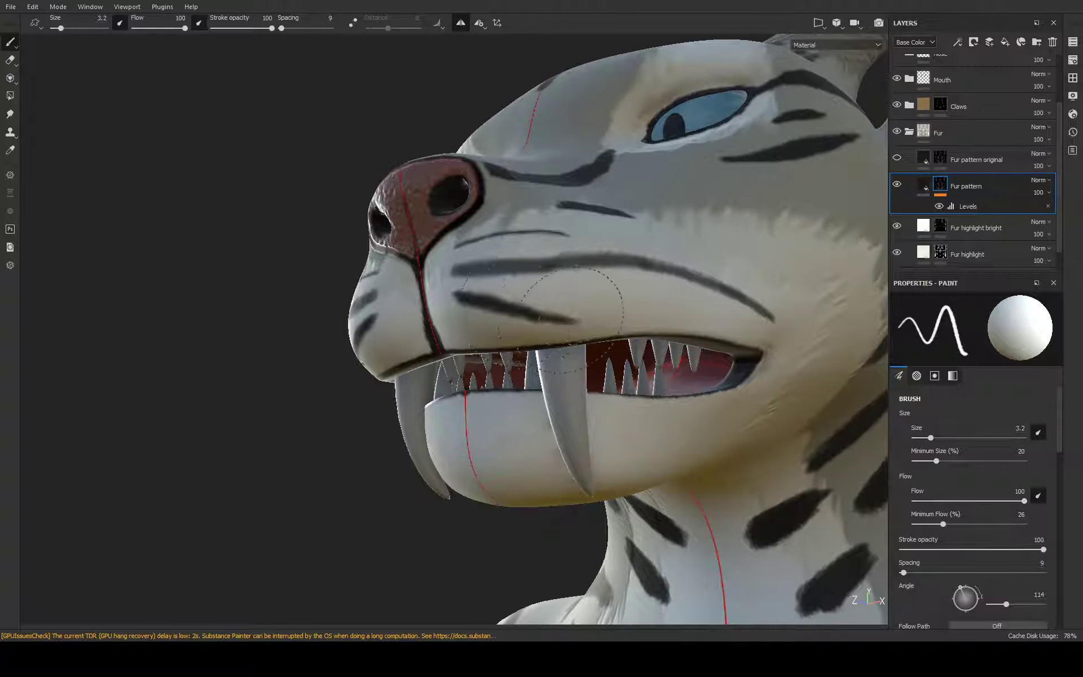
left_click_drag(572, 319, 481, 268, "alt")
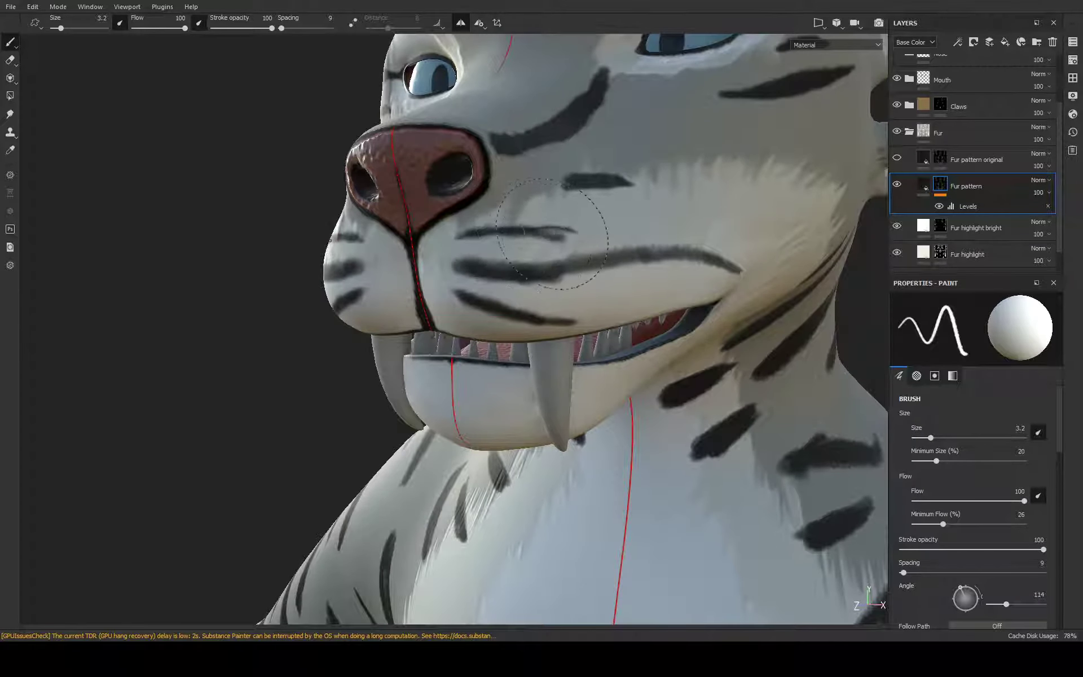
left_click_drag(542, 237, 561, 231)
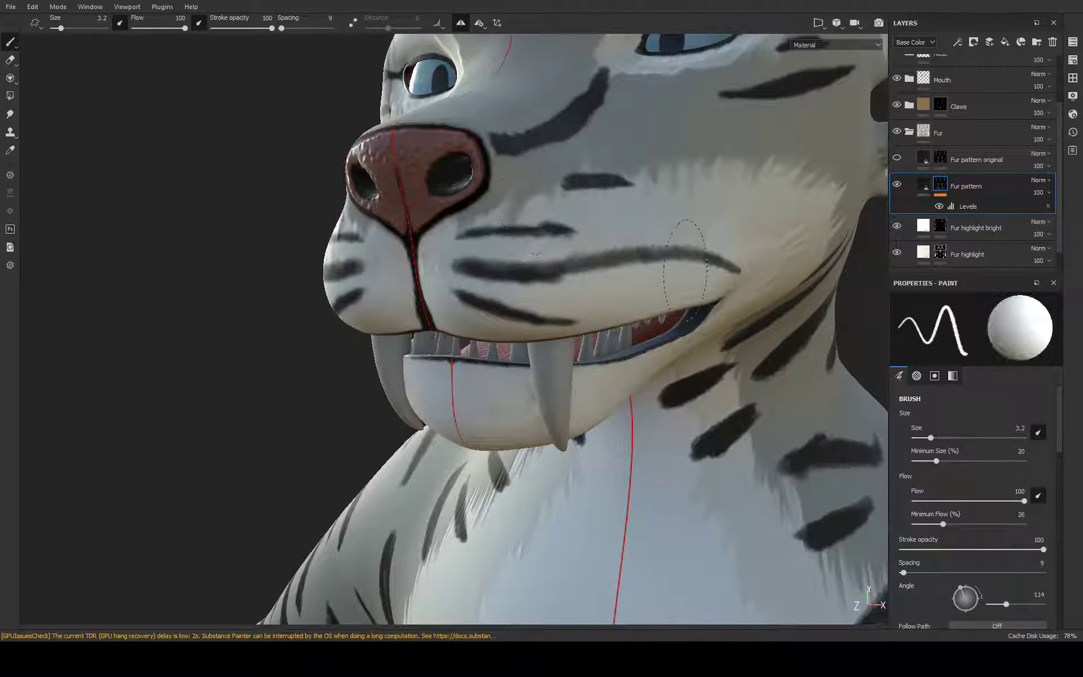
scroll(665, 411, "down", 5)
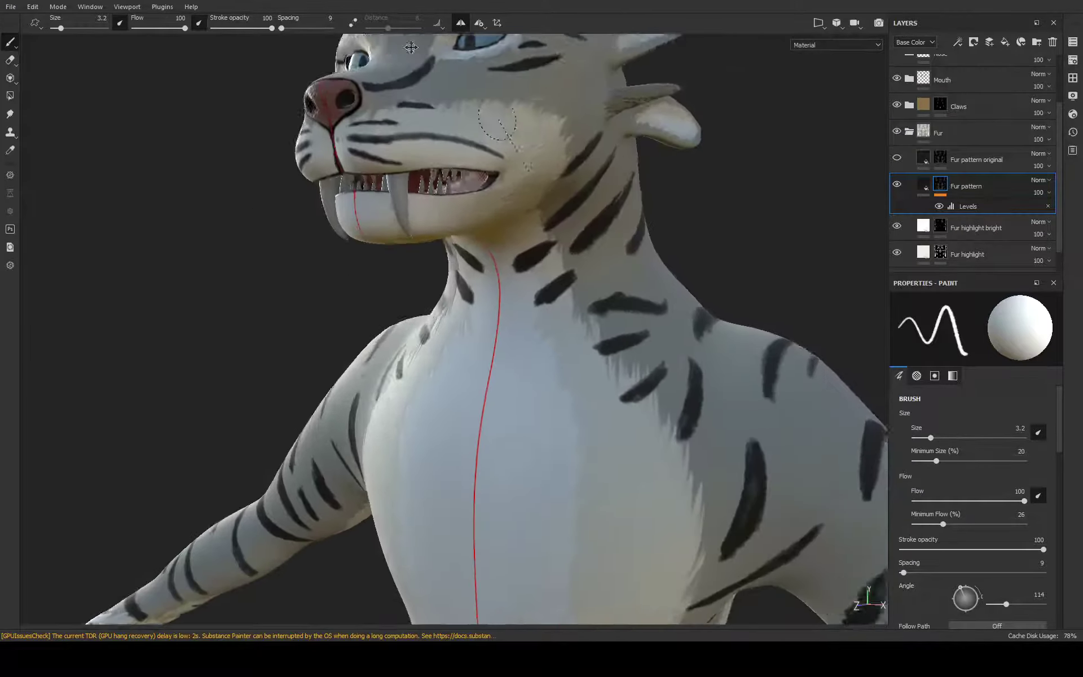
Frame the neck and shoulder, then thicken and darken the small shoulder stripe
left_click_drag(665, 411, 466, 298, "alt")
scroll(466, 297, "down", 3)
scroll(507, 366, "up", 3)
scroll(553, 496, "up", 3)
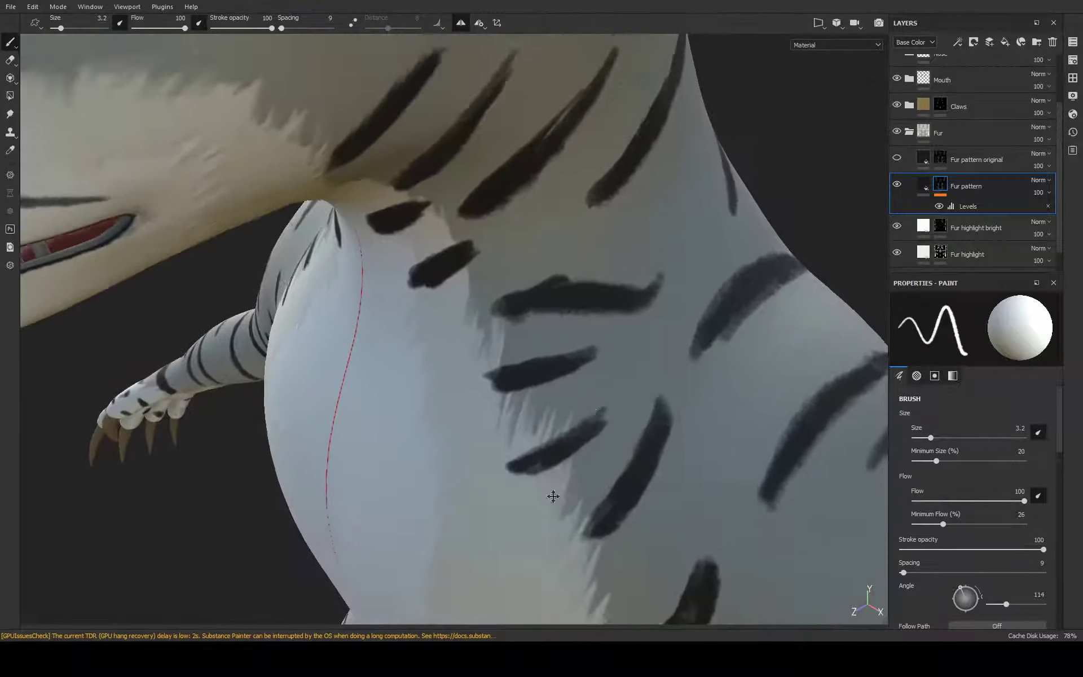
scroll(468, 401, "up", 3)
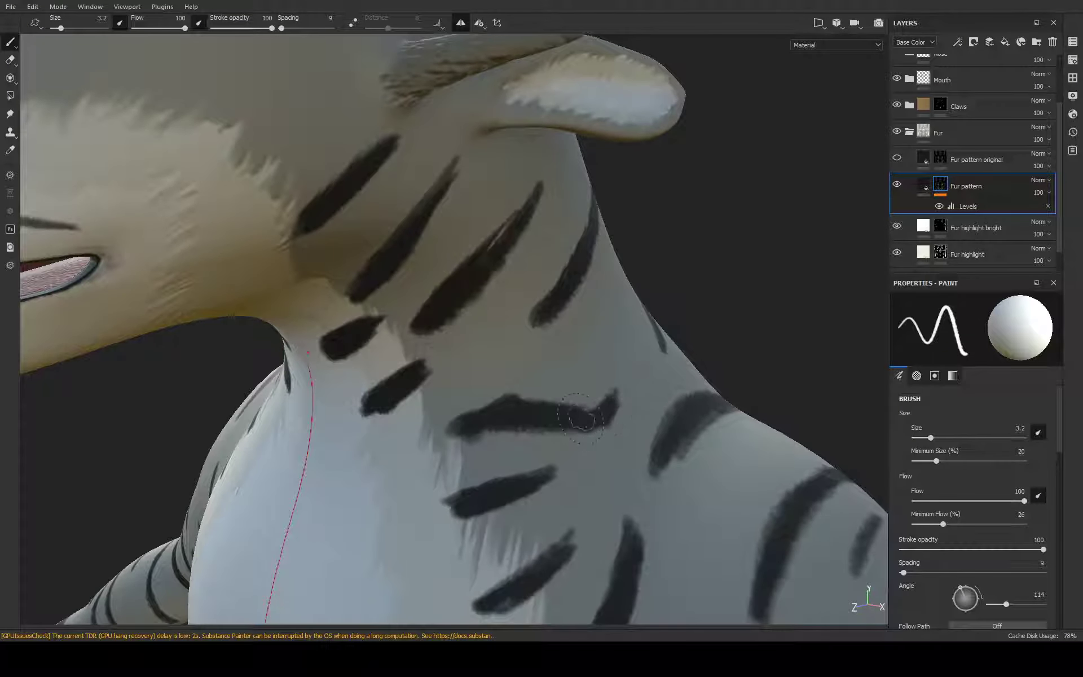
key("x")
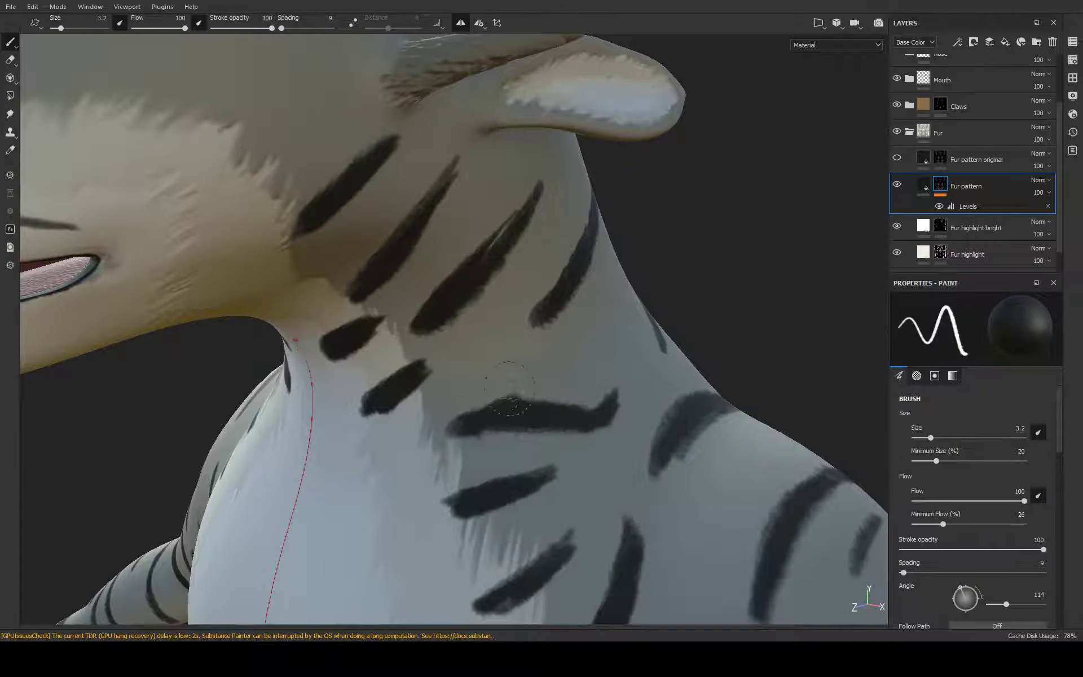
key("x")
middle_click_drag(533, 237, 623, 345, "alt")
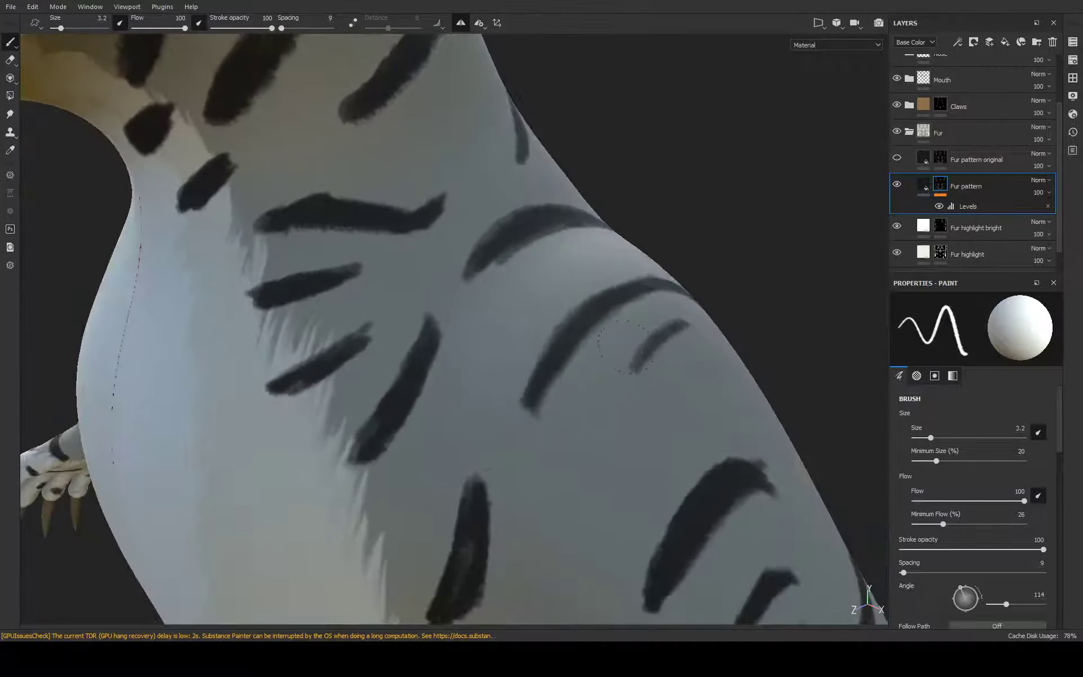
left_click_drag(694, 328, 644, 361)
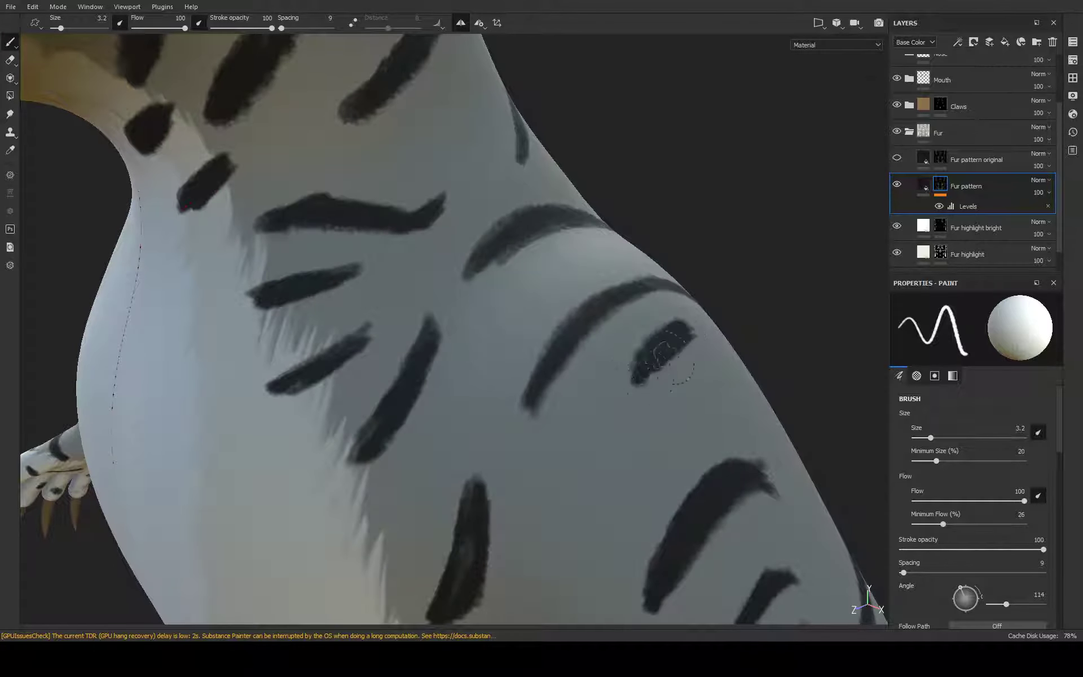
Zoom toward the shoulder fur tuft and extend its short dark mark into a longer stripe
mouse_move(677, 361)
left_mouse_down("alt")
mouse_move(643, 319)
mouse_move(637, 358)
mouse_move(648, 341)
mouse_move(656, 443)
left_mouse_up("alt")
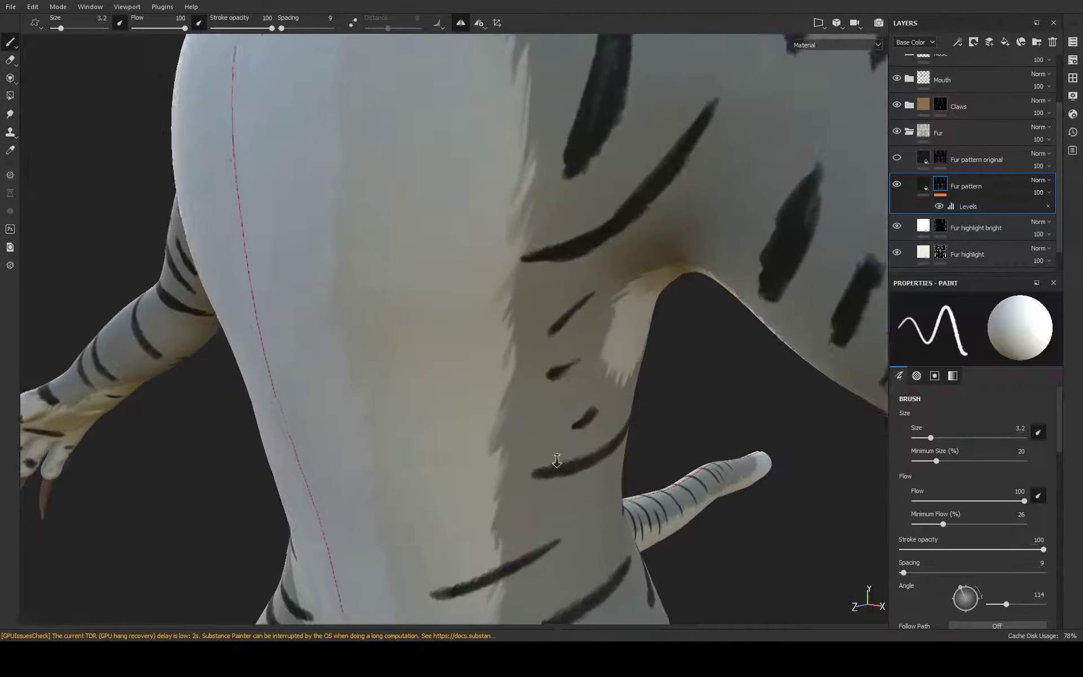
mouse_move(556, 459)
right_mouse_down("alt")
mouse_move(597, 375)
mouse_move(583, 270)
right_mouse_up("alt")
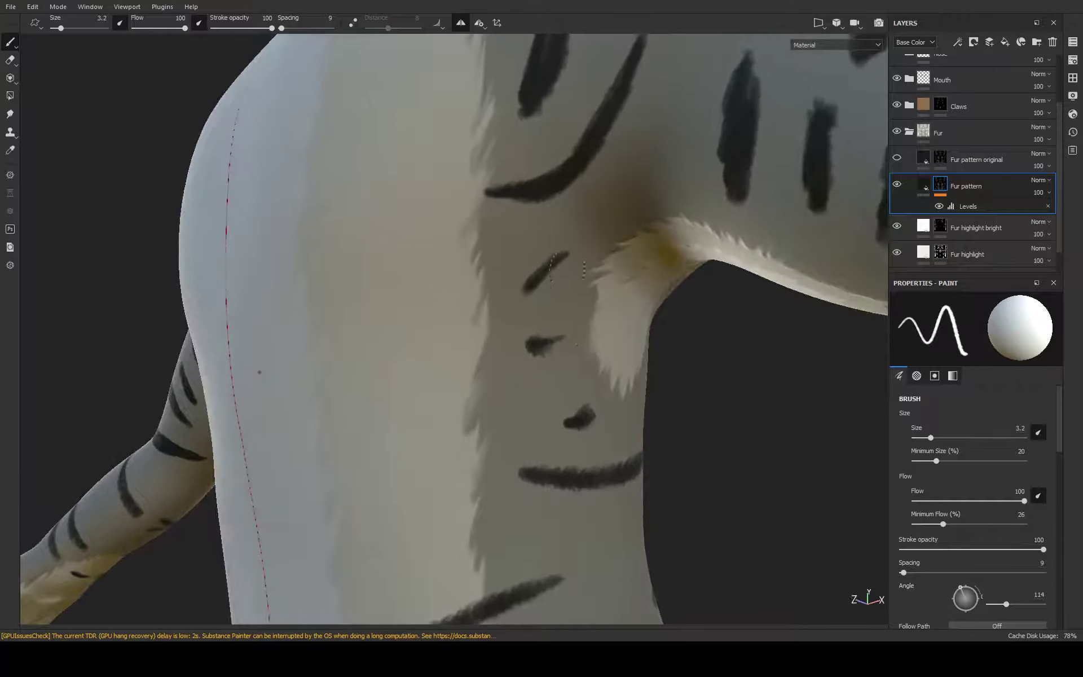
left_click_drag(554, 257, 536, 266)
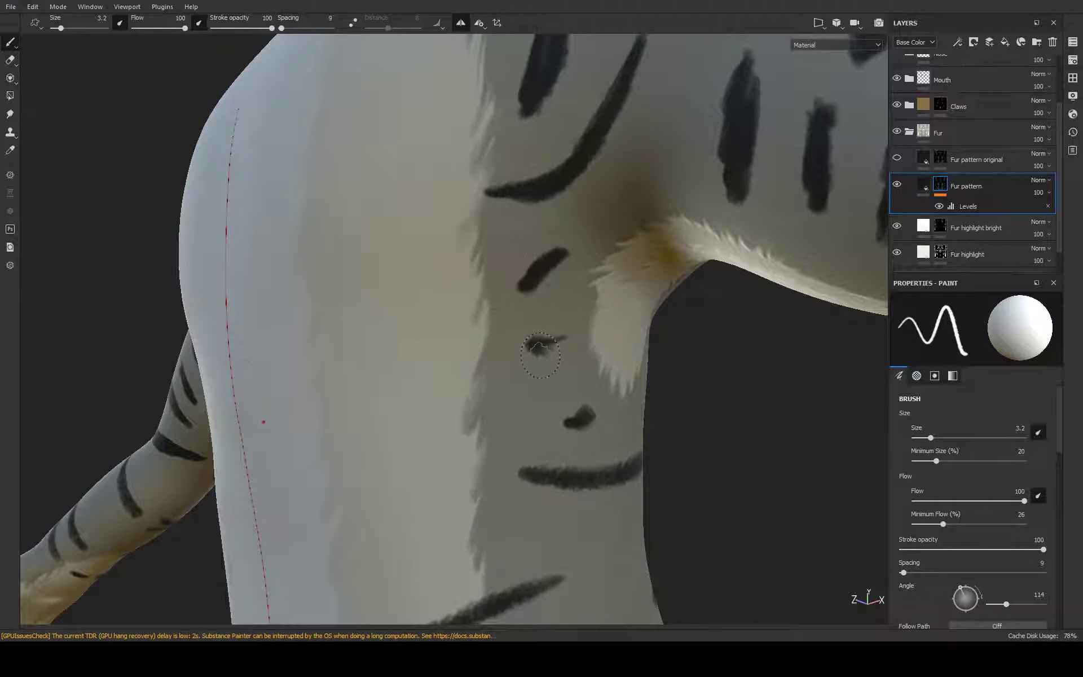
left_click_drag(540, 355, 563, 341)
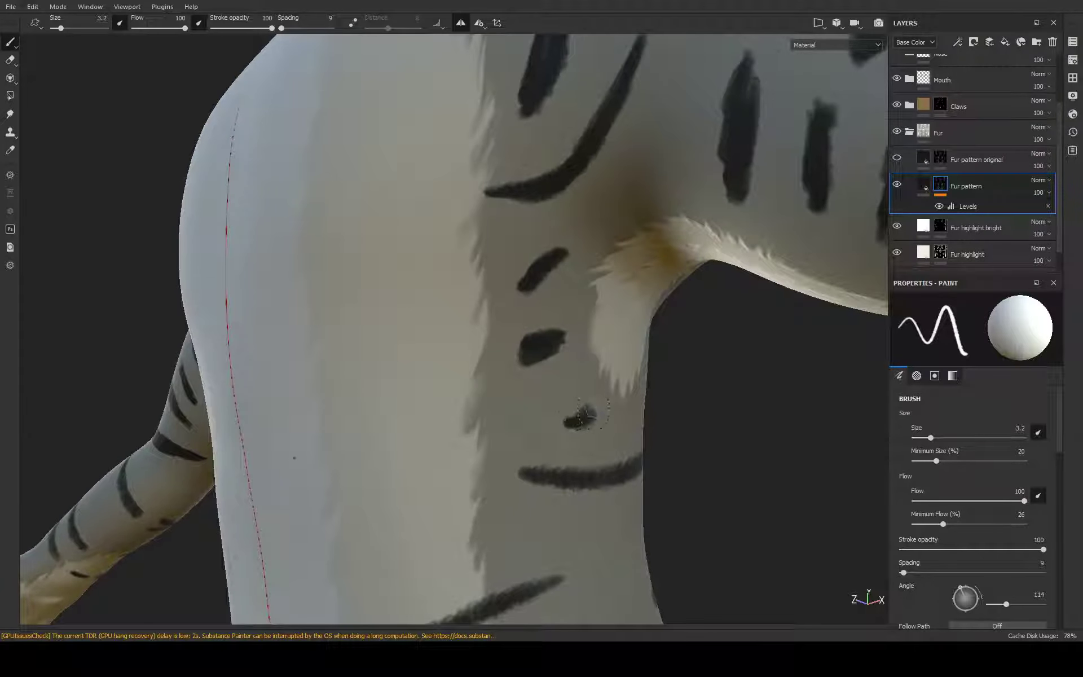
left_click_drag(566, 424, 584, 412)
mouse_move(538, 343)
left_mouse_down()
mouse_move(510, 361)
mouse_move(547, 345)
mouse_move(530, 370)
left_mouse_up()
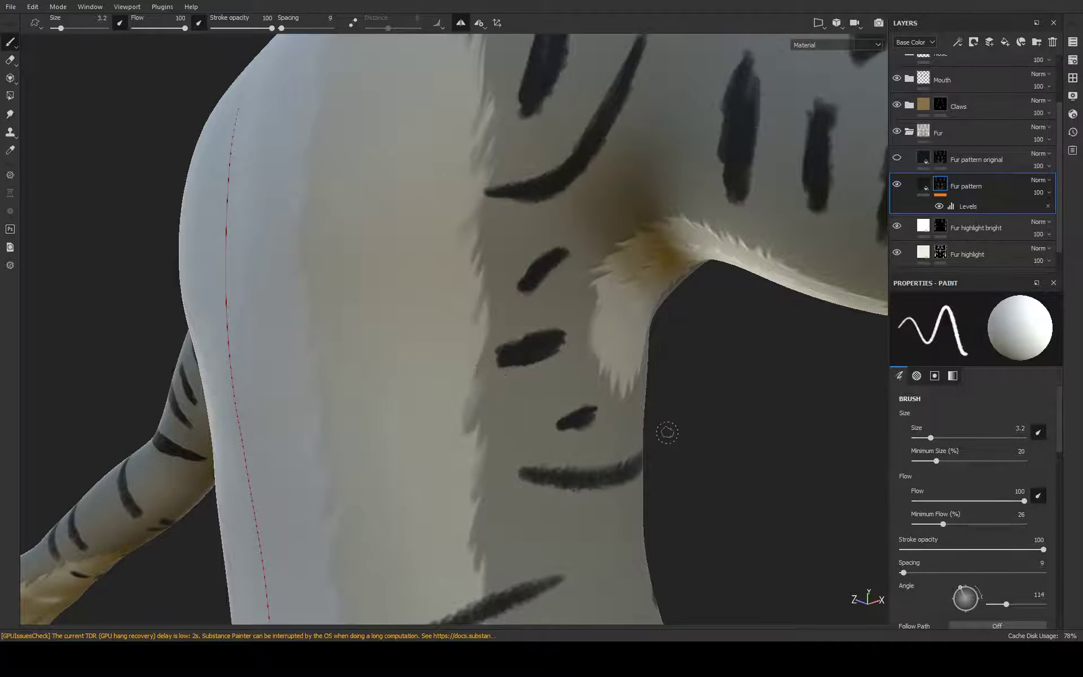
Undo the bulge added to the black stripe and orbit from the arm to the shoulder
mouse_move(666, 430)
left_mouse_down("alt")
mouse_move(417, 428)
mouse_move(445, 446)
mouse_move(549, 427)
mouse_move(417, 449)
mouse_move(490, 454)
mouse_move(593, 420)
mouse_move(452, 454)
mouse_move(487, 449)
mouse_move(528, 420)
left_mouse_up("alt")
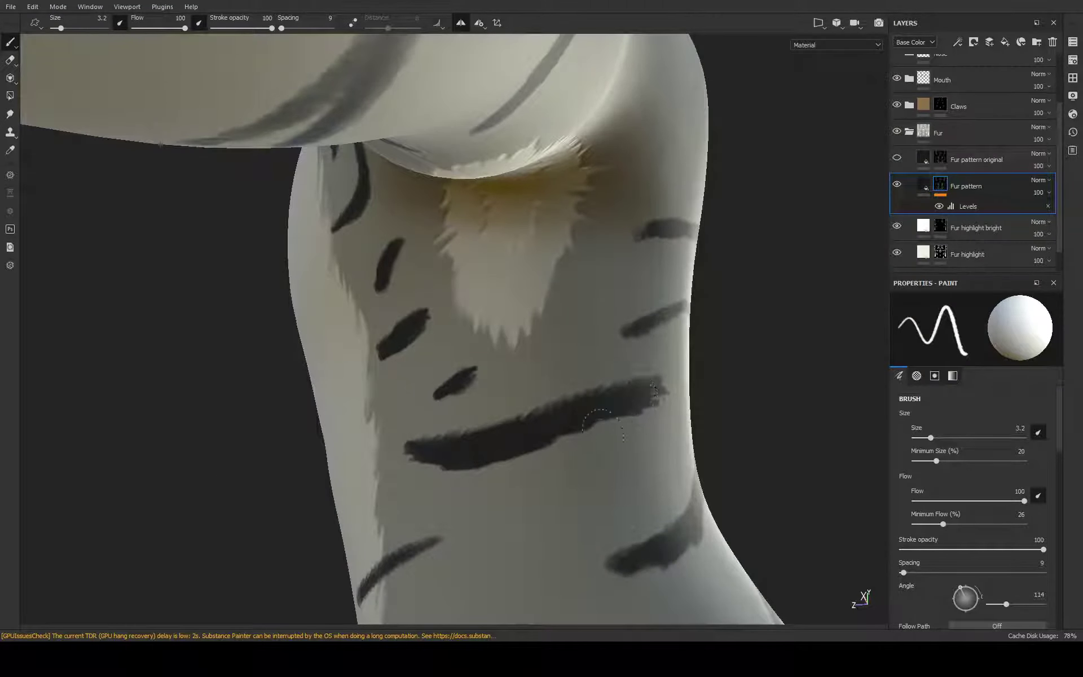
key("ctrl+z")
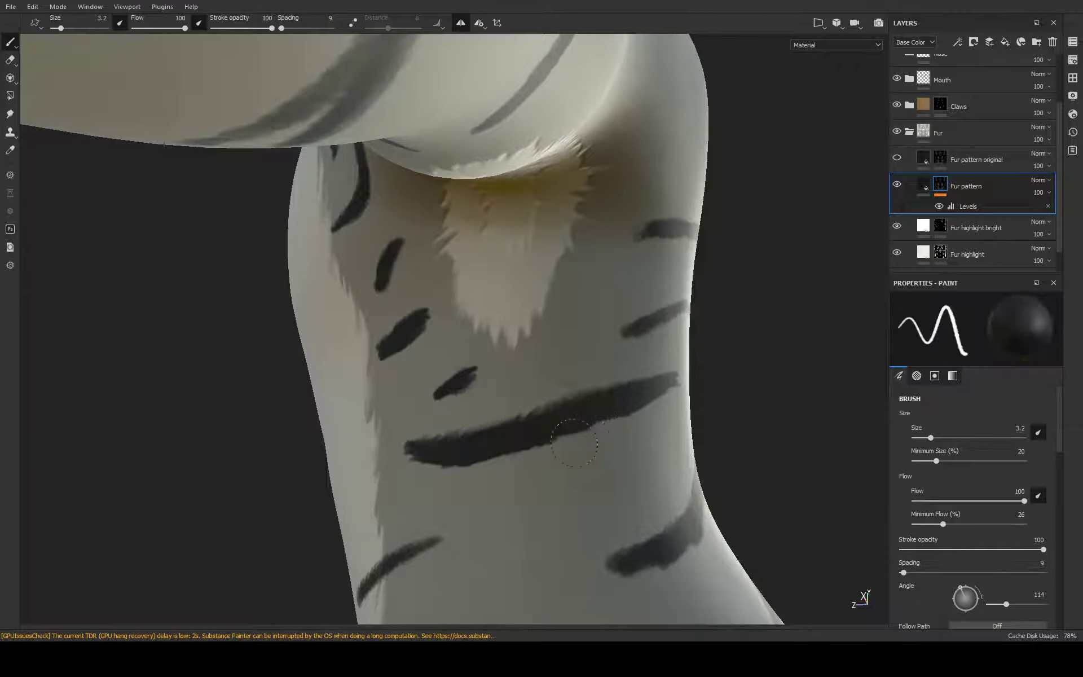
mouse_move(635, 417)
left_mouse_down("alt")
mouse_move(339, 350)
mouse_move(449, 319)
mouse_move(402, 313)
left_mouse_up("alt")
Enlarge the brush slightly and darken the mirrored stripes on the back, spine and shoulder
left_click_drag(933, 437, 935, 443)
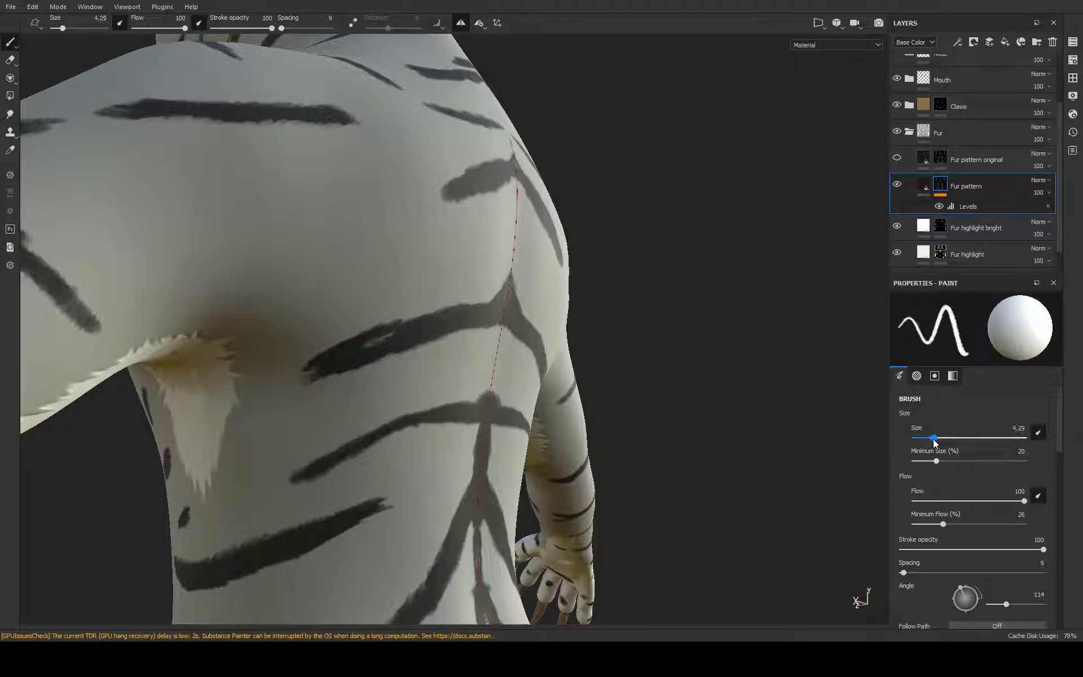
mouse_move(726, 314)
left_mouse_down("alt")
mouse_move(497, 291)
mouse_move(445, 302)
mouse_move(361, 350)
left_mouse_up("alt")
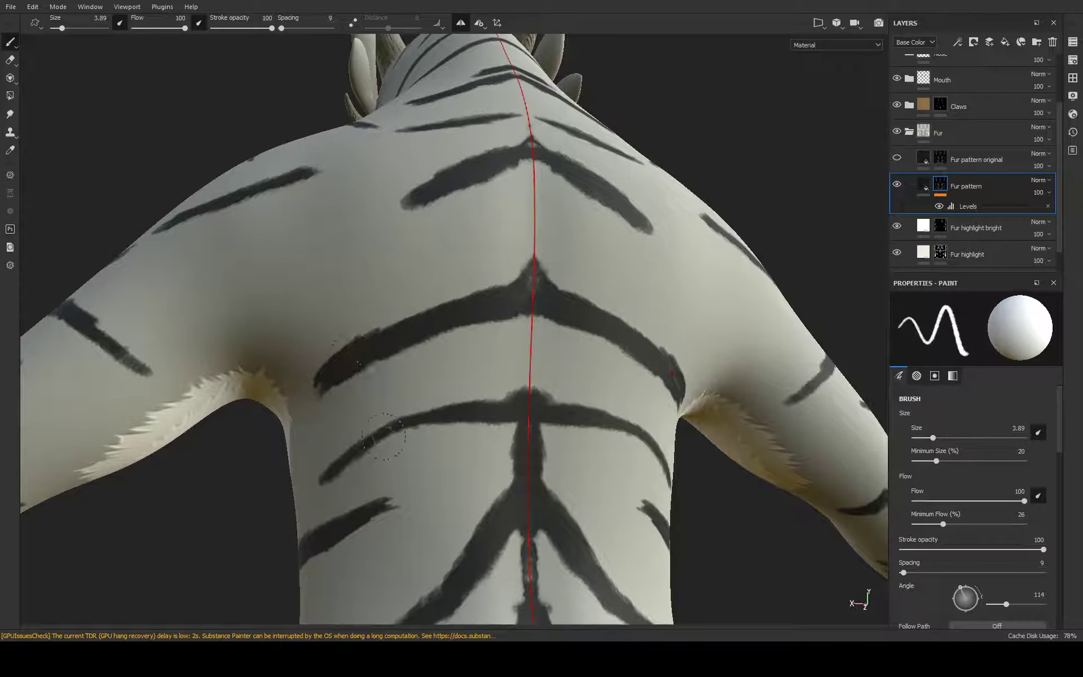
mouse_move(330, 481)
left_mouse_down()
mouse_move(361, 454)
mouse_move(434, 425)
mouse_move(416, 427)
mouse_move(496, 420)
mouse_move(529, 386)
mouse_move(517, 375)
mouse_move(525, 363)
left_mouse_up()
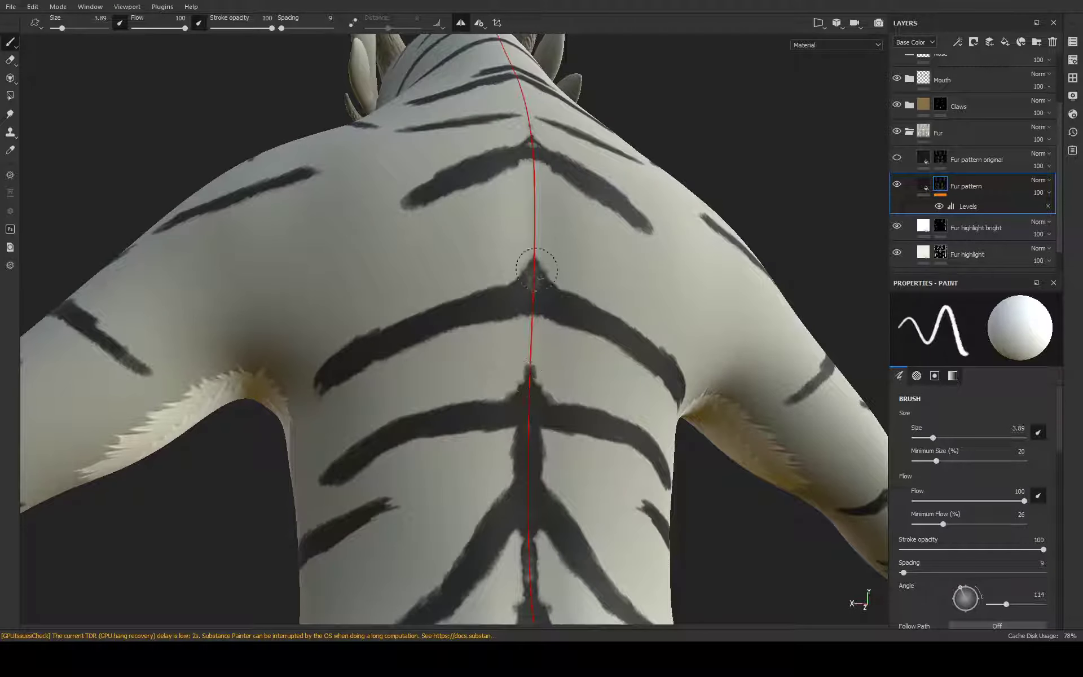
mouse_move(529, 263)
left_mouse_down()
mouse_move(522, 272)
mouse_move(614, 449)
mouse_move(532, 416)
mouse_move(464, 458)
left_mouse_up()
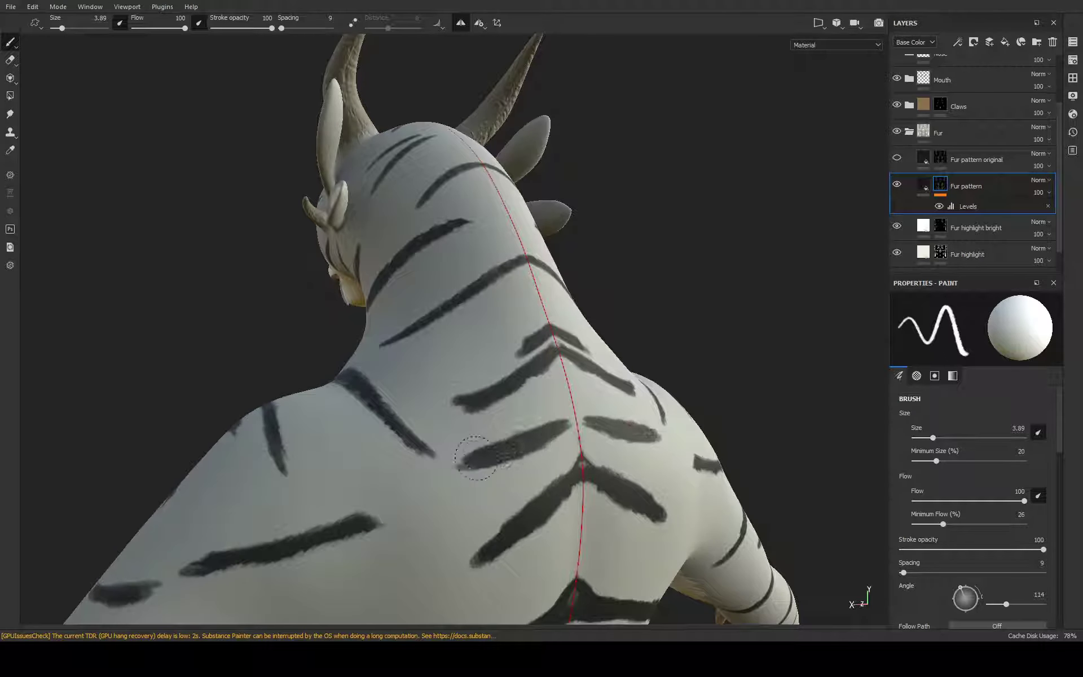
mouse_move(530, 412)
left_mouse_down("alt")
mouse_move(561, 423)
mouse_move(564, 378)
mouse_move(567, 389)
mouse_move(448, 464)
left_mouse_up("alt")
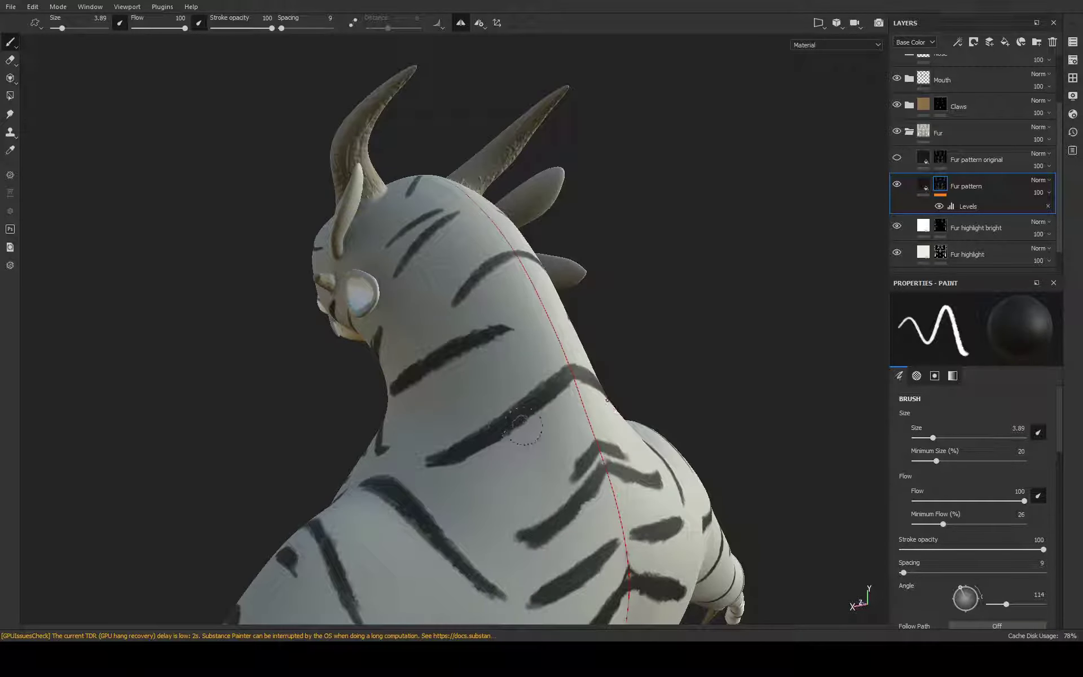
Darken the full vertical shoulder stripe, viewing the neck from behind
left_click_drag(523, 426, 379, 435, "alt")
scroll(452, 370, "up", 3)
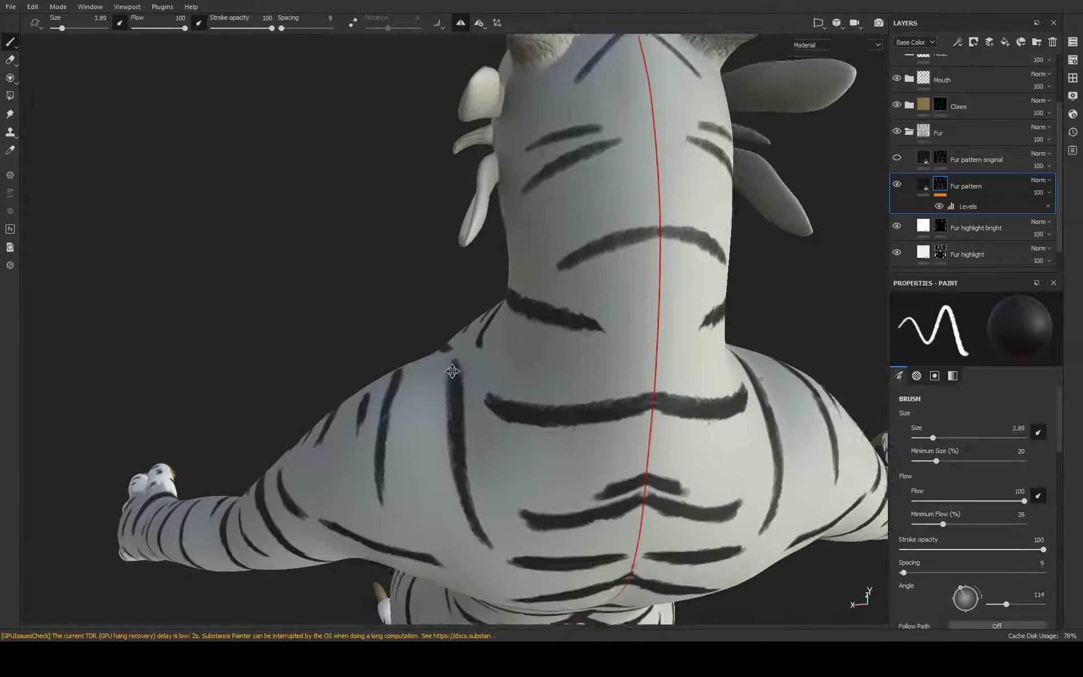
left_click_drag(452, 371, 453, 425)
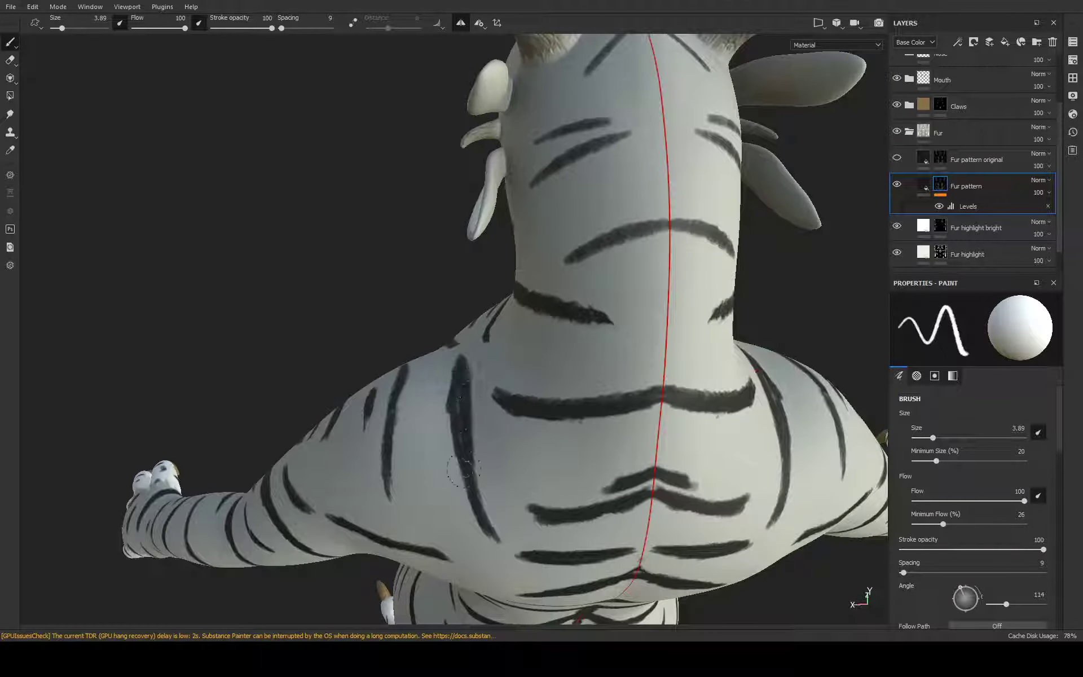
mouse_move(462, 448)
left_mouse_down()
mouse_move(482, 530)
mouse_move(522, 446)
left_mouse_up()
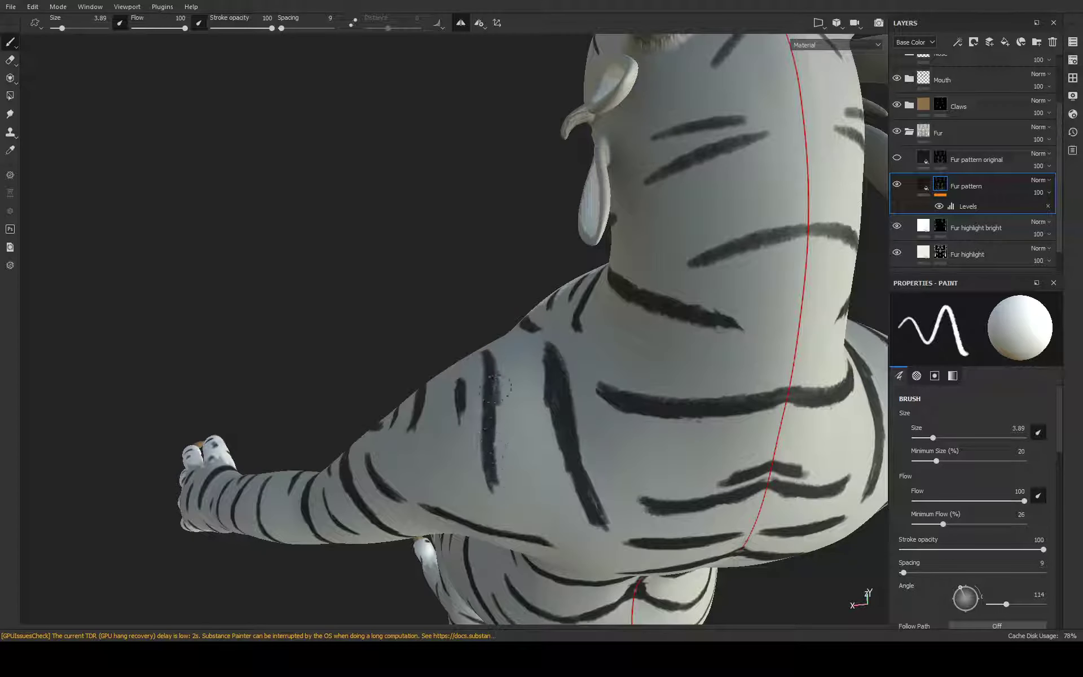
key("x")
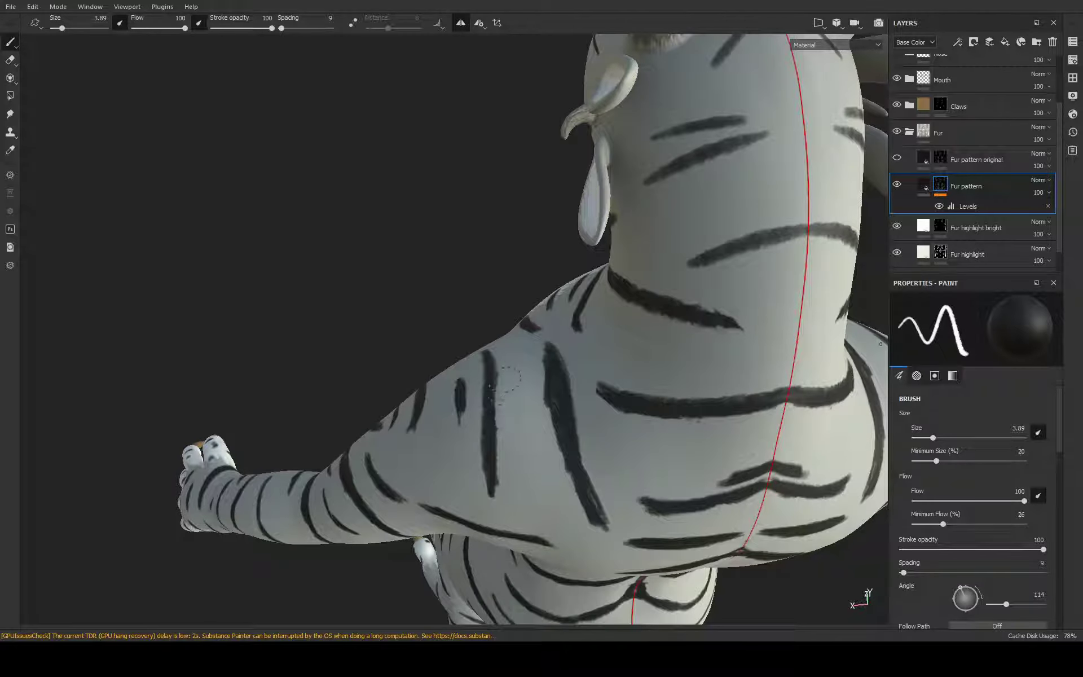
Orbit past the arm, paws and tail, then darken a stripe running down the leg
mouse_move(508, 378)
left_mouse_down("alt")
mouse_move(857, 294)
mouse_move(659, 259)
left_mouse_up("alt")
key("x")
scroll(534, 372, "up", 3)
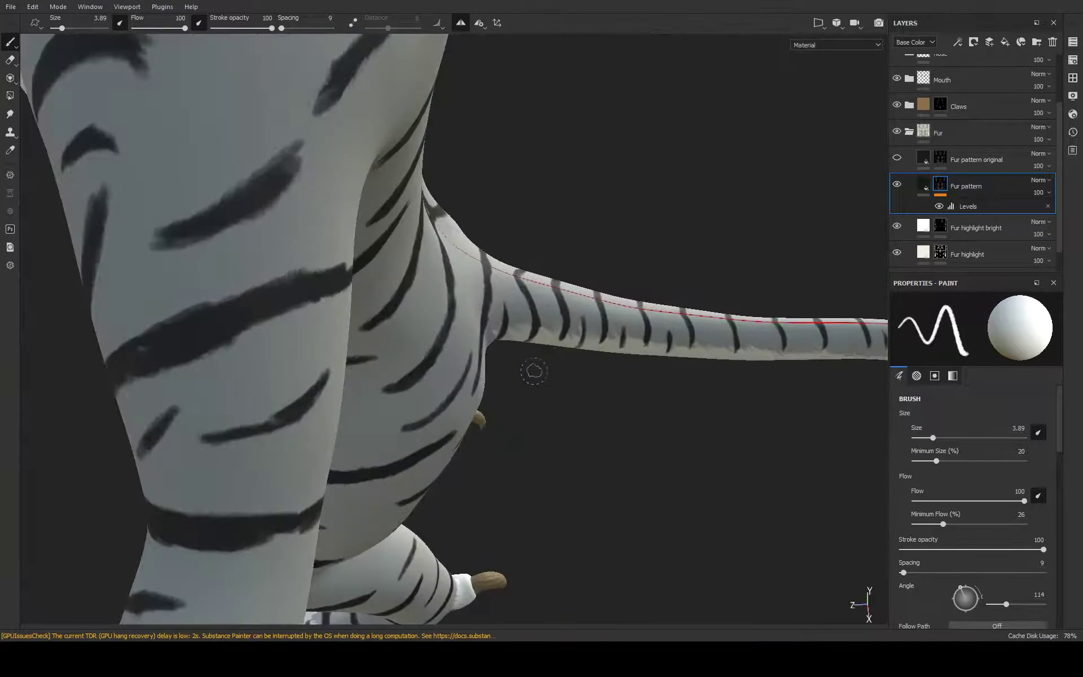
left_click_drag(534, 371, 768, 280, "alt")
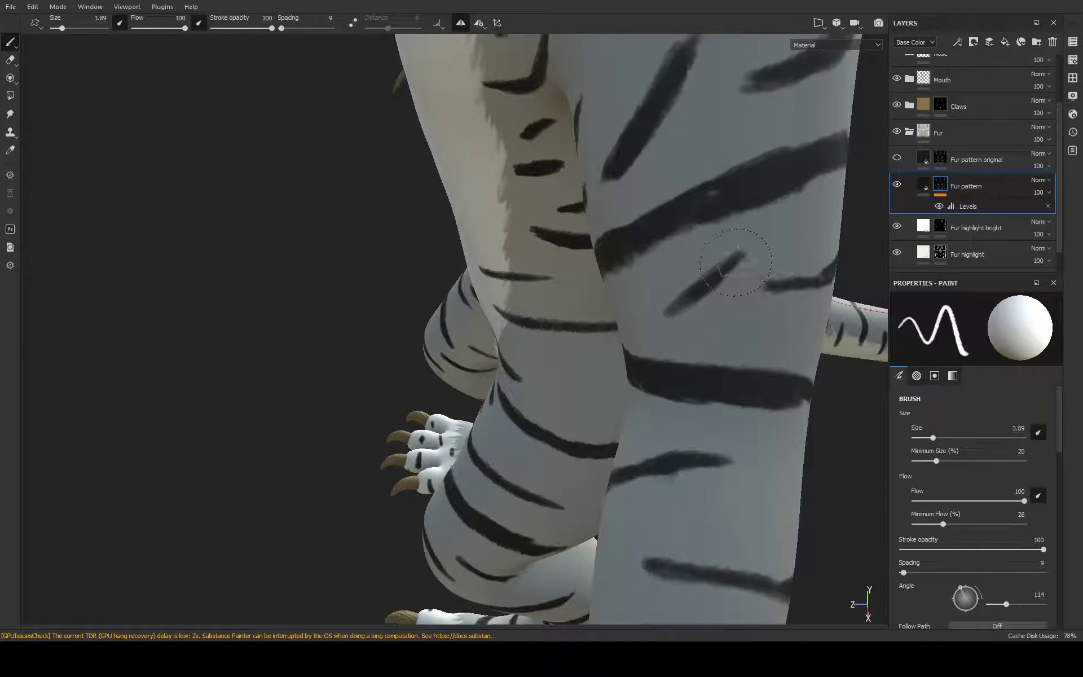
left_click_drag(682, 307, 624, 273, "alt")
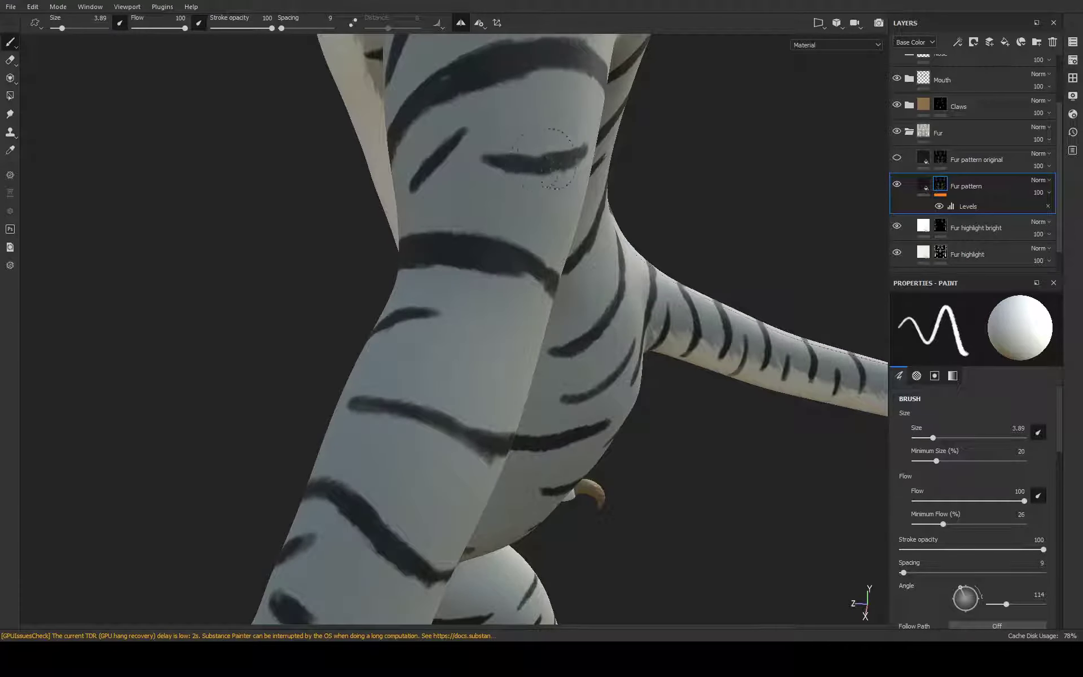
mouse_move(563, 142)
left_mouse_down("alt")
mouse_move(738, 240)
mouse_move(703, 218)
mouse_move(694, 194)
mouse_move(623, 209)
mouse_move(576, 319)
mouse_move(654, 282)
left_mouse_up("alt")
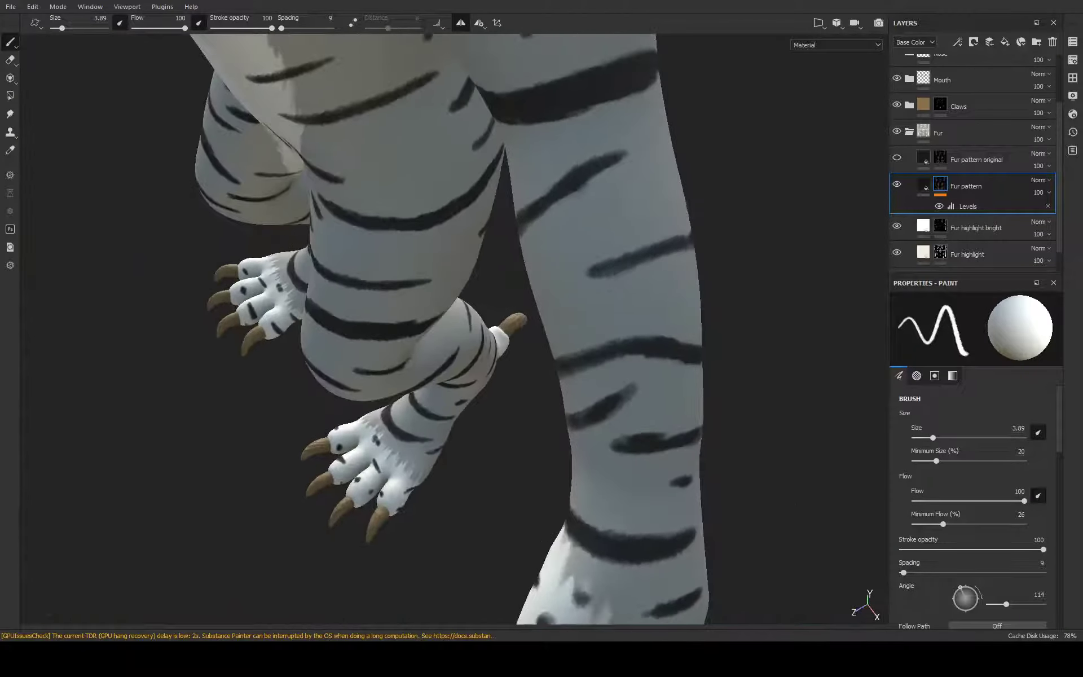
mouse_move(671, 242)
left_mouse_down()
mouse_move(595, 263)
mouse_move(632, 244)
mouse_move(496, 208)
mouse_move(337, 231)
mouse_move(391, 256)
mouse_move(367, 266)
mouse_move(348, 306)
left_mouse_up()
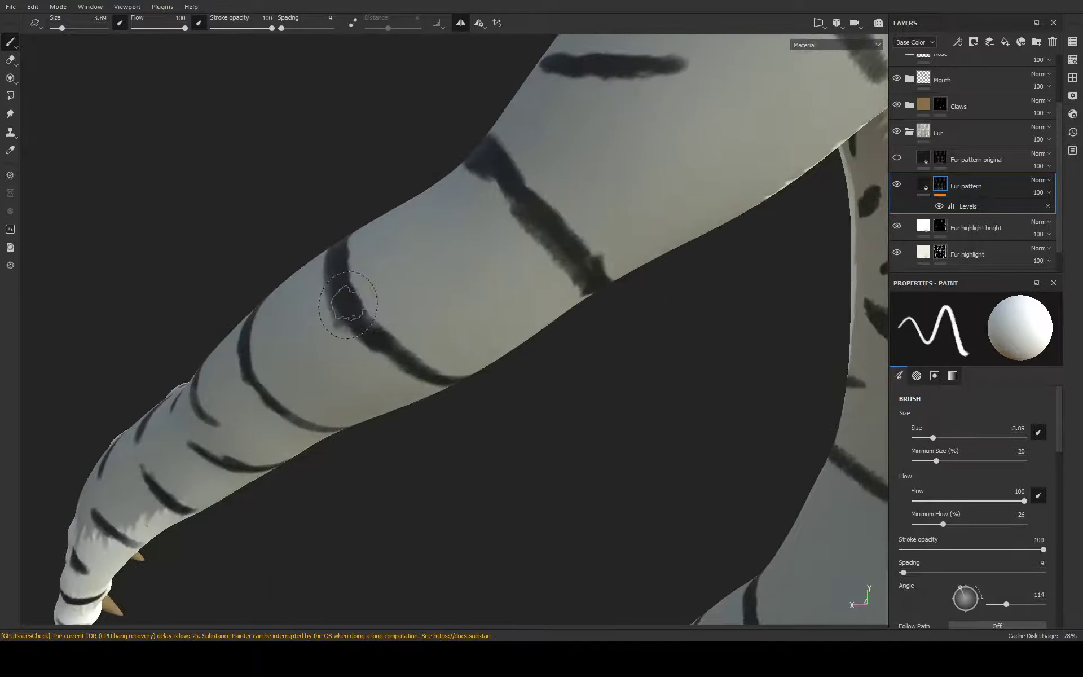
Dab the leg stripe, then darken and lengthen the forearm stripe and its right branch
left_click(389, 340)
mouse_move(389, 341)
left_mouse_down("alt")
mouse_move(387, 314)
mouse_move(372, 325)
mouse_move(421, 361)
mouse_move(395, 314)
mouse_move(425, 383)
mouse_move(401, 306)
mouse_move(515, 394)
mouse_move(290, 358)
mouse_move(534, 362)
mouse_move(361, 316)
left_mouse_up("alt")
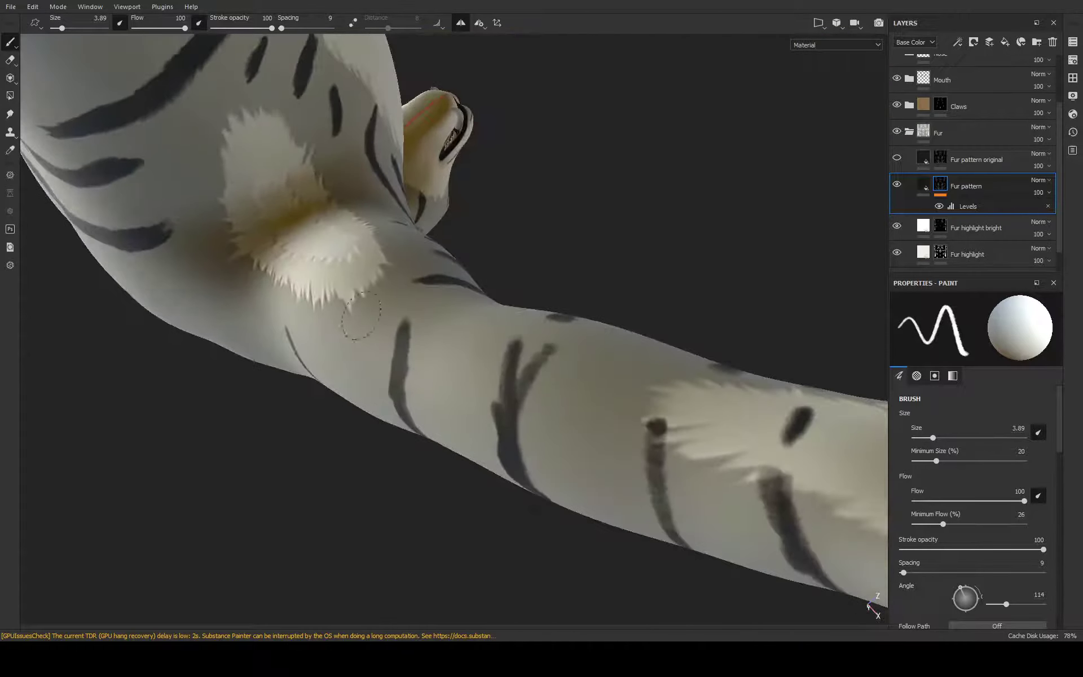
mouse_move(521, 378)
left_mouse_down("alt")
mouse_move(517, 360)
mouse_move(504, 407)
left_mouse_up("alt")
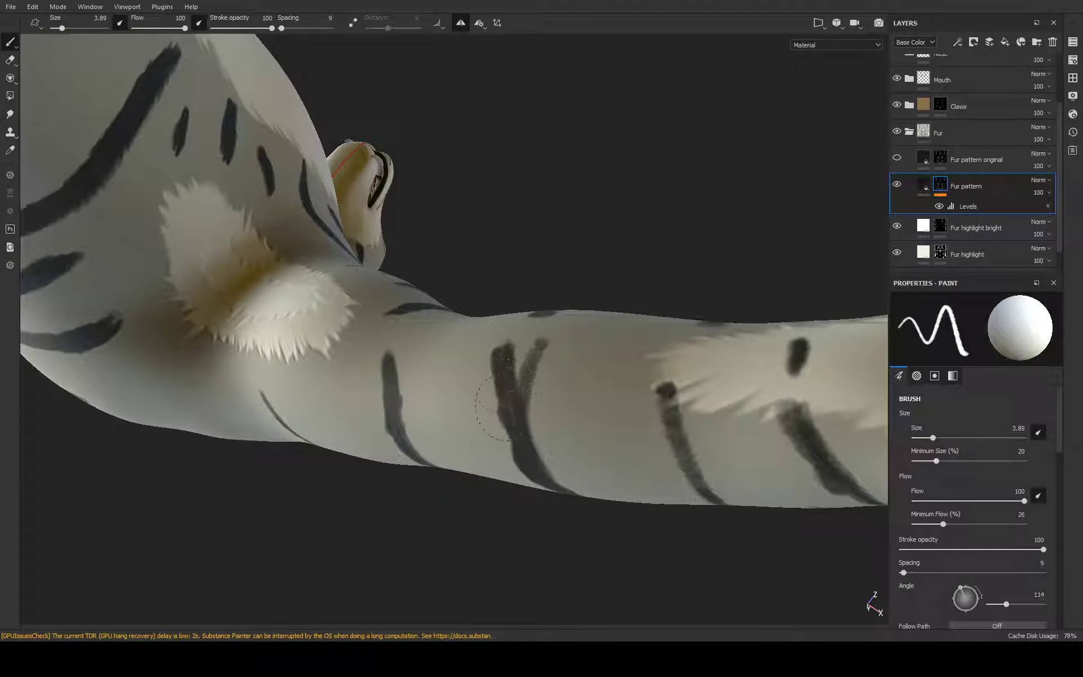
mouse_move(546, 354)
left_mouse_down()
mouse_move(532, 391)
mouse_move(529, 463)
left_mouse_up()
left_click_drag(579, 431, 567, 426, "alt")
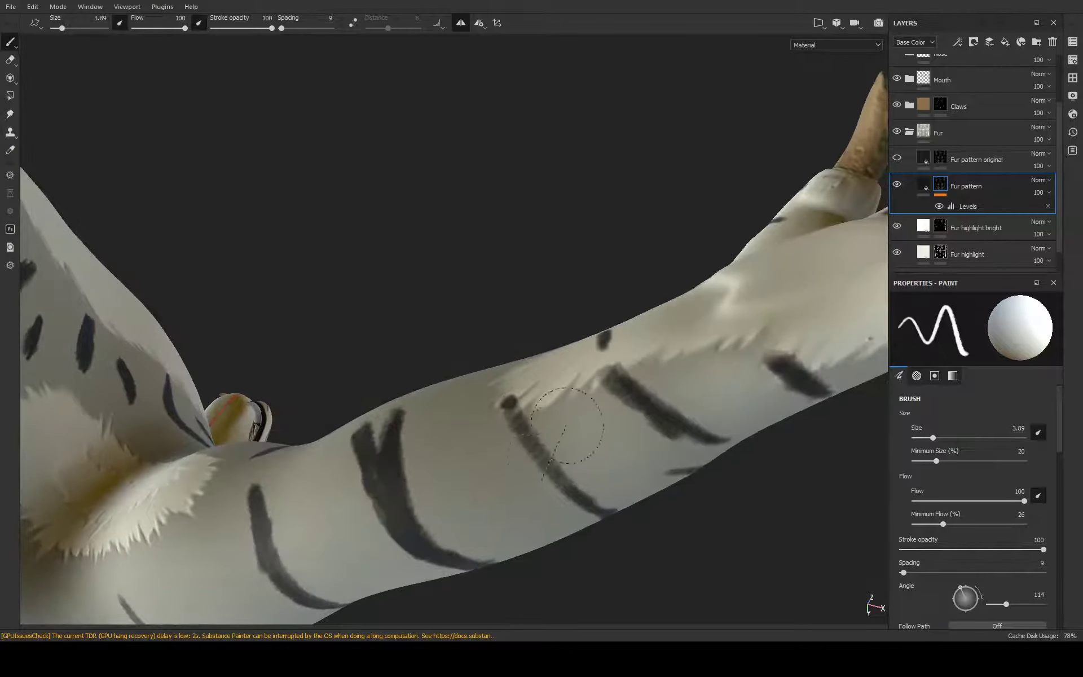
mouse_move(517, 388)
left_mouse_down()
mouse_move(528, 446)
mouse_move(567, 493)
mouse_move(599, 506)
mouse_move(593, 516)
mouse_move(624, 514)
mouse_move(561, 411)
mouse_move(620, 544)
mouse_move(403, 592)
mouse_move(627, 443)
left_mouse_up()
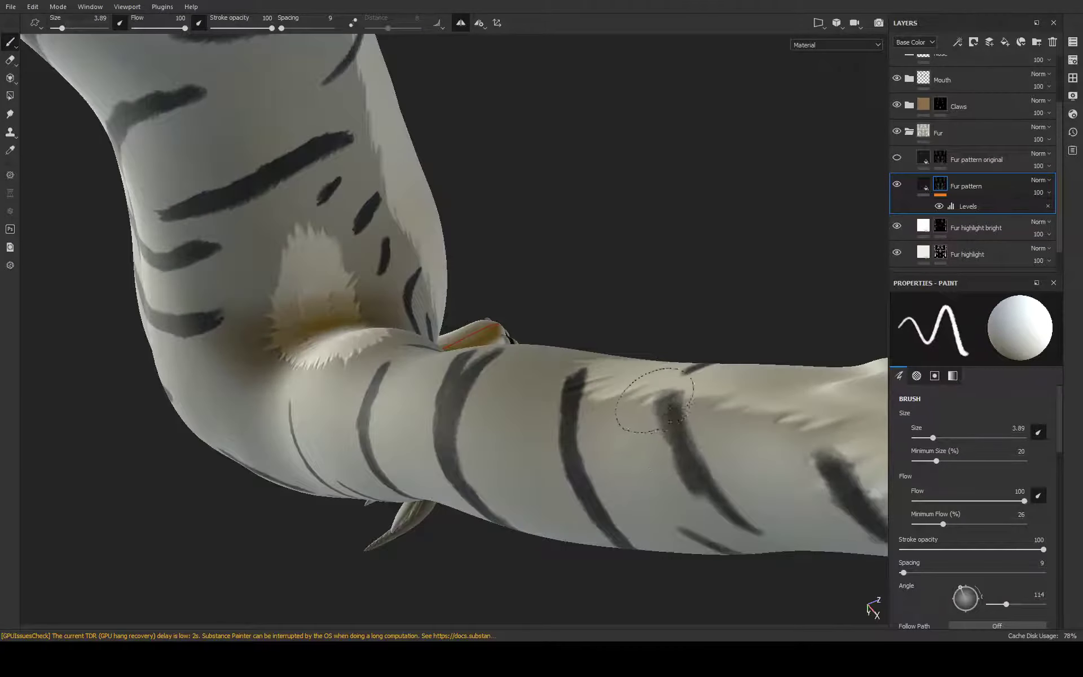
Darken a lower forearm stripe, the paw marks and a stripe on the leg
left_click_drag(654, 401, 700, 492)
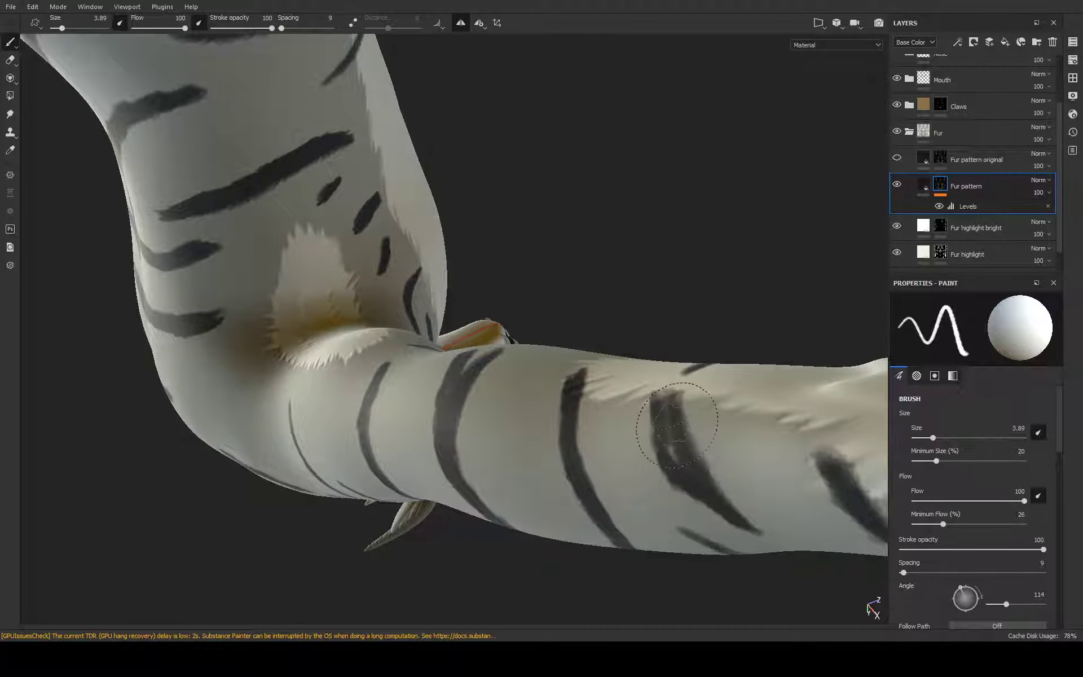
mouse_move(677, 424)
left_mouse_down()
mouse_move(731, 518)
mouse_move(524, 199)
mouse_move(700, 237)
left_mouse_up()
mouse_move(677, 197)
left_mouse_down()
mouse_move(718, 265)
mouse_move(775, 311)
left_mouse_up()
left_click_drag(650, 280, 639, 305)
mouse_move(688, 213)
left_mouse_down("alt")
mouse_move(599, 206)
mouse_move(539, 327)
left_mouse_up("alt")
mouse_move(575, 238)
left_mouse_down("alt")
mouse_move(527, 104)
mouse_move(437, 310)
mouse_move(532, 362)
mouse_move(508, 389)
mouse_move(552, 198)
mouse_move(546, 295)
mouse_move(636, 295)
mouse_move(556, 375)
mouse_move(574, 401)
mouse_move(561, 375)
left_mouse_up("alt")
scroll(456, 259, "up", 3)
Darken the paw spot and each finger stripe, including the outer and lower fingers
scroll(553, 198, "down", 5)
scroll(636, 295, "up", 3)
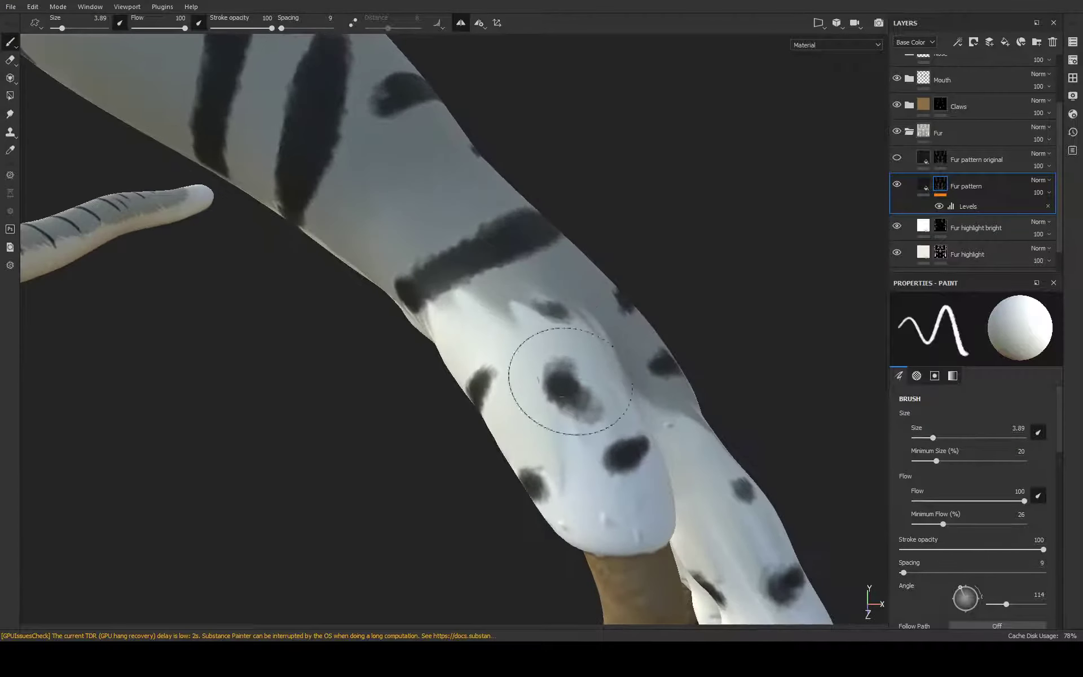
mouse_move(561, 316)
left_mouse_down()
mouse_move(571, 310)
mouse_move(635, 454)
mouse_move(770, 425)
mouse_move(496, 242)
mouse_move(556, 262)
left_mouse_up()
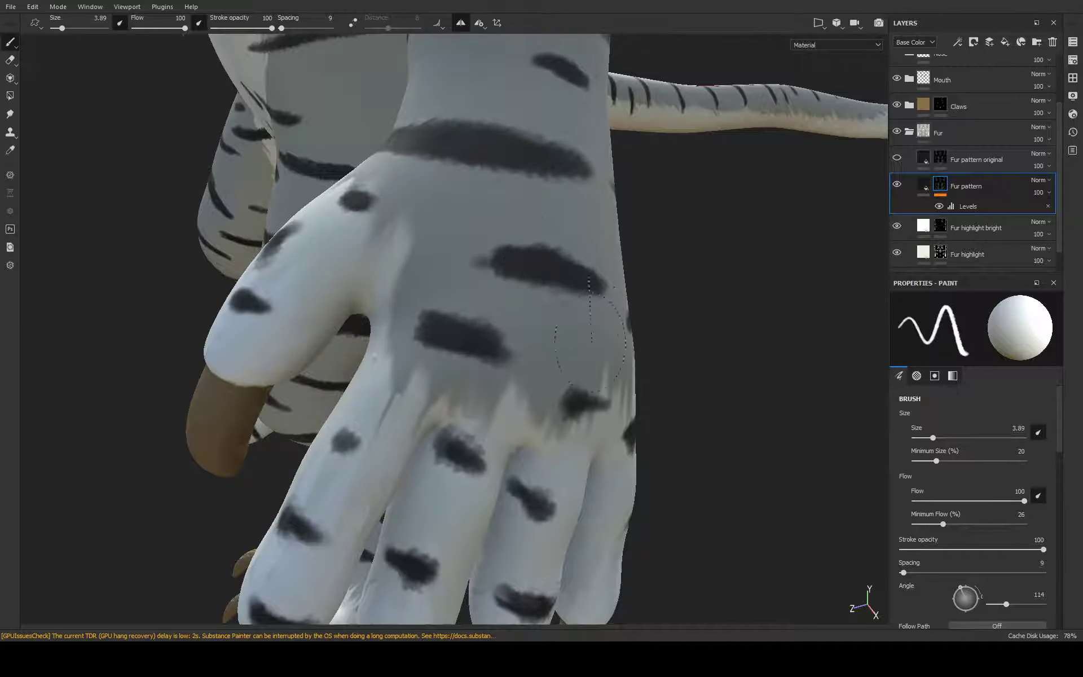
mouse_move(590, 344)
left_mouse_down("alt")
mouse_move(430, 357)
mouse_move(416, 387)
mouse_move(440, 375)
left_mouse_up("alt")
left_click_drag(505, 403, 516, 410)
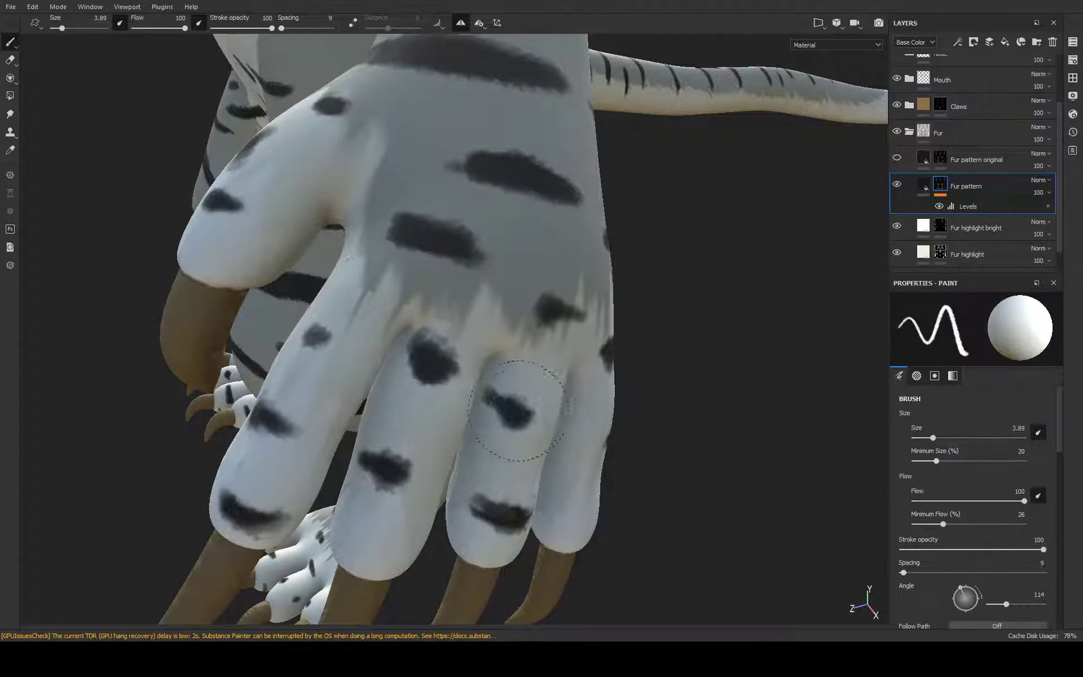
left_click_drag(387, 474, 386, 477)
left_click_drag(282, 420, 295, 408)
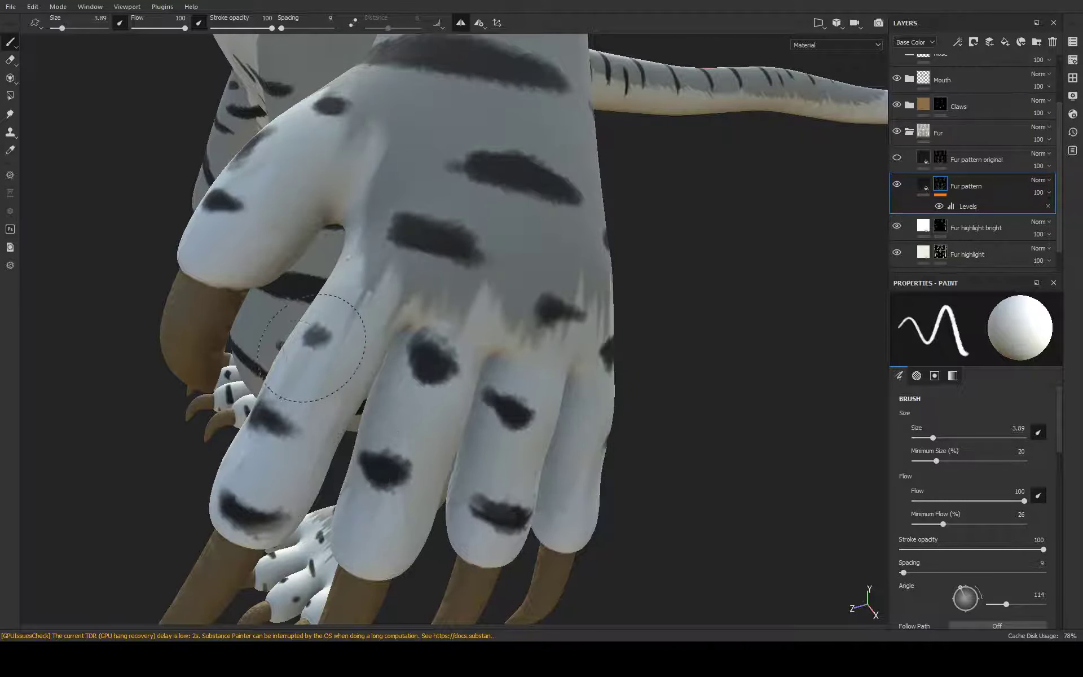
mouse_move(312, 348)
left_mouse_down()
mouse_move(322, 357)
mouse_move(254, 502)
mouse_move(259, 514)
mouse_move(543, 459)
mouse_move(559, 443)
mouse_move(490, 387)
mouse_move(694, 400)
left_mouse_up()
Darken the torso and diagonal side stripes and add new stripes on the side
right_click_drag(743, 349, 719, 334, "alt")
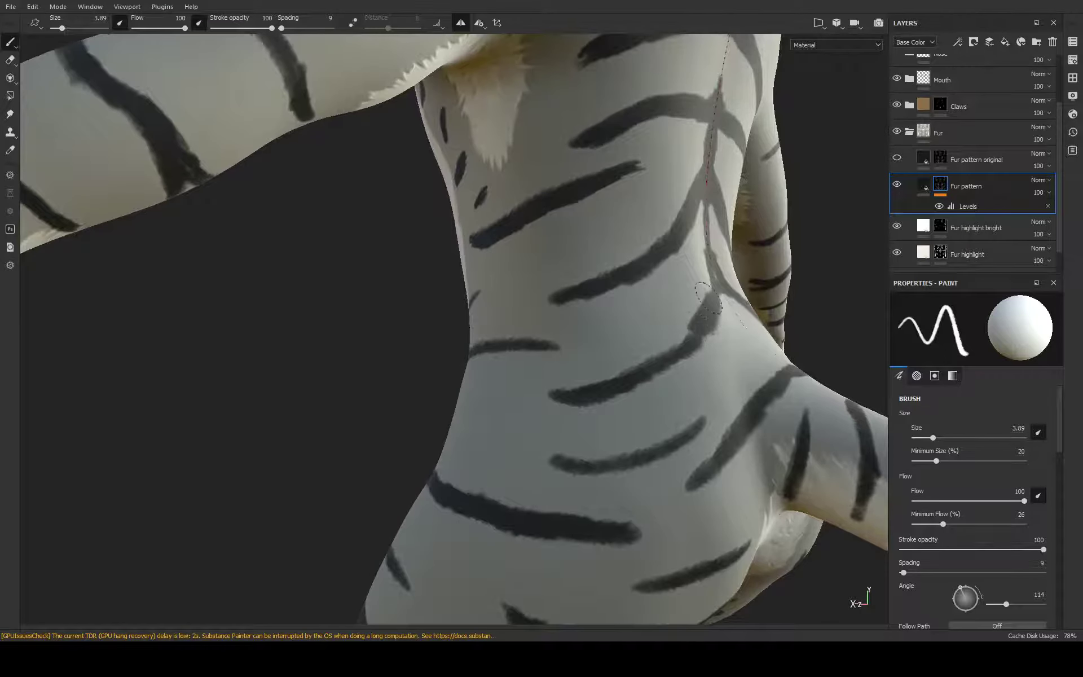
left_click_drag(689, 329, 564, 394)
left_click_drag(703, 417, 571, 453)
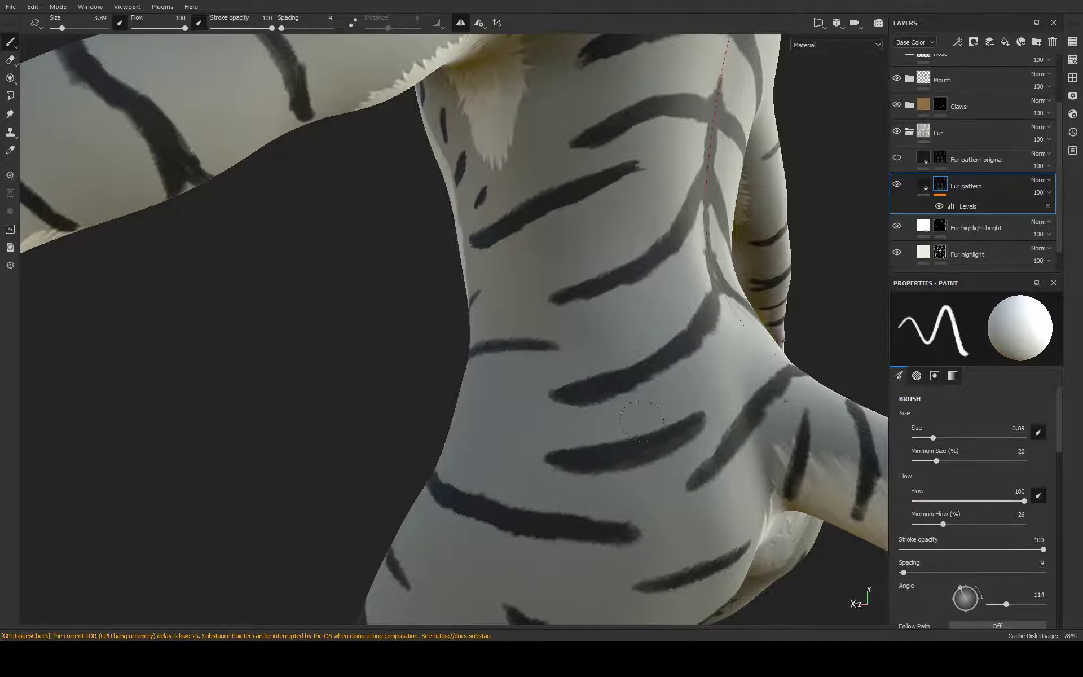
mouse_move(642, 420)
left_mouse_down("alt")
mouse_move(428, 276)
mouse_move(350, 305)
left_mouse_up("alt")
left_click_drag(420, 276, 322, 309)
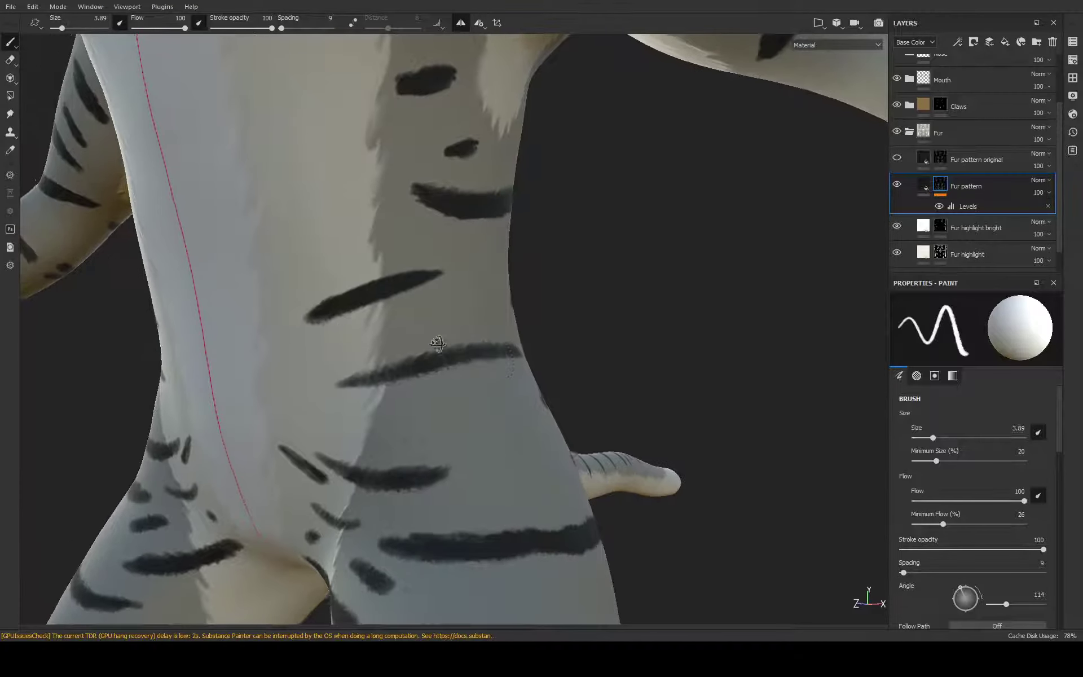
left_click_drag(395, 322, 435, 345, "alt")
mouse_move(507, 352)
left_mouse_down()
mouse_move(355, 390)
mouse_move(463, 344)
mouse_move(496, 347)
mouse_move(547, 379)
mouse_move(586, 361)
mouse_move(664, 370)
left_mouse_up()
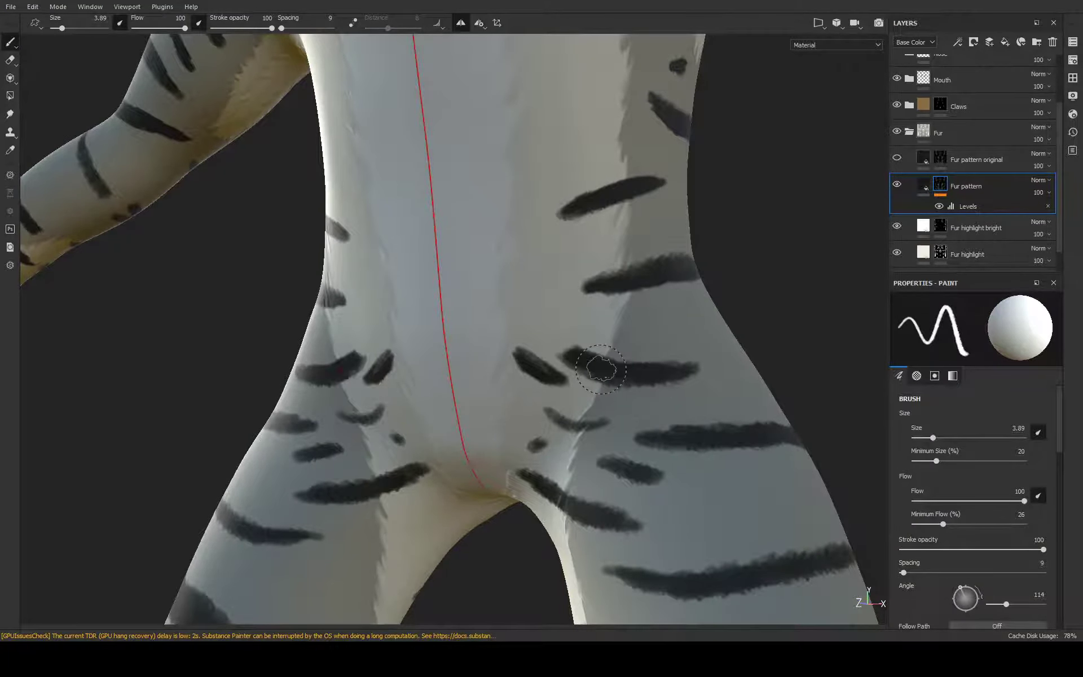
Darken a hip stripe and add mirrored fur strokes on both hips
middle_click_drag(601, 370, 727, 282, "alt")
left_click_drag(638, 237, 630, 240)
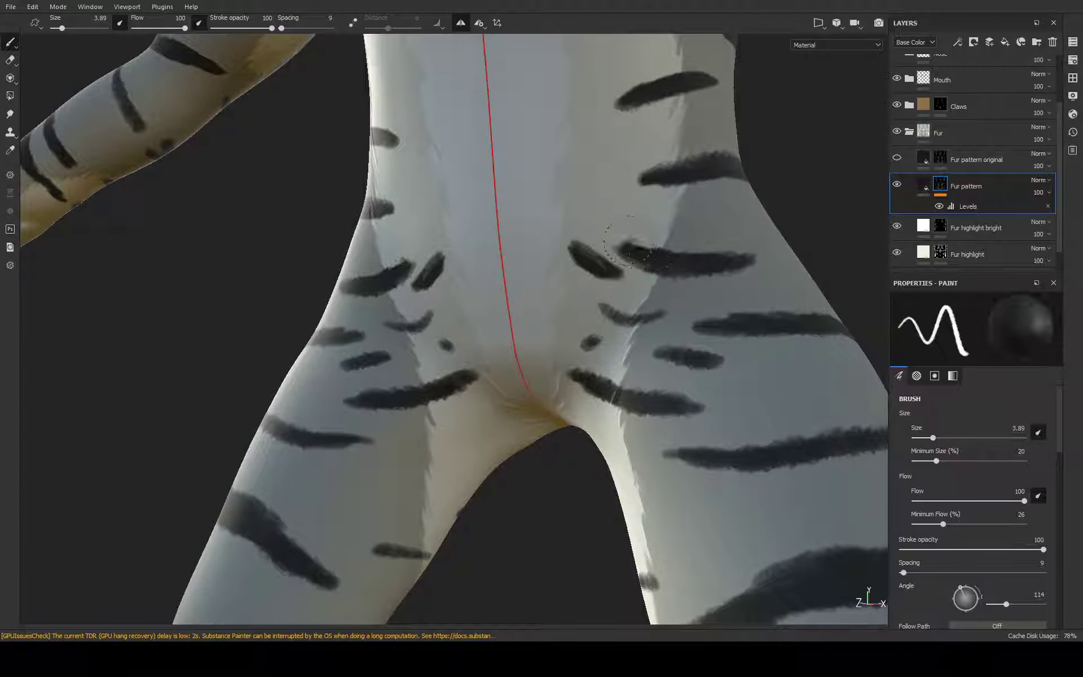
mouse_move(635, 321)
left_mouse_down()
mouse_move(603, 305)
mouse_move(657, 327)
left_mouse_up()
mouse_move(606, 299)
left_mouse_down()
mouse_move(647, 317)
mouse_move(647, 339)
mouse_move(575, 382)
left_mouse_up()
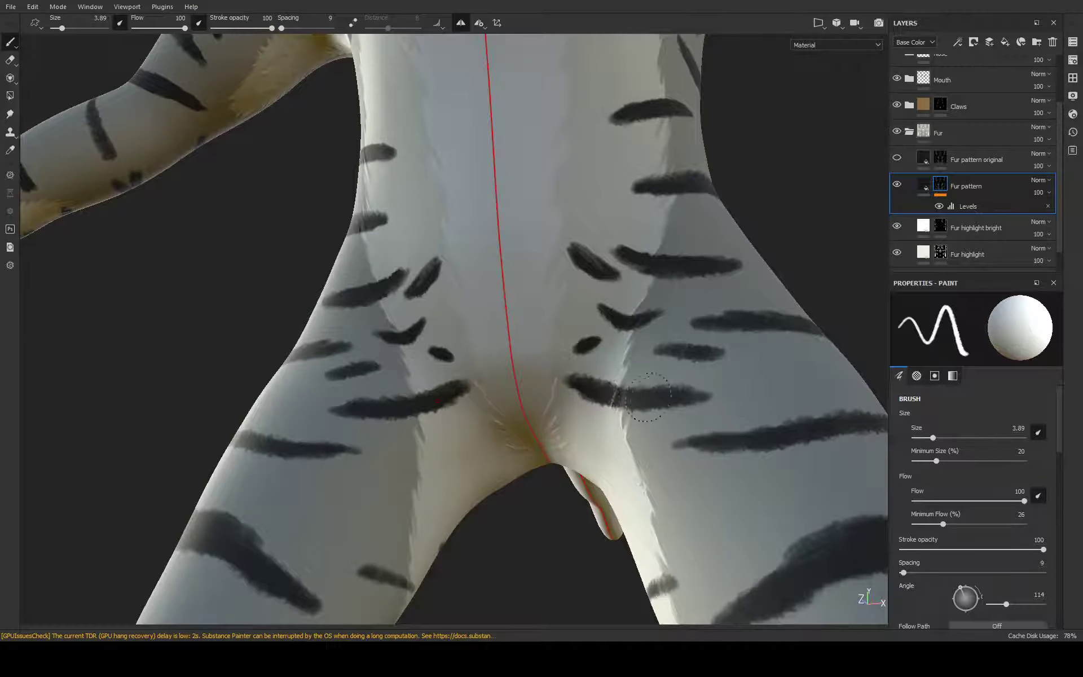
left_click_drag(701, 358, 734, 316, "alt")
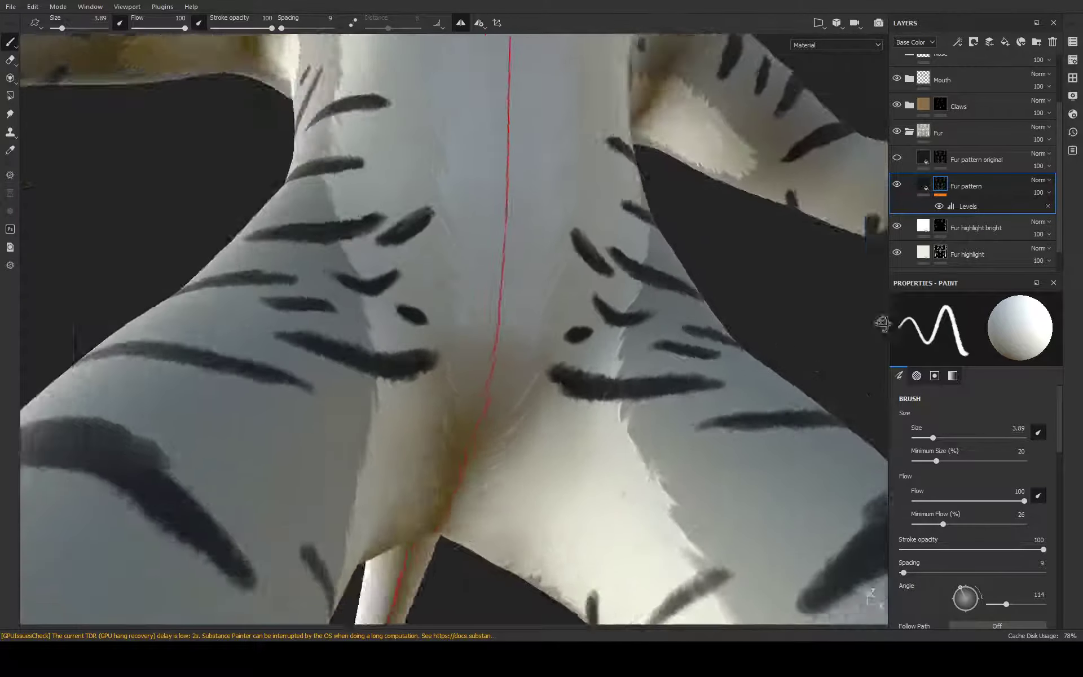
scroll(734, 316, "up", 5)
Paint and extend the dark inner-thigh stripes, mirrored on both legs
mouse_move(792, 263)
left_mouse_down()
mouse_move(713, 327)
mouse_move(603, 341)
mouse_move(566, 449)
left_mouse_up()
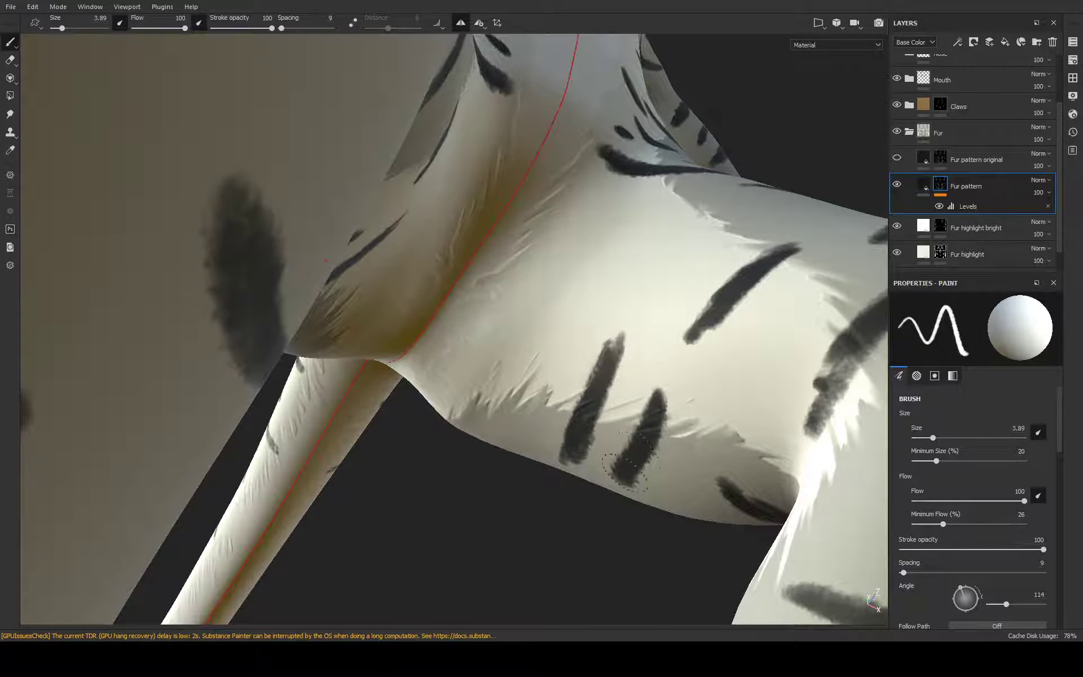
mouse_move(774, 380)
middle_mouse_down("alt")
mouse_move(846, 400)
mouse_move(817, 290)
middle_mouse_up("alt")
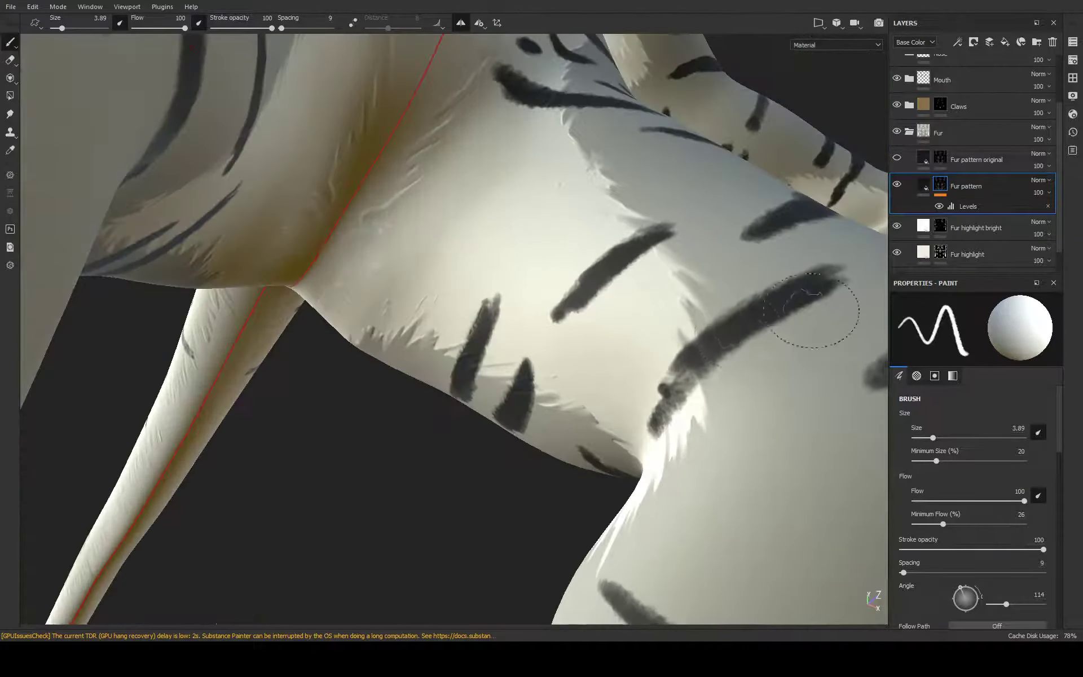
left_click_drag(812, 293, 670, 400)
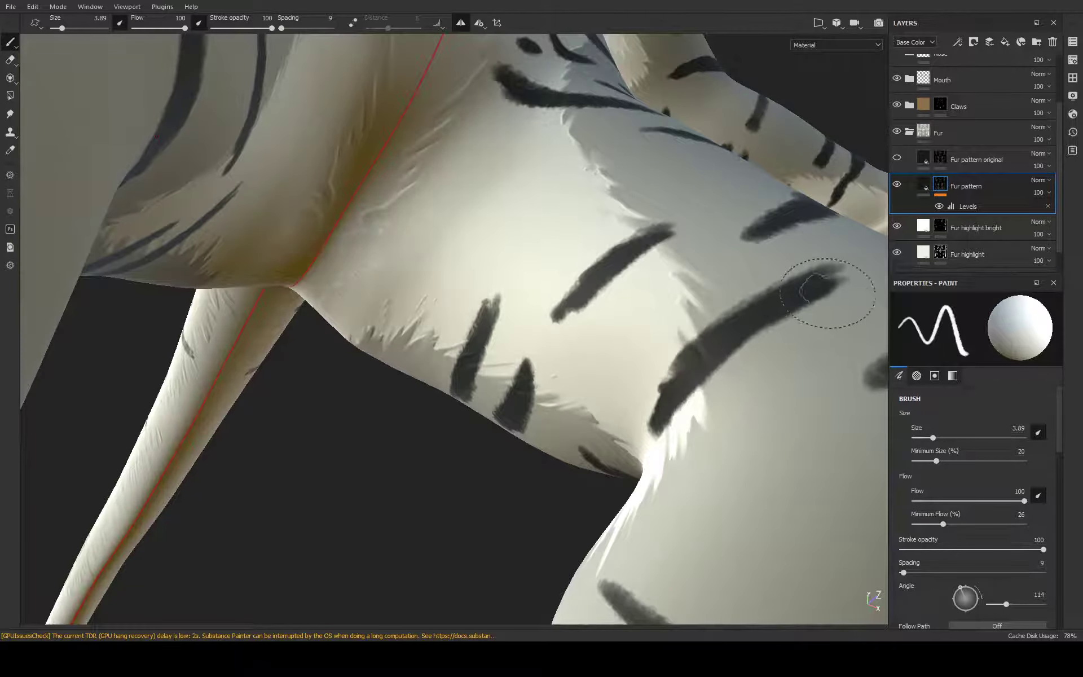
left_click_drag(821, 290, 677, 411)
left_click(769, 335, "shift")
mouse_move(768, 335)
left_mouse_down("alt")
mouse_move(665, 469)
mouse_move(649, 428)
mouse_move(721, 411)
mouse_move(692, 446)
mouse_move(733, 442)
mouse_move(694, 434)
left_mouse_up("alt")
mouse_move(834, 257)
left_mouse_down("alt")
mouse_move(769, 326)
mouse_move(719, 325)
left_mouse_up("alt")
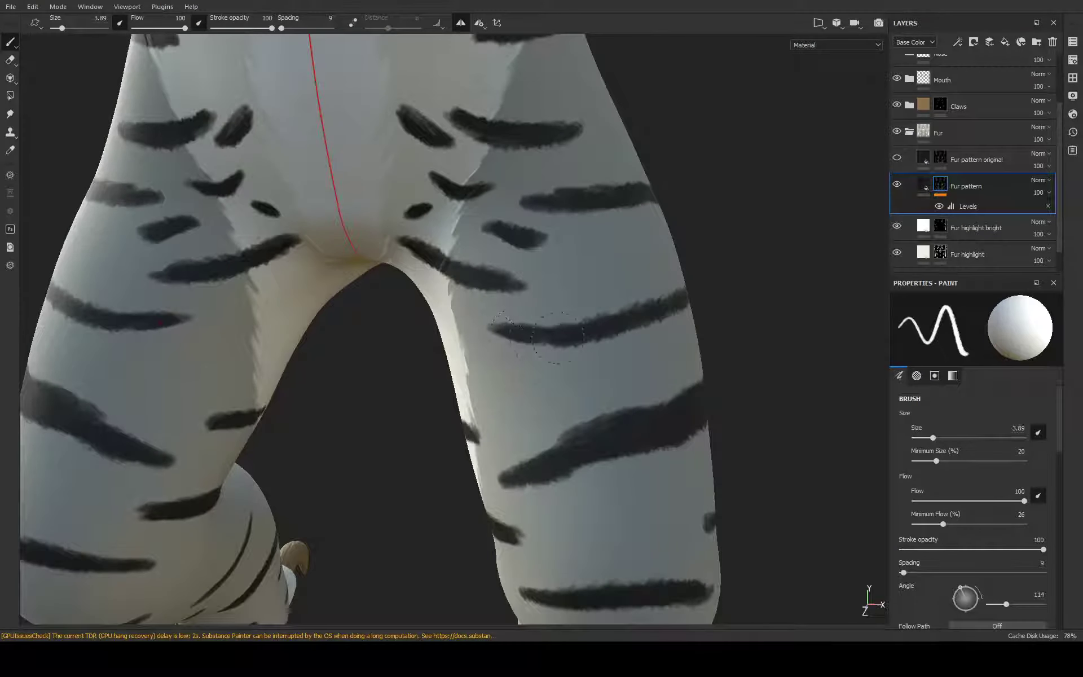
mouse_move(543, 338)
left_mouse_down()
mouse_move(623, 309)
mouse_move(670, 308)
mouse_move(587, 306)
mouse_move(776, 321)
mouse_move(572, 448)
mouse_move(531, 496)
mouse_move(542, 466)
mouse_move(522, 474)
mouse_move(527, 454)
mouse_move(730, 421)
left_mouse_up()
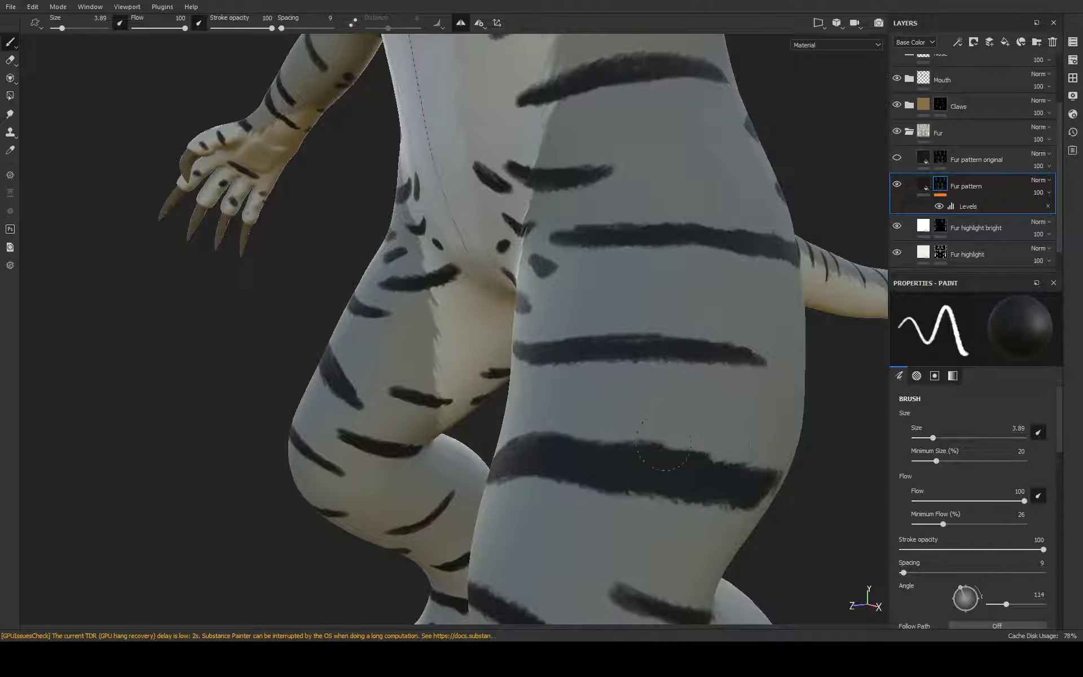
Paint the right thigh stripe, trim it with swapped colour, and fill its left end
mouse_move(677, 441)
left_mouse_down("alt")
mouse_move(750, 504)
mouse_move(840, 312)
mouse_move(790, 430)
mouse_move(789, 415)
mouse_move(683, 402)
mouse_move(811, 362)
mouse_move(652, 406)
mouse_move(740, 365)
left_mouse_up("alt")
right_click_drag(739, 365, 729, 391, "alt")
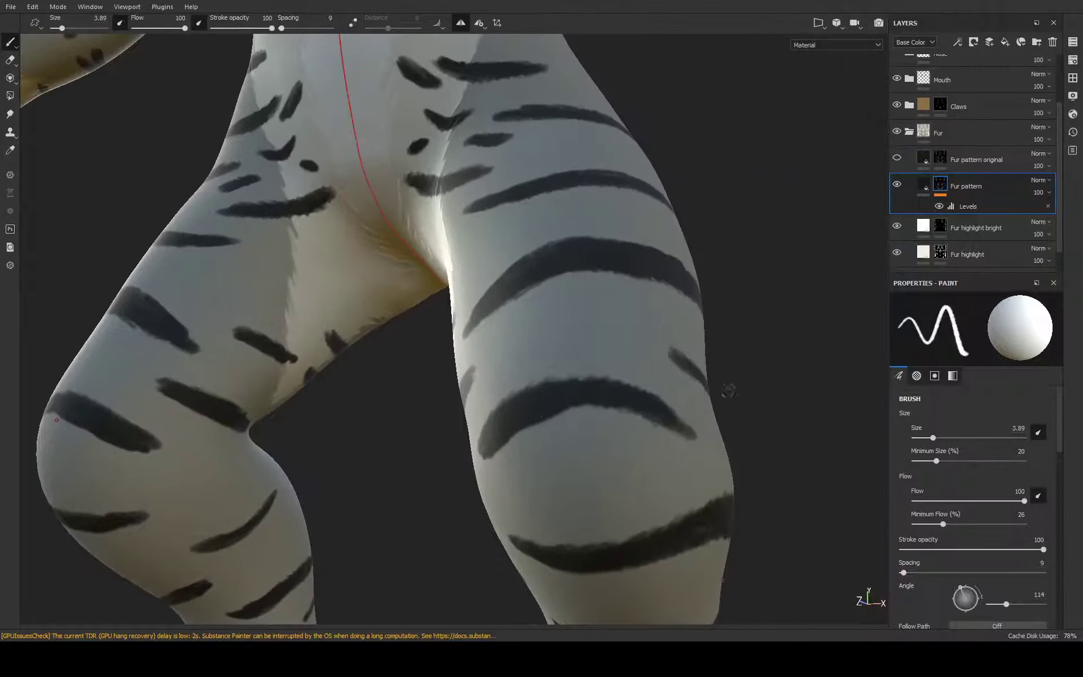
mouse_move(554, 412)
left_mouse_down()
mouse_move(598, 407)
mouse_move(683, 429)
left_mouse_up()
middle_click_drag(798, 363, 632, 401, "alt")
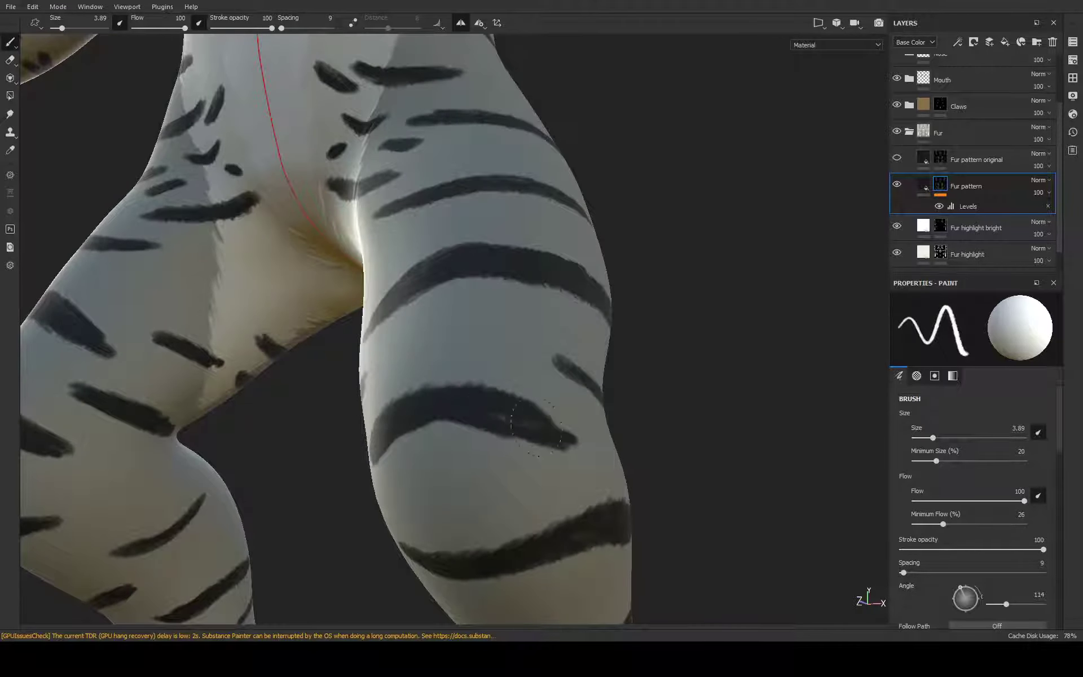
key("x")
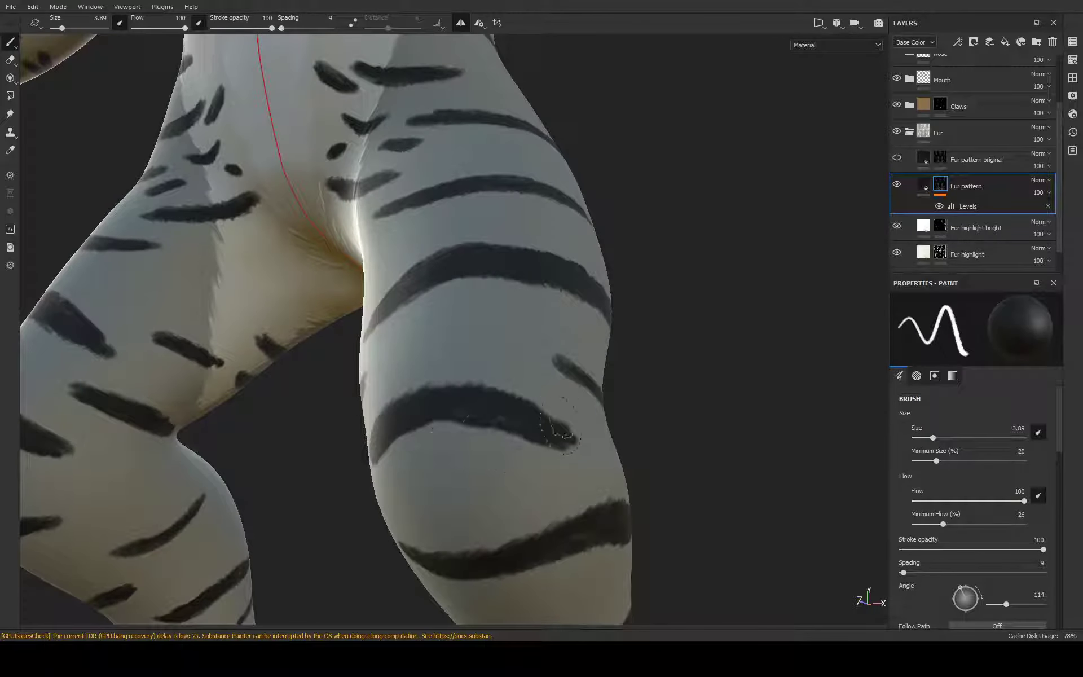
key("x")
mouse_move(570, 420)
left_mouse_down("alt")
mouse_move(480, 389)
mouse_move(590, 387)
left_mouse_up("alt")
left_click_drag(504, 354, 550, 370)
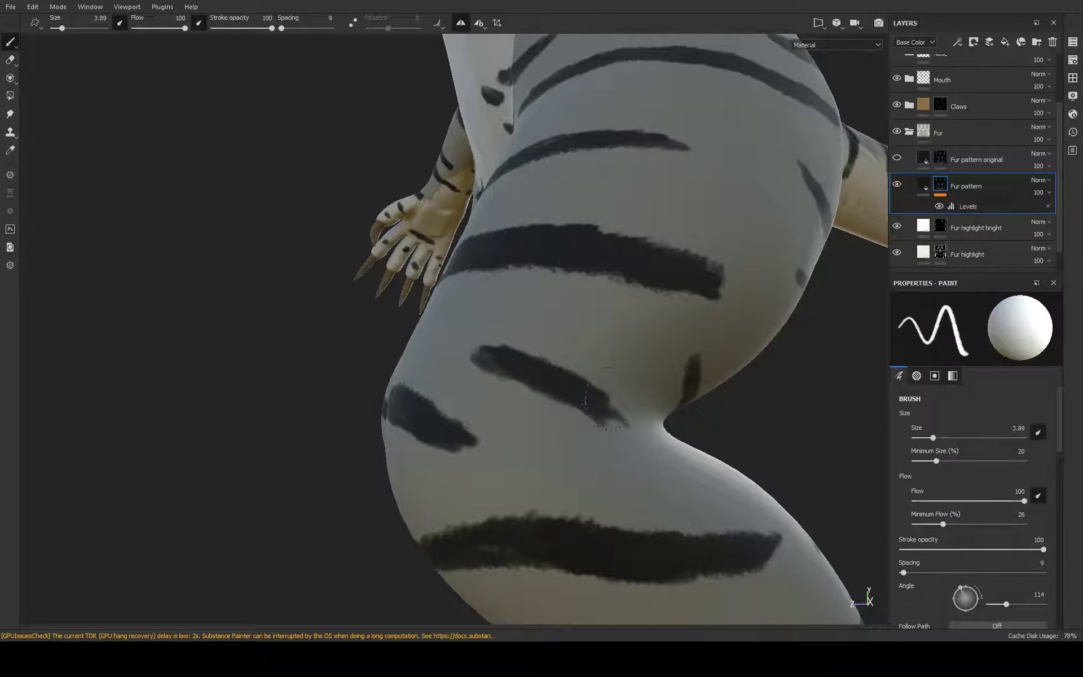
Thicken the thigh stripe along its top edge and ends, then trim its edges
left_click_drag(739, 381, 606, 369, "alt")
mouse_move(742, 358)
left_mouse_down("alt")
mouse_move(701, 365)
mouse_move(795, 291)
mouse_move(856, 300)
mouse_move(679, 527)
mouse_move(326, 611)
mouse_move(643, 440)
mouse_move(680, 344)
left_mouse_up("alt")
left_click_drag(491, 322, 615, 335)
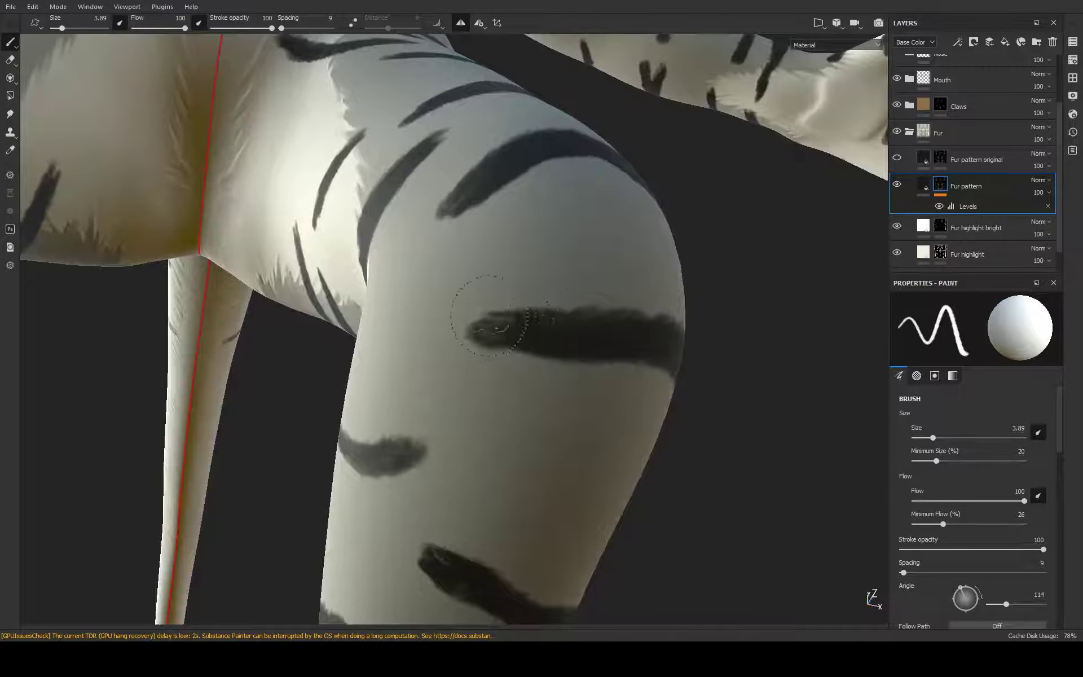
mouse_move(499, 330)
left_mouse_down()
mouse_move(480, 338)
mouse_move(592, 345)
mouse_move(654, 372)
left_mouse_up()
mouse_move(536, 350)
left_mouse_down("alt")
mouse_move(579, 385)
mouse_move(507, 407)
left_mouse_up("alt")
mouse_move(507, 406)
left_mouse_down()
mouse_move(626, 407)
mouse_move(632, 394)
mouse_move(683, 418)
left_mouse_up()
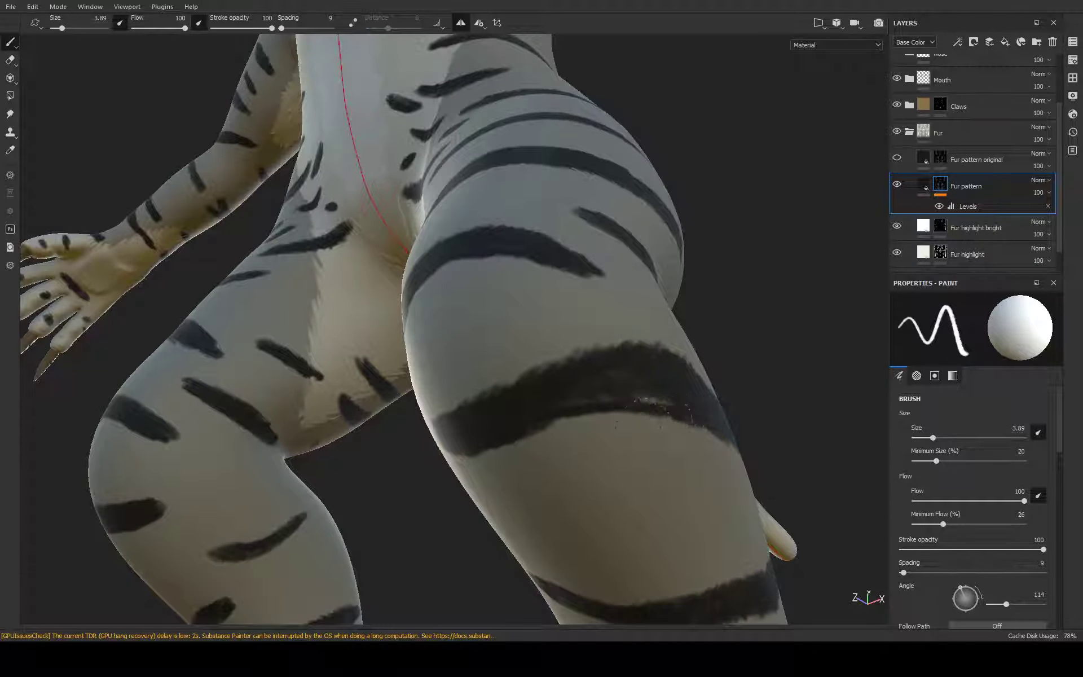
key("x")
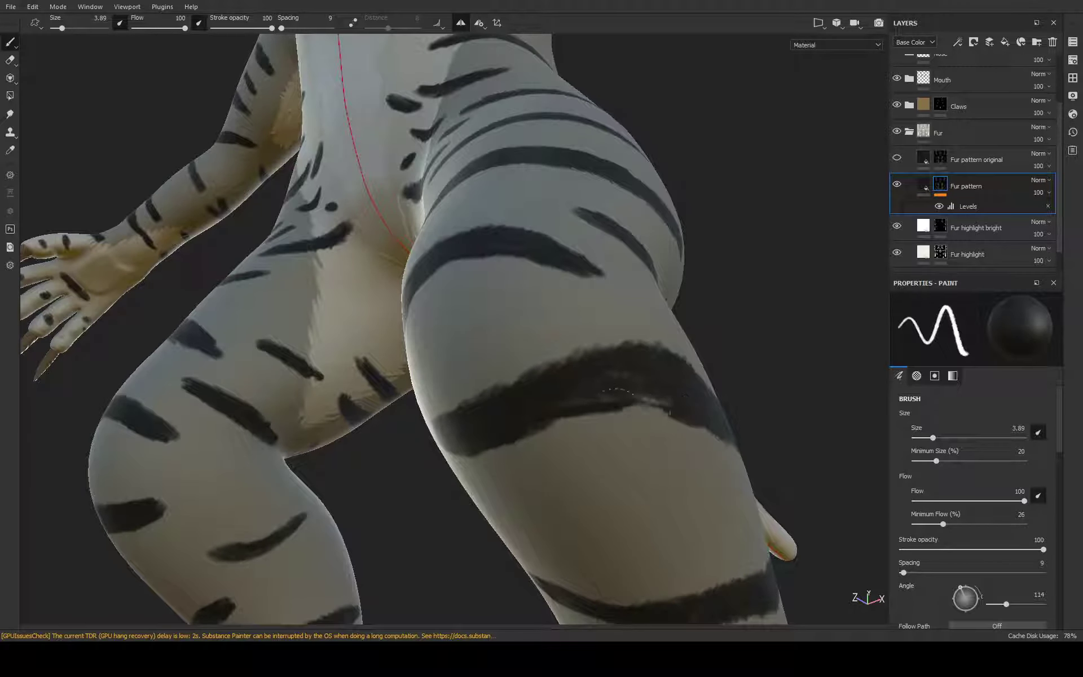
key("x")
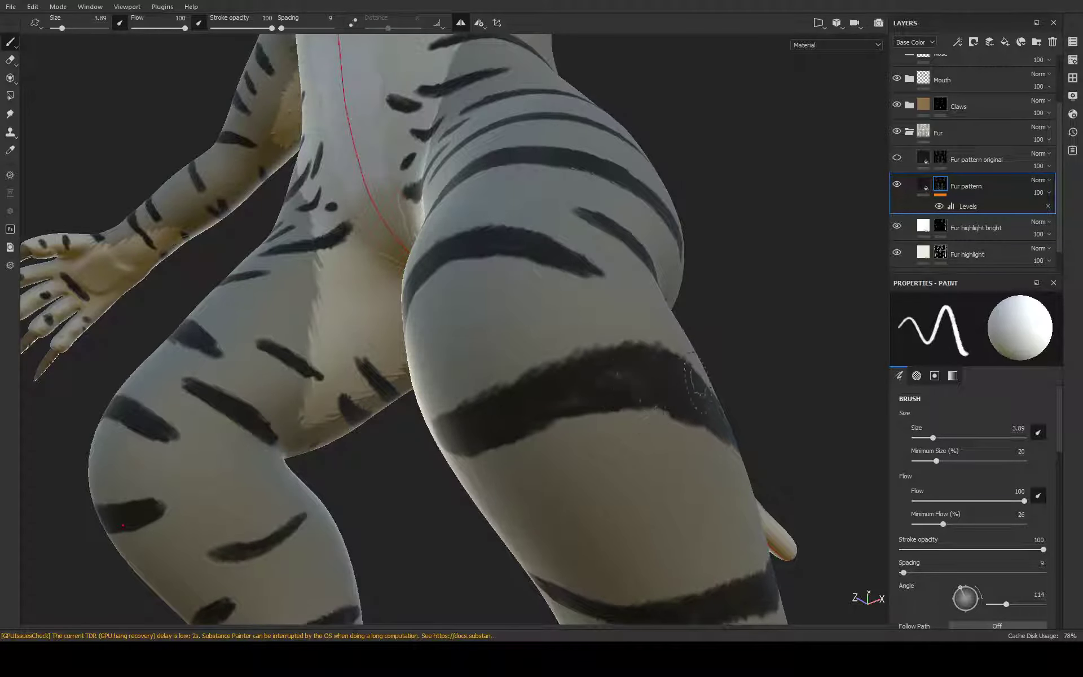
Paint a lower-leg stripe, clean its edge, undo one stroke and repaint it cleanly
mouse_move(734, 331)
left_mouse_down("alt")
mouse_move(790, 237)
mouse_move(814, 223)
mouse_move(703, 193)
mouse_move(544, 272)
mouse_move(727, 248)
left_mouse_up("alt")
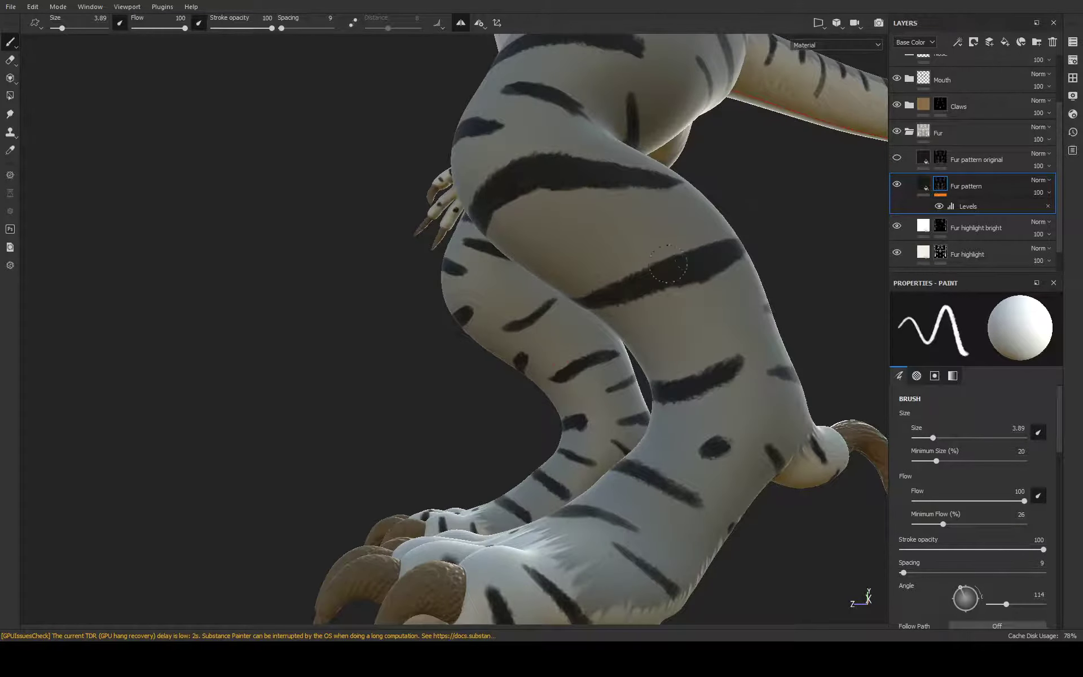
mouse_move(675, 273)
left_mouse_down("alt")
mouse_move(708, 273)
mouse_move(586, 268)
left_mouse_up("alt")
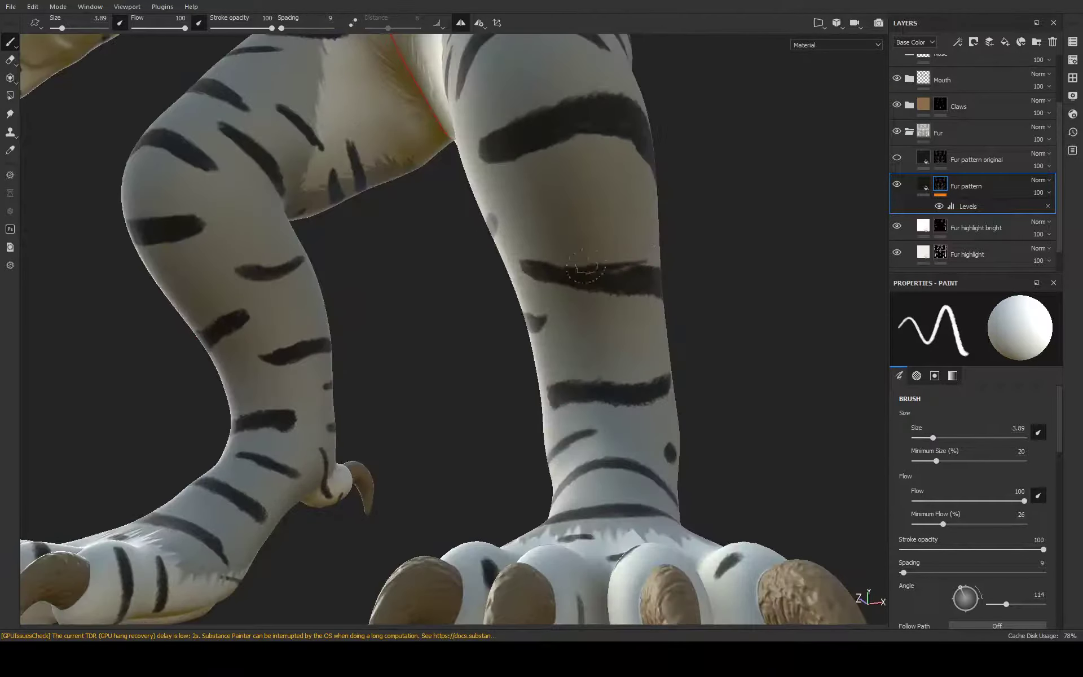
key("x")
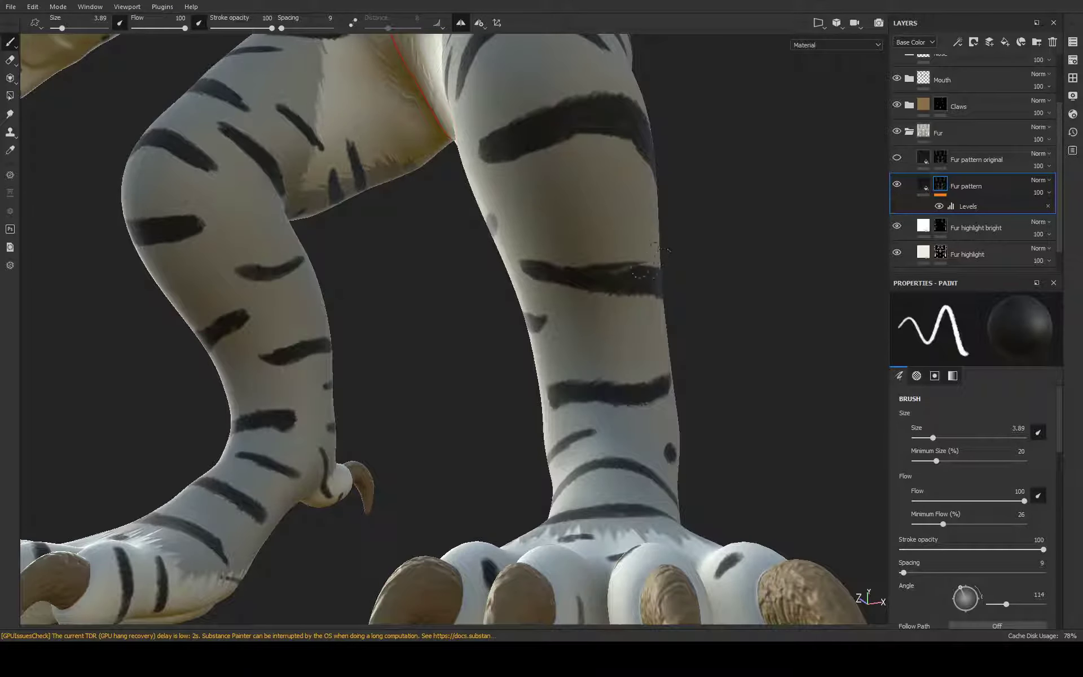
key("x")
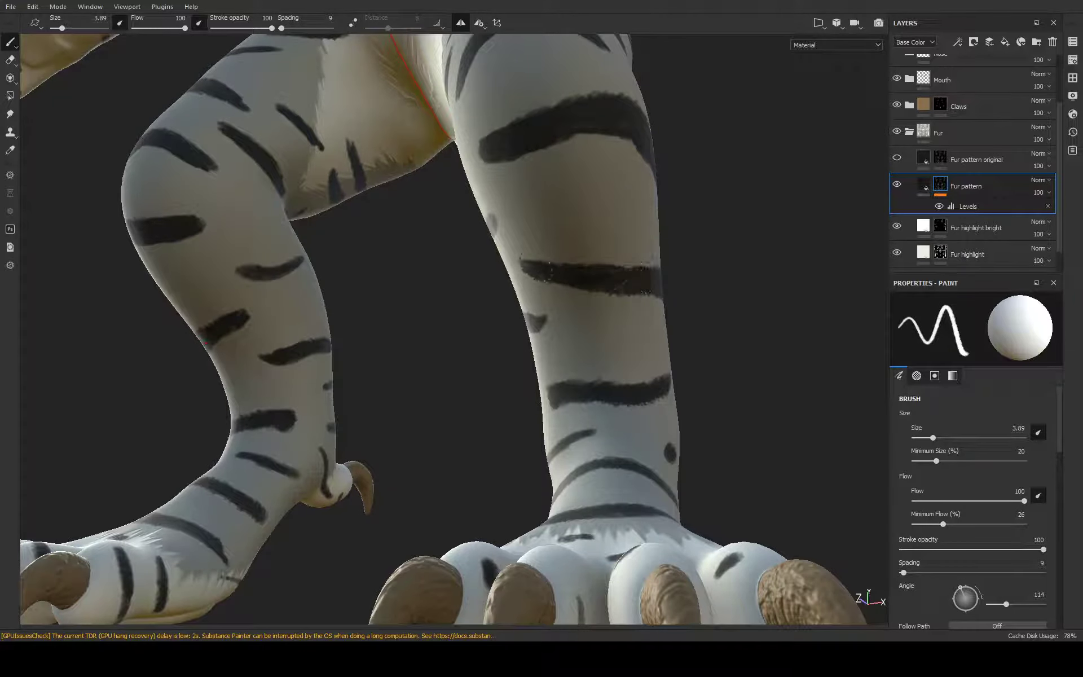
mouse_move(532, 269)
left_mouse_down("alt")
mouse_move(701, 314)
mouse_move(820, 380)
mouse_move(601, 441)
mouse_move(556, 467)
mouse_move(597, 453)
mouse_move(733, 310)
mouse_move(702, 279)
mouse_move(780, 322)
mouse_move(362, 259)
mouse_move(379, 290)
mouse_move(468, 337)
left_mouse_up("alt")
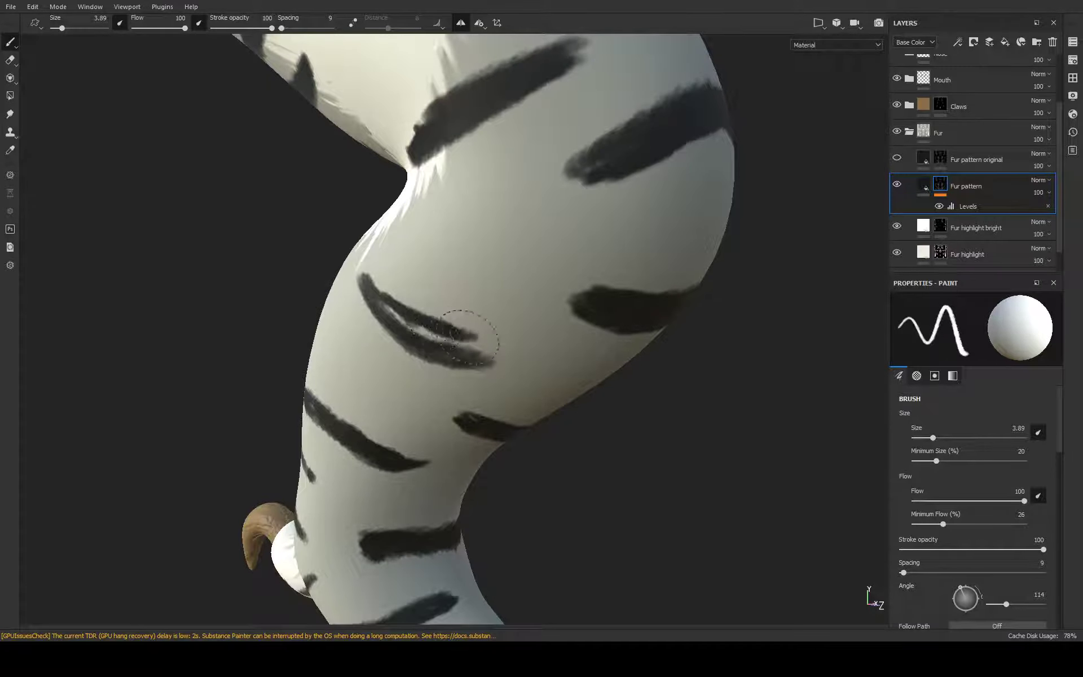
key("ctrl+z")
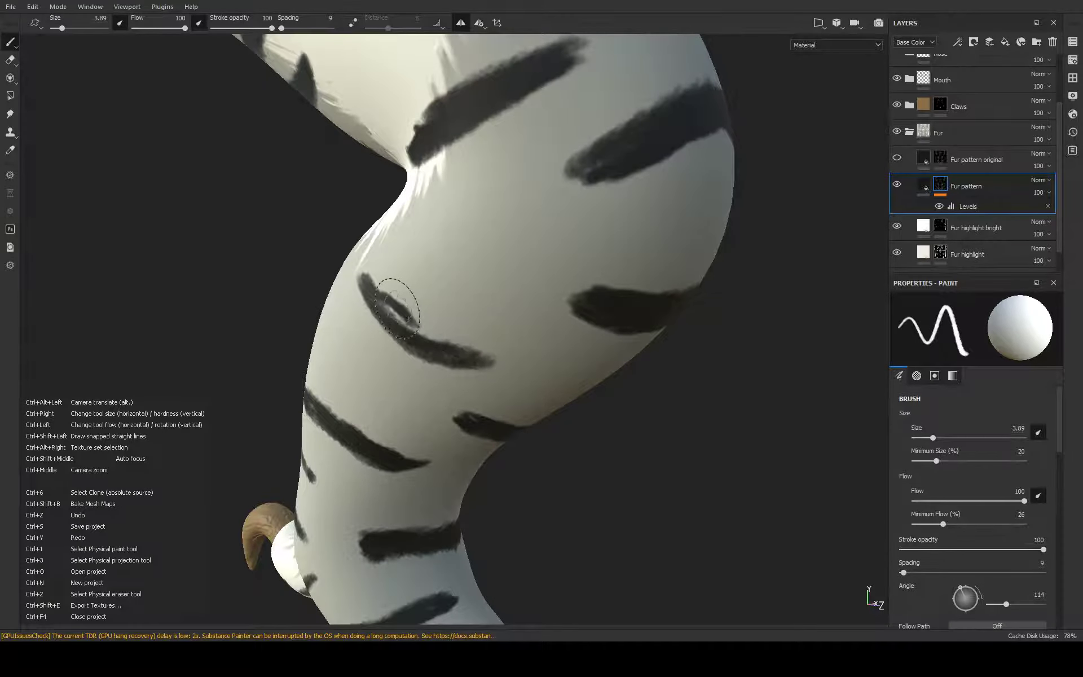
mouse_move(375, 290)
left_mouse_down()
mouse_move(476, 348)
mouse_move(454, 354)
mouse_move(573, 215)
mouse_move(602, 338)
mouse_move(705, 138)
mouse_move(564, 350)
mouse_move(537, 326)
left_mouse_up()
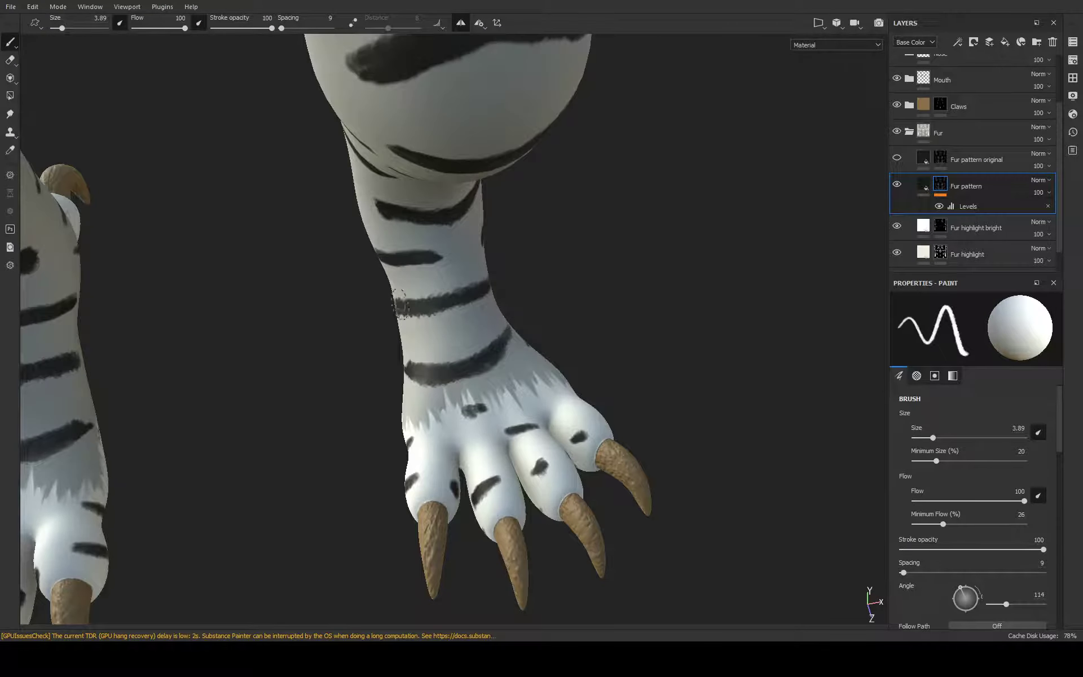
Darken and enlarge the spots on the outer, upper, second and third toes
left_click_drag(423, 293, 417, 295)
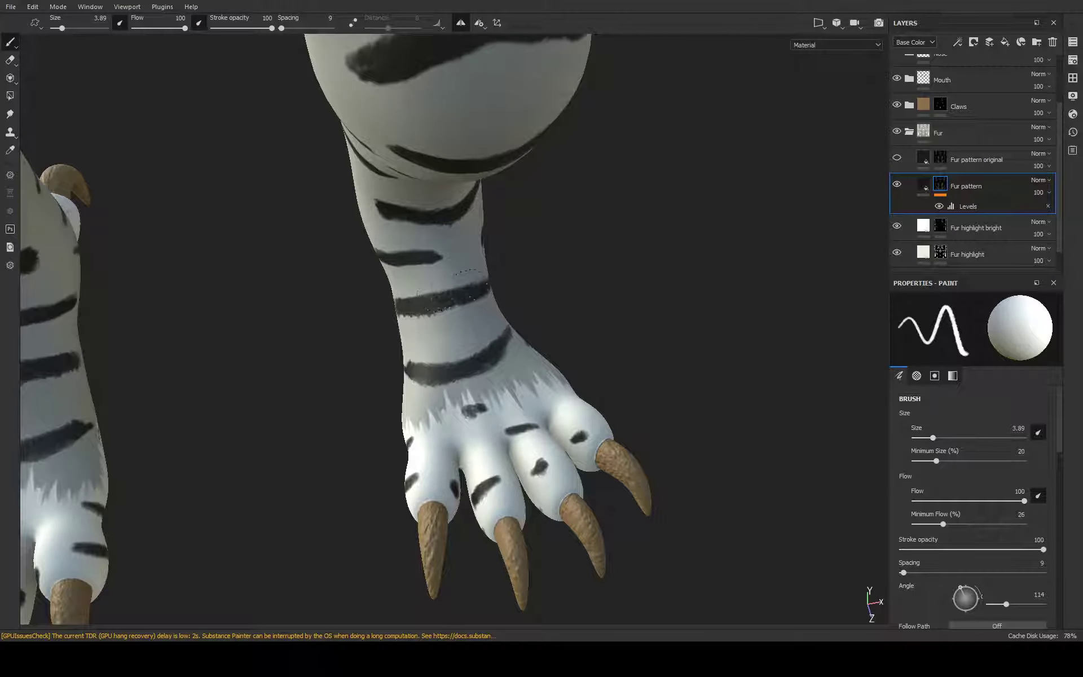
mouse_move(492, 280)
left_mouse_down("alt")
mouse_move(563, 401)
mouse_move(570, 304)
left_mouse_up("alt")
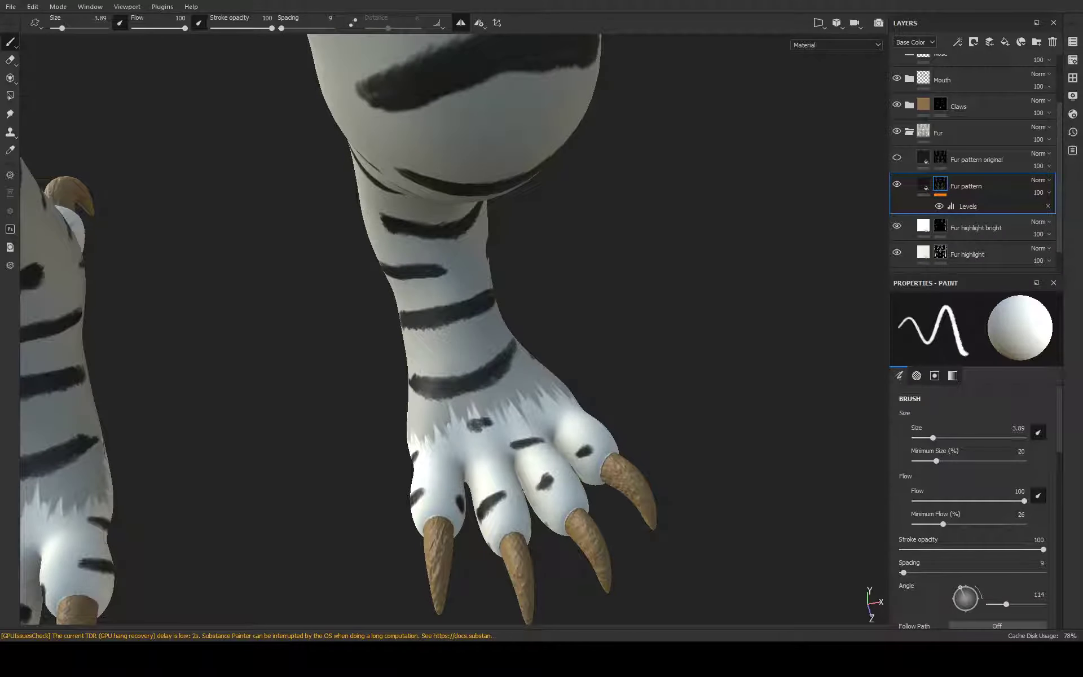
mouse_move(672, 256)
left_mouse_down("alt")
mouse_move(626, 312)
mouse_move(594, 387)
mouse_move(529, 407)
left_mouse_up("alt")
scroll(530, 406, "up", 3)
mouse_move(515, 459)
left_mouse_down()
mouse_move(503, 442)
mouse_move(526, 447)
left_mouse_up()
left_click_drag(605, 466, 604, 452)
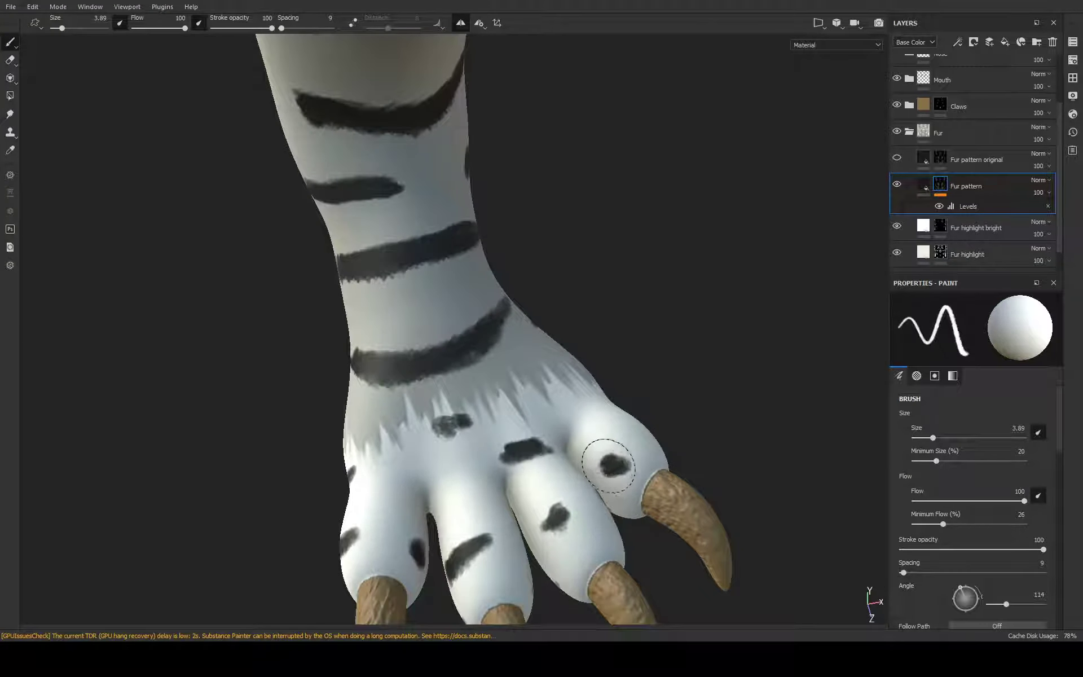
left_click_drag(445, 423, 456, 429)
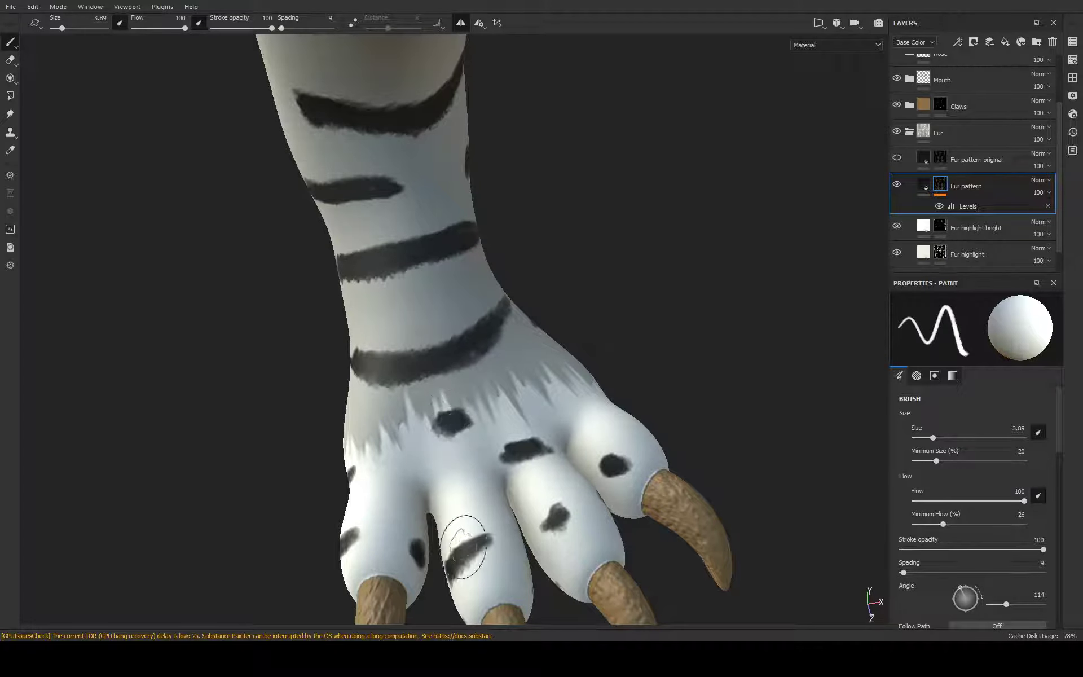
left_click_drag(466, 544, 467, 552)
left_click_drag(556, 514, 562, 526)
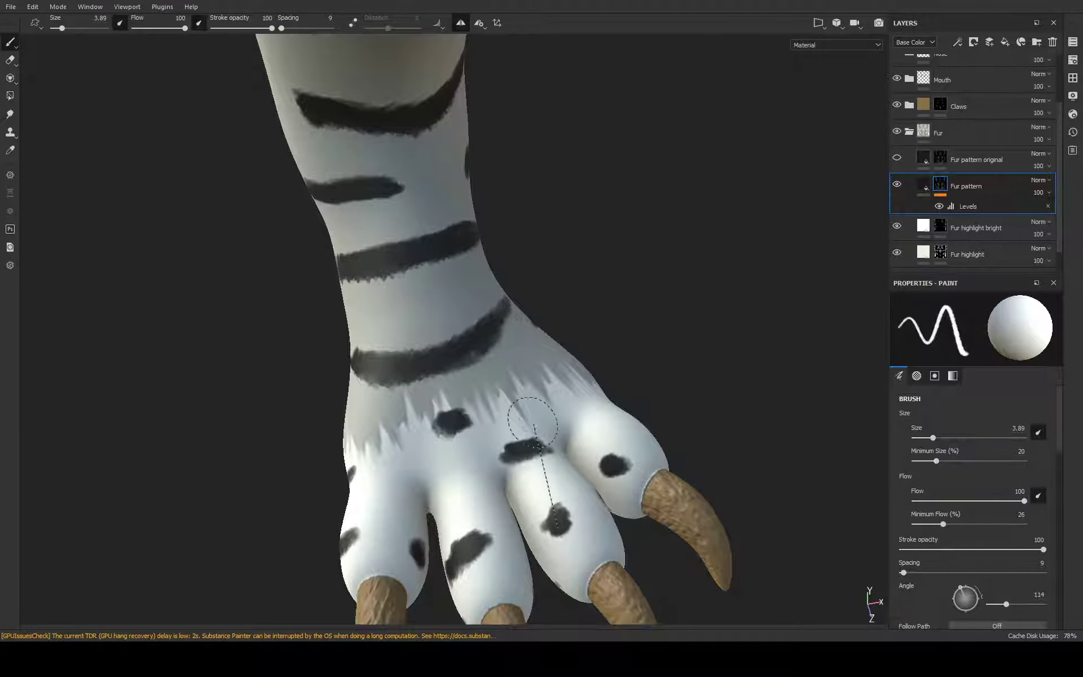
Extend the lower-leg stripe and fill out its lower edge and left end
middle_click_drag(536, 330, 535, 401, "alt")
mouse_move(501, 403)
left_mouse_down()
mouse_move(465, 442)
mouse_move(456, 282)
mouse_move(546, 281)
mouse_move(505, 172)
left_mouse_up()
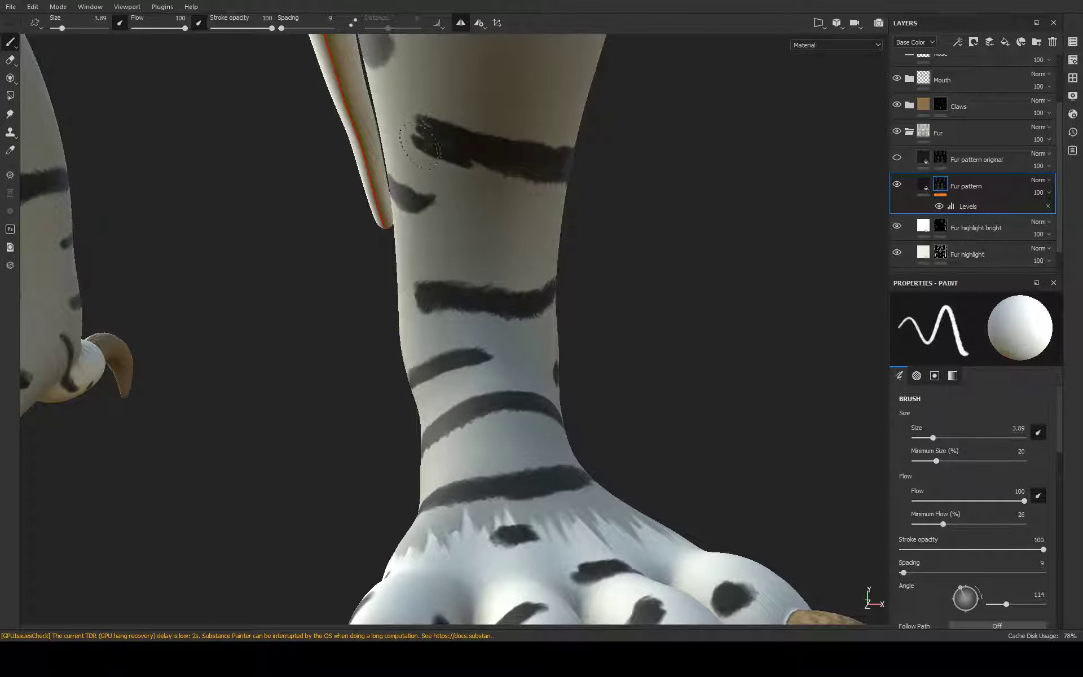
left_click_drag(420, 144, 454, 165)
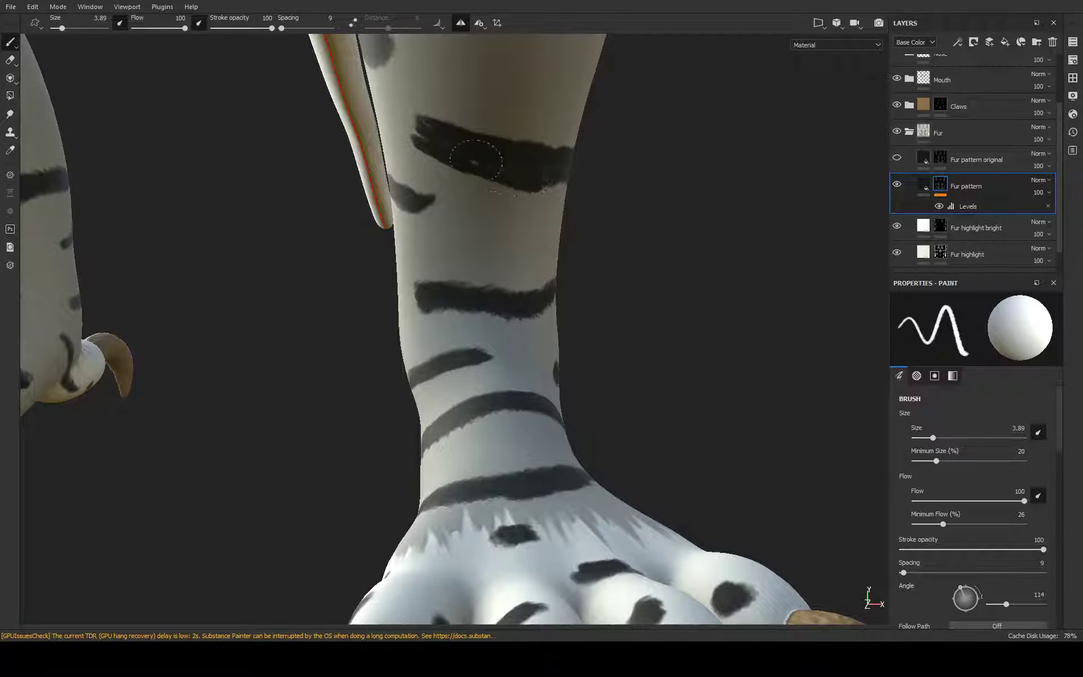
mouse_move(427, 138)
left_mouse_down()
mouse_move(416, 125)
mouse_move(532, 169)
mouse_move(466, 181)
left_mouse_up()
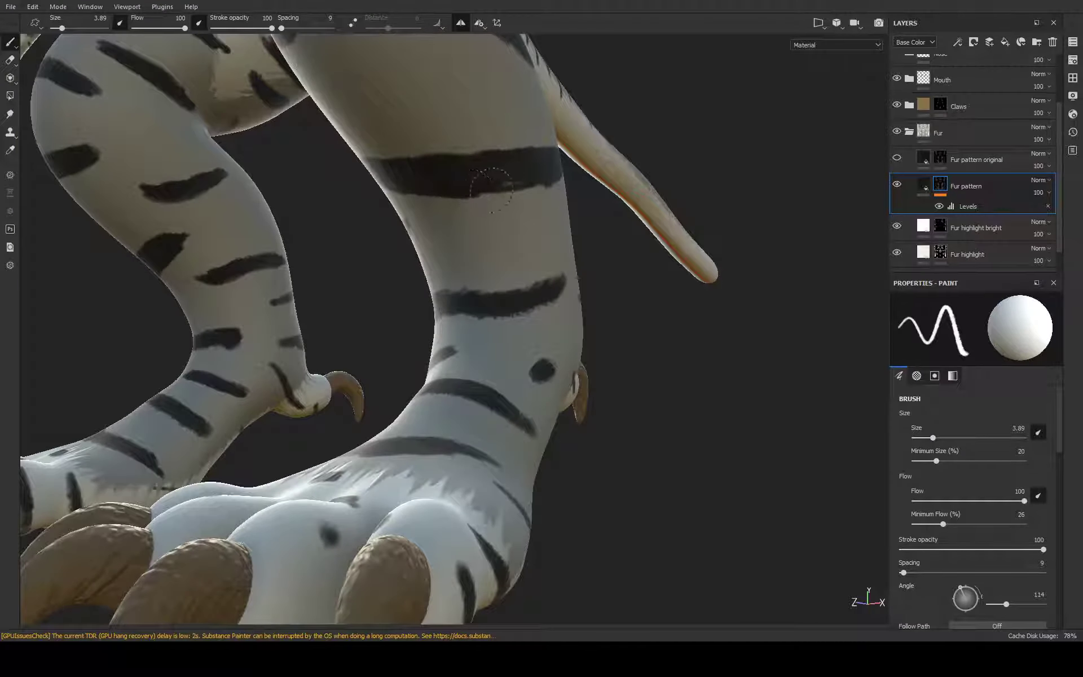
scroll(628, 163, "down", 5)
Zoom out to the whole body, then close in and darken a leg stripe
left_click_drag(628, 164, 539, 345, "alt")
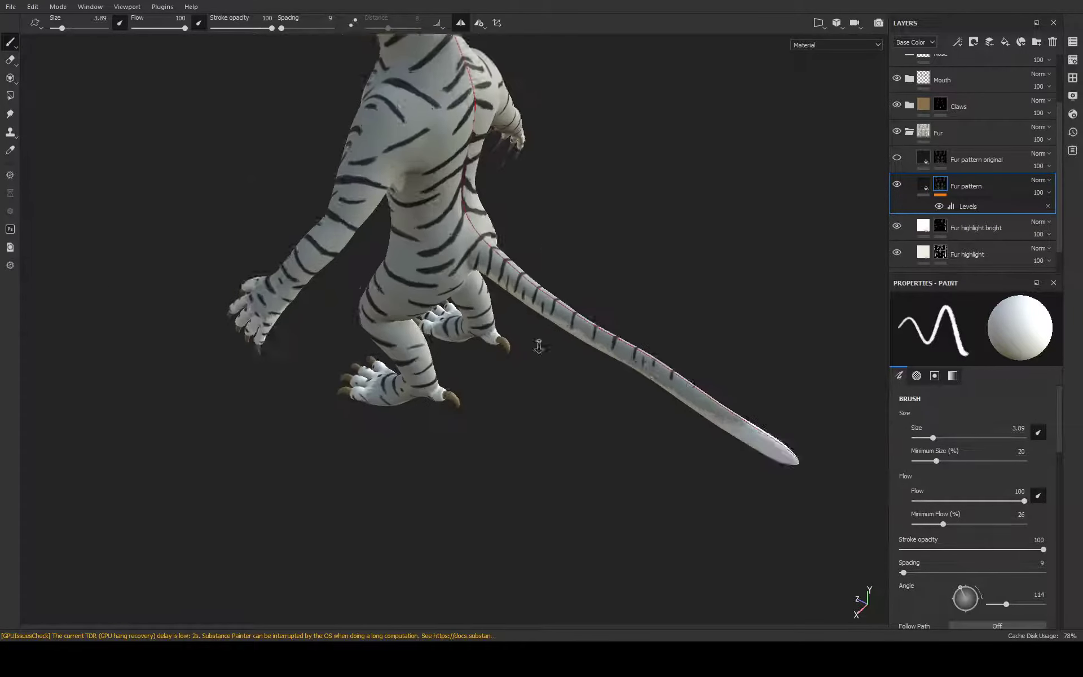
scroll(493, 484, "up", 2)
scroll(553, 412, "up", 2)
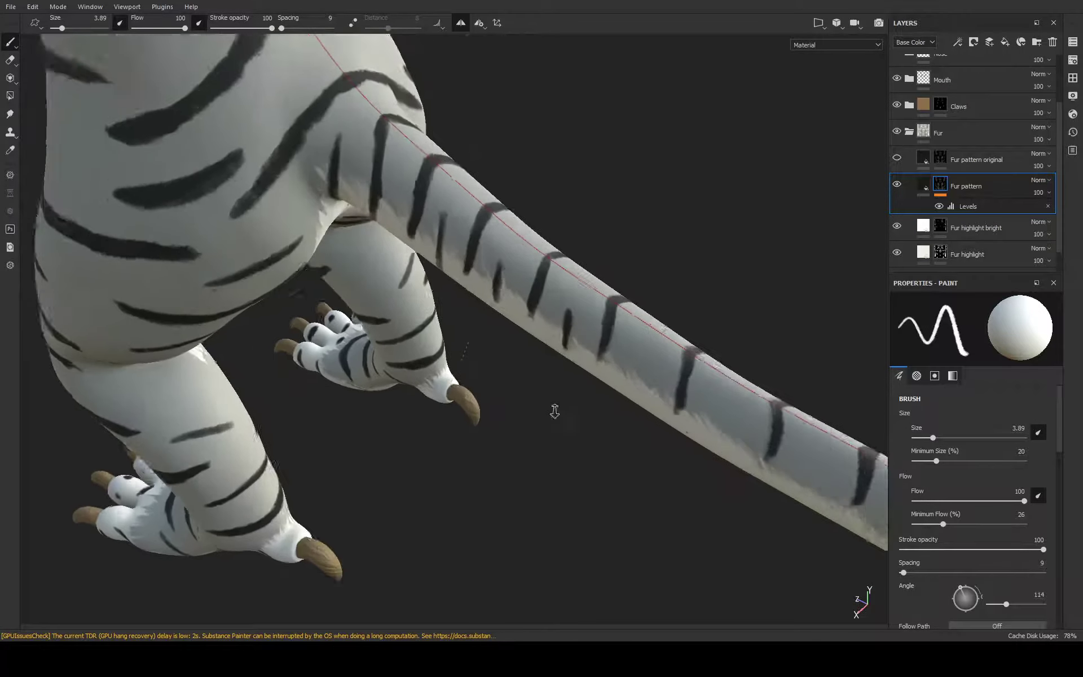
scroll(684, 302, "up", 2)
scroll(526, 301, "up", 2)
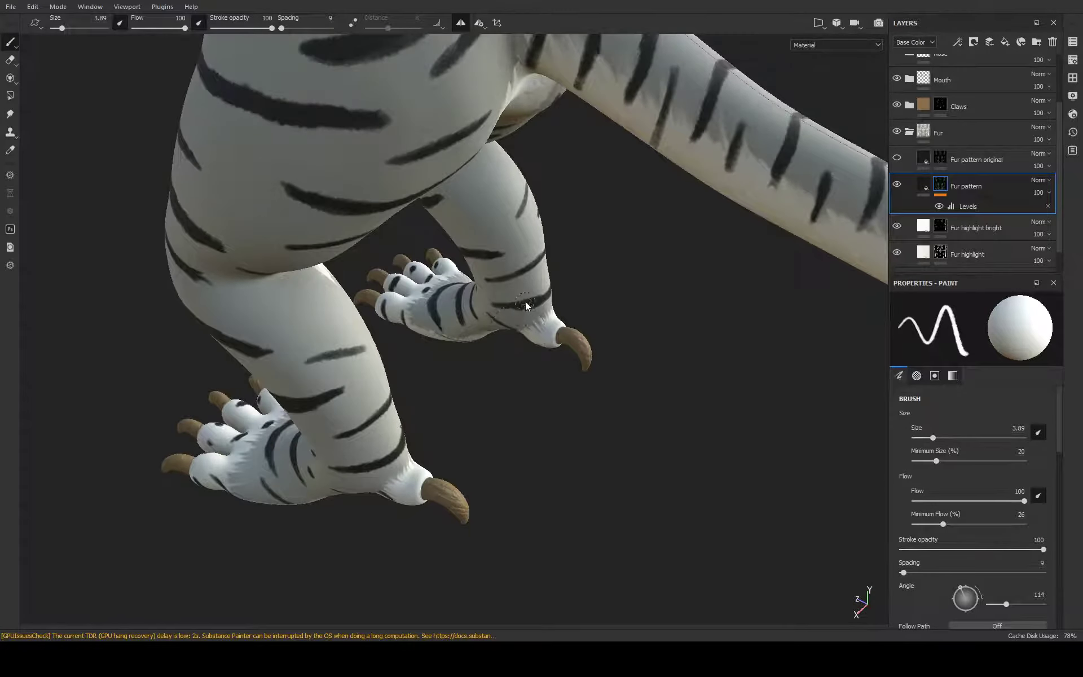
mouse_move(526, 301)
left_mouse_down("alt")
mouse_move(498, 459)
mouse_move(702, 302)
left_mouse_up("alt")
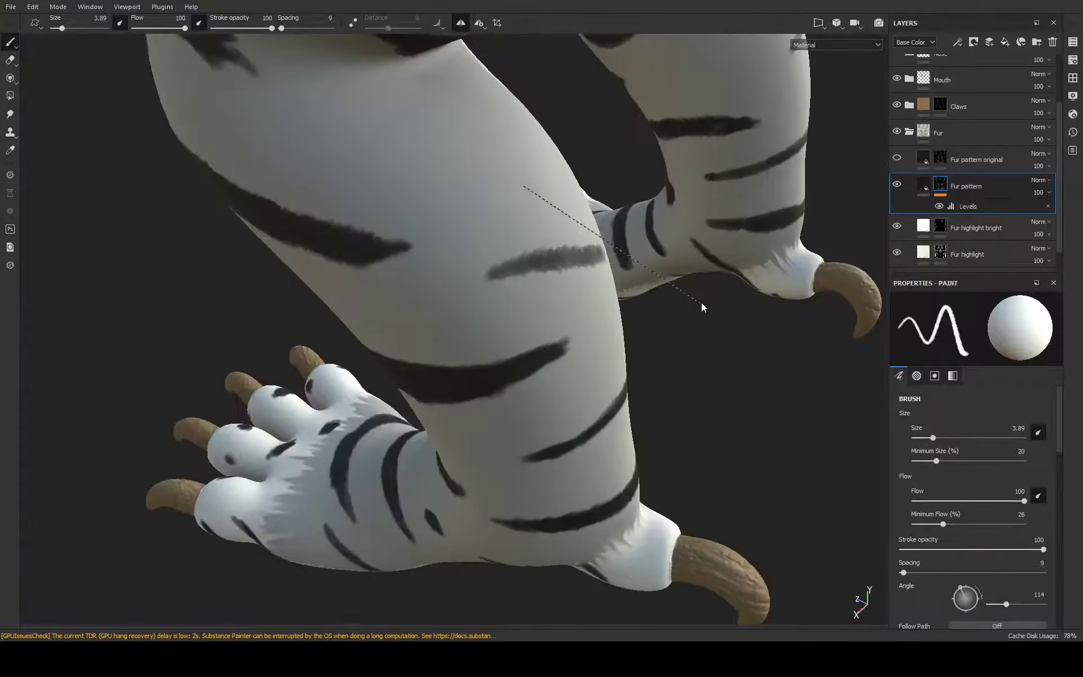
scroll(588, 274, "up", 2)
mouse_move(388, 219)
left_mouse_down()
mouse_move(462, 213)
mouse_move(566, 251)
mouse_move(532, 252)
left_mouse_up()
Paint dark bands on the hind legs and thicken the stripe near the right paw
scroll(365, 218, "up", 2)
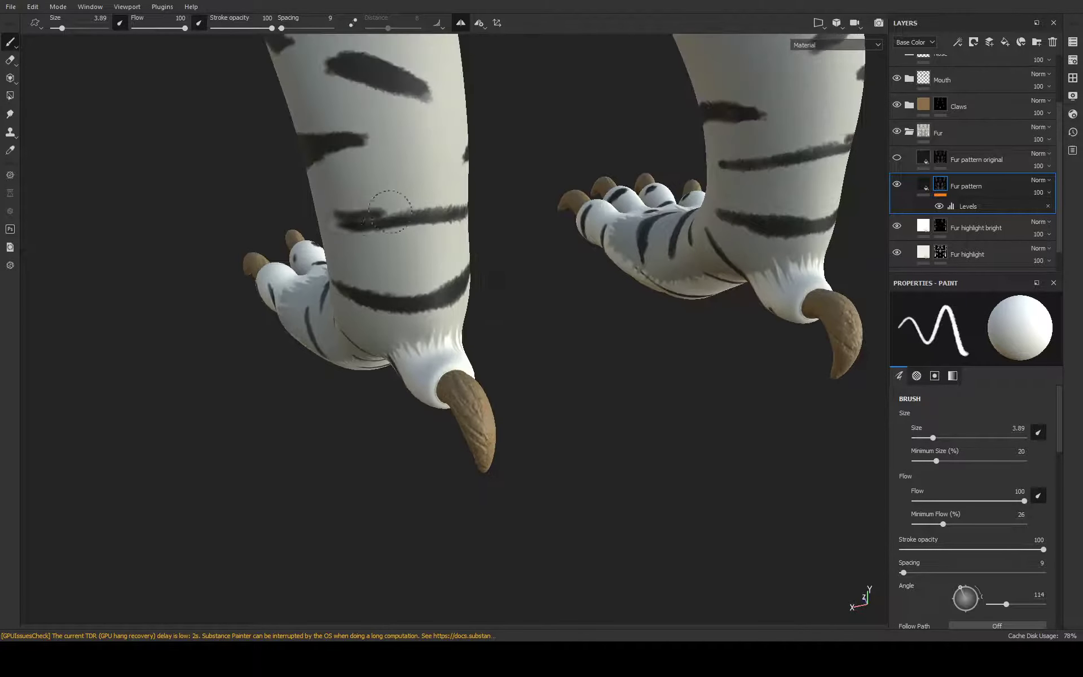
mouse_move(389, 212)
left_mouse_down()
mouse_move(452, 198)
mouse_move(376, 210)
left_mouse_up()
mouse_move(495, 213)
left_mouse_down("alt")
mouse_move(568, 253)
mouse_move(492, 297)
left_mouse_up("alt")
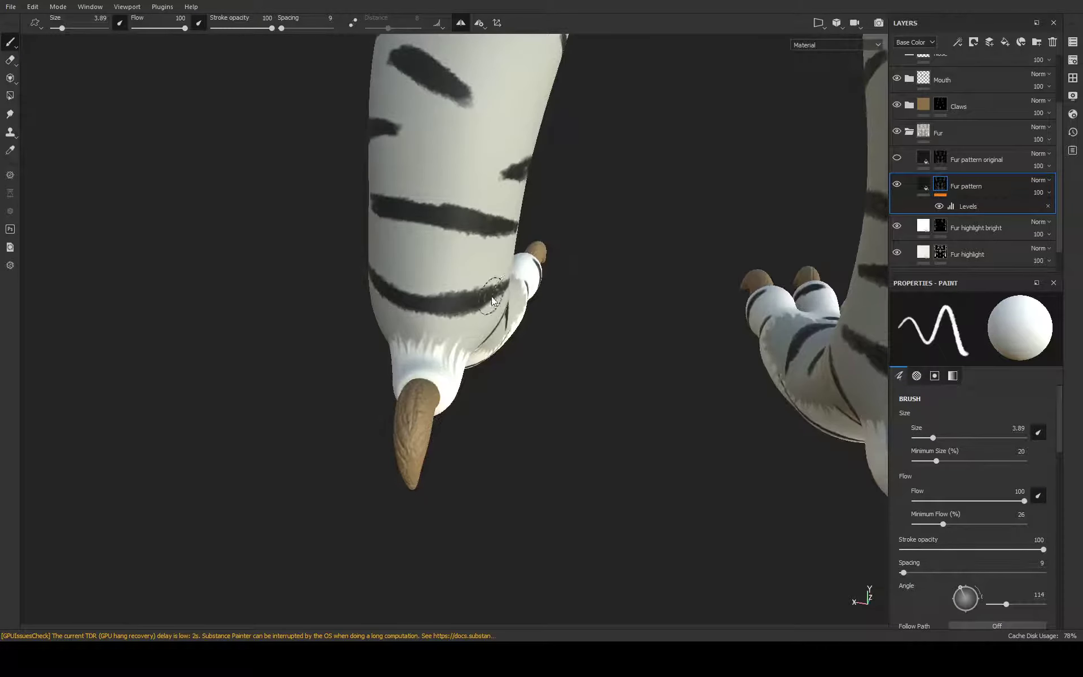
left_click_drag(426, 310, 372, 309, "alt")
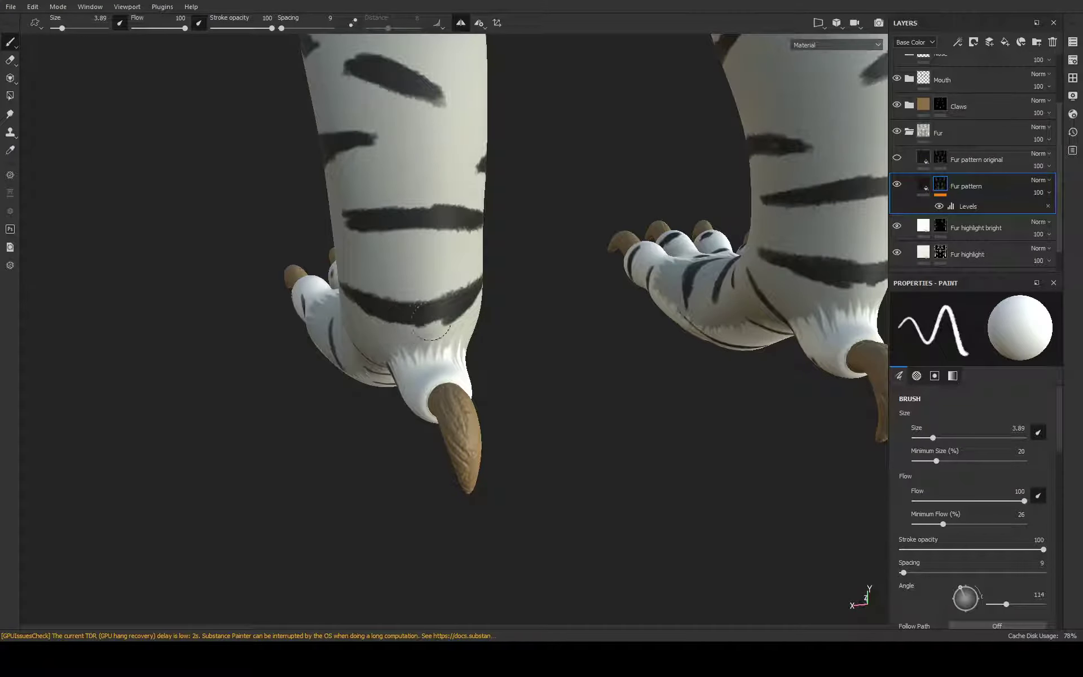
mouse_move(430, 325)
left_mouse_down()
mouse_move(444, 328)
mouse_move(275, 445)
left_mouse_up()
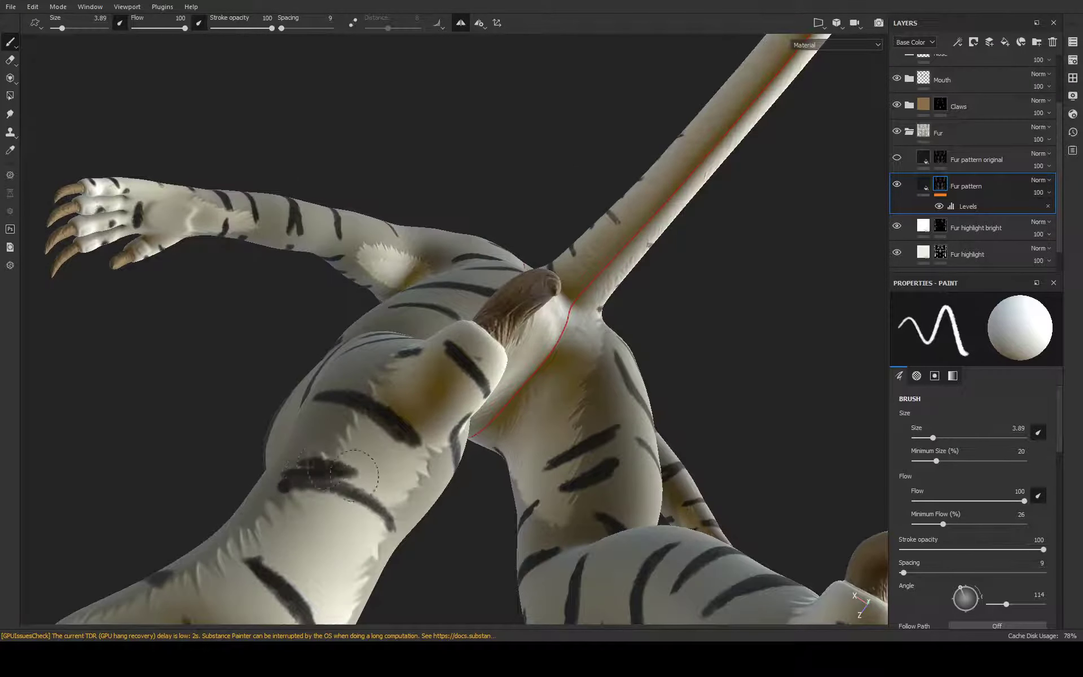
Extend and darken the black stripes along the lower leg and ankle
left_click_drag(354, 475, 333, 476)
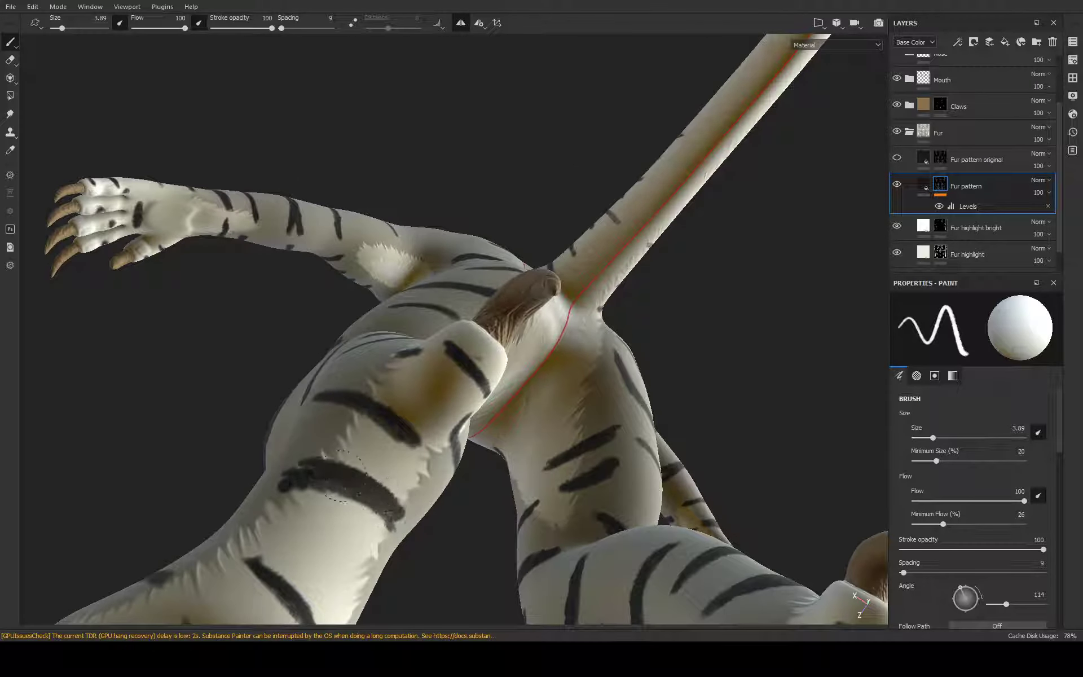
left_click_drag(325, 405, 406, 446)
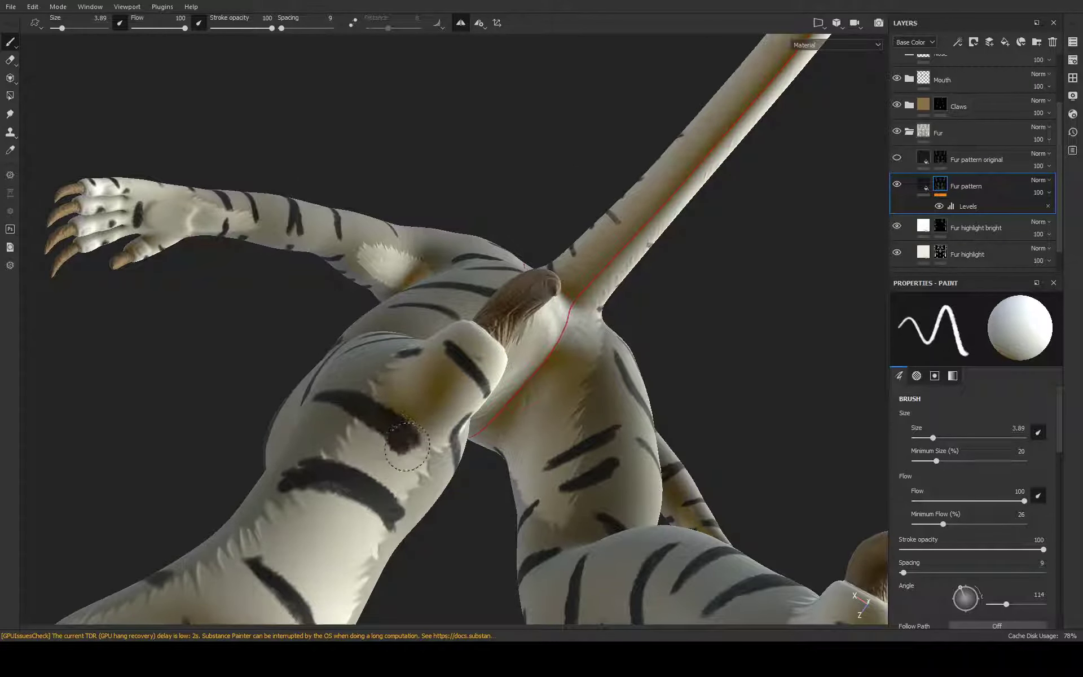
left_click(472, 377)
mouse_move(469, 379)
left_mouse_down("alt")
mouse_move(408, 391)
mouse_move(370, 432)
left_mouse_up("alt")
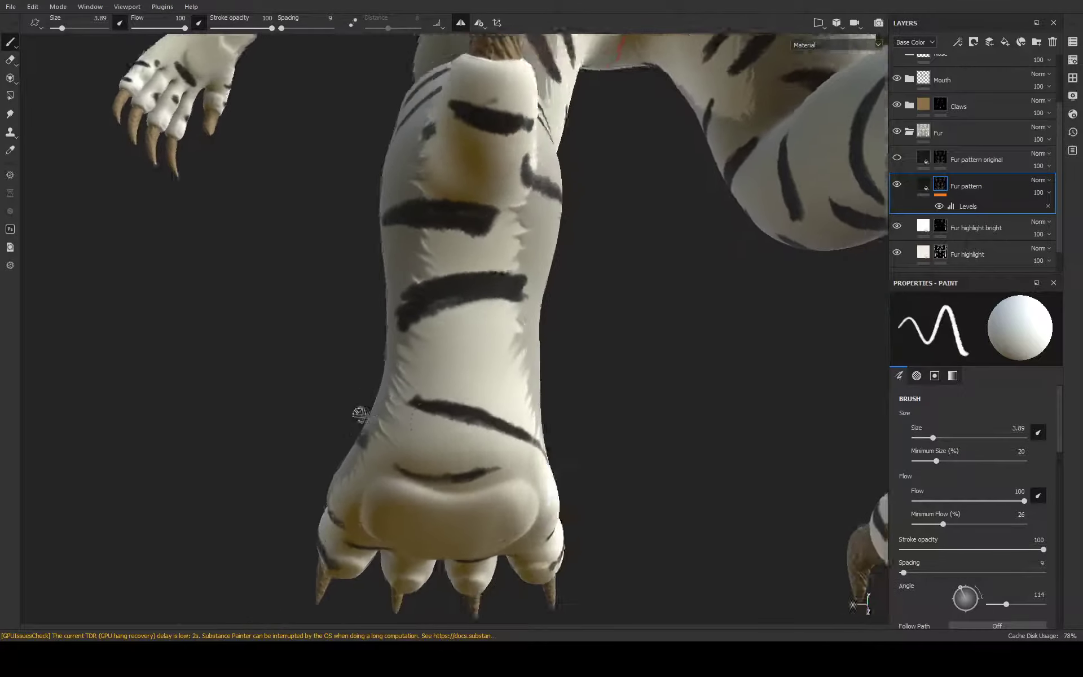
mouse_move(424, 409)
left_mouse_down()
mouse_move(576, 416)
mouse_move(495, 400)
mouse_move(527, 406)
left_mouse_up()
mouse_move(604, 411)
left_mouse_down("alt")
mouse_move(526, 398)
mouse_move(583, 392)
left_mouse_up("alt")
scroll(599, 380, "up", 5)
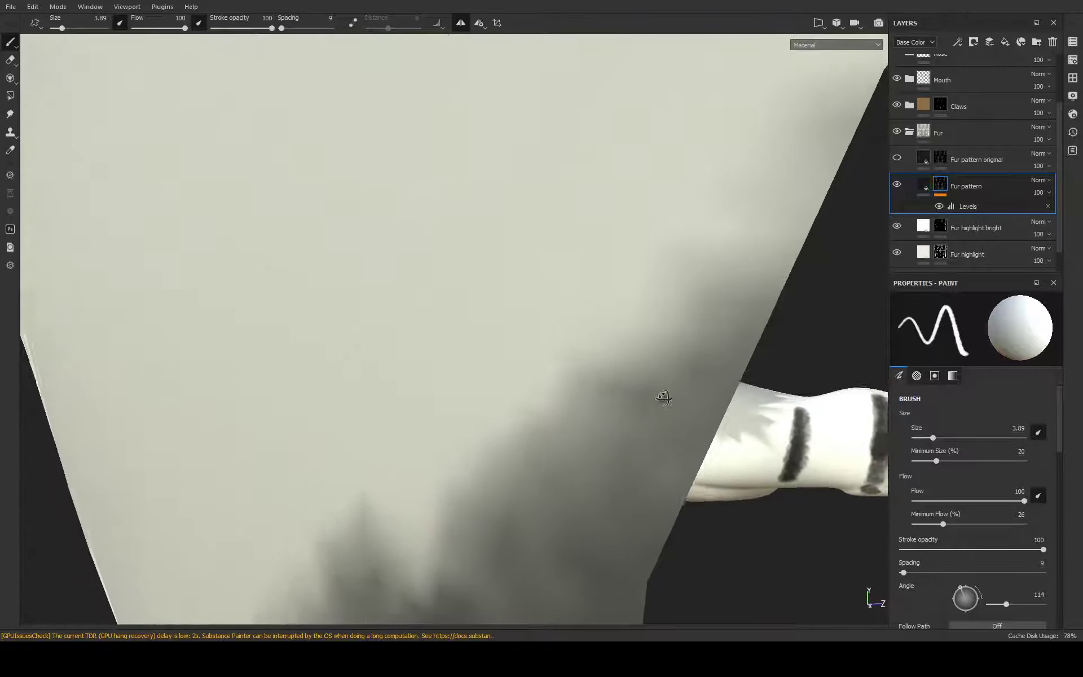
scroll(652, 378, "down", 3)
scroll(604, 363, "down", 3)
Extend the stripe near the paw upward and widen the dark stripes on the paw
mouse_move(803, 251)
left_mouse_down("alt")
mouse_move(640, 310)
mouse_move(809, 145)
mouse_move(612, 293)
mouse_move(536, 314)
left_mouse_up("alt")
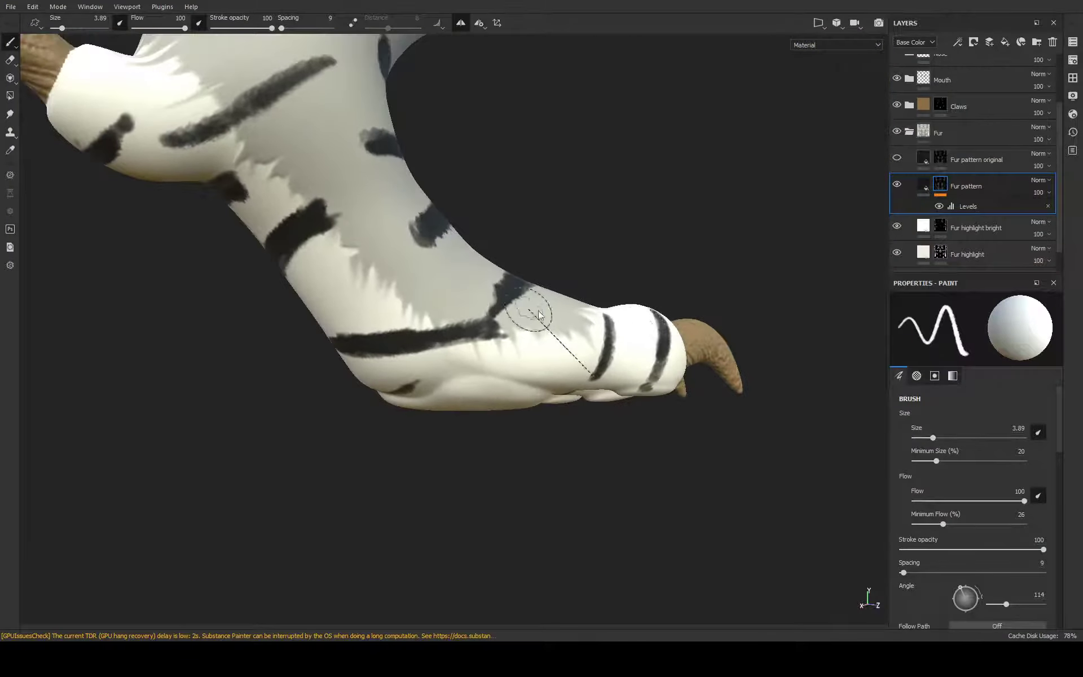
mouse_move(536, 314)
right_mouse_down("alt")
mouse_move(714, 148)
mouse_move(623, 358)
right_mouse_up("alt")
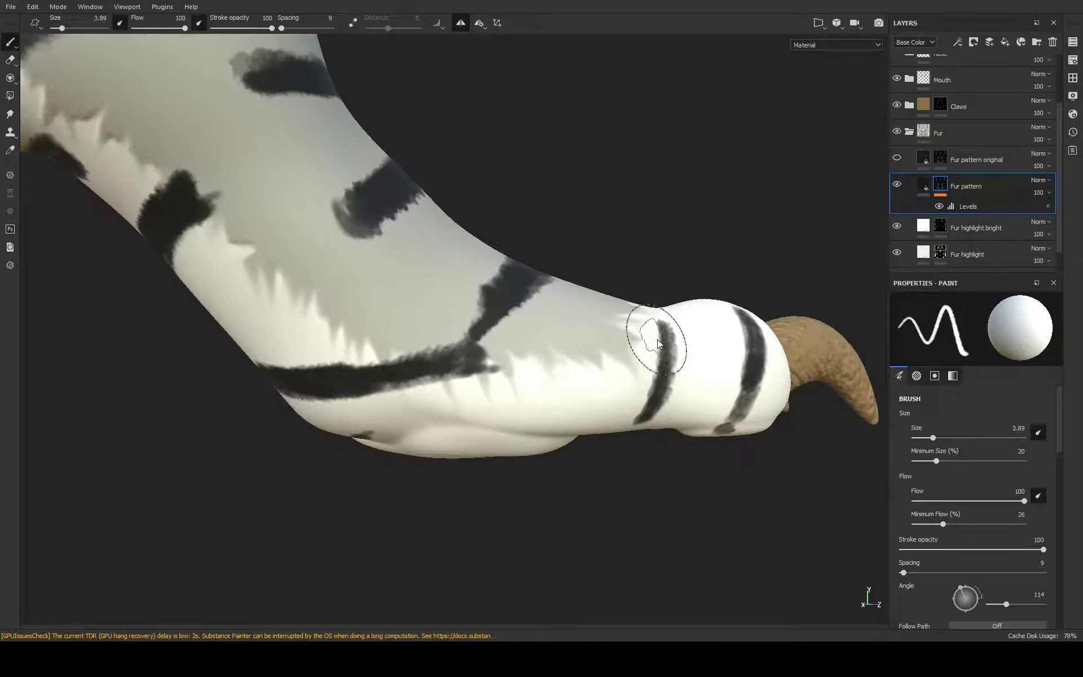
mouse_move(651, 330)
left_mouse_down()
mouse_move(654, 383)
mouse_move(569, 327)
left_mouse_up()
mouse_move(231, 342)
left_mouse_down()
mouse_move(379, 286)
mouse_move(273, 331)
left_mouse_up()
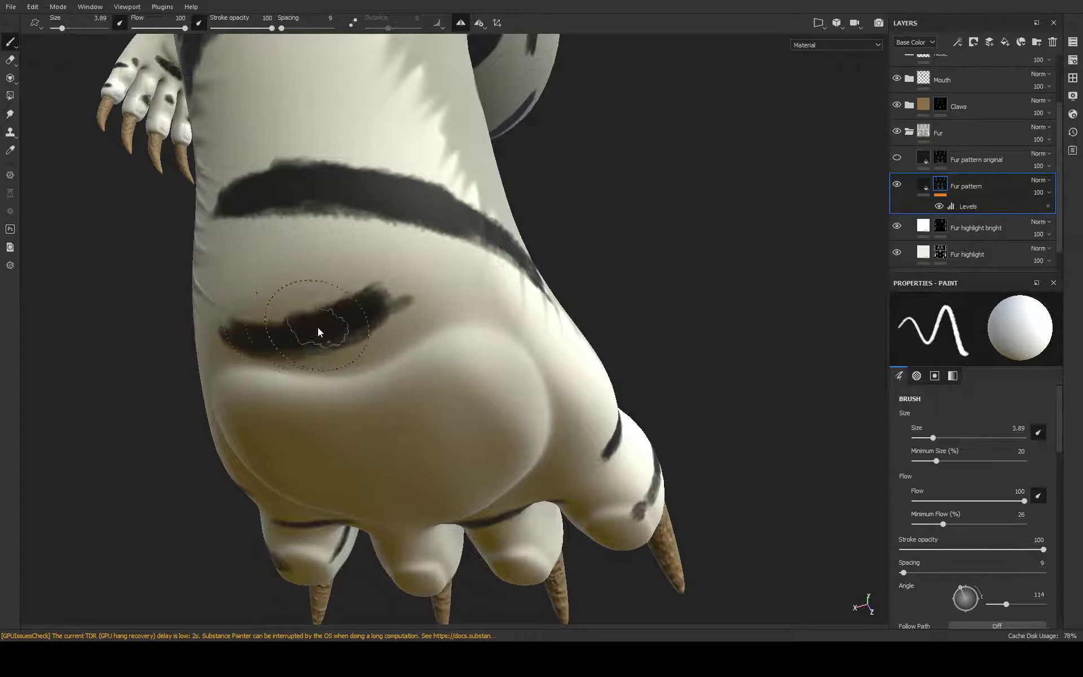
left_click_drag(366, 311, 503, 344, "alt")
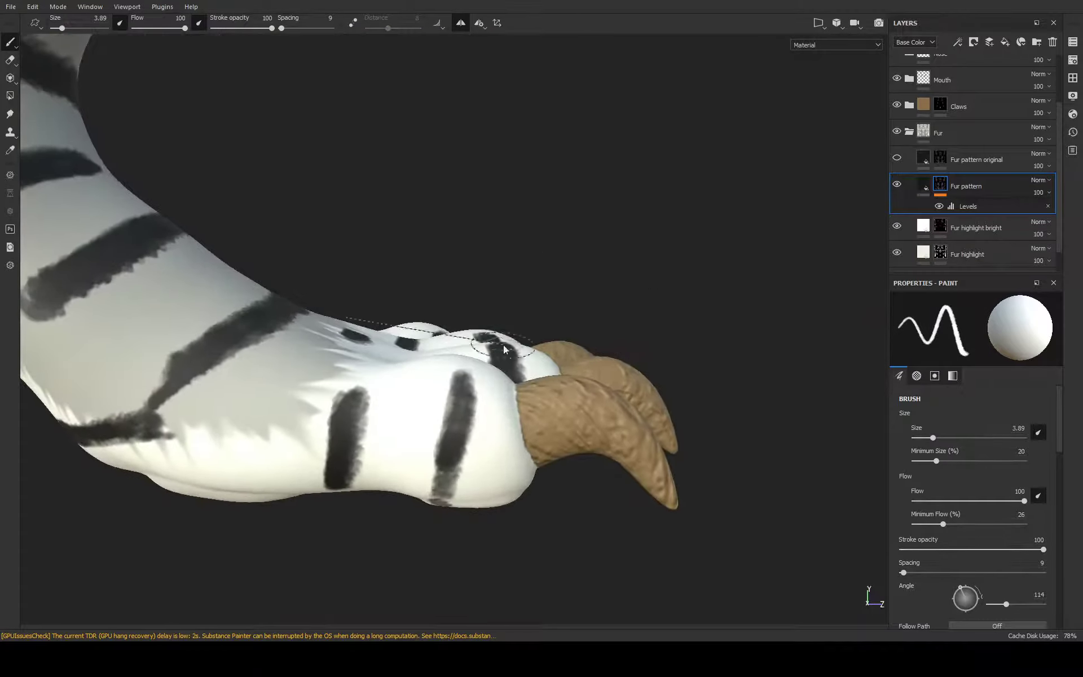
mouse_move(446, 449)
left_mouse_down()
mouse_move(438, 397)
mouse_move(442, 430)
mouse_move(481, 415)
mouse_move(278, 435)
mouse_move(464, 439)
left_mouse_up()
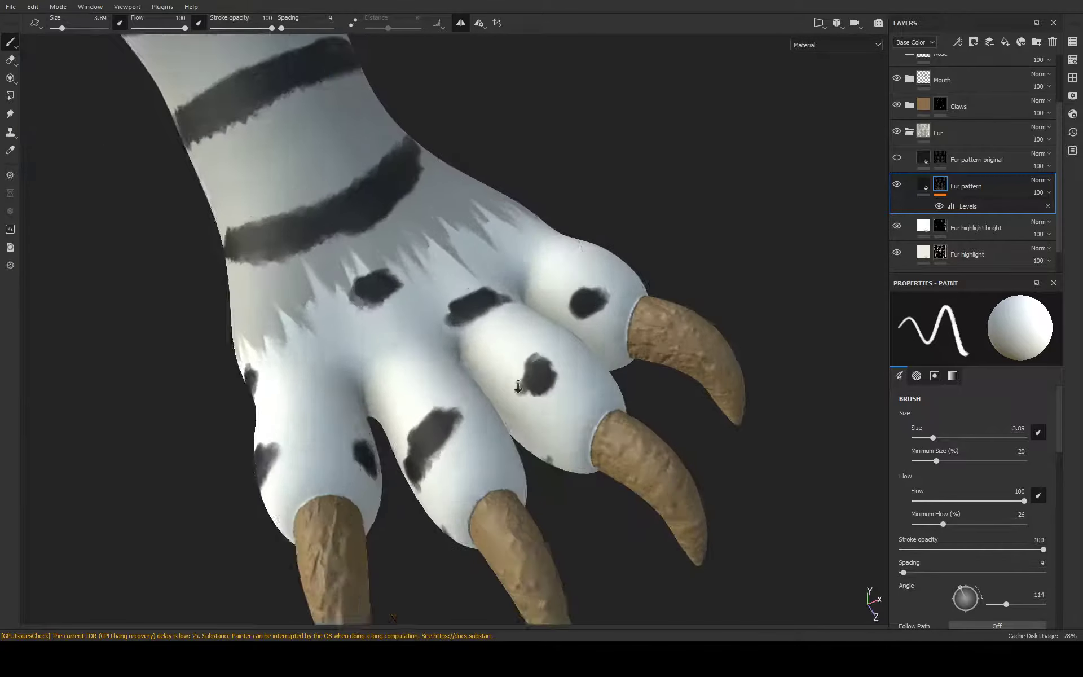
Paint fuller dark marks across the forearm stripe above the front paw's knuckles
mouse_move(464, 438)
right_mouse_down("alt")
mouse_move(640, 108)
mouse_move(676, 102)
mouse_move(558, 263)
right_mouse_up("alt")
mouse_move(558, 264)
left_mouse_down("alt")
mouse_move(452, 407)
mouse_move(498, 319)
left_mouse_up("alt")
mouse_move(498, 319)
right_mouse_down("alt")
mouse_move(473, 396)
mouse_move(611, 186)
mouse_move(536, 394)
mouse_move(550, 428)
right_mouse_up("alt")
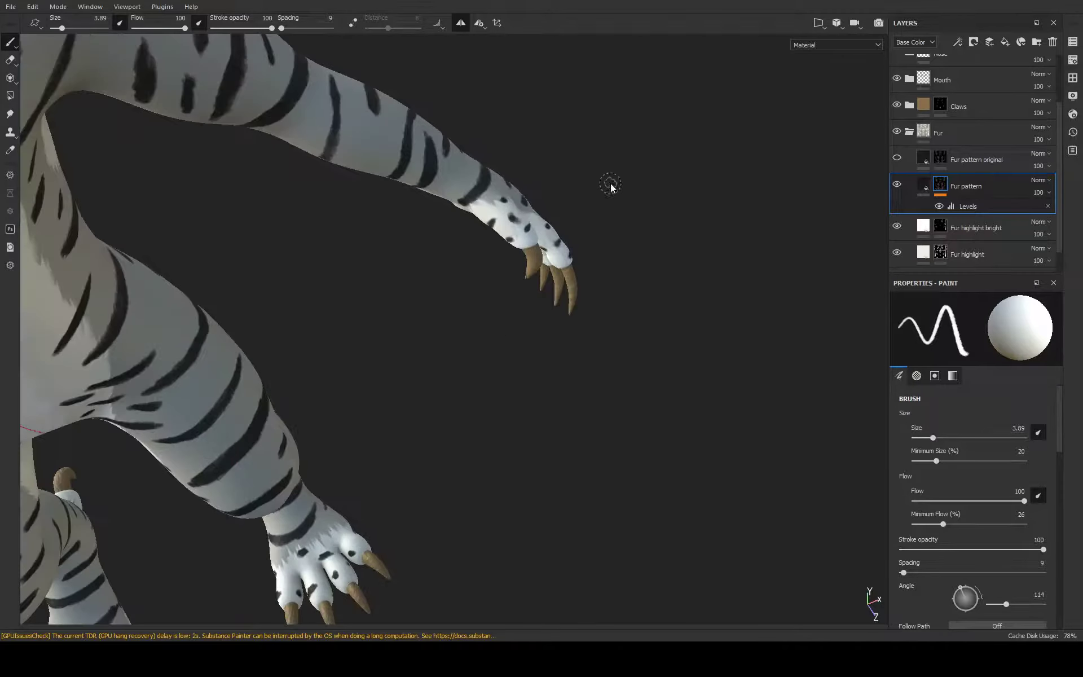
mouse_move(550, 429)
left_mouse_down("alt")
mouse_move(565, 261)
mouse_move(528, 399)
mouse_move(520, 382)
mouse_move(448, 436)
mouse_move(504, 262)
mouse_move(445, 324)
mouse_move(412, 252)
mouse_move(500, 321)
mouse_move(564, 338)
left_mouse_up("alt")
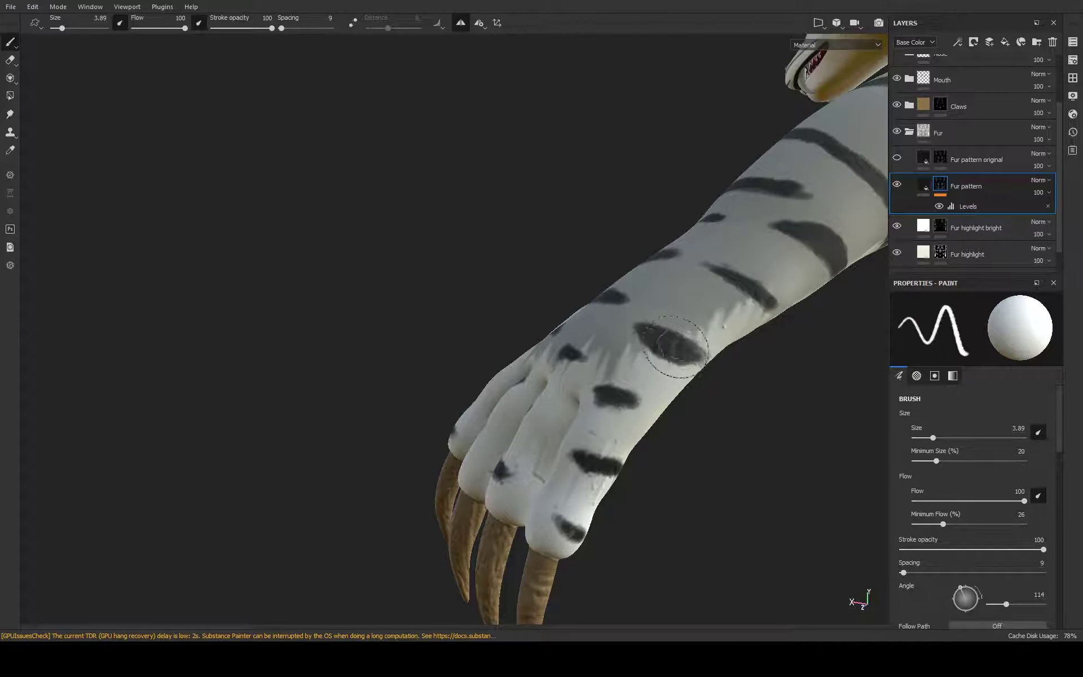
mouse_move(658, 339)
left_mouse_down("alt")
mouse_move(679, 350)
mouse_move(630, 316)
mouse_move(651, 345)
left_mouse_up("alt")
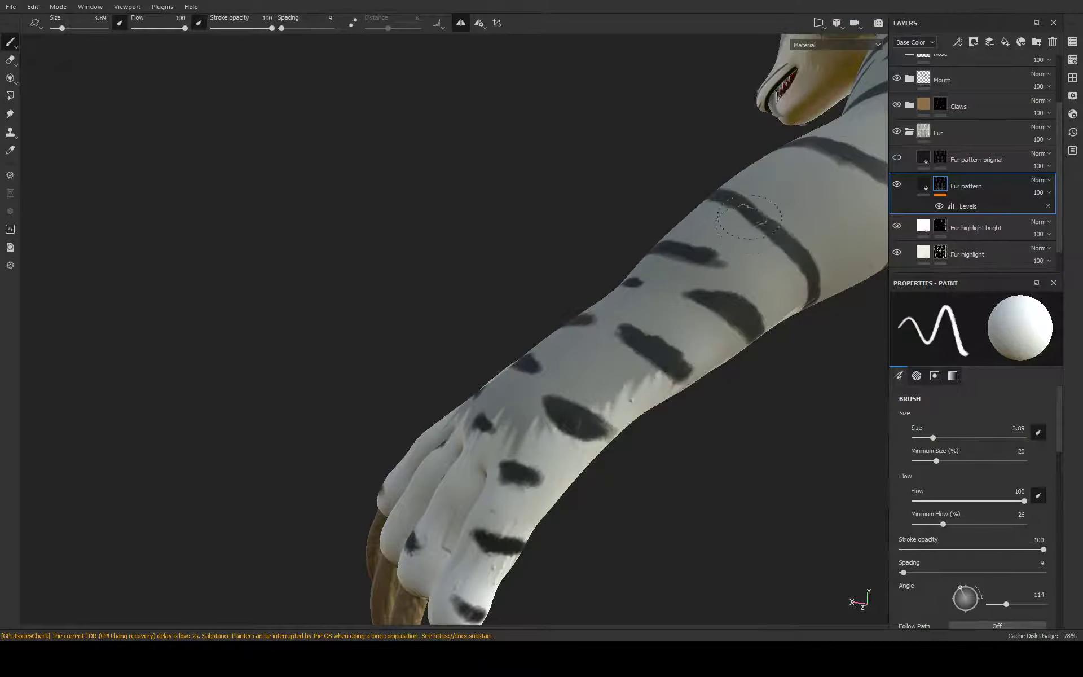
mouse_move(748, 216)
left_mouse_down("alt")
mouse_move(645, 468)
mouse_move(626, 263)
left_mouse_up("alt")
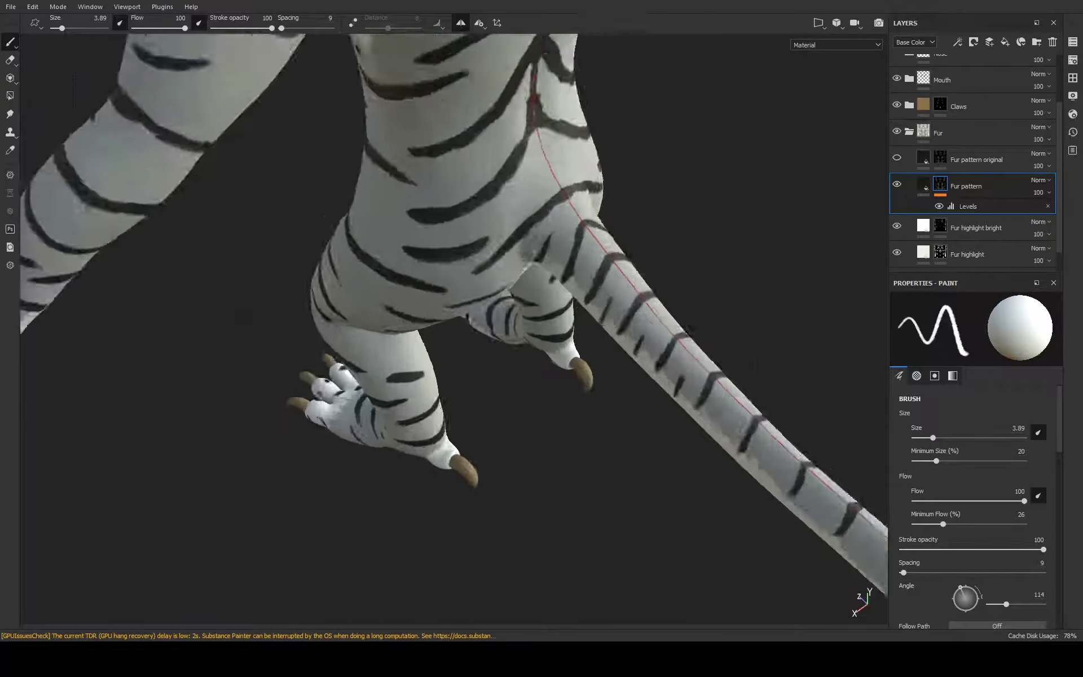
Paint darker, longer strokes over the stripes running down the tail
scroll(640, 275, "up", 2)
mouse_move(653, 289)
left_mouse_down("alt")
mouse_move(703, 302)
mouse_move(653, 327)
mouse_move(517, 299)
mouse_move(483, 350)
mouse_move(493, 368)
mouse_move(506, 323)
mouse_move(566, 384)
mouse_move(564, 397)
mouse_move(579, 311)
left_mouse_up("alt")
scroll(616, 302, "up", 2)
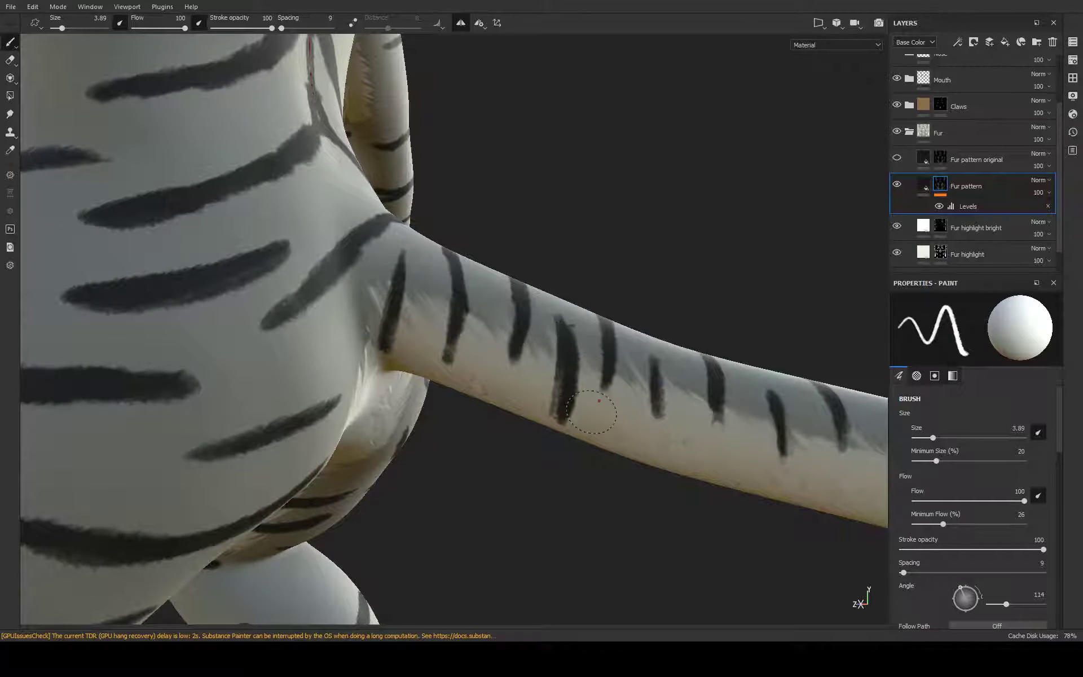
mouse_move(659, 357)
left_mouse_down()
mouse_move(668, 457)
mouse_move(661, 446)
left_mouse_up()
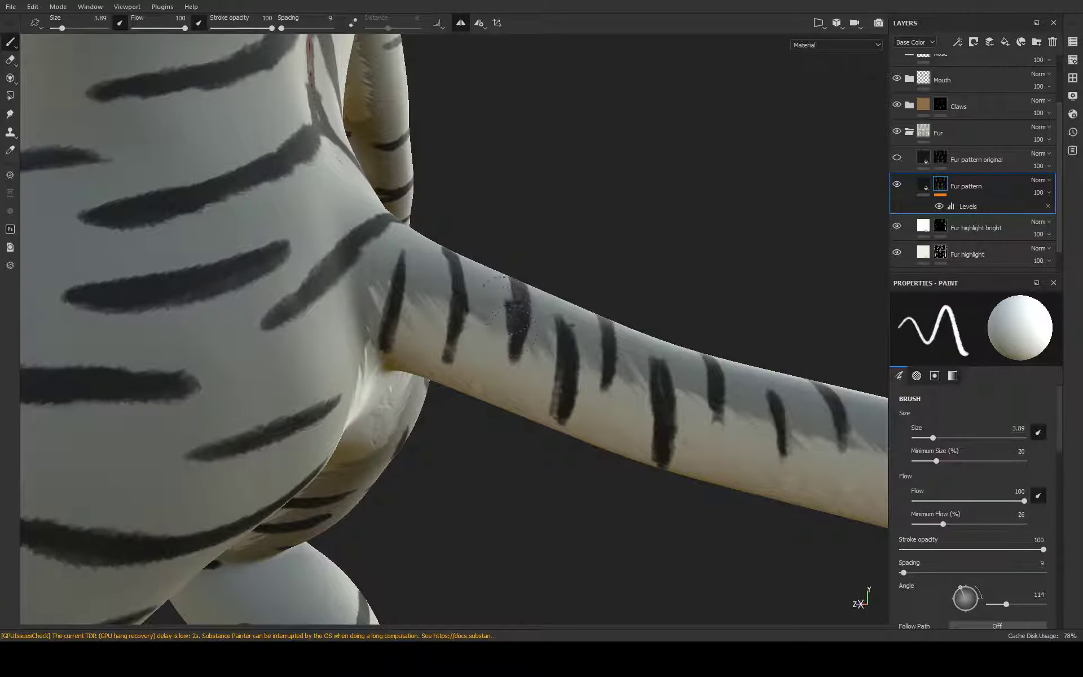
mouse_move(511, 316)
left_mouse_down("alt")
mouse_move(483, 406)
mouse_move(495, 242)
mouse_move(516, 273)
mouse_move(516, 356)
mouse_move(534, 239)
mouse_move(514, 363)
left_mouse_up("alt")
mouse_move(508, 241)
left_mouse_down("alt")
mouse_move(461, 273)
mouse_move(469, 301)
left_mouse_up("alt")
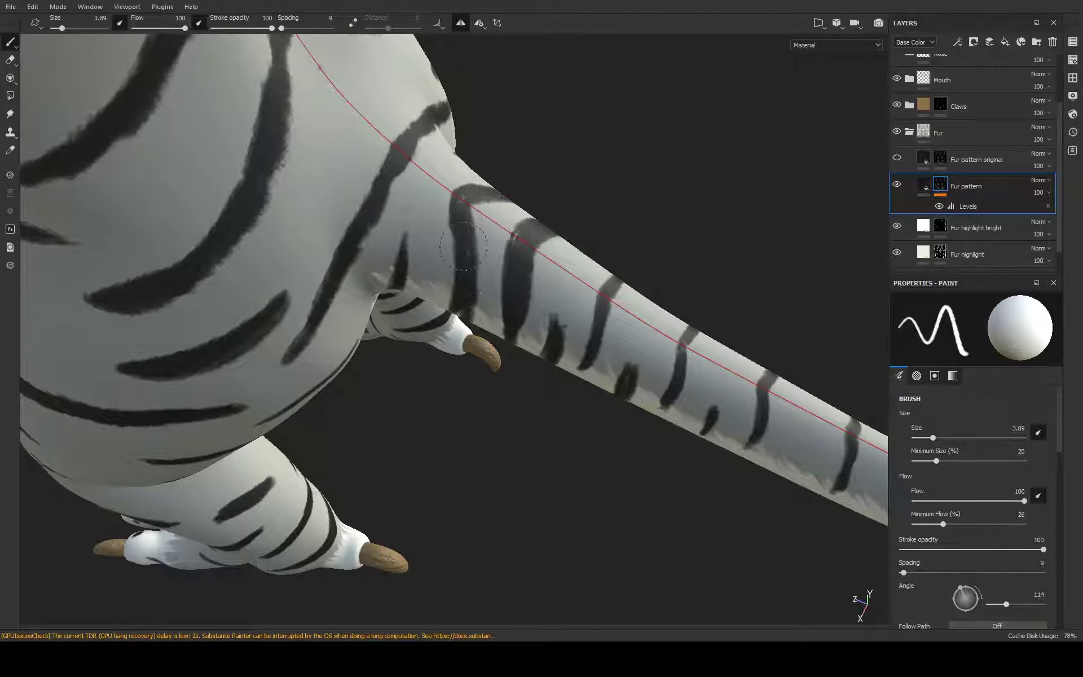
mouse_move(463, 246)
left_mouse_down("alt")
mouse_move(462, 349)
mouse_move(404, 261)
mouse_move(402, 338)
mouse_move(405, 284)
mouse_move(584, 310)
mouse_move(508, 295)
mouse_move(536, 428)
left_mouse_up("alt")
mouse_move(536, 429)
left_mouse_down("alt")
mouse_move(533, 373)
mouse_move(540, 451)
left_mouse_up("alt")
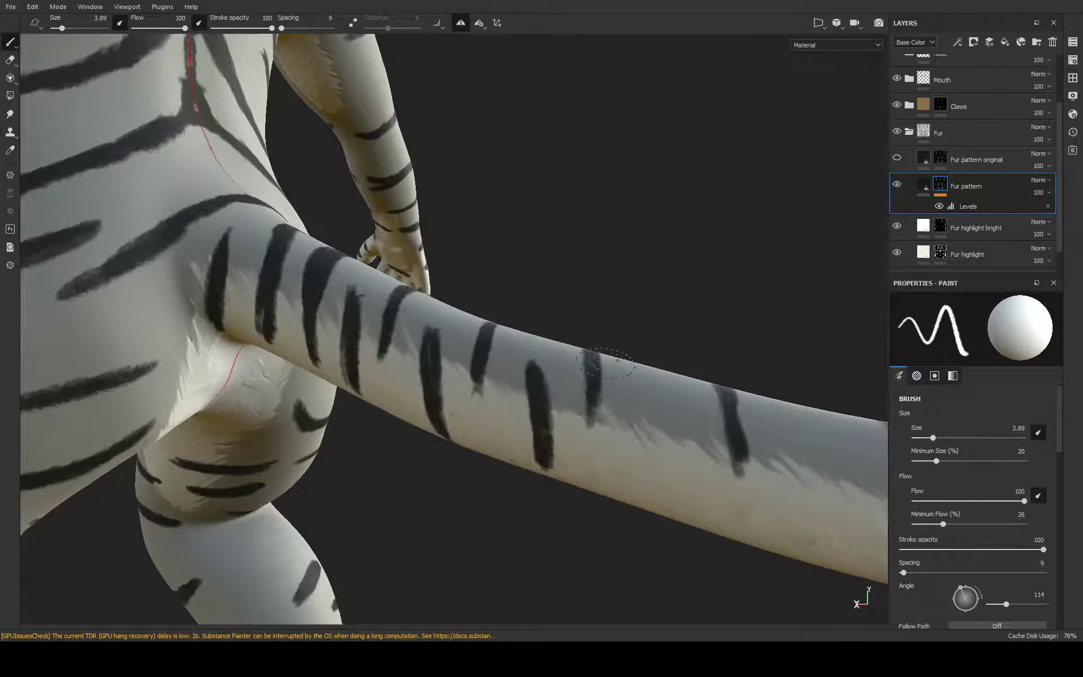
mouse_move(606, 363)
left_mouse_down()
mouse_move(601, 412)
mouse_move(630, 350)
mouse_move(593, 451)
mouse_move(593, 429)
left_mouse_up()
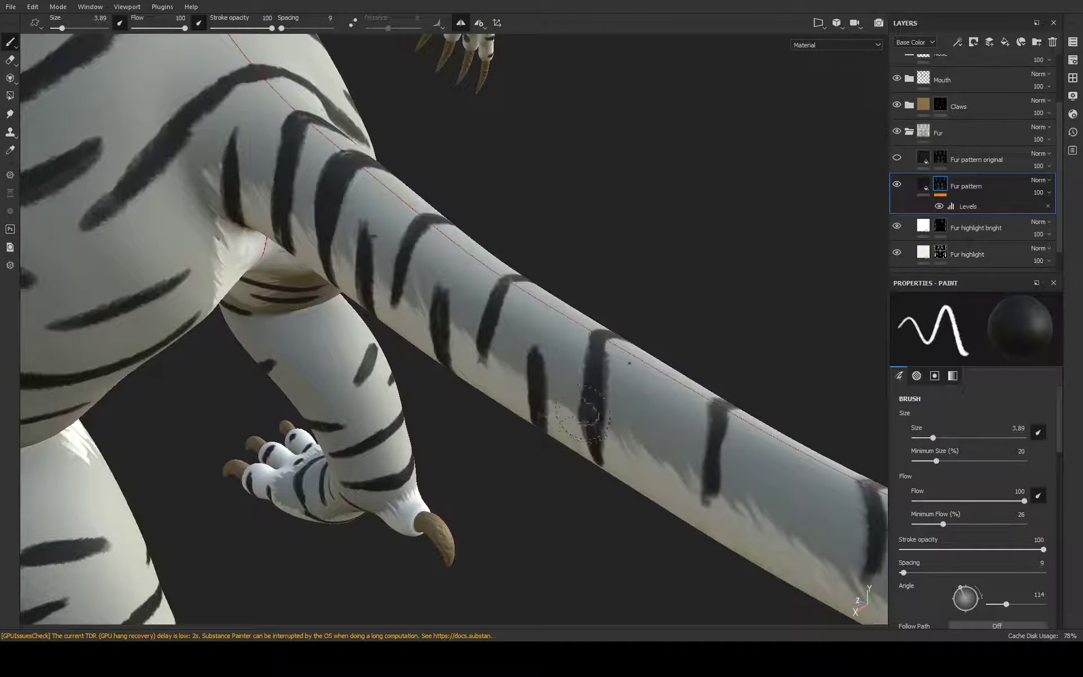
Extend and fill out the tail-base stripes, swapping colours with X to clean up edges
key("x")
key("x")
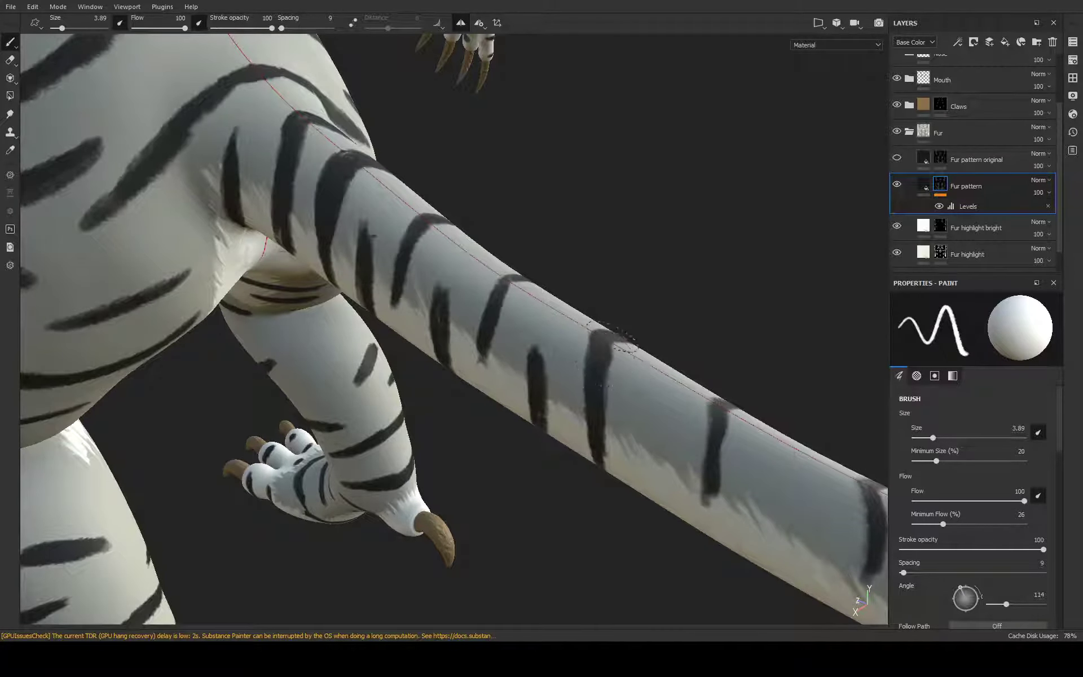
mouse_move(599, 416)
left_mouse_down("alt")
mouse_move(609, 323)
mouse_move(594, 394)
mouse_move(545, 367)
left_mouse_up("alt")
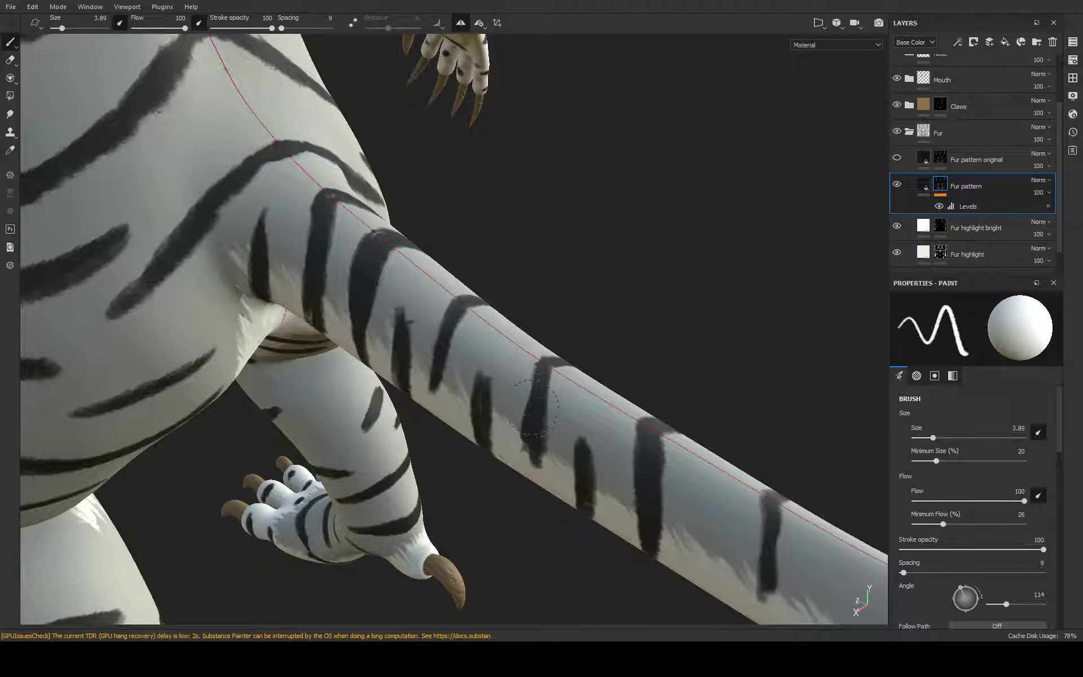
mouse_move(520, 482)
left_mouse_down()
mouse_move(544, 490)
mouse_move(539, 454)
left_mouse_up()
mouse_move(533, 382)
left_mouse_down()
mouse_move(528, 411)
mouse_move(516, 341)
mouse_move(508, 355)
mouse_move(524, 349)
mouse_move(536, 371)
left_mouse_up()
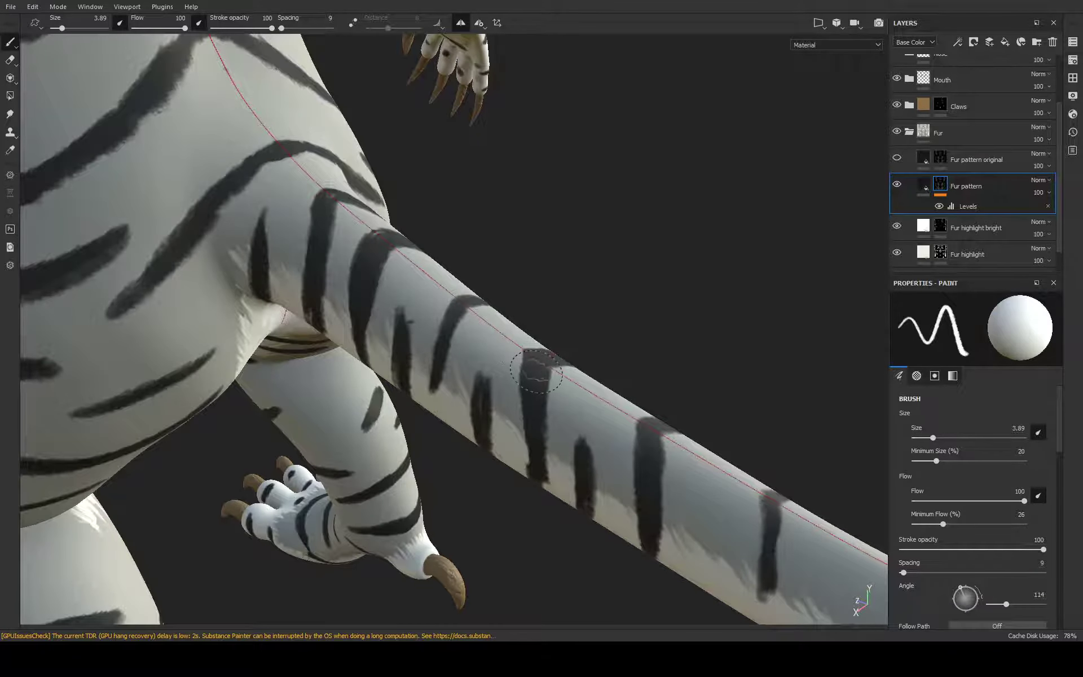
left_click_drag(535, 412, 528, 430, "alt")
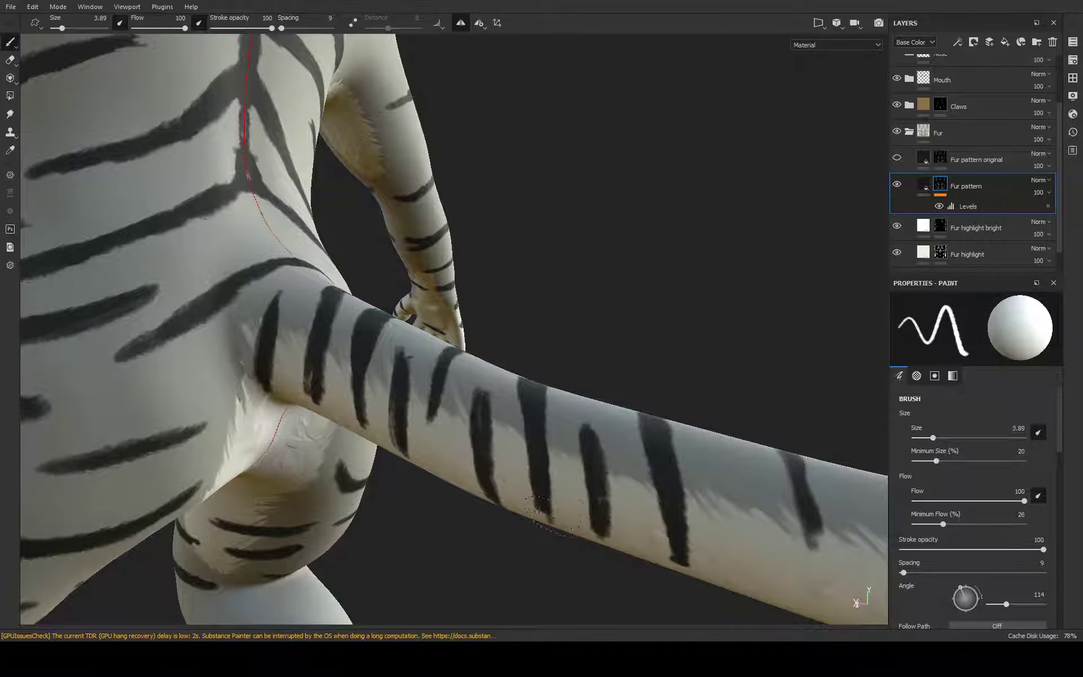
mouse_move(542, 505)
left_mouse_down("alt")
mouse_move(504, 328)
mouse_move(488, 373)
mouse_move(494, 423)
left_mouse_up("alt")
mouse_move(502, 367)
left_mouse_down()
mouse_move(505, 408)
mouse_move(519, 405)
mouse_move(561, 313)
mouse_move(540, 392)
mouse_move(449, 367)
left_mouse_up()
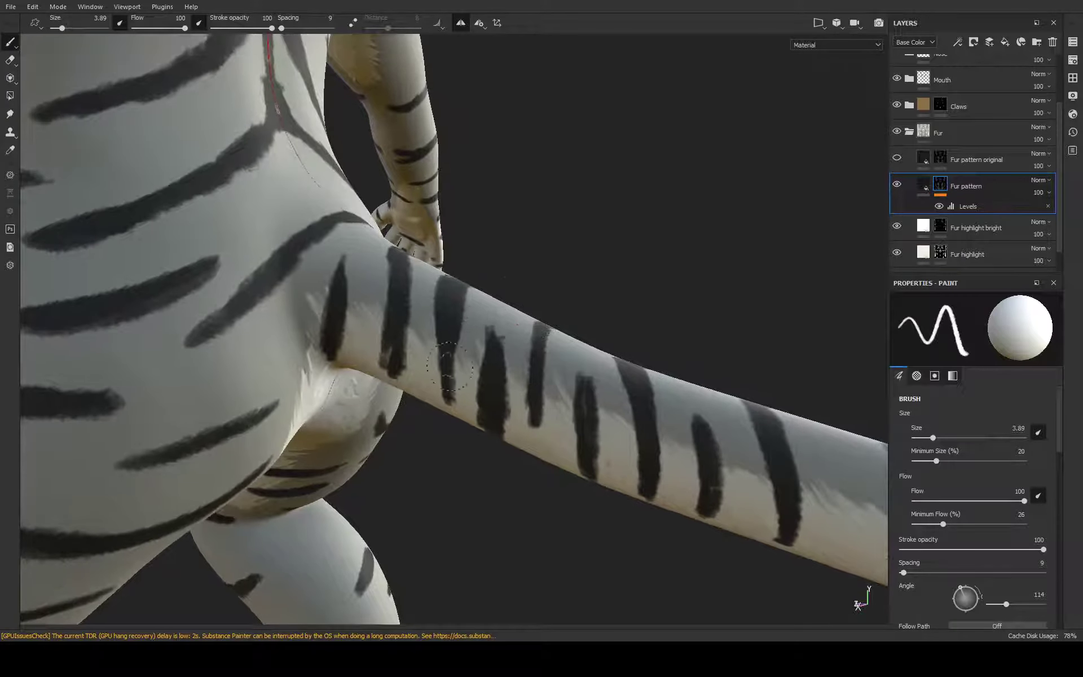
mouse_move(395, 344)
left_mouse_down()
mouse_move(395, 366)
mouse_move(447, 309)
mouse_move(488, 311)
mouse_move(395, 383)
mouse_move(448, 327)
left_mouse_up()
key("x")
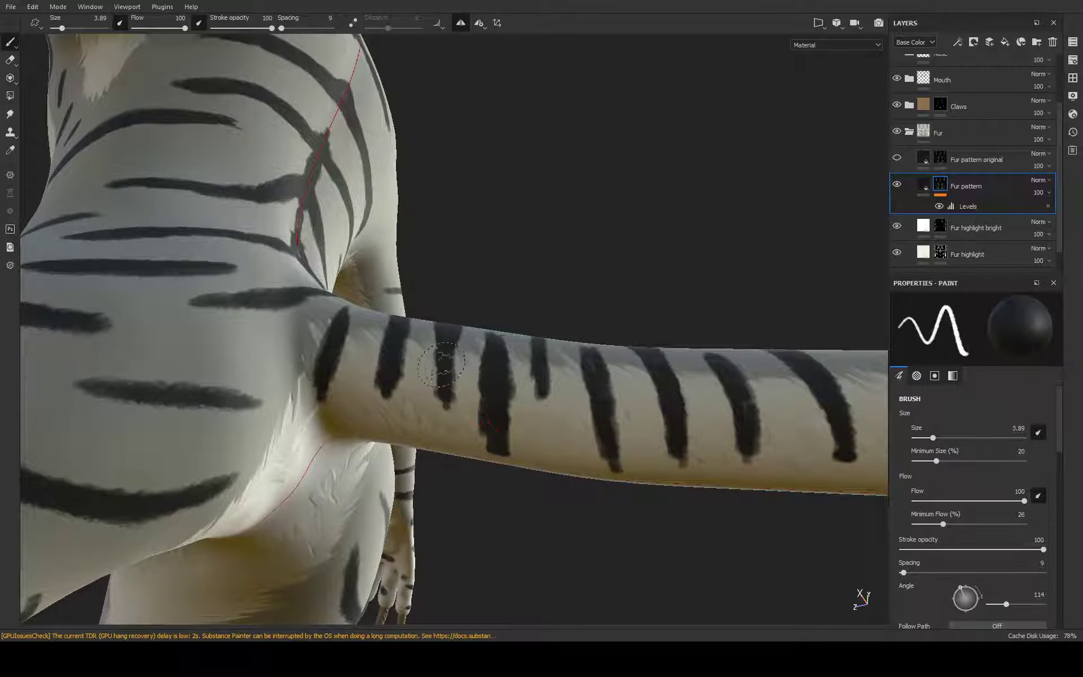
left_click_drag(436, 401, 444, 386)
key("x")
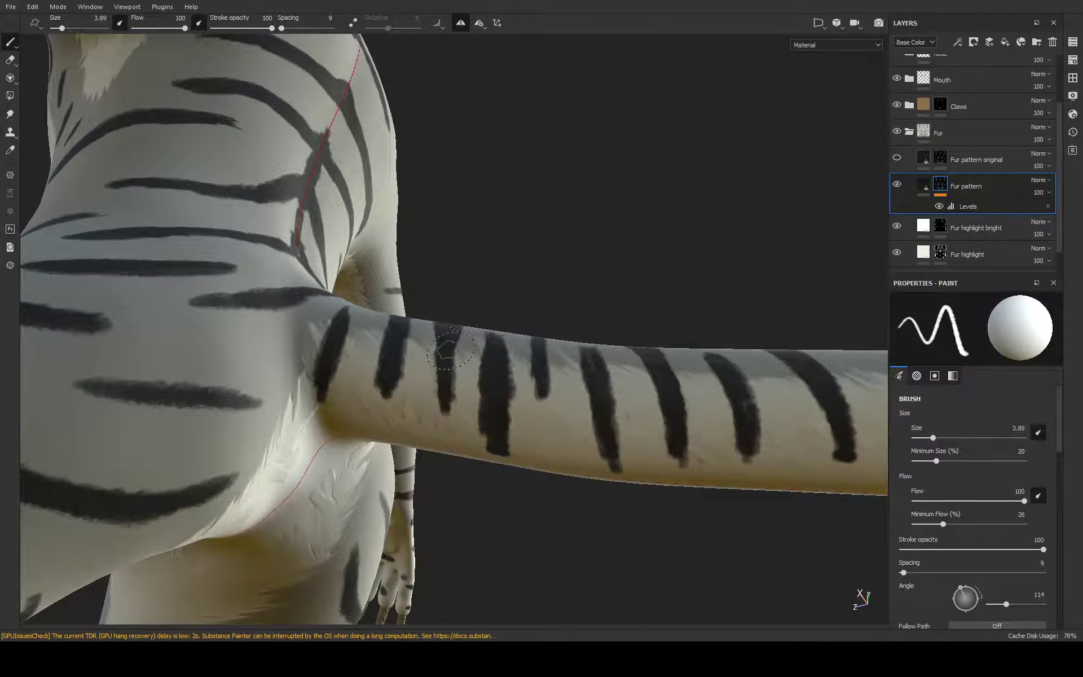
mouse_move(458, 313)
left_mouse_down("alt")
mouse_move(502, 390)
mouse_move(561, 229)
mouse_move(604, 218)
mouse_move(532, 203)
mouse_move(520, 306)
left_mouse_up("alt")
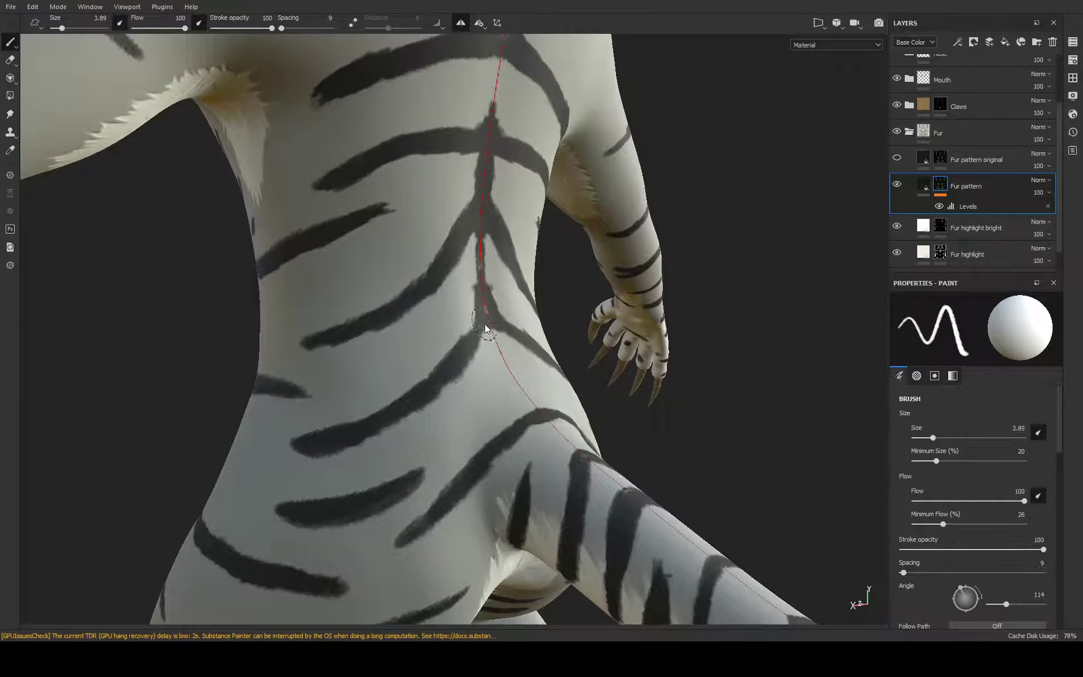
Darken the back stripes at the spine, extend them down the flank, and thicken their branches
mouse_move(468, 337)
left_mouse_down()
mouse_move(483, 350)
mouse_move(474, 365)
left_mouse_up()
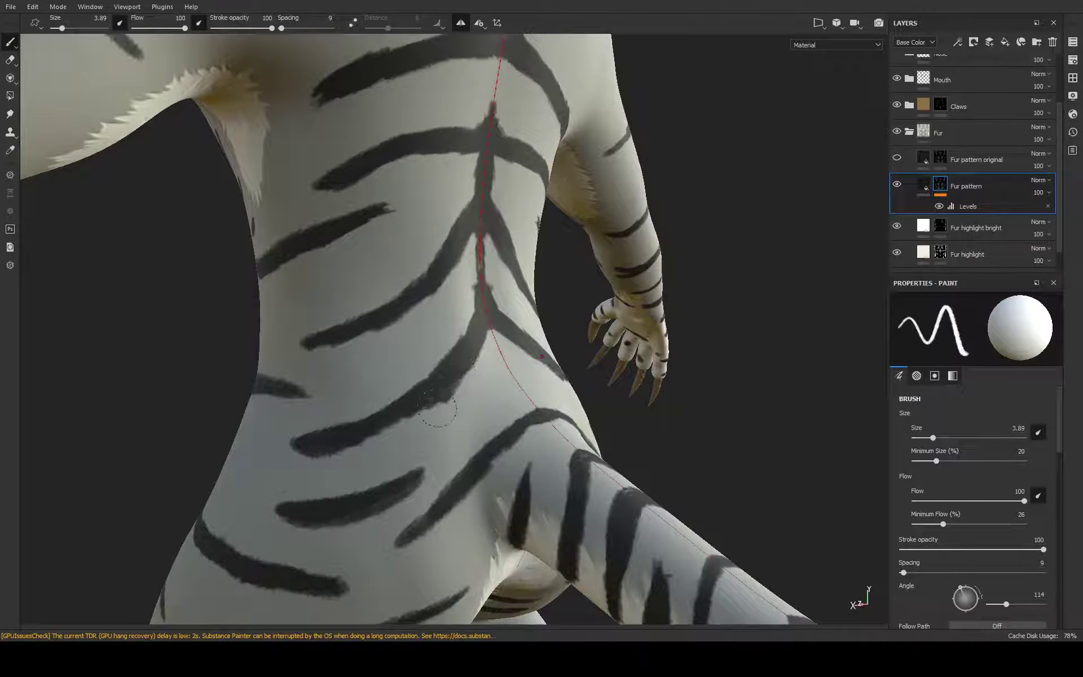
left_click_drag(438, 411, 293, 454)
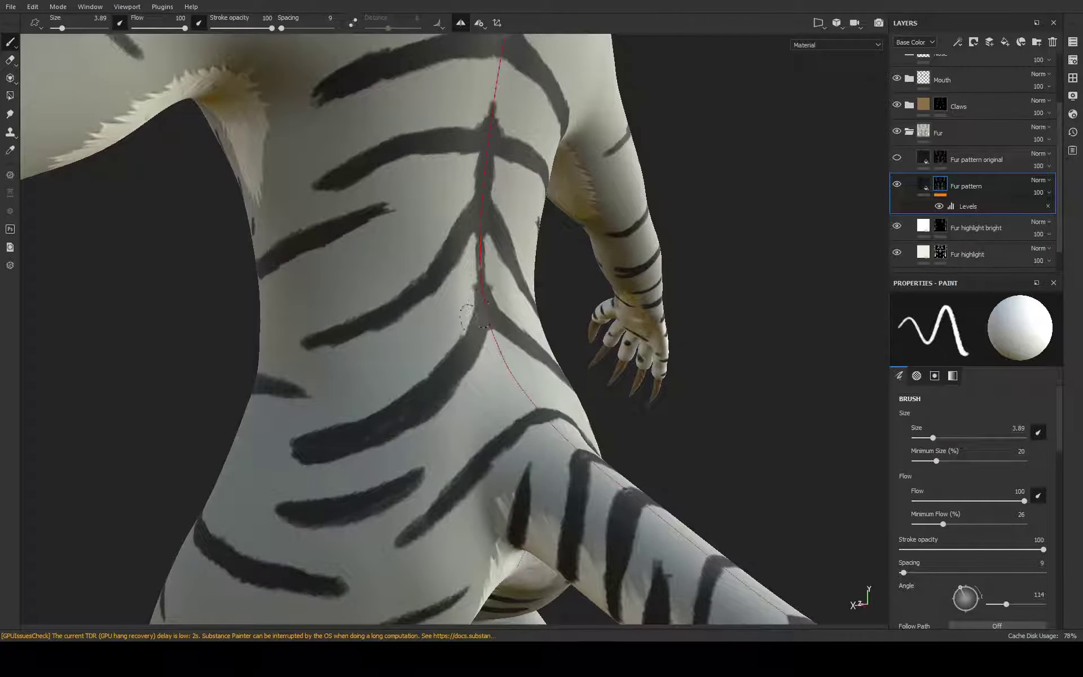
left_click_drag(511, 307, 516, 319)
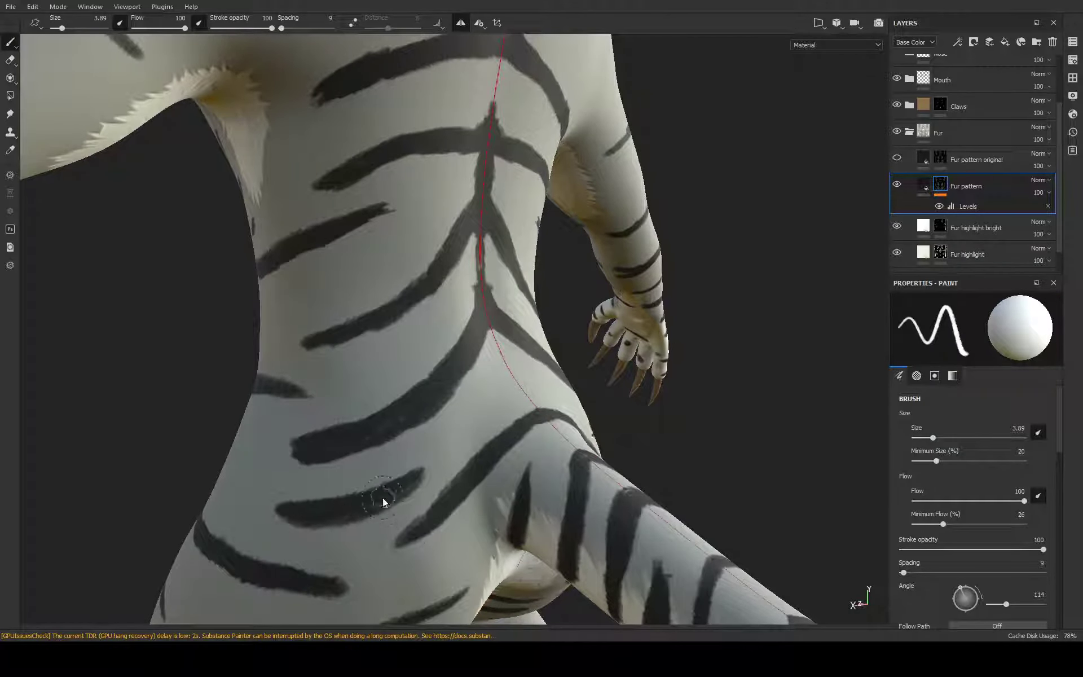
left_click_drag(354, 376, 737, 303, "alt")
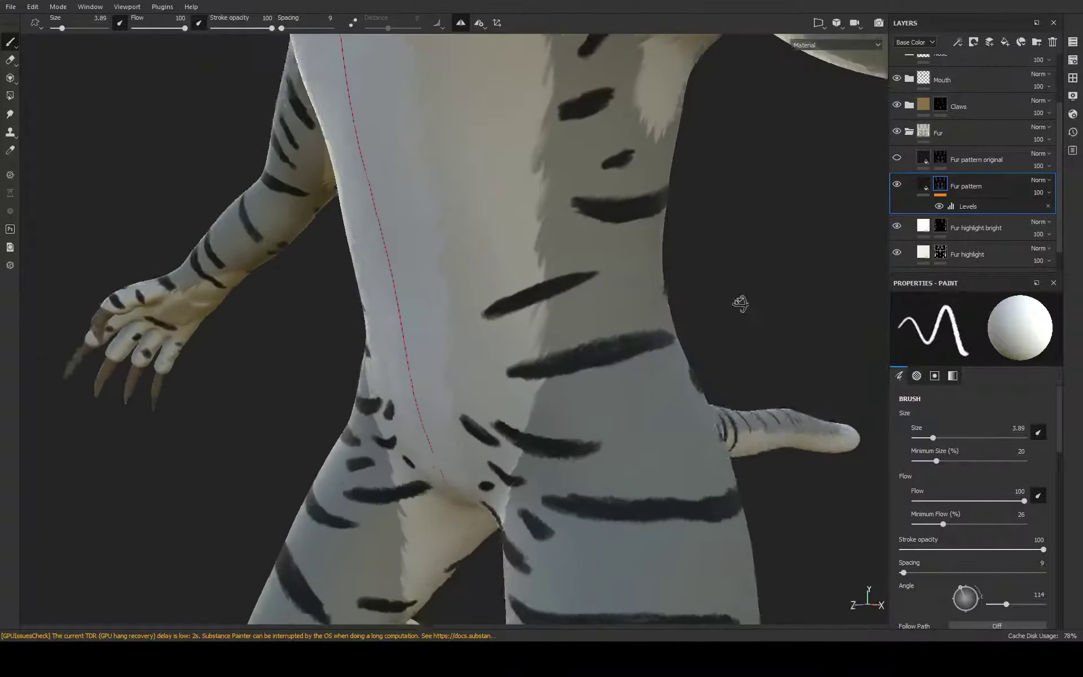
left_click_drag(589, 350, 659, 336)
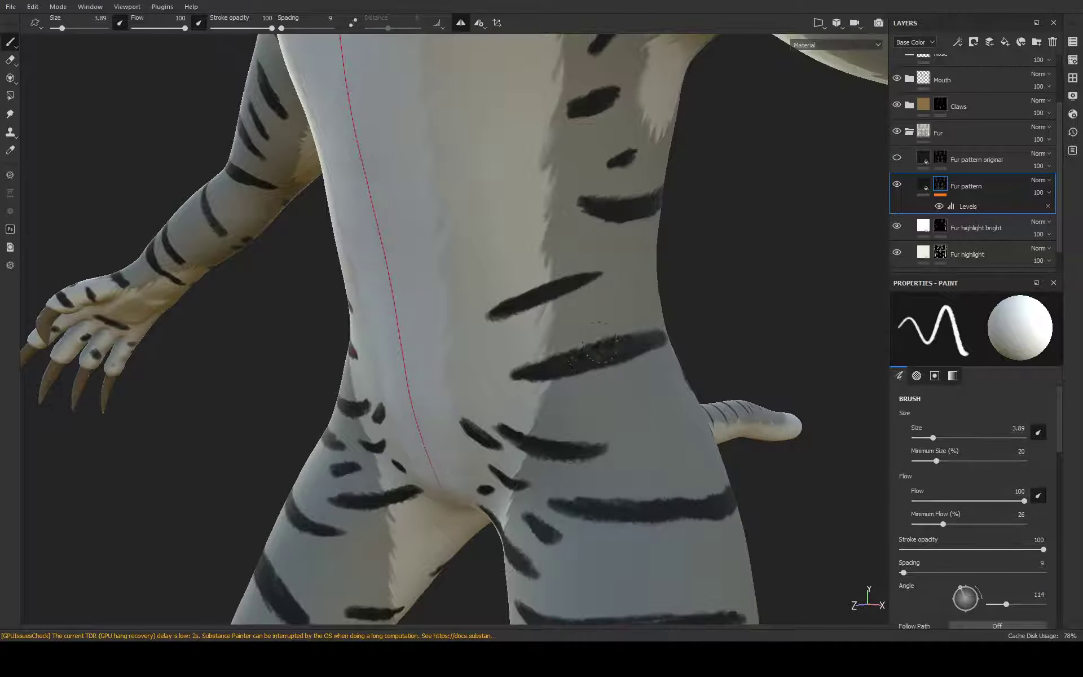
middle_click_drag(653, 216, 699, 406)
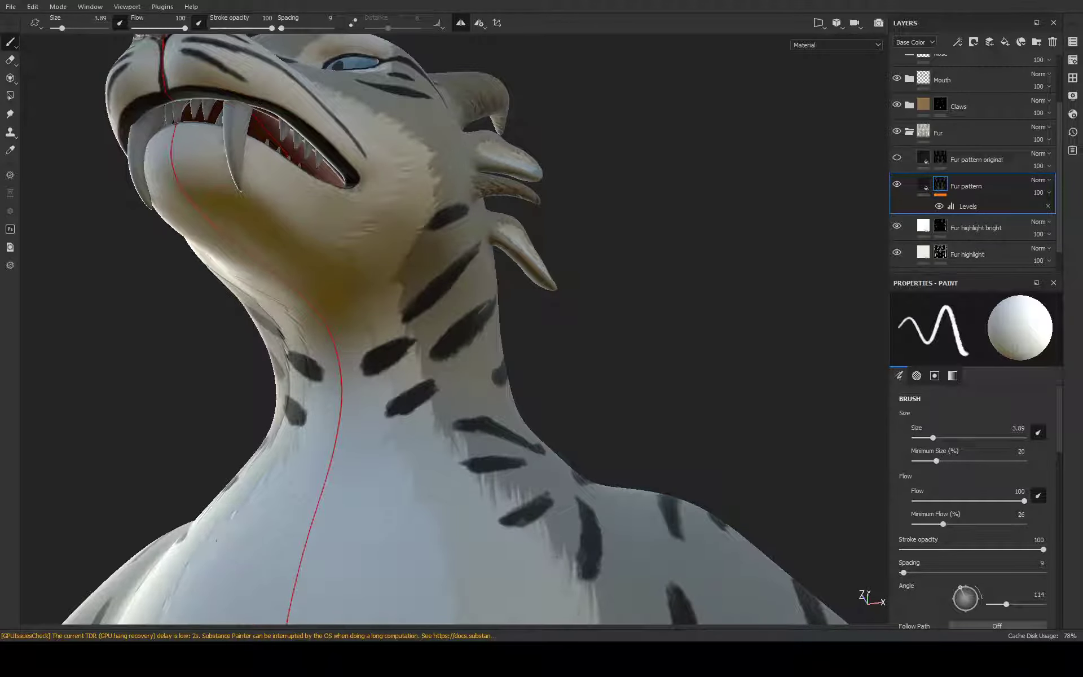
Paint dark stripes under the neck and a dark stroke behind the ears near a horn
mouse_move(451, 339)
left_mouse_down("alt")
mouse_move(389, 265)
mouse_move(361, 254)
left_mouse_up("alt")
left_click_drag(434, 336, 407, 412)
left_click_drag(436, 336, 446, 330)
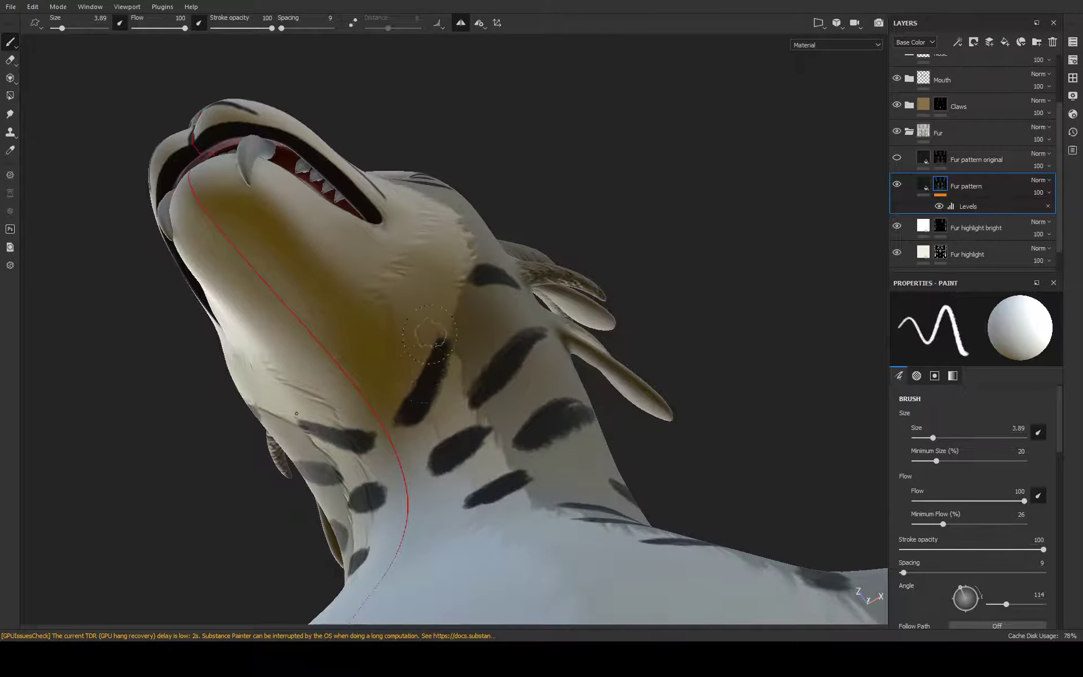
mouse_move(412, 397)
left_mouse_down("alt")
mouse_move(390, 354)
mouse_move(406, 347)
mouse_move(406, 390)
mouse_move(414, 330)
mouse_move(429, 350)
mouse_move(558, 397)
mouse_move(542, 449)
mouse_move(529, 451)
mouse_move(656, 347)
left_mouse_up("alt")
scroll(529, 451, "up", 5)
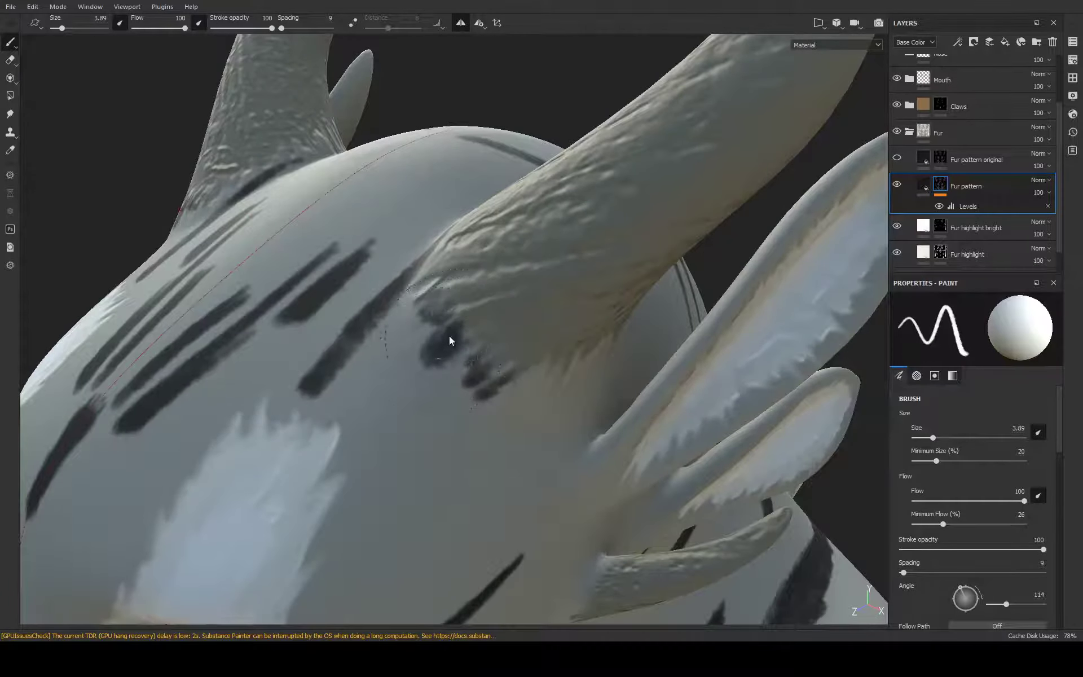
mouse_move(455, 338)
left_mouse_down()
mouse_move(428, 365)
mouse_move(431, 481)
mouse_move(663, 129)
mouse_move(697, 200)
left_mouse_up()
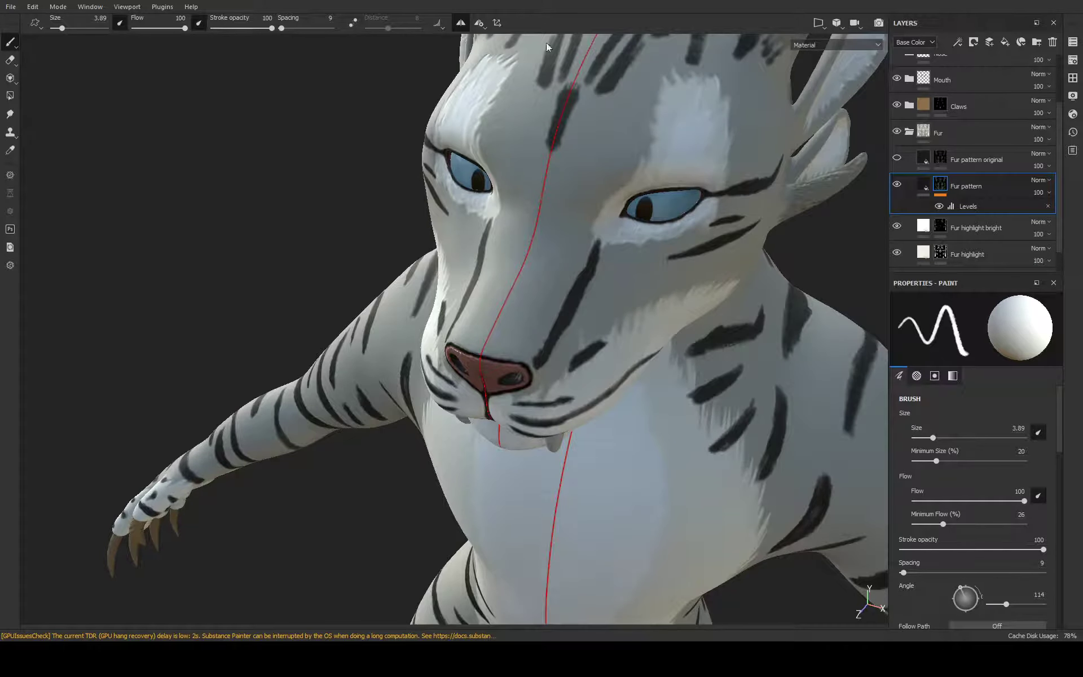
Set the brush Minimum Size to 20 and Size to 2.5
scroll(546, 45, "down", 3)
left_click_drag(546, 45, 541, 113, "alt")
scroll(542, 113, "up", 5)
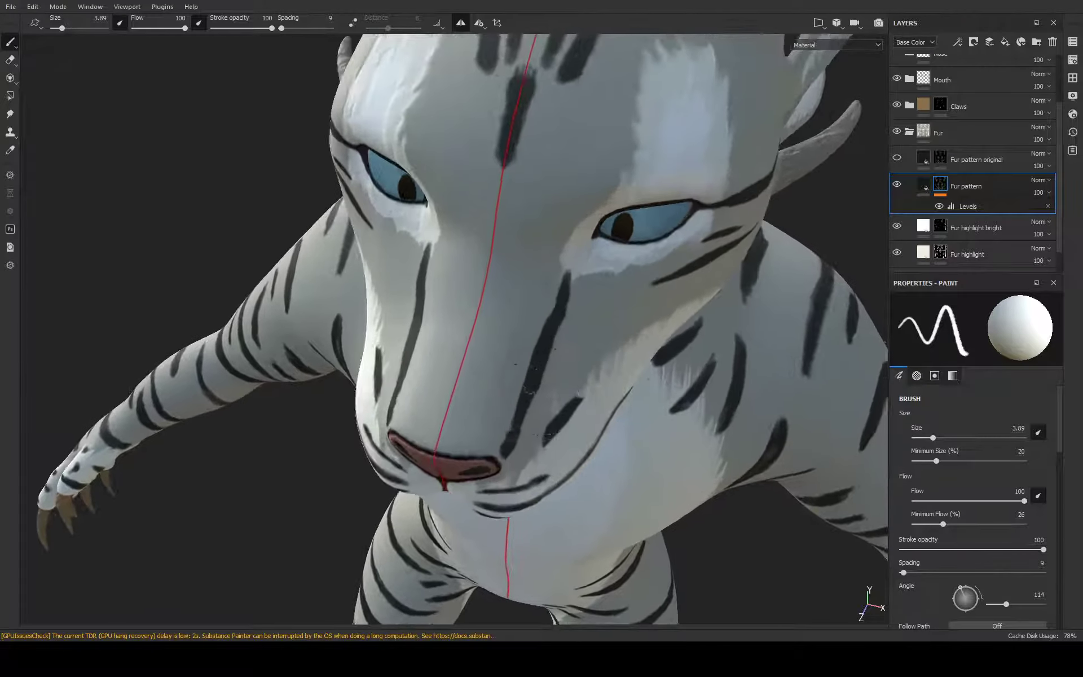
left_click_drag(525, 390, 563, 338, "alt")
scroll(563, 339, "up", 2)
scroll(556, 394, "up", 2)
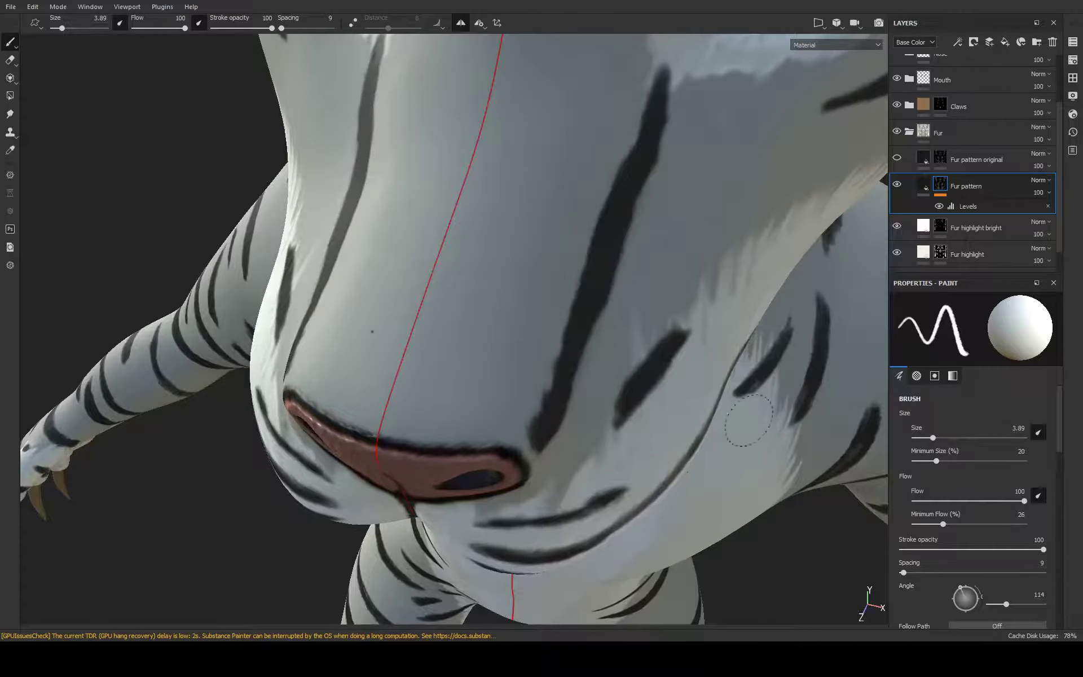
mouse_move(936, 460)
left_mouse_down()
mouse_move(969, 461)
mouse_move(937, 460)
left_mouse_up()
left_click_drag(1014, 451, 1020, 423)
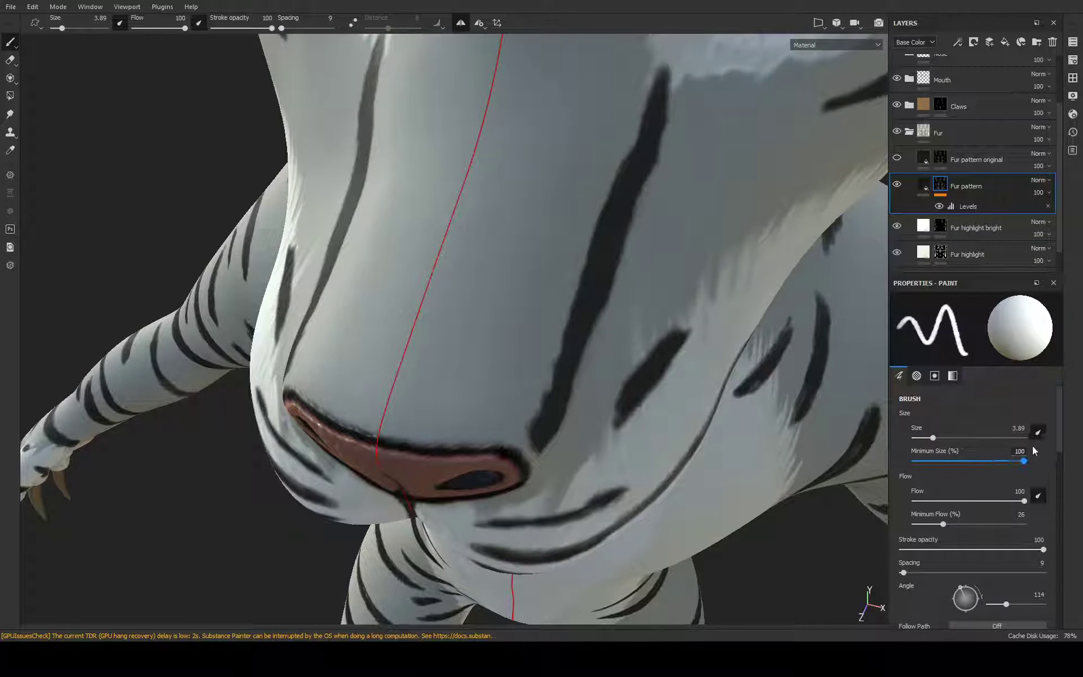
left_click(1024, 449)
type("0")
key("Return")
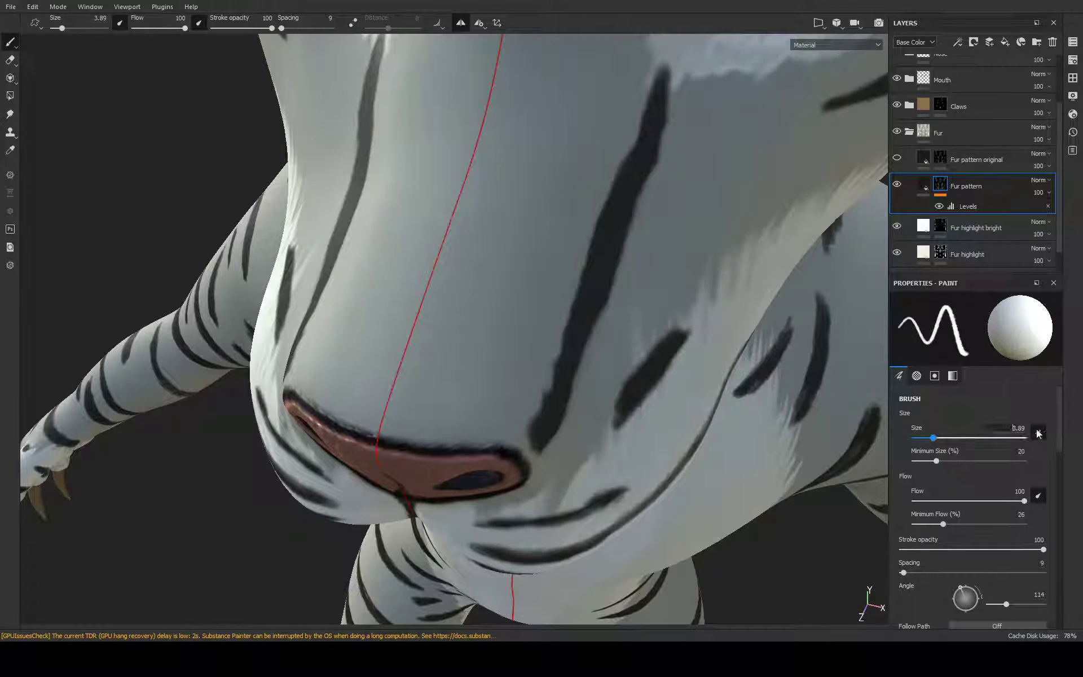
type("2.")
type("5")
key("Return")
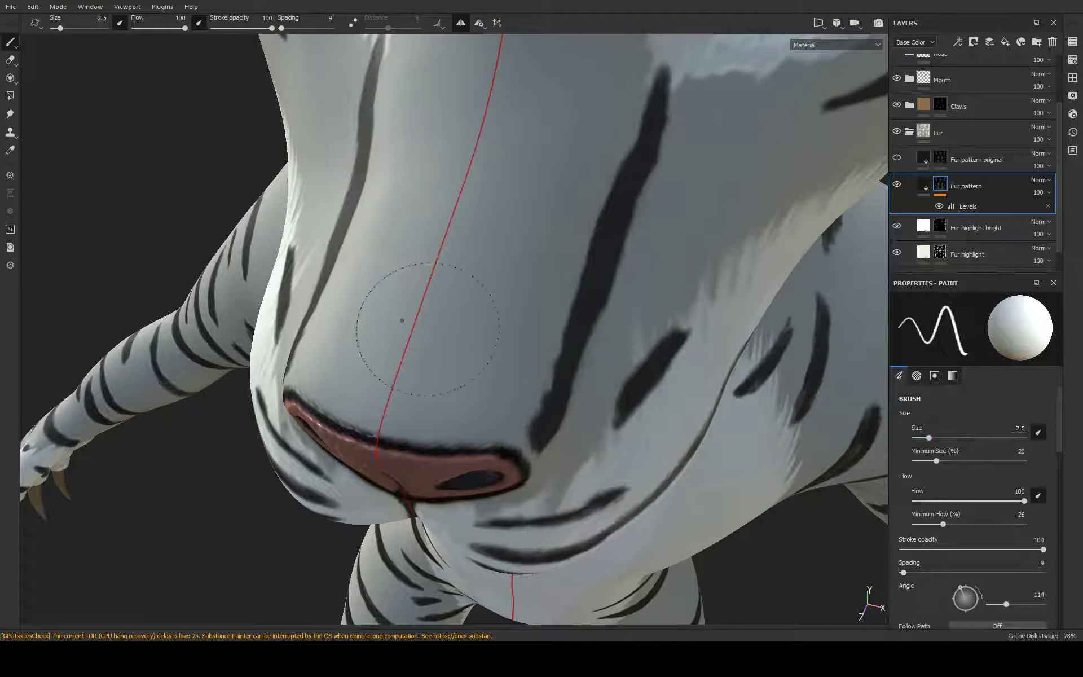
Paint dark spots beside the nostrils and marks along the upper lip
mouse_move(393, 314)
left_mouse_down("alt")
mouse_move(573, 360)
mouse_move(471, 374)
mouse_move(473, 396)
mouse_move(491, 388)
mouse_move(462, 395)
left_mouse_up("alt")
left_click(481, 411)
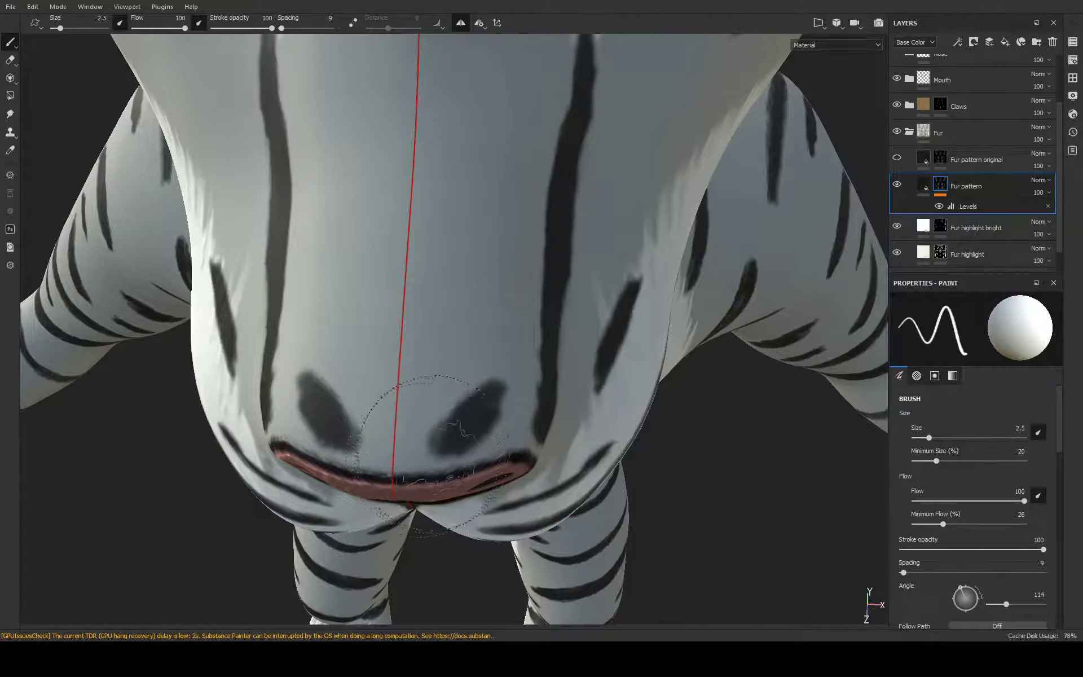
mouse_move(431, 454)
left_mouse_down()
mouse_move(423, 460)
mouse_move(429, 446)
left_mouse_up()
left_click_drag(459, 363, 460, 419, "alt")
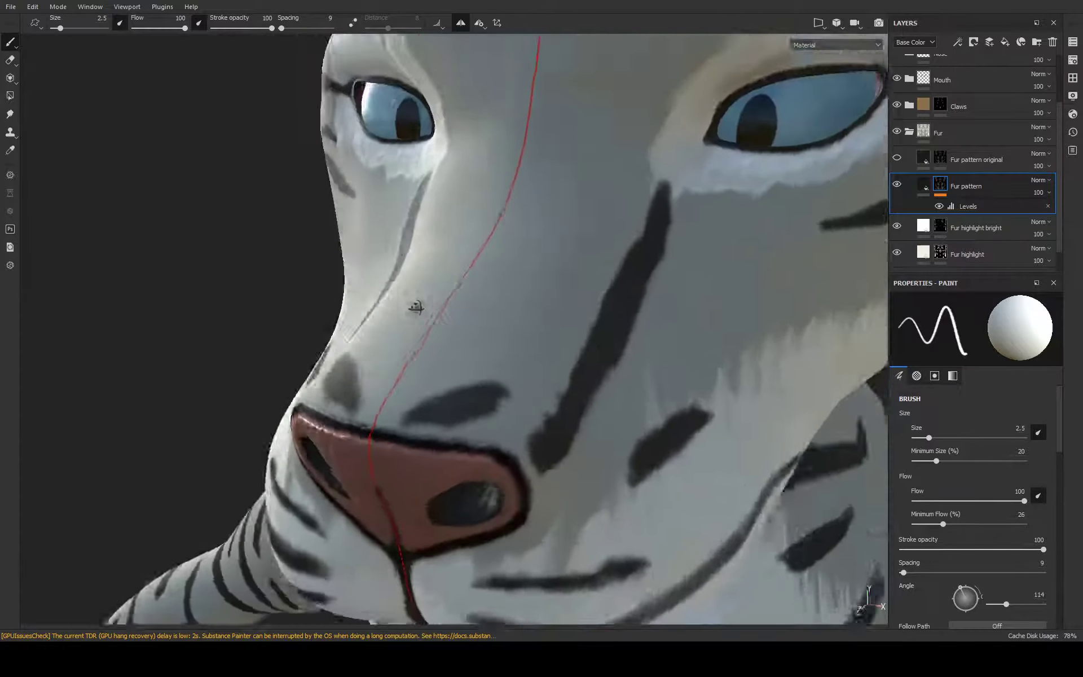
right_click_drag(460, 419, 463, 339, "alt")
mouse_move(463, 338)
left_mouse_down("alt")
mouse_move(510, 145)
mouse_move(542, 121)
mouse_move(600, 360)
left_mouse_up("alt")
middle_click_drag(599, 360, 603, 172, "alt")
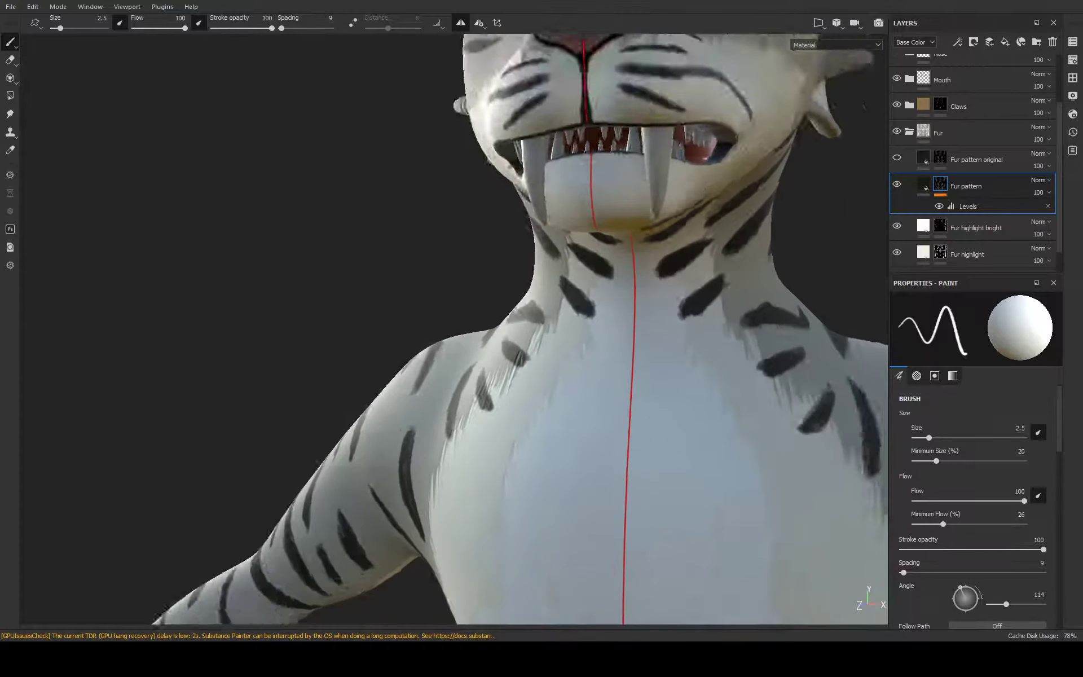
right_click_drag(654, 232, 660, 293, "alt")
middle_click_drag(659, 293, 671, 169, "alt")
right_click_drag(671, 169, 676, 223, "alt")
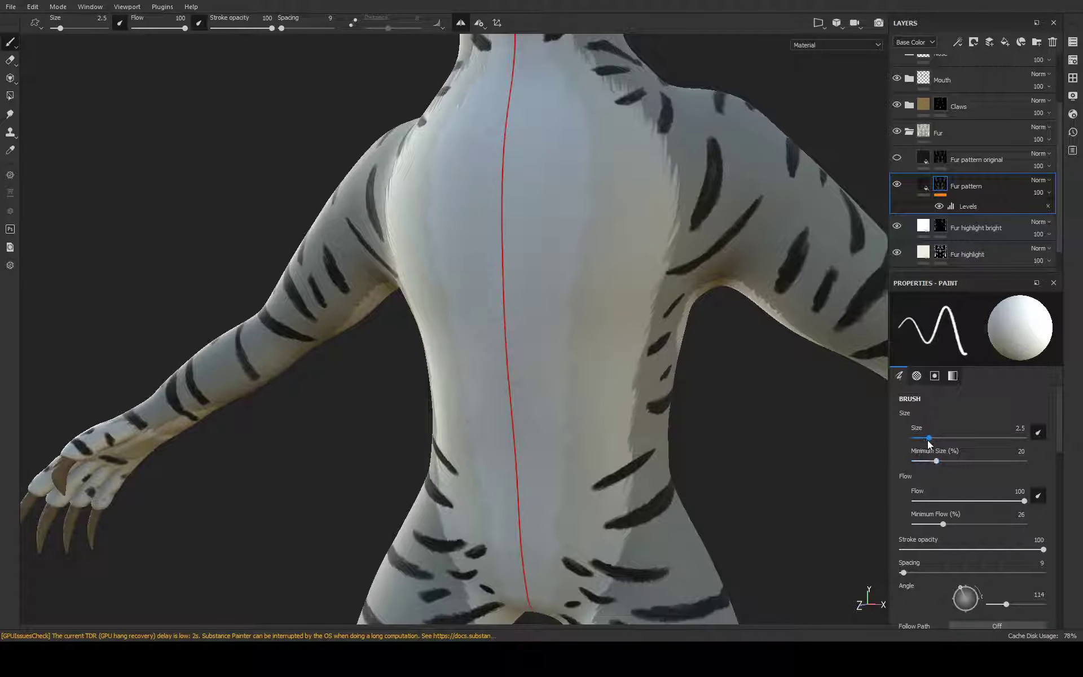
Return the brush size to 3.89 and paint a thick diagonal stripe on the torso
left_click_drag(929, 438, 931, 435)
mouse_move(648, 186)
left_mouse_down("alt")
mouse_move(665, 162)
mouse_move(610, 220)
left_mouse_up("alt")
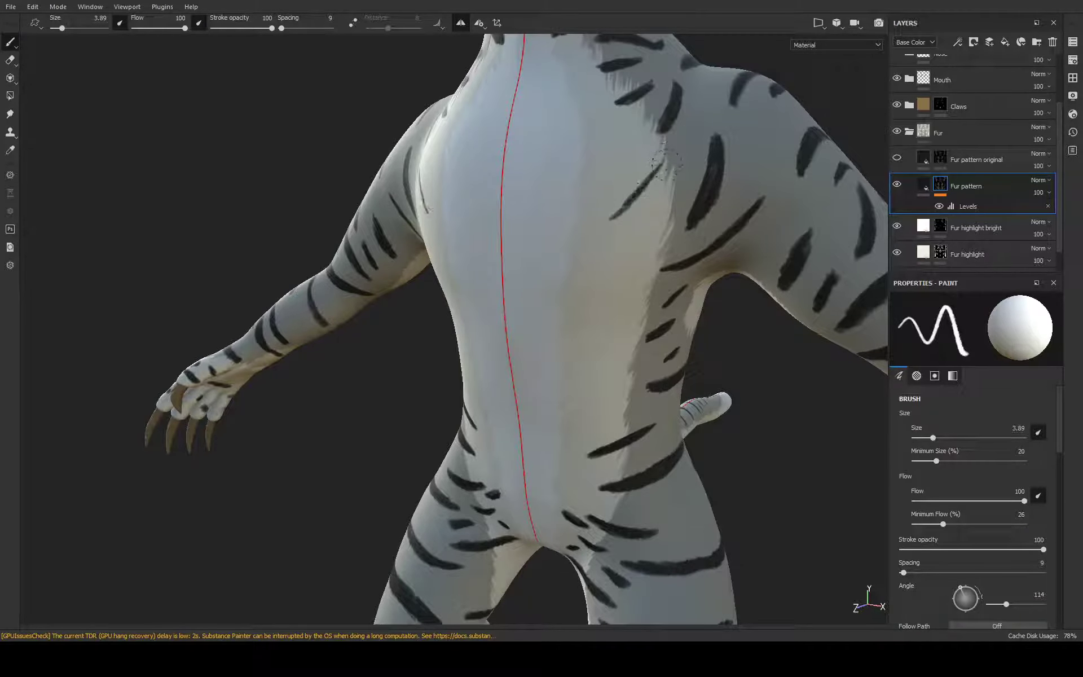
left_click_drag(666, 164, 612, 223)
mouse_move(657, 169)
left_mouse_down()
mouse_move(604, 223)
mouse_move(653, 187)
mouse_move(588, 269)
mouse_move(614, 254)
mouse_move(590, 269)
mouse_move(598, 261)
left_mouse_up()
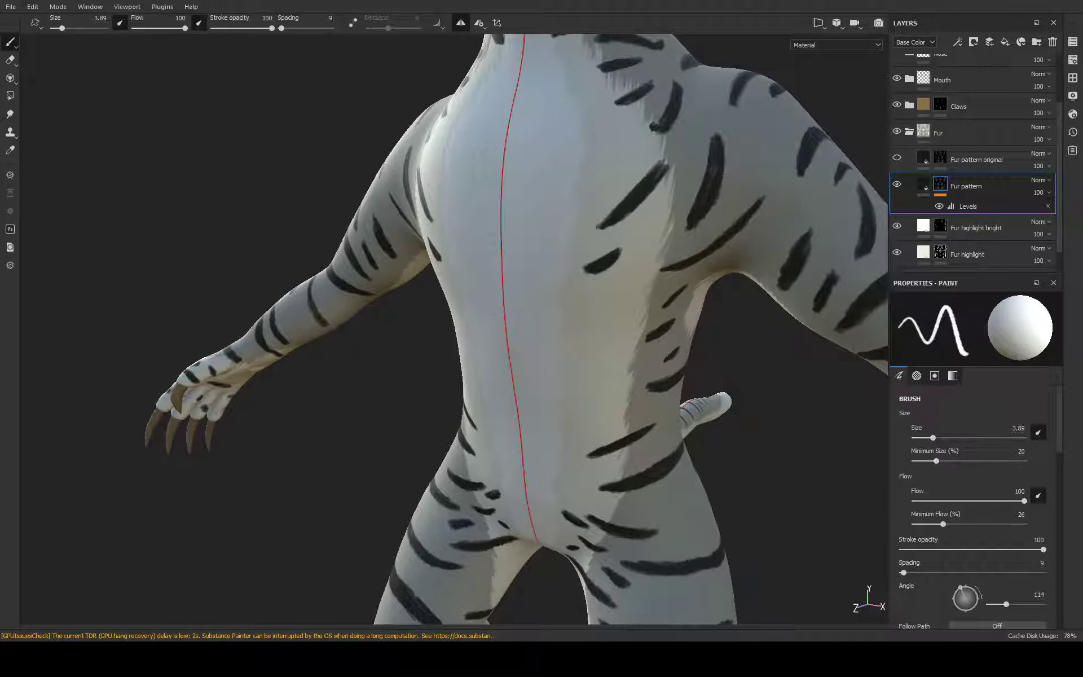
Darken and thicken the lower shoulder stripe and the hip stripe
scroll(619, 396, "down", 2)
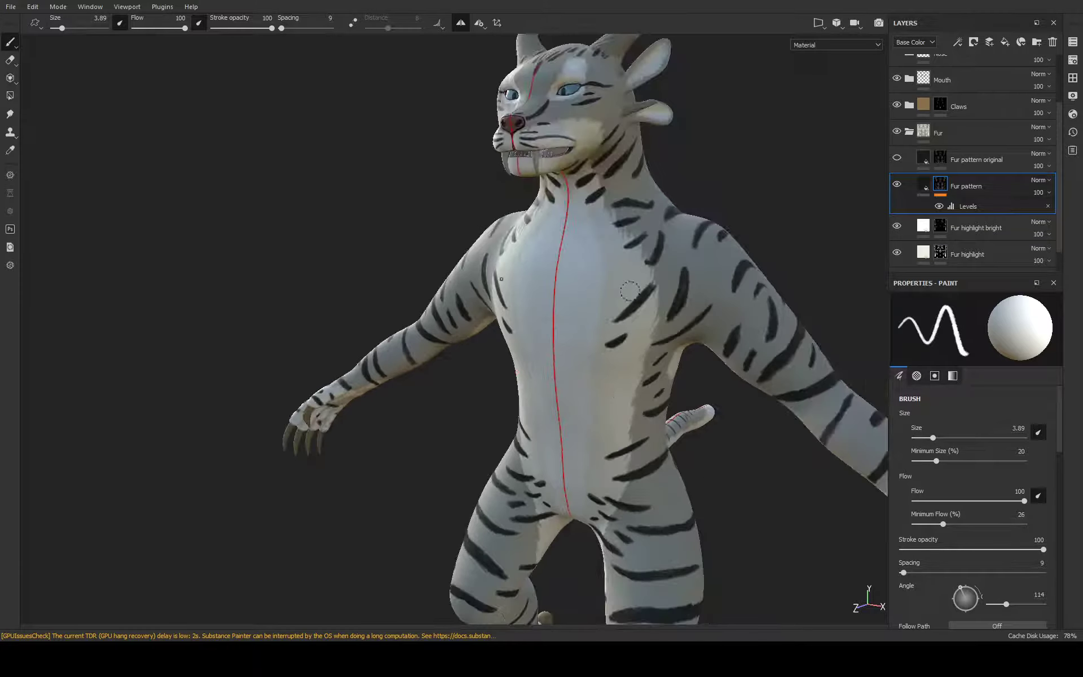
mouse_move(629, 290)
left_mouse_down("alt")
mouse_move(182, 241)
mouse_move(467, 297)
left_mouse_up("alt")
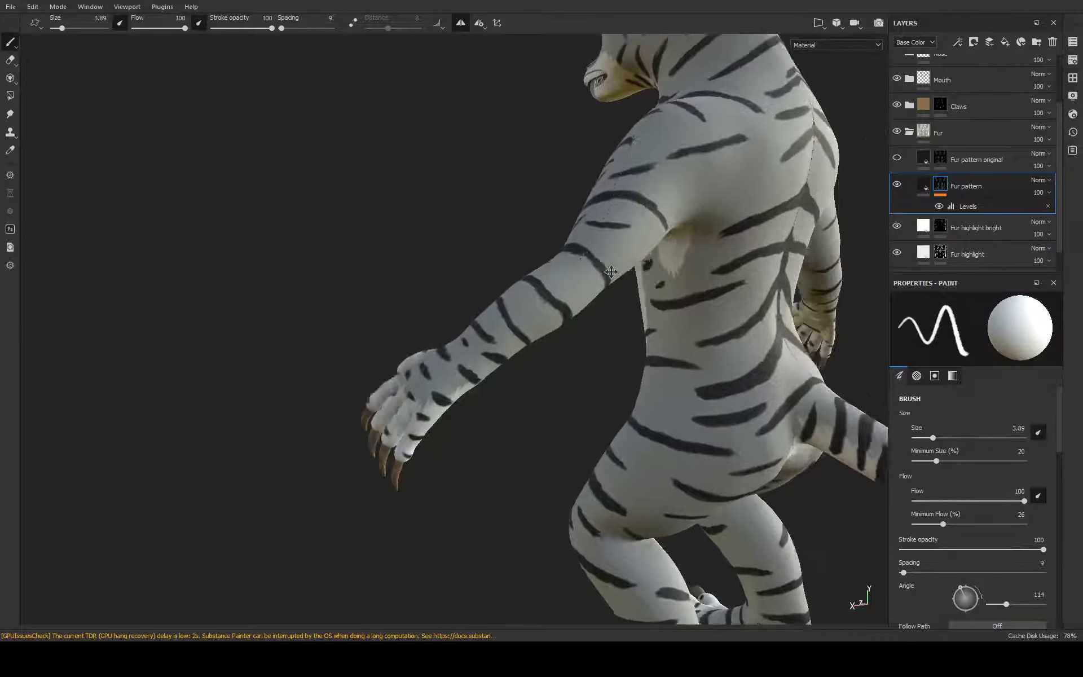
scroll(468, 298, "up", 2)
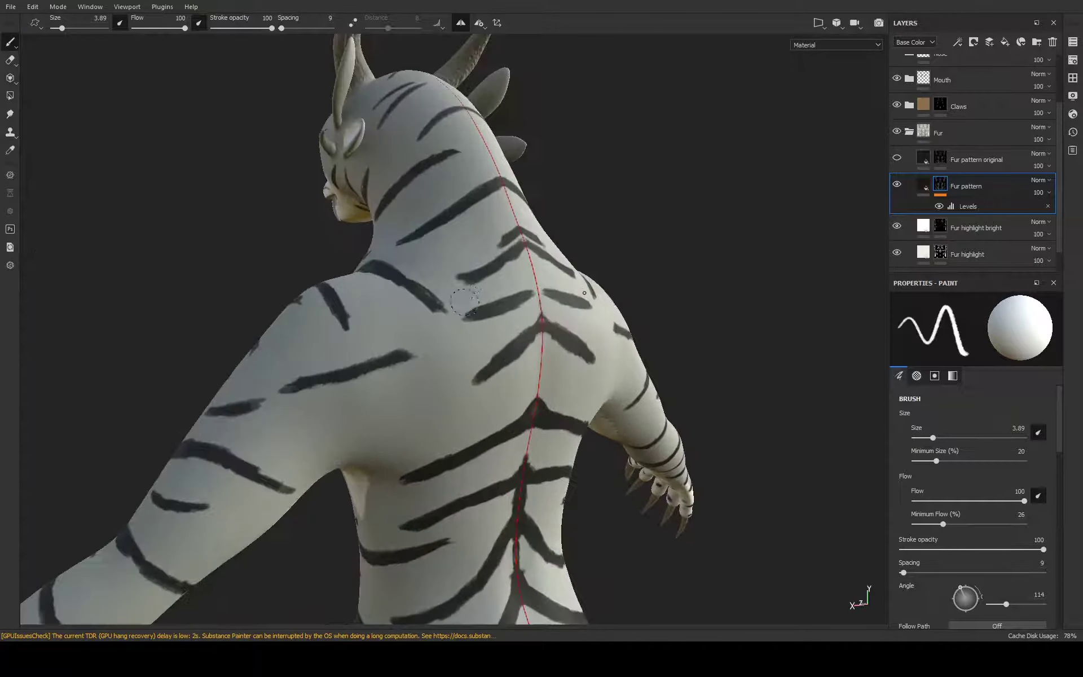
scroll(479, 310, "up", 2)
scroll(495, 325, "up", 2)
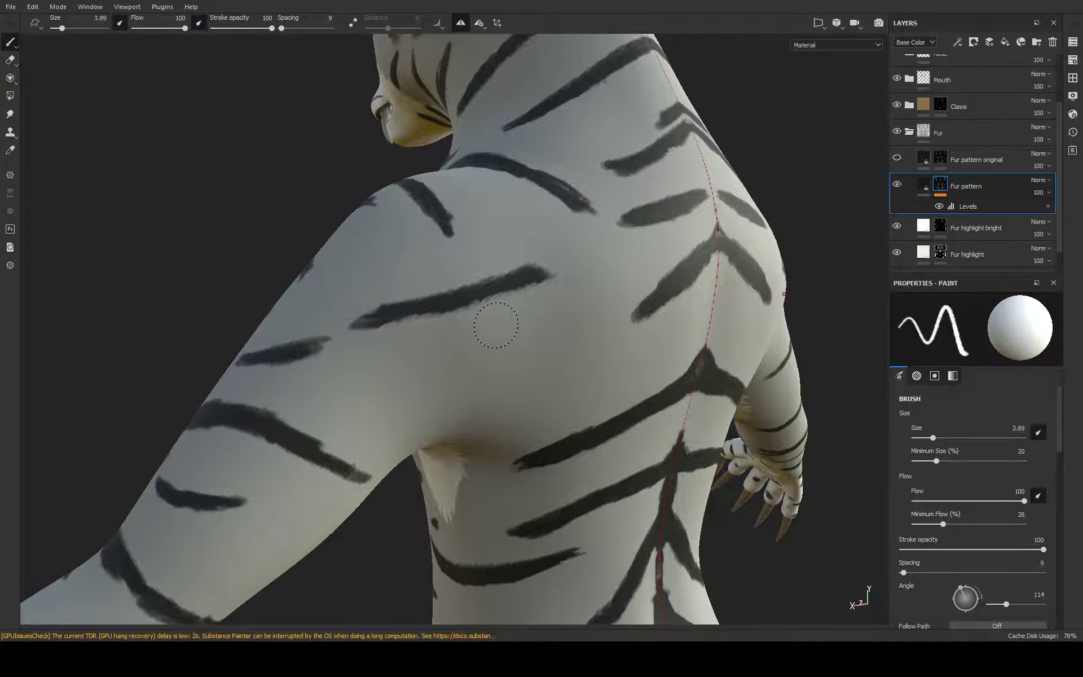
left_click_drag(496, 325, 496, 338, "alt")
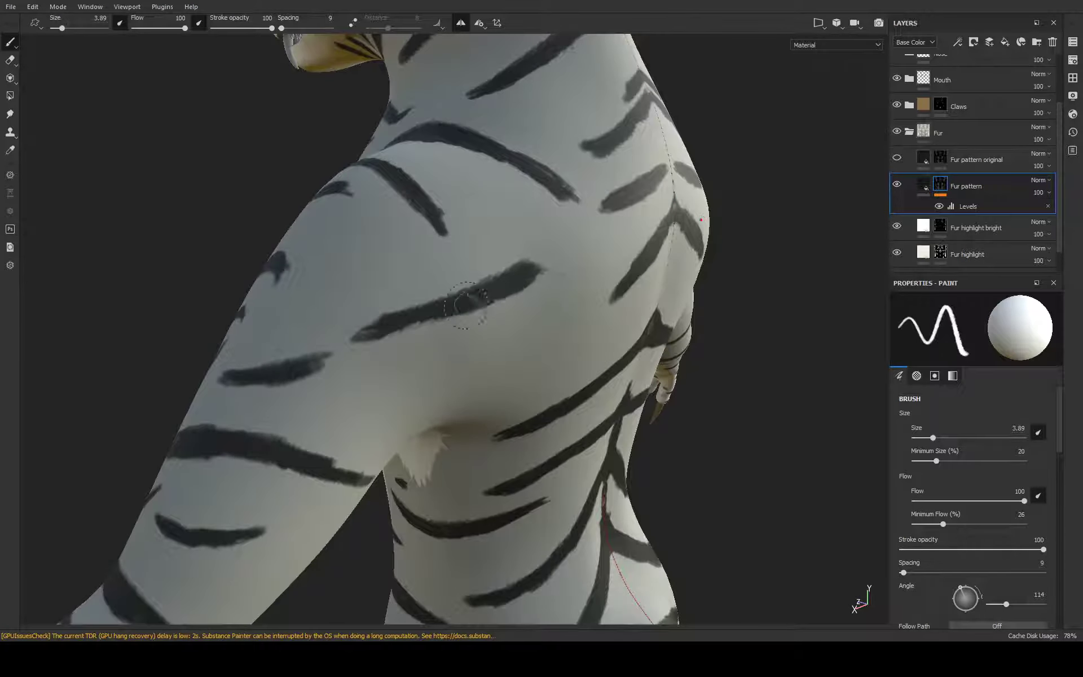
mouse_move(372, 326)
left_mouse_down("alt")
mouse_move(397, 321)
mouse_move(324, 381)
mouse_move(243, 411)
mouse_move(317, 385)
left_mouse_up("alt")
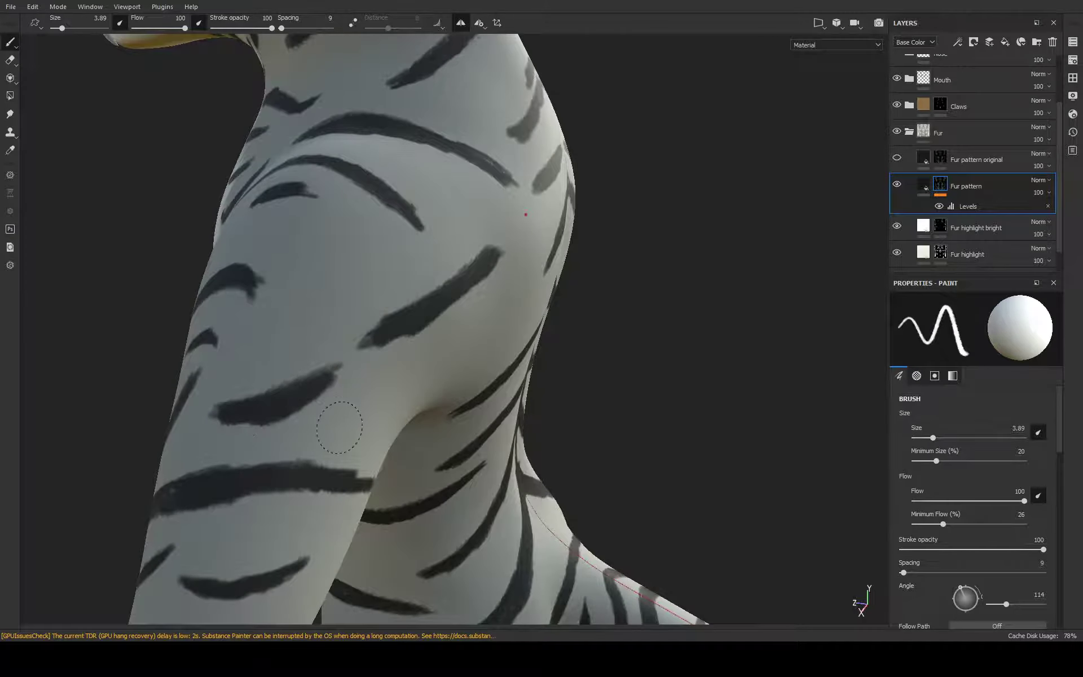
left_click_drag(340, 428, 278, 411, "alt")
mouse_move(314, 454)
left_mouse_down("alt")
mouse_move(343, 485)
mouse_move(374, 480)
mouse_move(388, 533)
mouse_move(405, 533)
left_mouse_up("alt")
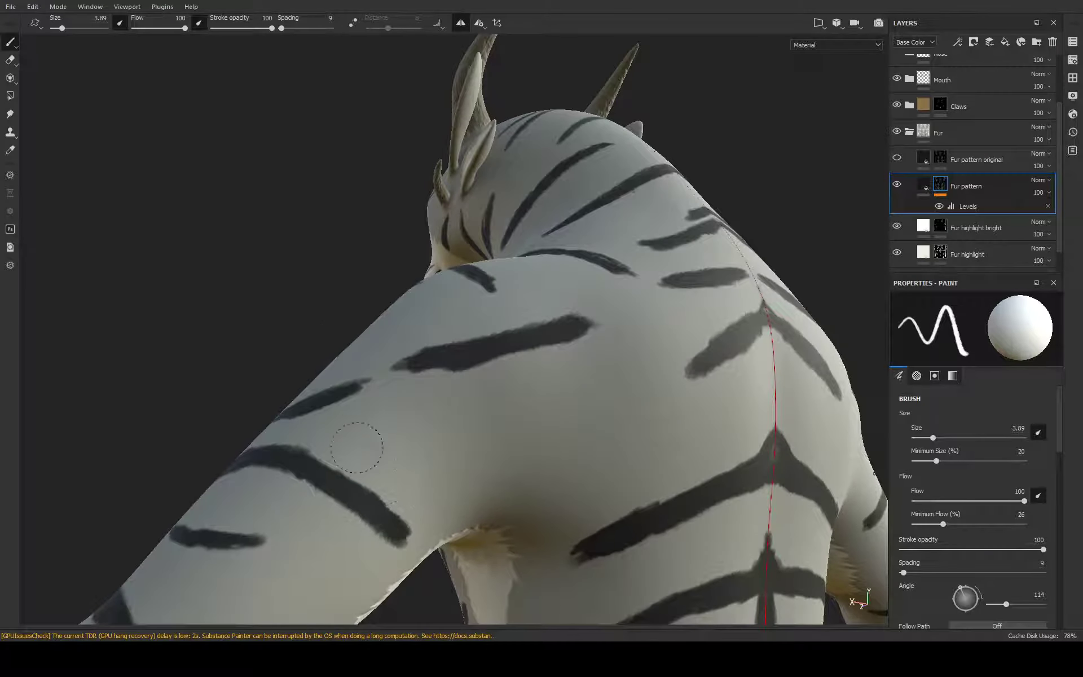
mouse_move(356, 447)
left_mouse_down("alt")
mouse_move(254, 471)
mouse_move(316, 471)
left_mouse_up("alt")
mouse_move(158, 552)
left_mouse_down()
mouse_move(226, 567)
mouse_move(203, 564)
left_mouse_up()
left_click_drag(269, 552, 268, 559)
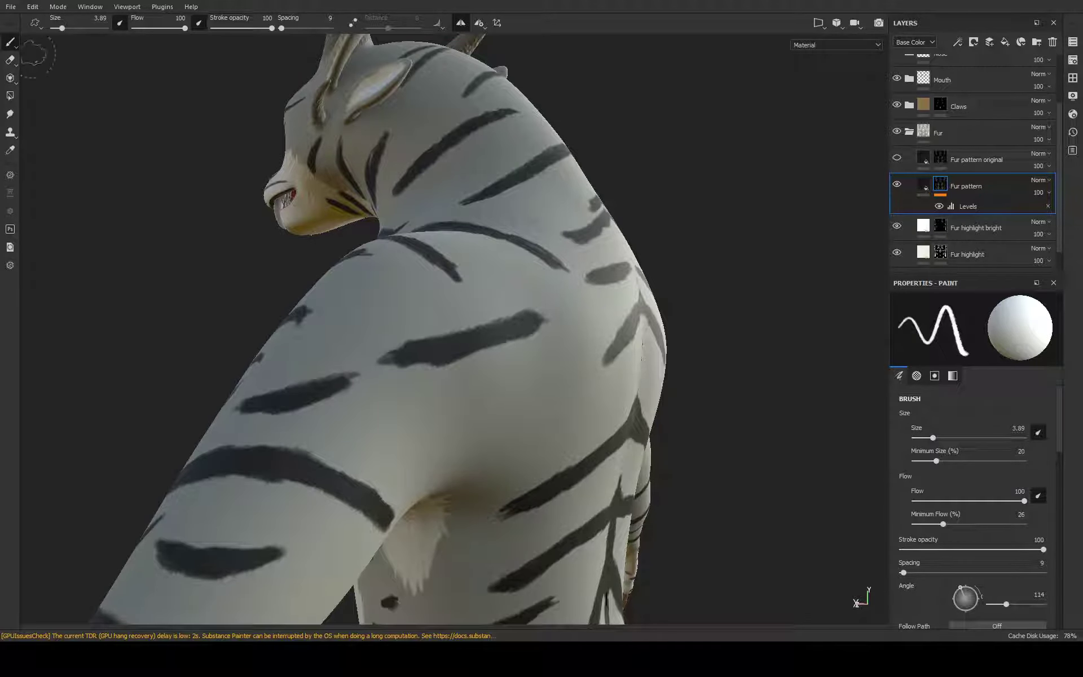
mouse_move(795, 286)
left_mouse_down("alt")
mouse_move(638, 300)
mouse_move(617, 430)
mouse_move(576, 398)
mouse_move(564, 307)
mouse_move(452, 322)
mouse_move(435, 337)
left_mouse_up("alt")
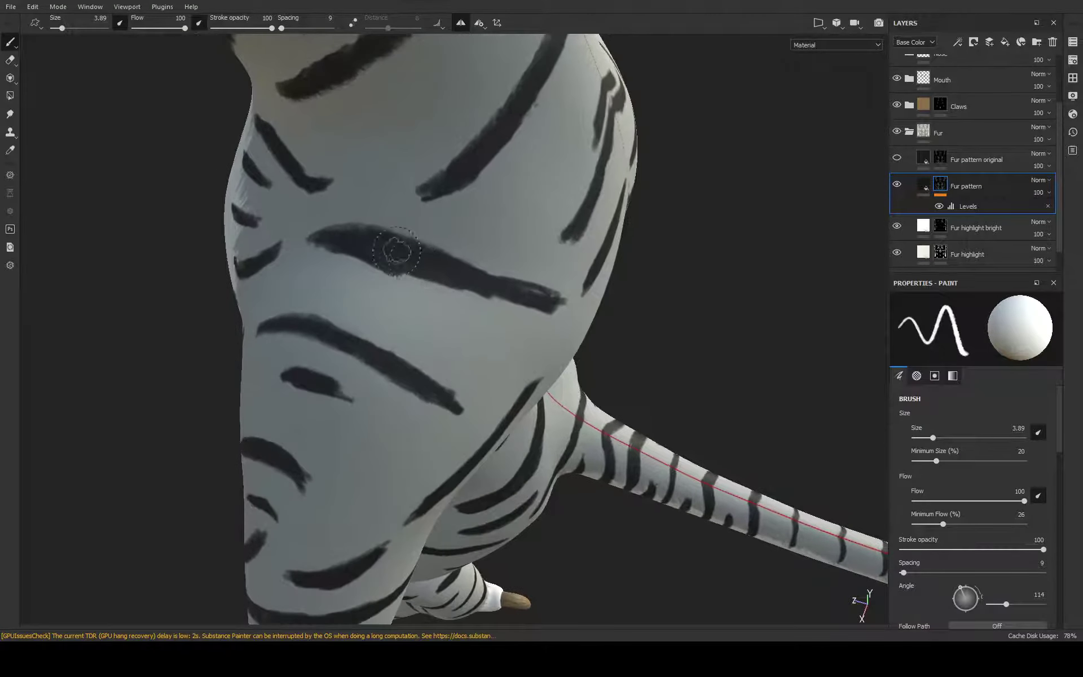
mouse_move(387, 242)
left_mouse_down()
mouse_move(408, 270)
mouse_move(525, 296)
mouse_move(648, 285)
mouse_move(418, 421)
mouse_move(536, 333)
mouse_move(410, 291)
left_mouse_up()
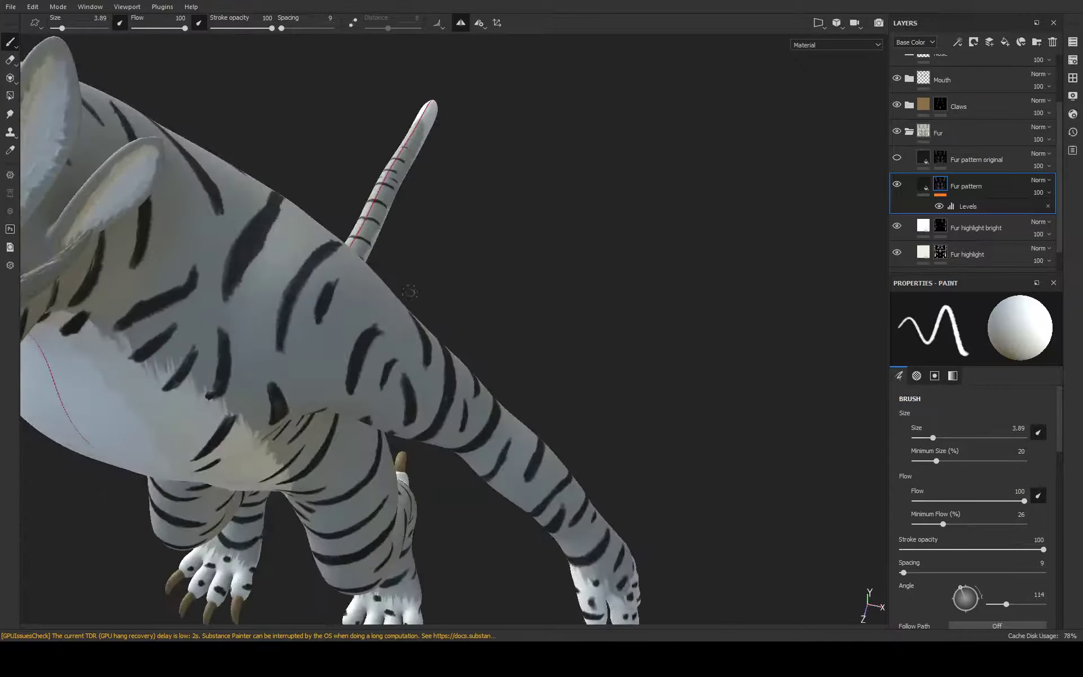
Darken and widen the stripes near the tail base
right_click_drag(339, 304, 464, 283, "alt")
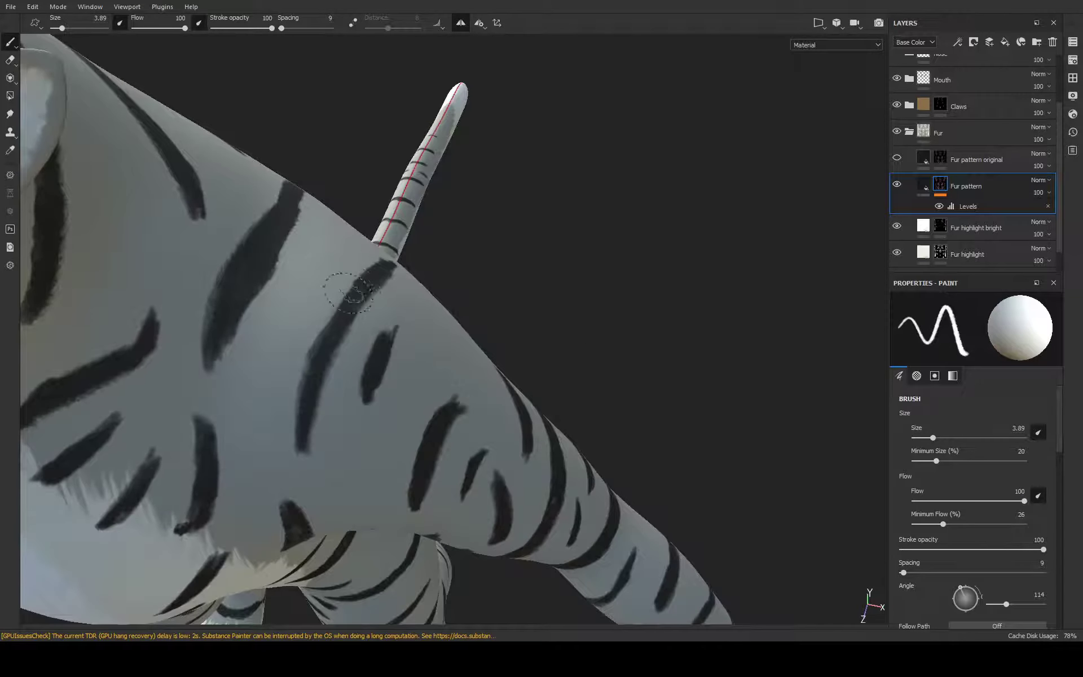
left_click_drag(353, 286, 304, 411)
mouse_move(503, 155)
left_mouse_down("alt")
mouse_move(470, 295)
mouse_move(518, 223)
mouse_move(509, 440)
mouse_move(403, 299)
mouse_move(791, 362)
mouse_move(815, 431)
mouse_move(834, 425)
mouse_move(464, 139)
mouse_move(586, 241)
mouse_move(604, 435)
mouse_move(553, 450)
mouse_move(608, 262)
mouse_move(573, 387)
mouse_move(507, 242)
mouse_move(392, 276)
mouse_move(385, 361)
mouse_move(396, 235)
left_mouse_up("alt")
mouse_move(358, 309)
left_mouse_down()
mouse_move(353, 271)
mouse_move(384, 394)
left_mouse_up()
mouse_move(384, 395)
left_mouse_down("alt")
mouse_move(392, 398)
mouse_move(356, 288)
mouse_move(471, 283)
mouse_move(412, 268)
mouse_move(417, 239)
mouse_move(437, 332)
mouse_move(404, 245)
mouse_move(419, 296)
mouse_move(430, 213)
left_mouse_up("alt")
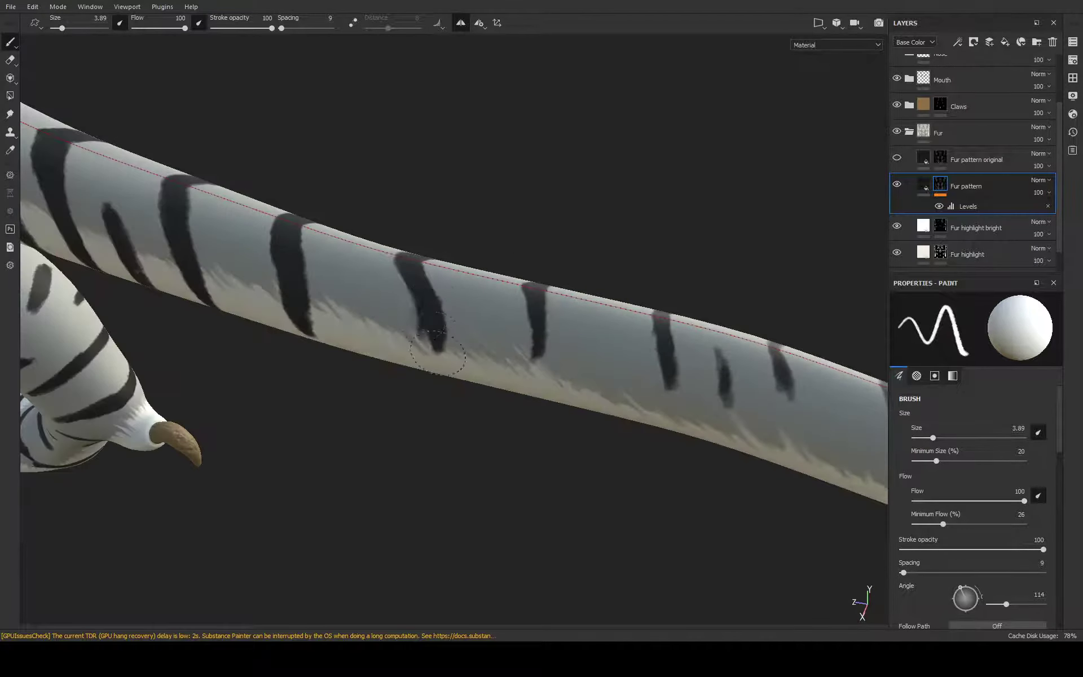
mouse_move(444, 349)
left_mouse_down()
mouse_move(446, 366)
mouse_move(449, 333)
mouse_move(440, 366)
mouse_move(435, 251)
left_mouse_up()
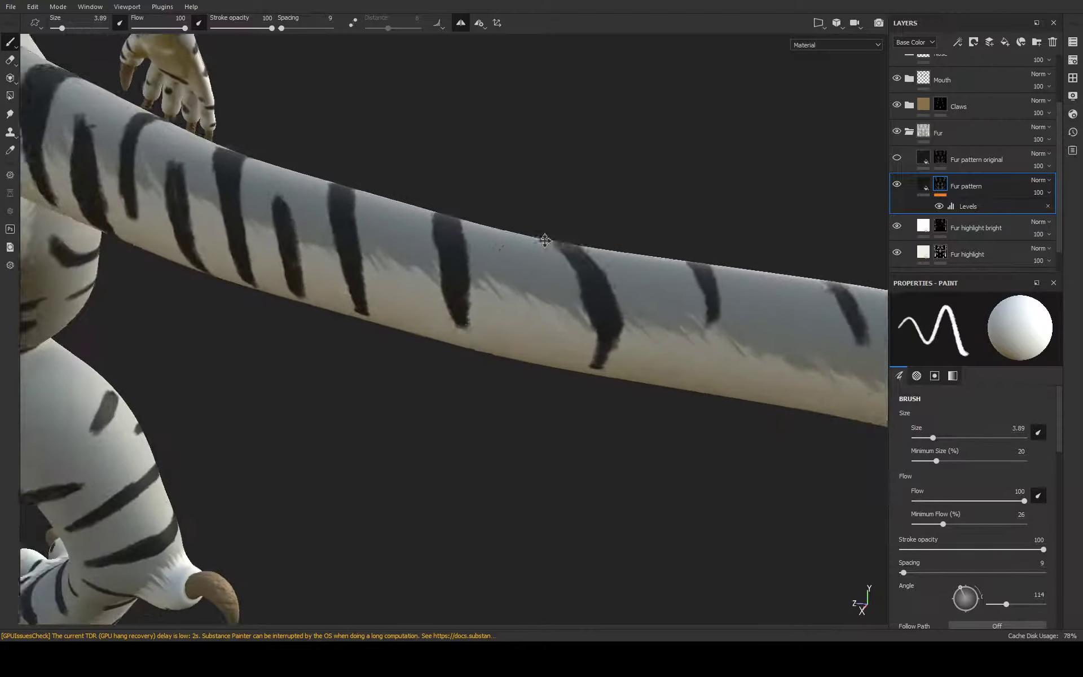
mouse_move(442, 350)
left_mouse_down("alt")
mouse_move(395, 403)
mouse_move(403, 395)
mouse_move(397, 440)
left_mouse_up("alt")
mouse_move(398, 395)
left_mouse_down()
mouse_move(389, 479)
mouse_move(391, 448)
mouse_move(468, 349)
mouse_move(443, 395)
mouse_move(440, 445)
mouse_move(434, 395)
mouse_move(429, 439)
mouse_move(434, 367)
mouse_move(437, 434)
left_mouse_up()
left_click_drag(437, 434, 454, 356, "alt")
Lengthen the remaining tail stripes, add new dark bands, and fill them solid
left_click_drag(385, 323, 386, 384)
mouse_move(446, 332)
left_mouse_down()
mouse_move(449, 395)
mouse_move(452, 361)
mouse_move(446, 384)
left_mouse_up()
mouse_move(451, 361)
middle_mouse_down("alt")
mouse_move(442, 234)
mouse_move(437, 276)
middle_mouse_up("alt")
mouse_move(436, 276)
left_mouse_down()
mouse_move(427, 333)
mouse_move(426, 304)
left_mouse_up()
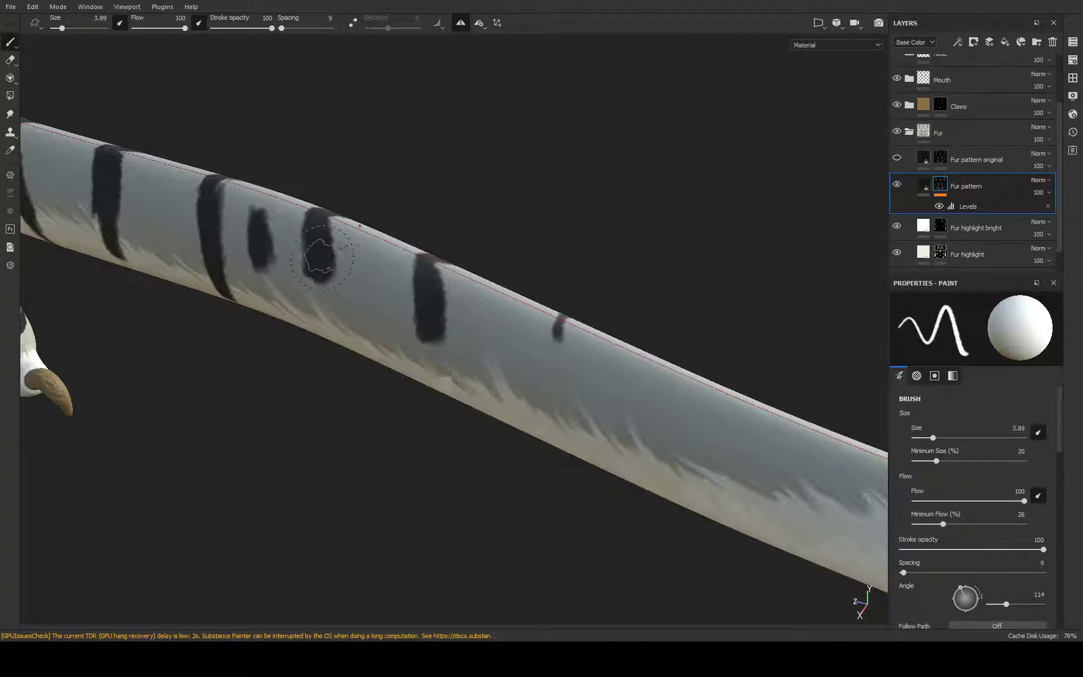
mouse_move(319, 248)
left_mouse_down()
mouse_move(326, 316)
mouse_move(330, 293)
mouse_move(318, 283)
left_mouse_up()
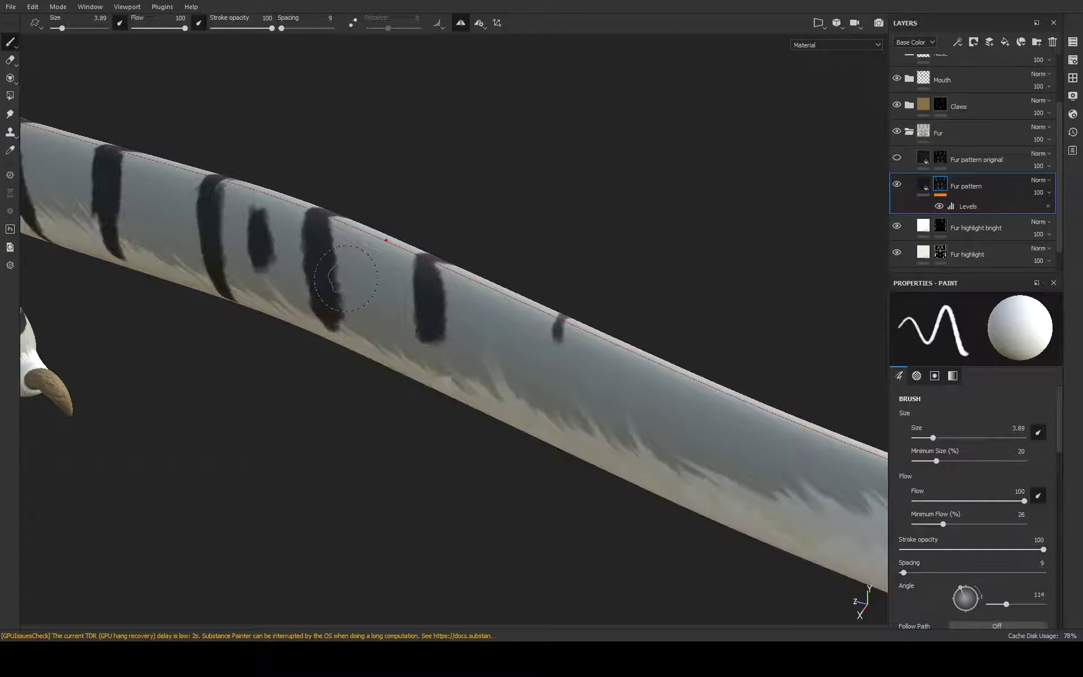
middle_click_drag(325, 282, 307, 260, "alt")
mouse_move(573, 319)
left_mouse_down()
mouse_move(556, 342)
mouse_move(552, 321)
mouse_move(552, 386)
mouse_move(554, 336)
left_mouse_up()
middle_click_drag(554, 336, 454, 285, "alt")
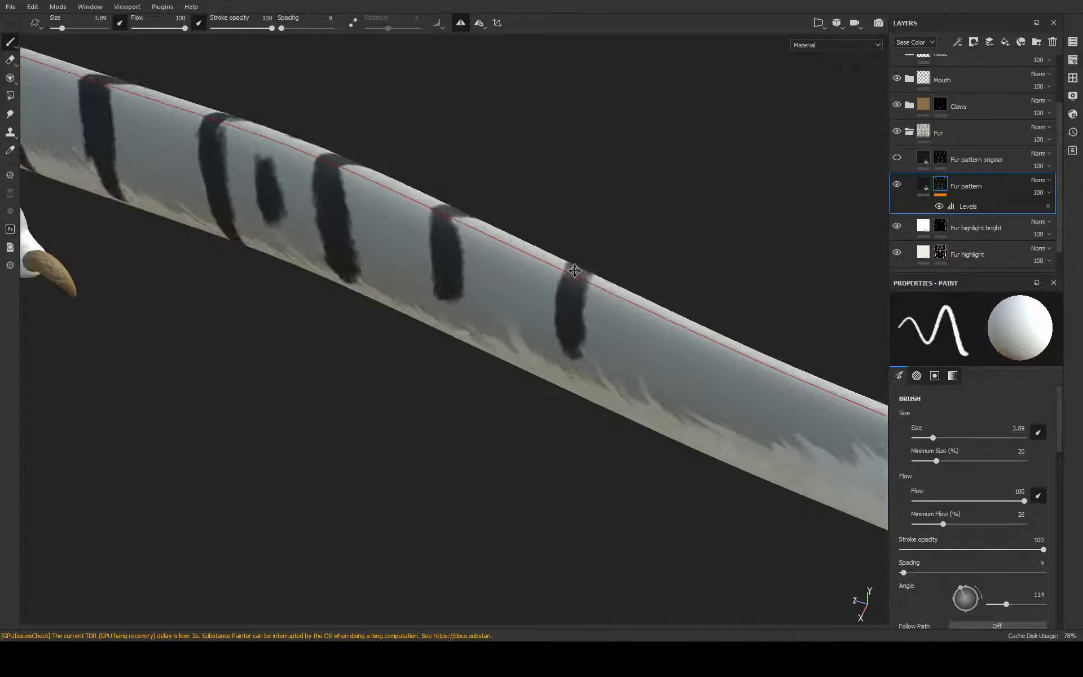
mouse_move(561, 301)
left_mouse_down()
mouse_move(581, 330)
mouse_move(567, 319)
mouse_move(615, 336)
left_mouse_up()
middle_click_drag(541, 221, 719, 251, "alt")
mouse_move(719, 251)
left_mouse_down("alt")
mouse_move(573, 346)
mouse_move(619, 153)
mouse_move(762, 322)
mouse_move(702, 172)
mouse_move(700, 192)
left_mouse_up("alt")
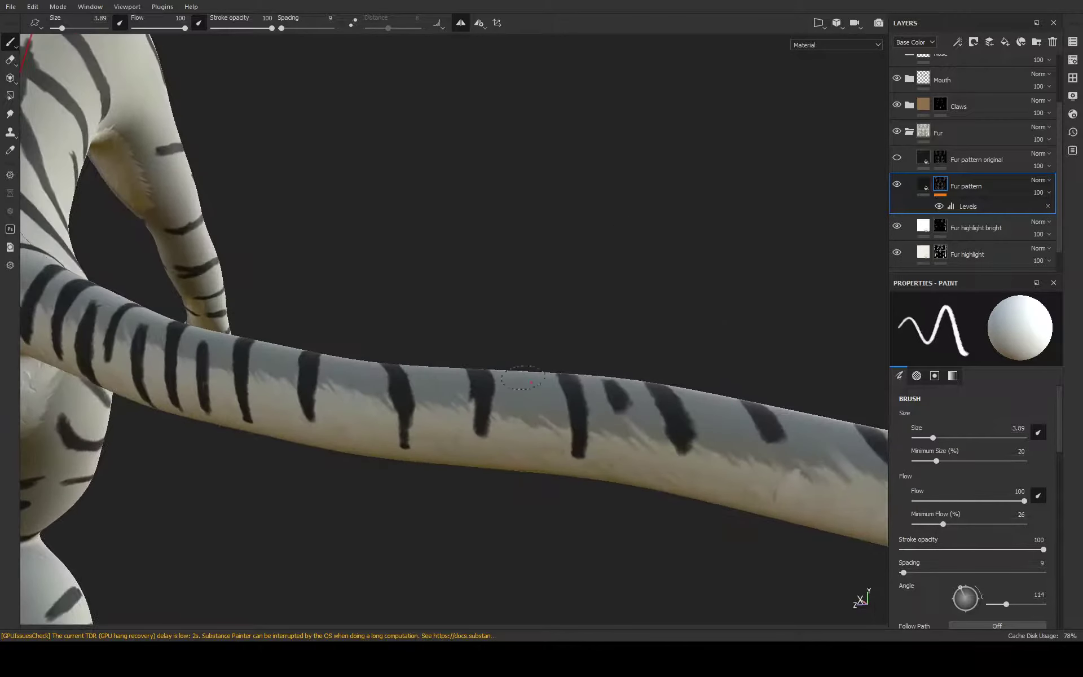
left_click_drag(398, 420, 406, 437)
left_click_drag(595, 403, 545, 341, "alt")
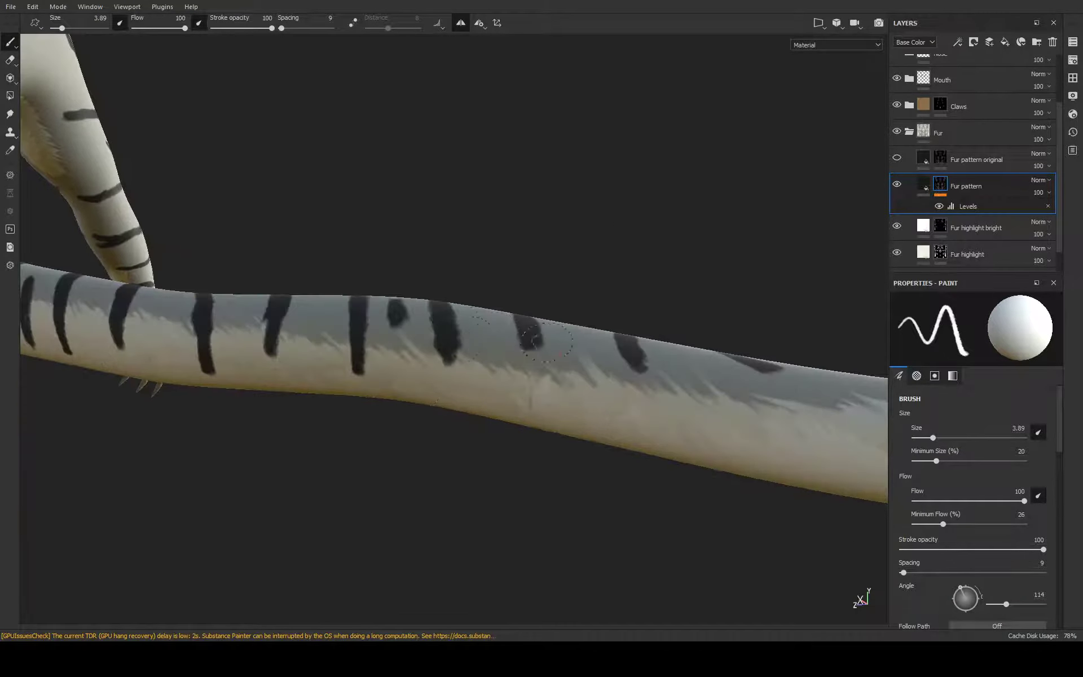
mouse_move(457, 337)
left_mouse_down()
mouse_move(448, 369)
mouse_move(612, 299)
mouse_move(708, 399)
mouse_move(568, 305)
mouse_move(435, 244)
left_mouse_up()
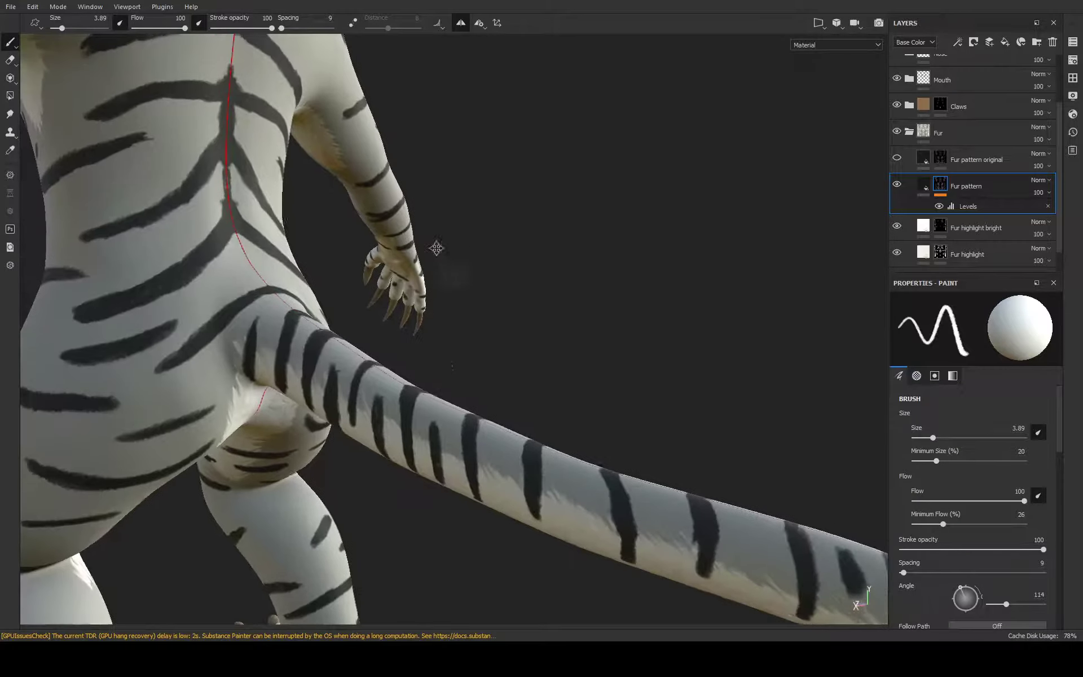
mouse_move(435, 244)
middle_mouse_down("alt")
mouse_move(564, 537)
mouse_move(631, 570)
middle_mouse_up("alt")
mouse_move(631, 570)
left_mouse_down("alt")
mouse_move(410, 245)
mouse_move(353, 367)
mouse_move(342, 358)
left_mouse_up("alt")
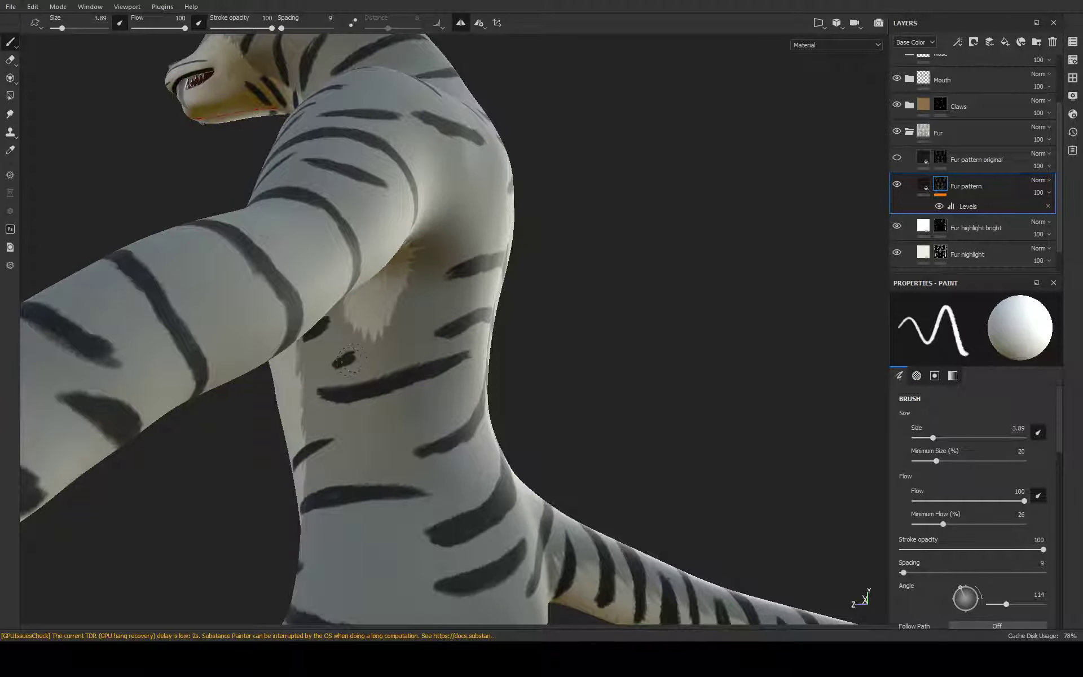
mouse_move(438, 230)
left_mouse_down("alt")
mouse_move(340, 386)
mouse_move(665, 416)
mouse_move(464, 415)
mouse_move(439, 389)
mouse_move(414, 404)
left_mouse_up("alt")
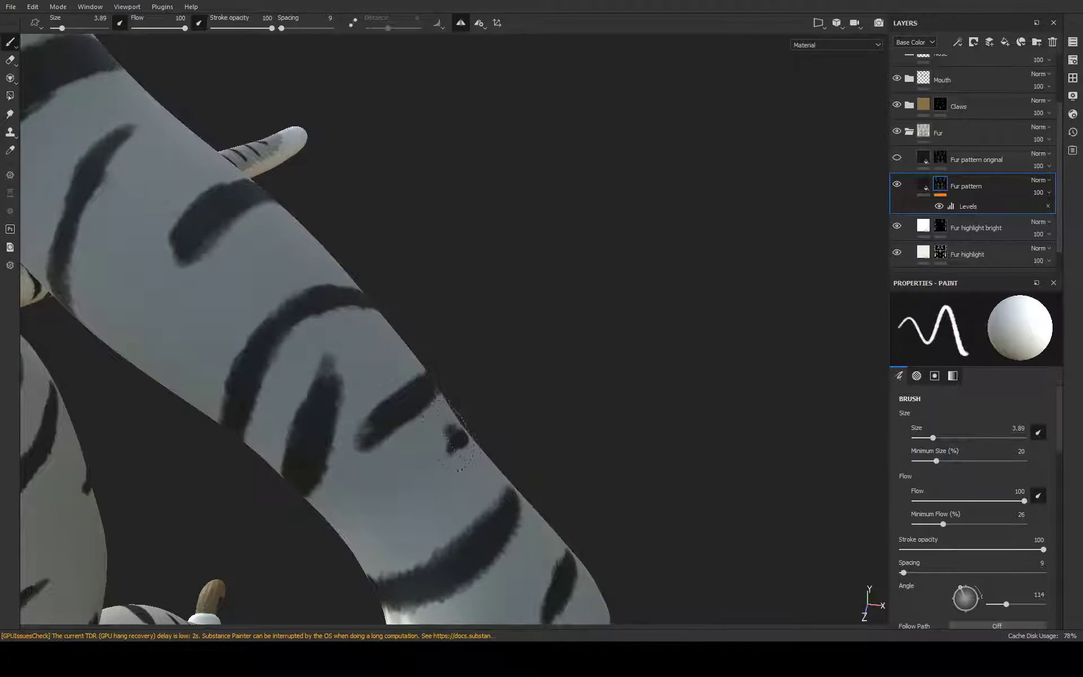
mouse_move(517, 203)
left_mouse_down("alt")
mouse_move(515, 155)
mouse_move(616, 11)
mouse_move(517, 162)
mouse_move(641, 83)
mouse_move(513, 249)
mouse_move(553, 256)
mouse_move(620, 330)
left_mouse_up("alt")
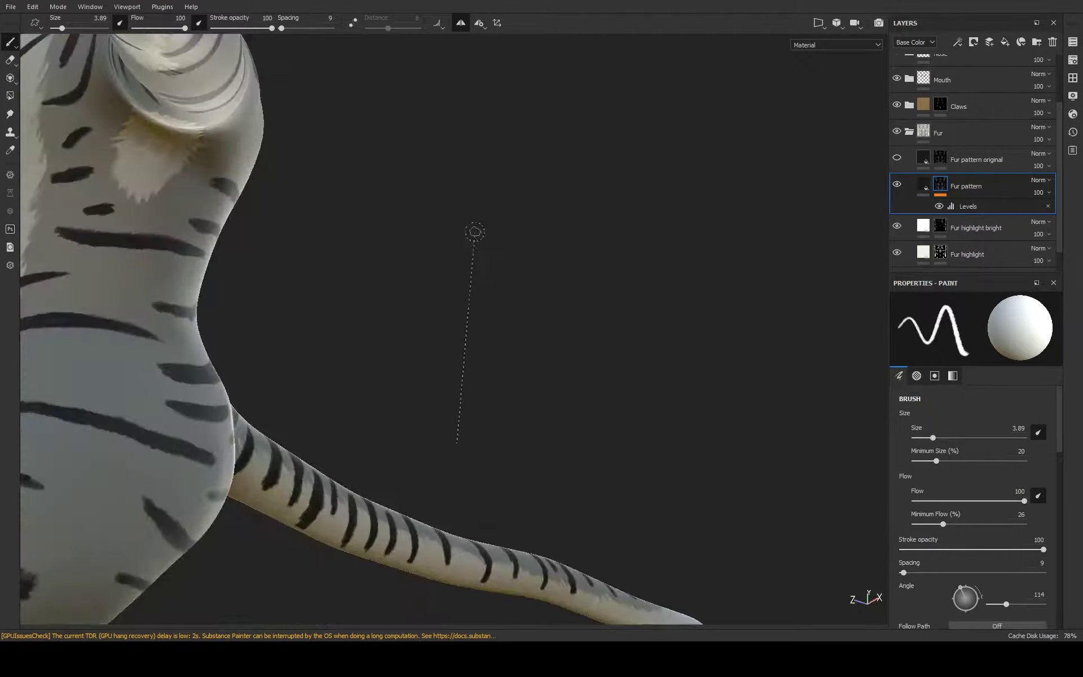
mouse_move(474, 235)
left_mouse_down("alt")
mouse_move(646, 327)
mouse_move(517, 160)
mouse_move(745, 259)
mouse_move(677, 226)
mouse_move(620, 170)
mouse_move(697, 68)
mouse_move(520, 297)
left_mouse_up("alt")
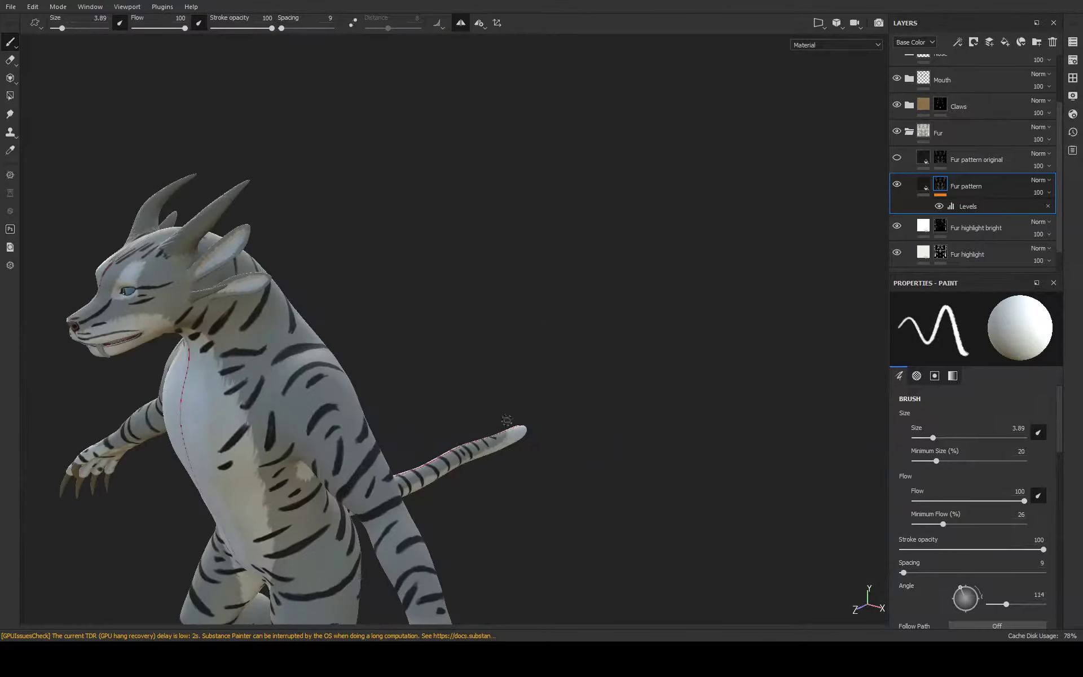
Open the Fur pattern's Levels effect, test a lower white point, then restore it to 1
left_click_drag(507, 426, 524, 502, "alt")
scroll(533, 361, "up", 3)
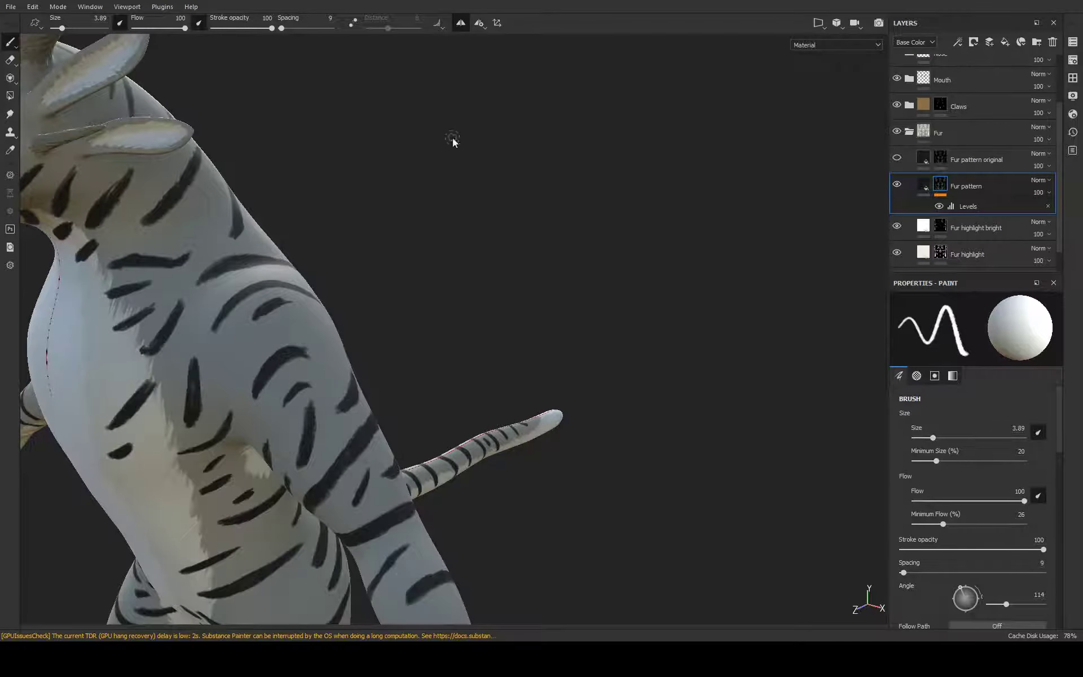
mouse_move(452, 141)
left_mouse_down("alt")
mouse_move(597, 186)
mouse_move(553, 188)
left_mouse_up("alt")
mouse_move(372, 273)
left_mouse_down("alt")
mouse_move(414, 307)
mouse_move(662, 253)
left_mouse_up("alt")
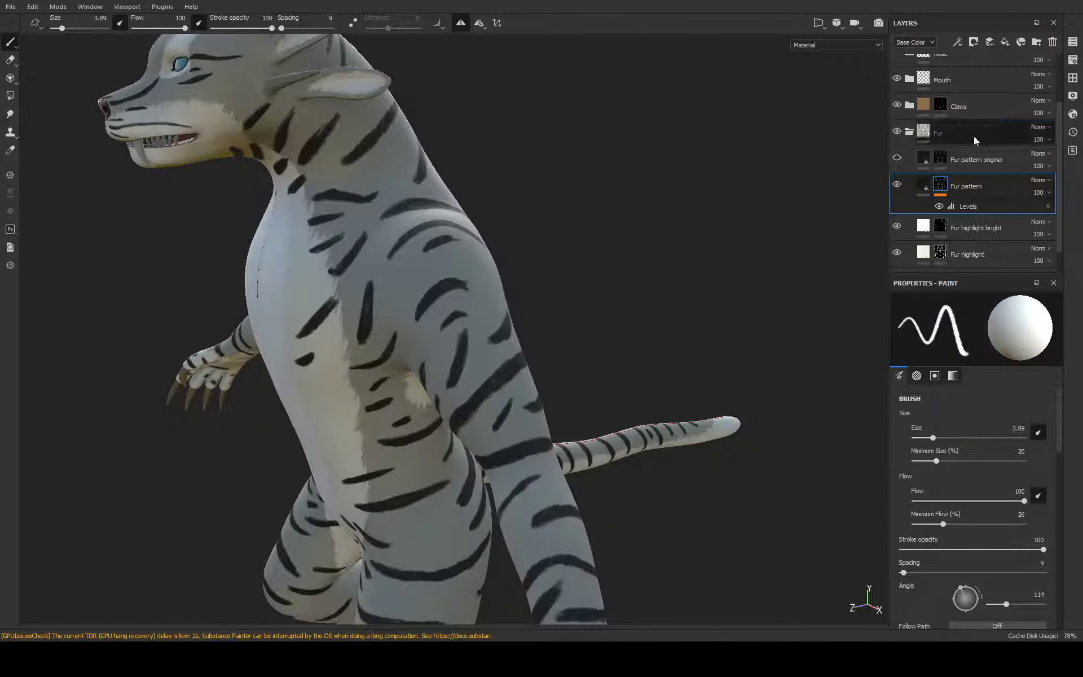
left_click(962, 207)
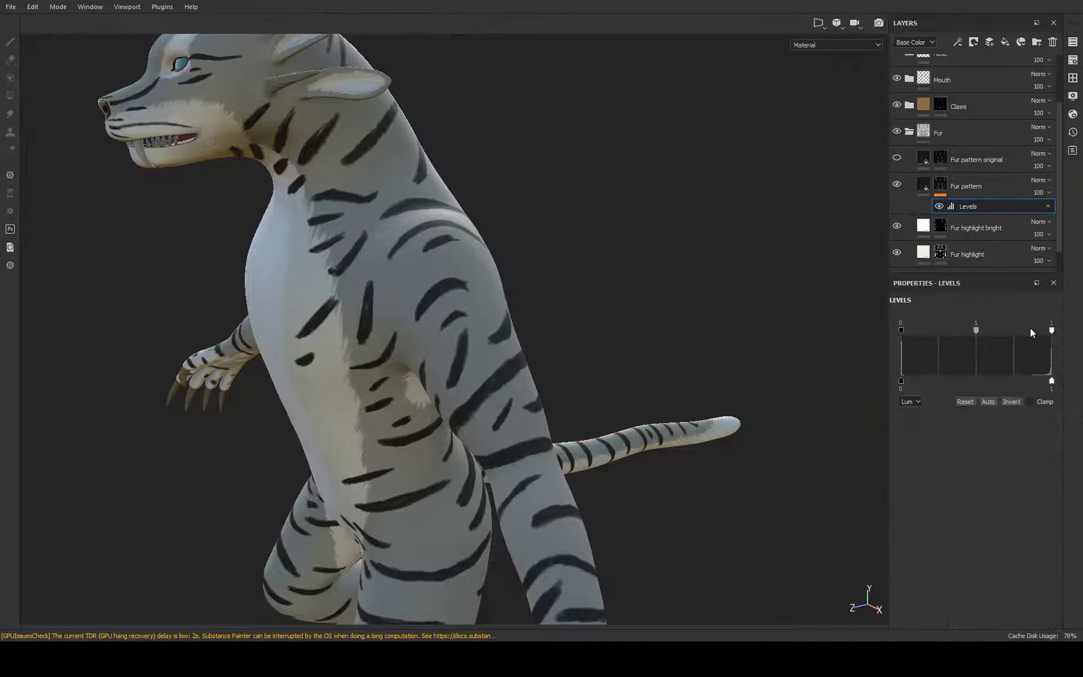
mouse_move(1052, 330)
left_mouse_down()
mouse_move(964, 331)
mouse_move(1012, 330)
left_mouse_up()
scroll(519, 294, "up", 3)
scroll(520, 294, "up", 1)
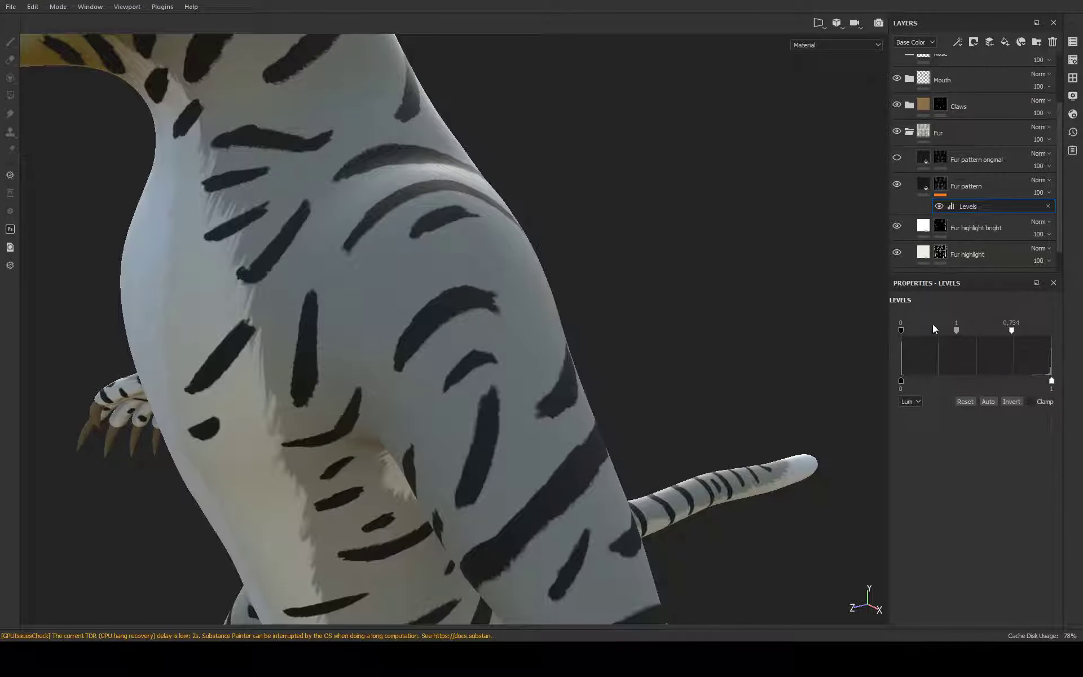
left_click_drag(1014, 330, 1080, 338)
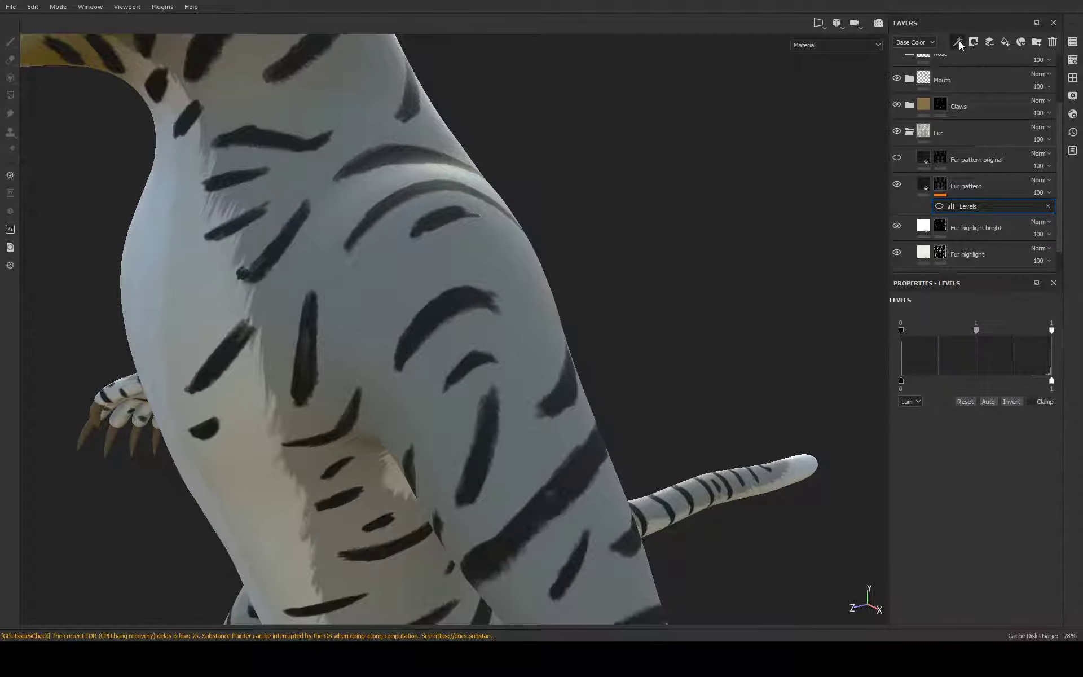
Add a filter effect to Fur pattern, choose Histogram Scan, and set Position to 0.69
right_click(974, 133)
left_click(984, 158)
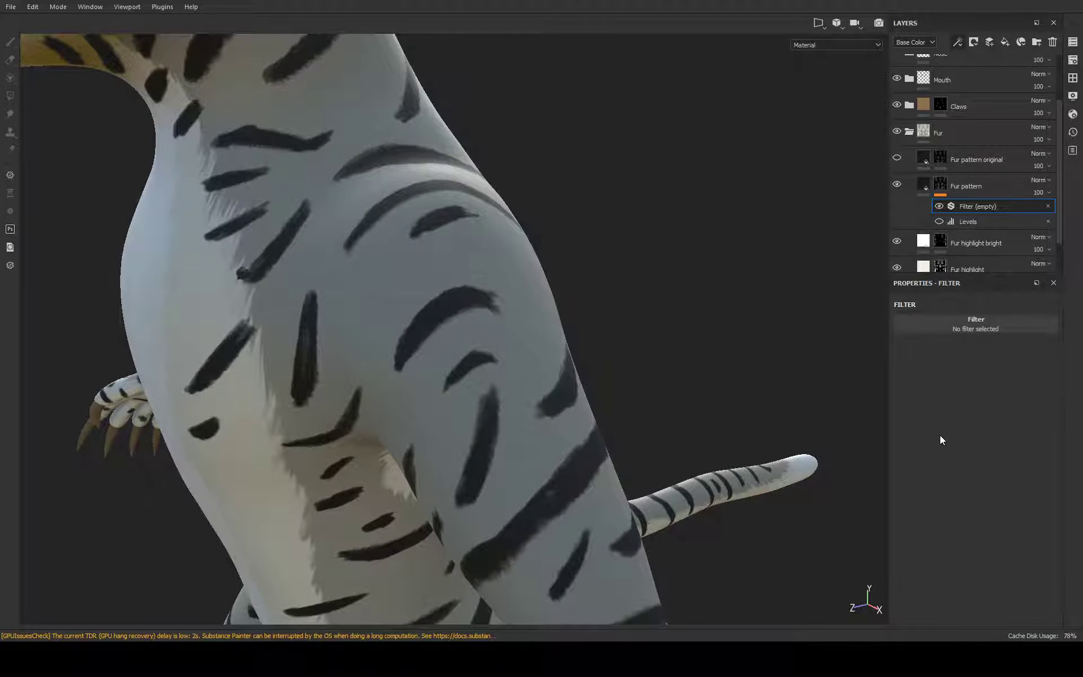
left_click(943, 380)
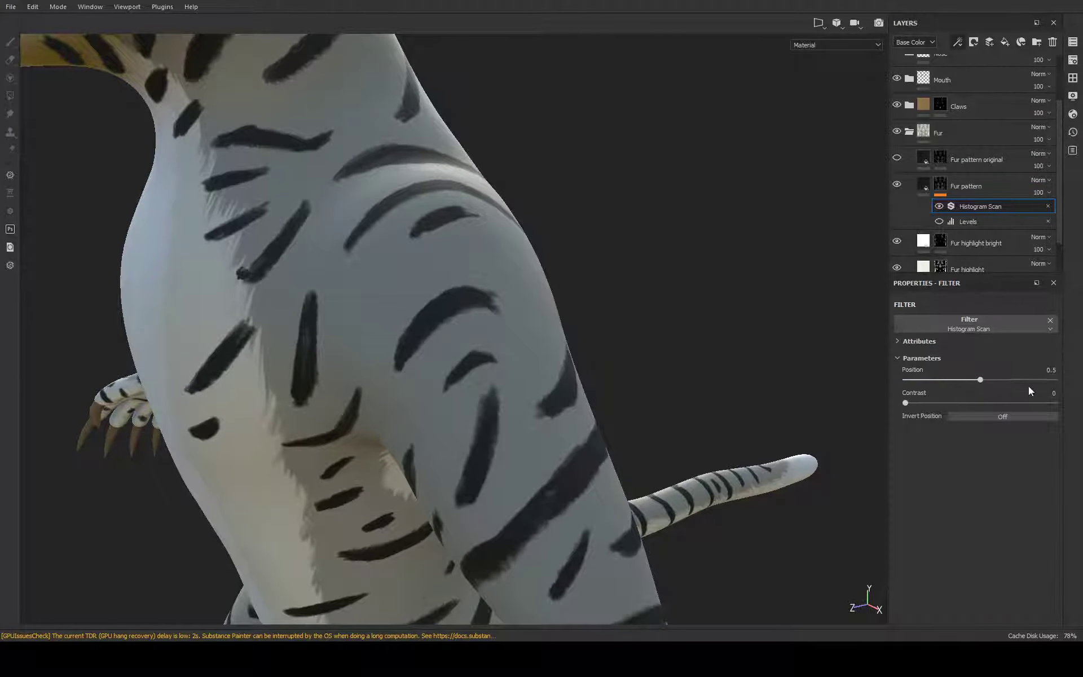
left_click_drag(980, 380, 1001, 374)
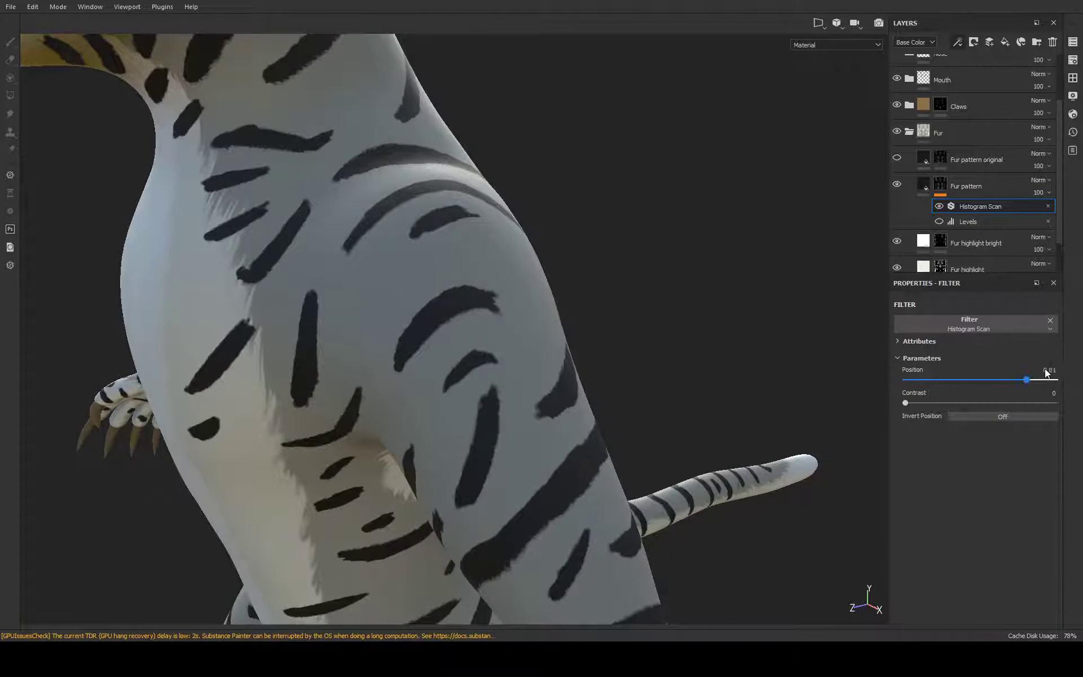
left_click_drag(1045, 370, 1008, 370)
Review the model from a new angle and save the project with Ctrl+S
scroll(569, 229, "down", 3)
scroll(570, 229, "down", 2)
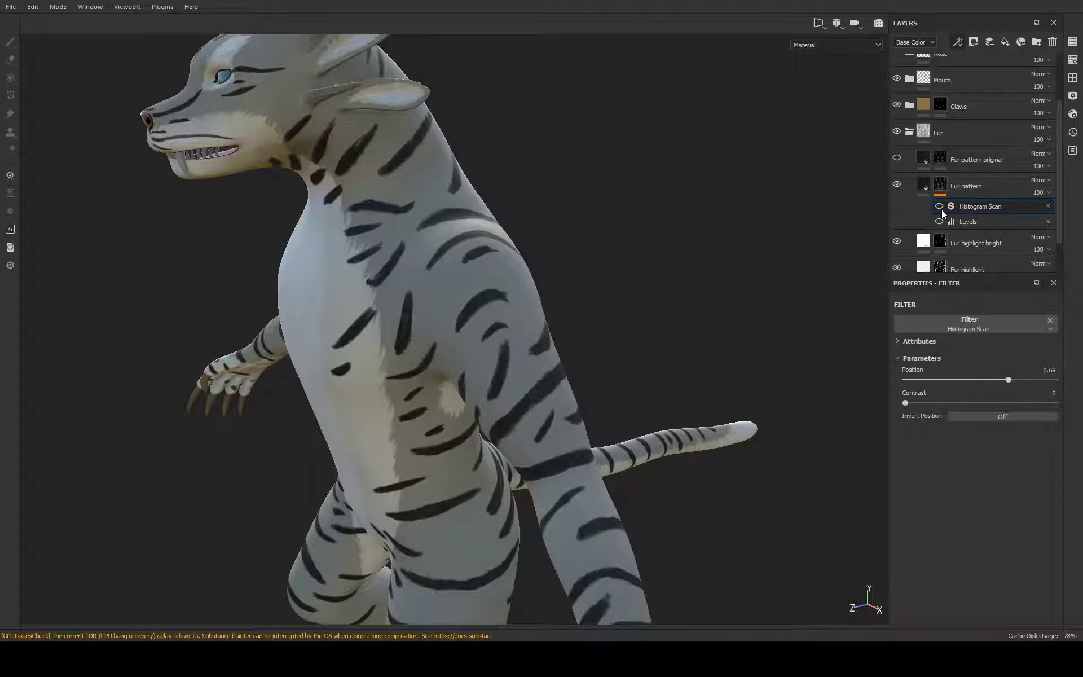
scroll(681, 239, "up", 2)
scroll(681, 240, "up", 1)
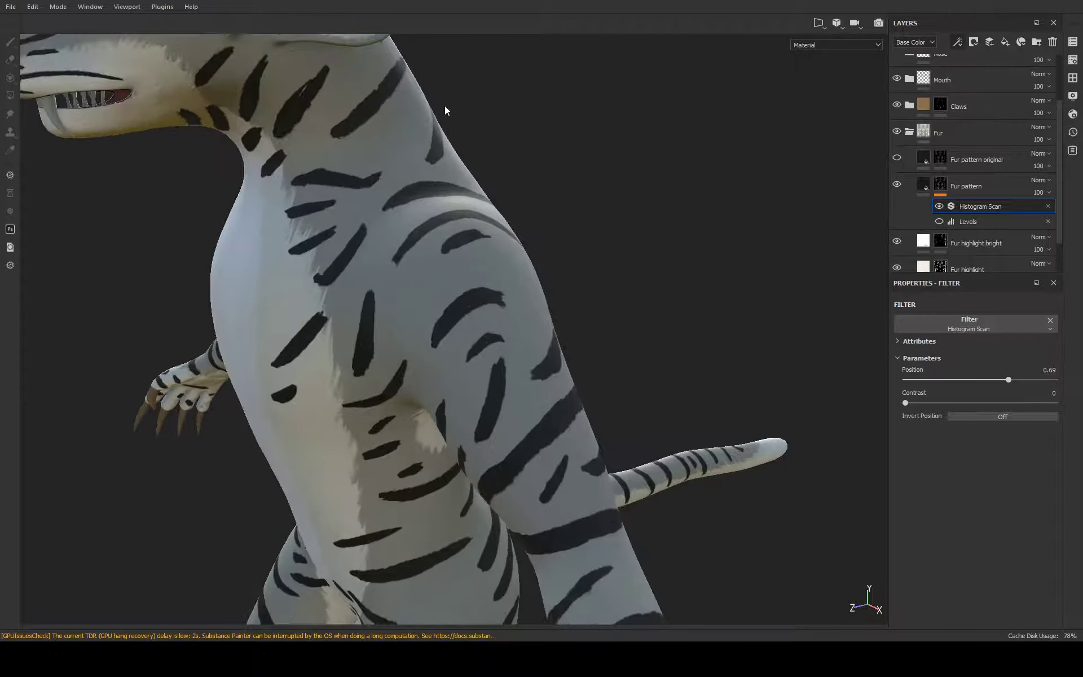
left_click_drag(596, 152, 638, 148, "alt")
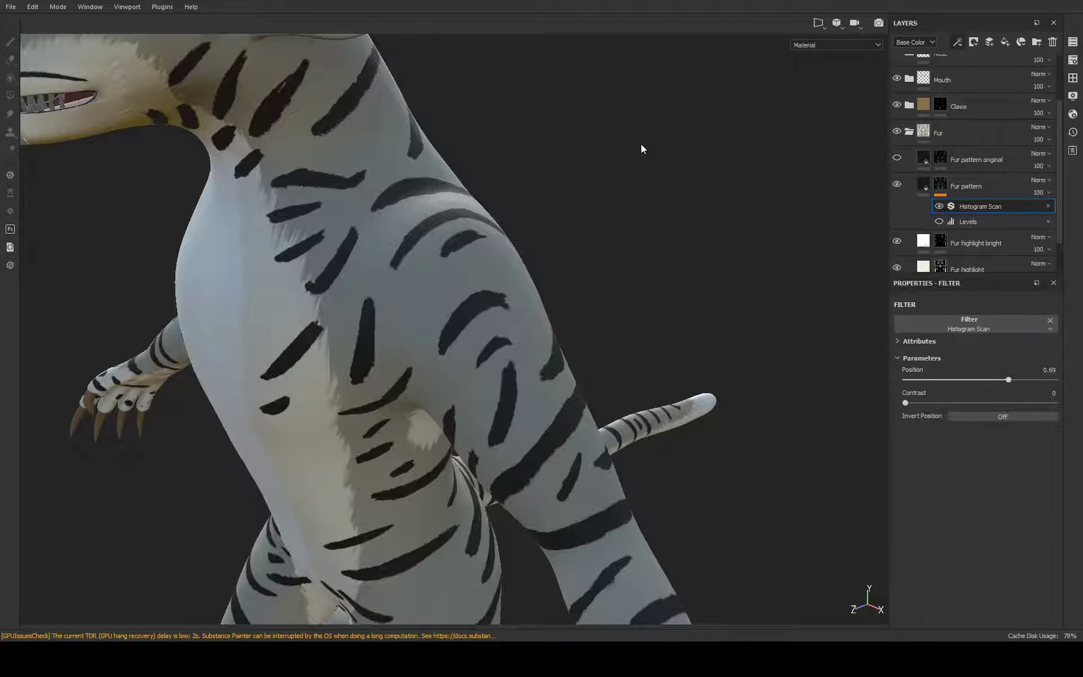
key("ctrl+s")
Bring the head into view and hide the Claws layer
middle_click_drag(362, 306, 525, 411)
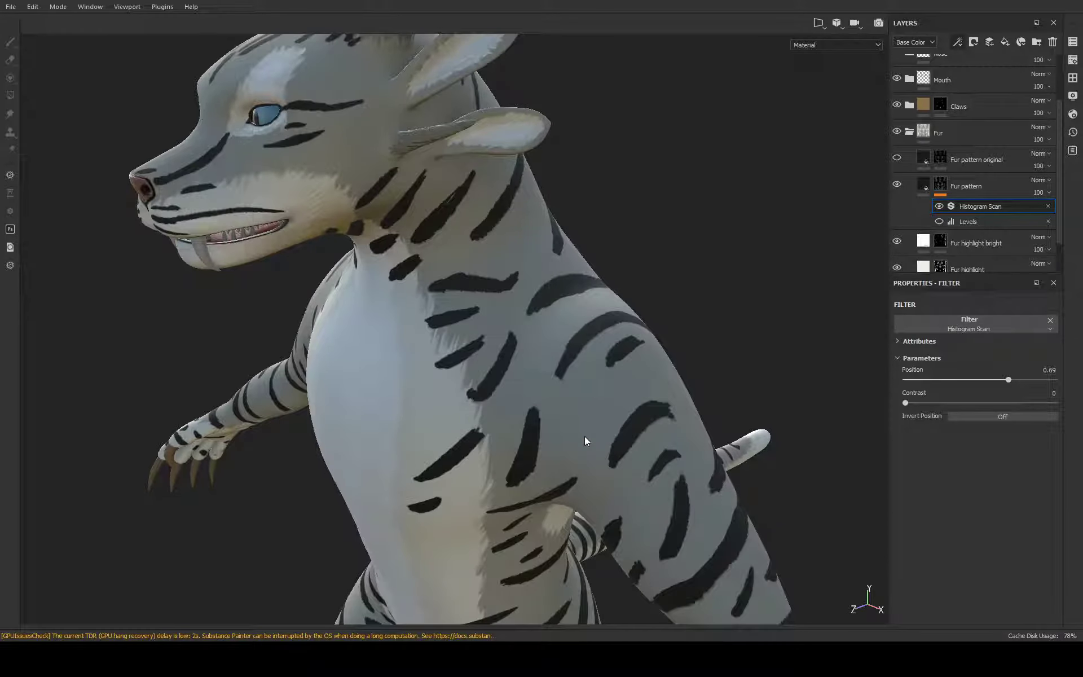
left_click(893, 104)
scroll(892, 103, "up", 2)
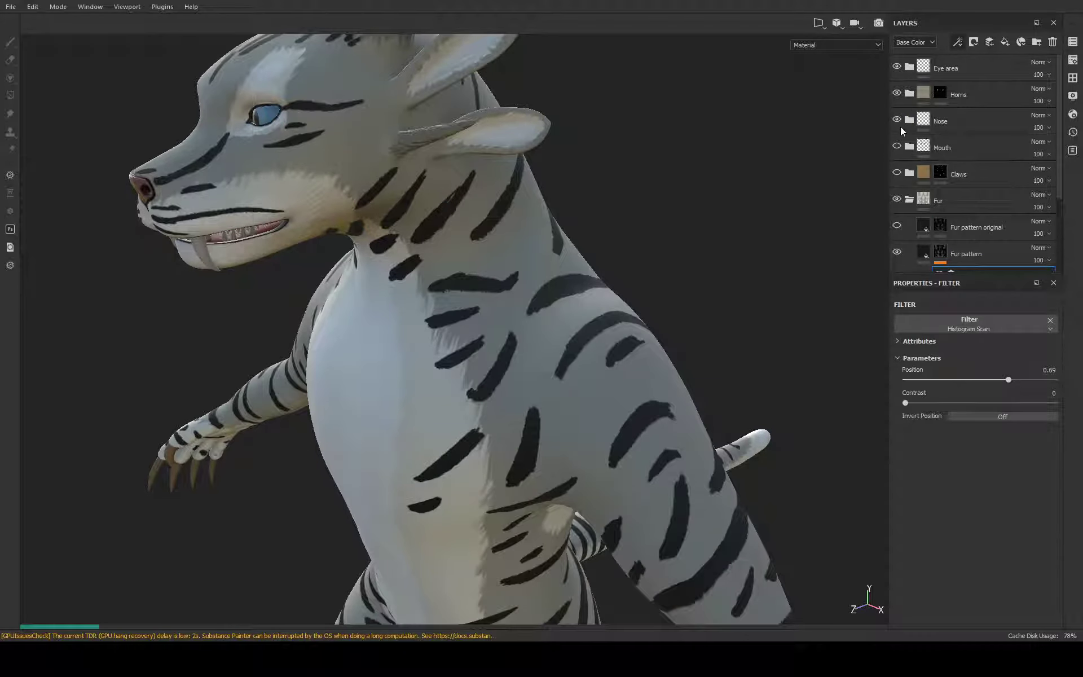
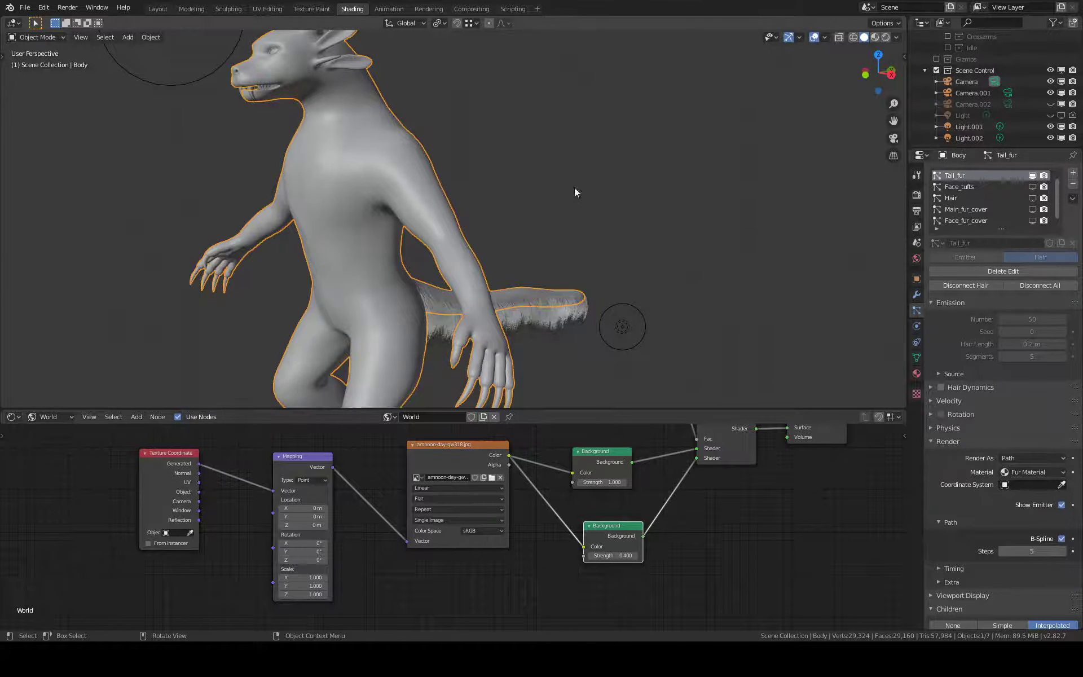
Switch the viewport to Rendered shading and orbit and zoom in on the furry tail
middle_click_drag(577, 231, 422, 213)
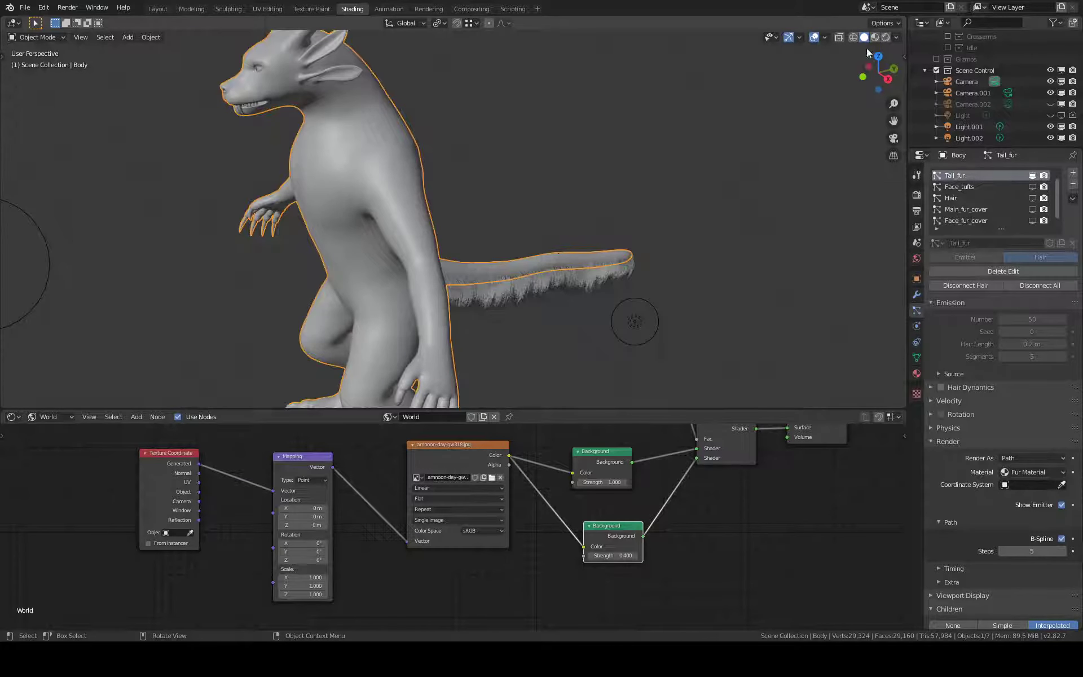
left_click(888, 37)
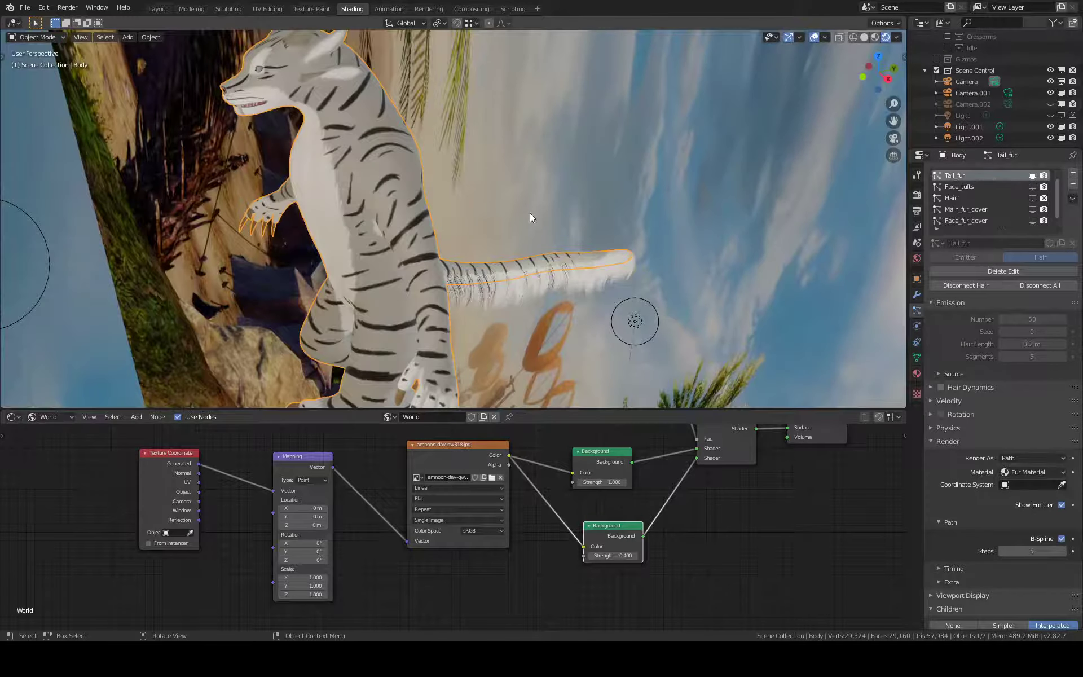
middle_click_drag(530, 214, 627, 269)
scroll(634, 257, "up", 3)
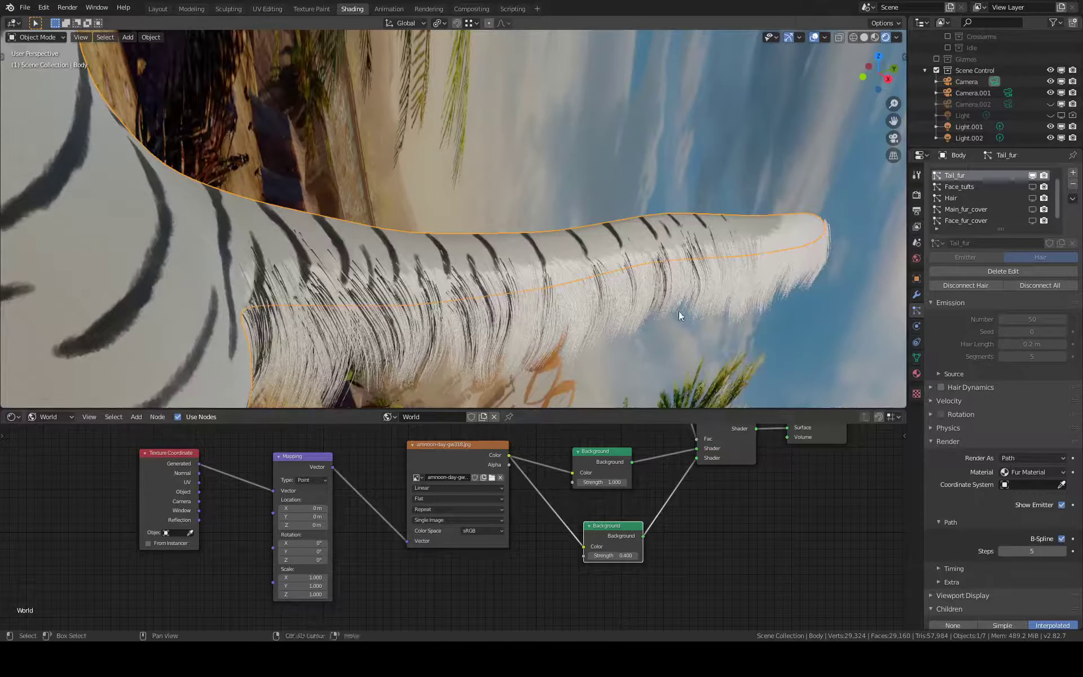
scroll(679, 310, "down", 3)
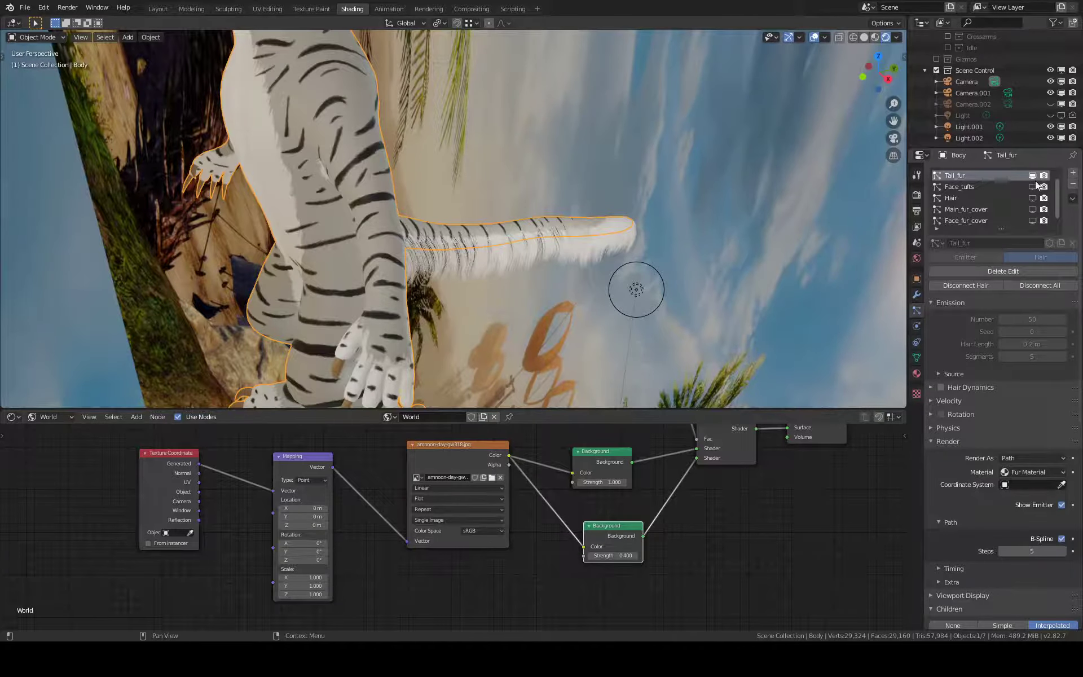
scroll(532, 190, "up", 3)
mouse_move(574, 186)
middle_mouse_down()
mouse_move(510, 179)
mouse_move(735, 192)
mouse_move(623, 167)
mouse_move(641, 157)
middle_mouse_up()
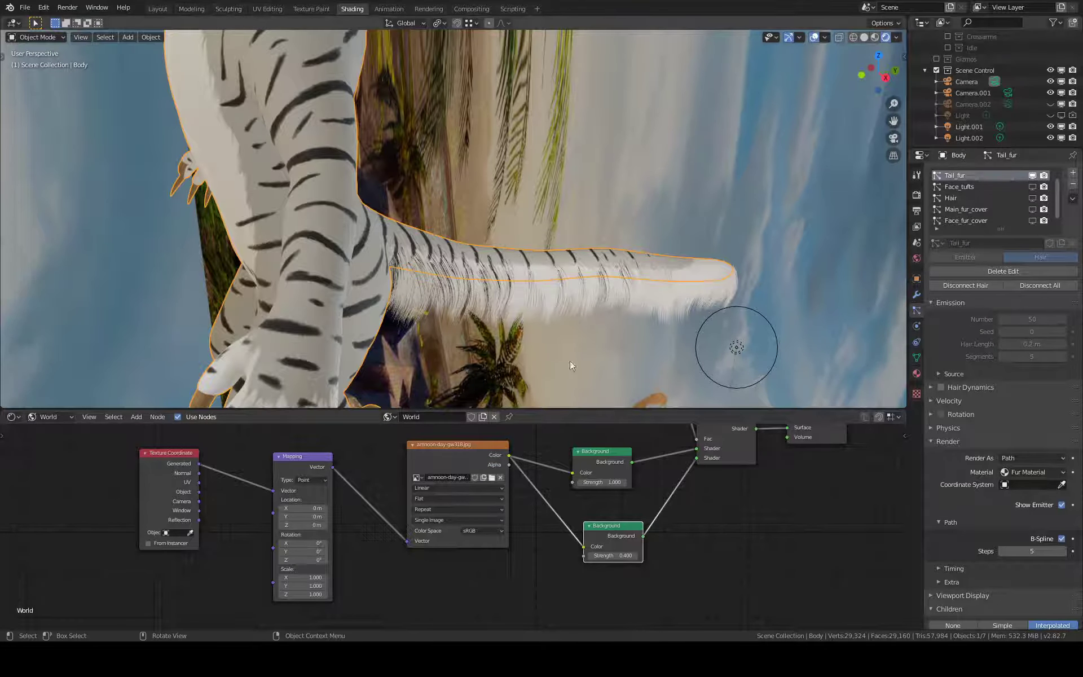
Drag the node editor border down to enlarge the 3D view, then browse editor types and workspaces
left_click_drag(567, 410, 567, 524)
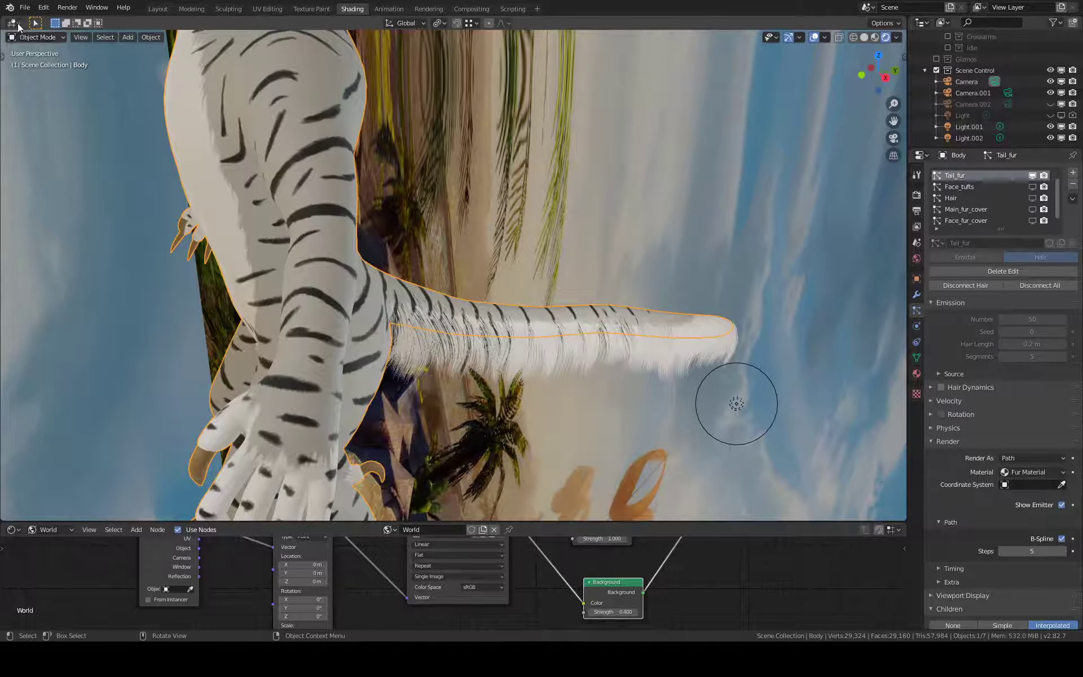
left_click(17, 24)
left_click(536, 9)
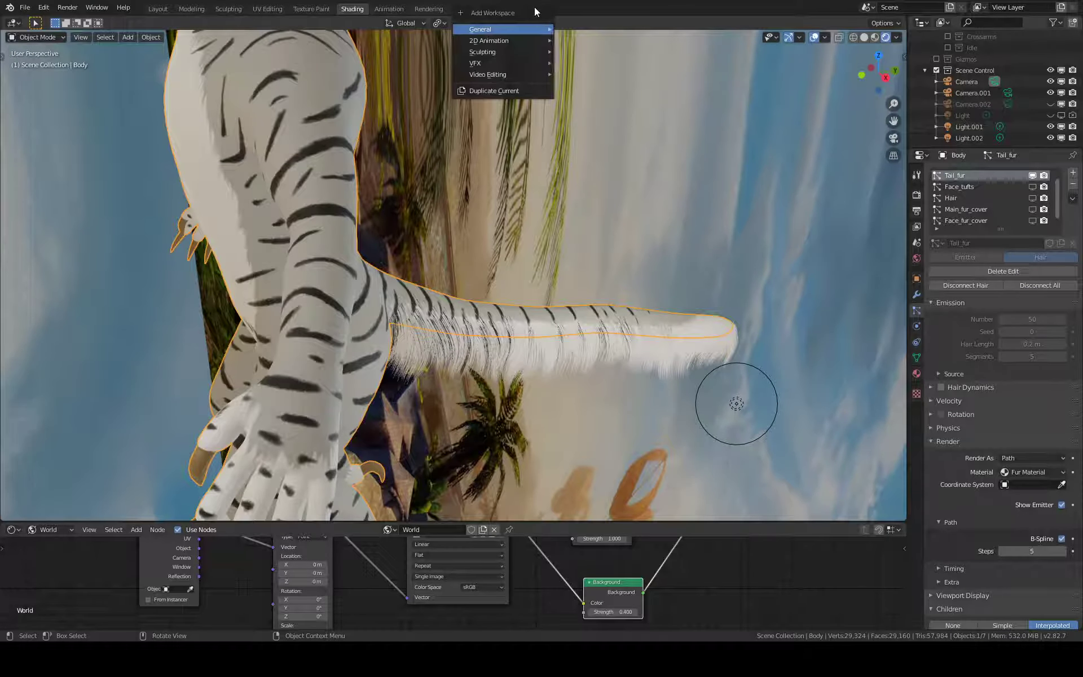
left_click(13, 23)
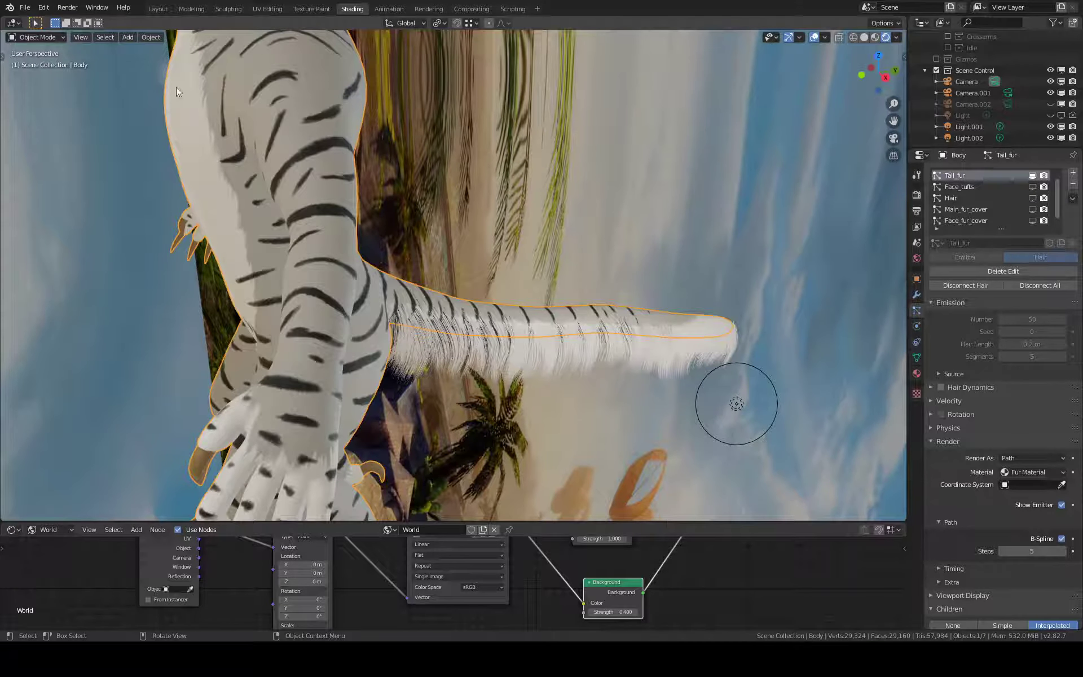
Switch to the Layout workspace and turn the viewport into an Image Editor to browse loaded images
left_click(161, 9)
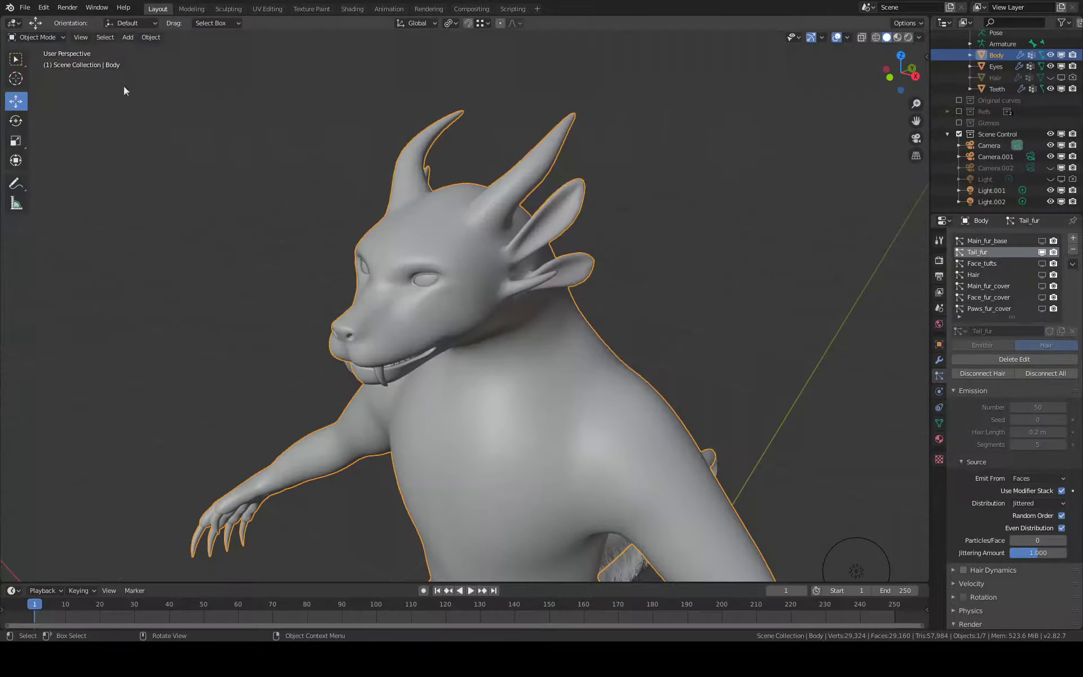
left_click(13, 23)
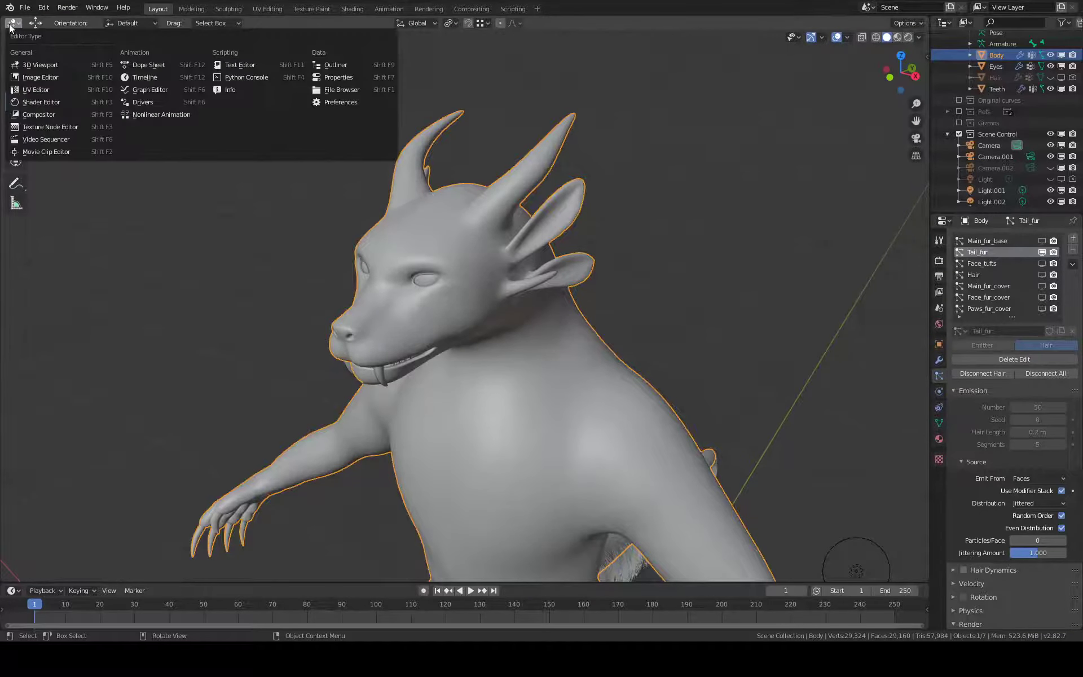
left_click(59, 79)
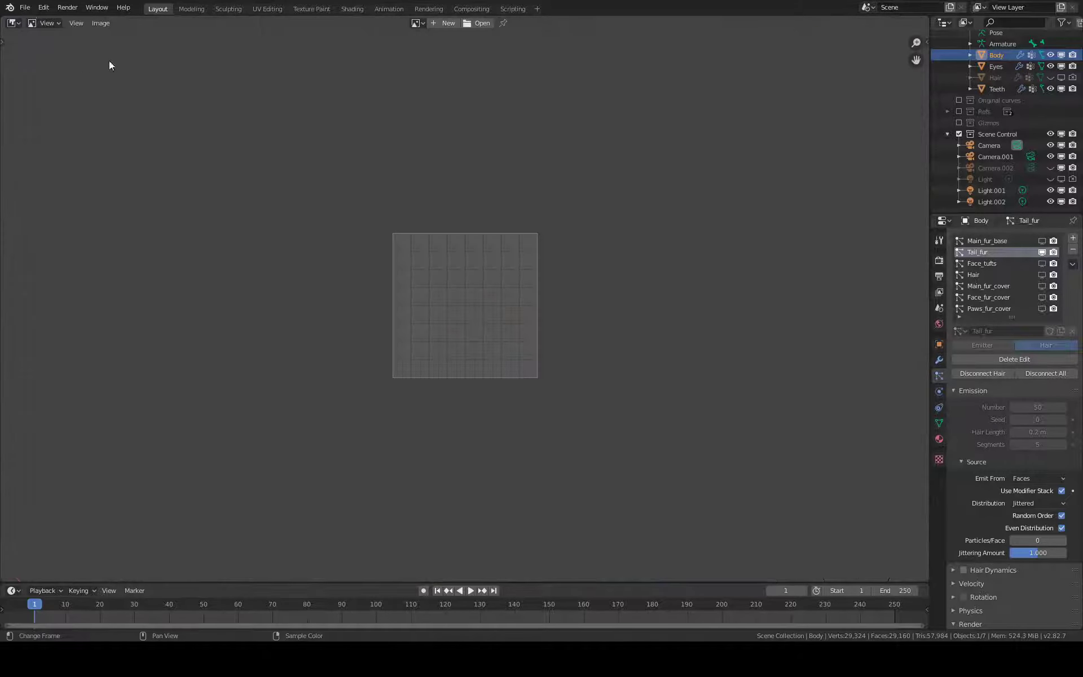
left_click(32, 24)
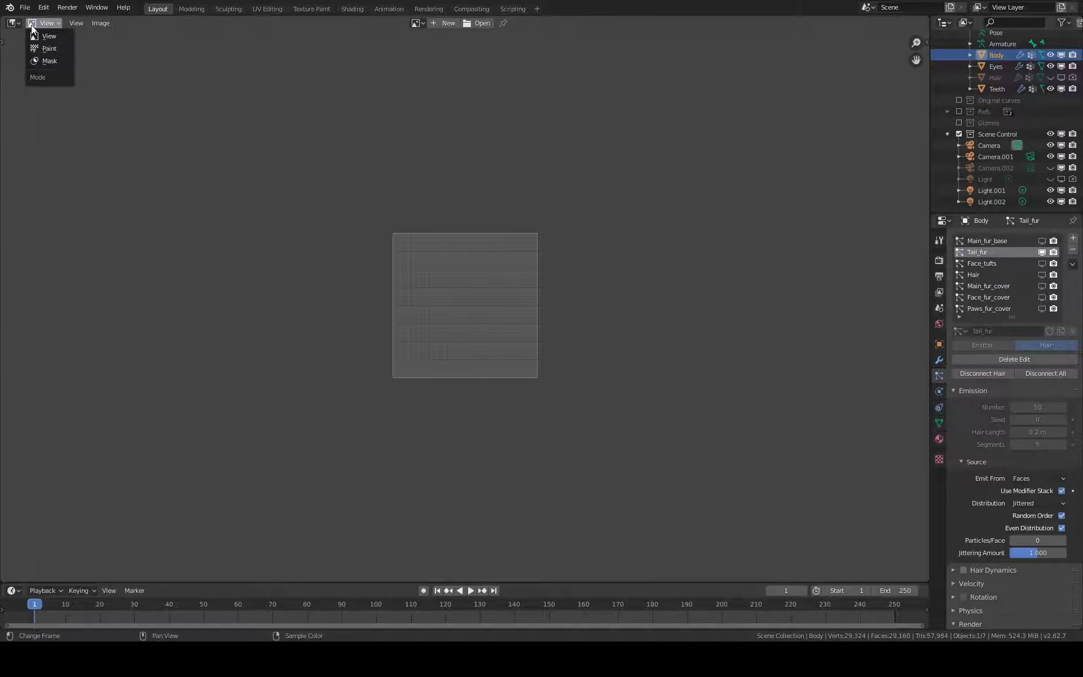
left_click(417, 23)
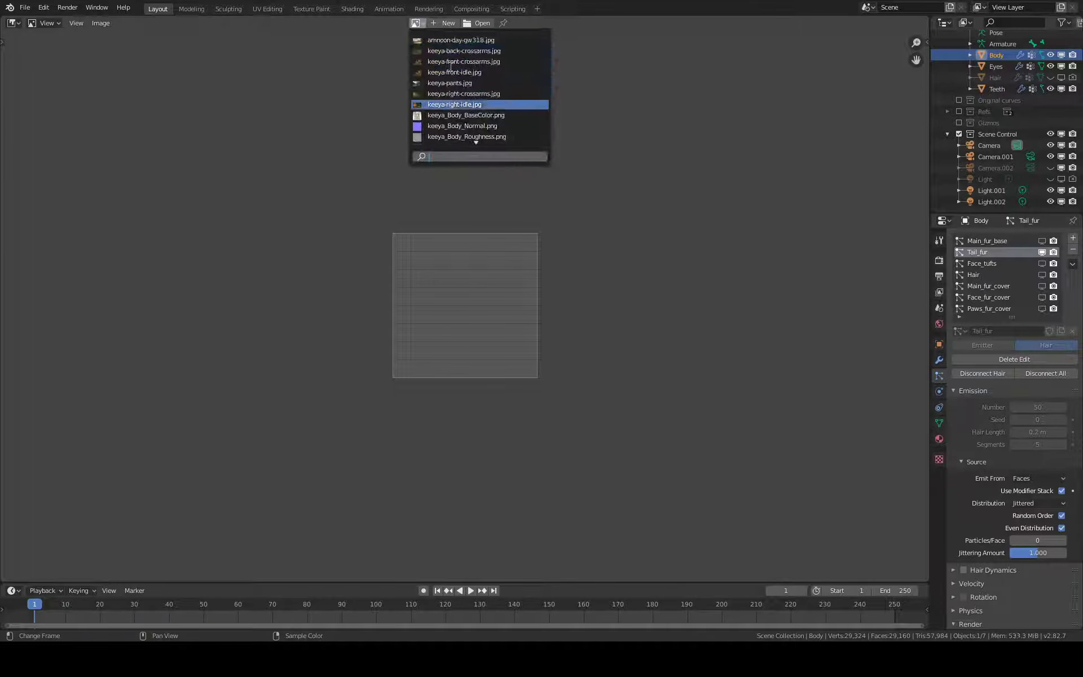
scroll(459, 69, "down", 3)
scroll(459, 68, "down", 2)
scroll(459, 68, "up", 2)
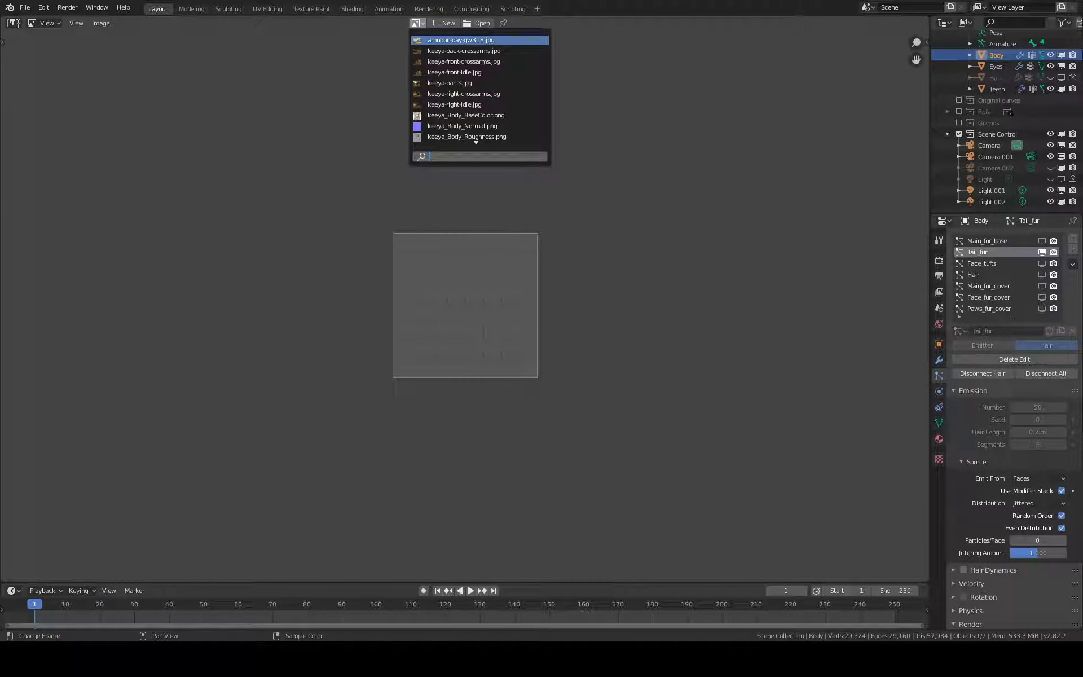
Return the viewport to the 3D Viewport and save keeya.blend
left_click(14, 22)
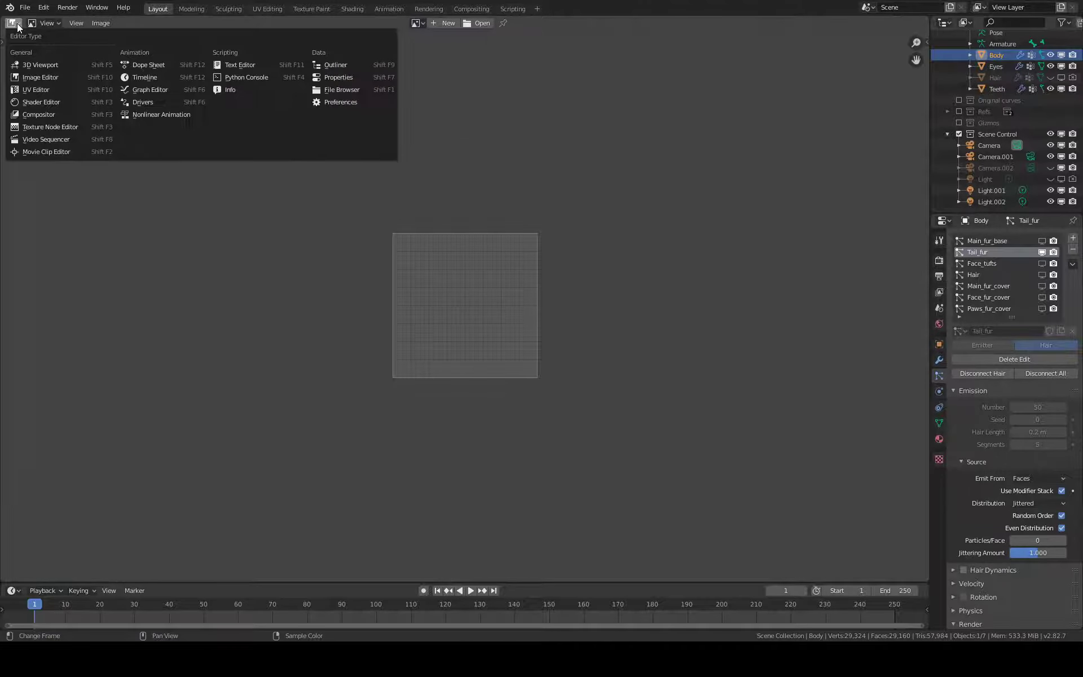
left_click(17, 64)
scroll(299, 158, "down", 4)
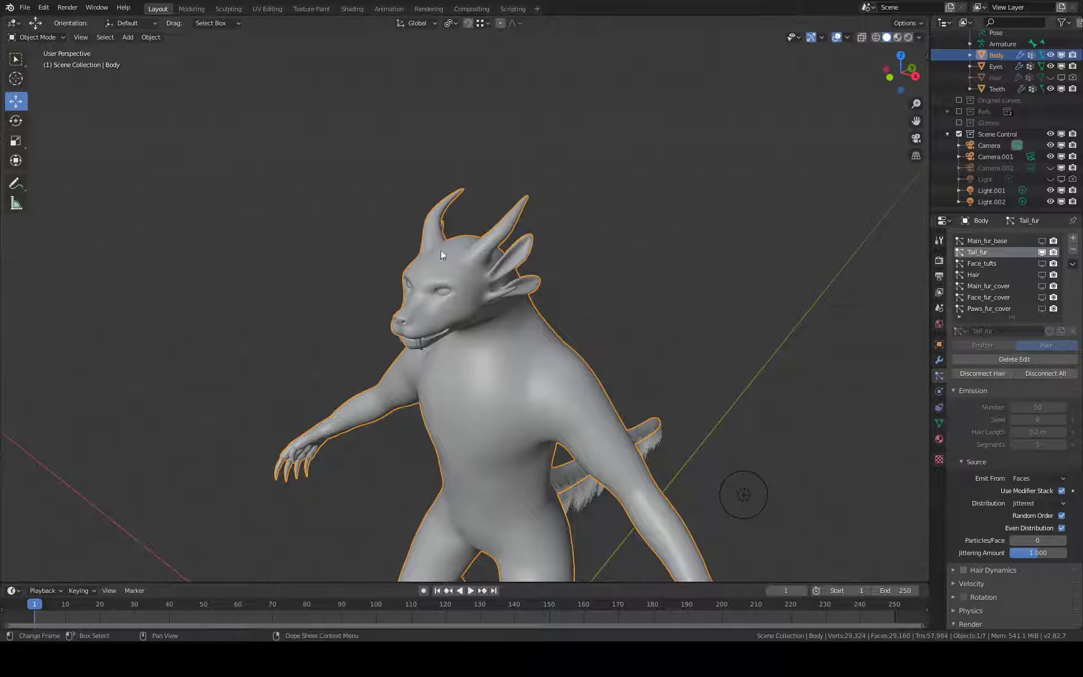
key("ctrl+s")
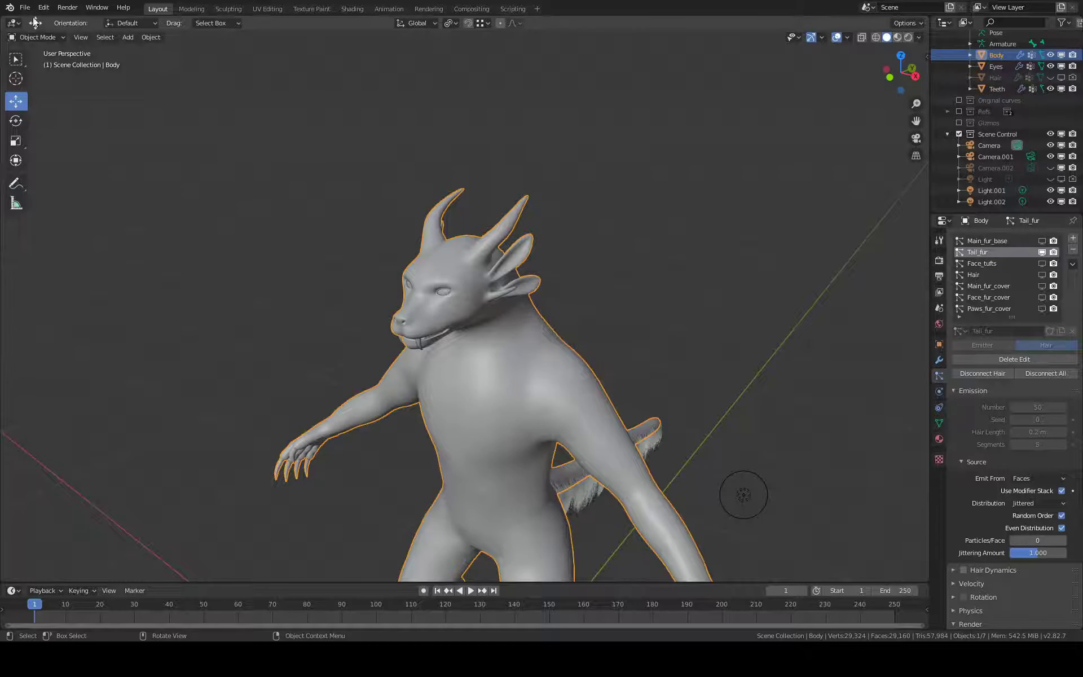
left_click(13, 23)
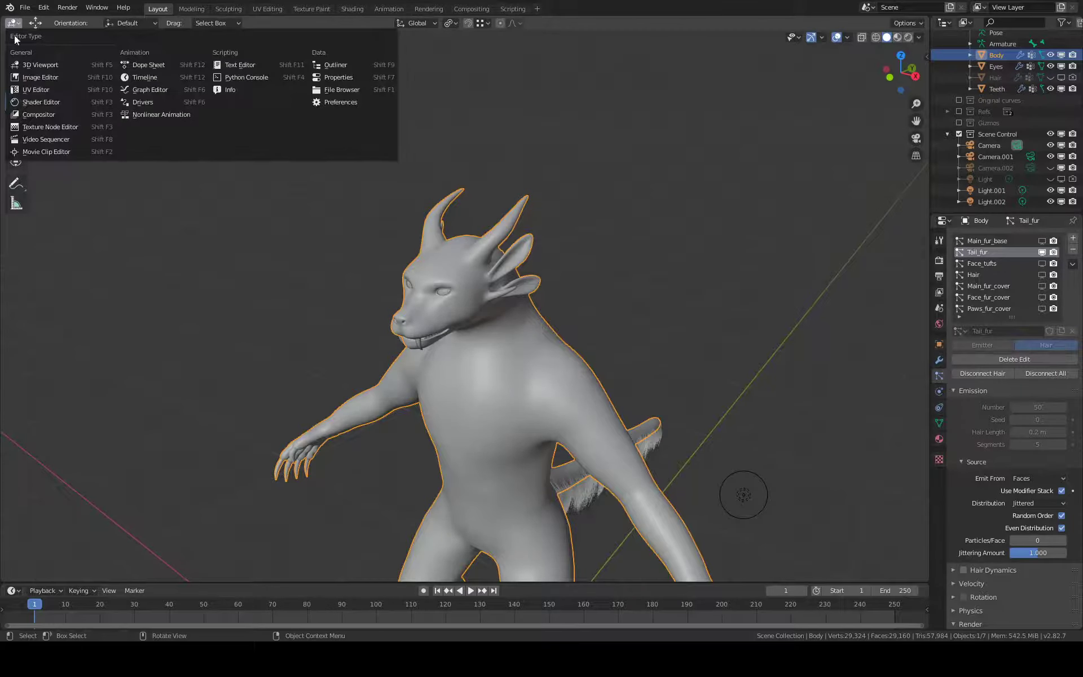
left_click(39, 77)
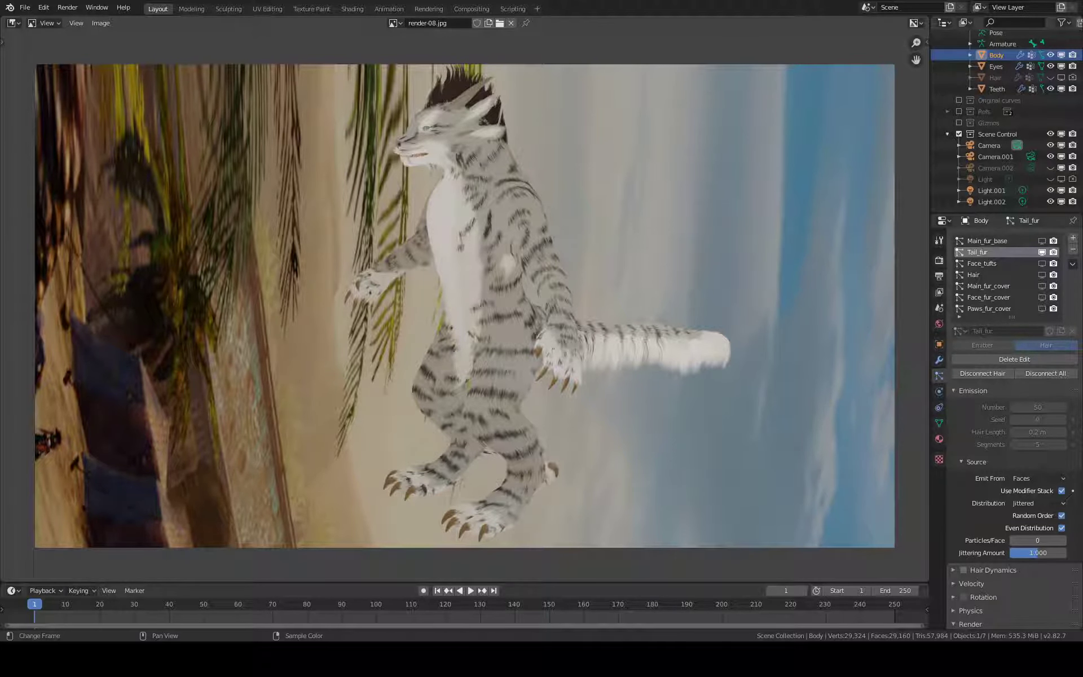
scroll(586, 378, "up", 5)
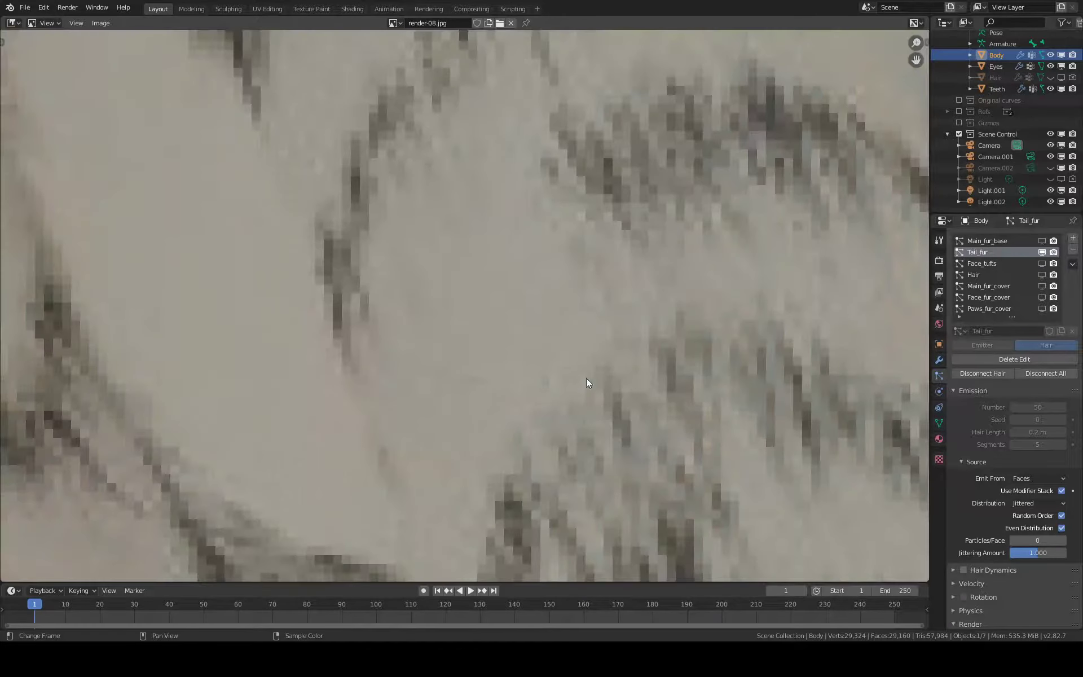
scroll(719, 371, "down", 3)
scroll(680, 359, "down", 2)
scroll(680, 359, "down", 2)
scroll(546, 320, "up", 5)
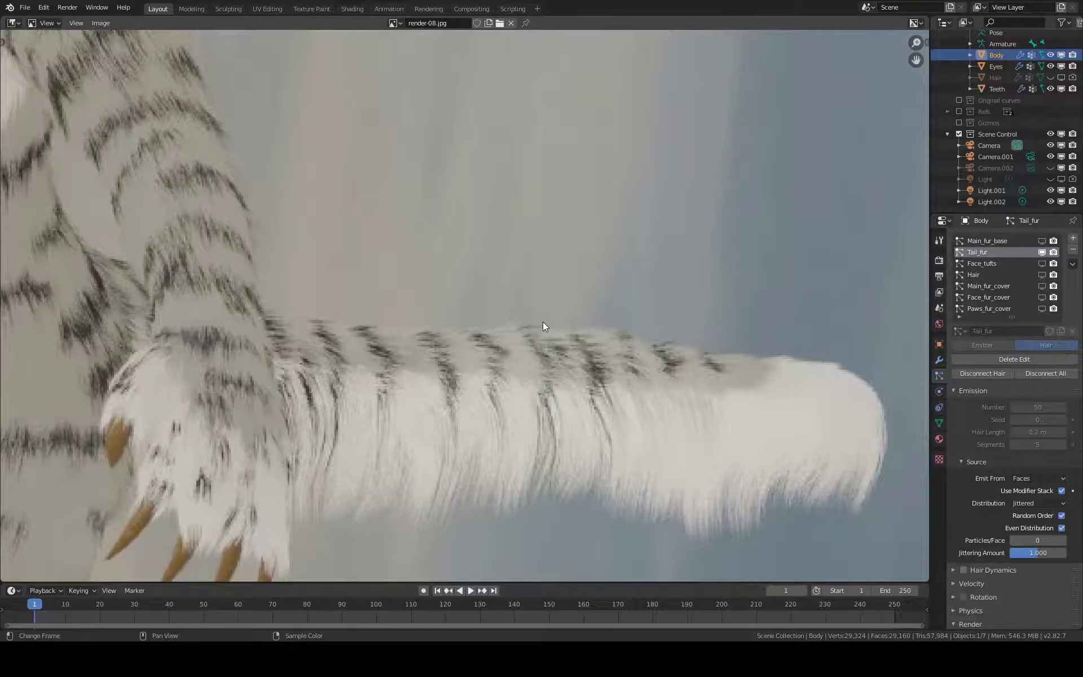
scroll(542, 322, "down", 4)
middle_click_drag(354, 266, 473, 301)
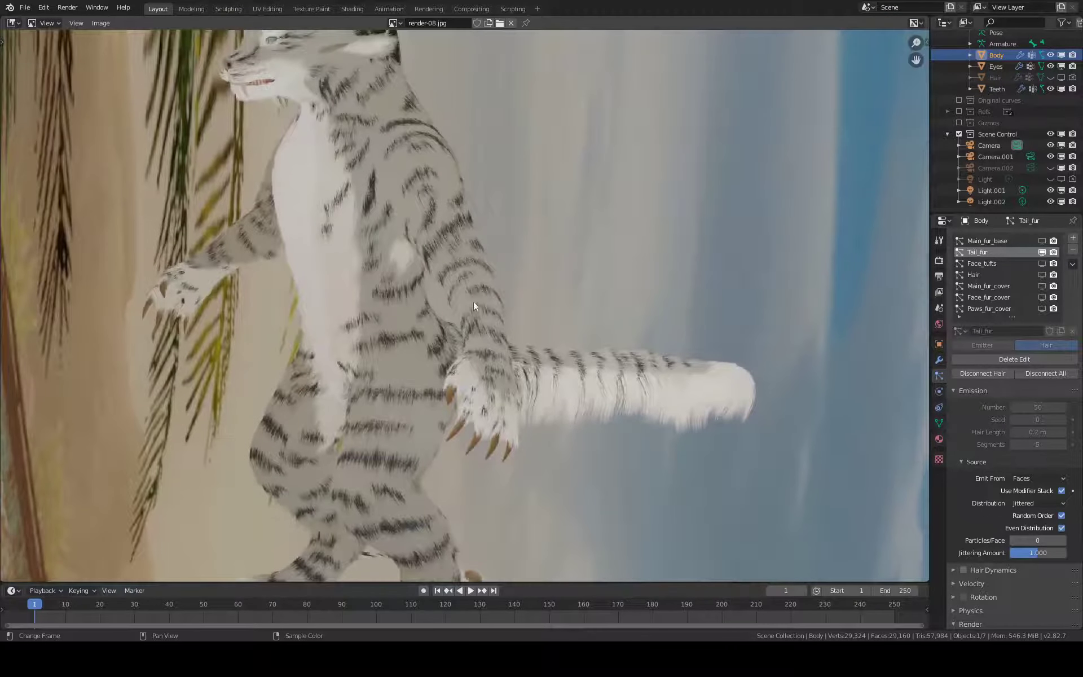
left_click(19, 22)
Restore the 3D View, set Rendered shading, and orbit and zoom around the tiger's tail
left_click(16, 68)
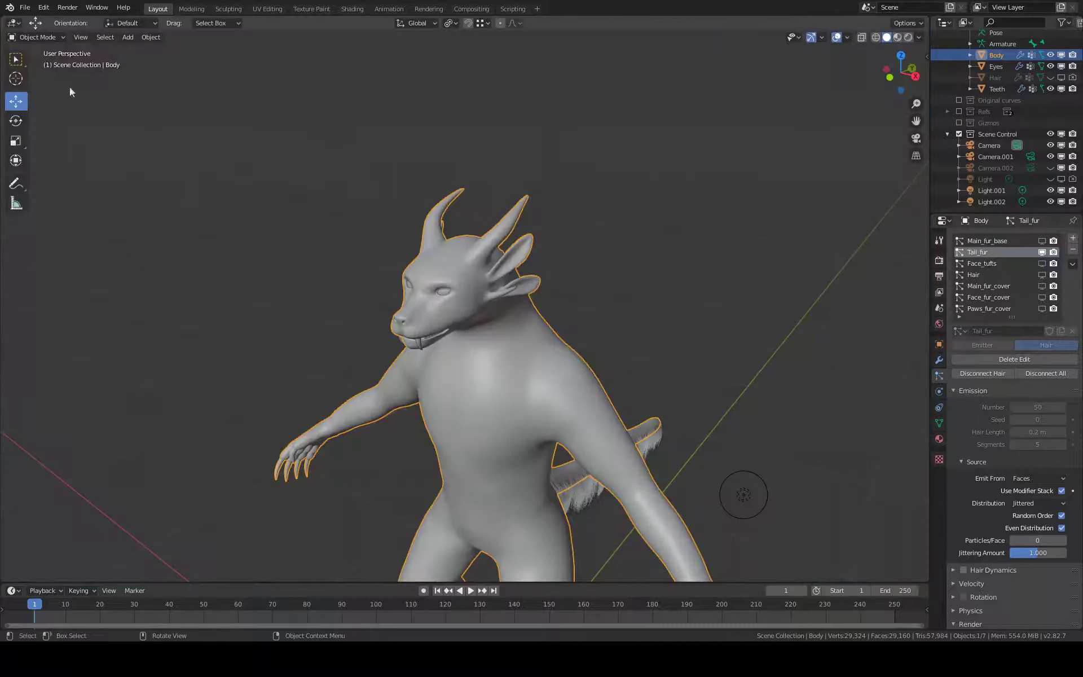
middle_click_drag(479, 300, 485, 250)
scroll(485, 251, "down", 3)
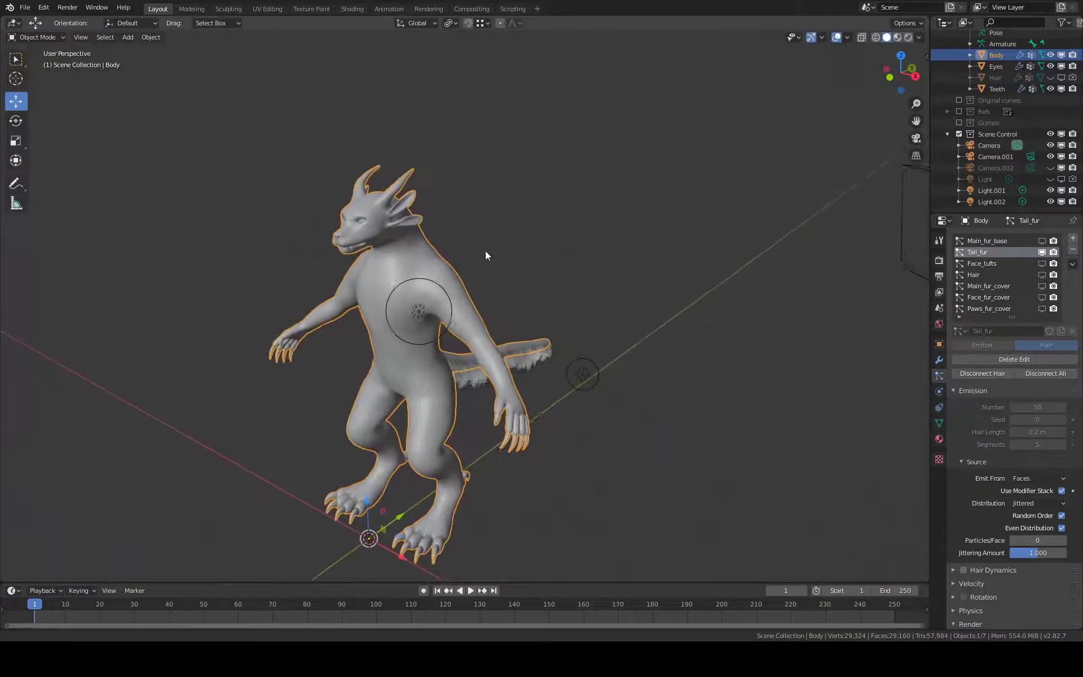
left_click(908, 37)
mouse_move(595, 306)
middle_mouse_down()
mouse_move(493, 304)
mouse_move(449, 293)
mouse_move(452, 273)
middle_mouse_up()
scroll(449, 293, "up", 4)
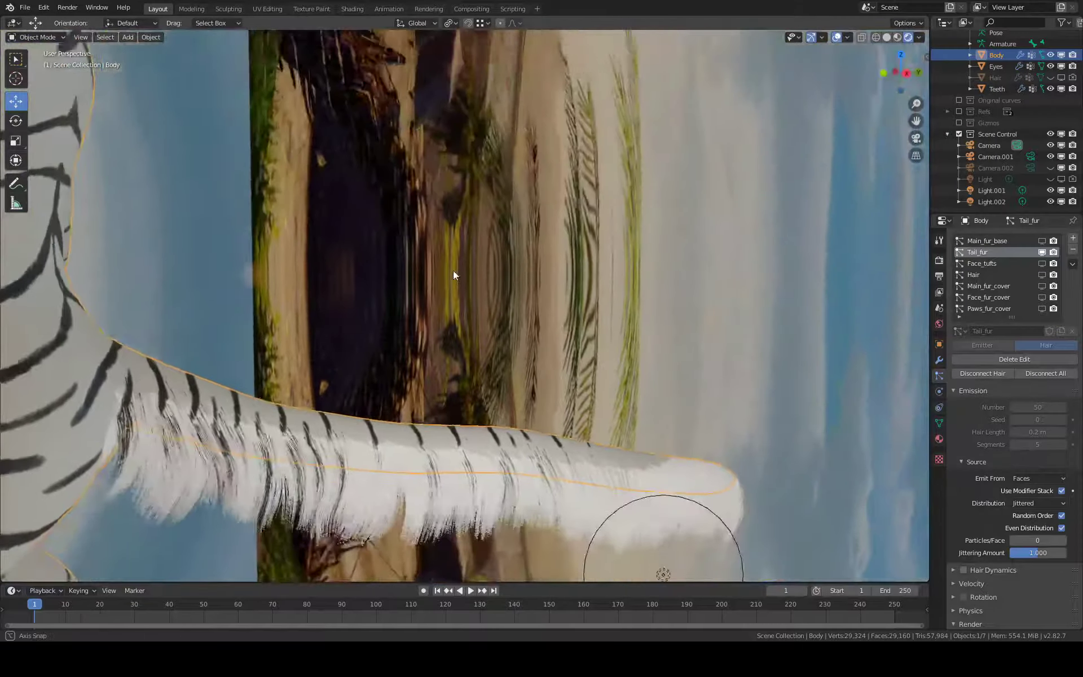
scroll(483, 402, "down", 3)
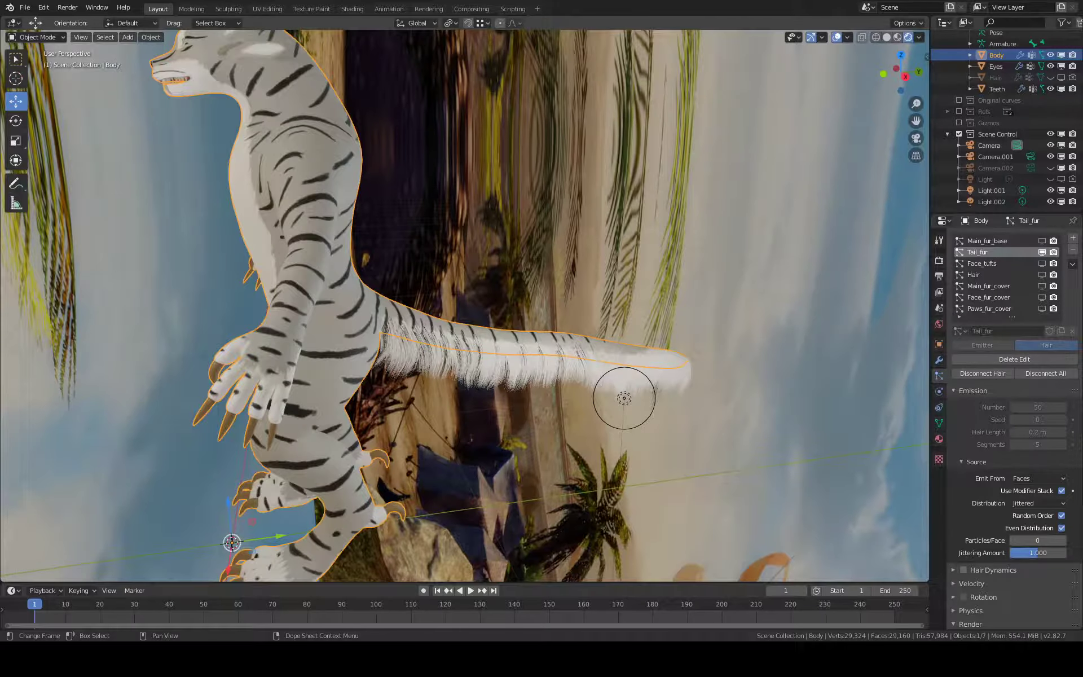
middle_click_drag(624, 398, 610, 396)
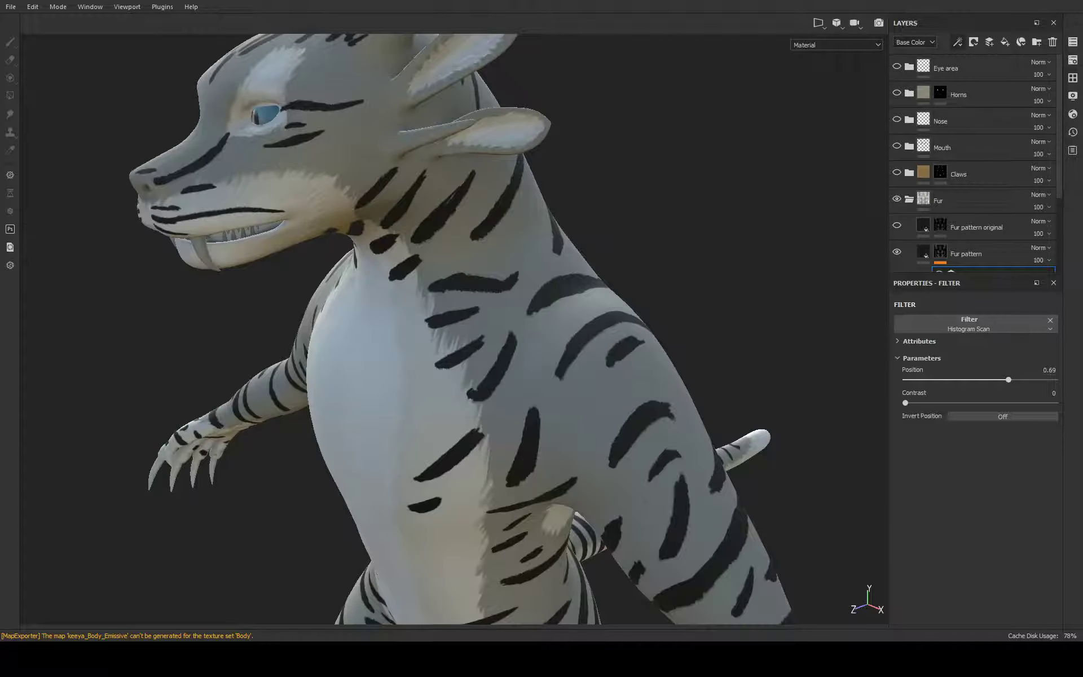
Rotate the view and lighting, and toggle visibility of the Claws, Mouth, Nose, Horns and Eye area layers
mouse_move(545, 377)
left_mouse_down("alt")
mouse_move(581, 358)
mouse_move(503, 242)
left_mouse_up("alt")
right_click_drag(503, 238, 538, 232, "shift")
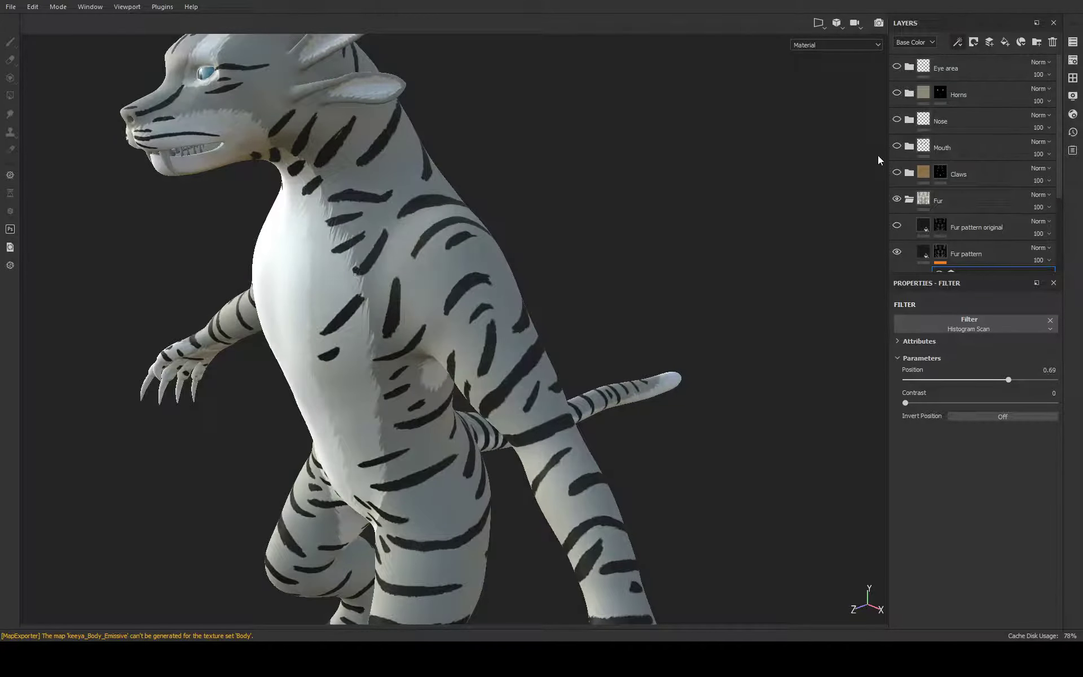
left_click(897, 172)
left_click(897, 145)
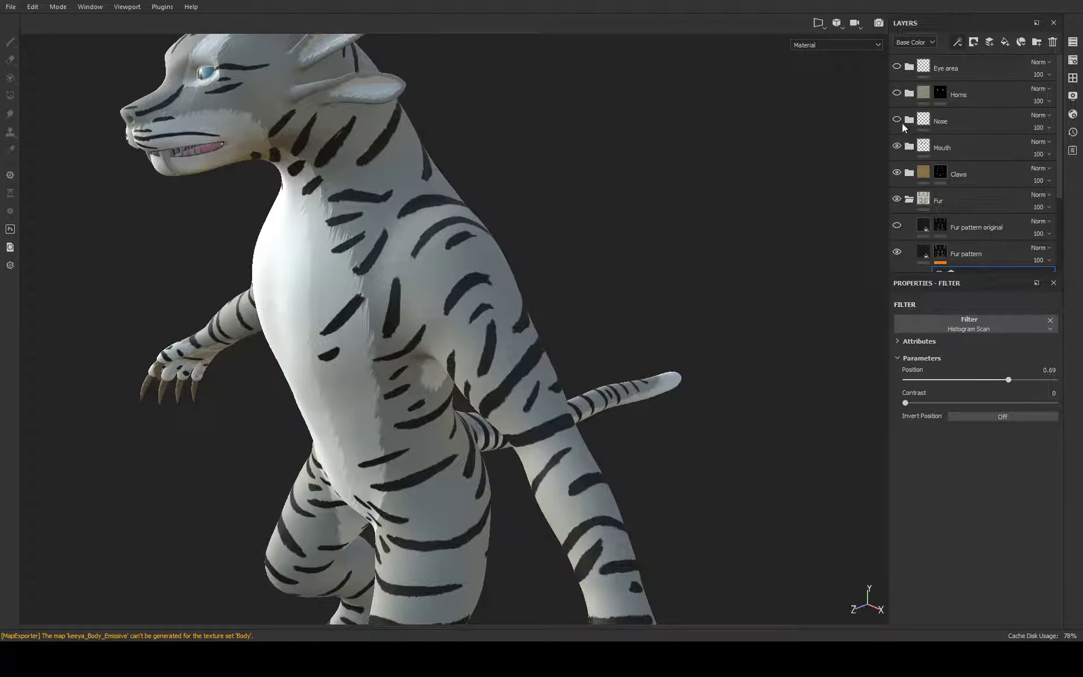
left_click(897, 119)
left_click(897, 93)
left_click(897, 66)
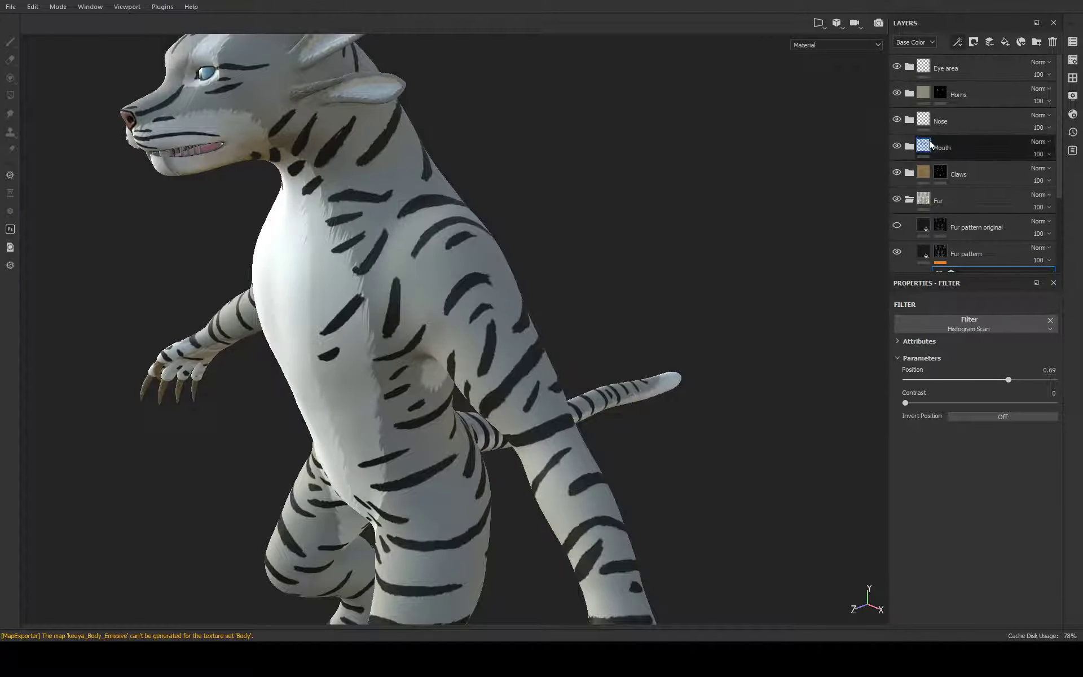
scroll(939, 156, "down", 1)
scroll(938, 156, "up", 1)
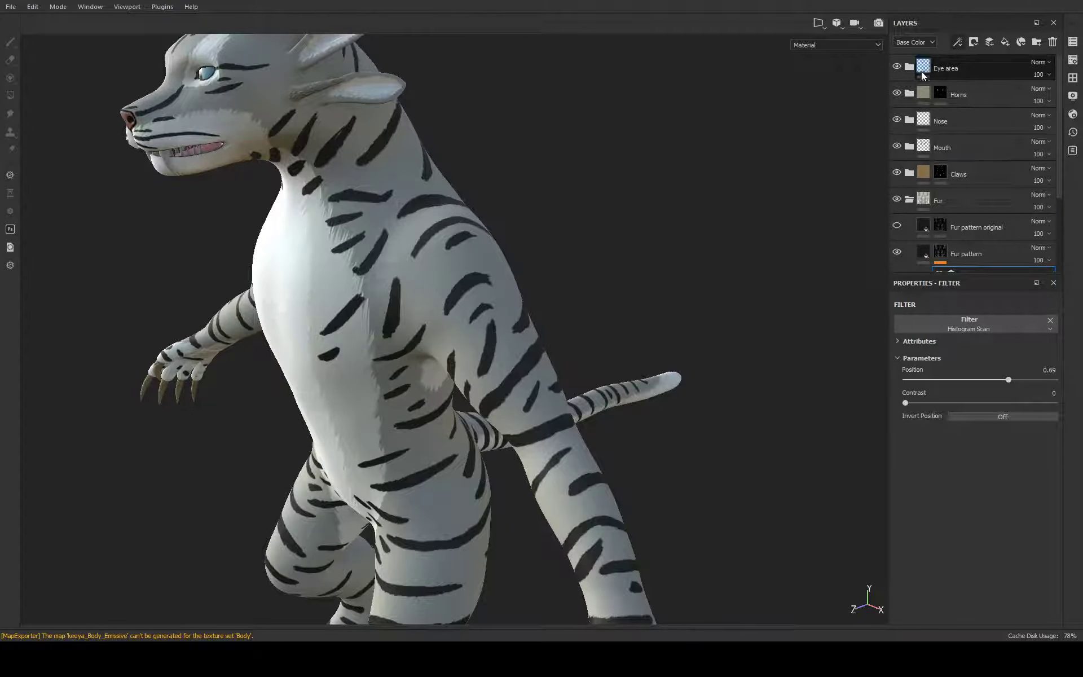
left_click(899, 64)
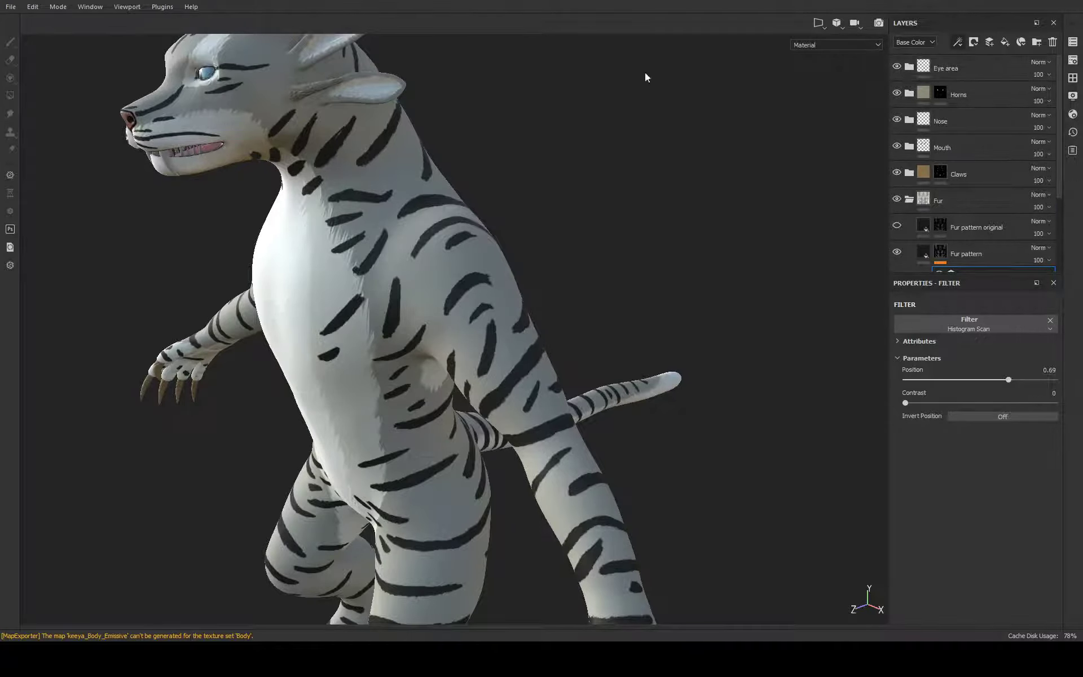
Select the Fur layer folder and frame the tiger's torso
left_click(938, 205)
left_click_drag(615, 214, 636, 213, "alt")
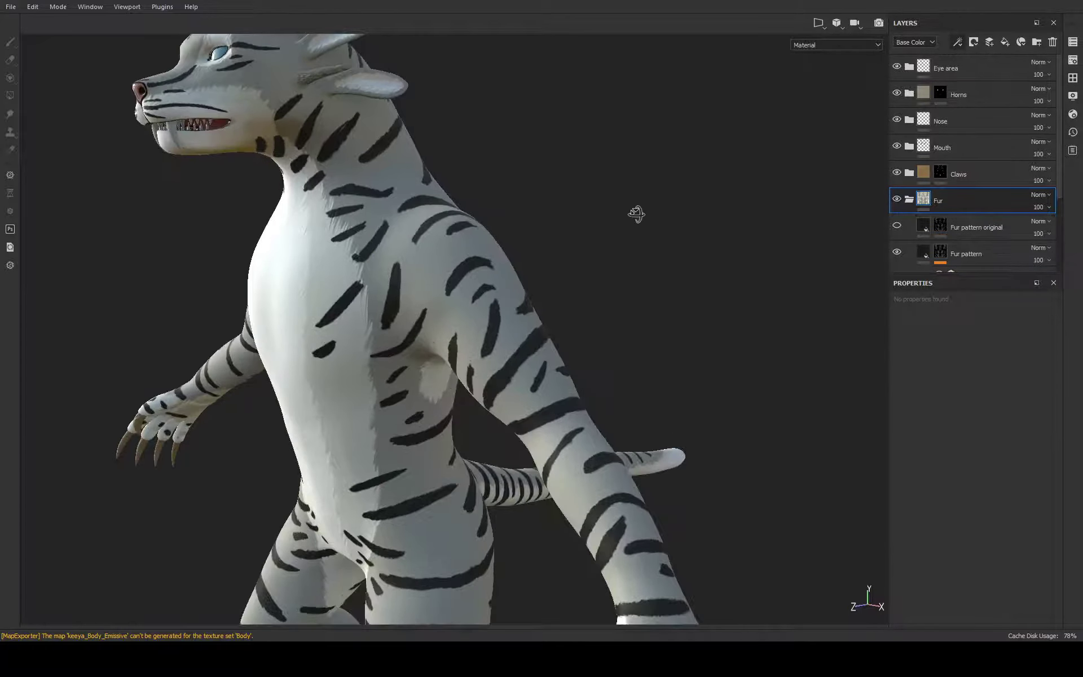
middle_click_drag(647, 251, 580, 167)
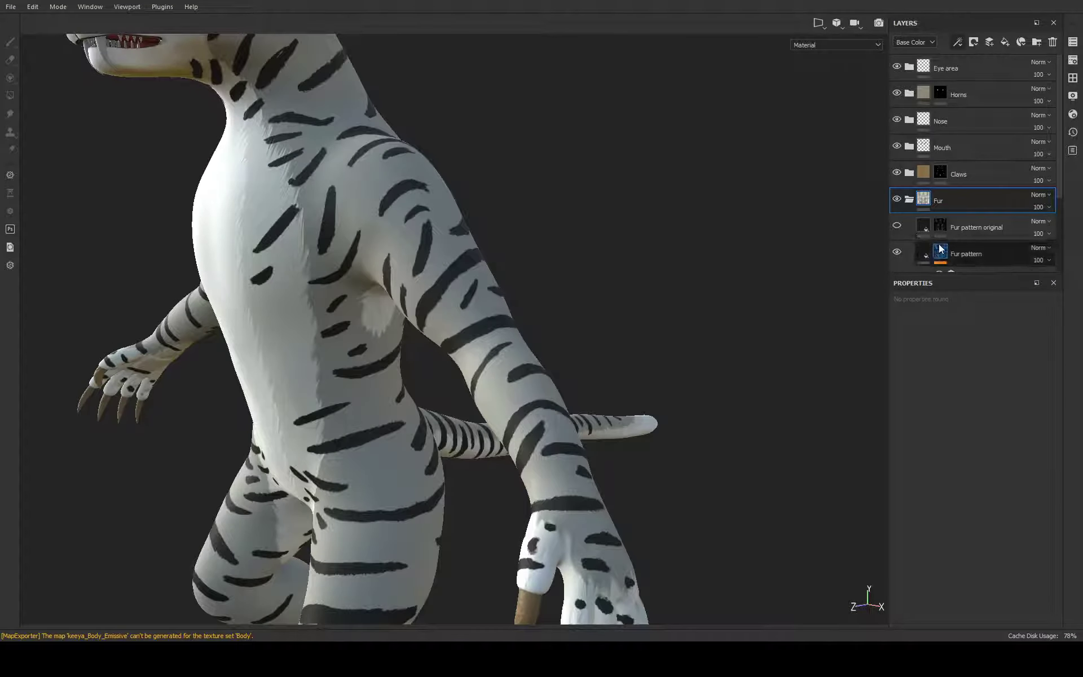
scroll(976, 253, "down", 1)
Raise Fur pattern's Histogram Scan Position from 0.69 to 0.72
left_click(977, 244)
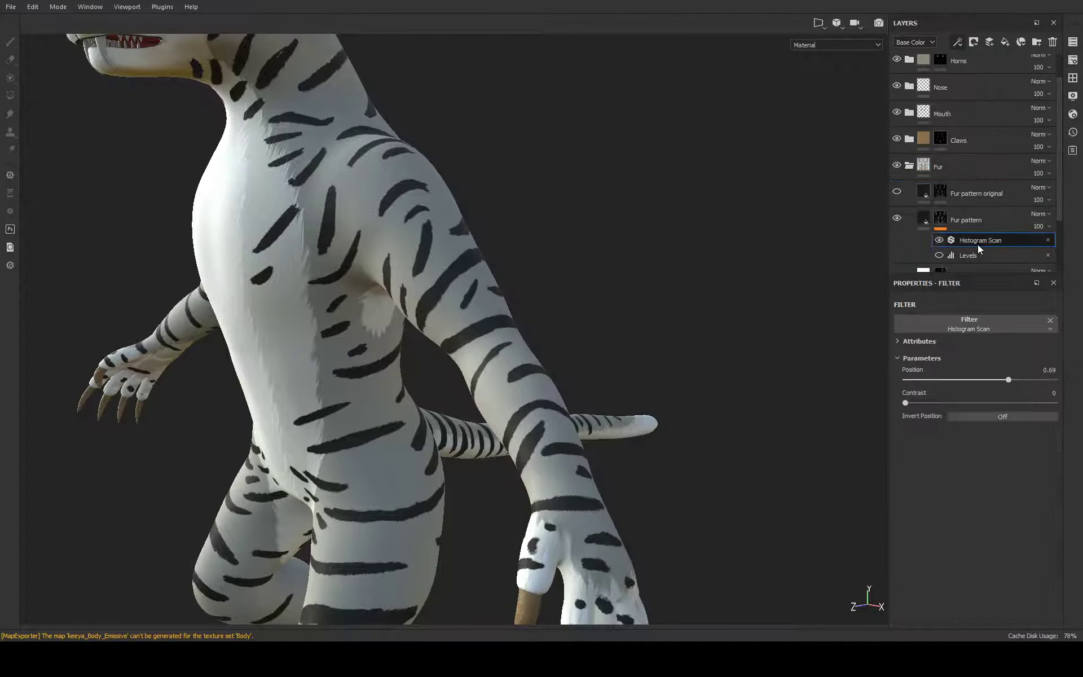
mouse_move(1009, 380)
left_mouse_down()
mouse_move(1041, 380)
mouse_move(1009, 380)
left_mouse_up()
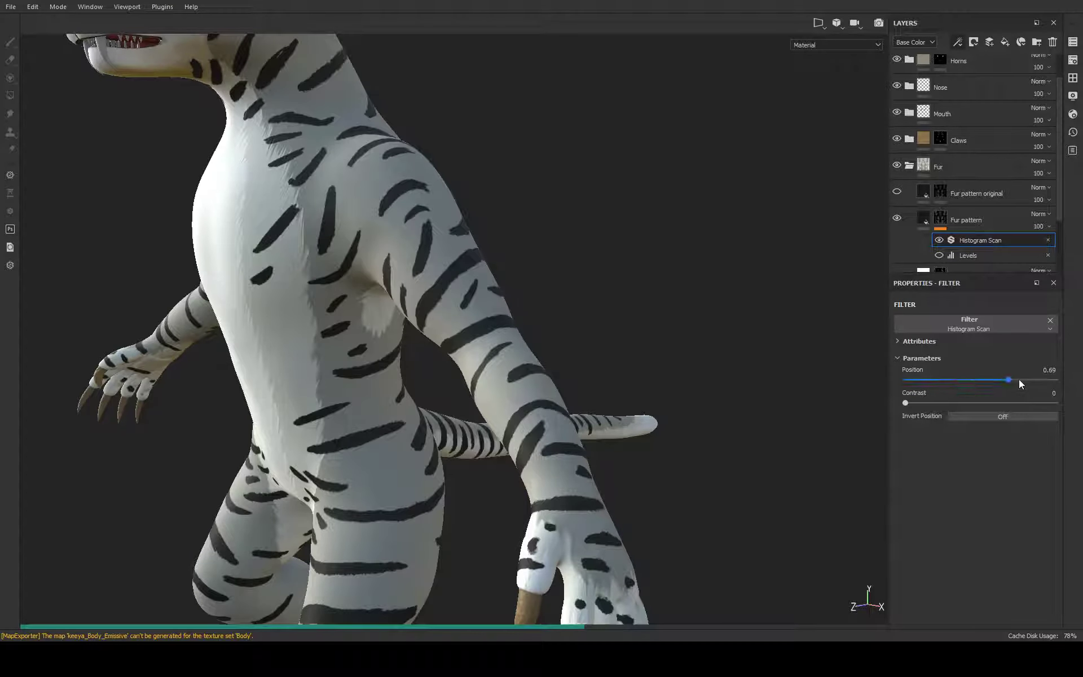
left_click_drag(1008, 381, 1012, 380)
scroll(514, 275, "up", 3)
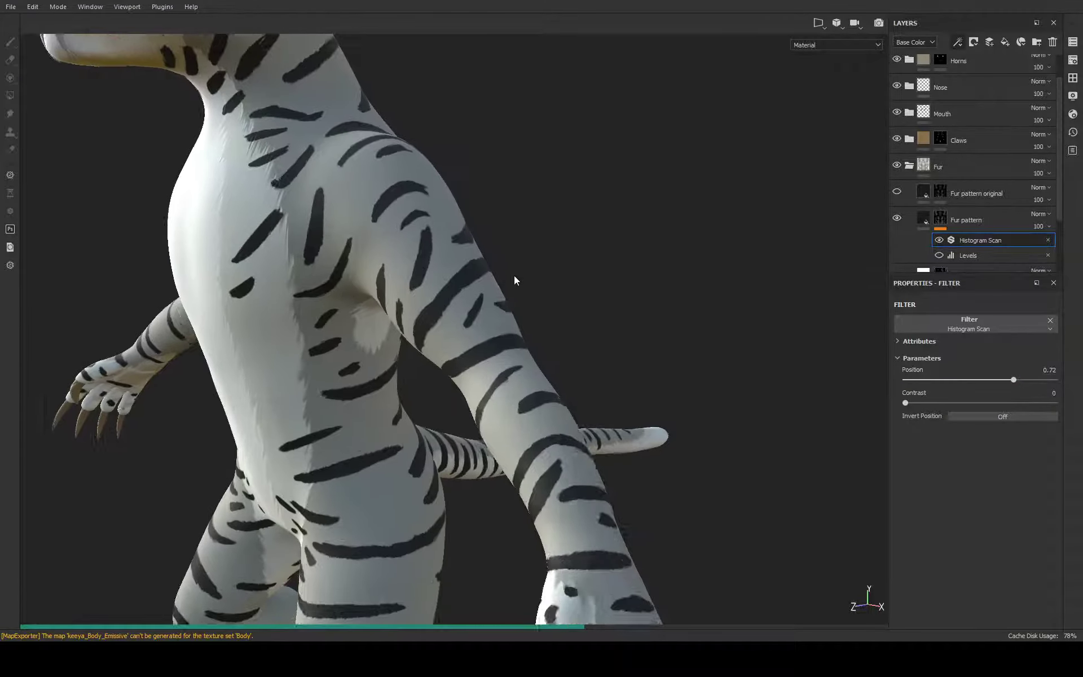
scroll(519, 277, "up", 5)
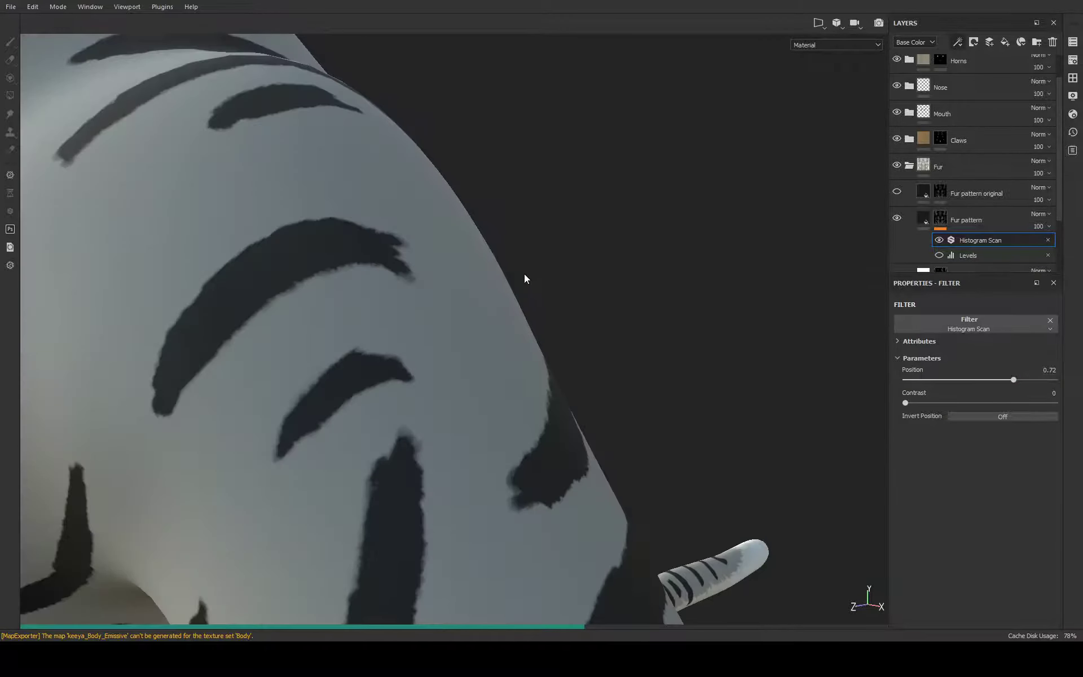
scroll(525, 278, "down", 1)
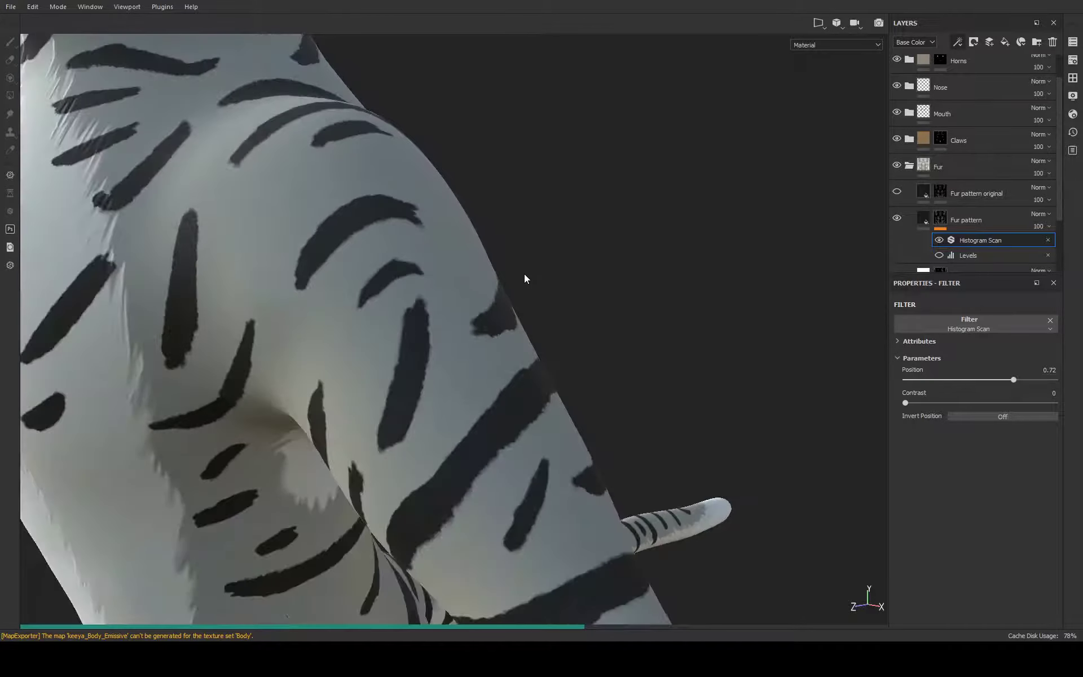
scroll(524, 278, "down", 1)
scroll(524, 277, "down", 1)
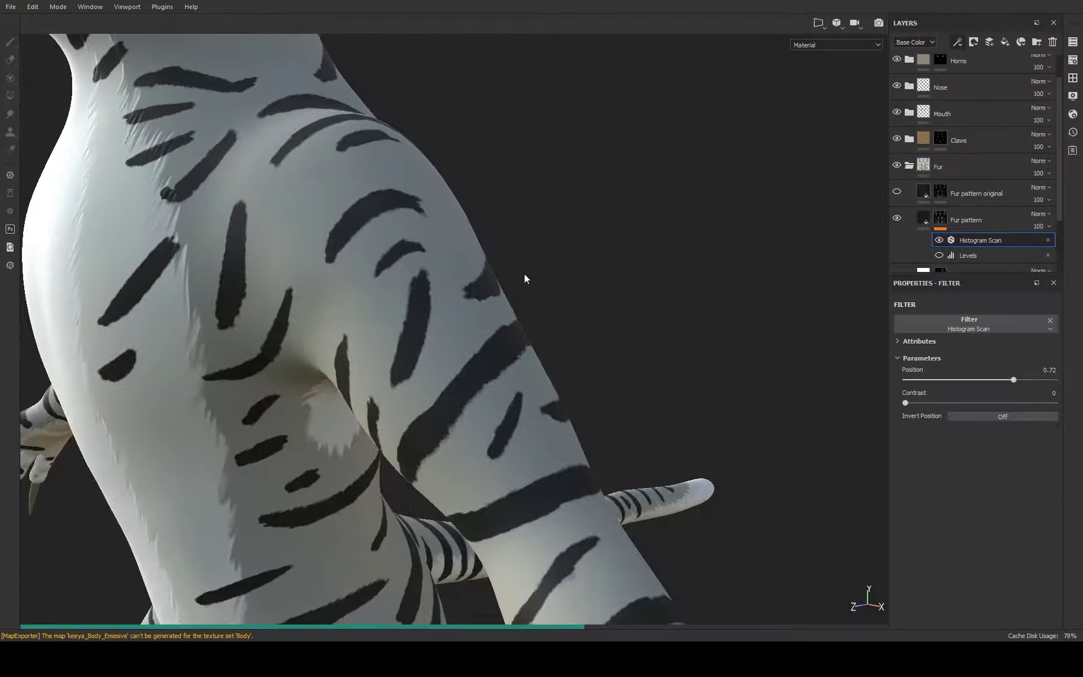
scroll(524, 278, "down", 1)
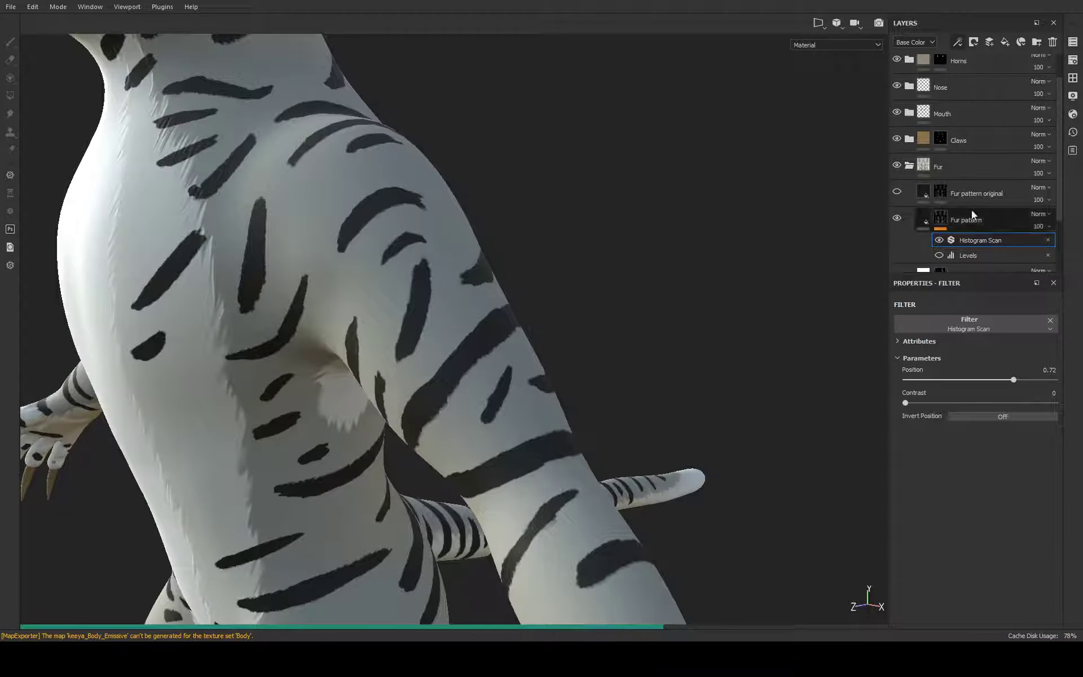
scroll(971, 210, "down", 1)
scroll(972, 210, "down", 1)
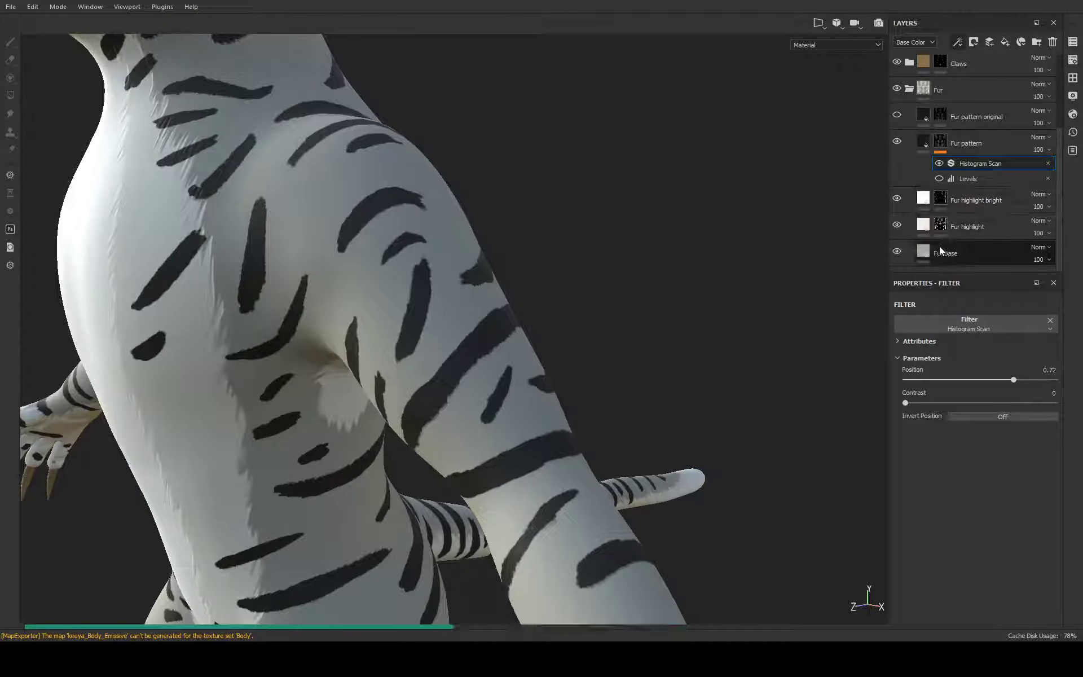
Add a fill layer above Fur base named 'Fur color variation'
left_click(958, 254)
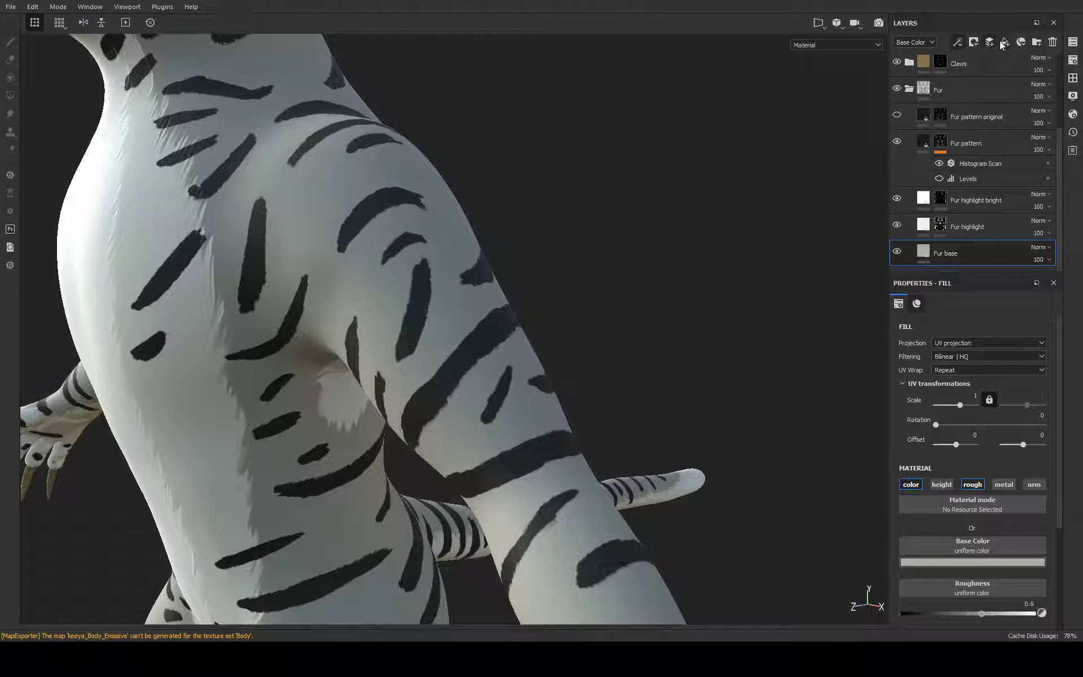
left_click(1005, 42)
scroll(1015, 192, "down", 1)
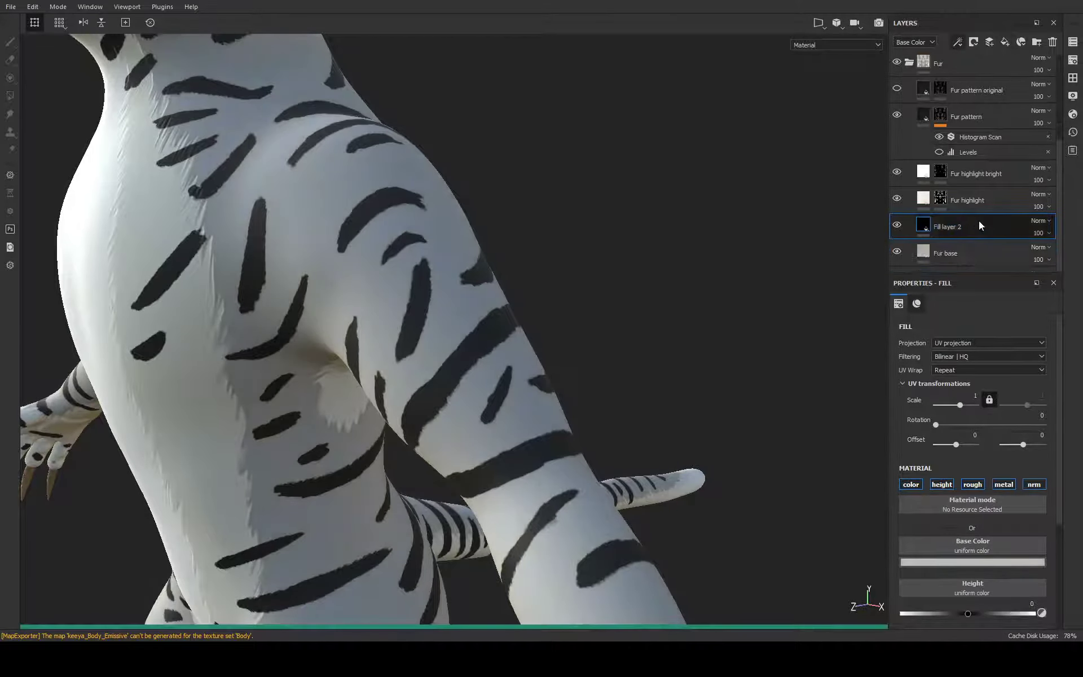
double_click(953, 226)
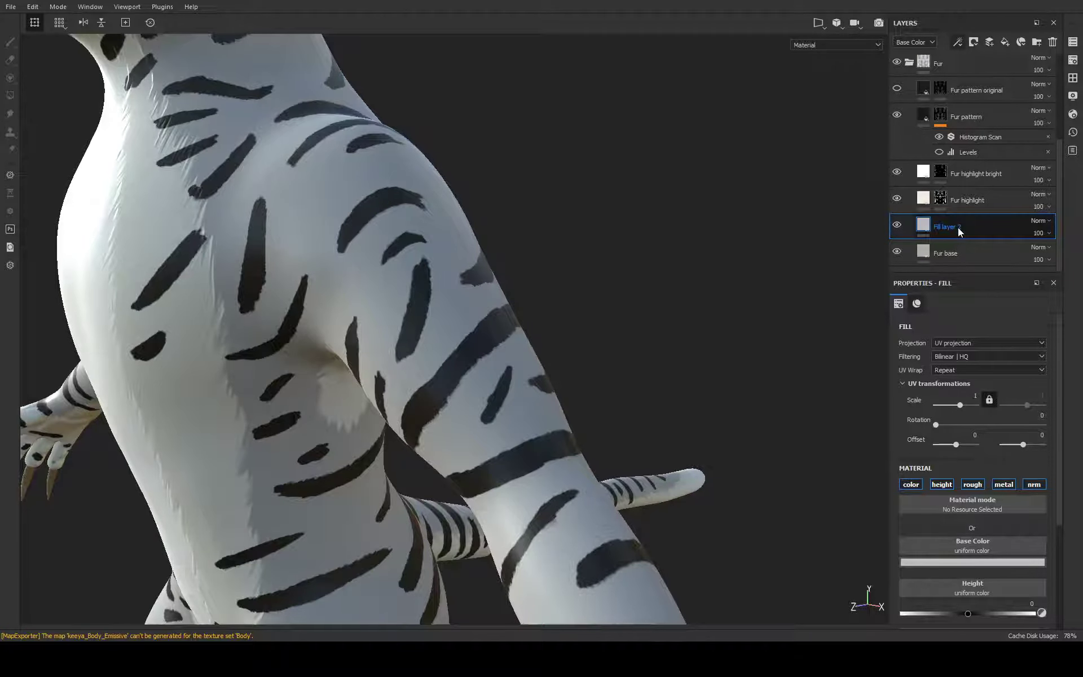
type("Fu")
type("r color variation")
key("Return")
Disable the fill's height, roughness, metal and normal channels and keep its base colour white
left_click(941, 485)
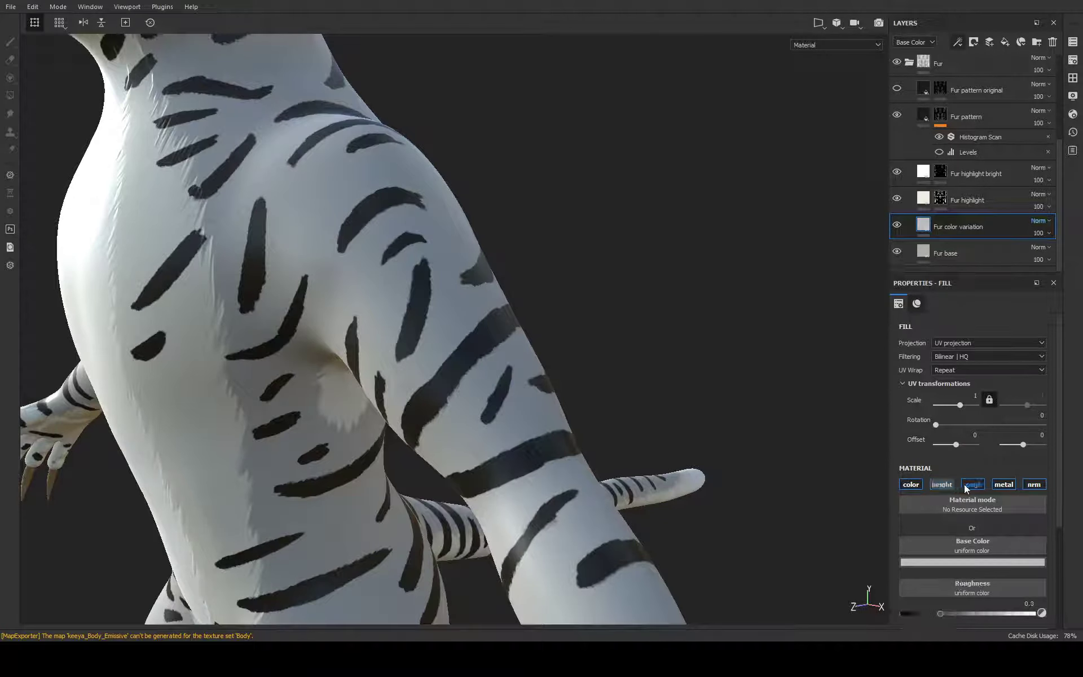
left_click(1003, 485)
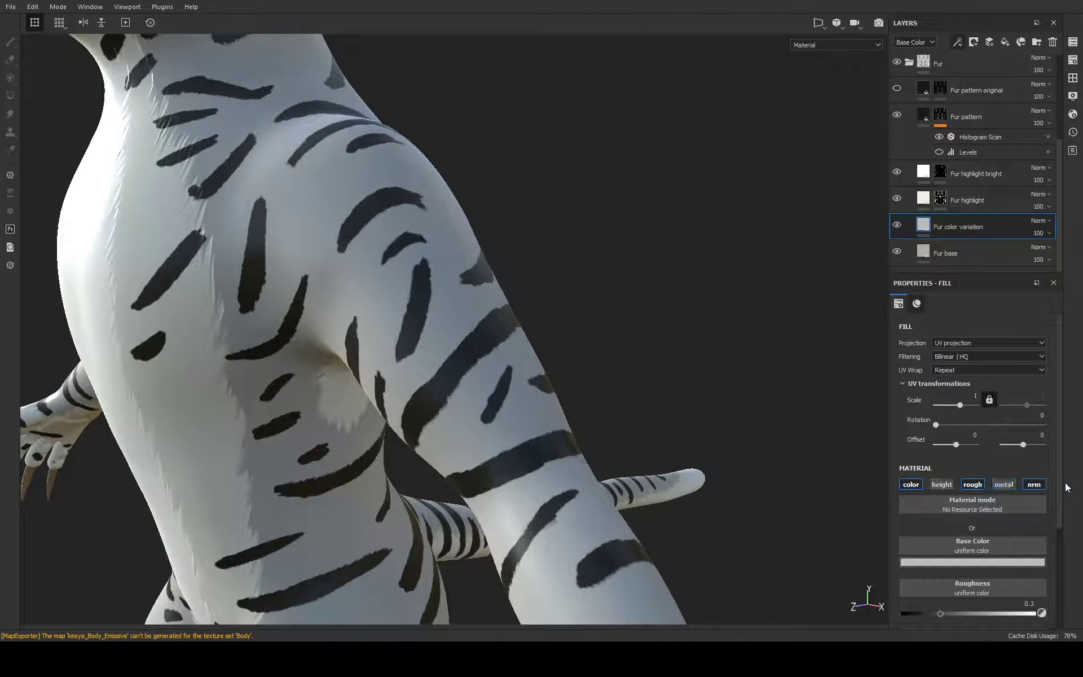
left_click(972, 484)
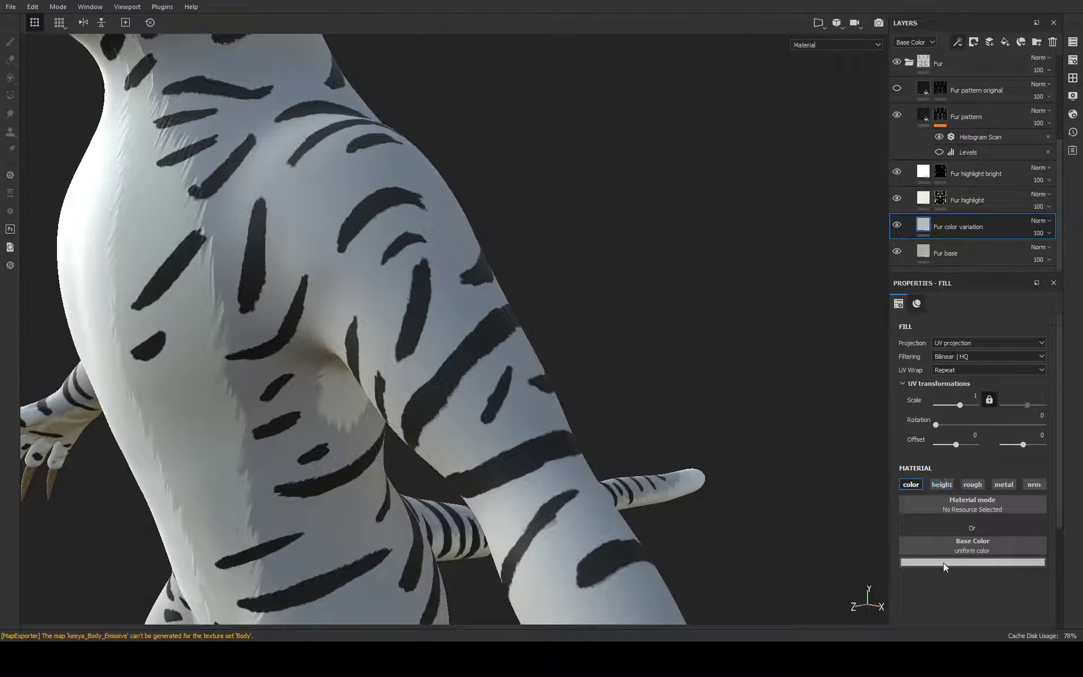
key("ctrl+z")
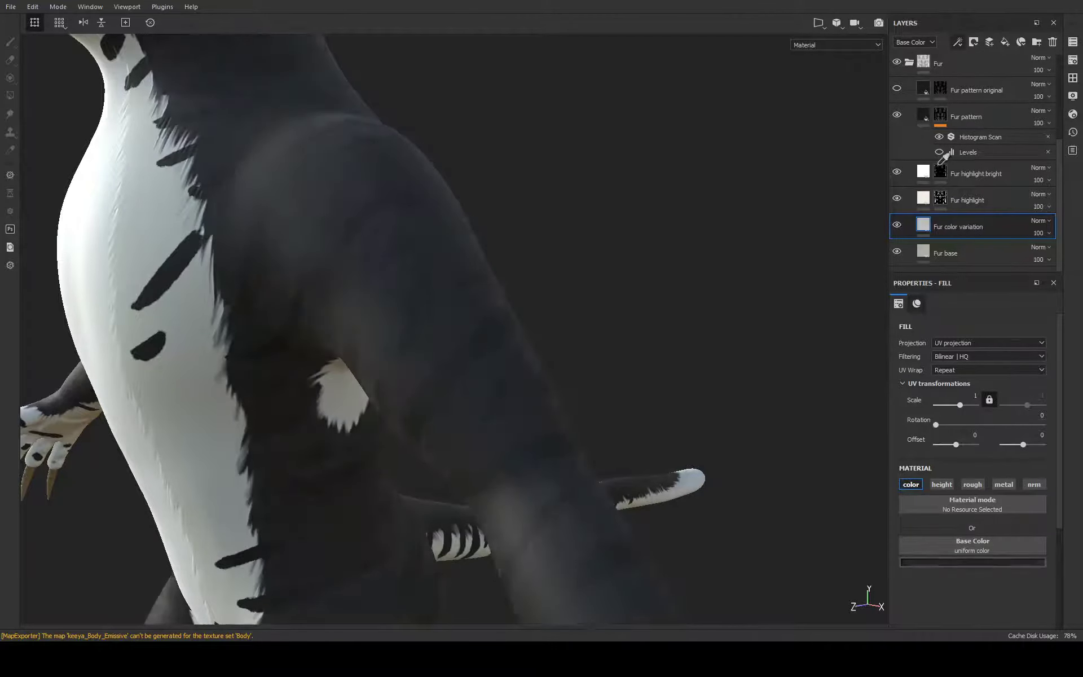
key("ctrl+y")
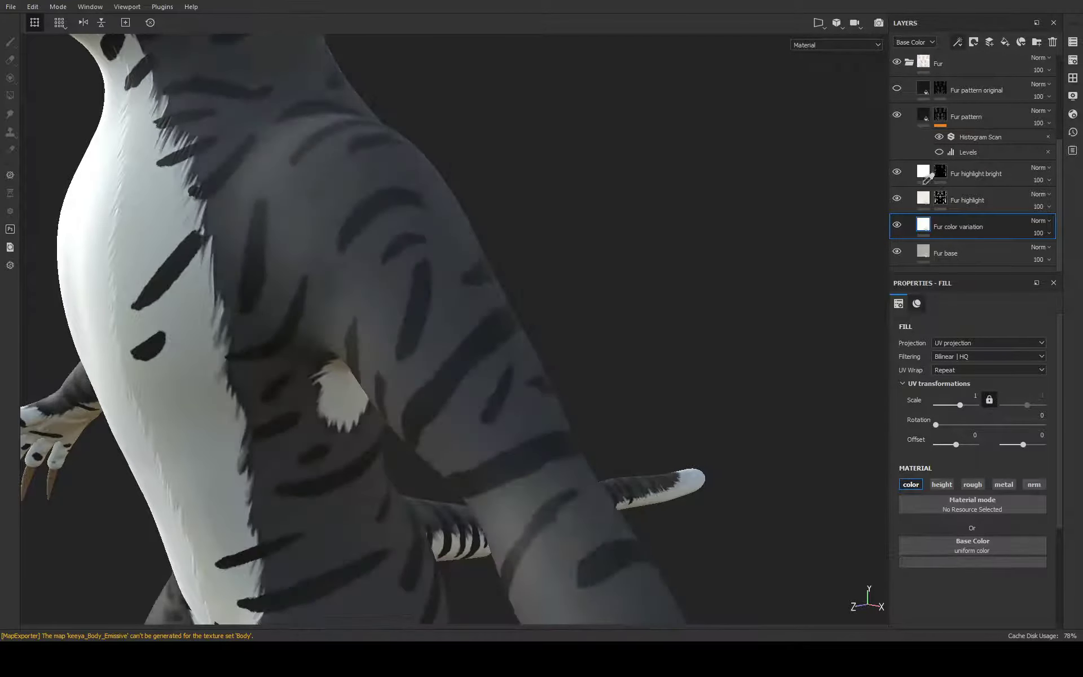
key("ctrl+z")
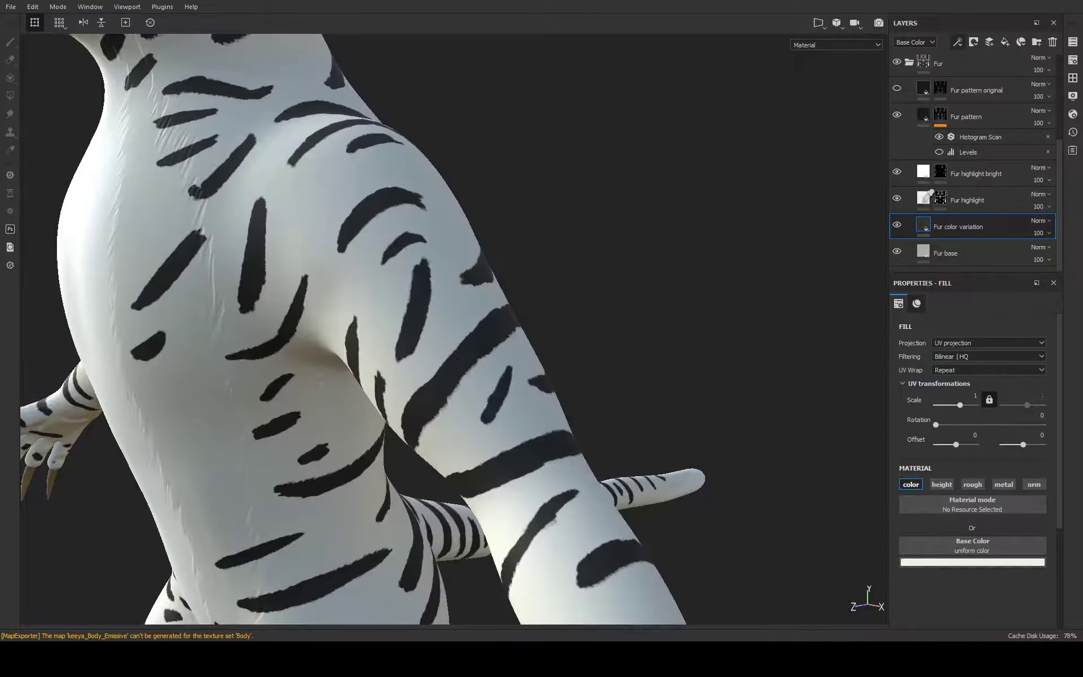
mouse_move(351, 169)
left_mouse_down("alt")
mouse_move(580, 165)
mouse_move(459, 181)
left_mouse_up("alt")
Rename the layer to 'Fur color variation 1' and give it a black mask
double_click(965, 227)
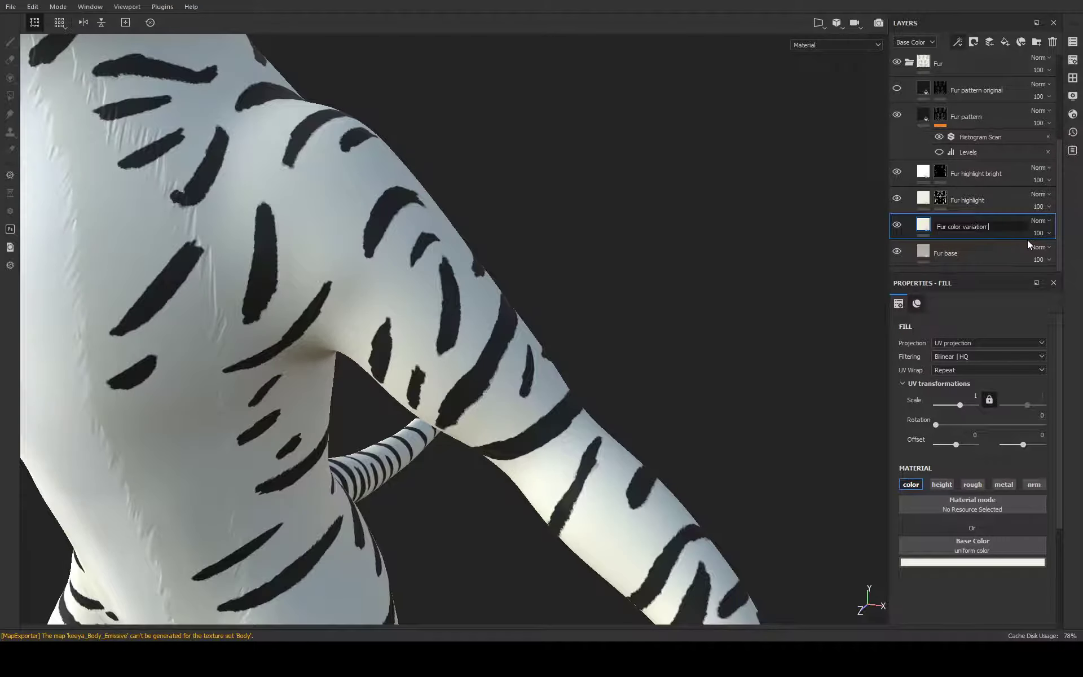
type("1")
key("Return")
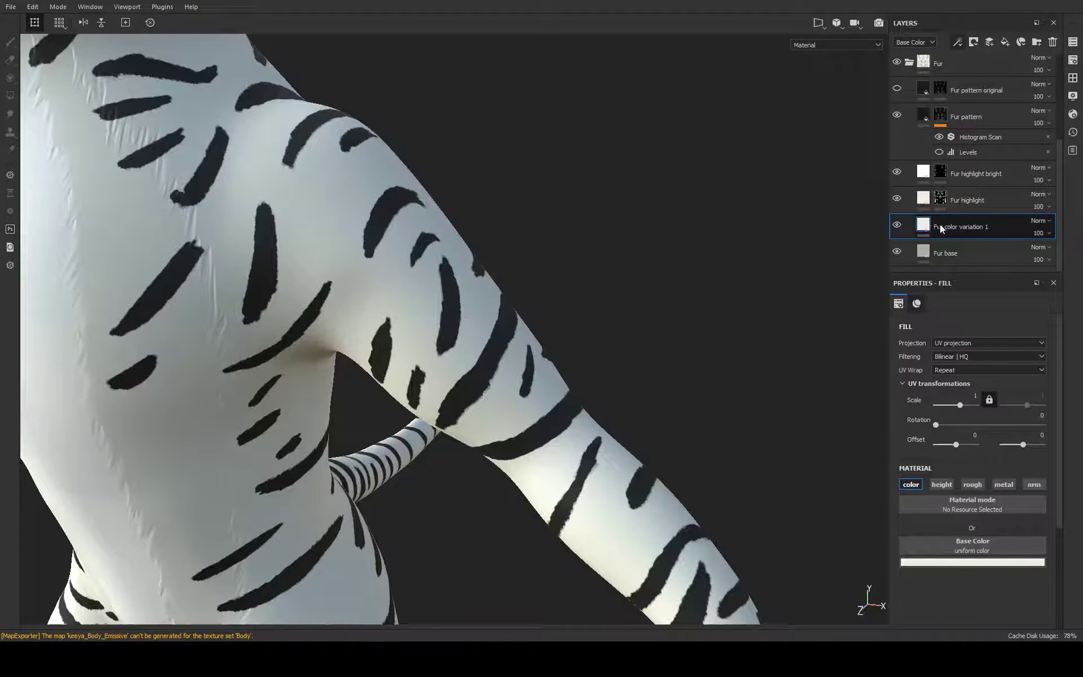
key("1")
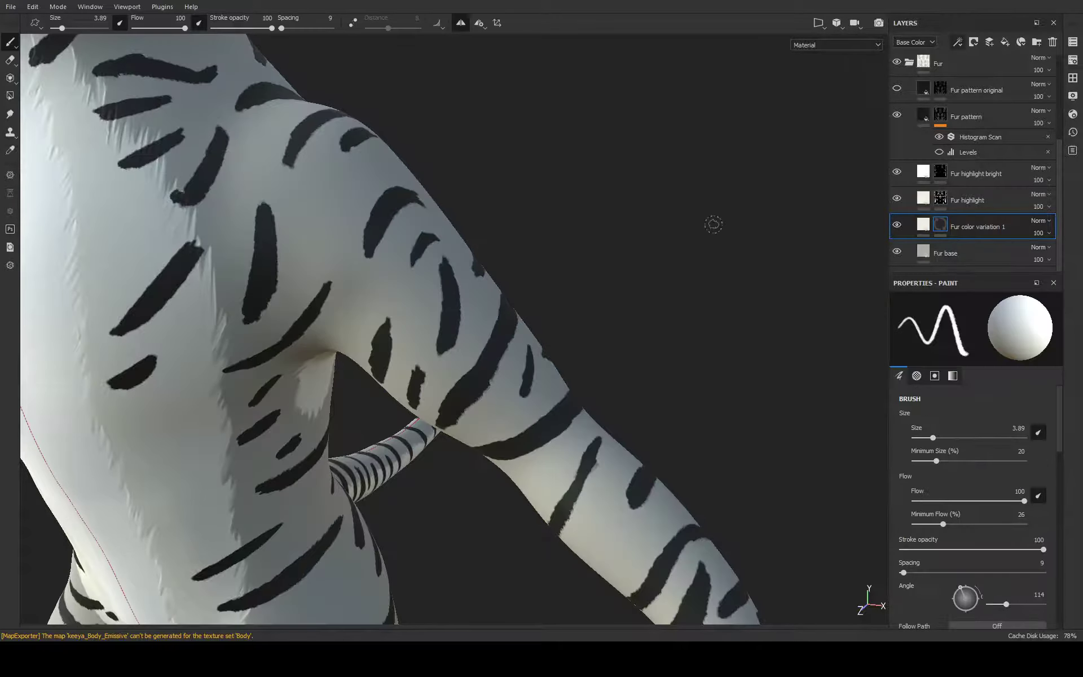
Paint a white test stroke on the chest, then undo it
mouse_move(713, 222)
left_mouse_down("alt")
mouse_move(689, 235)
mouse_move(590, 213)
left_mouse_up("alt")
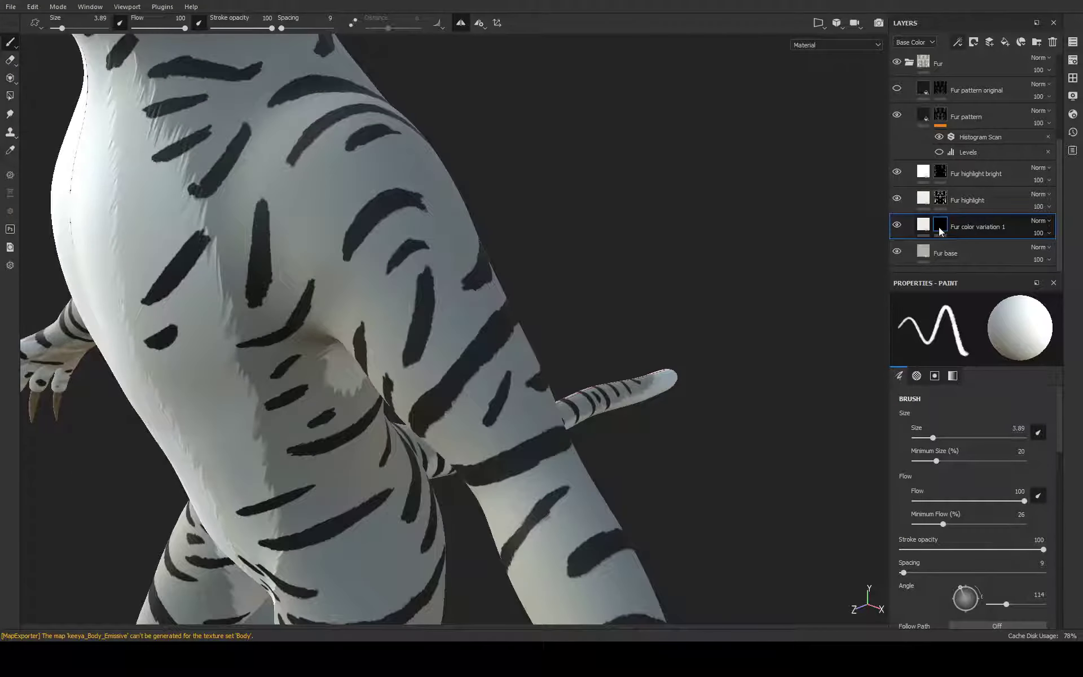
left_click_drag(303, 180, 309, 190)
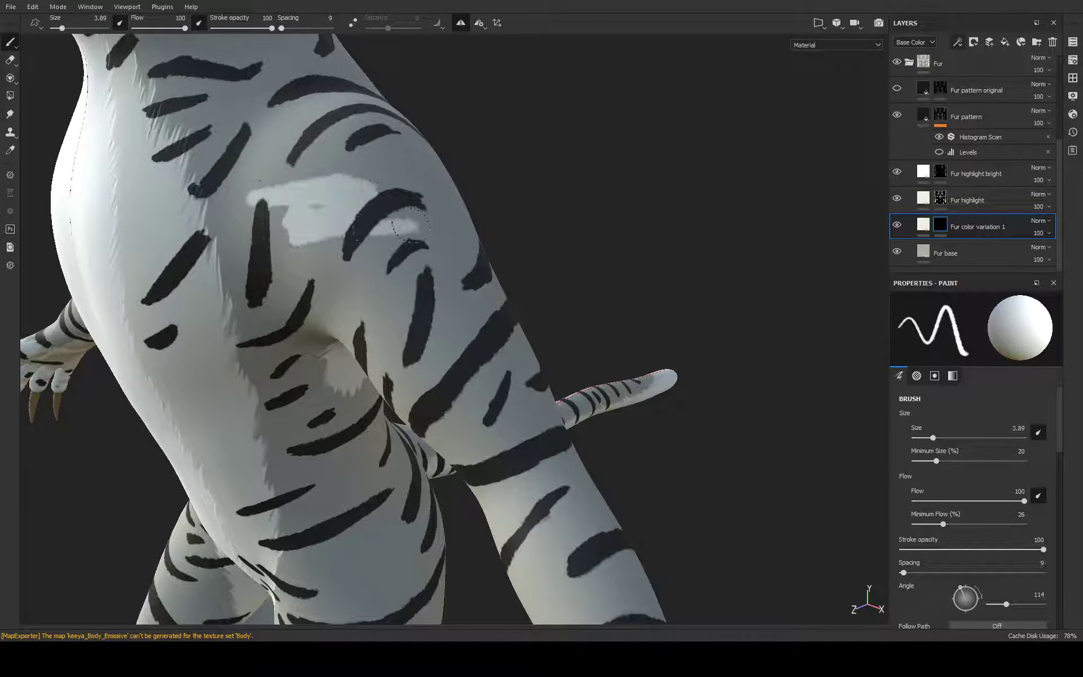
key("ctrl+z")
mouse_move(597, 239)
left_mouse_down("alt")
mouse_move(606, 216)
mouse_move(542, 205)
mouse_move(641, 261)
mouse_move(339, 293)
mouse_move(398, 295)
left_mouse_up("alt")
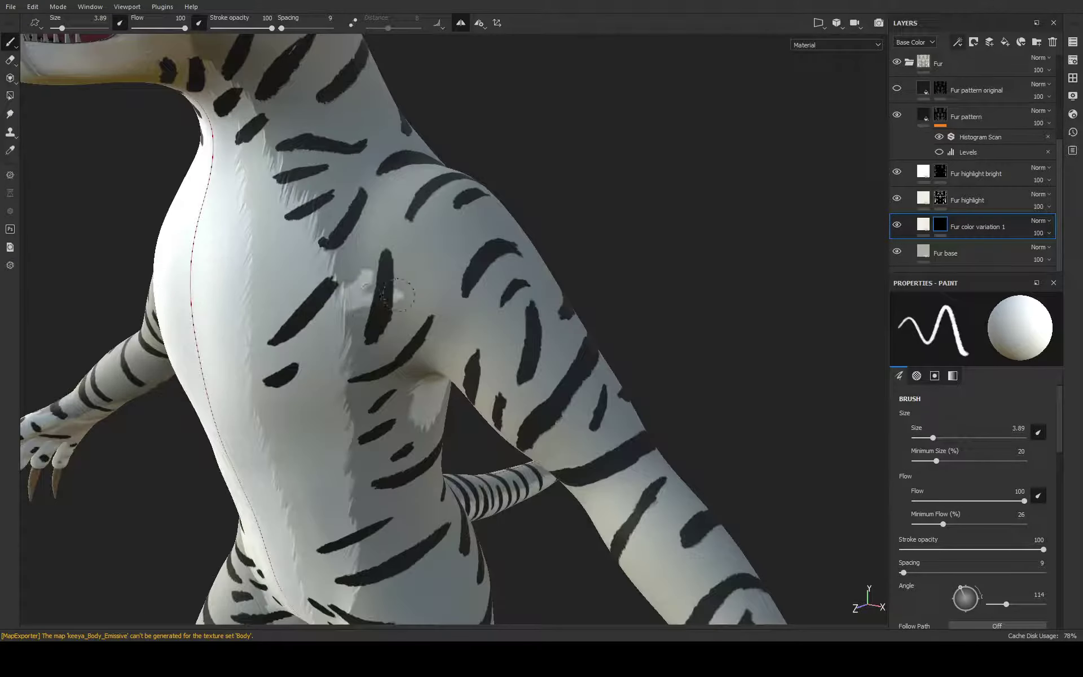
key("ctrl+z")
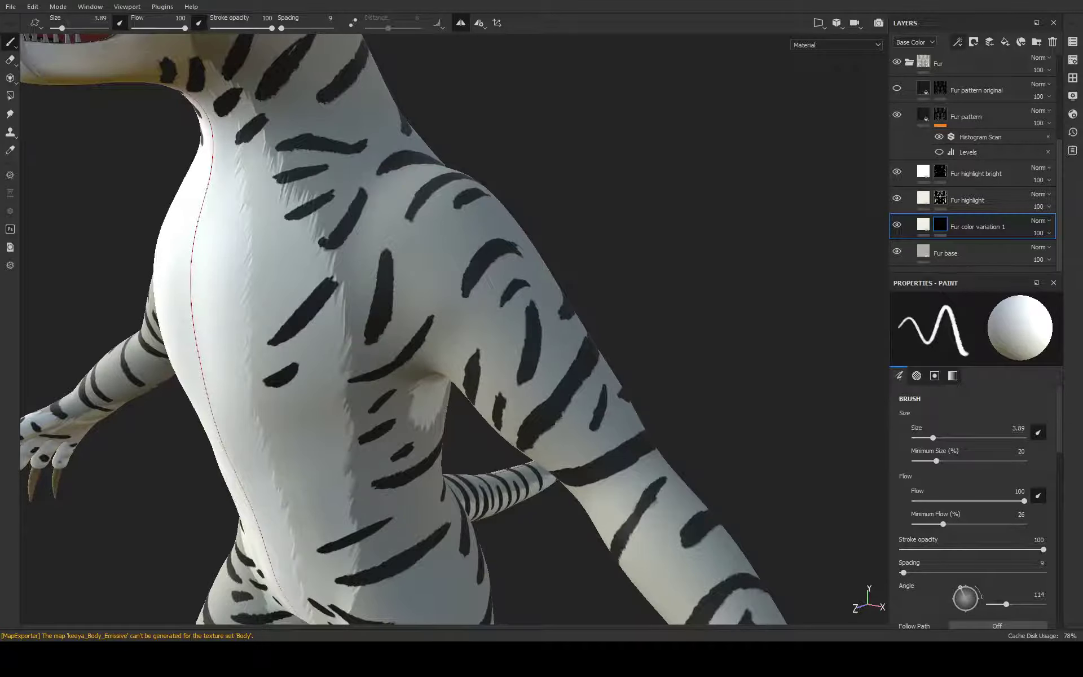
mouse_move(676, 144)
left_mouse_down("alt")
mouse_move(638, 164)
mouse_move(694, 147)
left_mouse_up("alt")
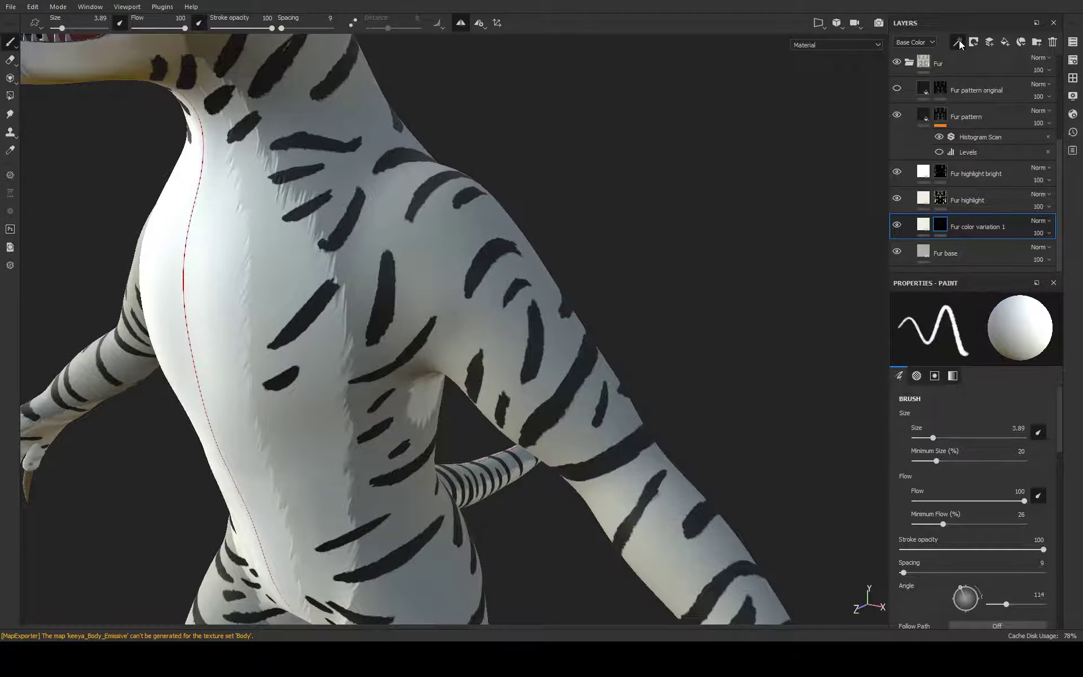
Add a Dirt generator to the Fur color variation 1 mask and display the mask on the model
left_click(973, 42)
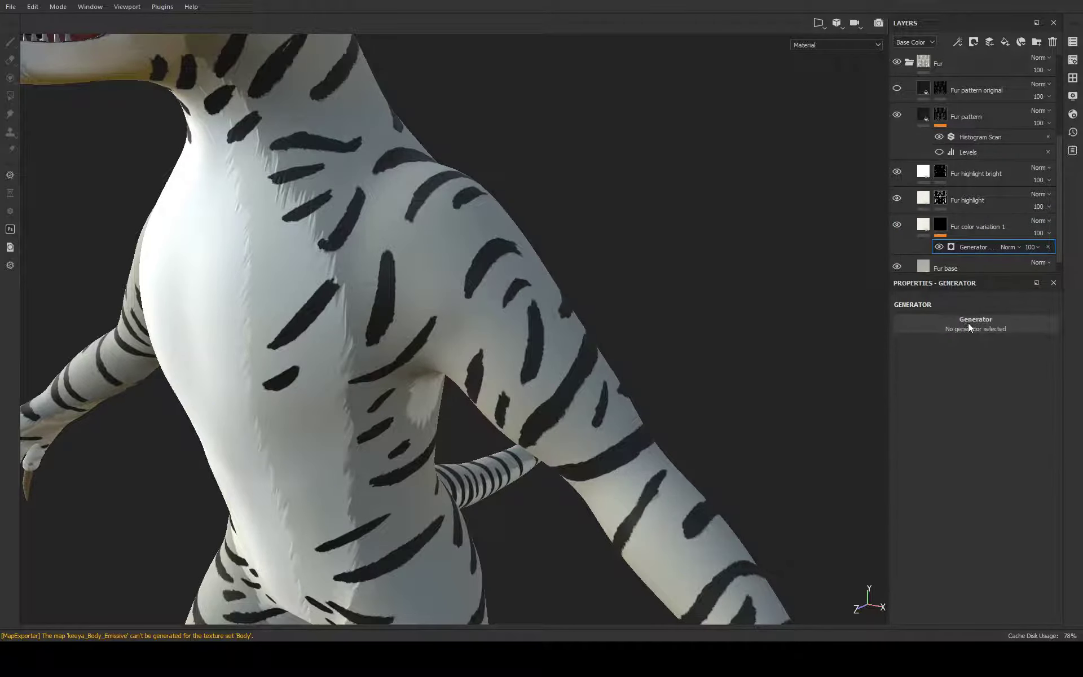
left_click(934, 391)
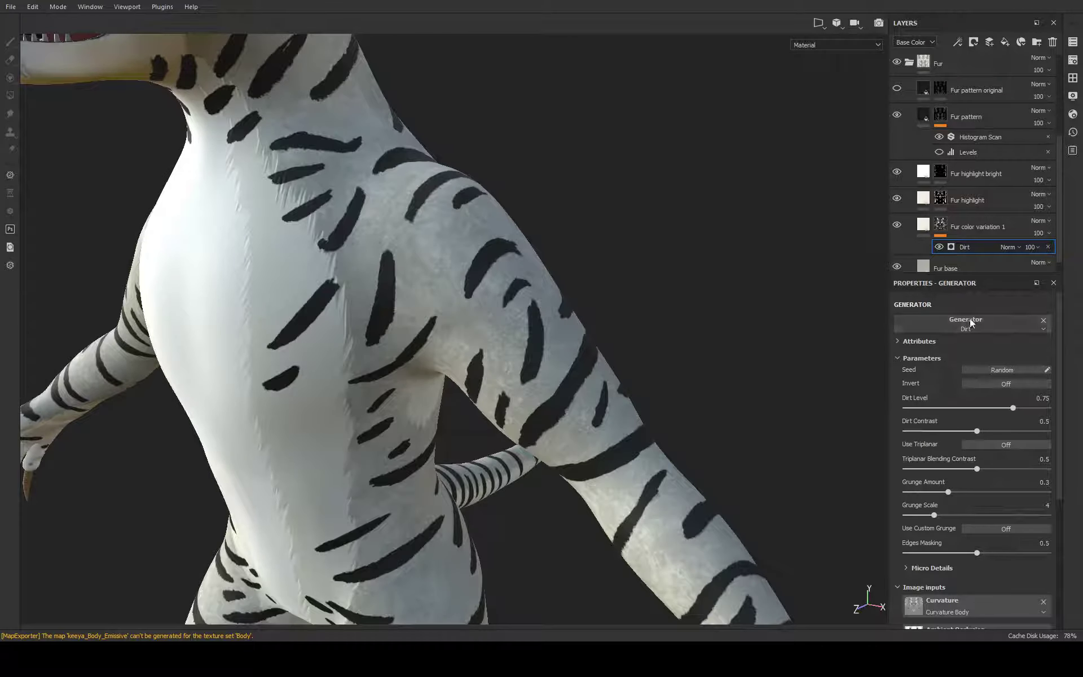
left_click(940, 225, "alt")
left_click_drag(400, 260, 564, 271, "alt")
scroll(988, 500, "down", 2)
scroll(988, 500, "down", 5)
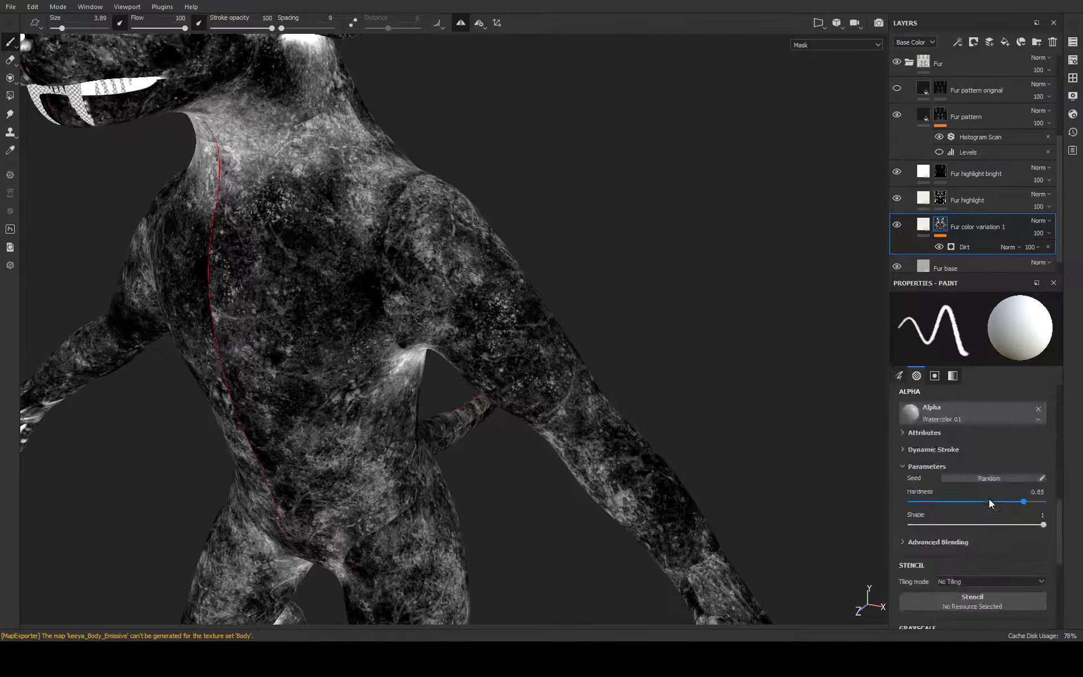
scroll(990, 499, "down", 5)
scroll(973, 496, "up", 3)
scroll(976, 497, "up", 1)
scroll(980, 495, "up", 2)
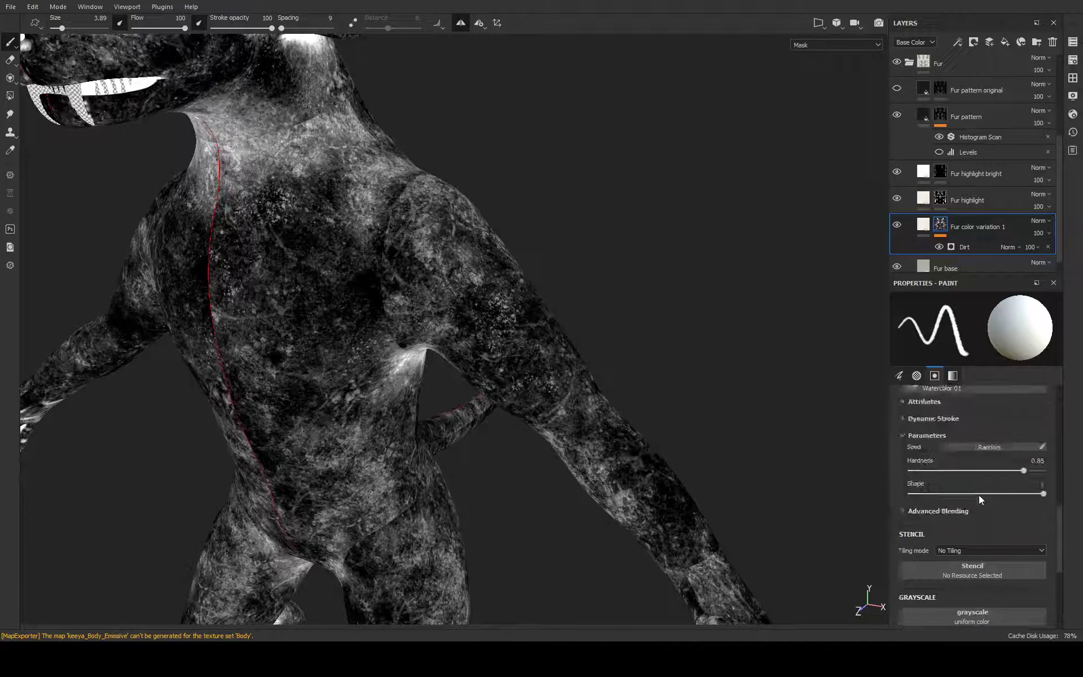
scroll(979, 495, "up", 1)
scroll(979, 495, "down", 2)
scroll(979, 496, "down", 1)
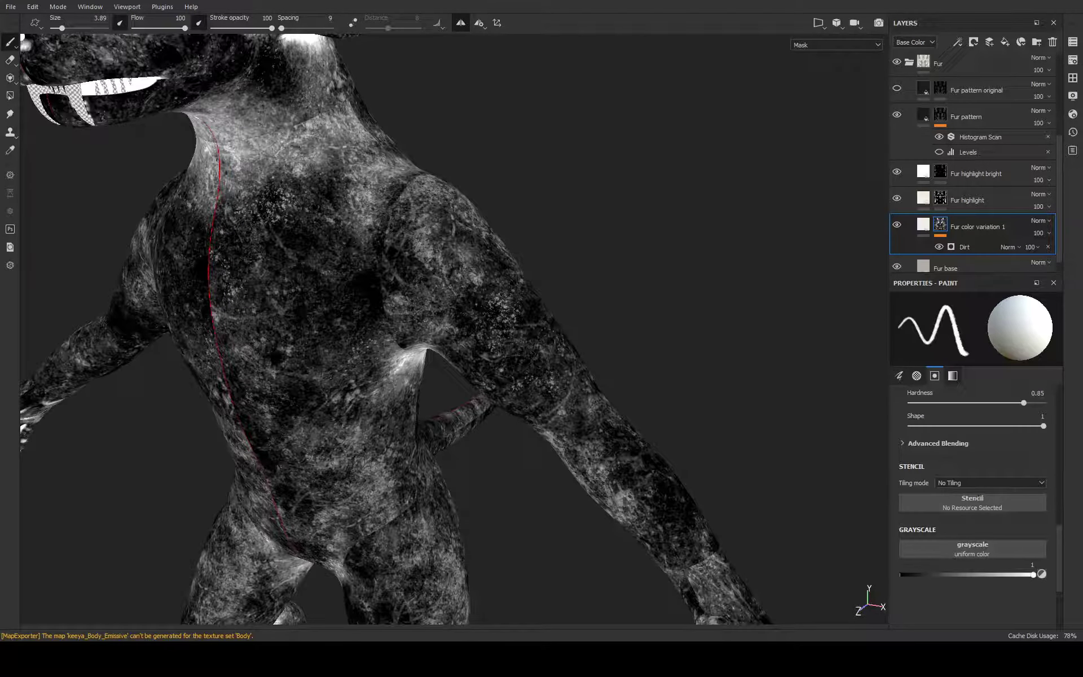
Paint a stroke on the arm, review the brush properties, and show the Dirt generator's parameters
left_click_drag(501, 316, 510, 305)
scroll(1020, 450, "up", 10)
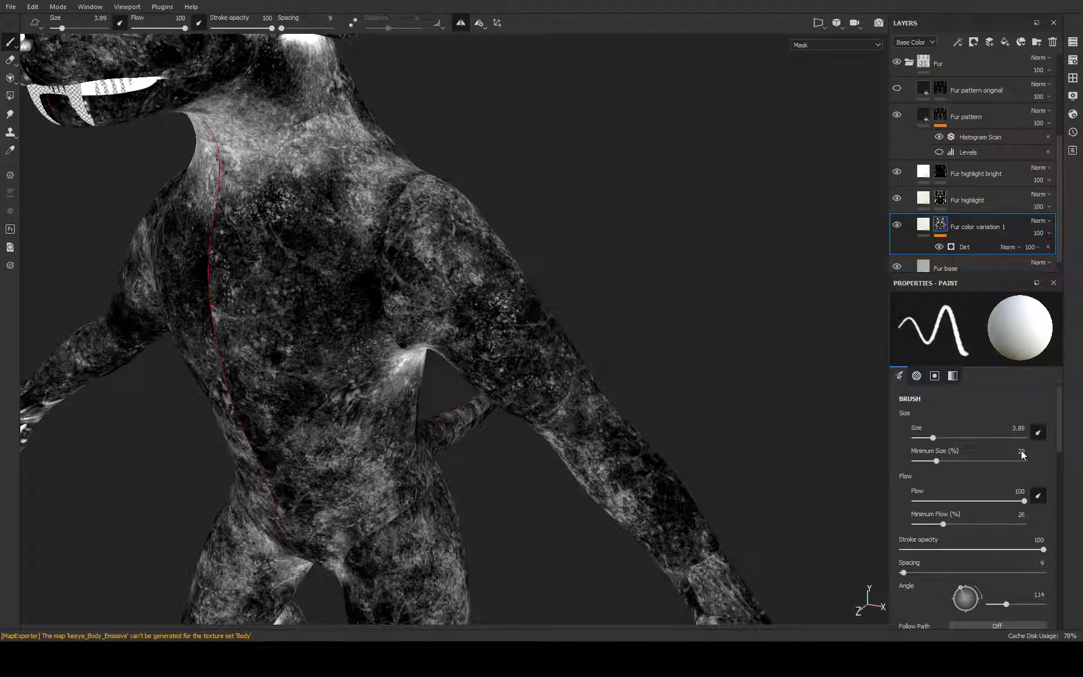
scroll(1021, 450, "down", 2)
scroll(1021, 450, "down", 1)
scroll(1021, 450, "down", 2)
scroll(1021, 450, "down", 2)
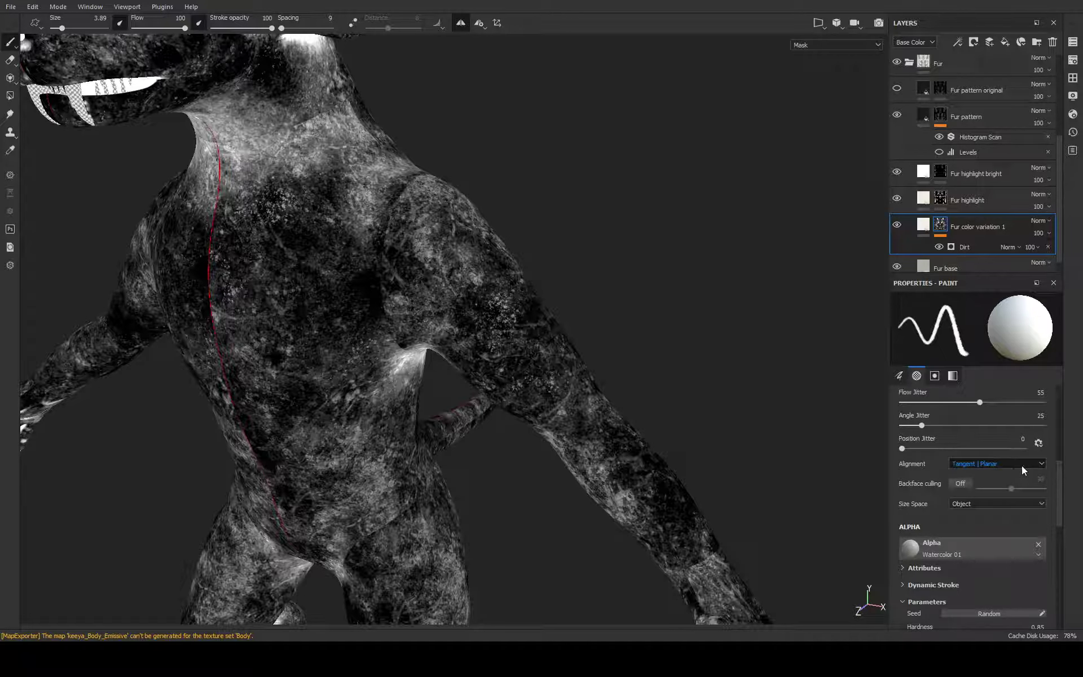
scroll(1021, 466, "down", 3)
scroll(1021, 465, "down", 3)
scroll(1021, 465, "up", 6)
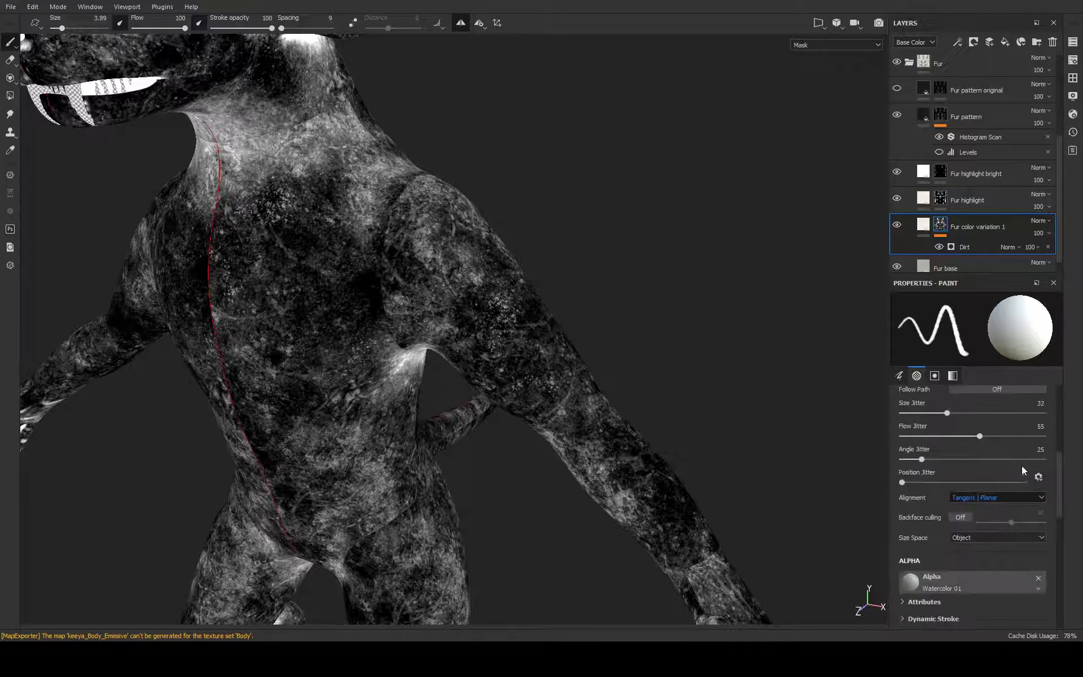
scroll(1021, 466, "up", 3)
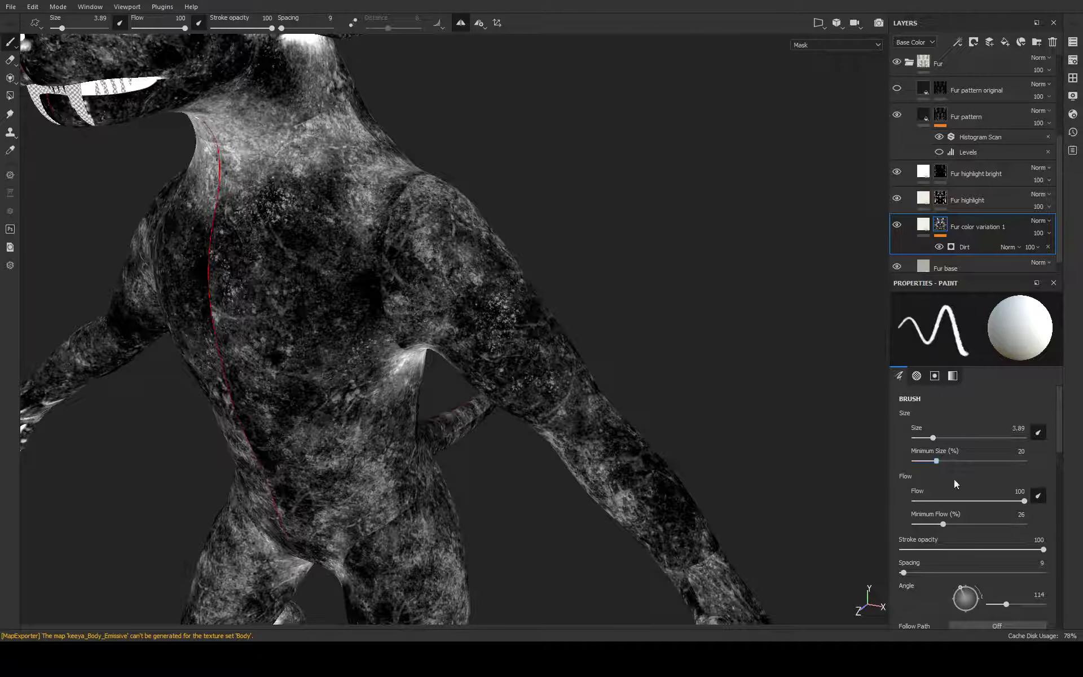
left_click(979, 248)
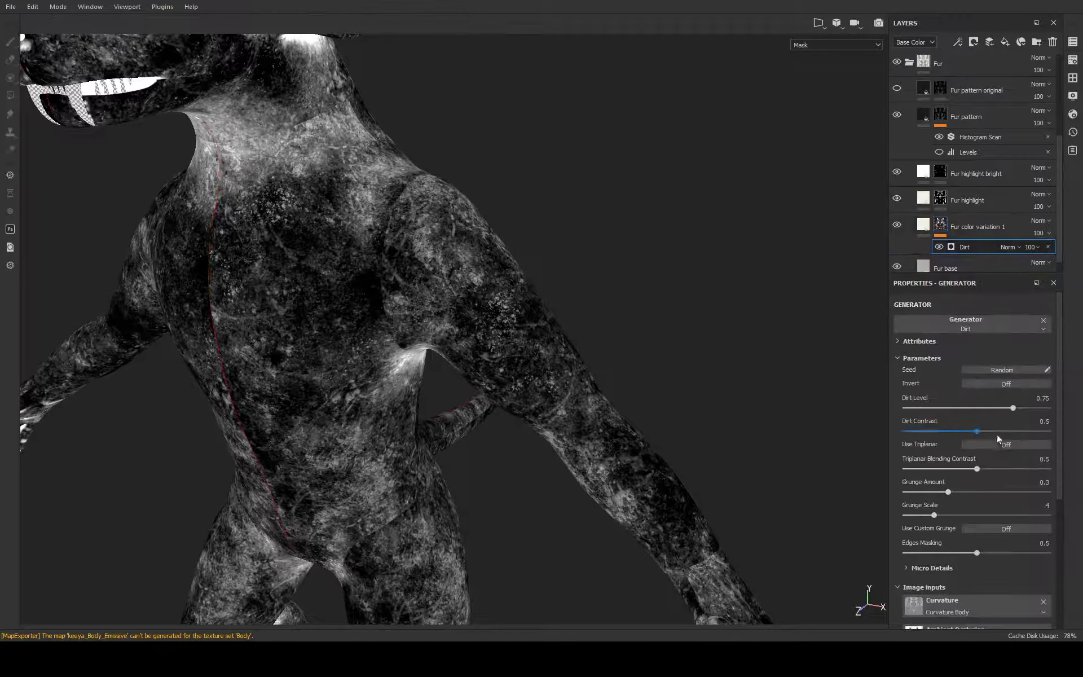
Invert the Dirt mask and inspect the colour variation on the arm
left_click(1013, 384)
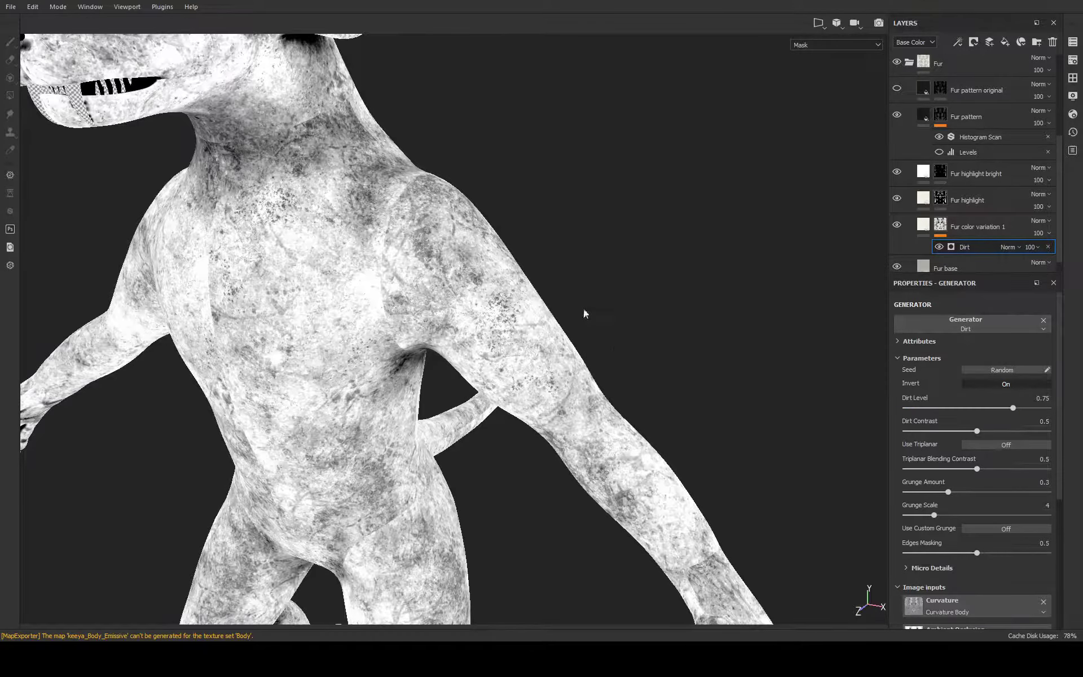
mouse_move(584, 314)
left_mouse_down("alt")
mouse_move(684, 249)
mouse_move(626, 290)
left_mouse_up("alt")
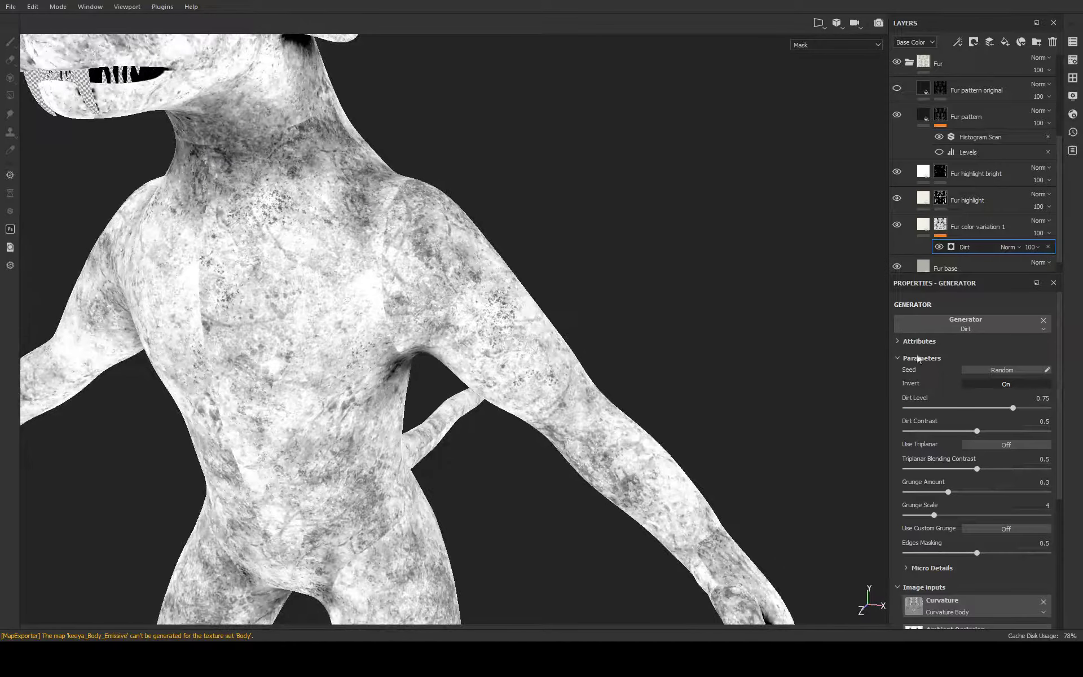
left_click(922, 226)
scroll(394, 242, "up", 2)
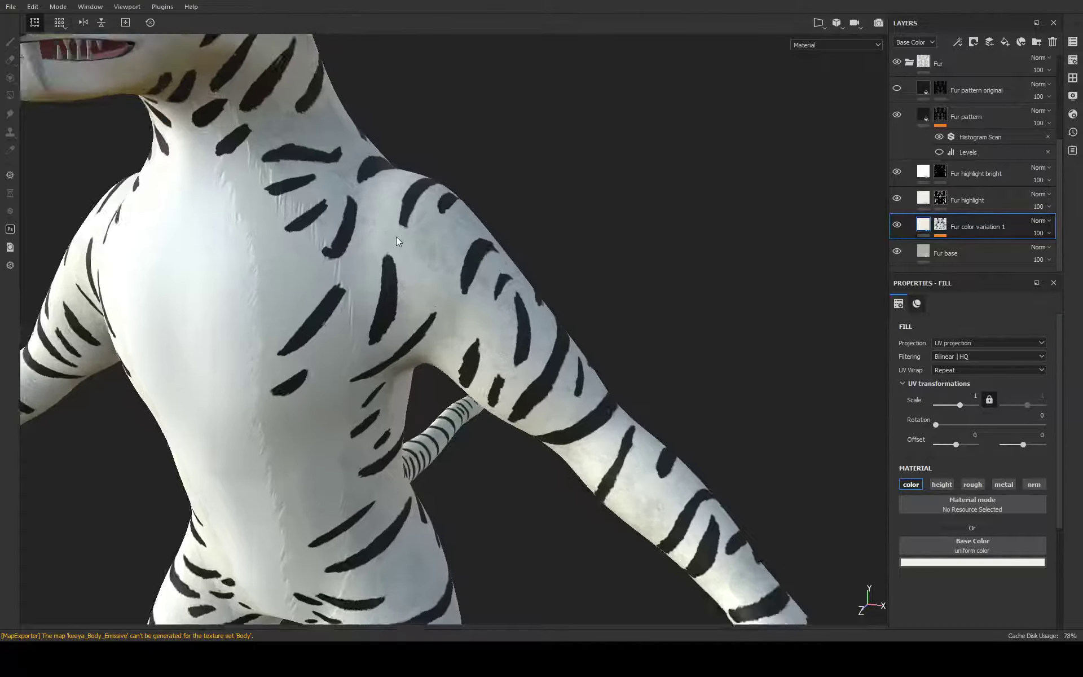
scroll(406, 242, "up", 3)
scroll(442, 247, "up", 1)
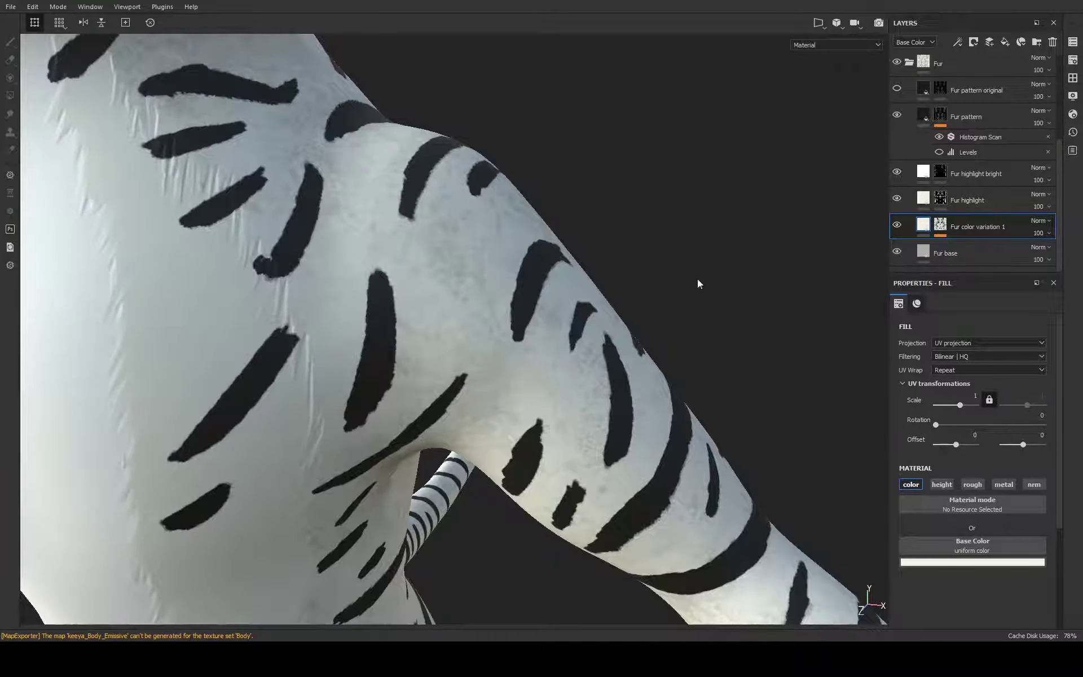
mouse_move(699, 283)
left_mouse_down("alt")
mouse_move(655, 264)
mouse_move(721, 293)
mouse_move(660, 239)
left_mouse_up("alt")
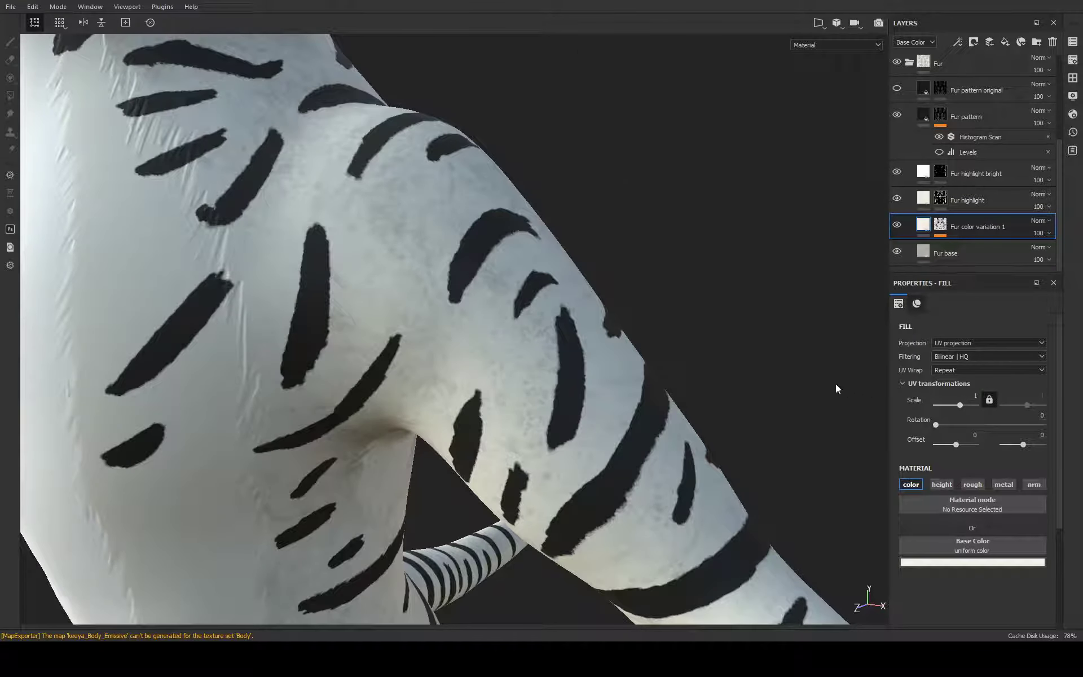
Display the colour variation mask and set the brush spacing to 21
left_click(939, 226)
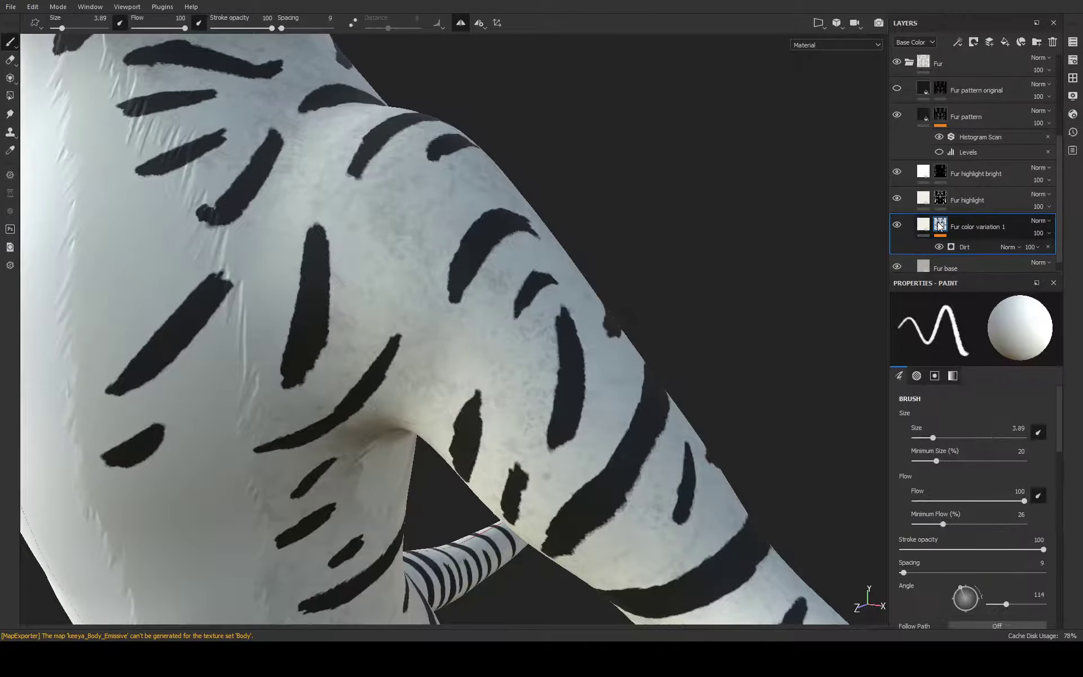
left_click(940, 234, "alt")
scroll(758, 409, "down", 2)
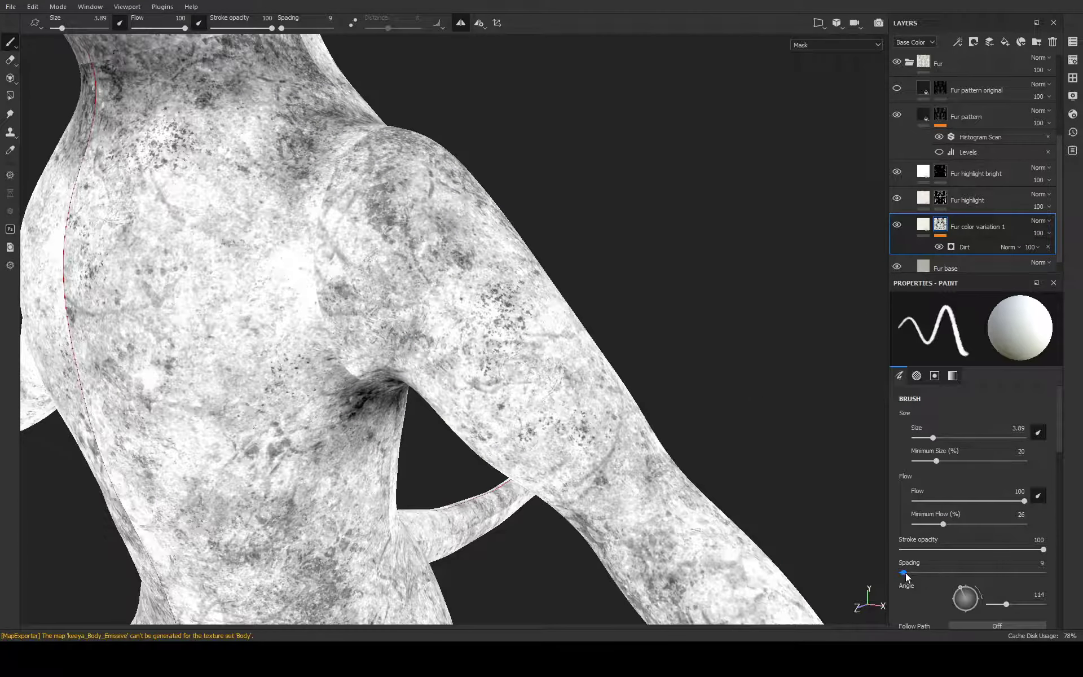
mouse_move(904, 573)
left_mouse_down()
mouse_move(951, 573)
mouse_move(909, 575)
left_mouse_up()
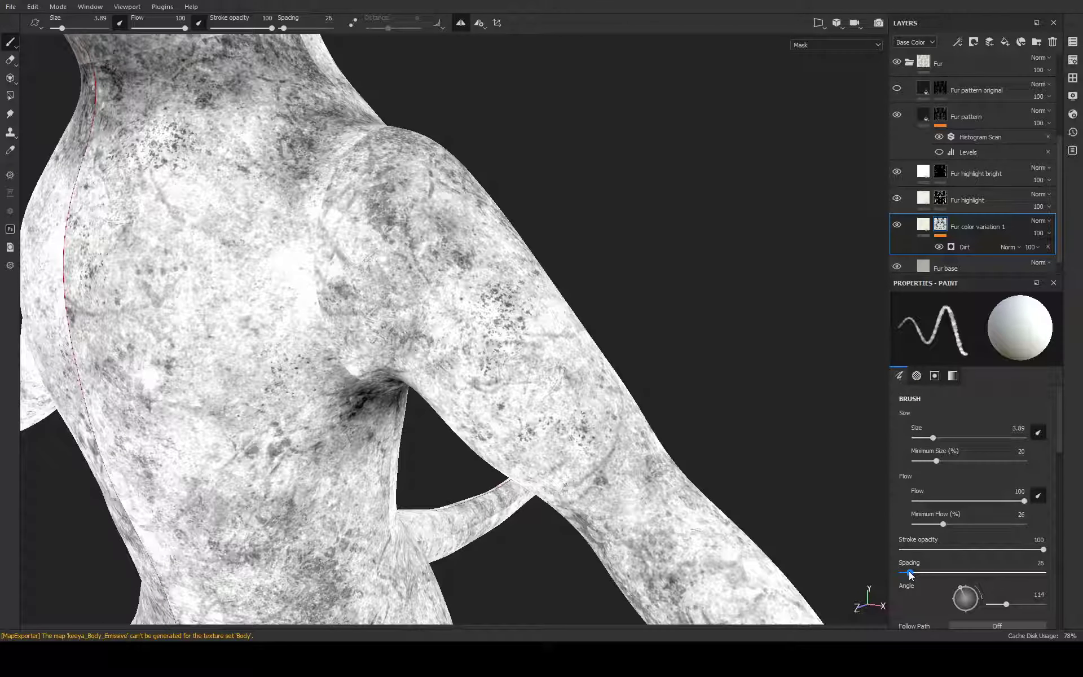
left_click_drag(909, 575, 907, 572)
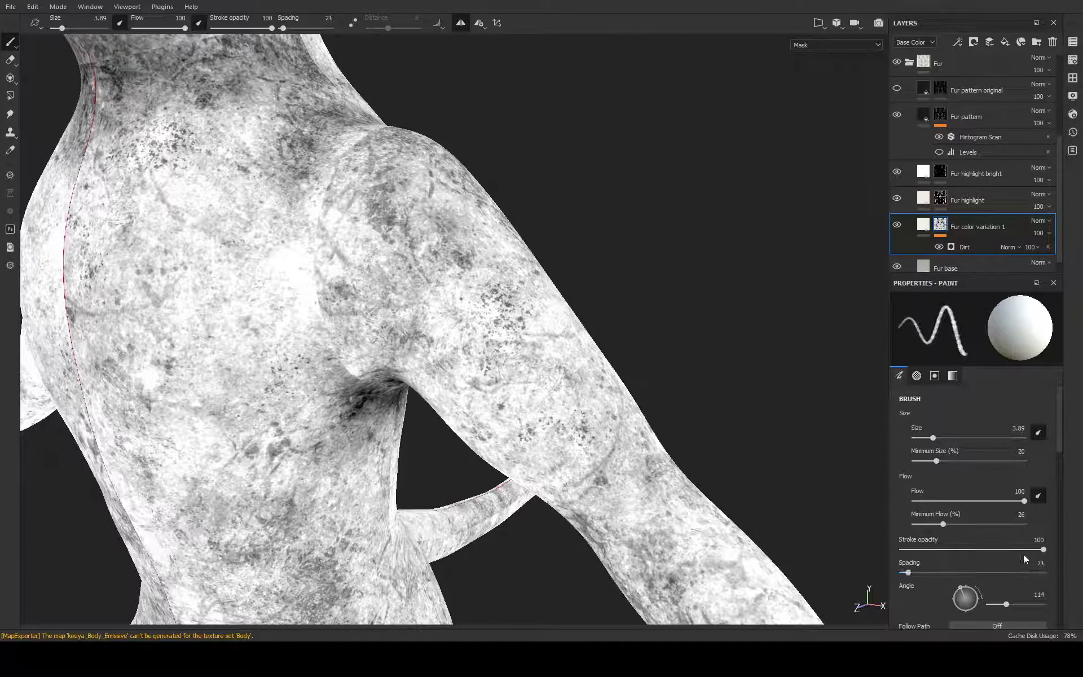
Set the Dirt generator's Grunge Amount to 0.55 and Grunge Scale to 3, then view the material
left_click(968, 246)
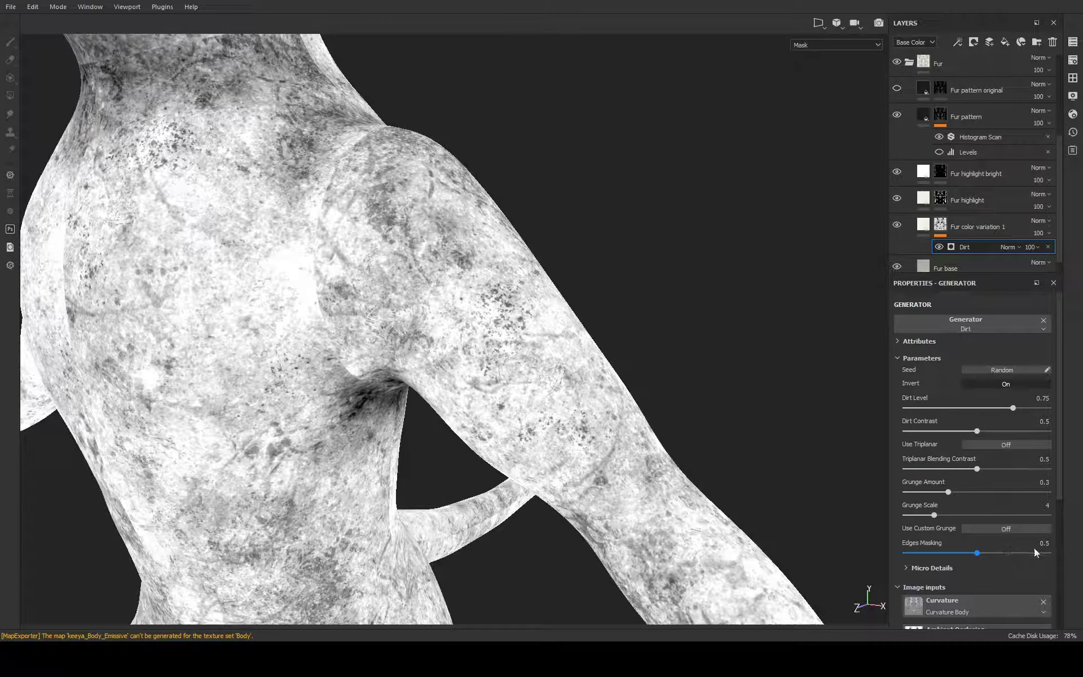
mouse_move(948, 492)
left_mouse_down()
mouse_move(934, 493)
mouse_move(985, 493)
left_mouse_up()
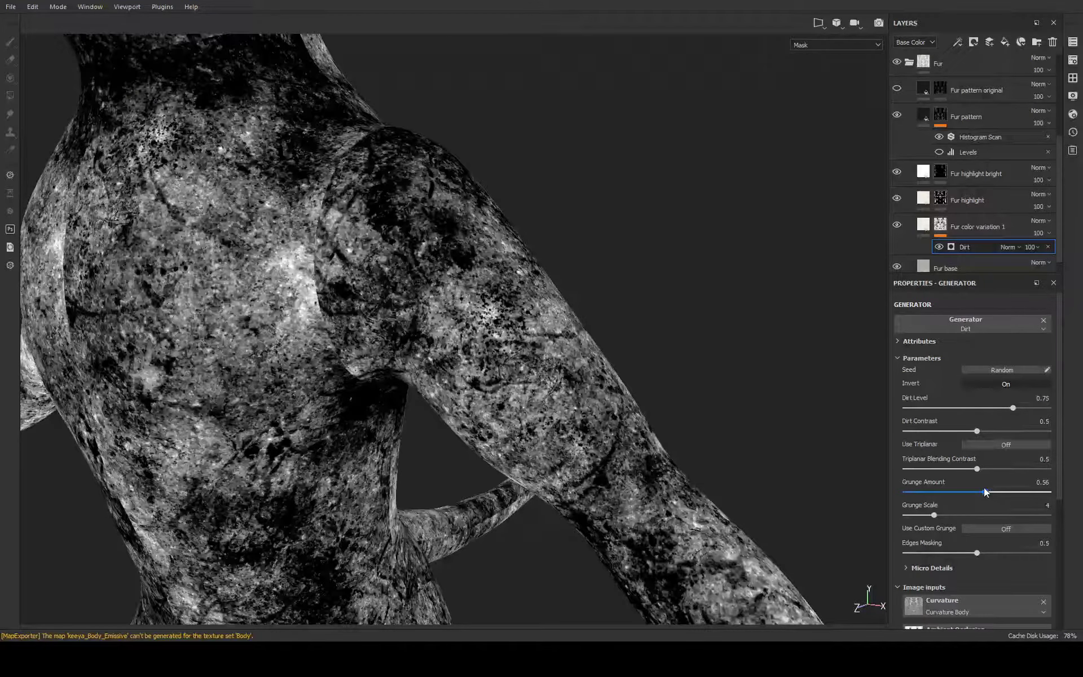
mouse_move(934, 515)
left_mouse_down()
mouse_move(1010, 514)
mouse_move(915, 516)
left_mouse_up()
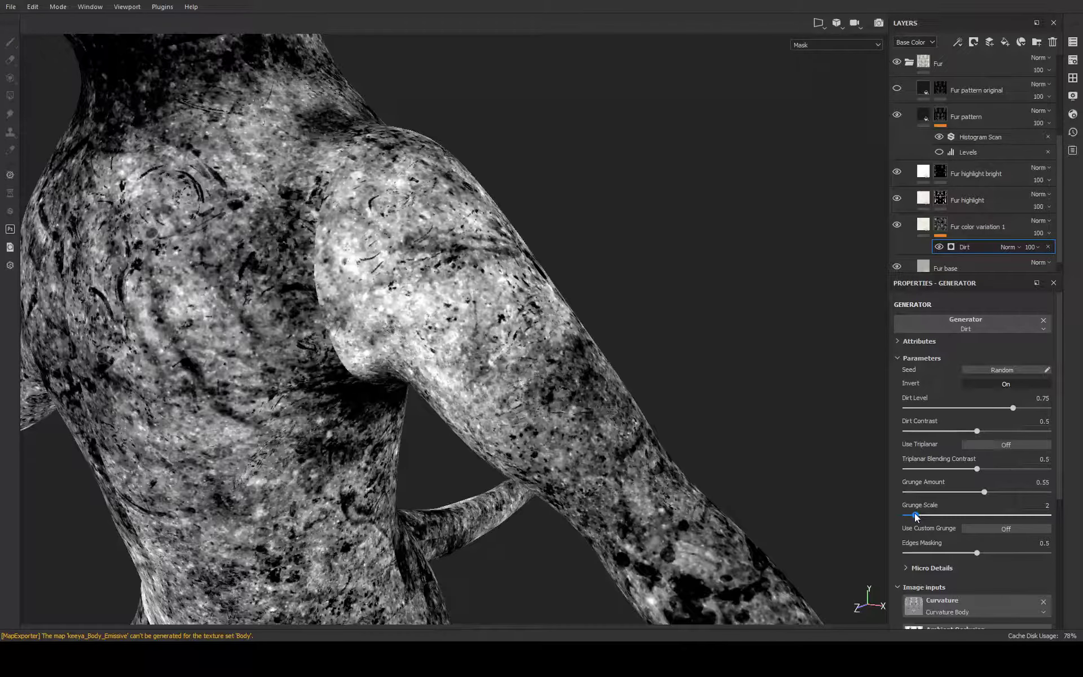
left_click_drag(915, 512, 925, 509)
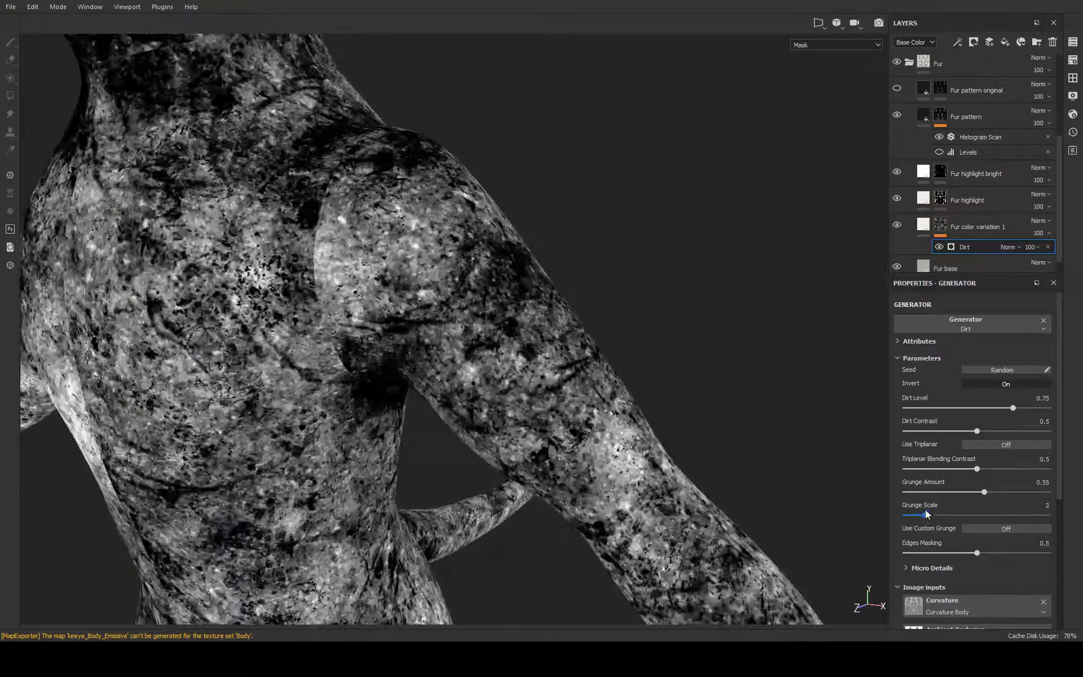
scroll(972, 437, "down", 5)
scroll(972, 442, "up", 1)
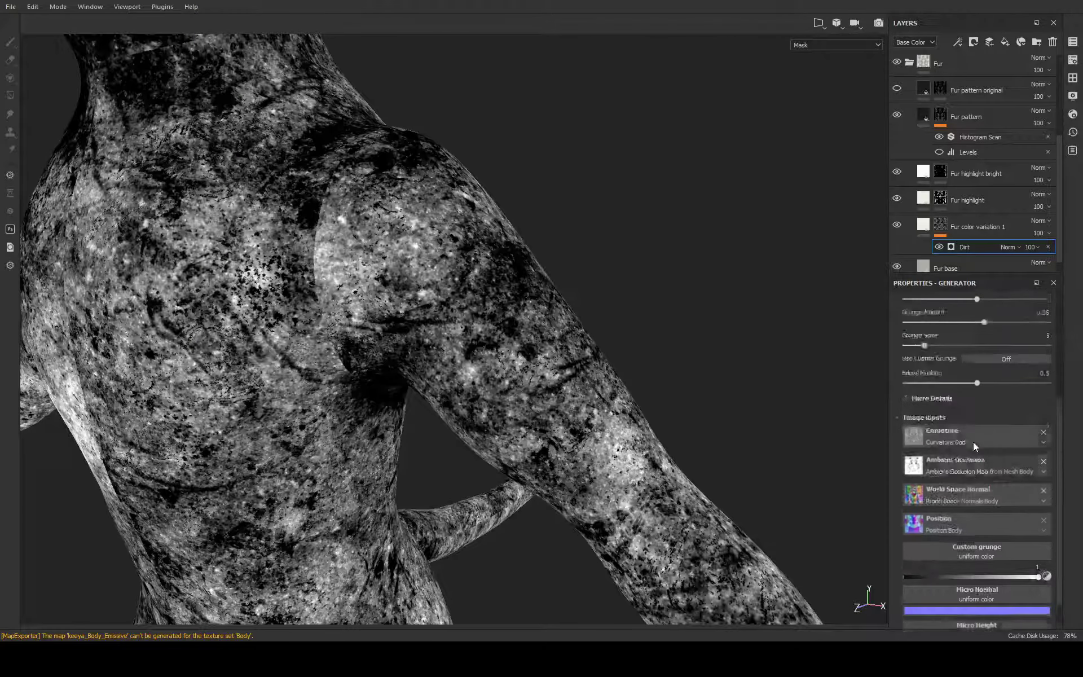
scroll(972, 442, "up", 4)
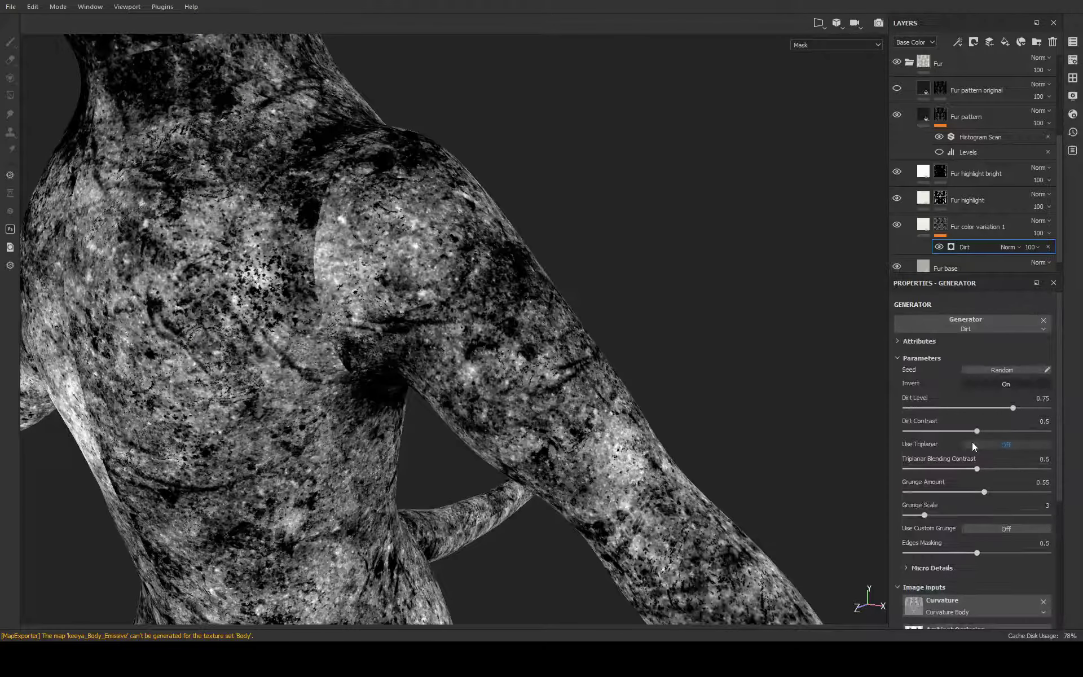
left_click(941, 227)
scroll(1000, 458, "down", 3)
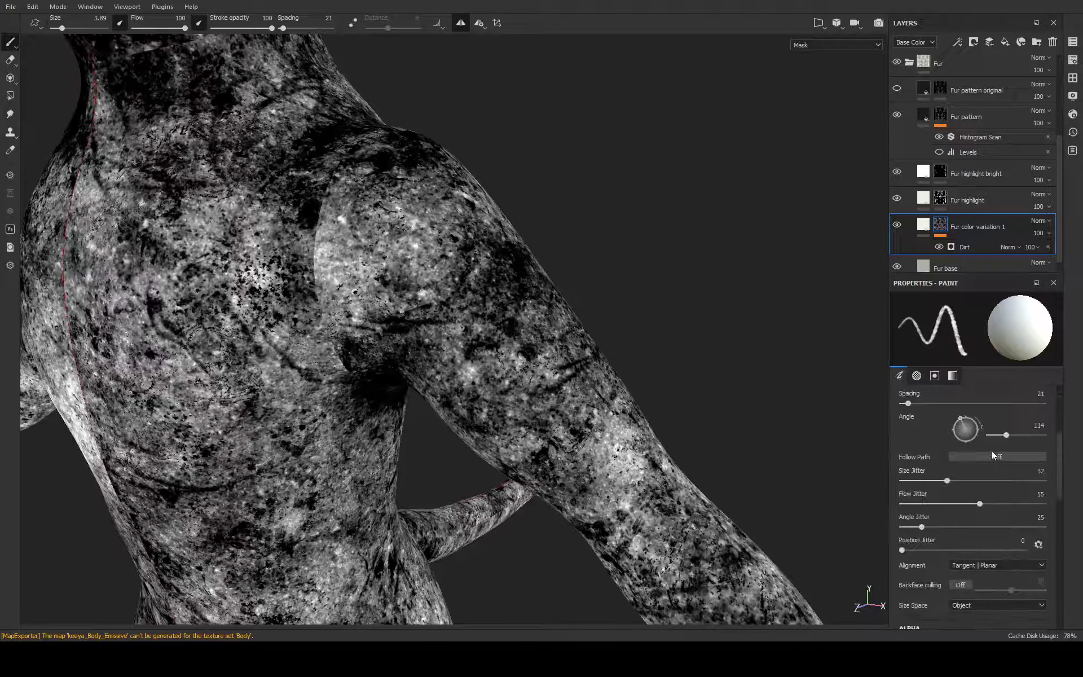
scroll(991, 450, "down", 1)
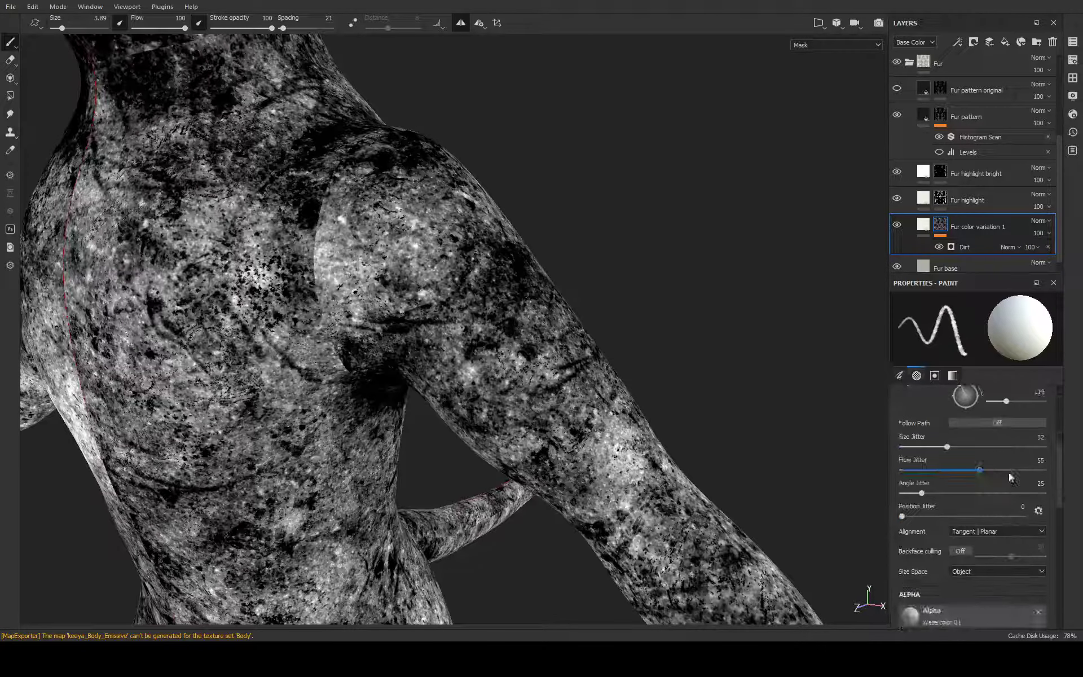
left_click(923, 226)
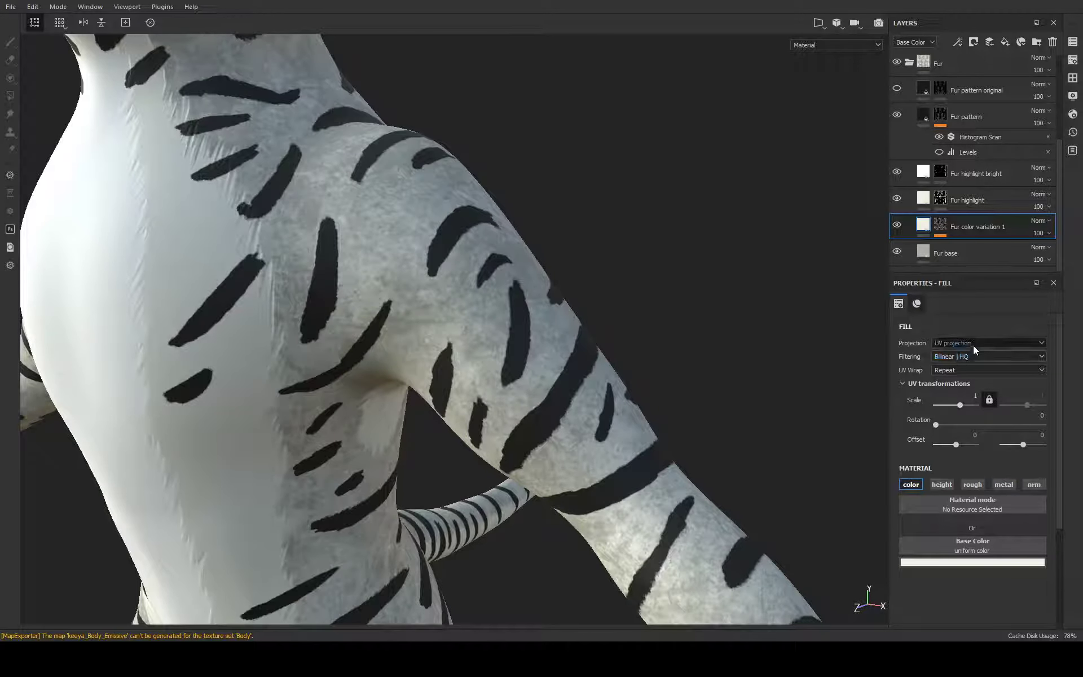
key("Down")
key("Down")
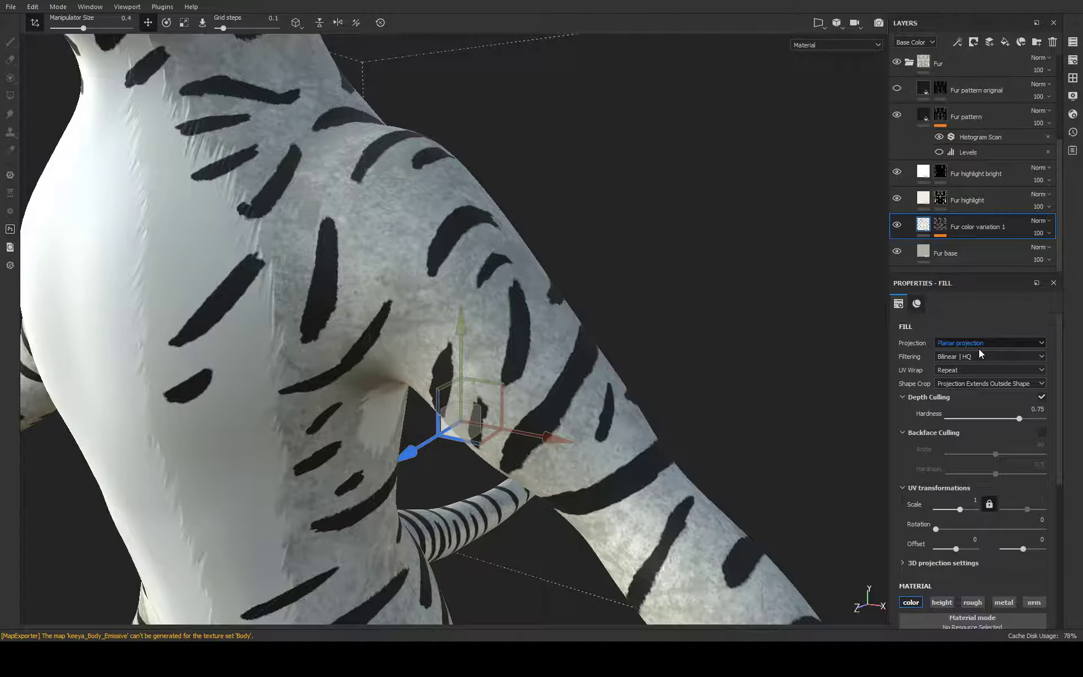
key("Up")
key("Up")
left_click(945, 226)
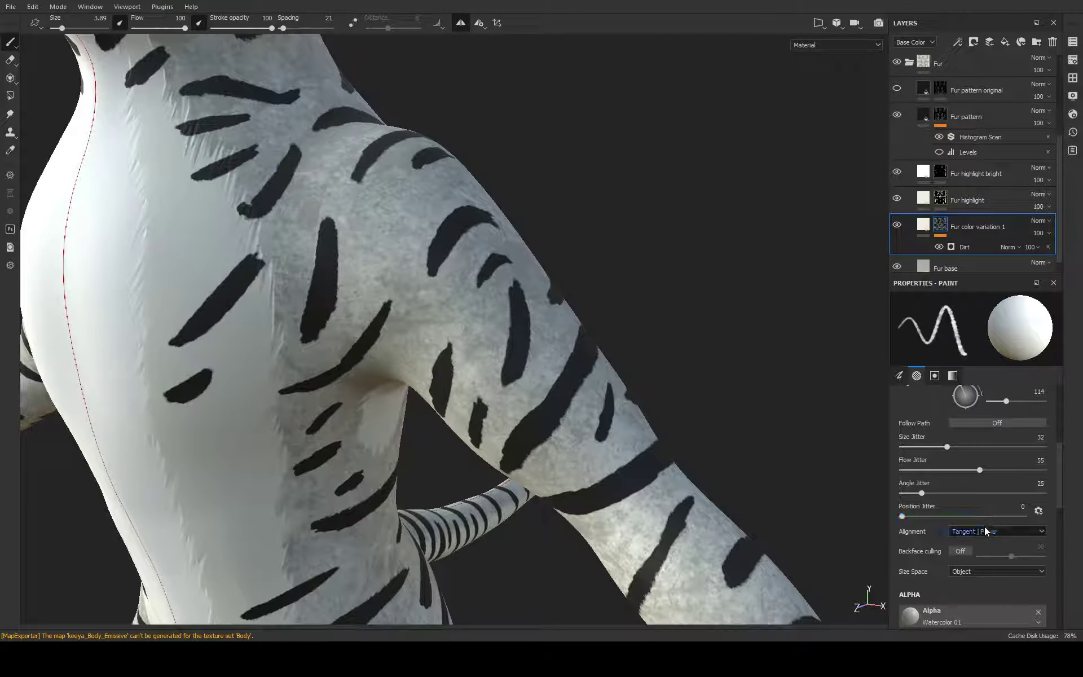
Turn on triplanar mapping for the Dirt generator and set the brush alpha hardness and shape to 1
left_click(981, 246)
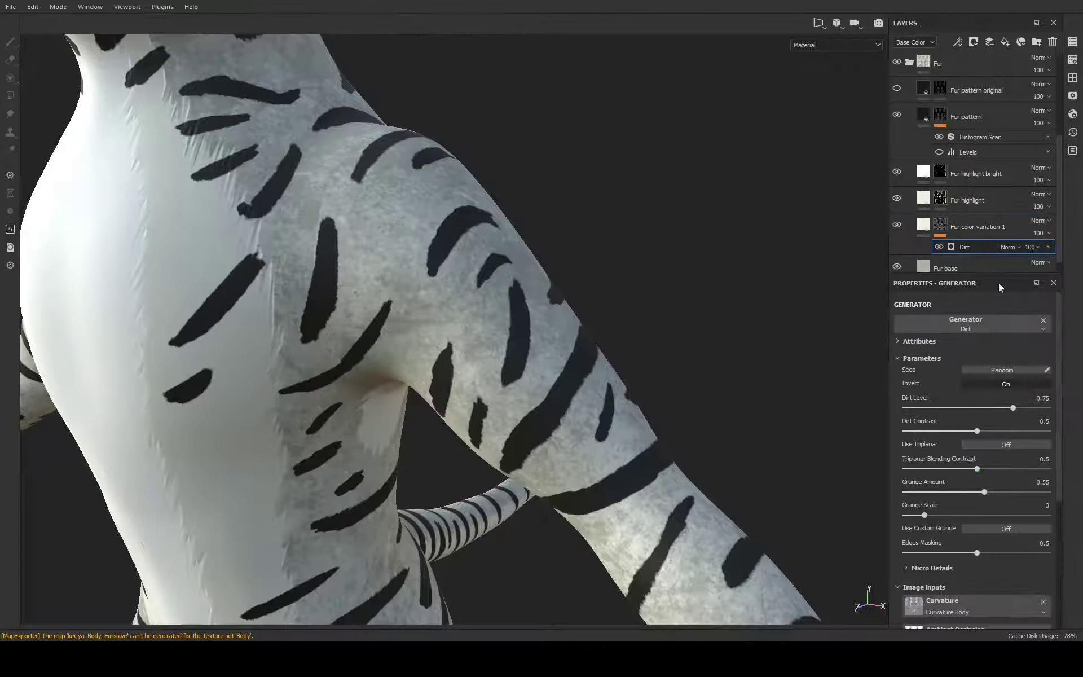
left_click(1027, 447)
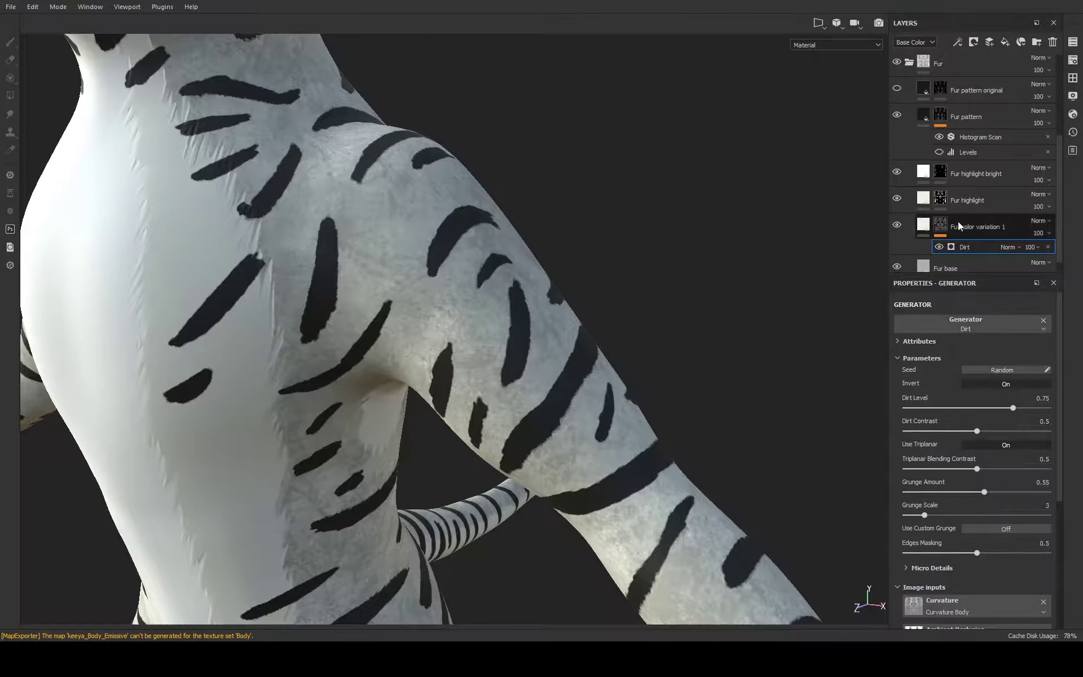
left_click(940, 226)
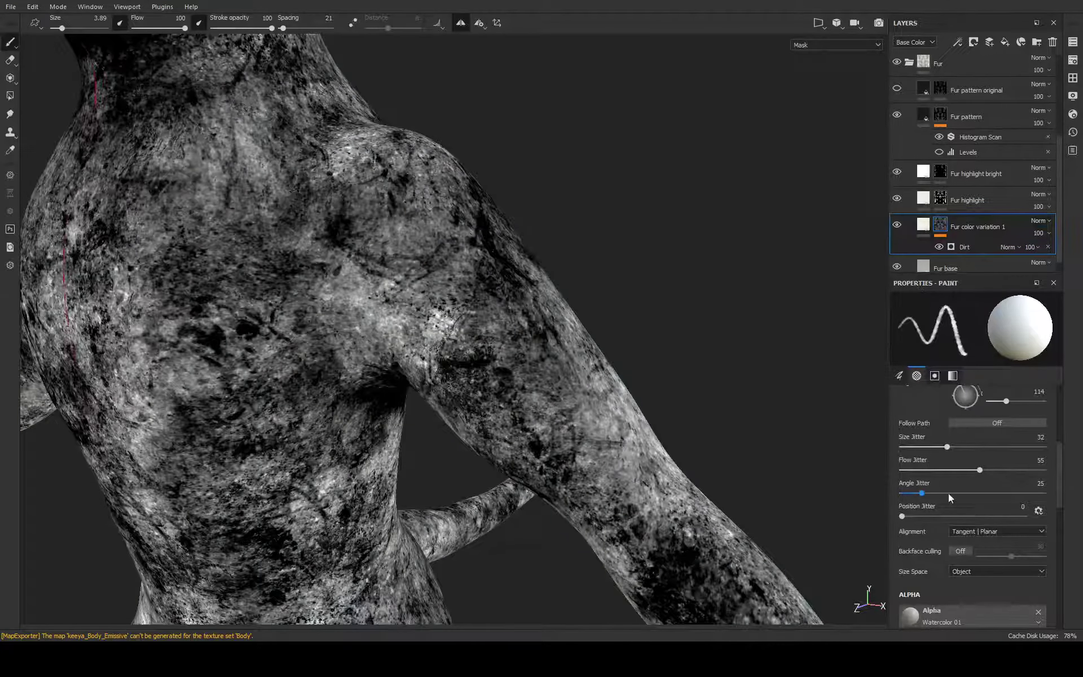
scroll(950, 492, "down", 3)
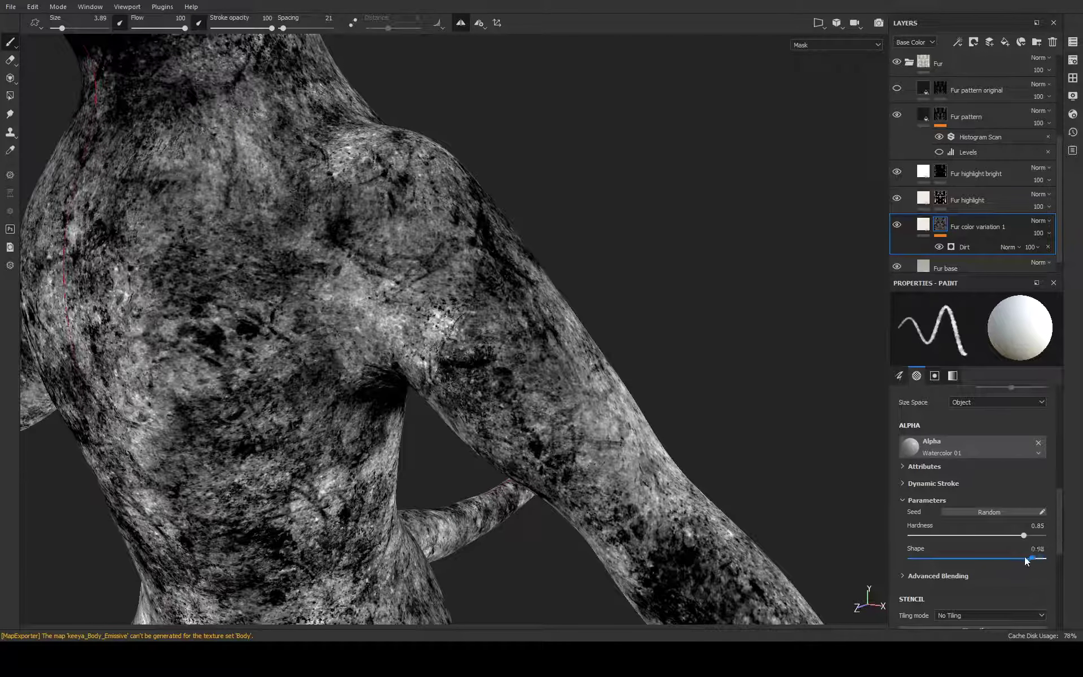
mouse_move(1025, 560)
left_mouse_down()
mouse_move(982, 555)
mouse_move(1045, 558)
mouse_move(1081, 539)
left_mouse_up()
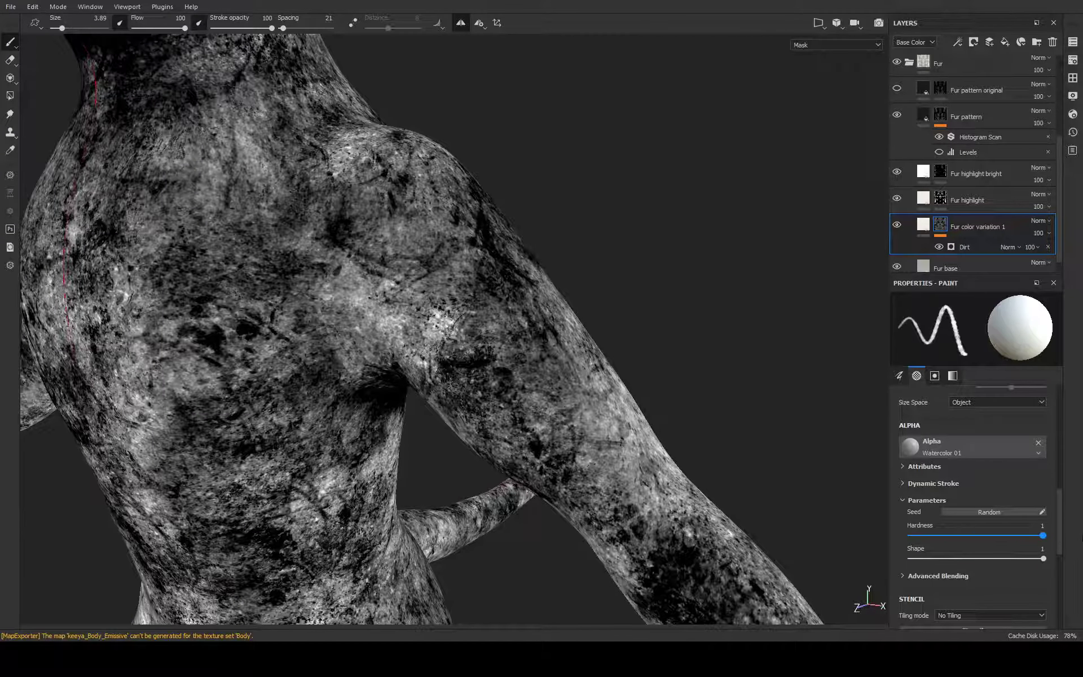
left_click(980, 245)
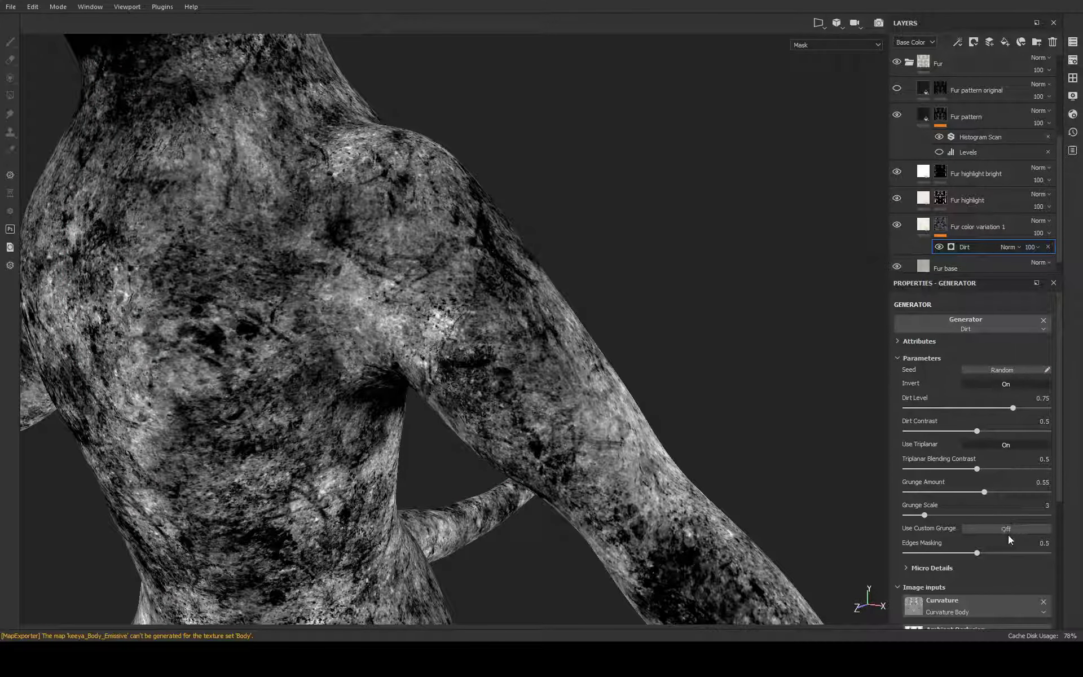
Lower the Dirt edge masking, raise its contrast, and set Grunge Scale to 1
left_click_drag(977, 553, 902, 551)
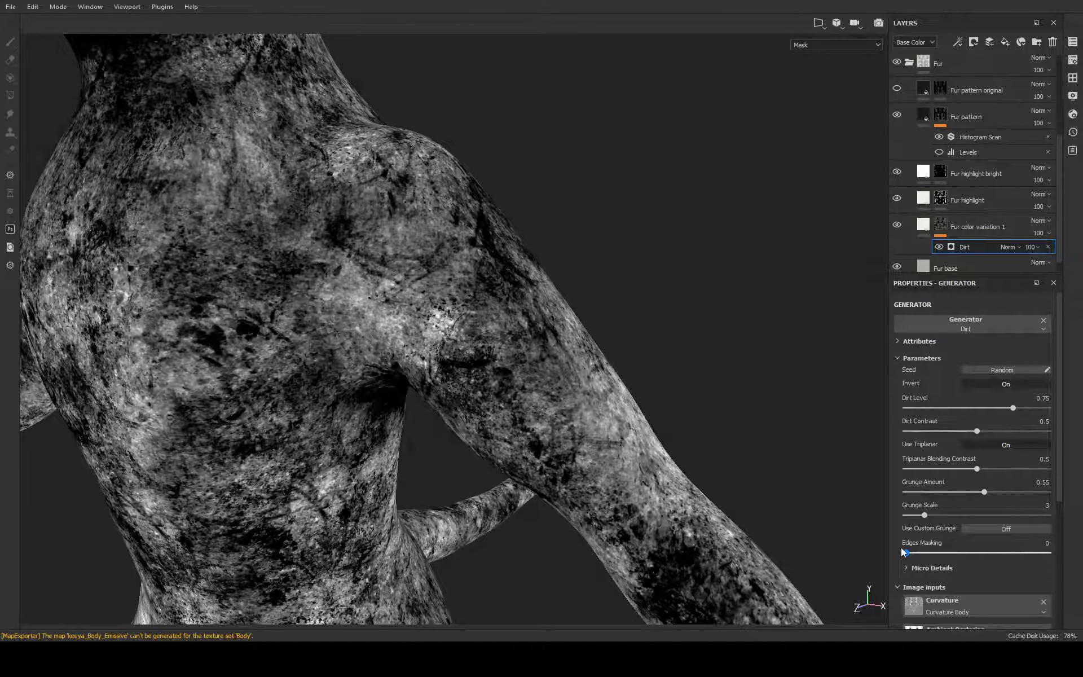
mouse_move(977, 469)
left_mouse_down()
mouse_move(1081, 476)
mouse_move(985, 478)
mouse_move(1024, 492)
mouse_move(956, 496)
mouse_move(998, 499)
left_mouse_up()
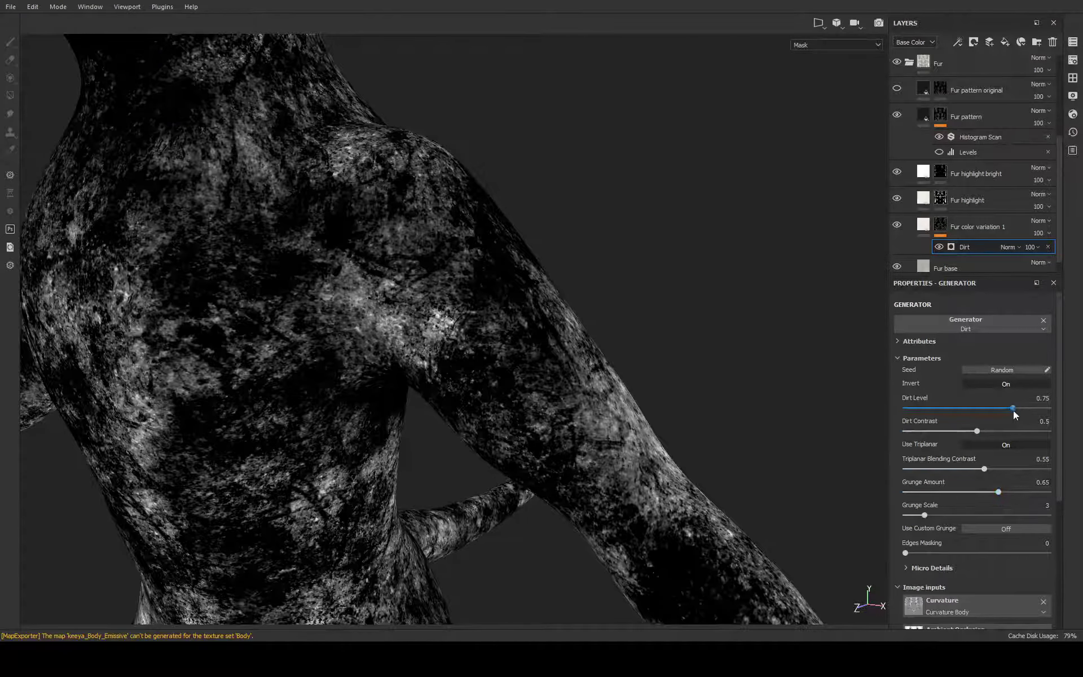
mouse_move(1013, 408)
left_mouse_down()
mouse_move(979, 430)
mouse_move(1025, 430)
left_mouse_up()
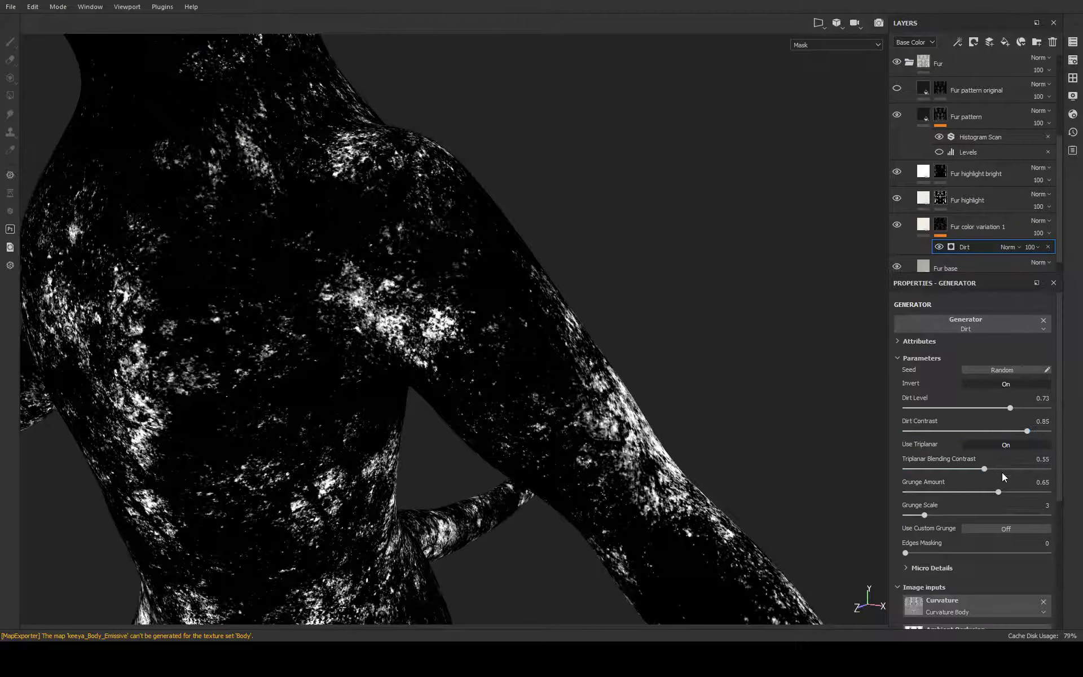
left_click_drag(924, 514, 883, 514)
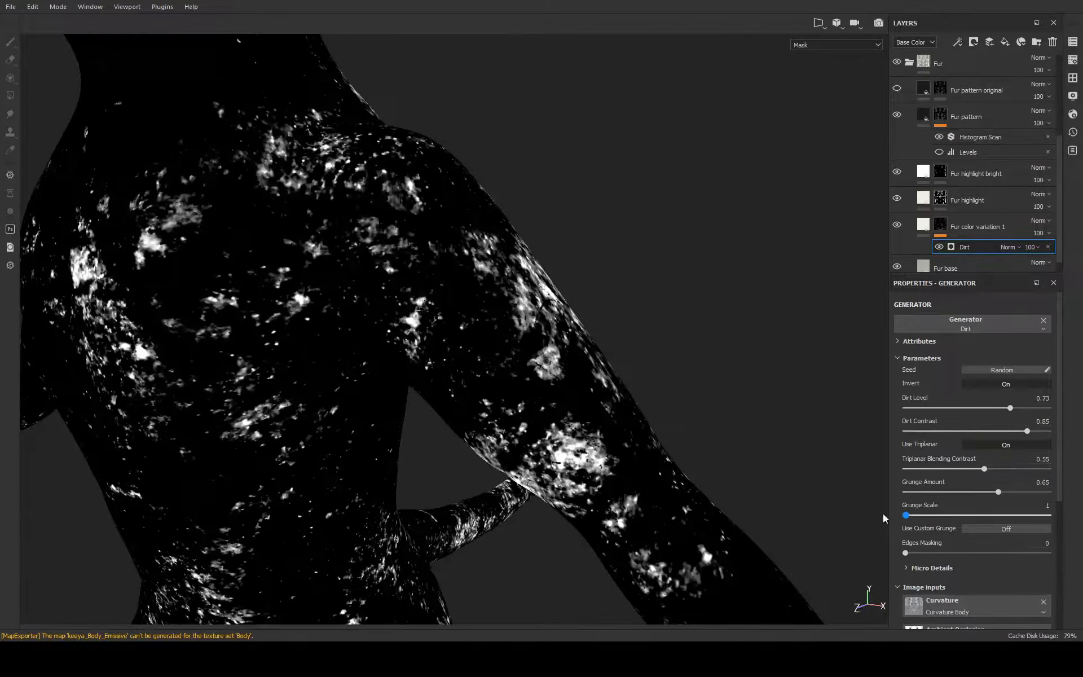
Settle the Dirt Level at 0.7 after testing higher and lower values
scroll(958, 517, "down", 3)
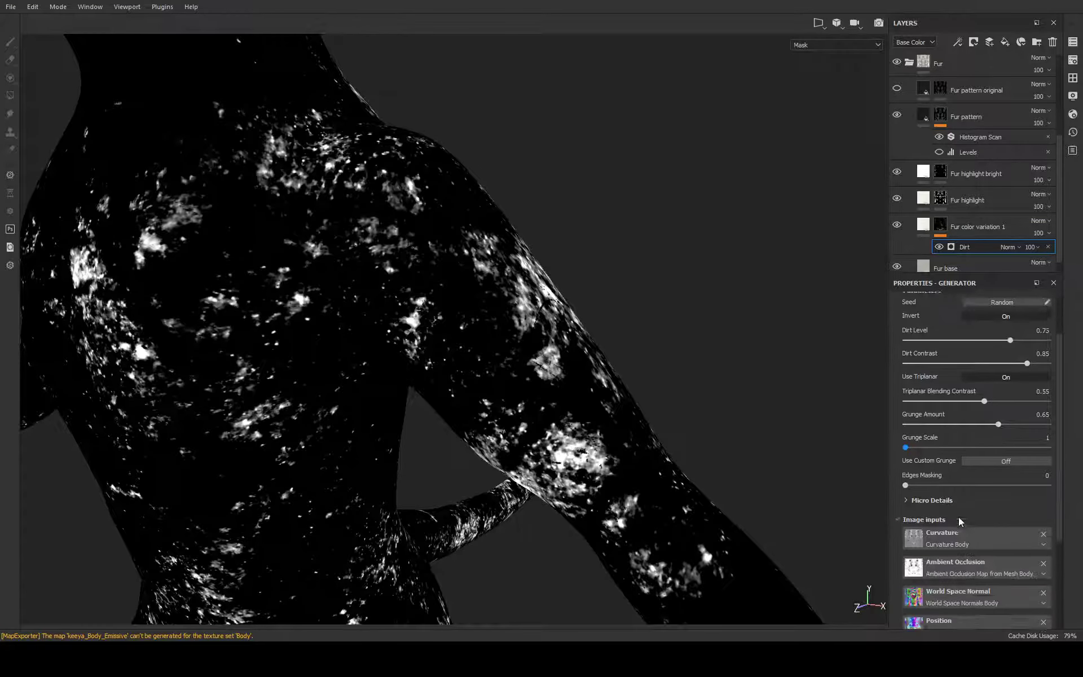
scroll(970, 516, "down", 3)
scroll(978, 516, "down", 2)
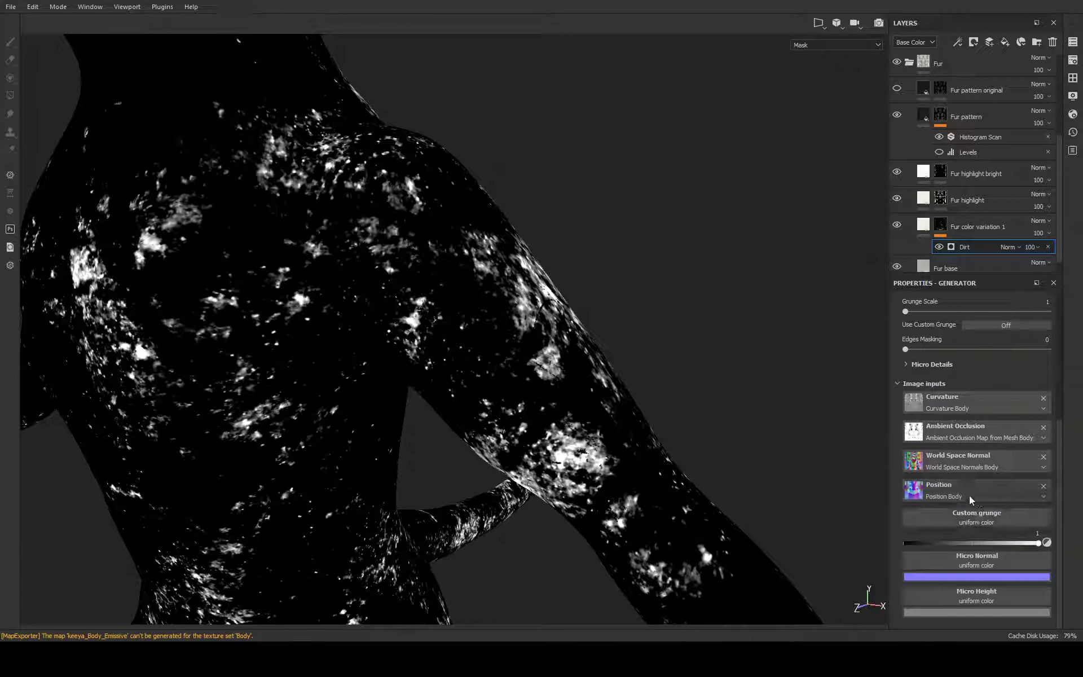
scroll(970, 499, "up", 6)
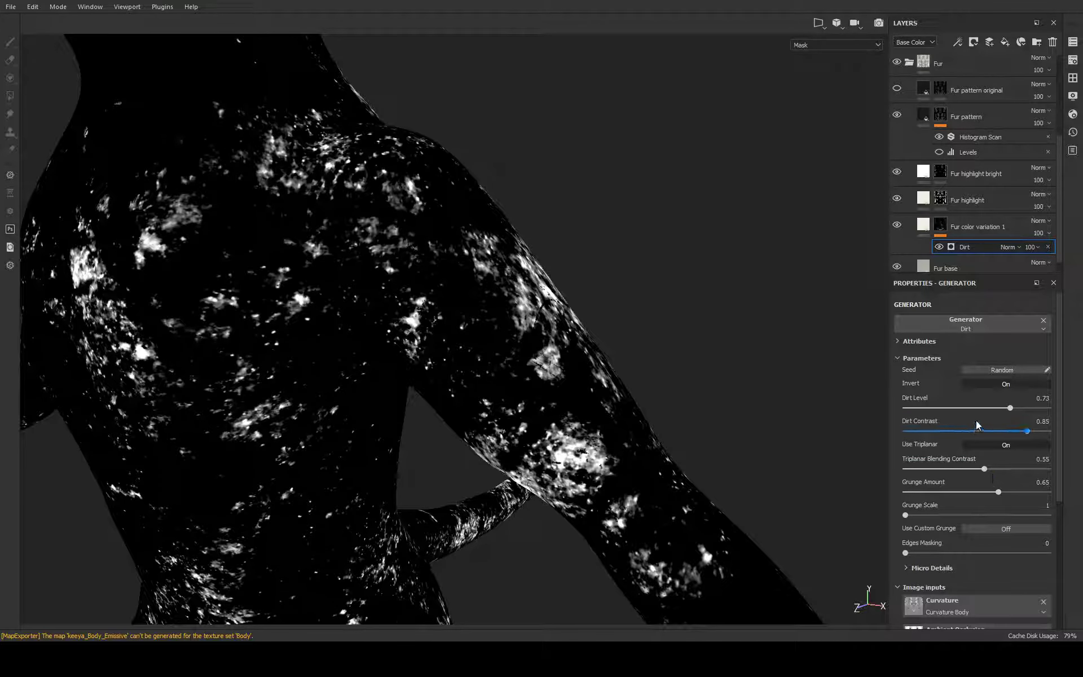
left_click(1019, 408)
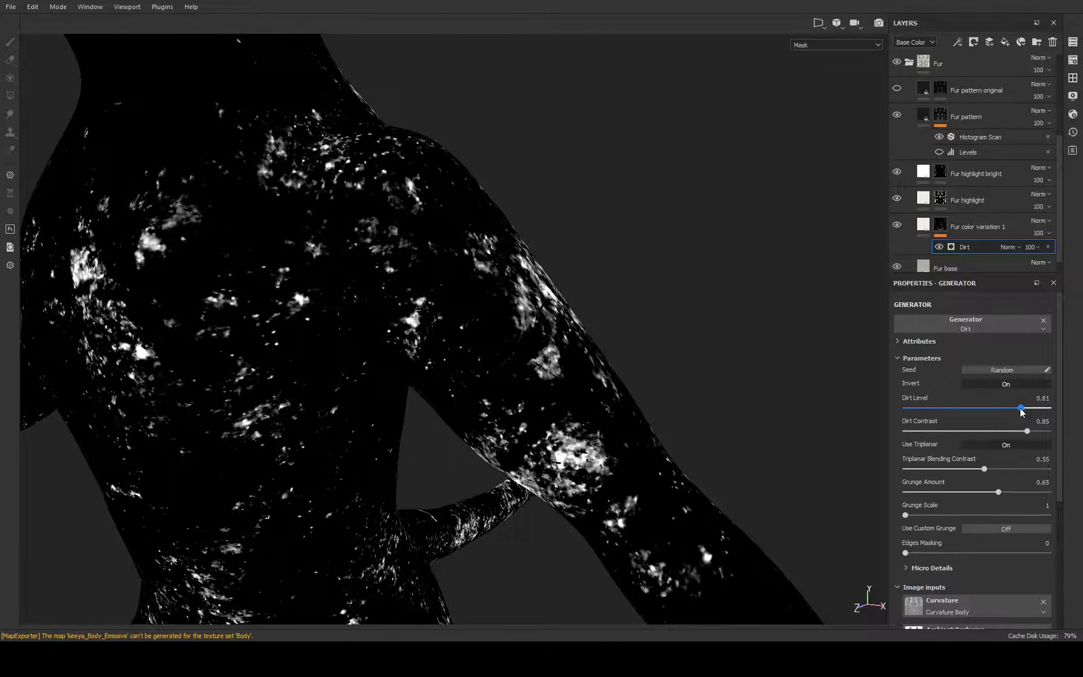
left_click(997, 408)
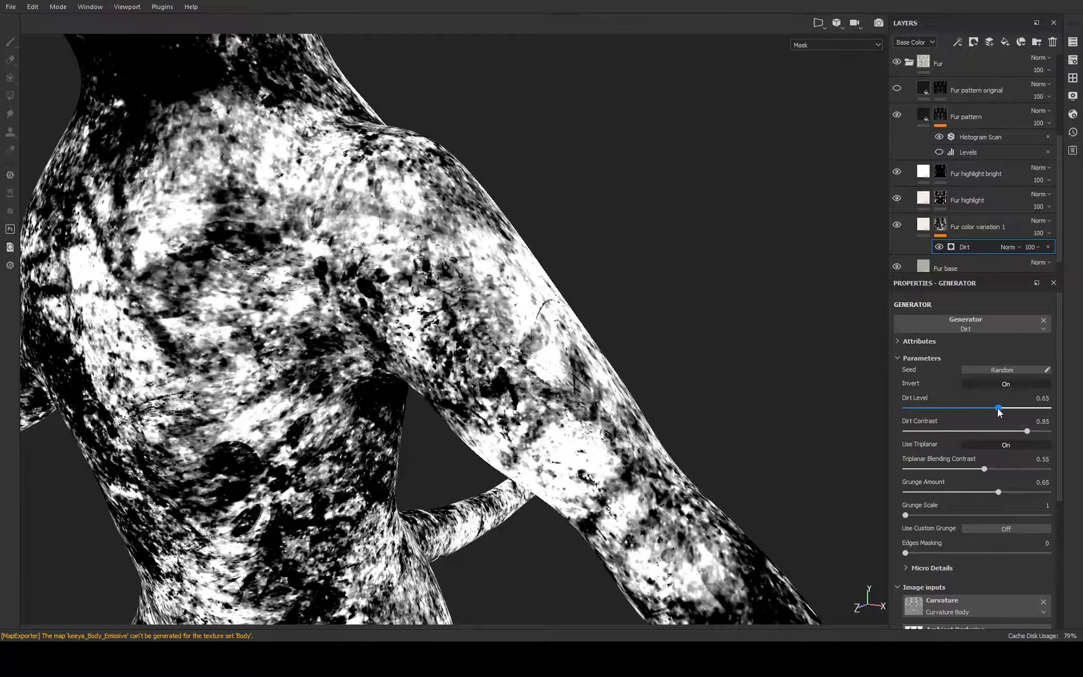
left_click_drag(998, 408, 1005, 408)
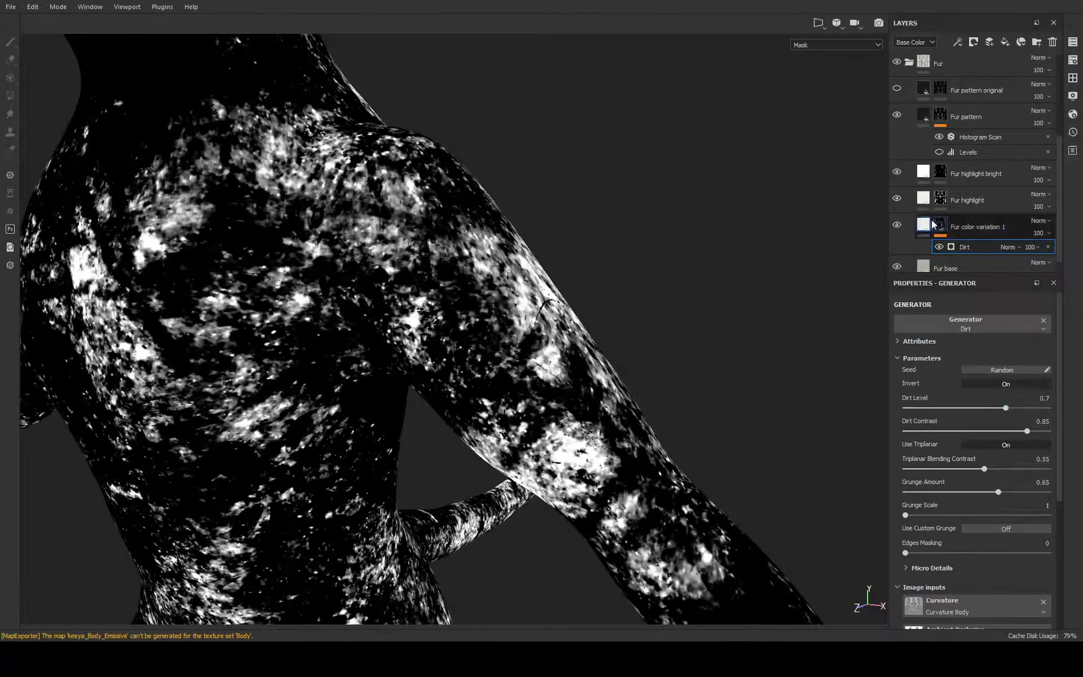
left_click(923, 224)
Orbit in on the creature's neck and torso and open Fur color variation 1's mask effects
left_click_drag(641, 375, 588, 325, "alt")
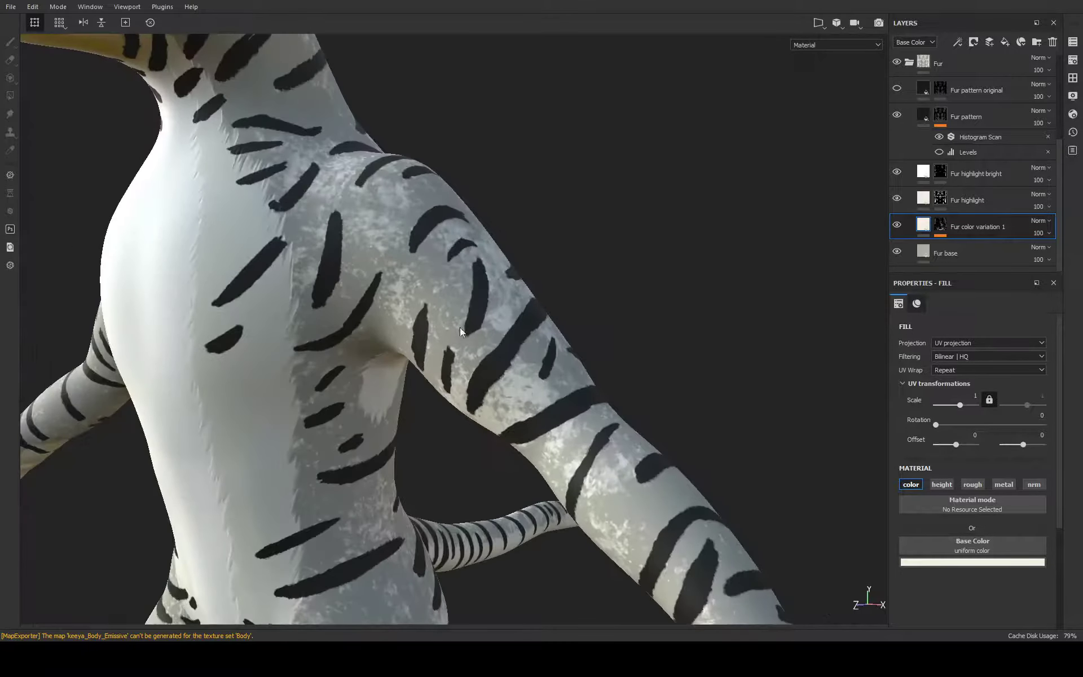
left_click_drag(463, 332, 625, 237, "alt")
mouse_move(625, 237)
middle_mouse_down("alt")
mouse_move(651, 186)
mouse_move(596, 328)
mouse_move(500, 408)
middle_mouse_up("alt")
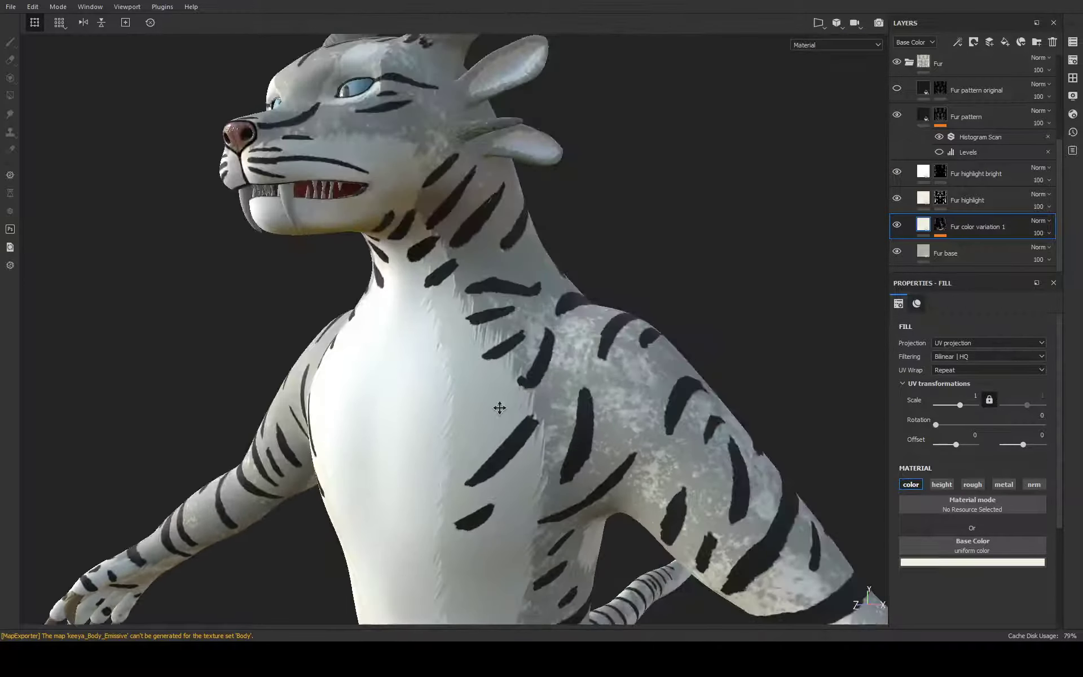
left_click_drag(500, 408, 734, 338, "alt")
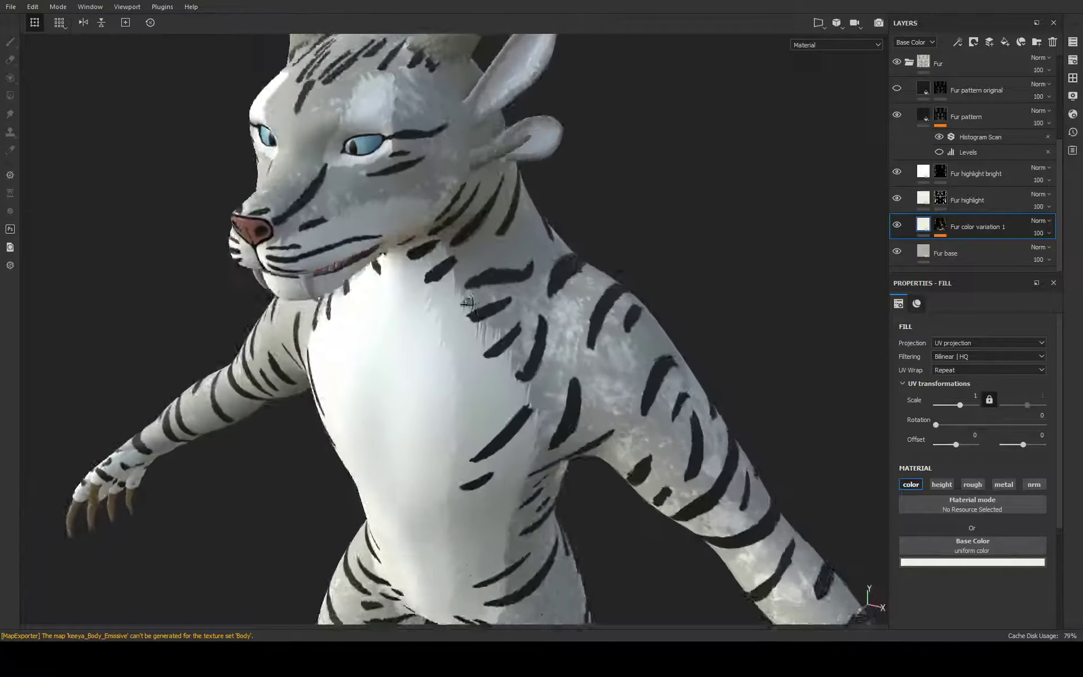
middle_click_drag(734, 337, 809, 442, "alt")
scroll(809, 442, "up", 3)
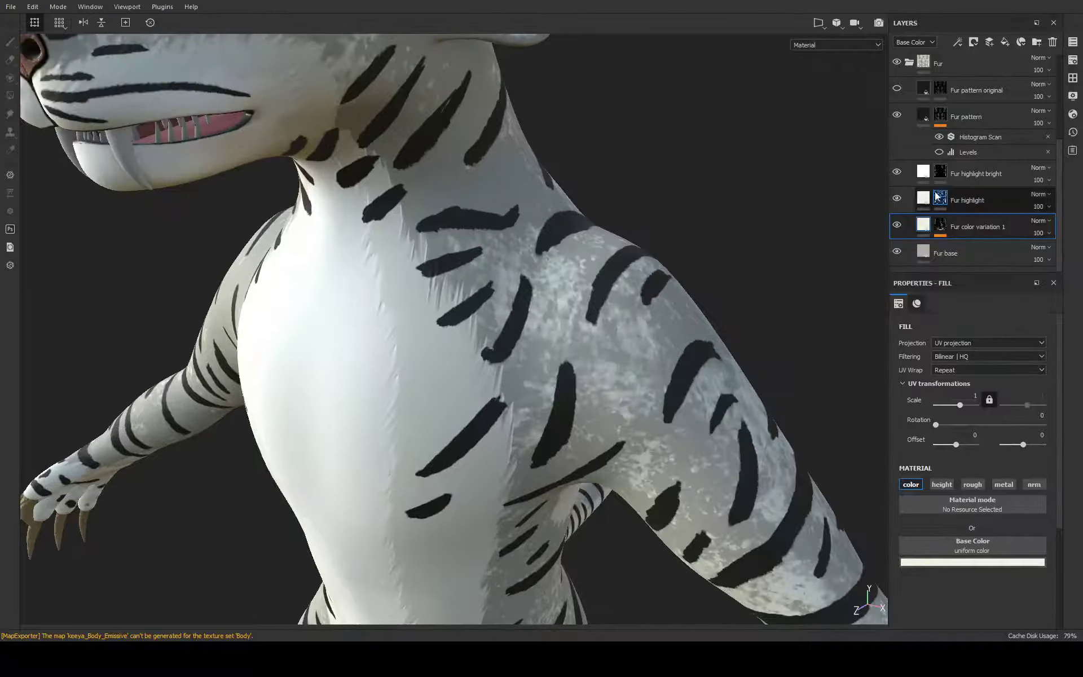
left_click(940, 225)
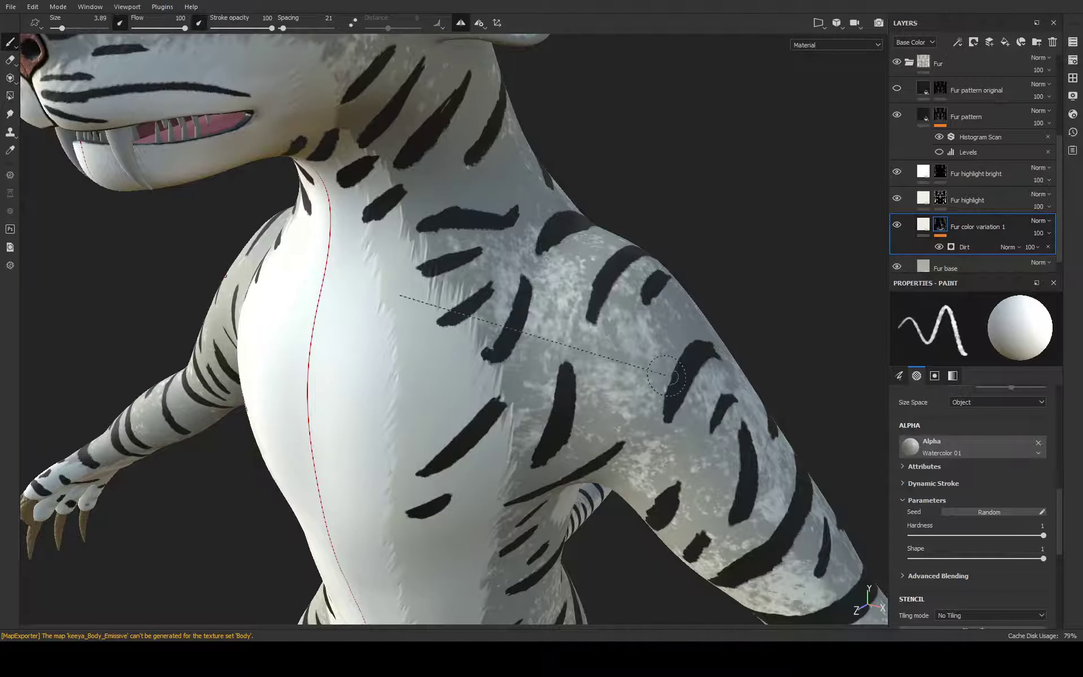
Hide the Dirt effect and add a new empty generator to the mask
middle_click_drag(674, 366, 641, 288, "alt")
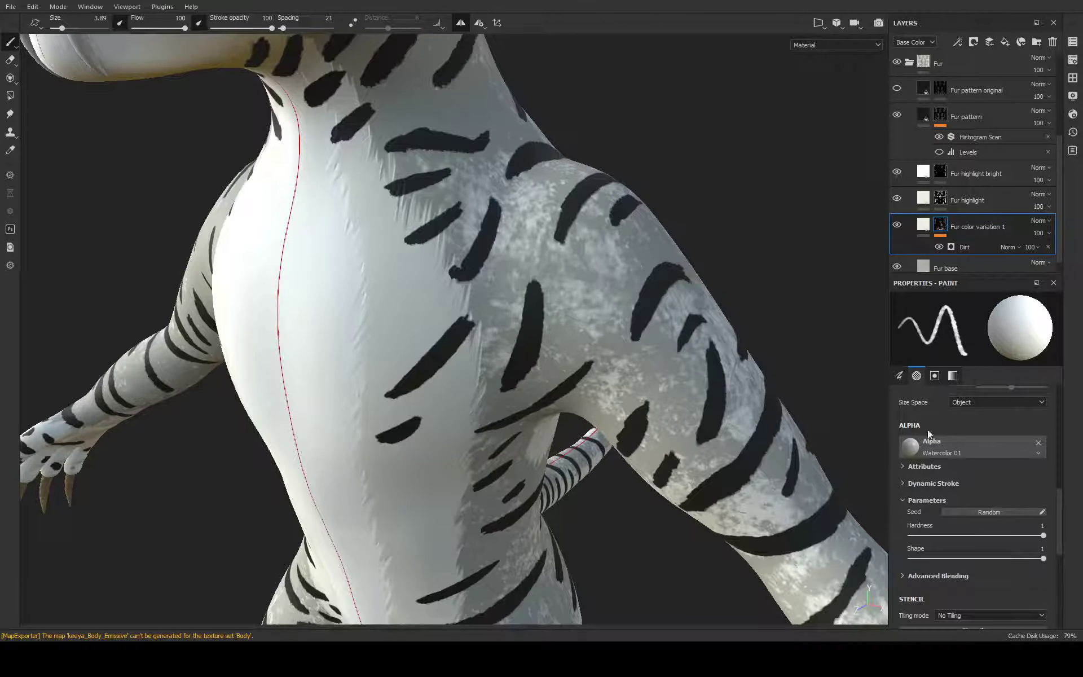
scroll(948, 445, "up", 5)
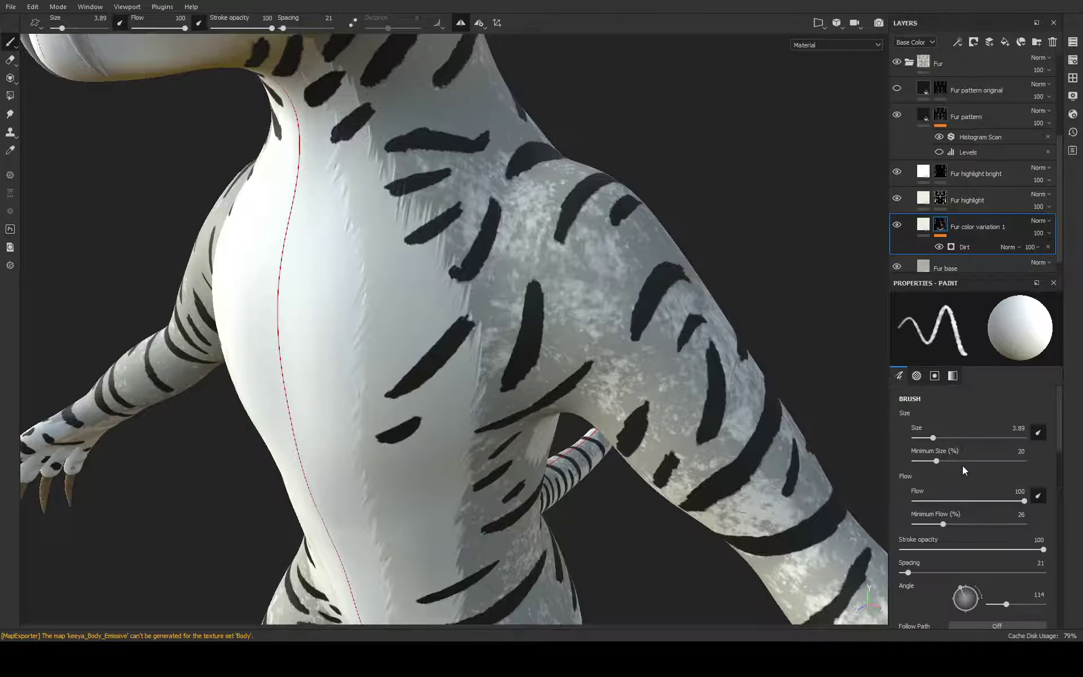
left_click(939, 246)
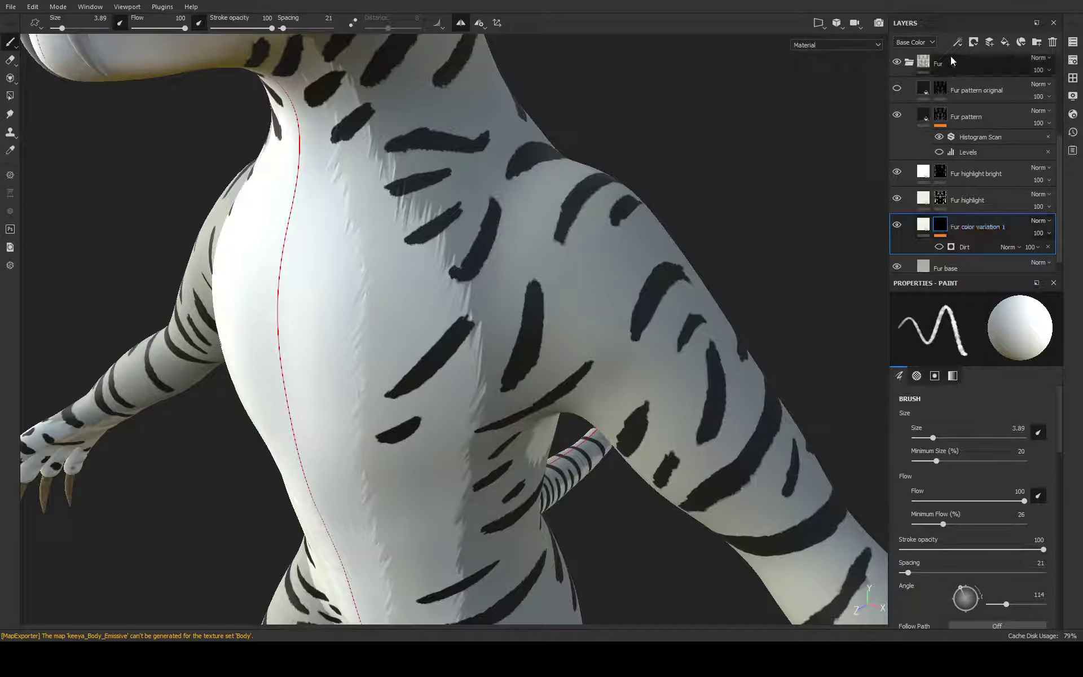
left_click(968, 57)
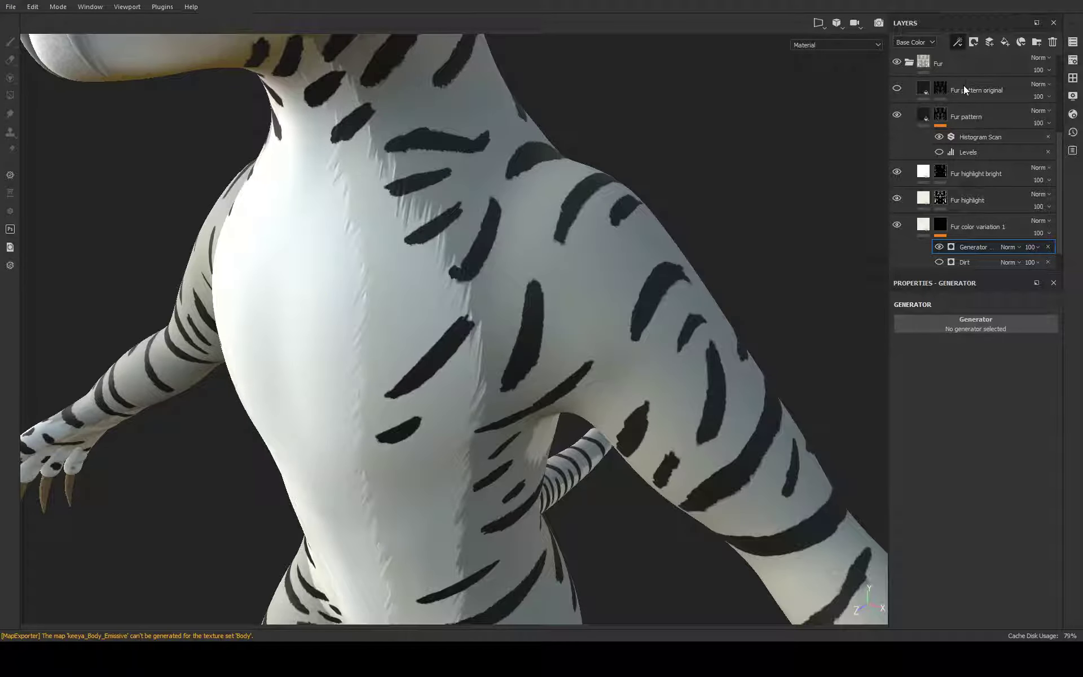
Add a Grunge Stains Spots grayscale fill to the mask and lower its balance to 0.38
left_click(1005, 41)
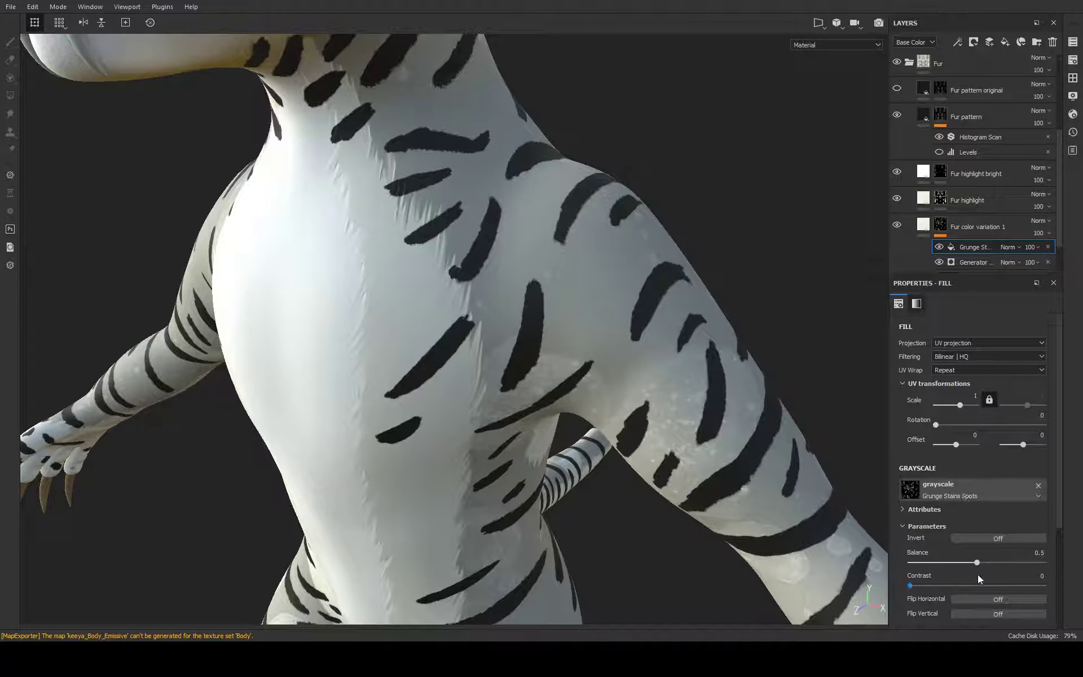
scroll(980, 581, "down", 2)
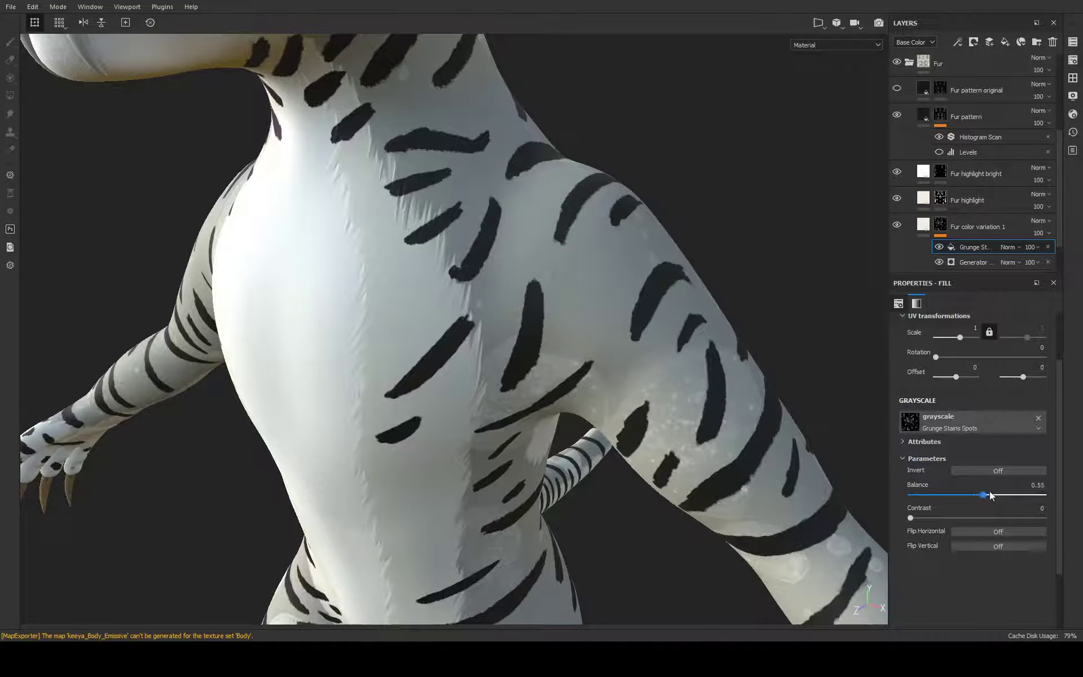
left_click_drag(977, 495, 960, 495)
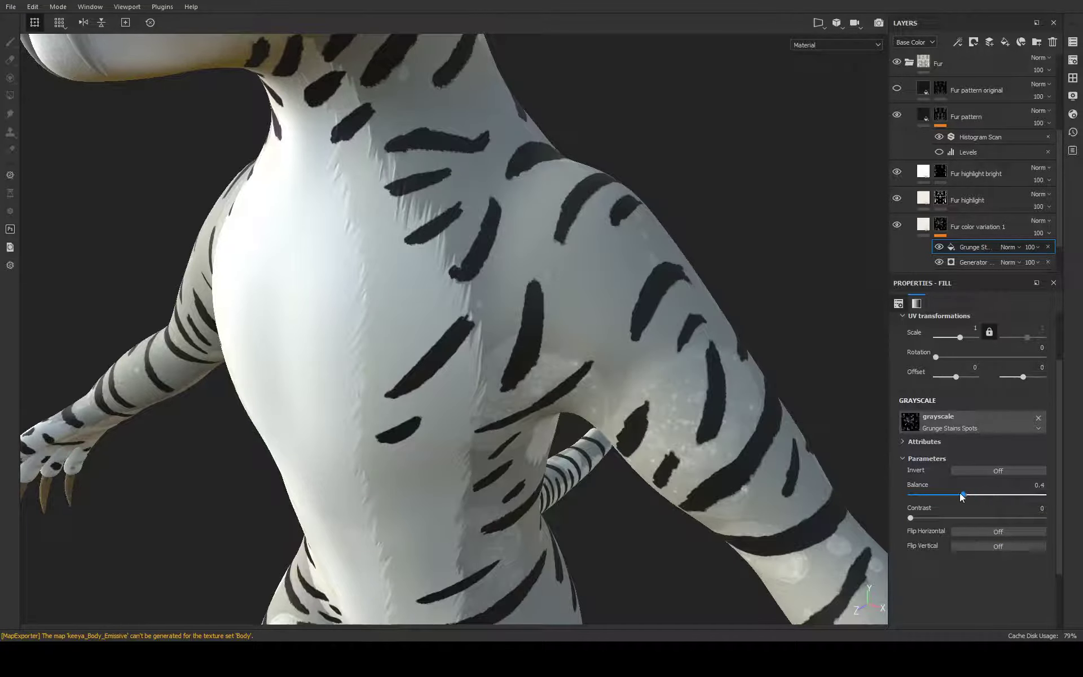
left_click(940, 225, "alt")
Test higher contrast and inversion on the spots, then raise Balance to 0.77
left_click(972, 246)
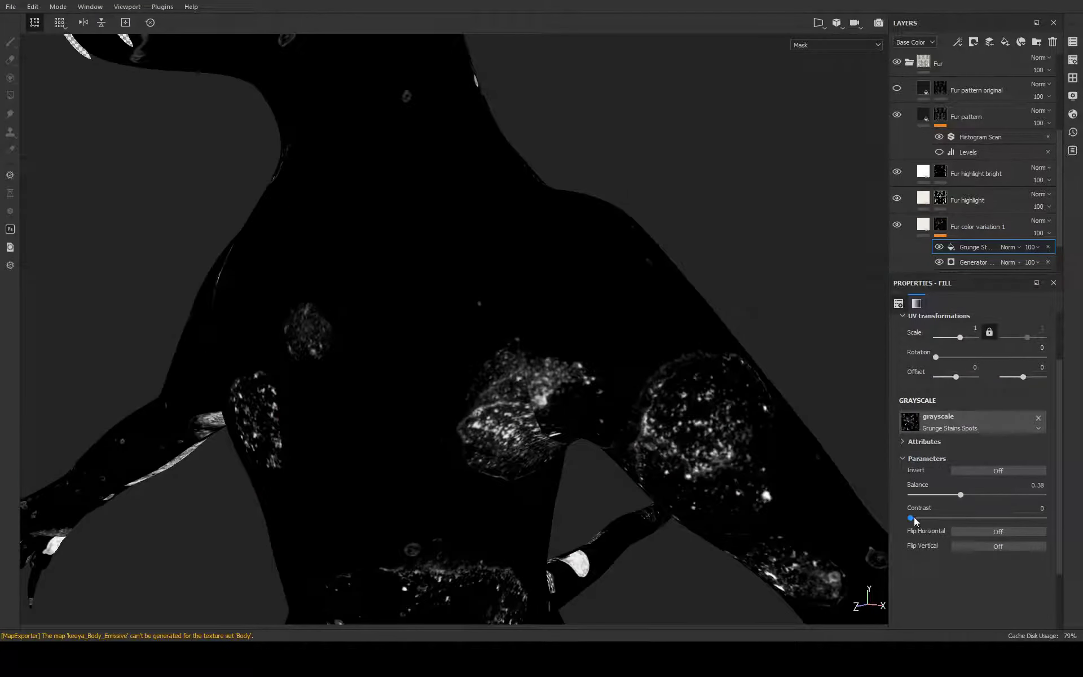
left_click_drag(911, 517, 936, 518)
left_click(994, 476)
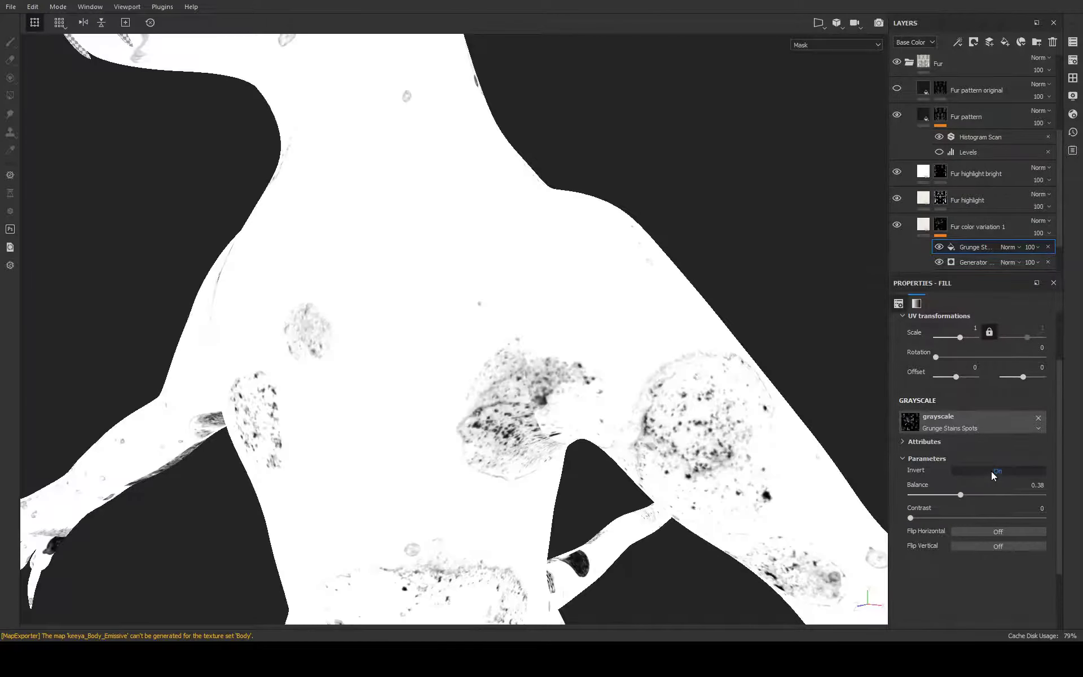
left_click(993, 471)
left_click_drag(960, 494, 1011, 499)
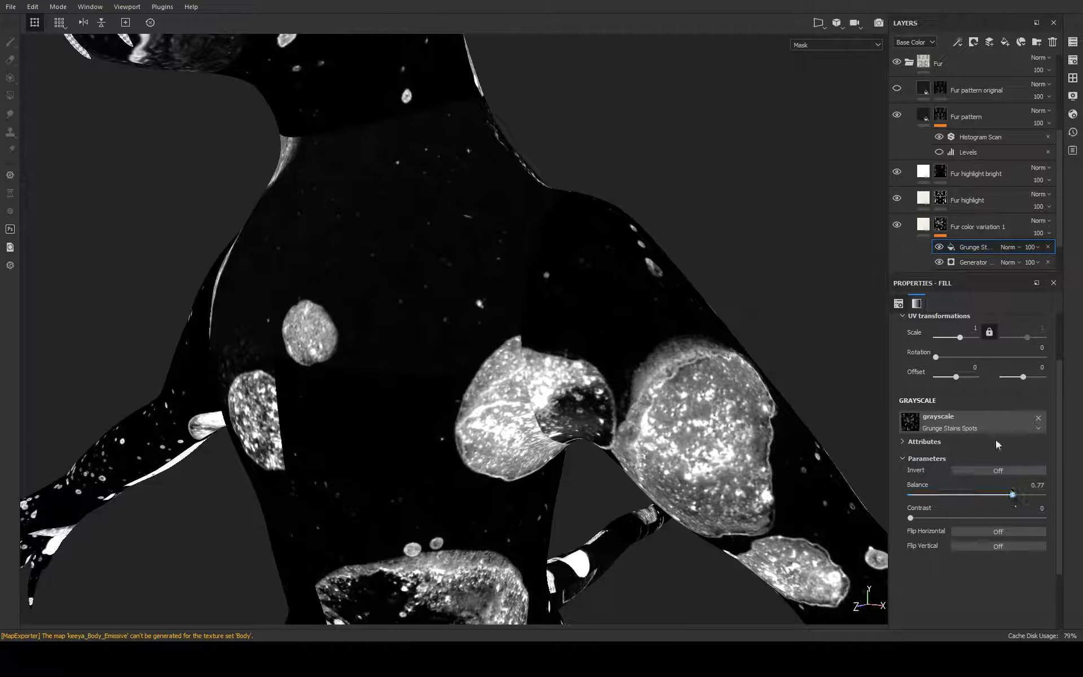
left_click(925, 225)
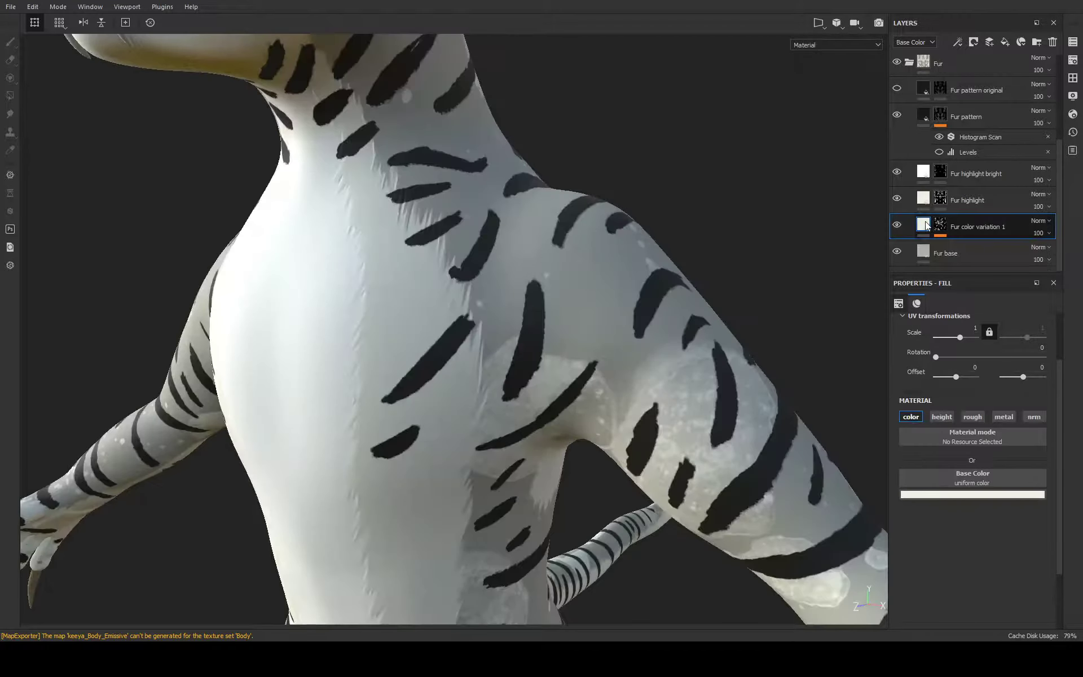
Select the Grunge fill in the Fur color variation 1 mask and swap it for Clouds 2
left_click(939, 224)
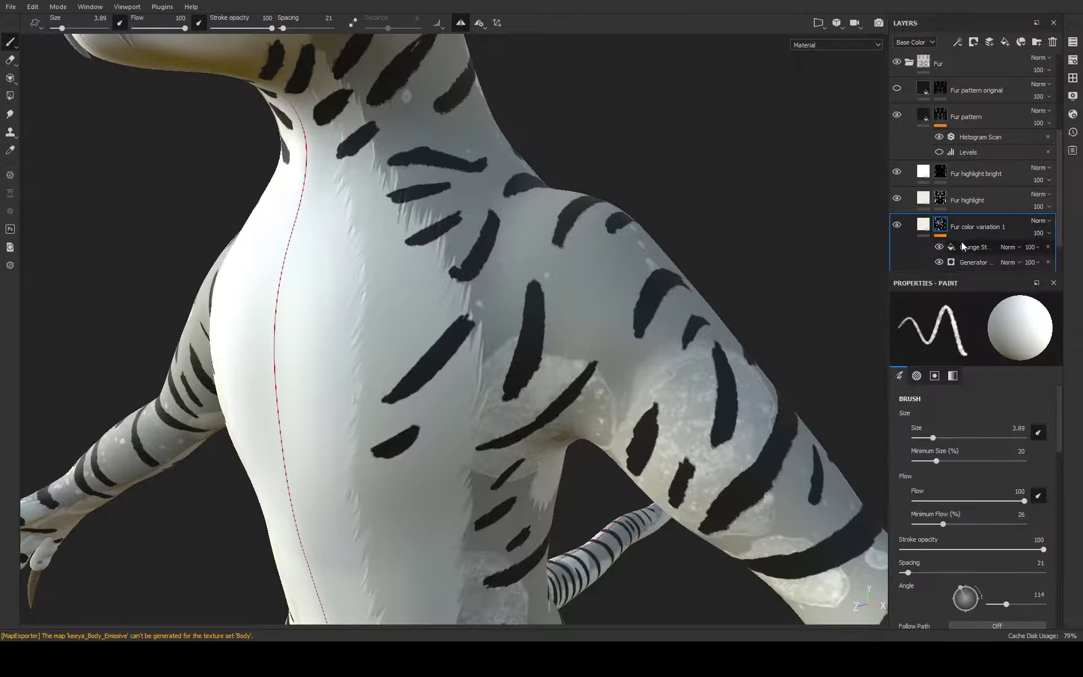
left_click(961, 247)
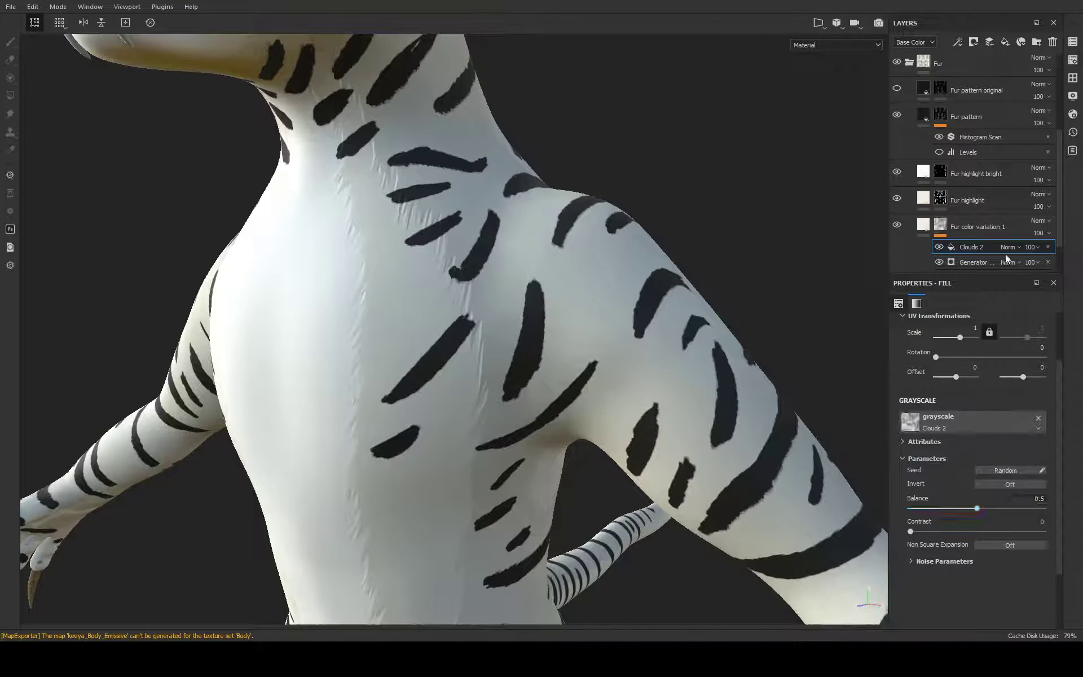
Raise the Clouds 2 fill's contrast and lower its balance for hard-edged patches
left_click(940, 225, "alt")
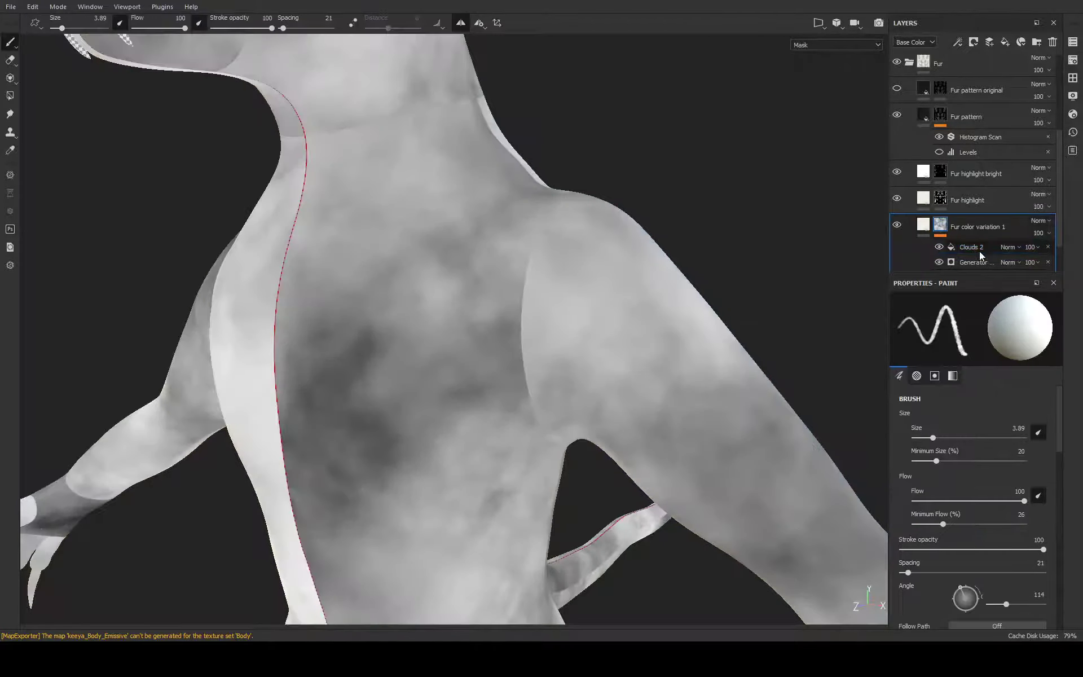
left_click(980, 250)
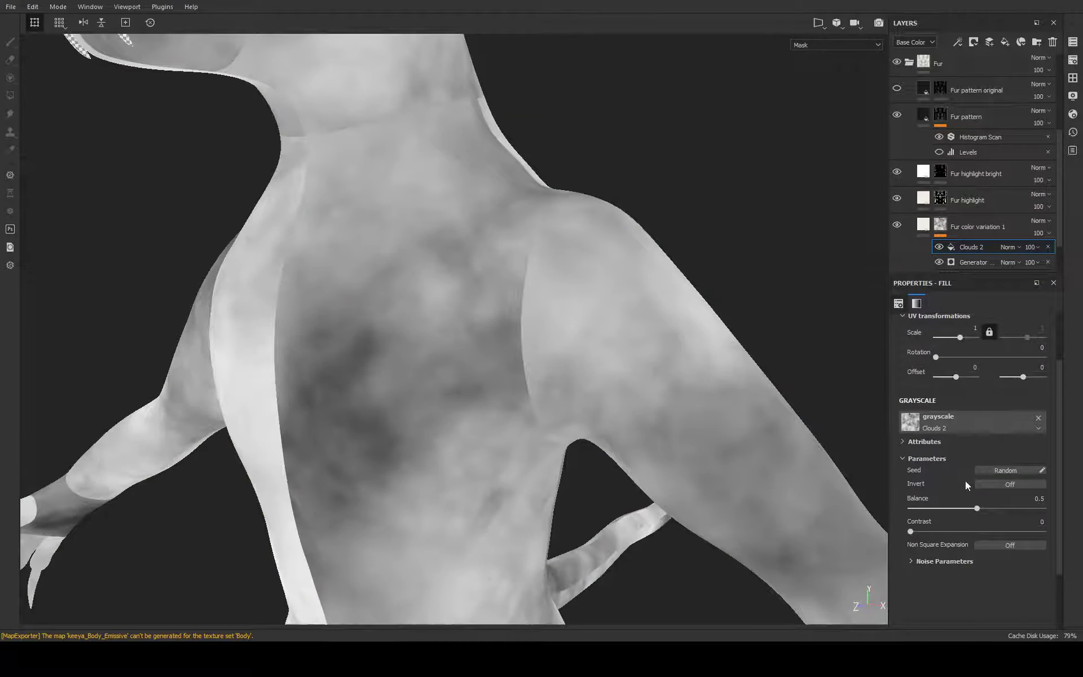
left_click_drag(911, 532, 1044, 536)
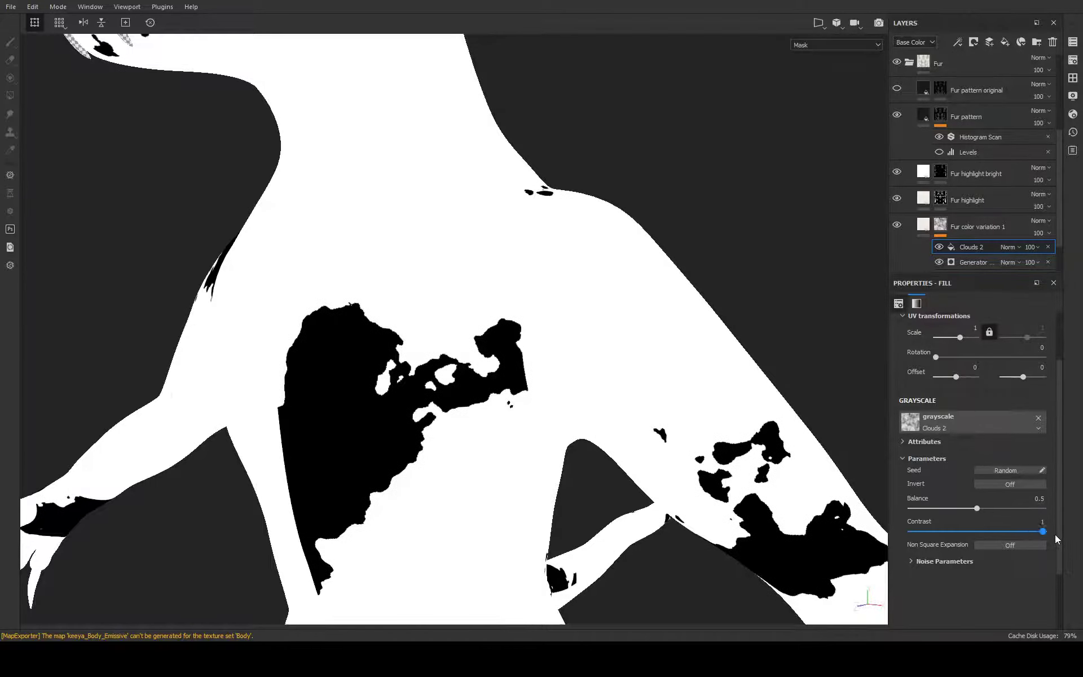
mouse_move(978, 509)
left_mouse_down()
mouse_move(949, 509)
mouse_move(965, 509)
left_mouse_up()
scroll(643, 389, "down", 5)
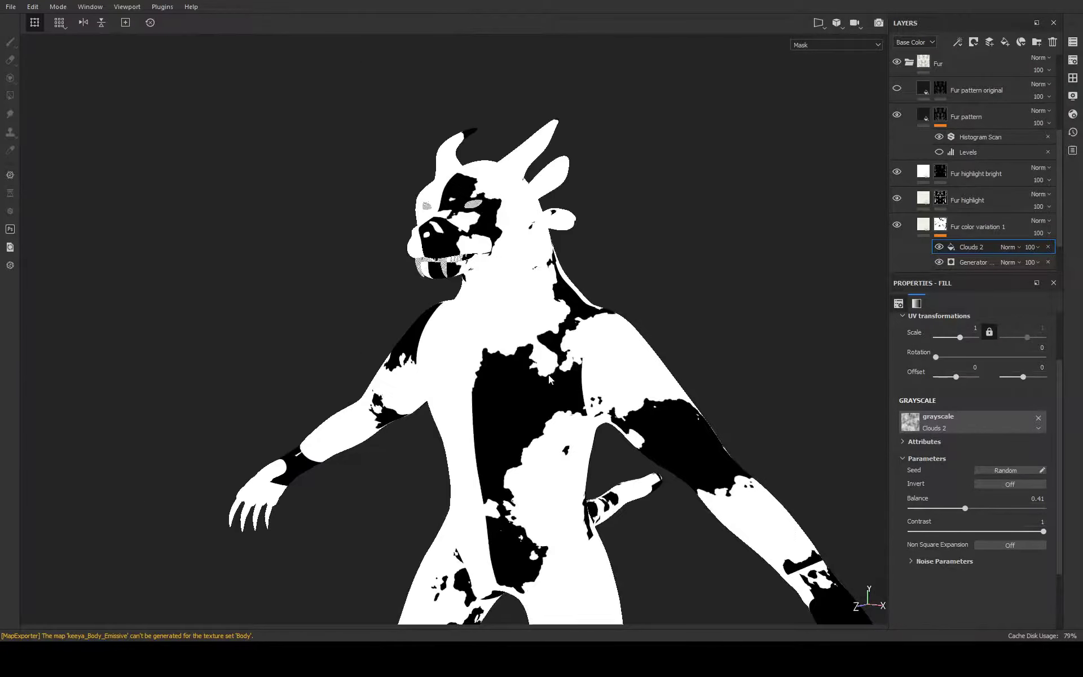
scroll(643, 389, "up", 5)
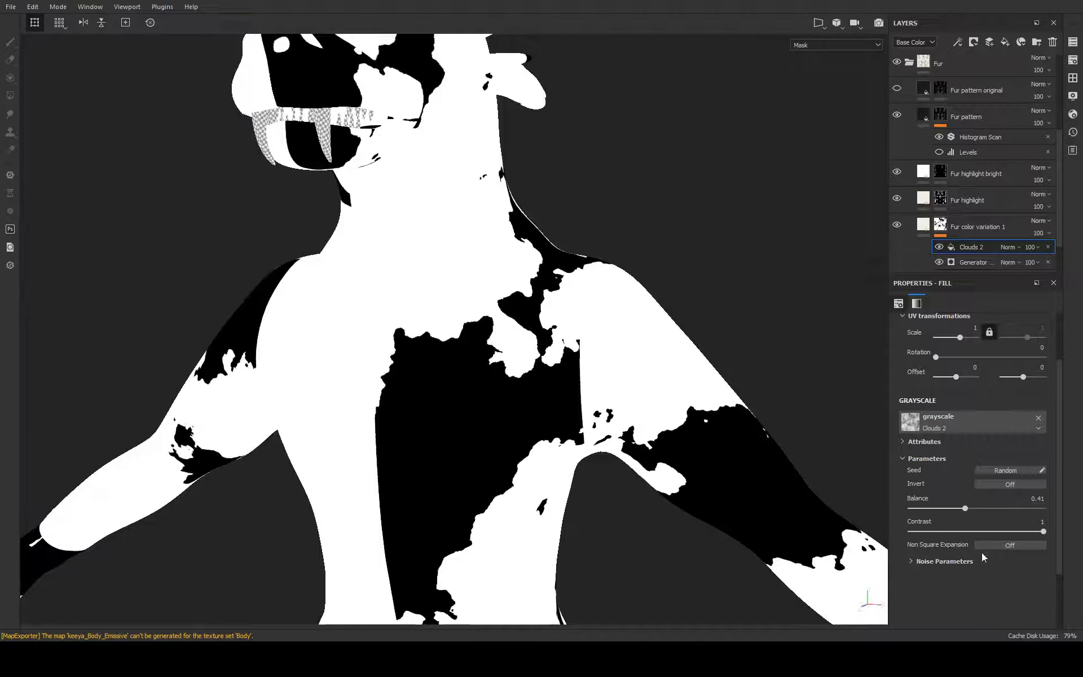
Reselect the Fur color variation 1 mask and reopen the Clouds 2 fill settings
left_click(925, 225)
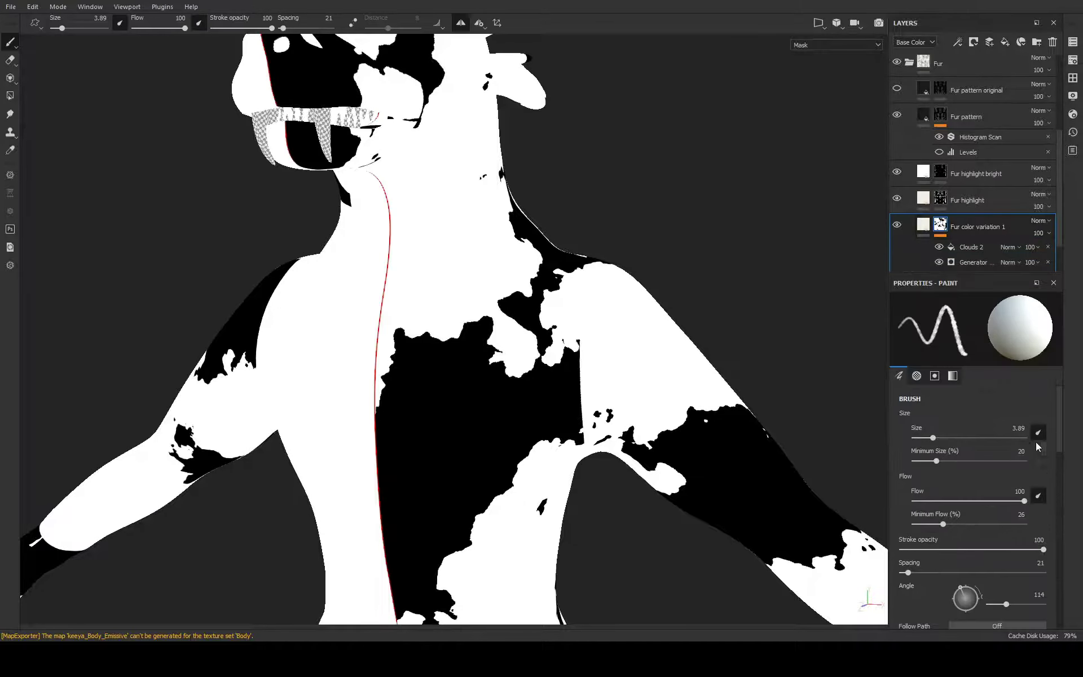
scroll(996, 472, "down", 2)
scroll(994, 468, "down", 2)
scroll(994, 468, "down", 2)
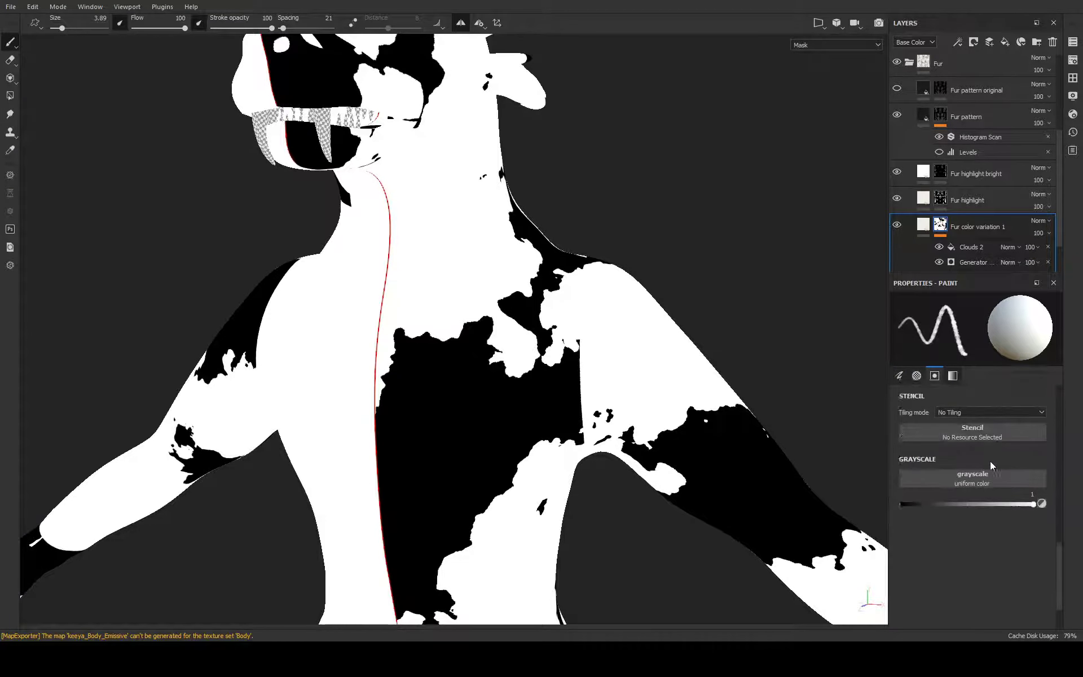
scroll(990, 461, "up", 2)
scroll(990, 461, "up", 2)
scroll(990, 460, "up", 1)
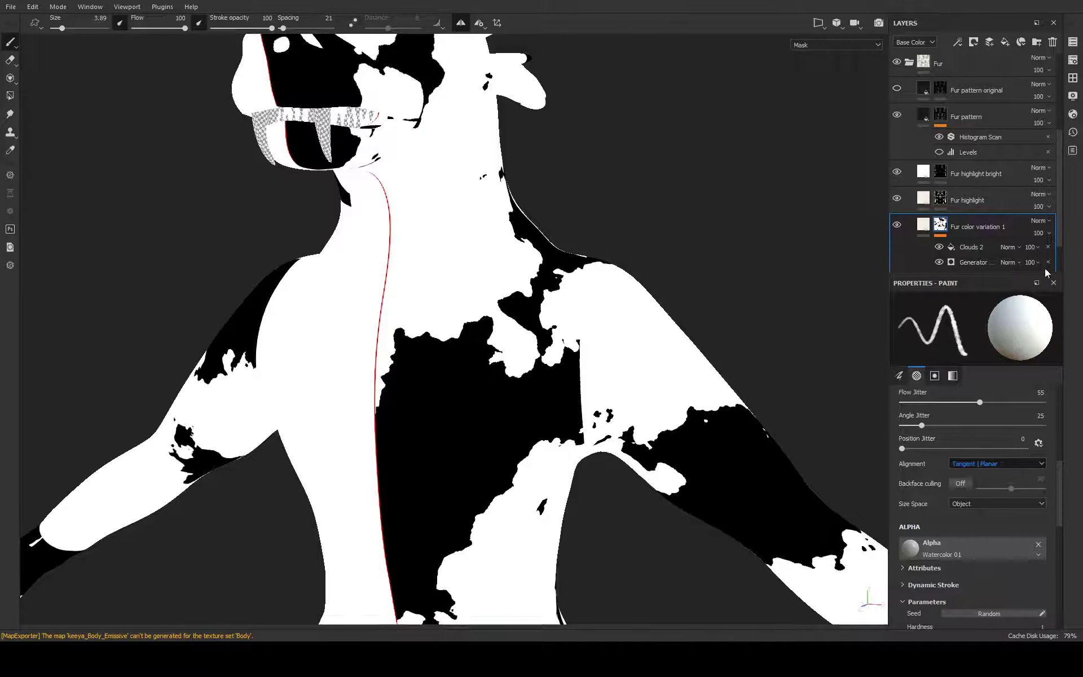
left_click(972, 247)
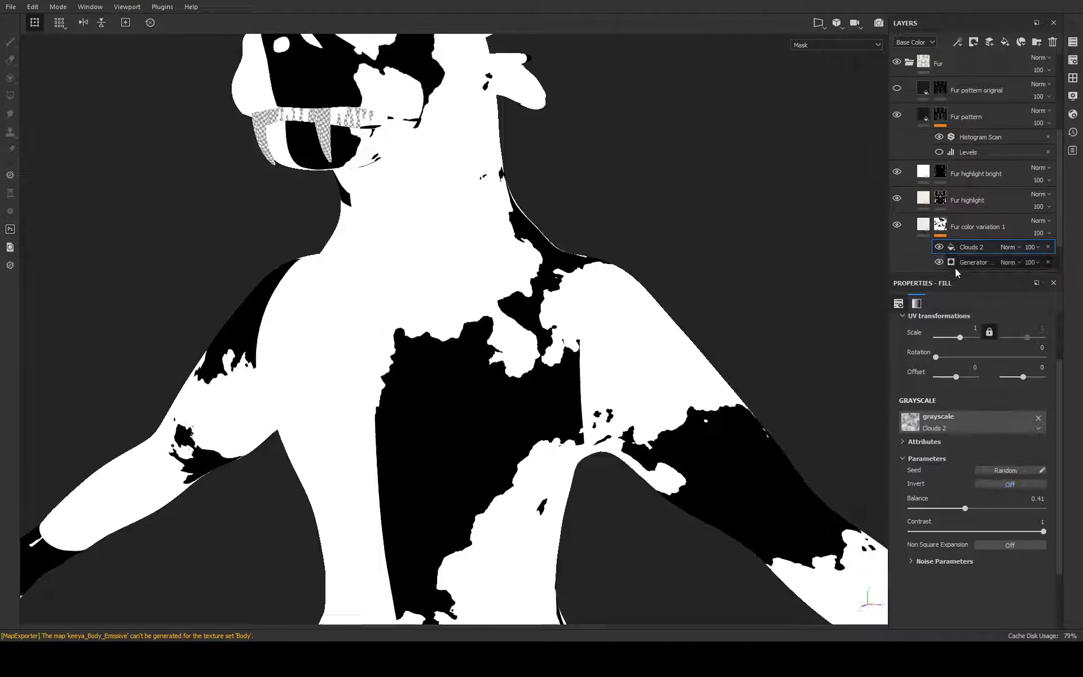
scroll(952, 418, "up", 2)
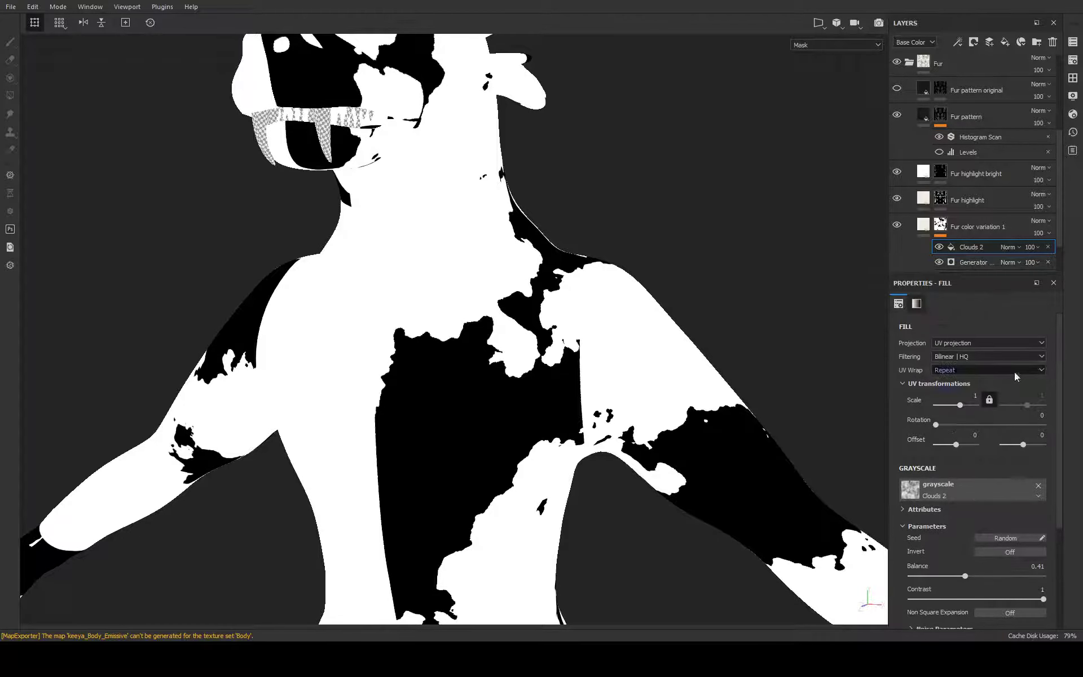
Switch Clouds 2 to tri-planar projection and lower Balance to 0.35
left_click(981, 363)
mouse_move(787, 381)
left_mouse_down("alt")
mouse_move(769, 351)
mouse_move(677, 330)
mouse_move(793, 346)
left_mouse_up("alt")
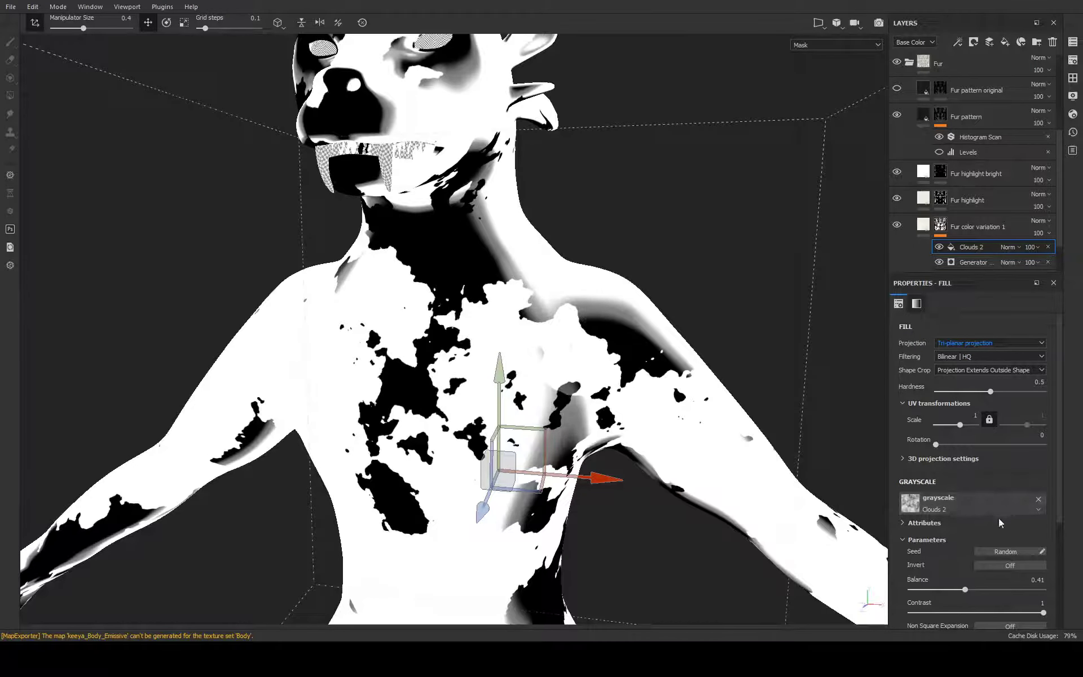
scroll(1004, 557, "down", 1)
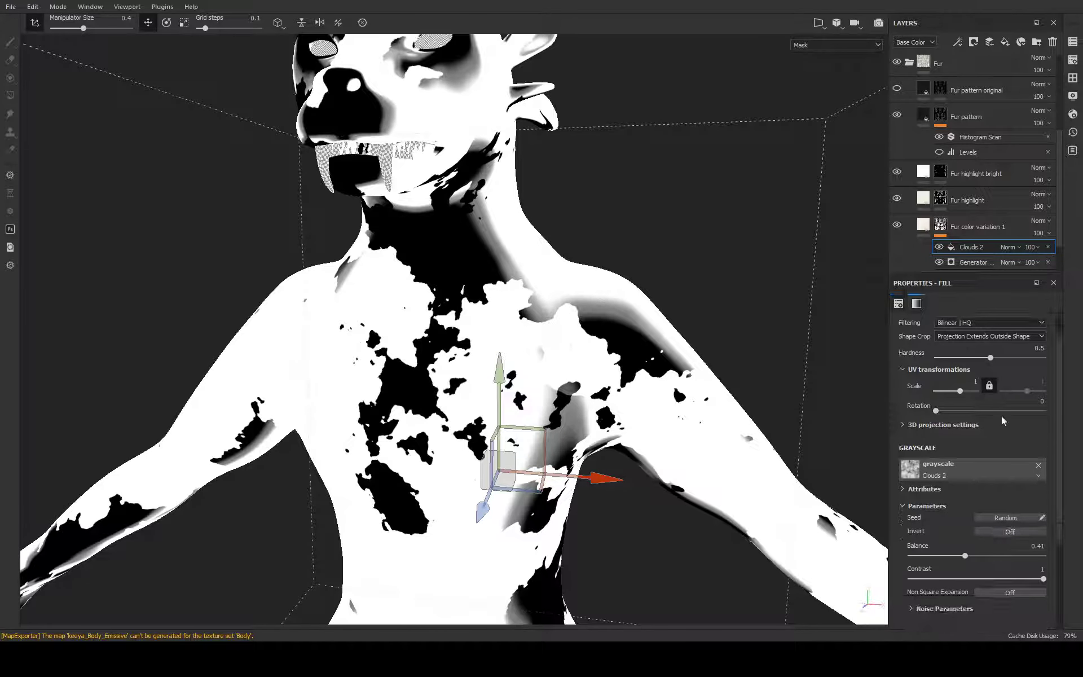
scroll(1002, 420, "down", 1)
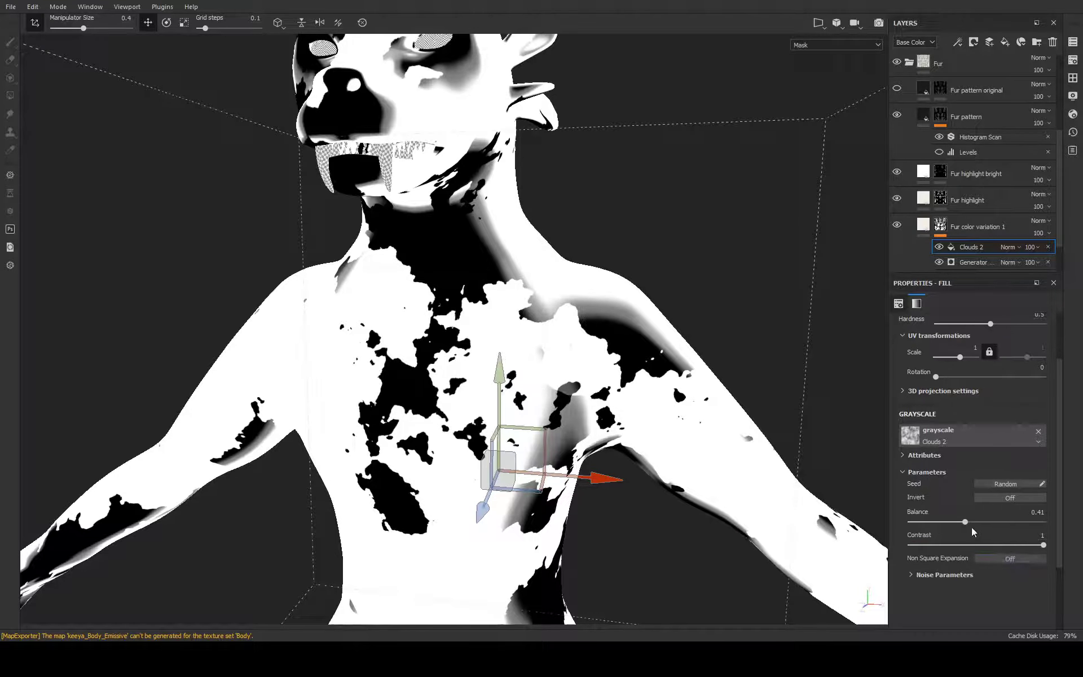
mouse_move(965, 522)
left_mouse_down()
mouse_move(950, 524)
mouse_move(979, 525)
mouse_move(957, 529)
left_mouse_up()
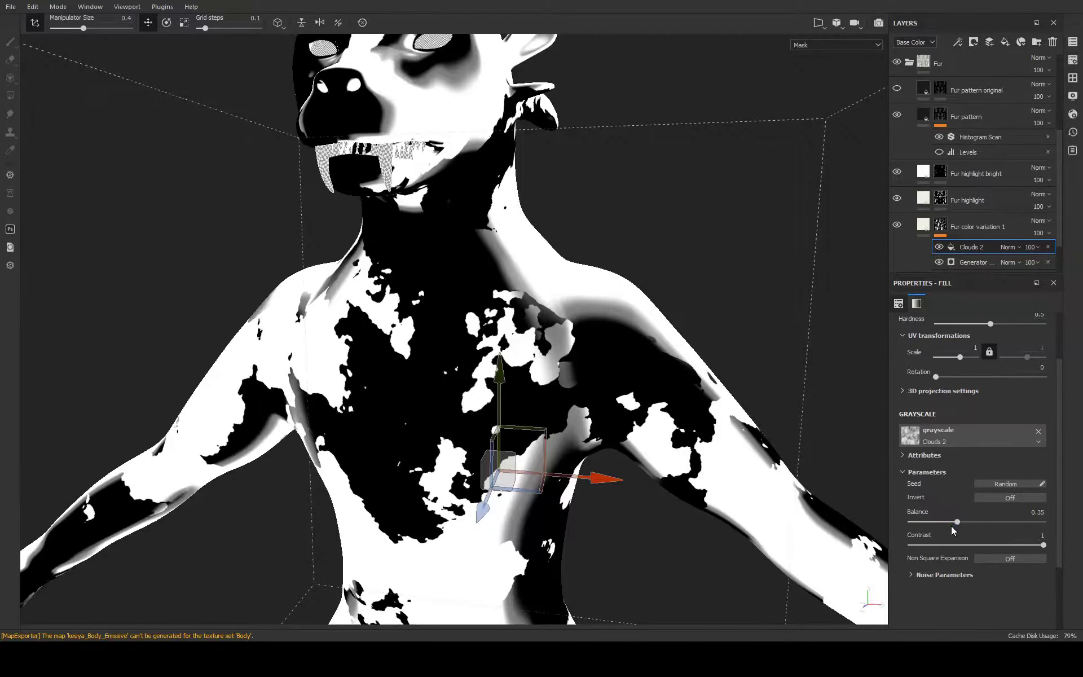
mouse_move(705, 406)
left_mouse_down("alt")
mouse_move(554, 417)
mouse_move(705, 407)
left_mouse_up("alt")
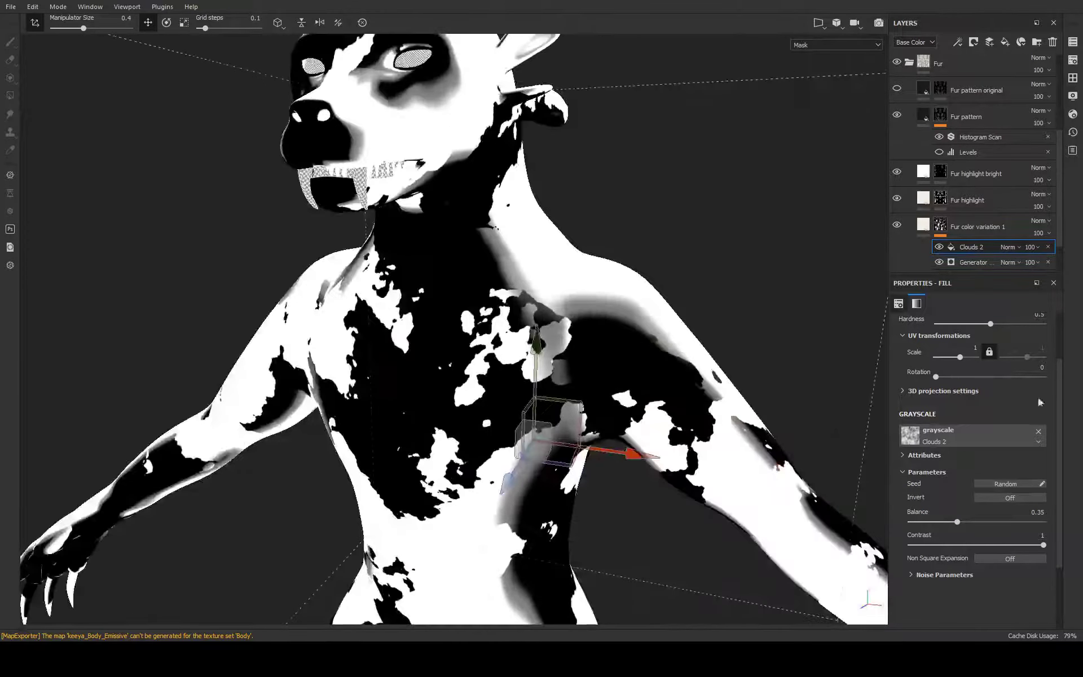
scroll(962, 410, "up", 2)
Try planar projection on the Clouds 2 mask and lower Balance to 0.21
left_click(1008, 351)
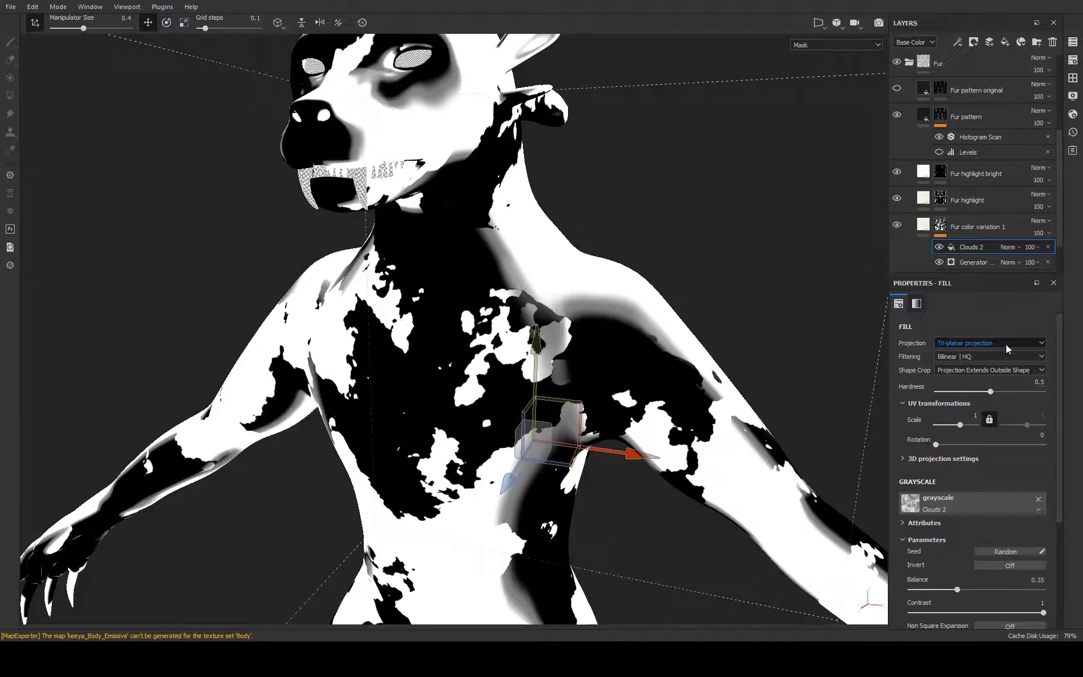
left_click(997, 364)
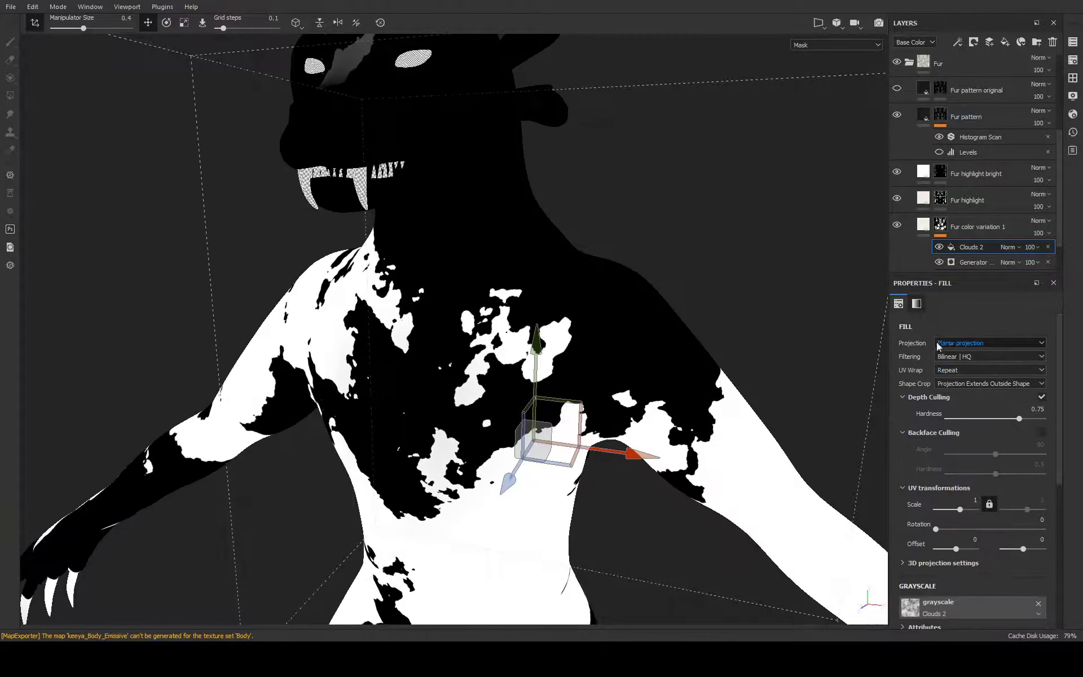
mouse_move(705, 406)
left_mouse_down("alt")
mouse_move(506, 414)
mouse_move(705, 407)
left_mouse_up("alt")
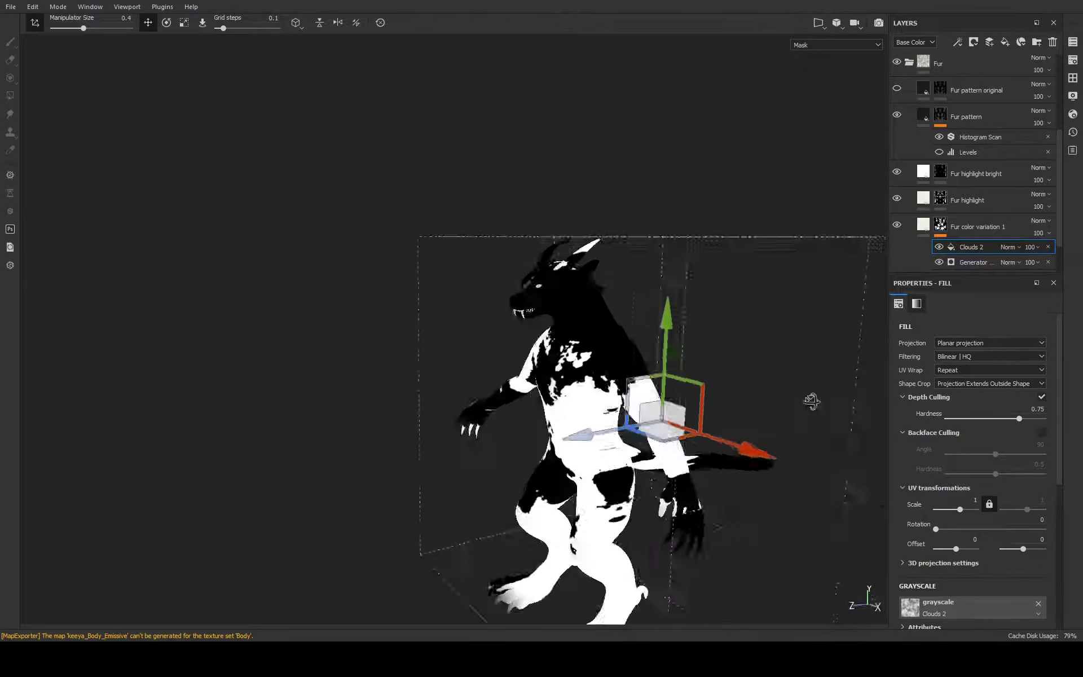
scroll(705, 406, "up", 5)
scroll(982, 347, "up", 2)
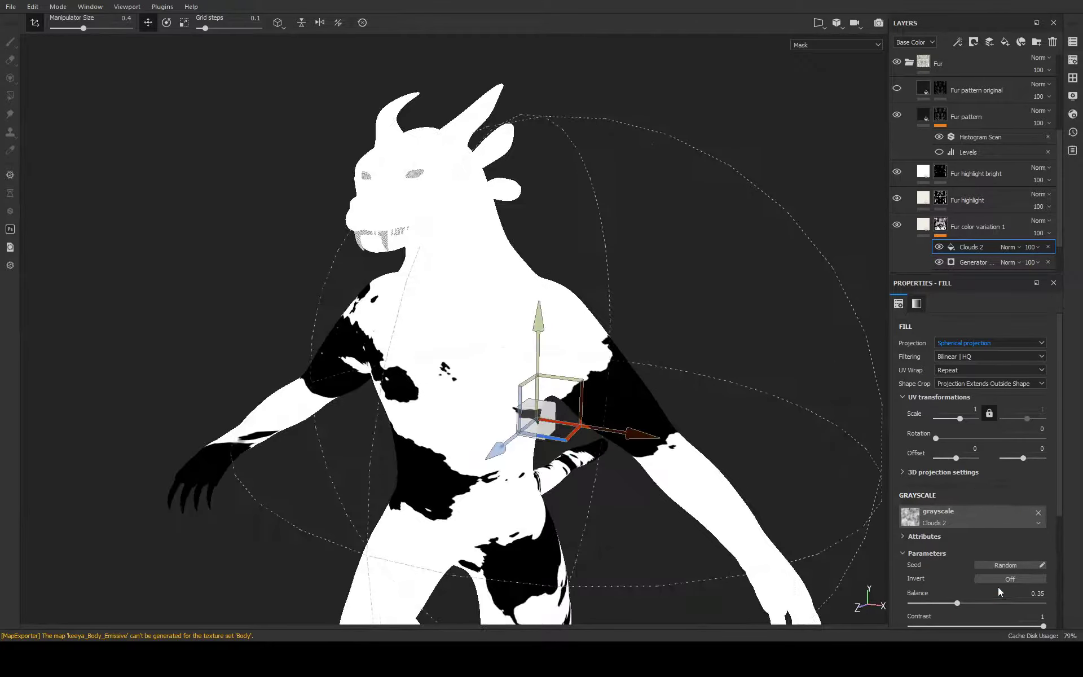
scroll(998, 585, "down", 3)
left_click_drag(957, 534, 939, 524)
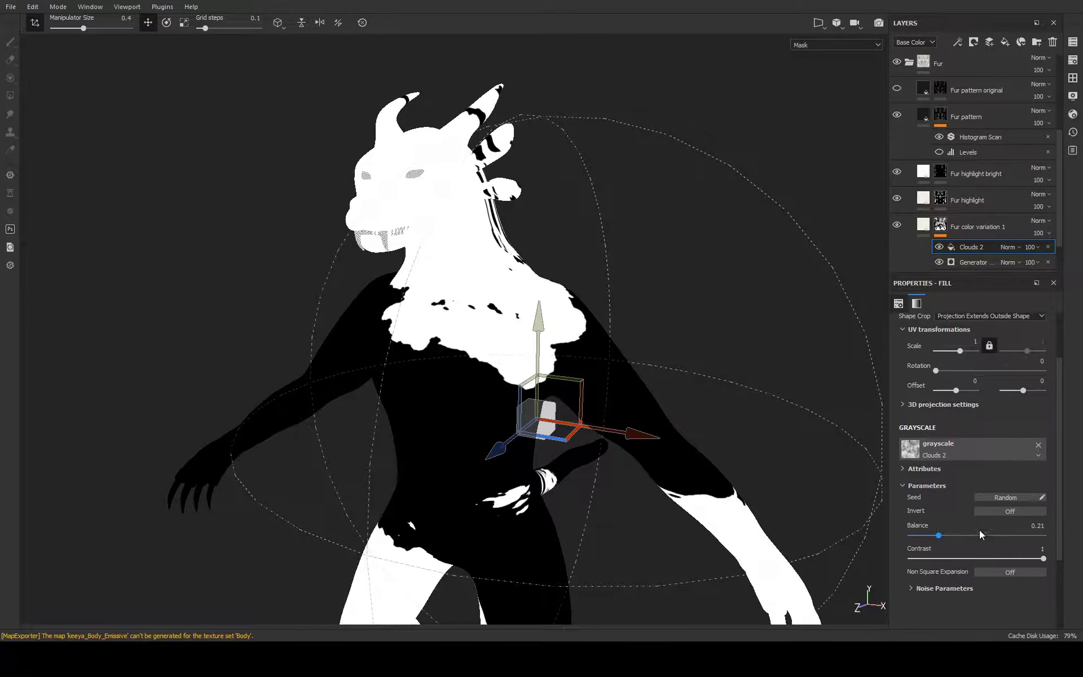
Expand Noise Parameters and set the cloud noise Scale to 4
left_click(914, 588)
scroll(958, 543, "down", 5)
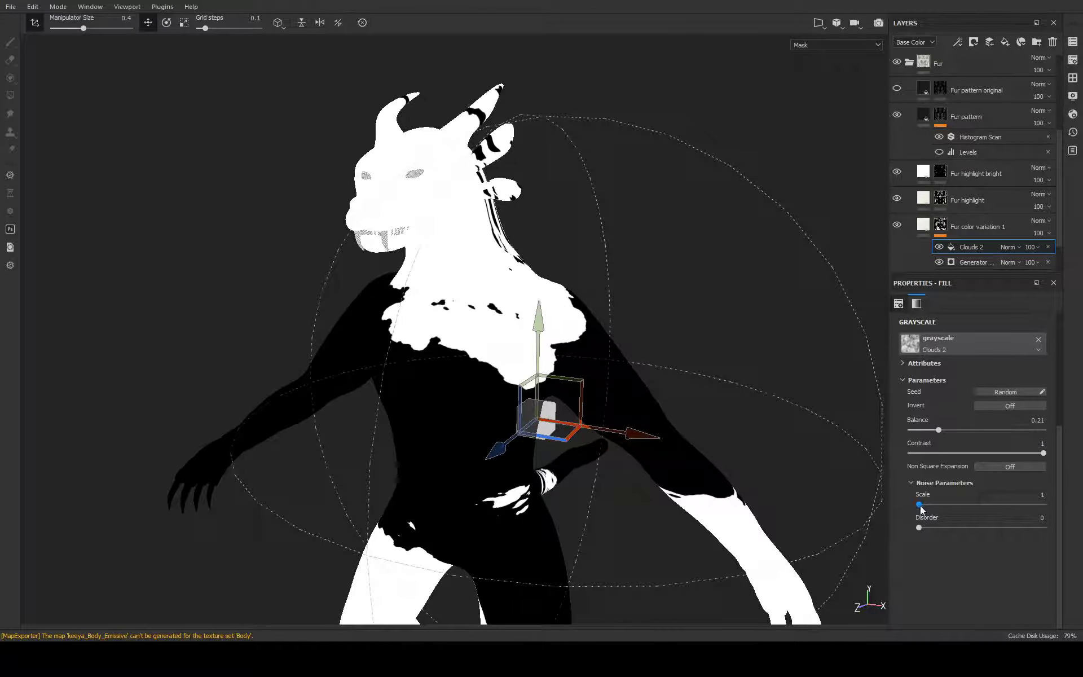
left_click_drag(921, 505, 967, 505)
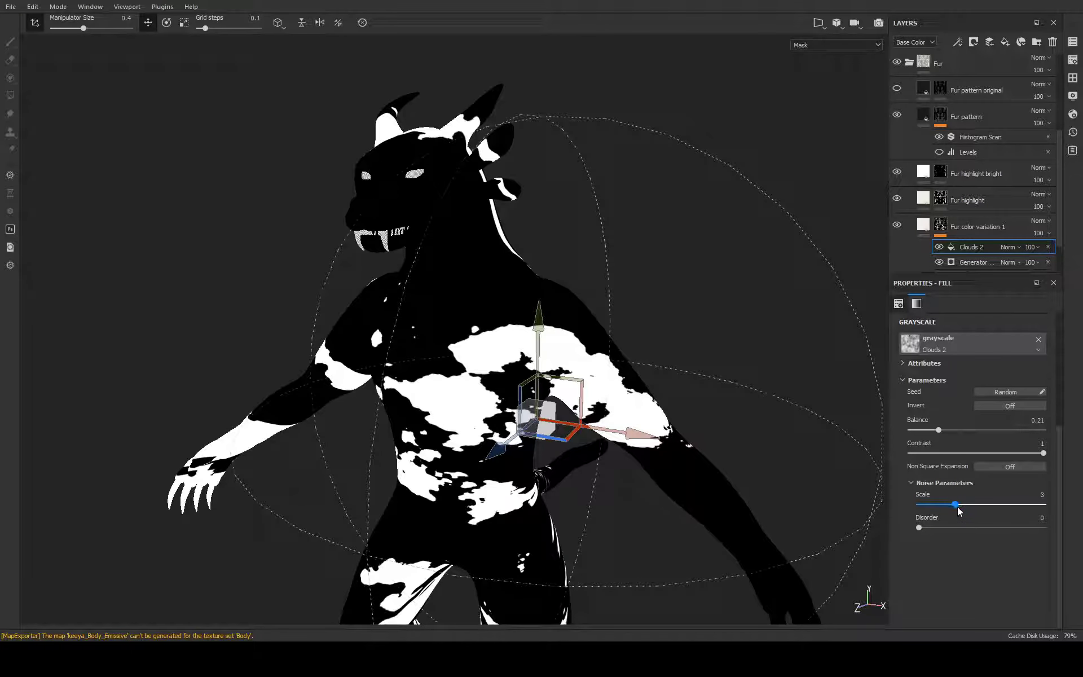
scroll(963, 357, "up", 5)
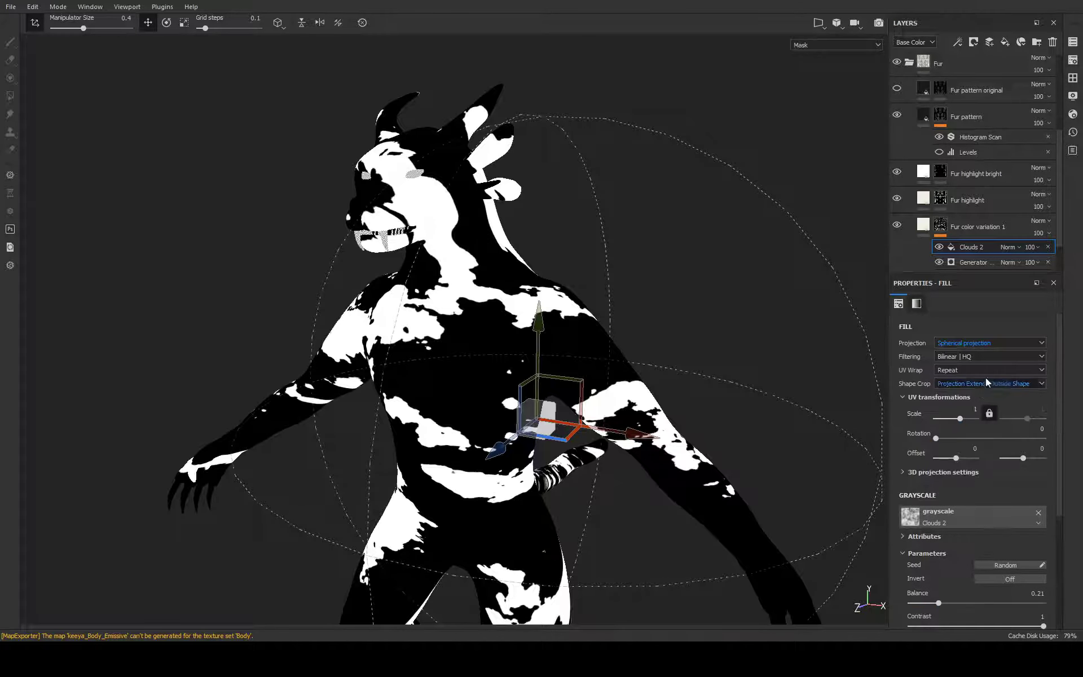
scroll(983, 360, "up", 2)
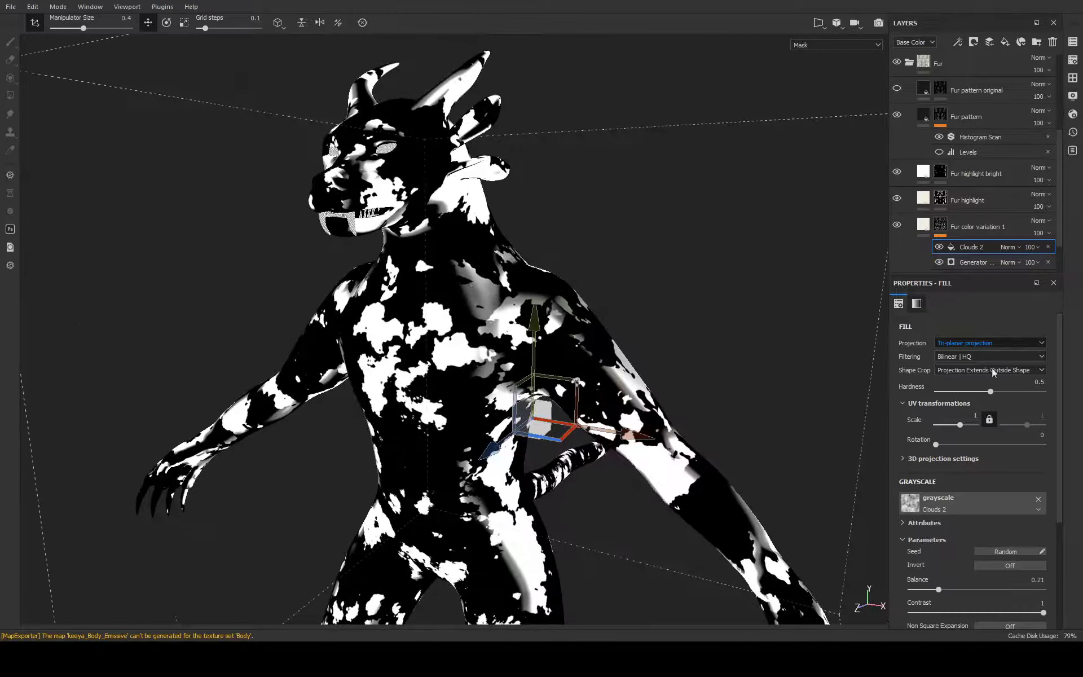
scroll(987, 343, "down", 2)
Inspect the spherical projection on the model, then return the mask to Tri-planar
mouse_move(649, 372)
left_mouse_down("alt")
mouse_move(465, 376)
mouse_move(591, 384)
left_mouse_up("alt")
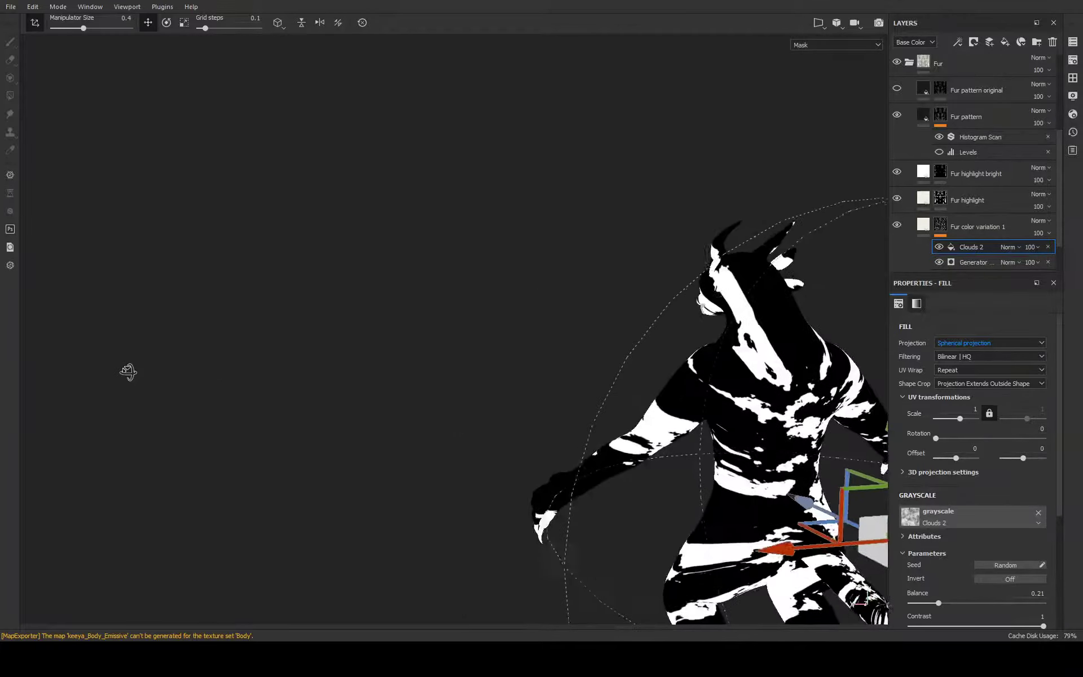
mouse_move(590, 384)
left_mouse_down("alt")
mouse_move(718, 389)
mouse_move(564, 389)
left_mouse_up("alt")
scroll(987, 343, "up", 1)
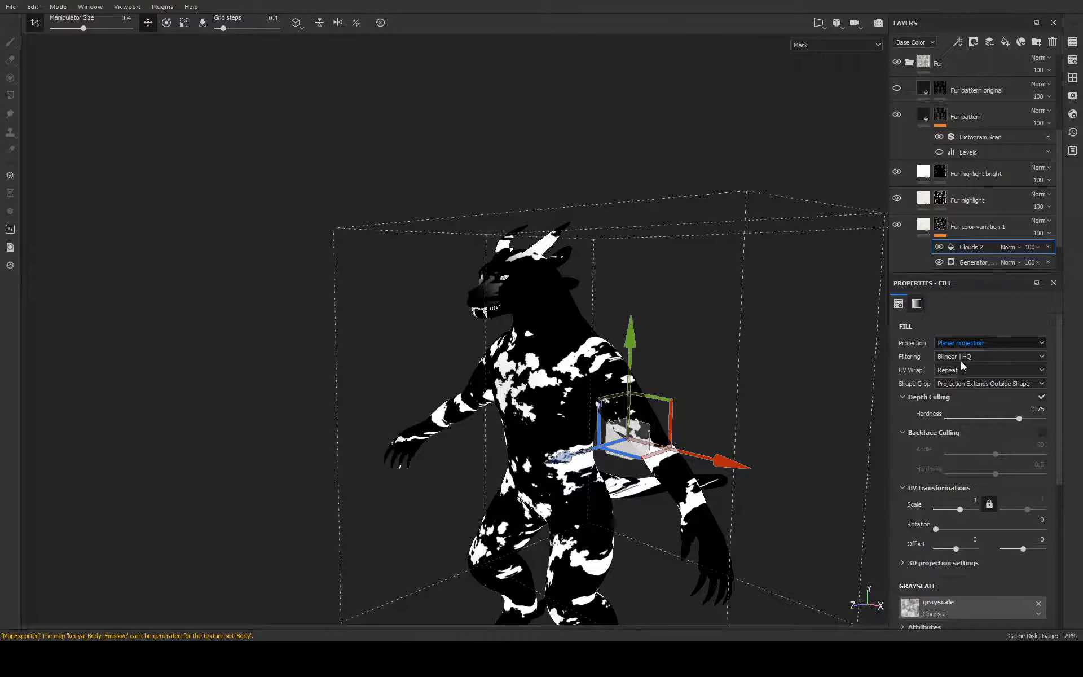
scroll(960, 343, "up", 1)
left_click_drag(699, 488, 626, 313, "alt")
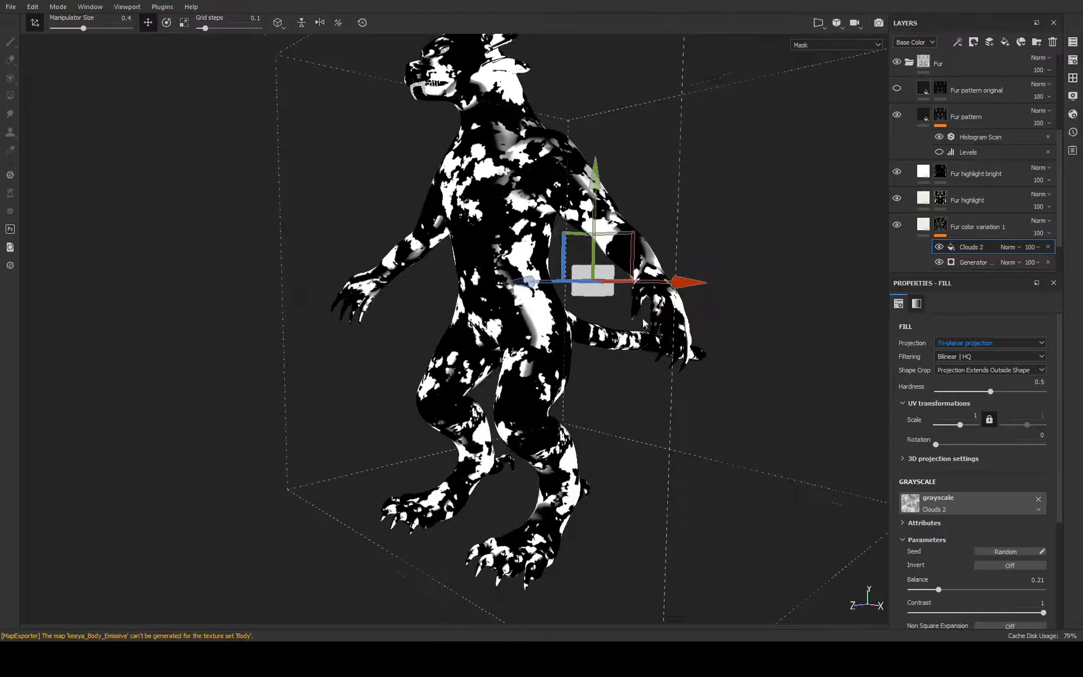
right_click_drag(626, 314, 743, 416, "alt")
scroll(996, 545, "down", 5)
Test Disorder and reset it to 0, then lower the cloud mask contrast
scroll(996, 536, "up", 1)
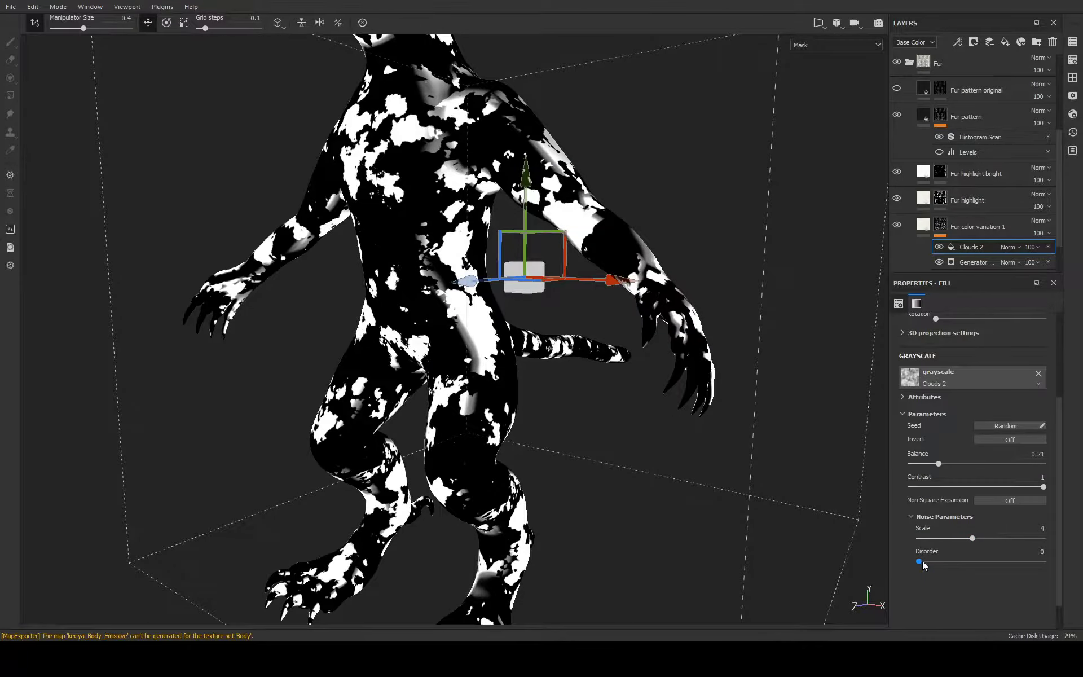
left_click_drag(919, 561, 948, 562)
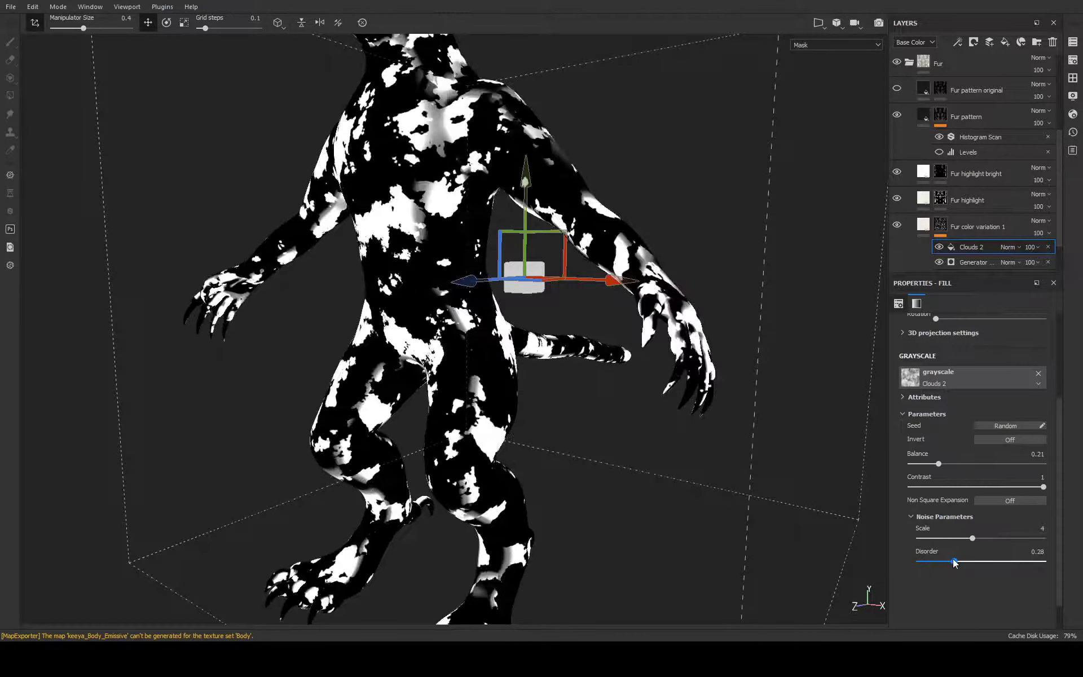
left_click_drag(949, 564, 816, 546)
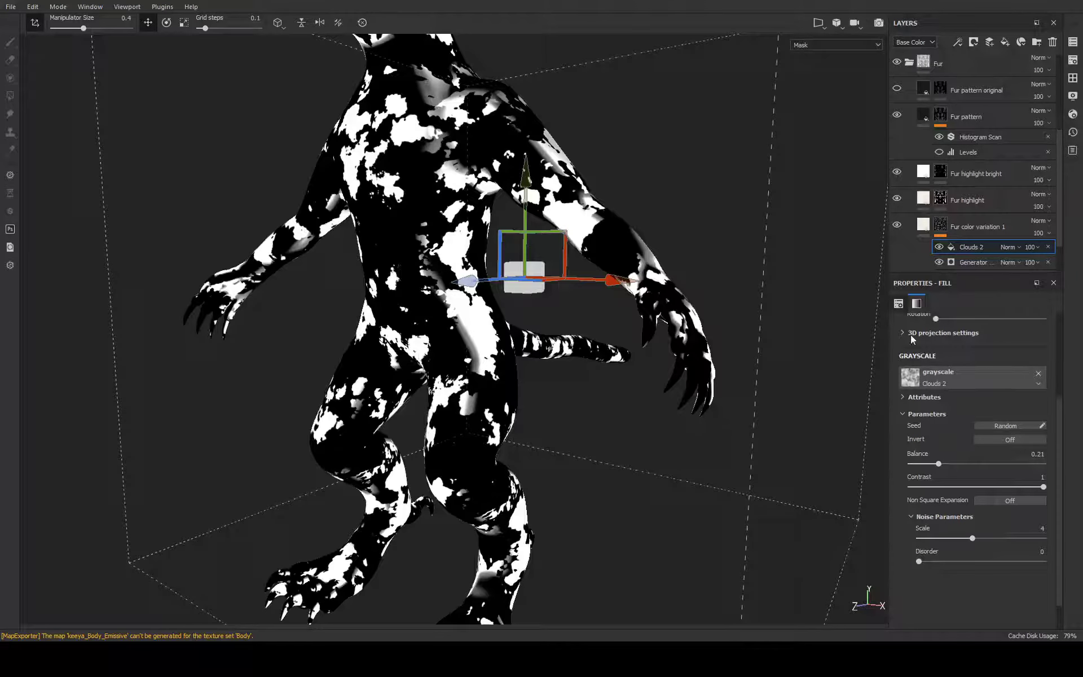
left_click_drag(800, 445, 778, 450, "alt")
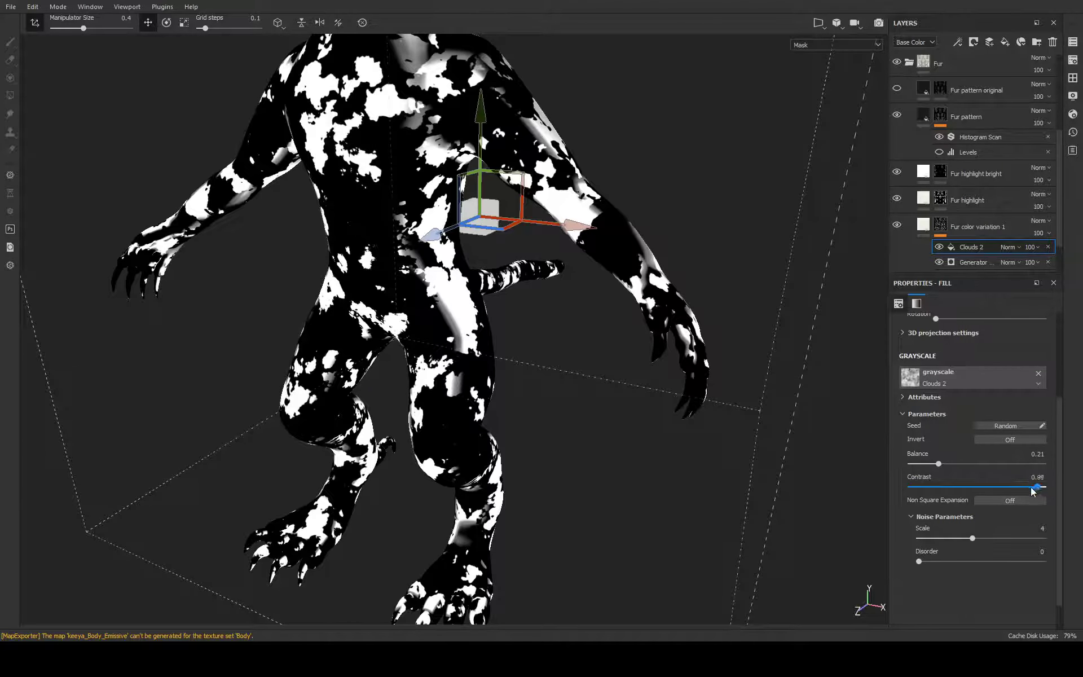
left_click_drag(1033, 491, 982, 495)
left_click_drag(938, 463, 936, 469)
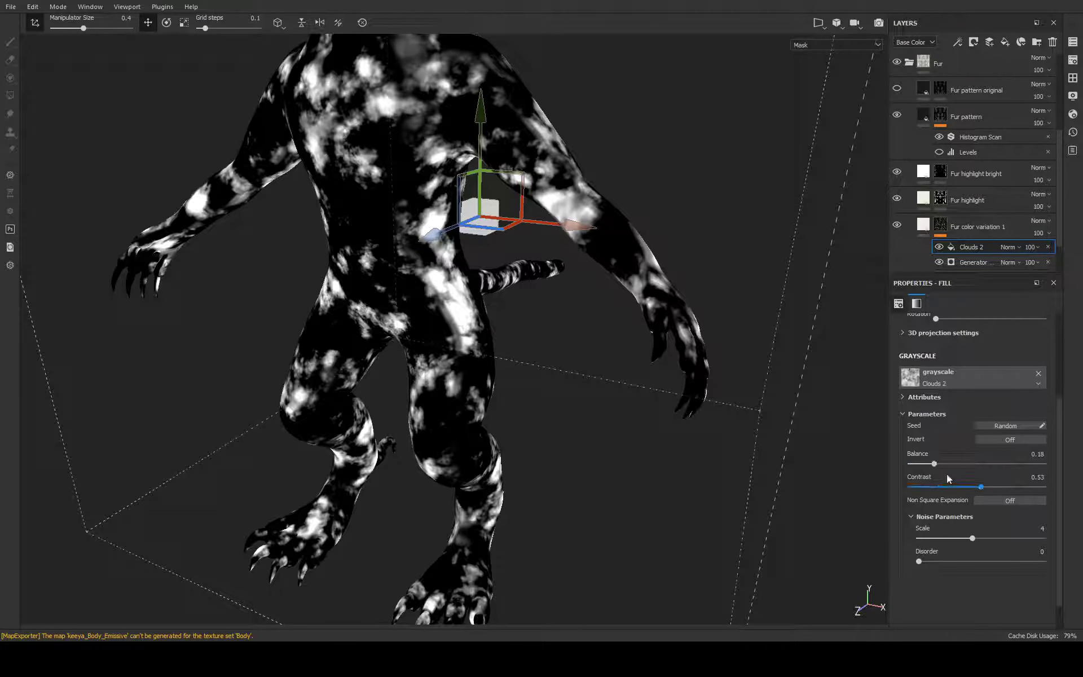
Set noise Scale to 2, Contrast to 0.73 and Balance to 0.23
left_click_drag(974, 536, 957, 541)
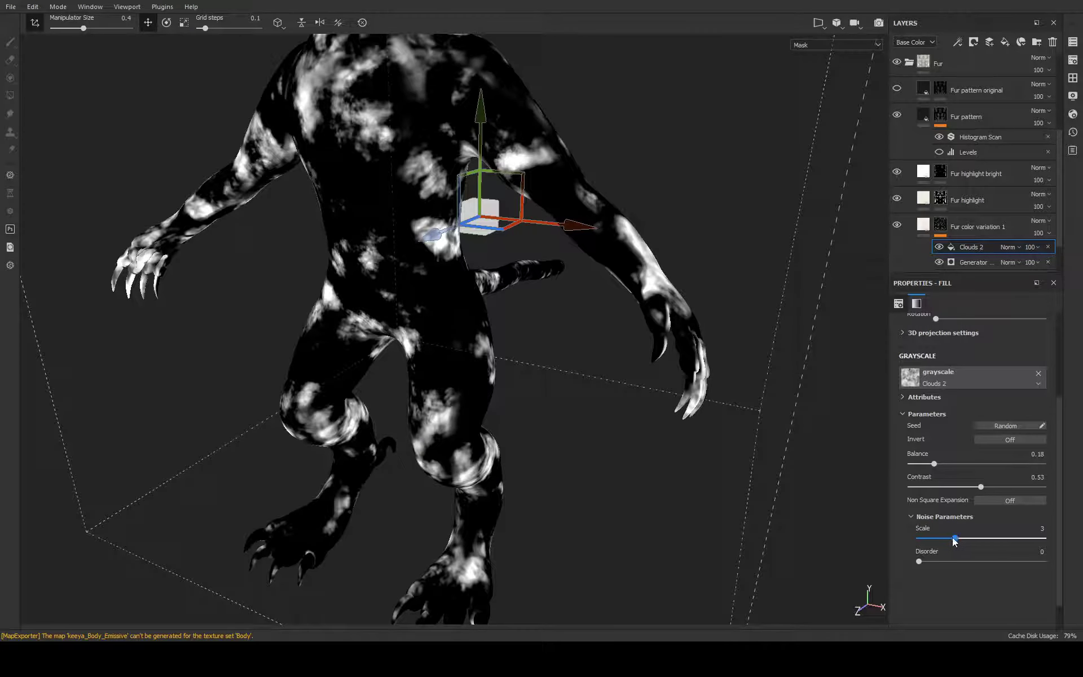
left_click_drag(954, 541, 937, 539)
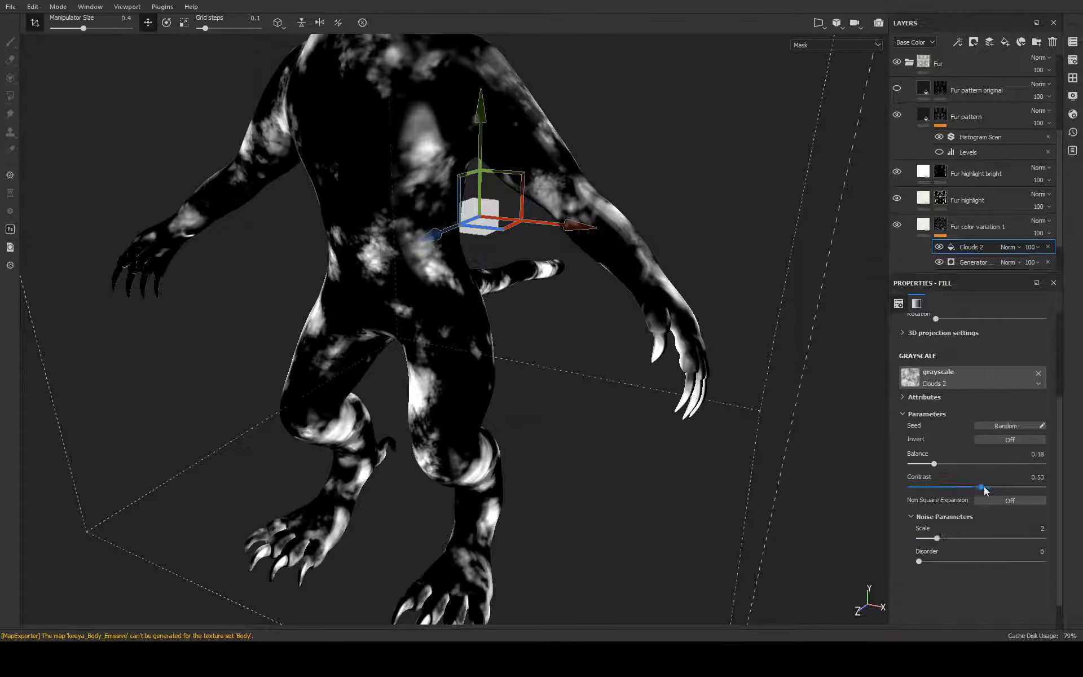
left_click_drag(982, 488, 1007, 499)
left_click_drag(933, 464, 942, 464)
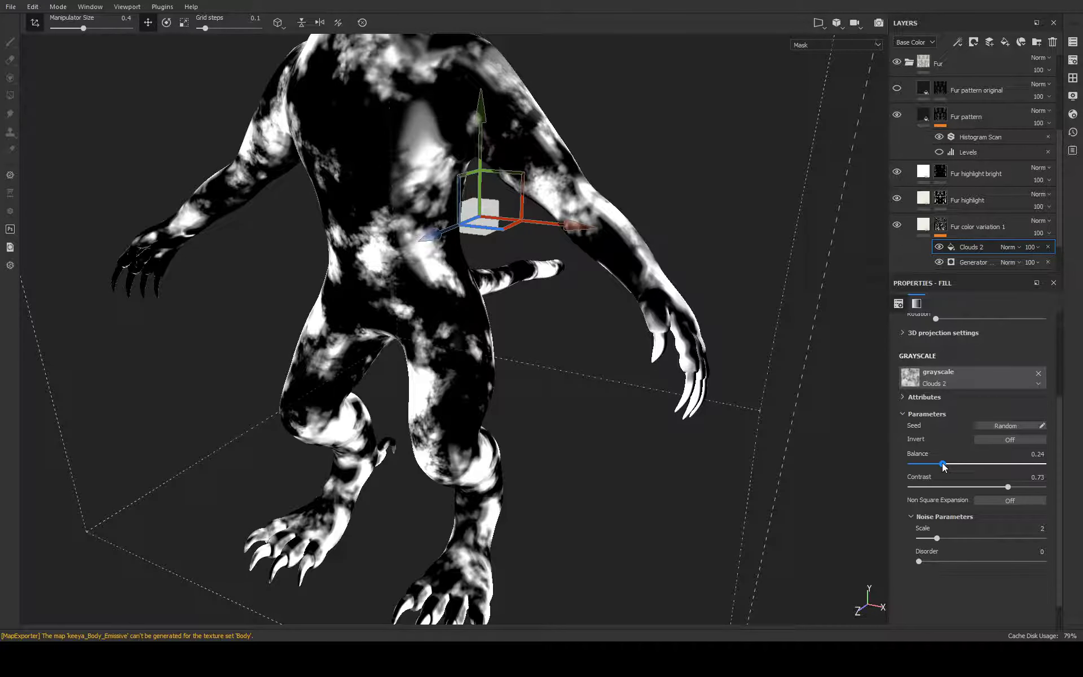
left_click_drag(942, 464, 941, 464)
mouse_move(633, 314)
left_mouse_down("alt")
mouse_move(643, 438)
mouse_move(421, 411)
mouse_move(742, 431)
left_mouse_up("alt")
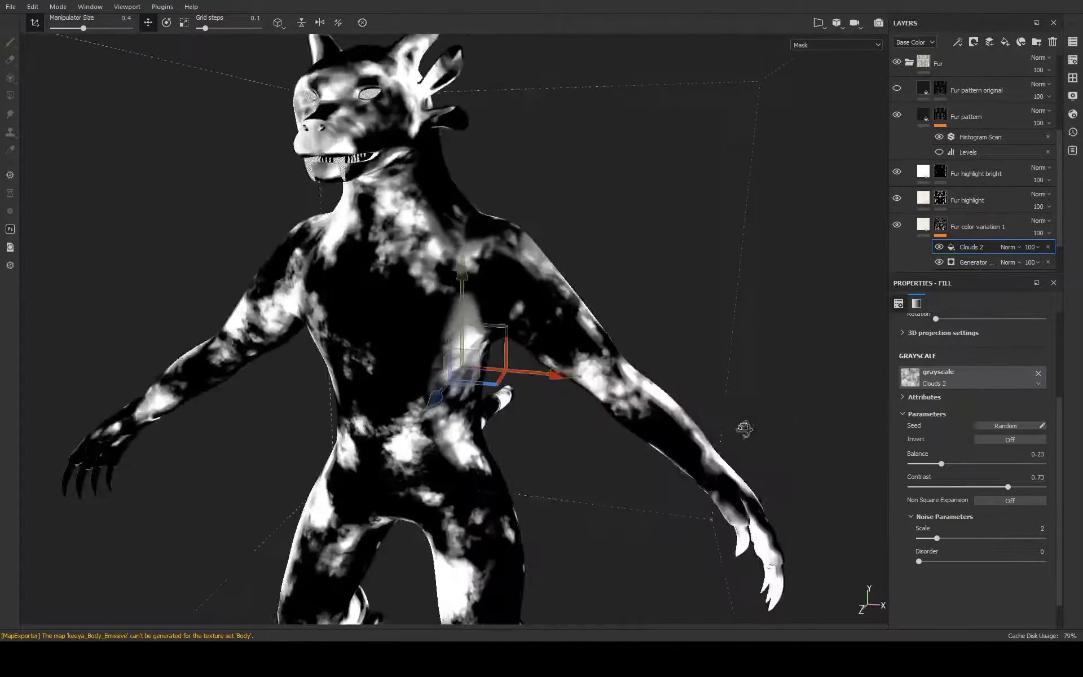
left_click(923, 224)
scroll(556, 346, "up", 3)
mouse_move(673, 355)
left_mouse_down("alt")
mouse_move(629, 364)
mouse_move(303, 349)
mouse_move(49, 310)
mouse_move(551, 398)
left_mouse_up("alt")
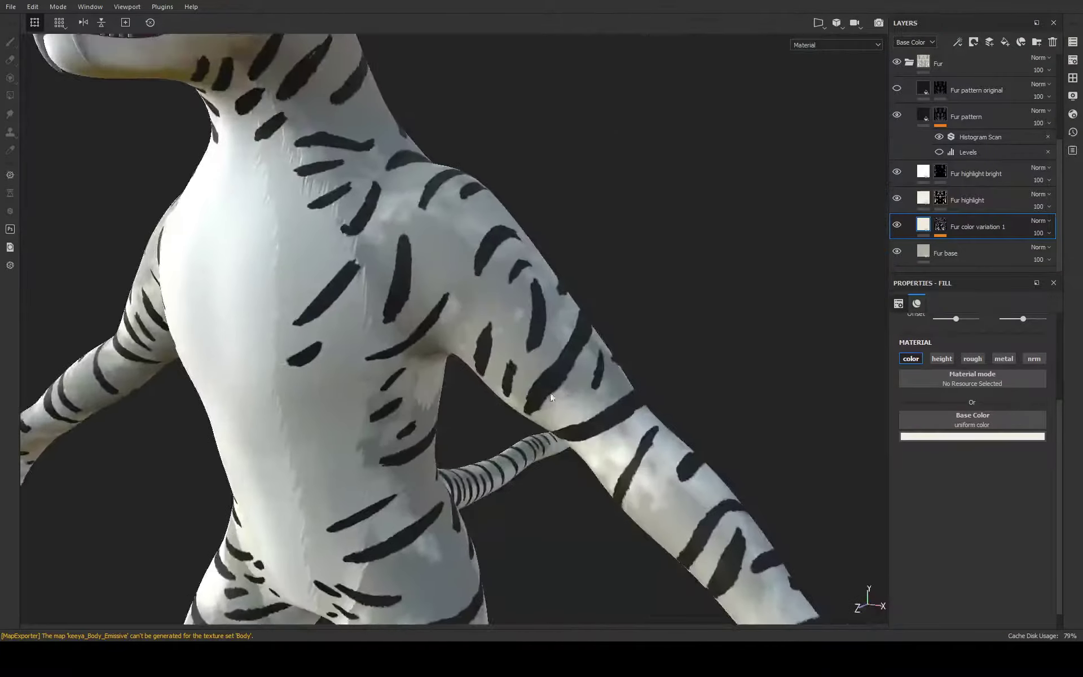
scroll(621, 365, "down", 3)
middle_click_drag(621, 364, 729, 230, "alt")
scroll(644, 240, "up", 3)
mouse_move(644, 240)
left_mouse_down("alt")
mouse_move(890, 234)
mouse_move(677, 242)
mouse_move(367, 229)
mouse_move(679, 278)
mouse_move(600, 260)
left_mouse_up("alt")
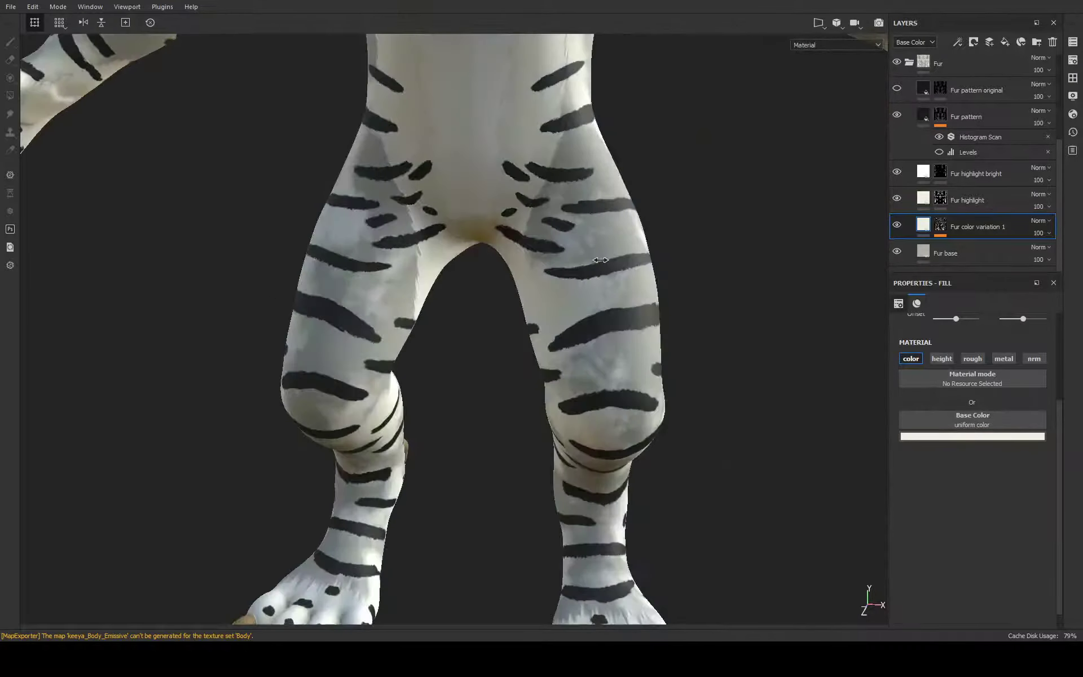
mouse_move(673, 254)
middle_mouse_down("alt")
mouse_move(716, 469)
mouse_move(684, 485)
mouse_move(726, 448)
middle_mouse_up("alt")
mouse_move(725, 448)
left_mouse_down("alt")
mouse_move(675, 363)
mouse_move(235, 346)
mouse_move(253, 226)
mouse_move(350, 346)
mouse_move(666, 458)
left_mouse_up("alt")
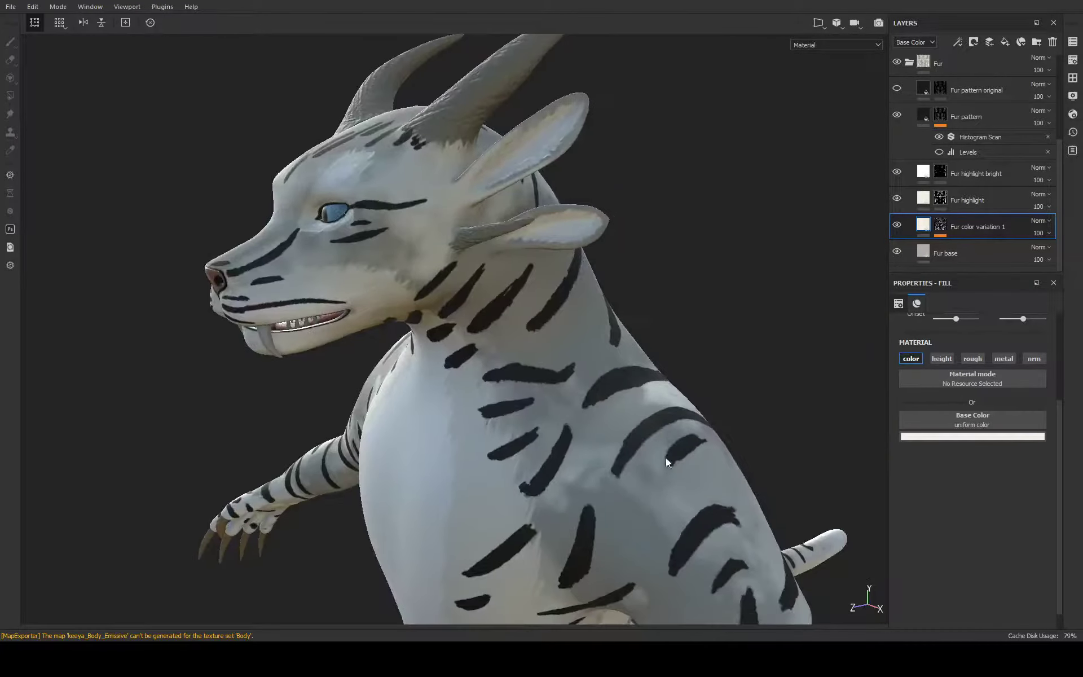
middle_click_drag(666, 458, 725, 375, "alt")
mouse_move(725, 375)
right_mouse_down("alt")
mouse_move(667, 322)
mouse_move(624, 321)
mouse_move(699, 377)
mouse_move(783, 381)
right_mouse_up("alt")
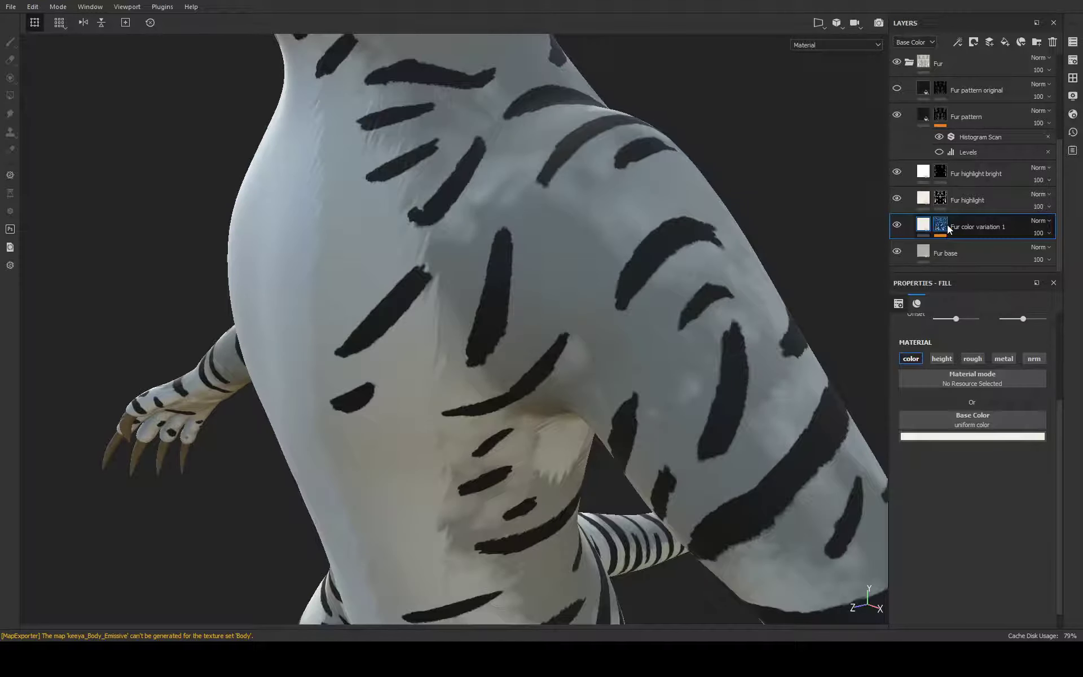
Select the mask's Generator effect and toggle Clouds 2 off and on to check it
left_click(946, 226)
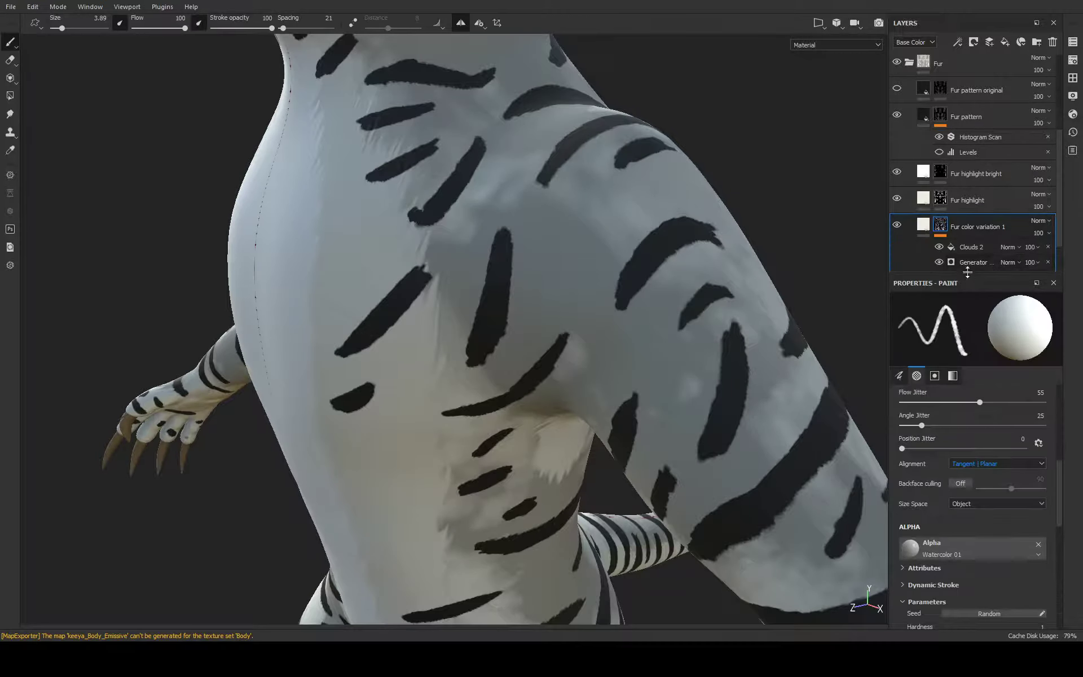
scroll(970, 253, "down", 1)
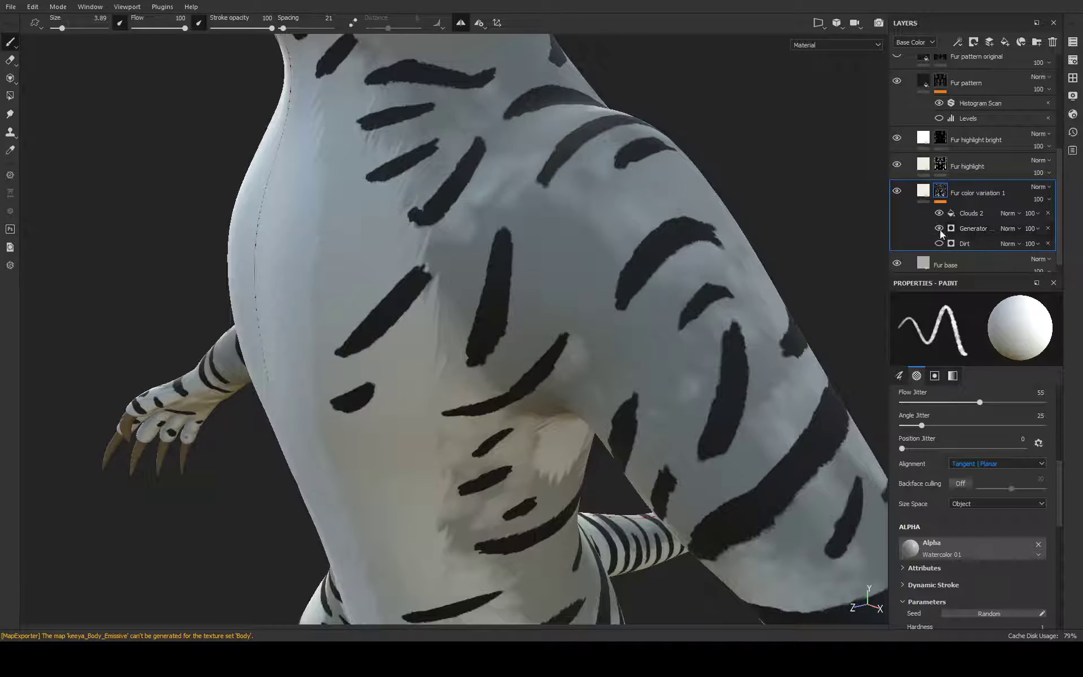
left_click(971, 227)
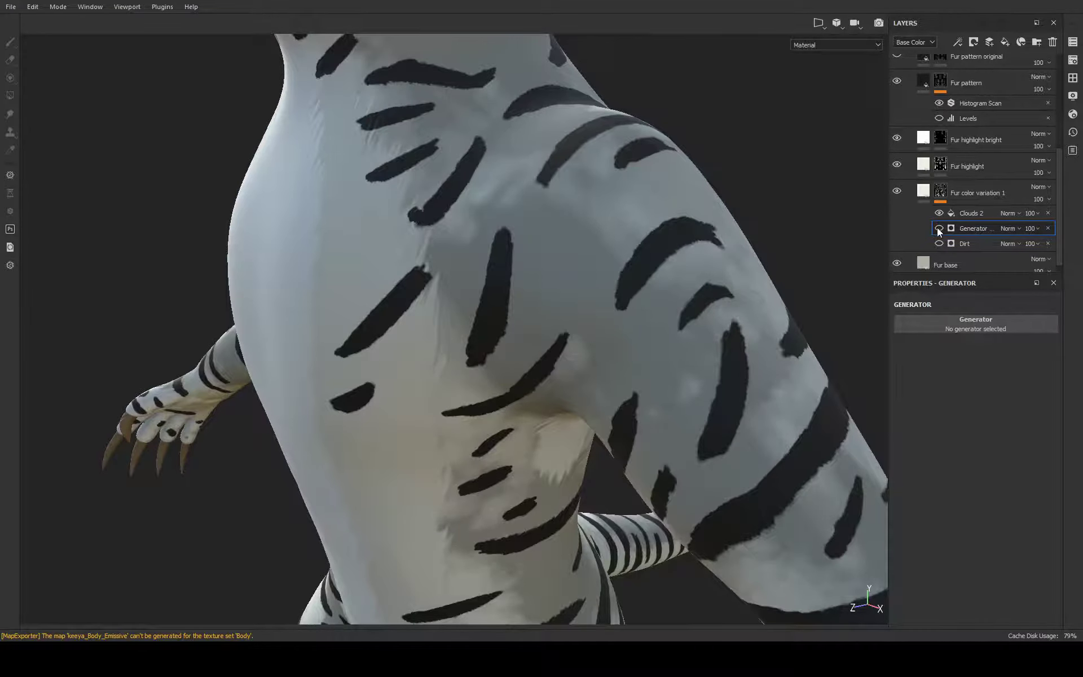
left_click(940, 191, "alt")
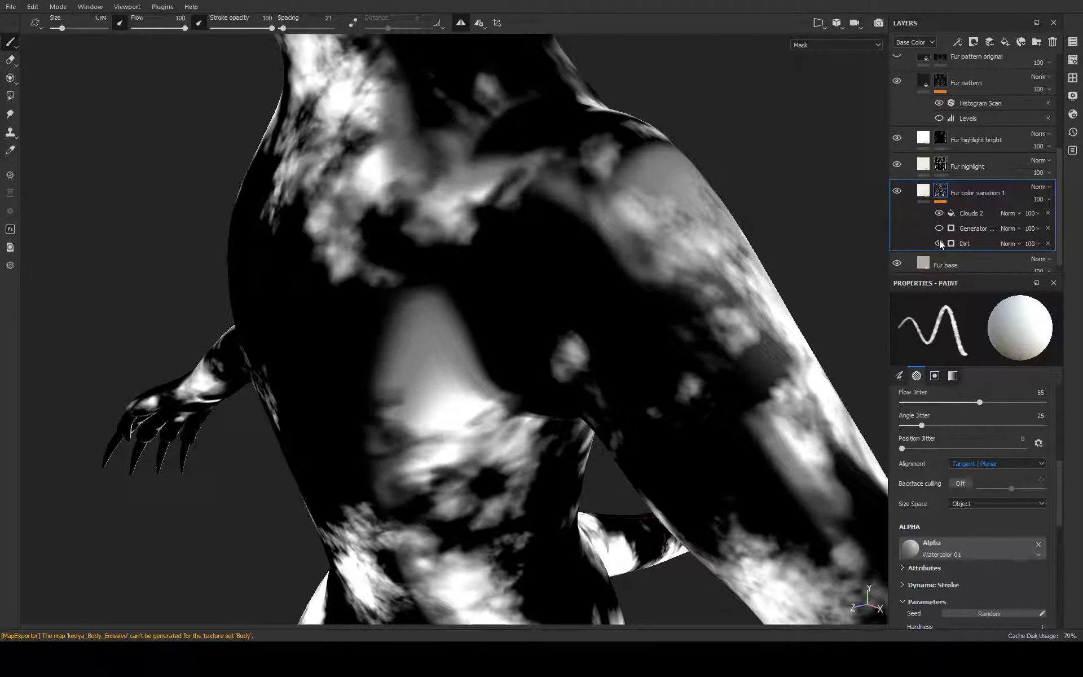
left_click(976, 227)
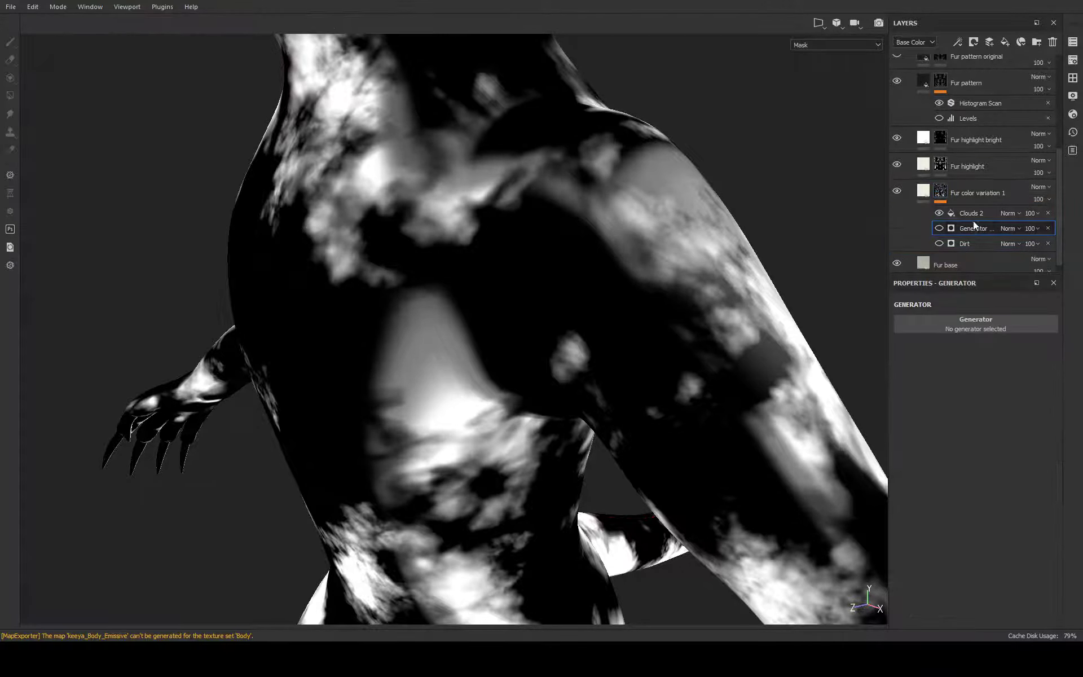
left_click(938, 214)
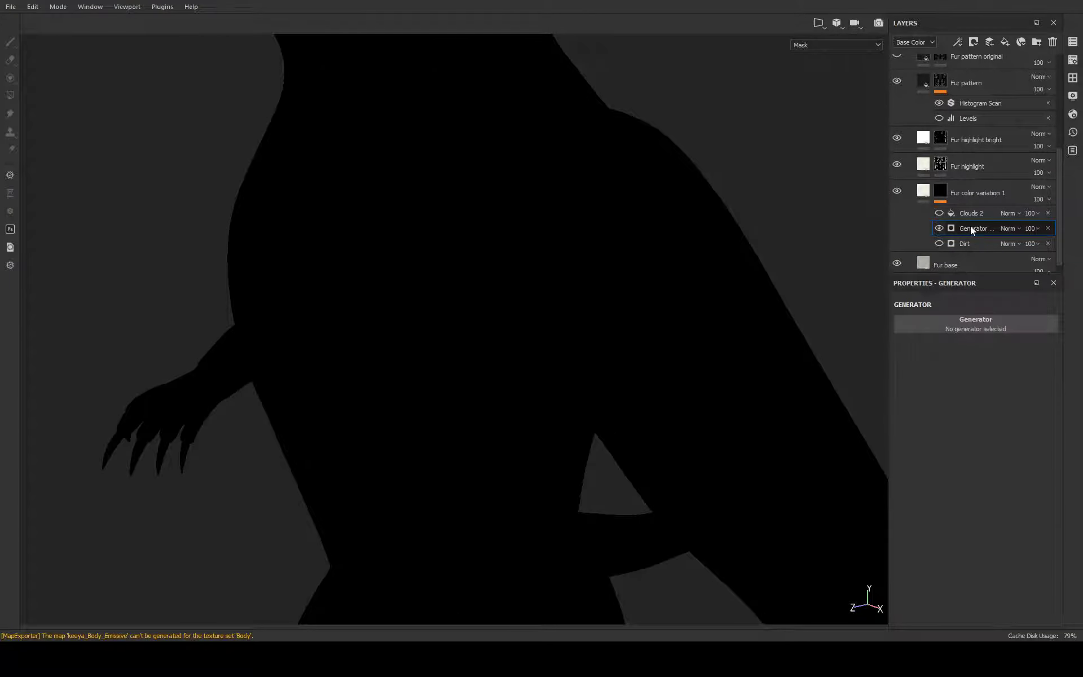
left_click(939, 228)
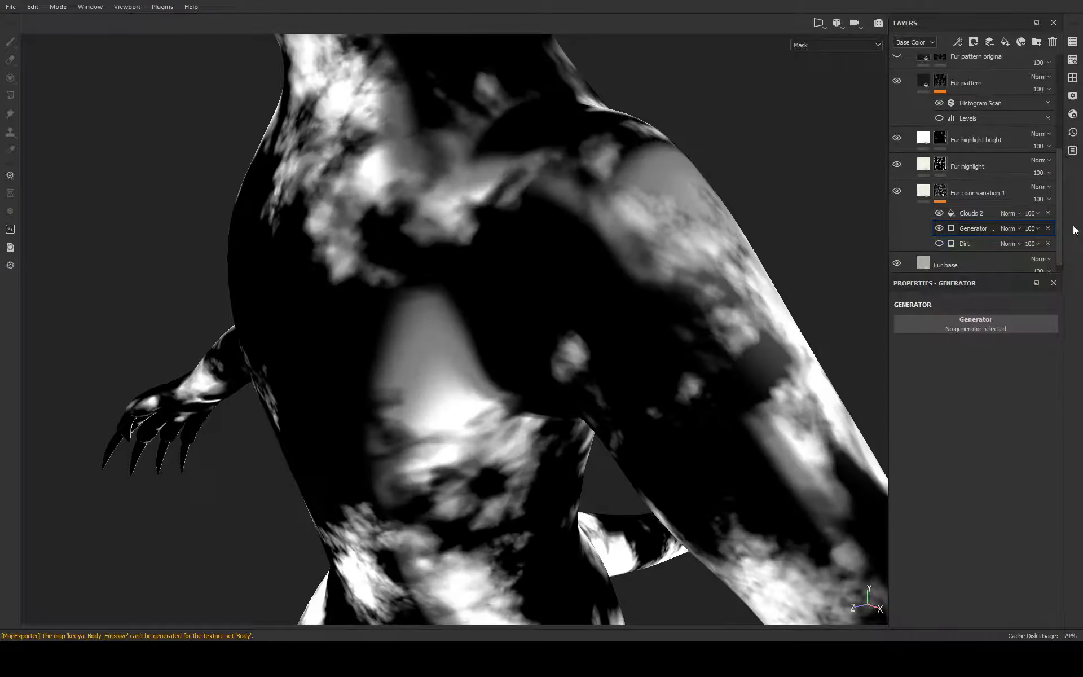
Delete the empty Generator and re-enable the Dirt effect
left_click(1047, 227)
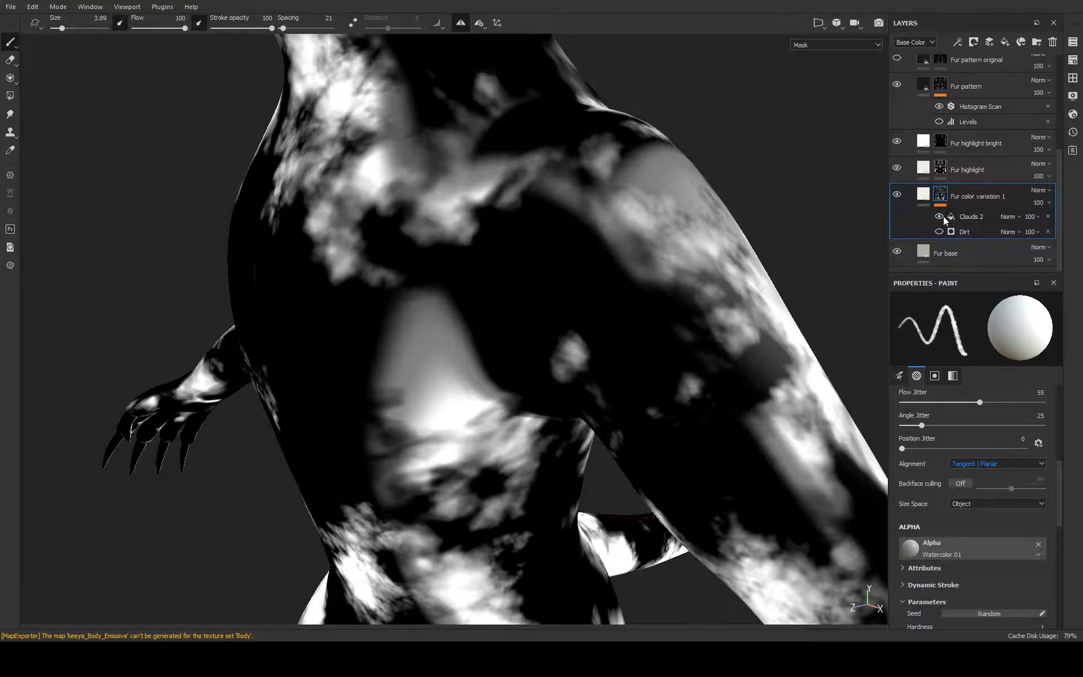
left_click(938, 230)
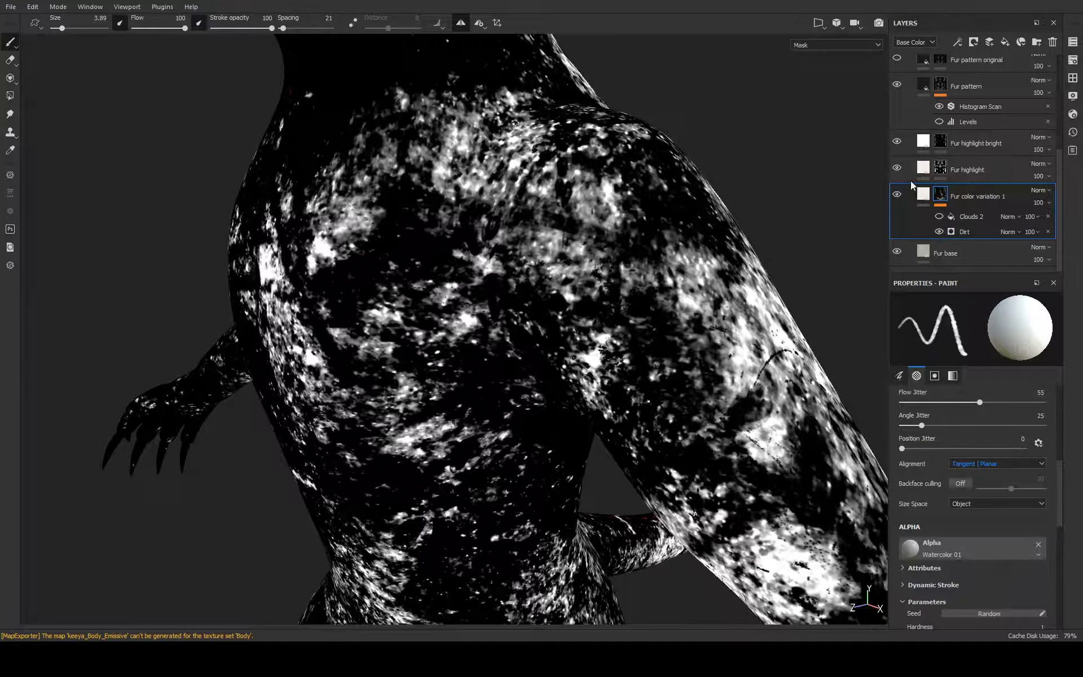
left_click(912, 189)
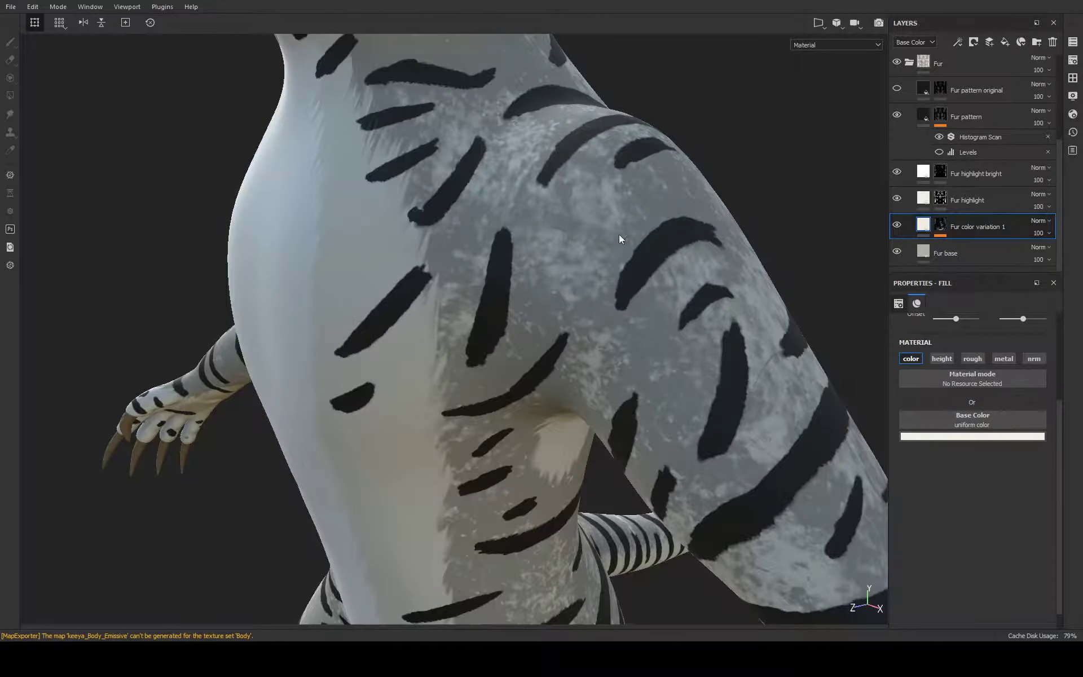
Turn off Dirt in the Fur color variation 1 mask, checking the legs and arm
scroll(618, 234, "down", 3)
scroll(639, 205, "up", 3)
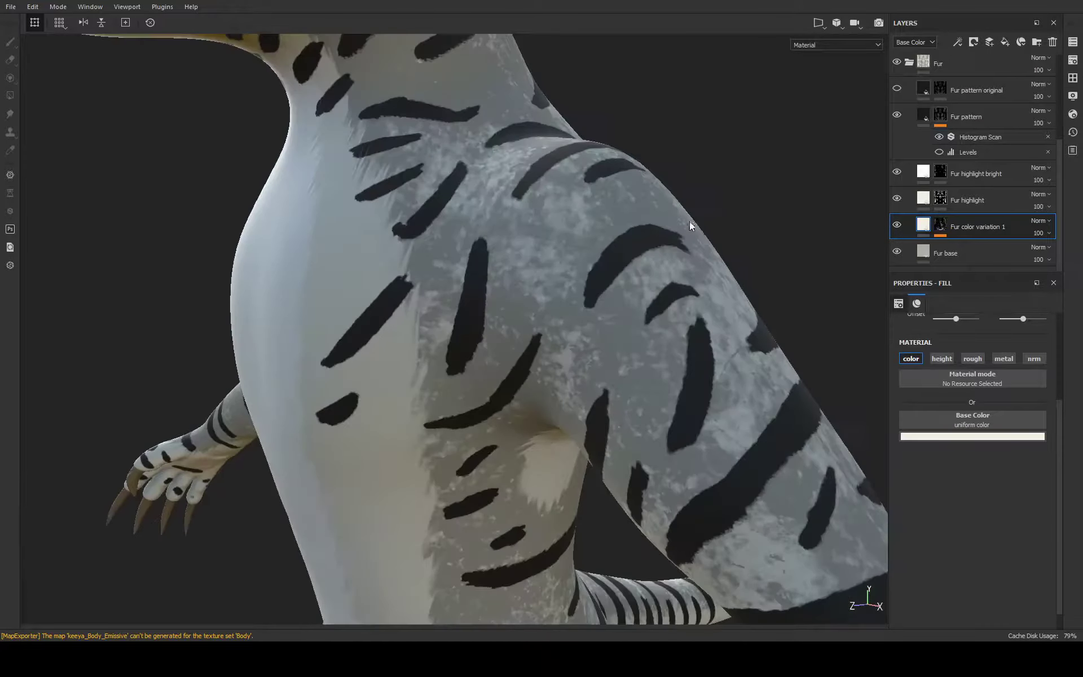
left_click(936, 228)
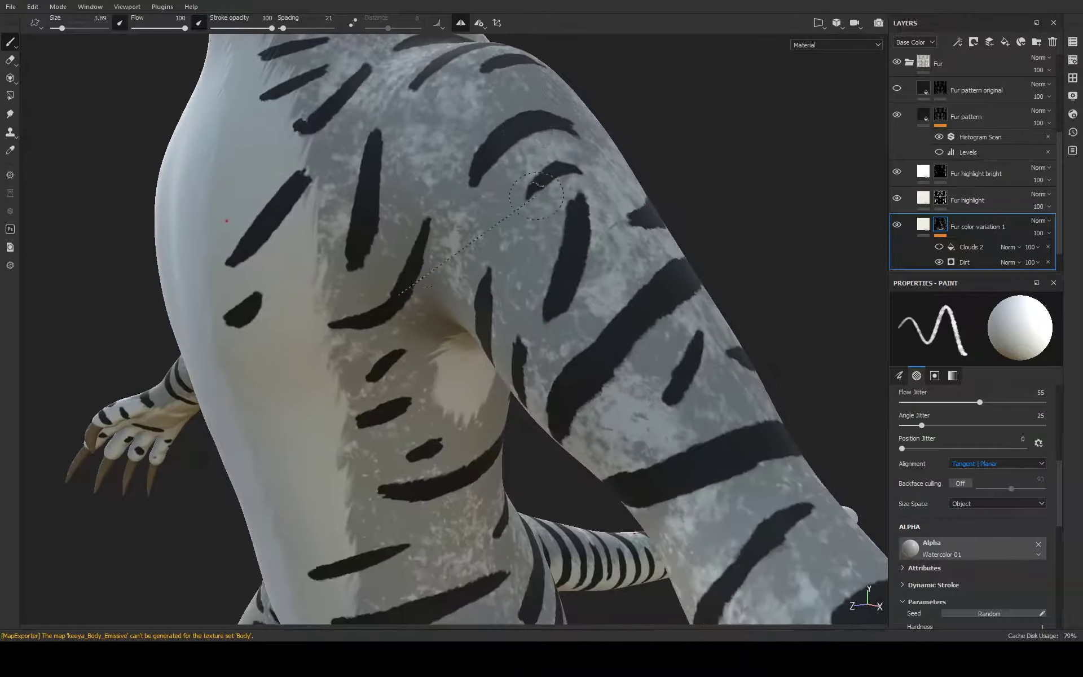
middle_click_drag(705, 339, 636, 56)
mouse_move(635, 56)
left_mouse_down("alt")
mouse_move(671, 183)
mouse_move(733, 236)
left_mouse_up("alt")
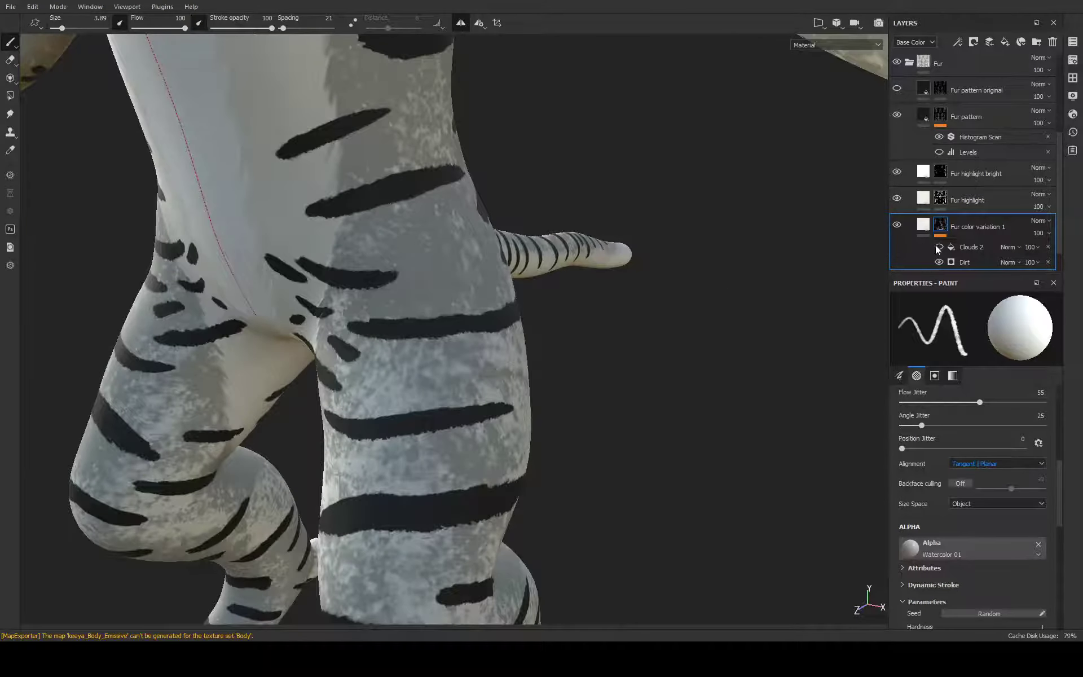
left_click(939, 247)
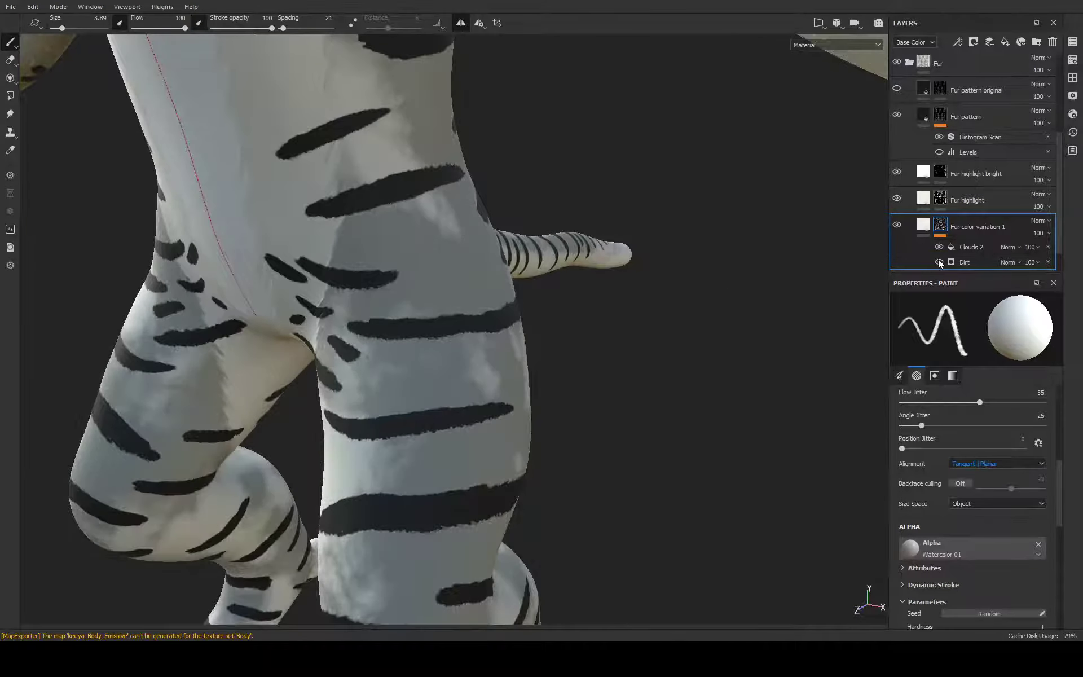
mouse_move(722, 353)
left_mouse_down("alt")
mouse_move(771, 215)
mouse_move(793, 290)
mouse_move(709, 493)
mouse_move(716, 318)
mouse_move(2, 285)
mouse_move(451, 309)
mouse_move(880, 282)
left_mouse_up("alt")
Select the Clouds 2 fill and set its pattern Rotation to 55.24
mouse_move(647, 282)
left_mouse_down("alt")
mouse_move(633, 307)
mouse_move(620, 277)
left_mouse_up("alt")
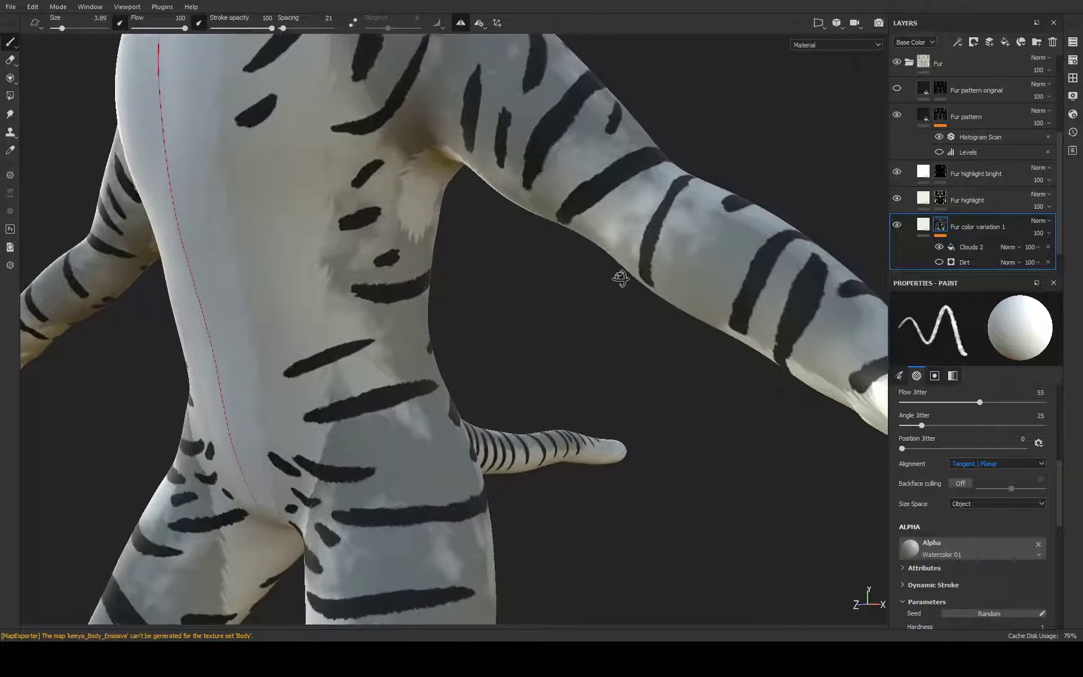
left_click(970, 248)
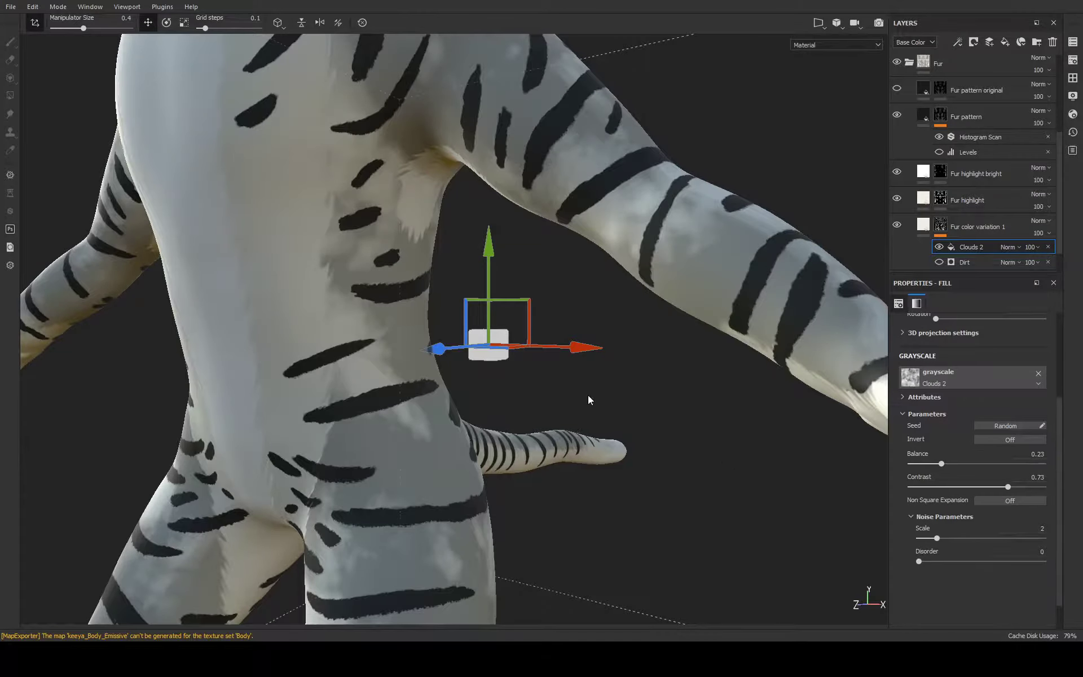
mouse_move(588, 399)
left_mouse_down("alt")
mouse_move(599, 386)
mouse_move(611, 283)
mouse_move(663, 362)
mouse_move(573, 380)
mouse_move(653, 375)
mouse_move(672, 387)
left_mouse_up("alt")
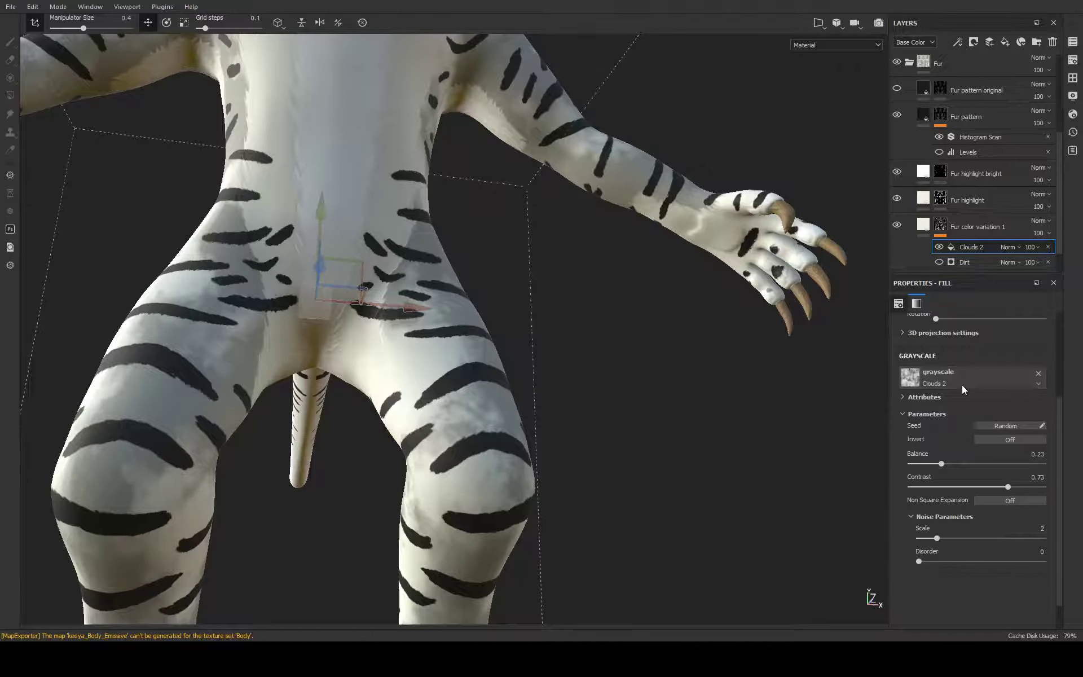
scroll(961, 429, "up", 3)
mouse_move(937, 447)
left_mouse_down()
mouse_move(946, 447)
mouse_move(928, 449)
left_mouse_up()
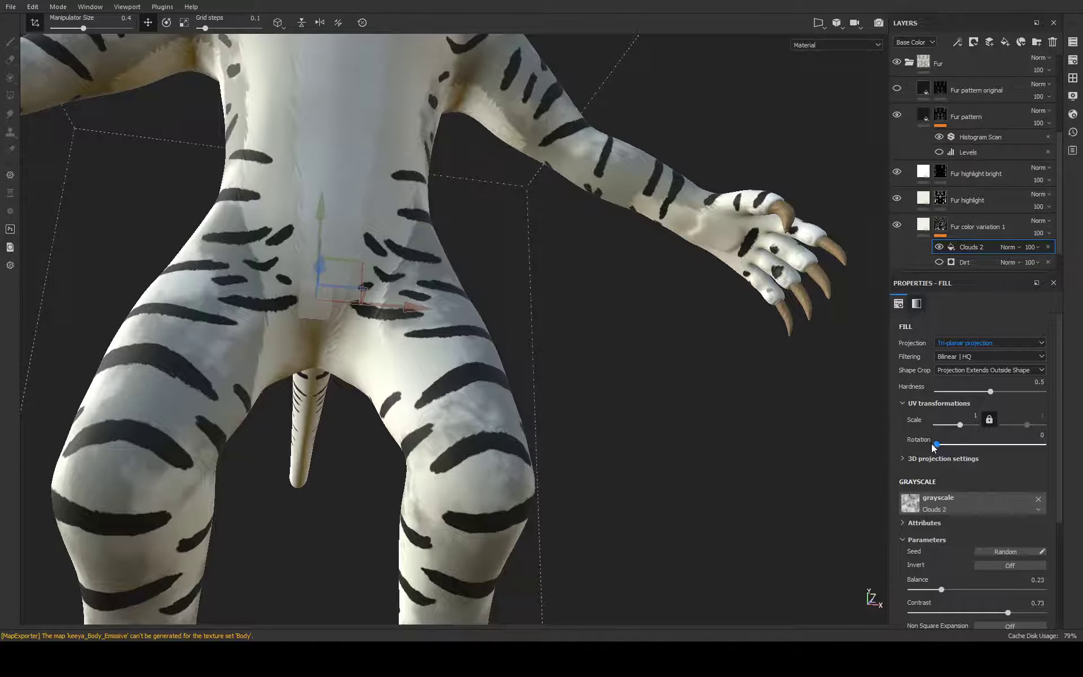
left_click_drag(935, 446, 952, 444)
mouse_move(395, 361)
left_mouse_down("alt")
mouse_move(413, 372)
mouse_move(203, 351)
left_mouse_up("alt")
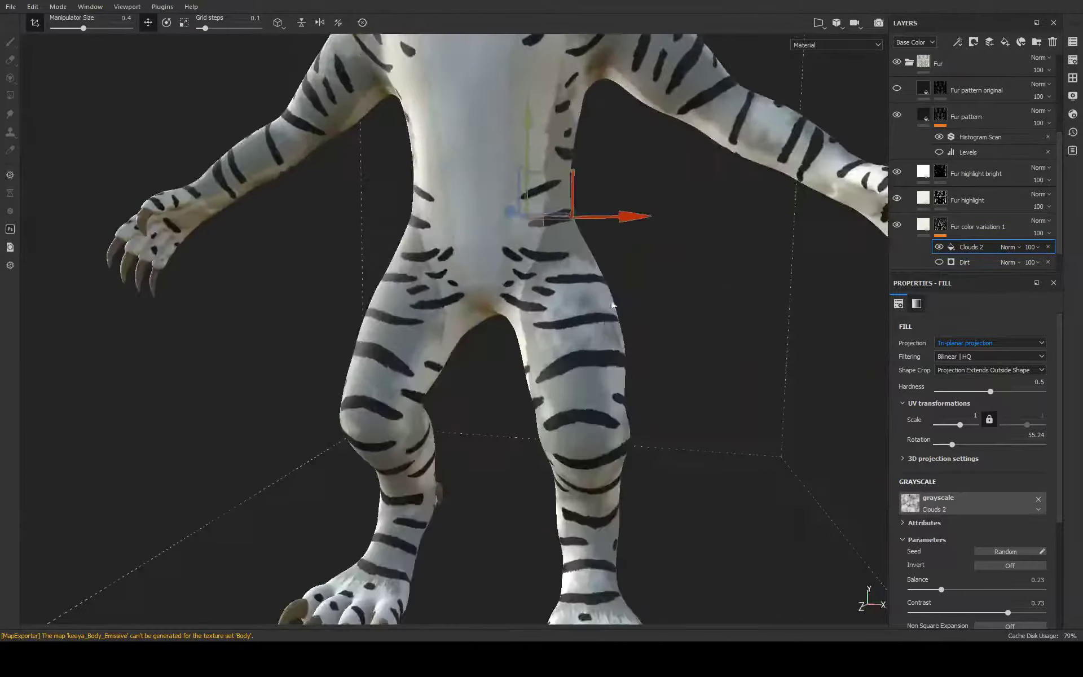
Orbit around the back, tail, chest and head to review the rotated mottling
scroll(594, 331, "up", 5)
mouse_move(594, 332)
left_mouse_down("alt")
mouse_move(846, 305)
mouse_move(818, 309)
left_mouse_up("alt")
scroll(708, 346, "down", 5)
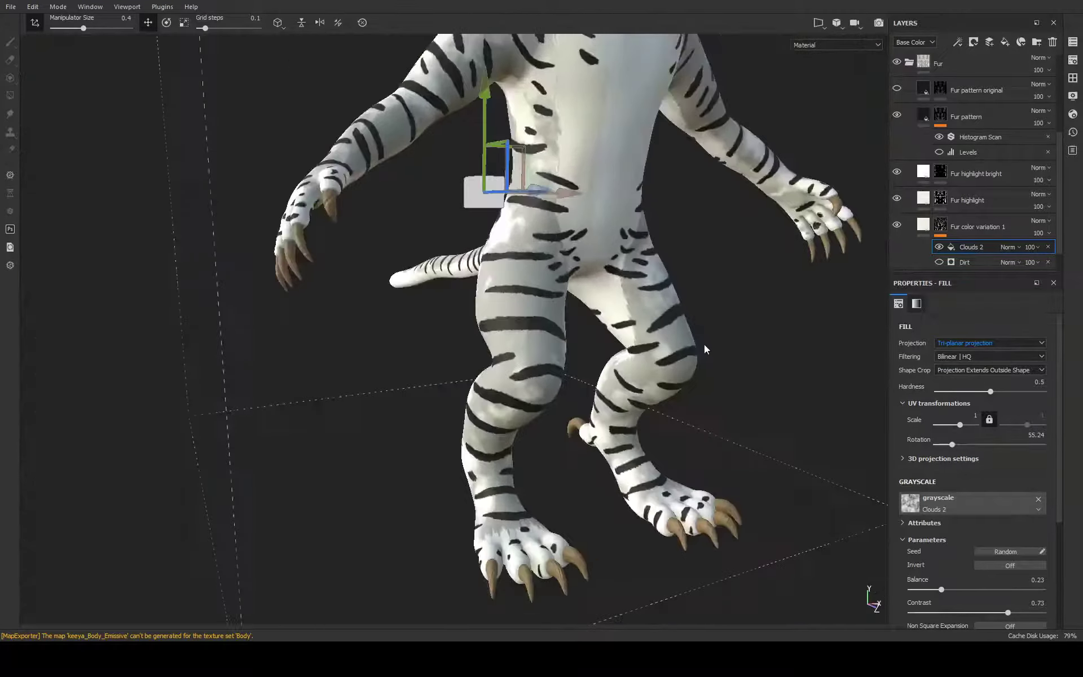
scroll(708, 345, "up", 3)
left_click_drag(1015, 375, 936, 467, "alt")
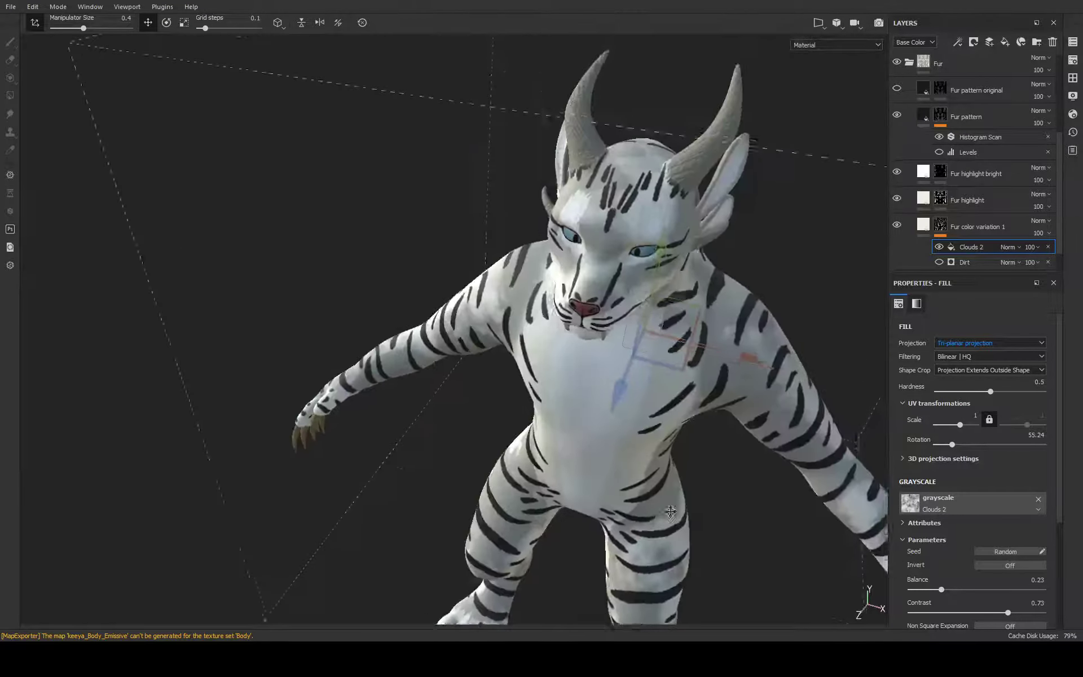
left_click_drag(937, 467, 511, 299, "alt")
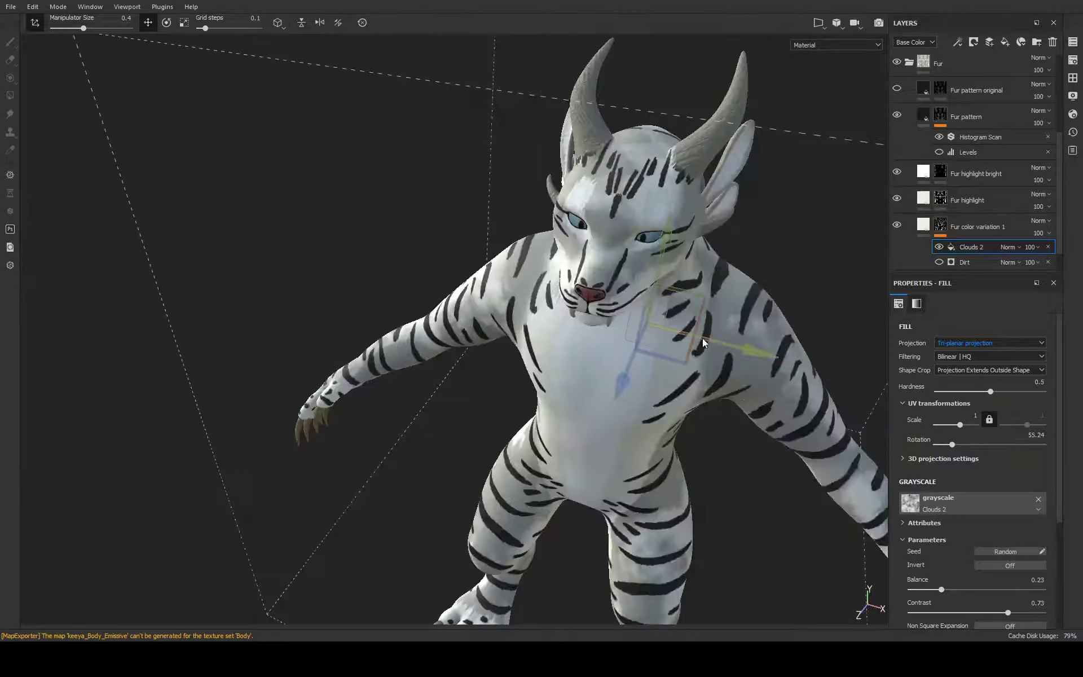
scroll(511, 299, "up", 3)
scroll(711, 295, "down", 4)
left_click_drag(764, 338, 708, 245, "alt")
scroll(709, 246, "up", 3)
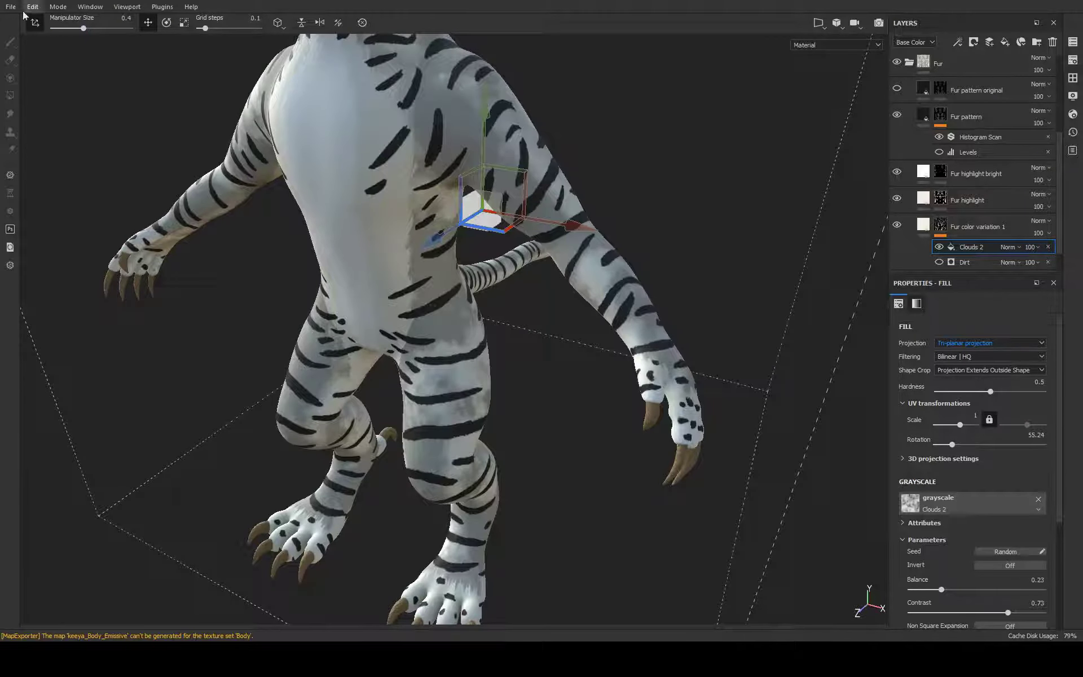
Save the Painter project, then show World nodes in Blender's Shading workspace with an enlarged node editor
key("ctrl+s")
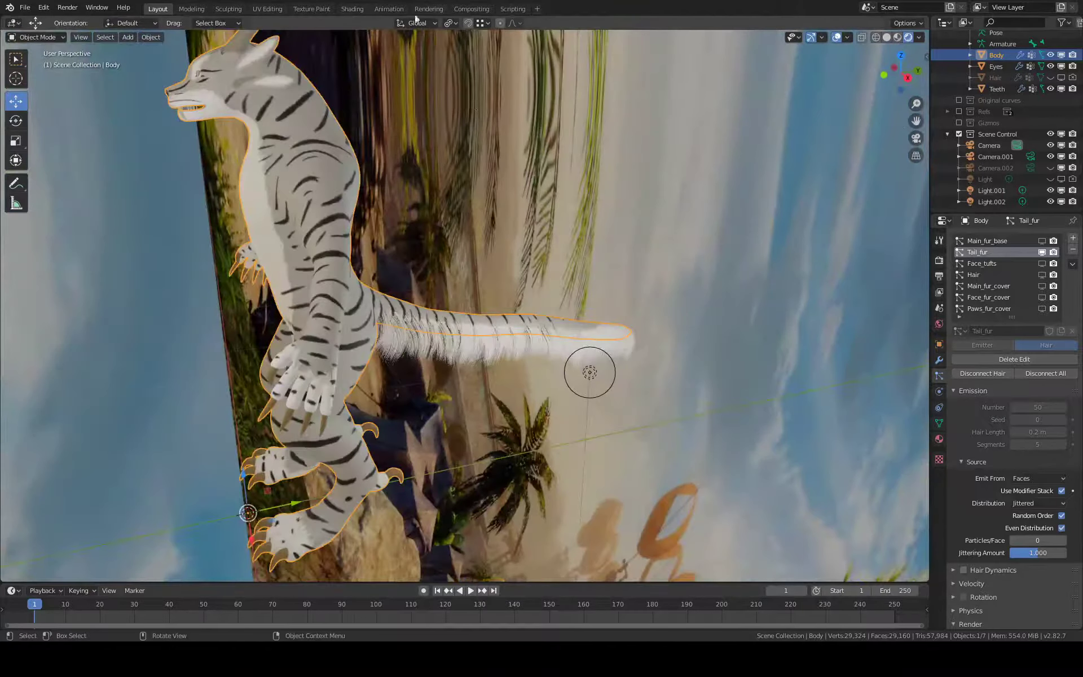
left_click(355, 9)
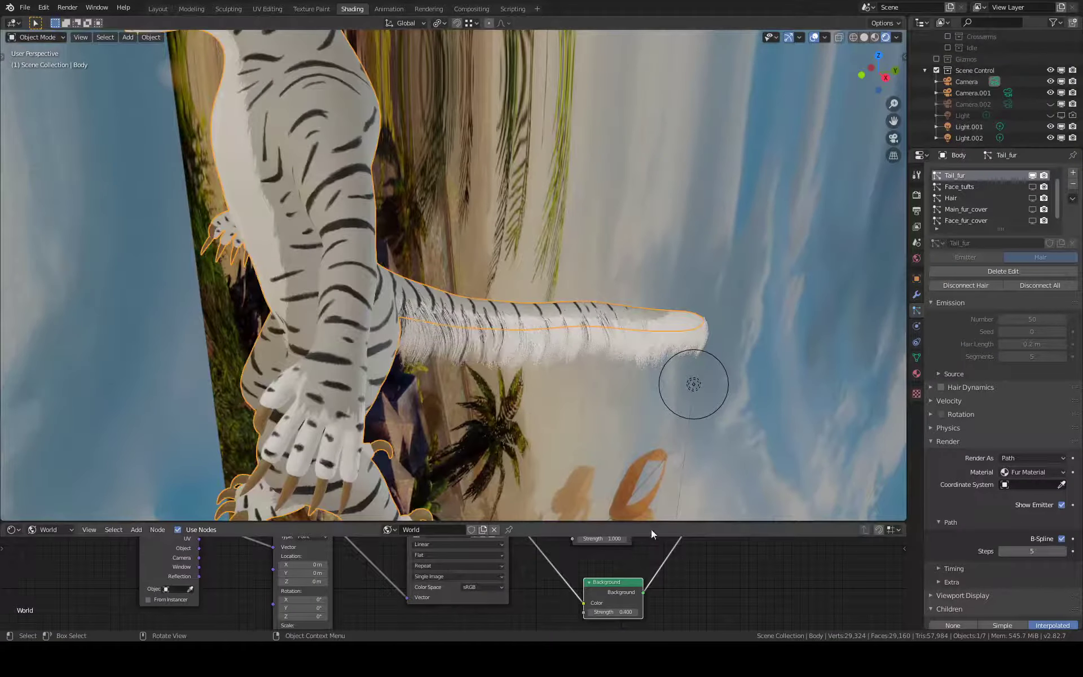
left_click_drag(641, 522, 564, 370)
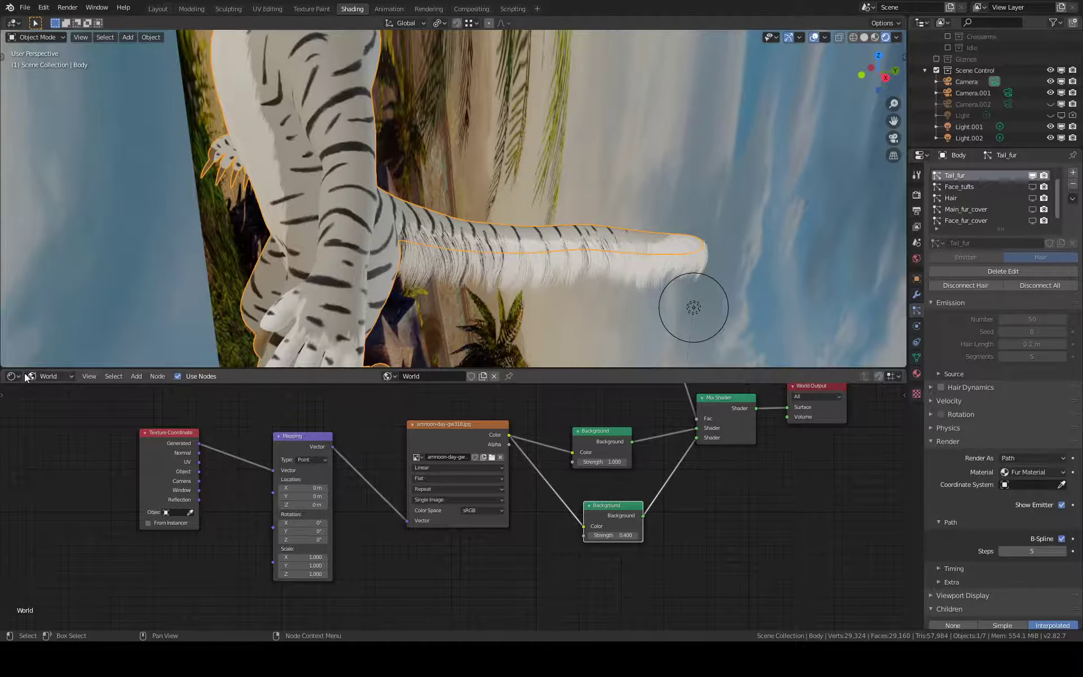
Show the tail's Fur Material nodes and reload the fur base-colour image texture
left_click(50, 376)
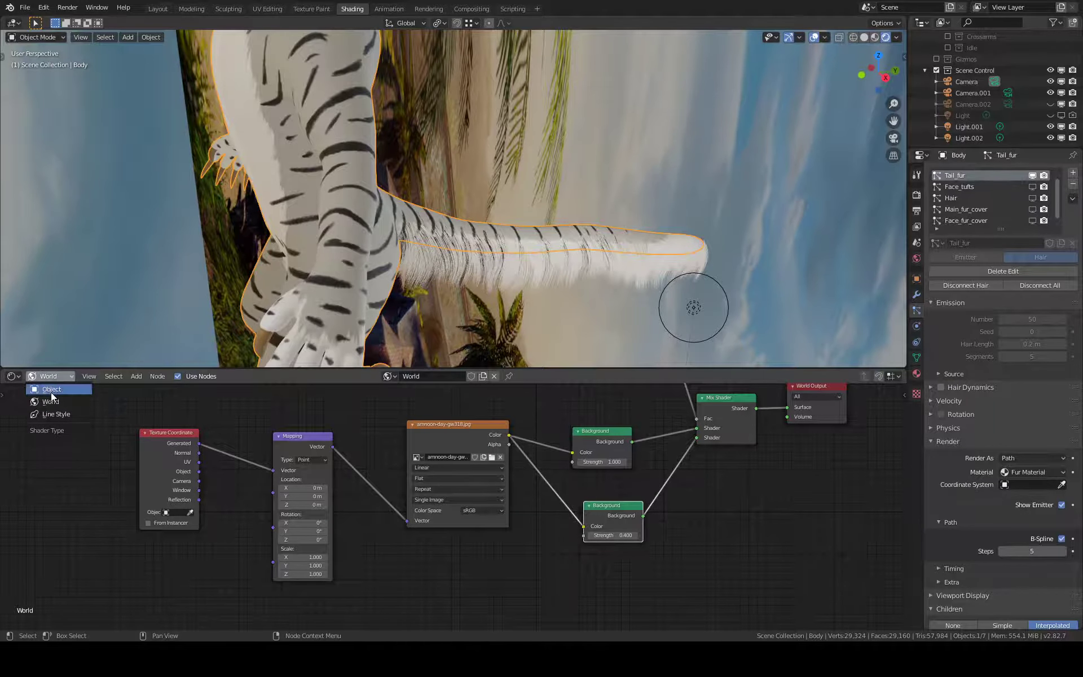
left_click(51, 391)
middle_click_drag(441, 441, 428, 556)
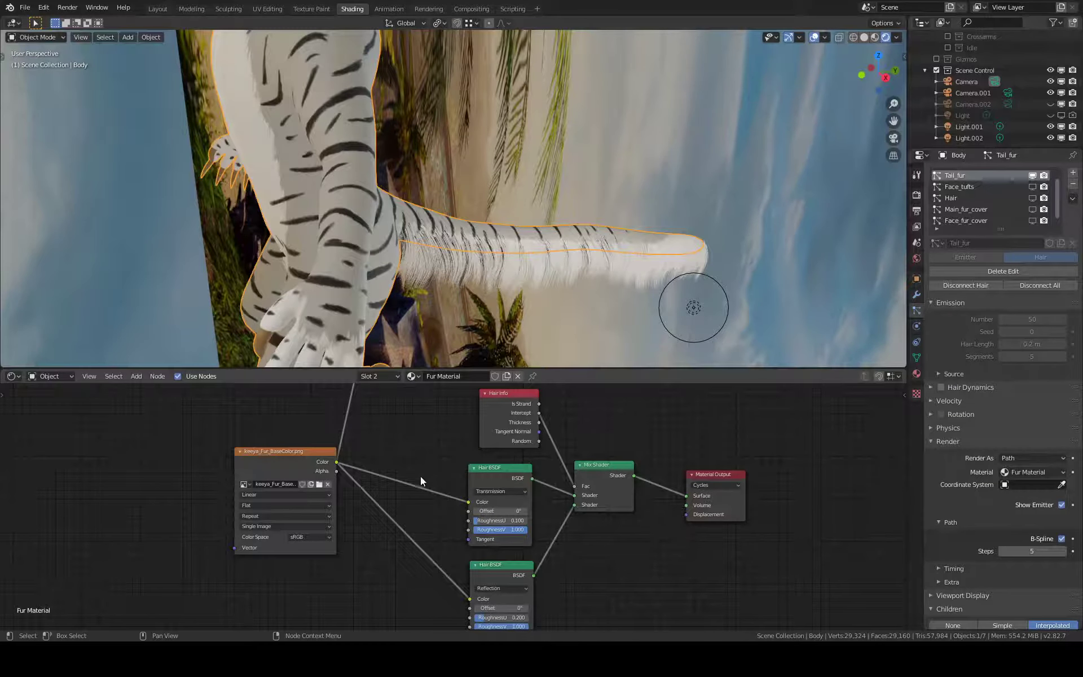
left_click(289, 456)
key("n")
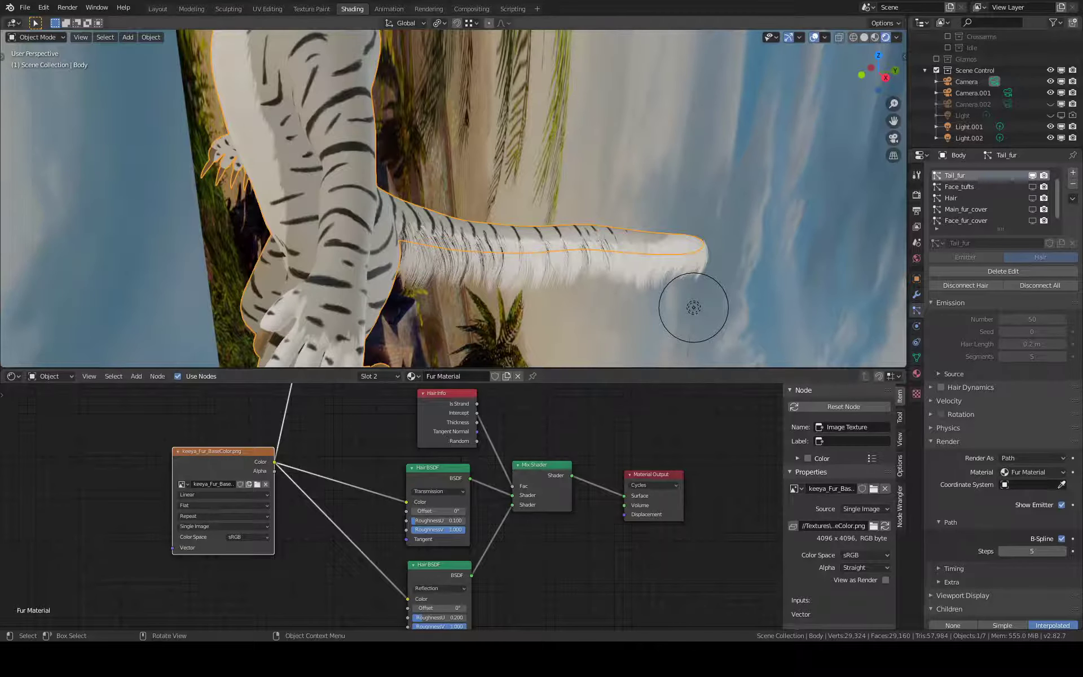
mouse_move(891, 531)
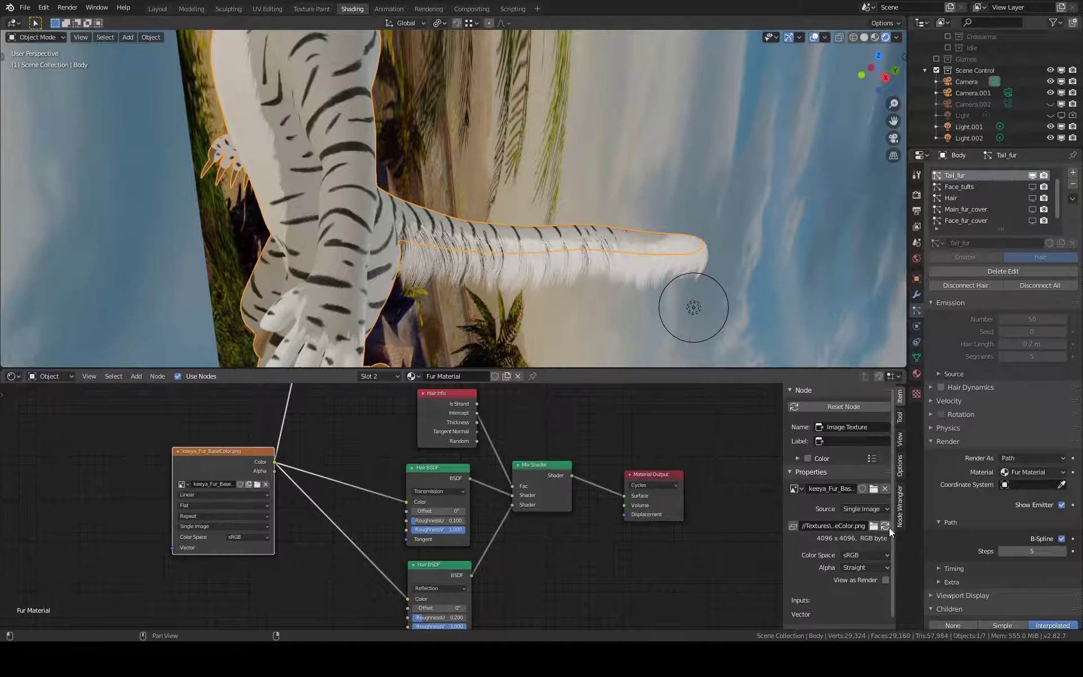
left_click(885, 527)
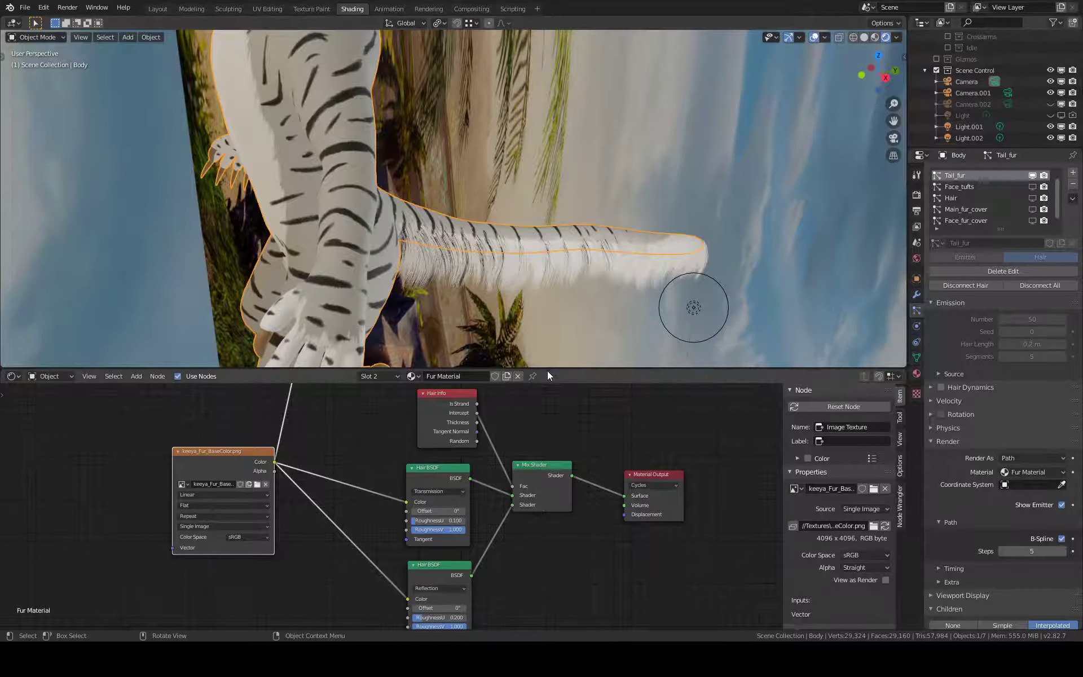
Render the tiger with F12 using the updated fur, then bring up the editor type list
left_click_drag(549, 369, 530, 451)
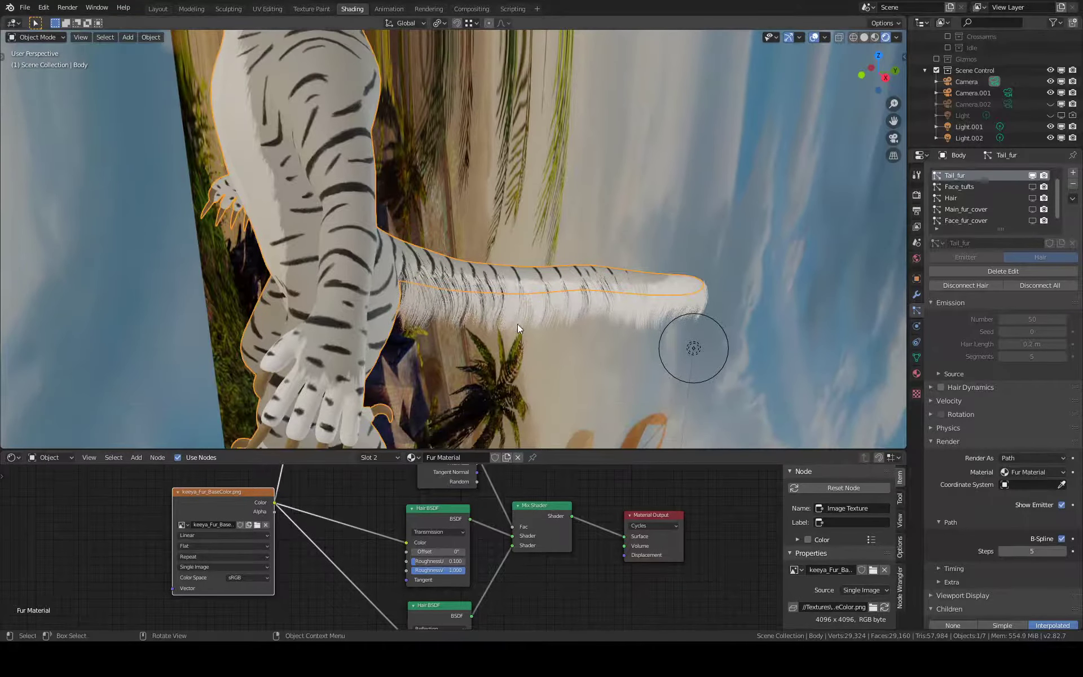
key("F12")
left_click(35, 37)
left_click(15, 24)
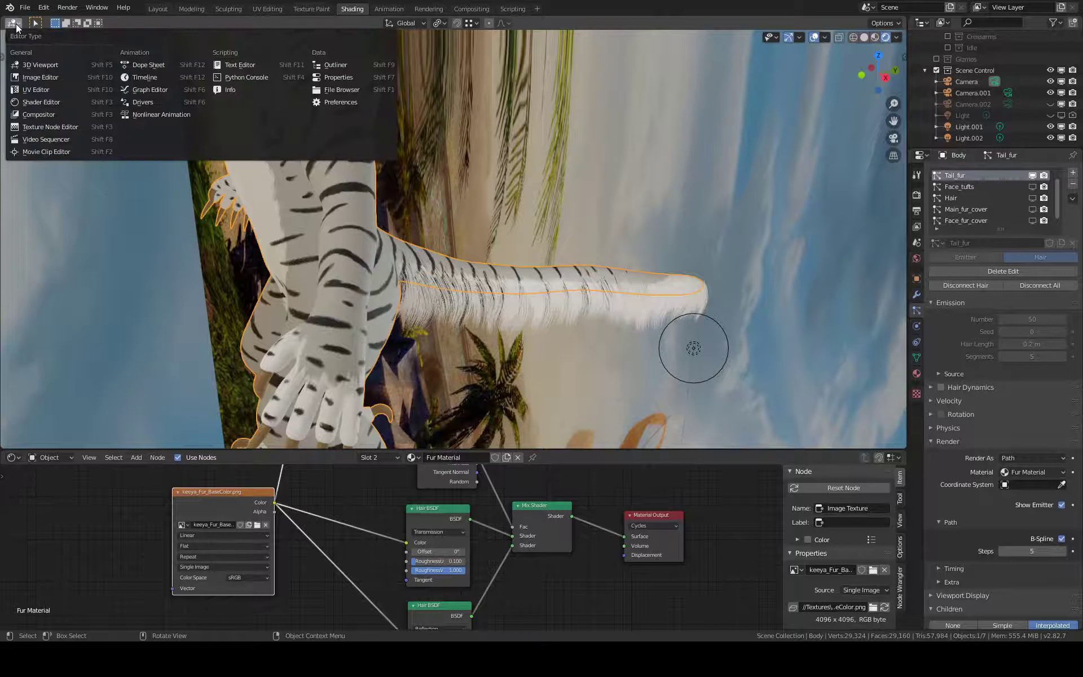
Turn the upper area into an Image Editor showing the tiger render, enlarged and zoomed on the fur
left_click(47, 78)
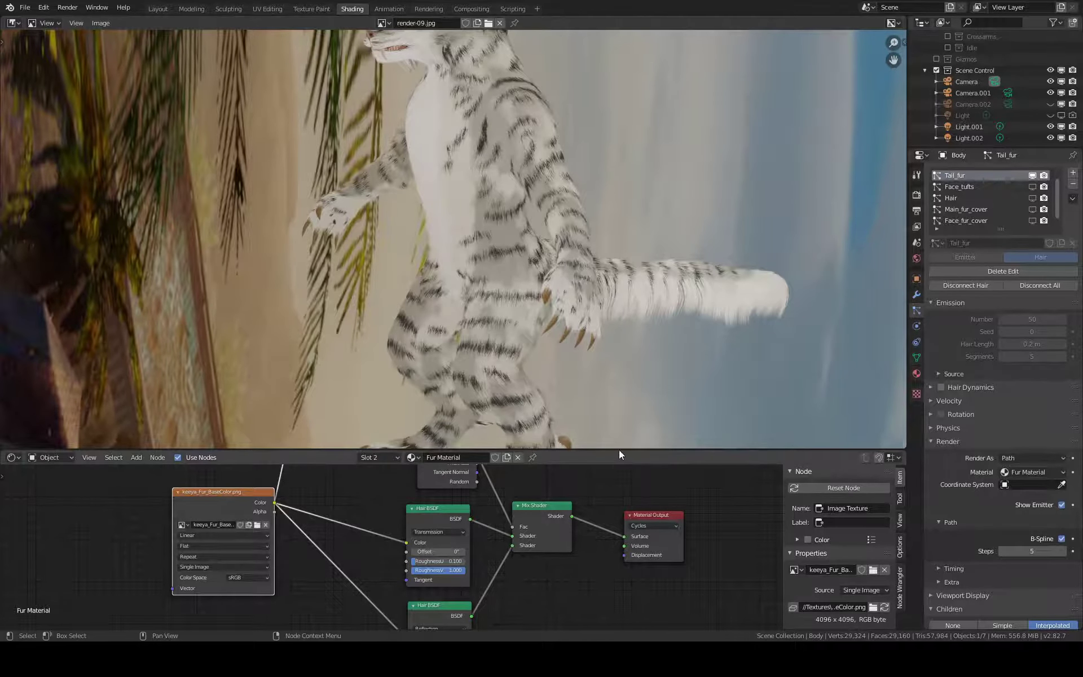
left_click_drag(613, 451, 615, 541)
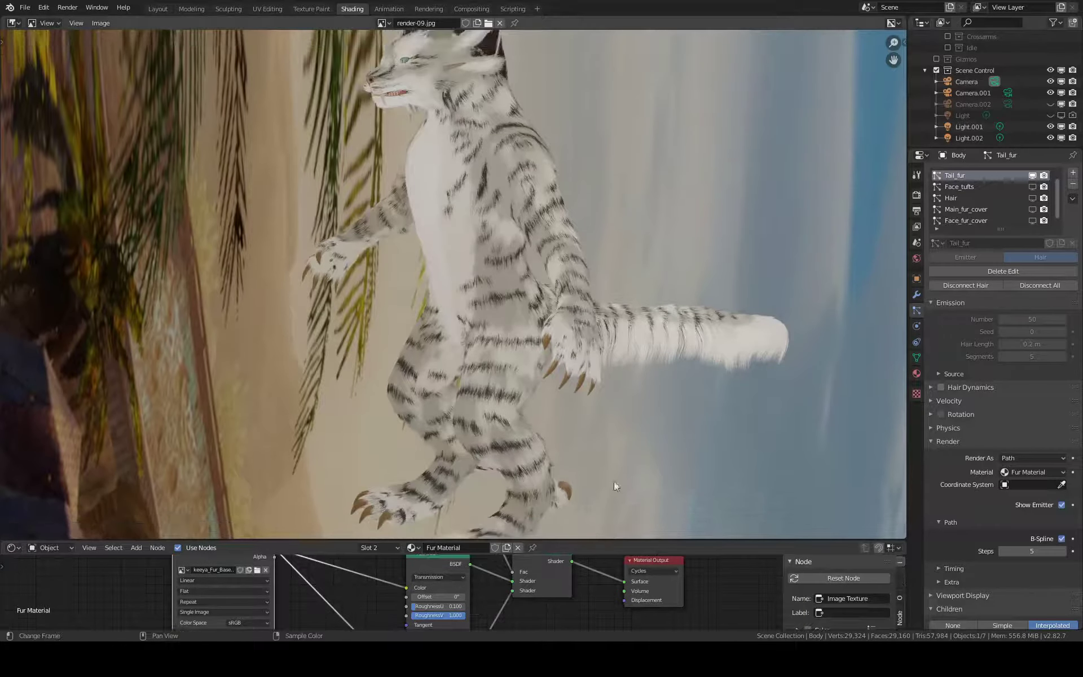
scroll(591, 242, "up", 3)
scroll(475, 221, "up", 2)
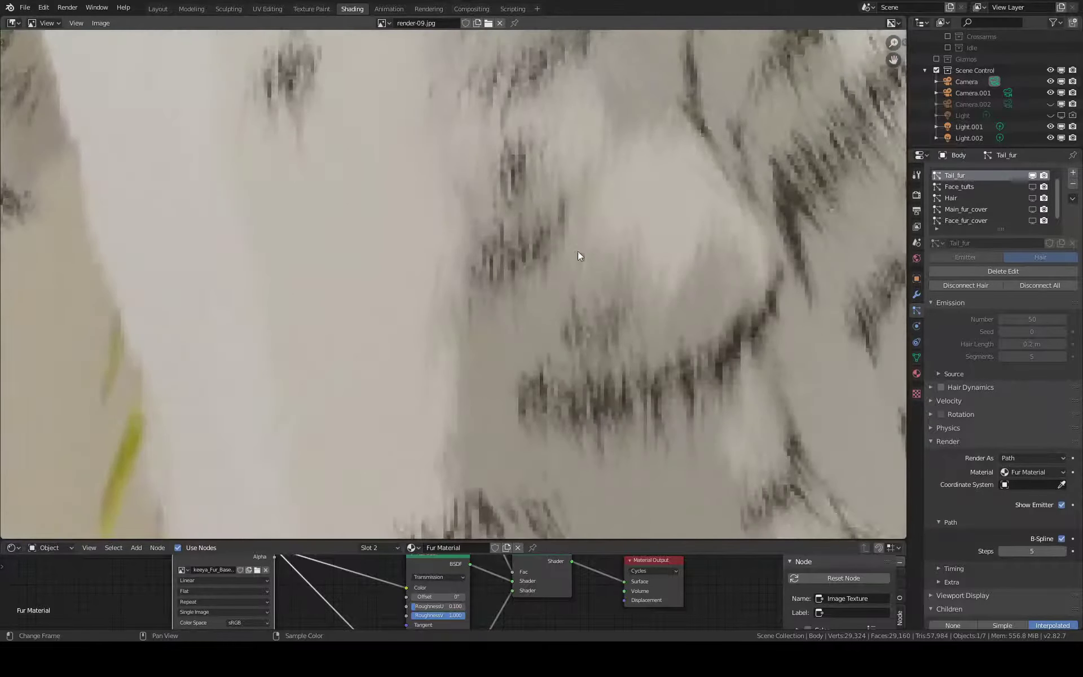
scroll(577, 251, "up", 2)
scroll(614, 249, "down", 5)
middle_click_drag(670, 289, 570, 181)
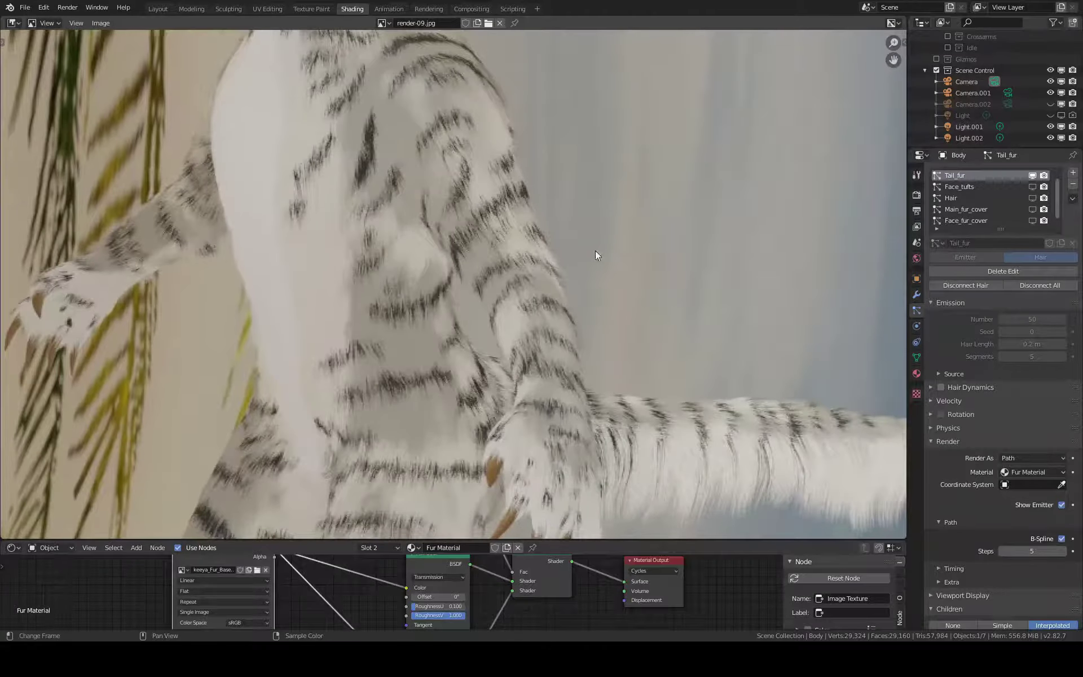
scroll(543, 217, "down", 1)
scroll(554, 168, "down", 1)
scroll(554, 168, "down", 1)
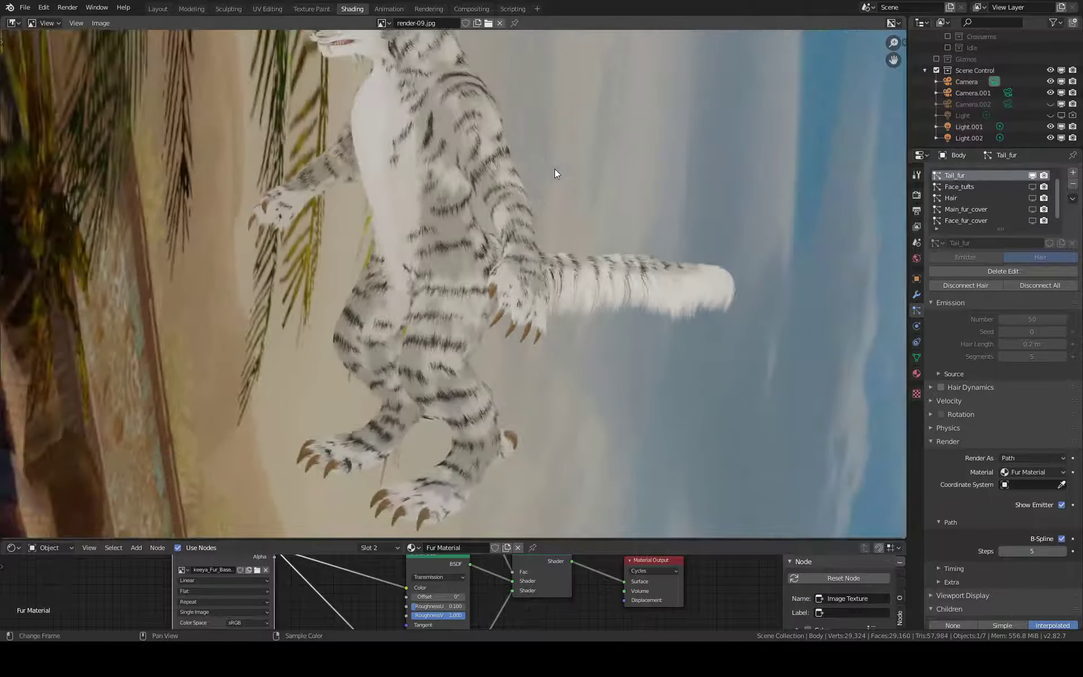
scroll(548, 208, "down", 1)
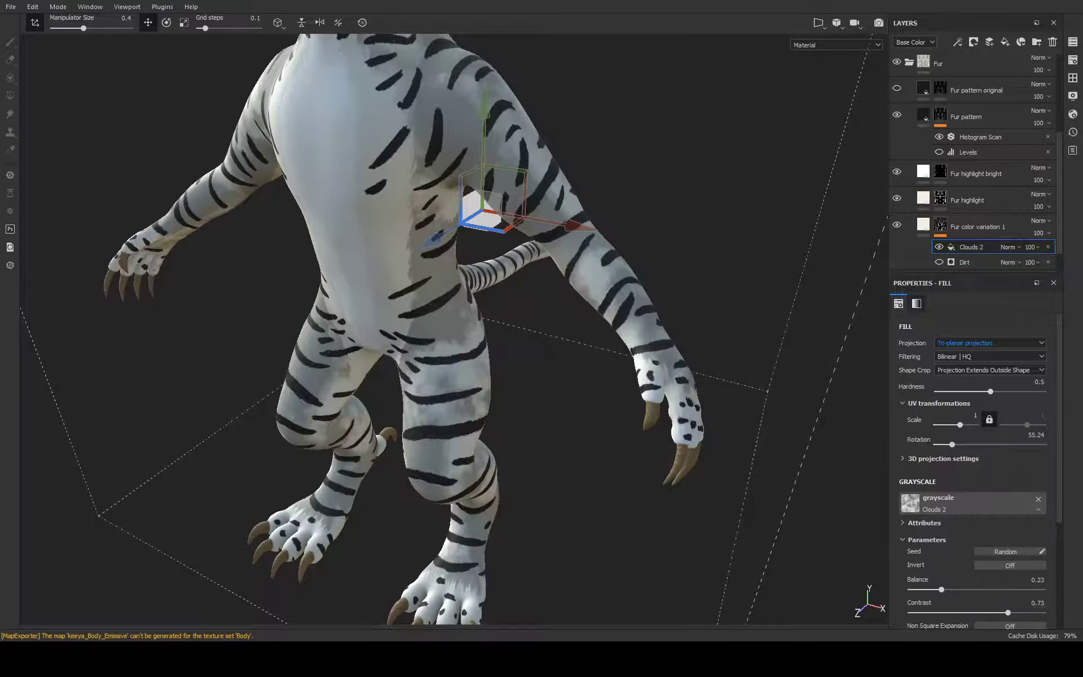
Give the Fur color variation 1 layer's Clouds 2 mask noise scale 8 and rotation 0
left_click_drag(595, 392, 562, 363, "alt")
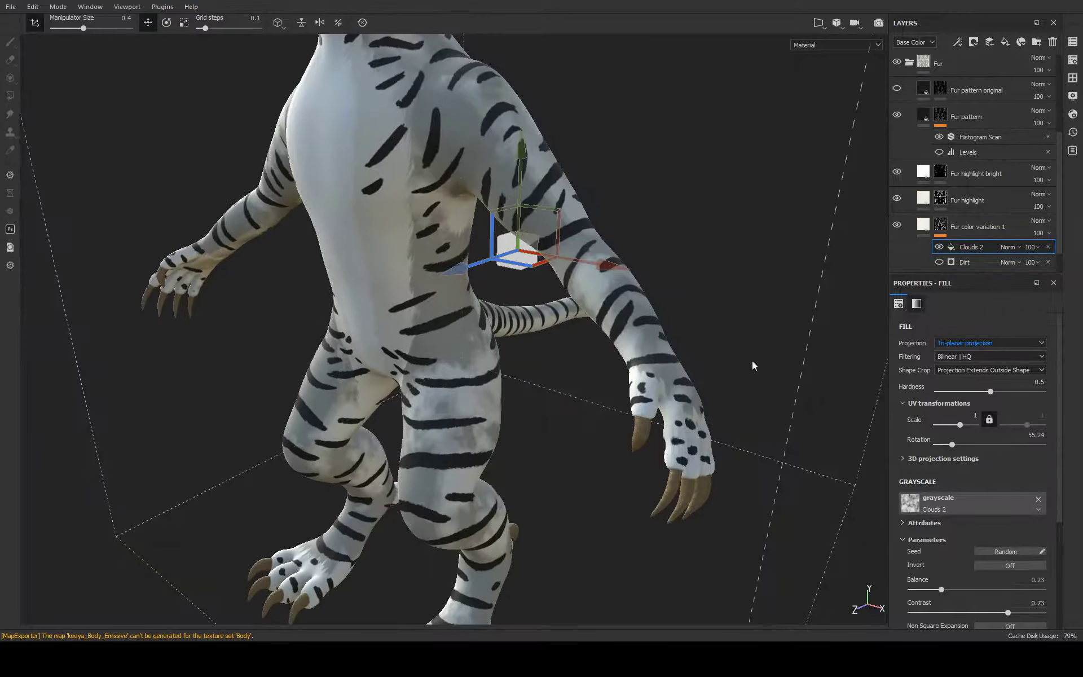
left_click(938, 225, "alt")
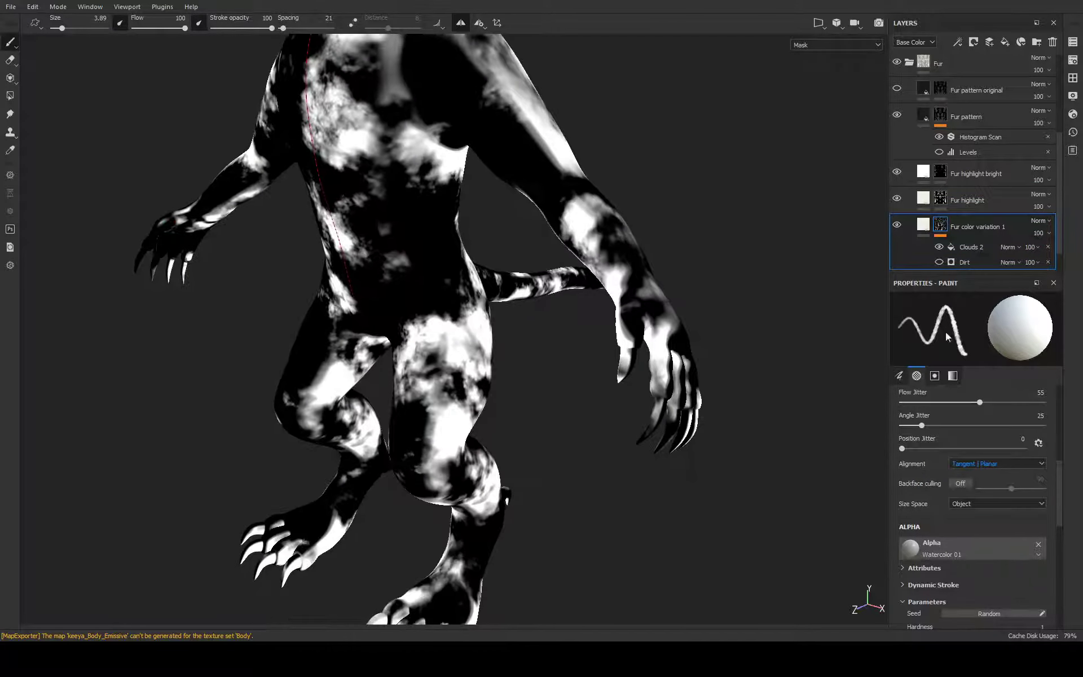
scroll(975, 485, "down", 3)
left_click(970, 247)
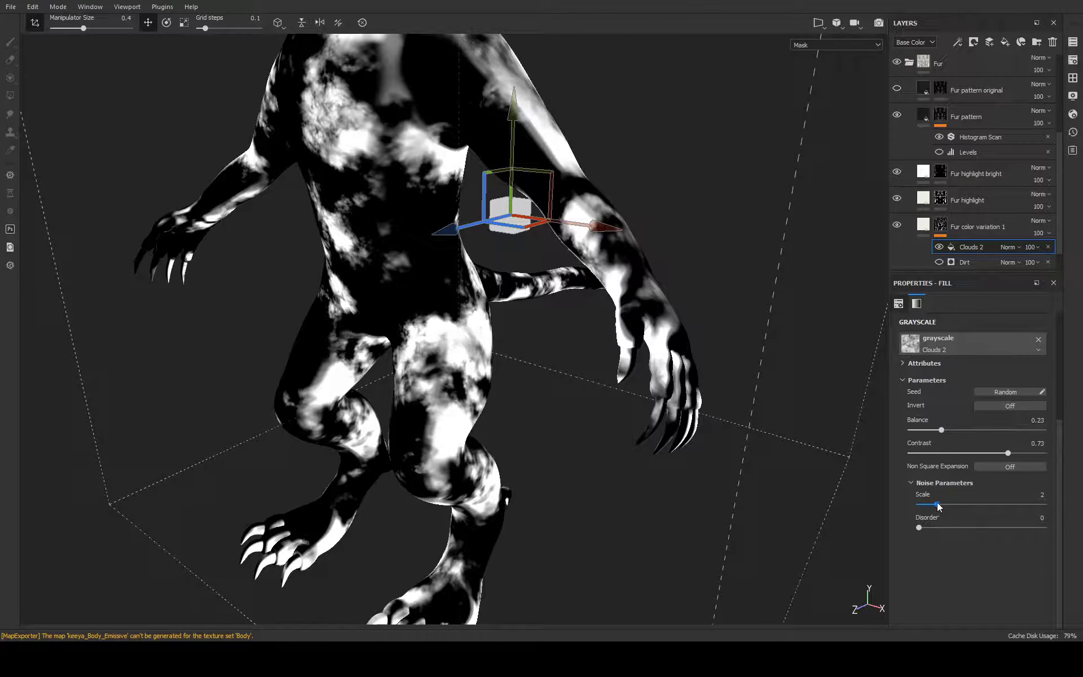
left_click_drag(938, 505, 1036, 506)
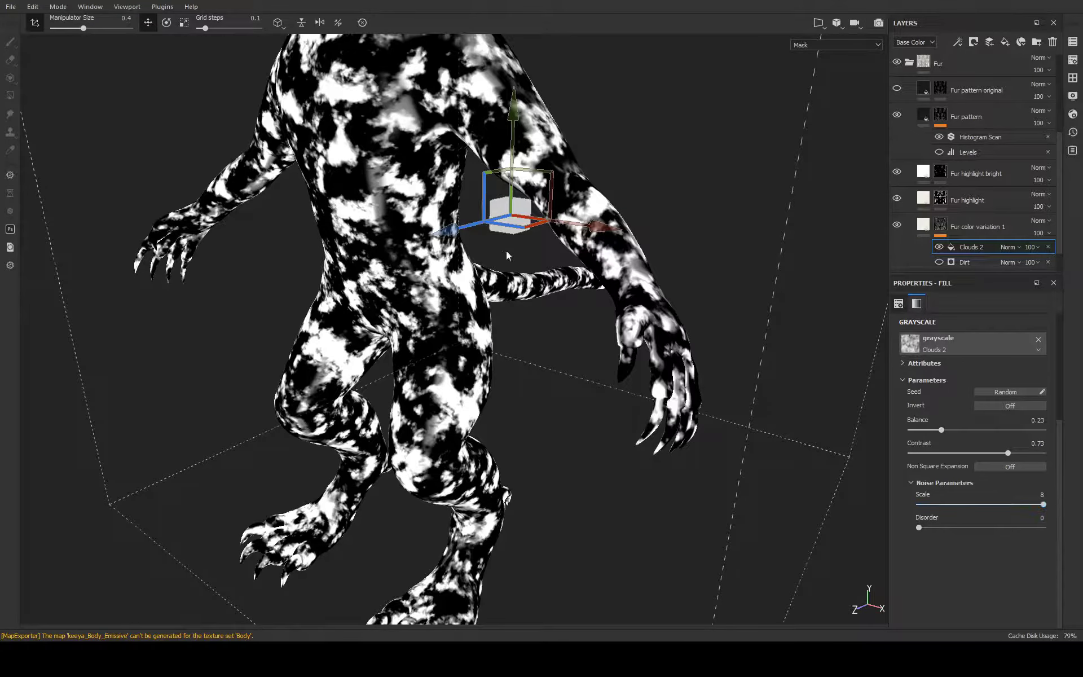
scroll(694, 268, "up", 5)
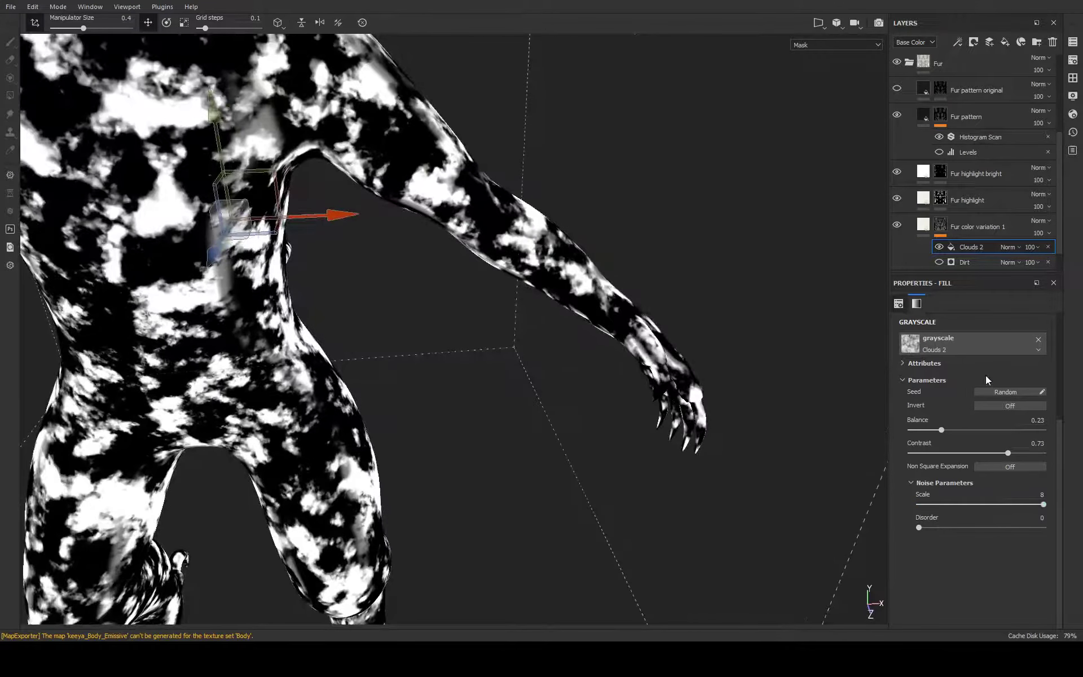
scroll(983, 394, "up", 3)
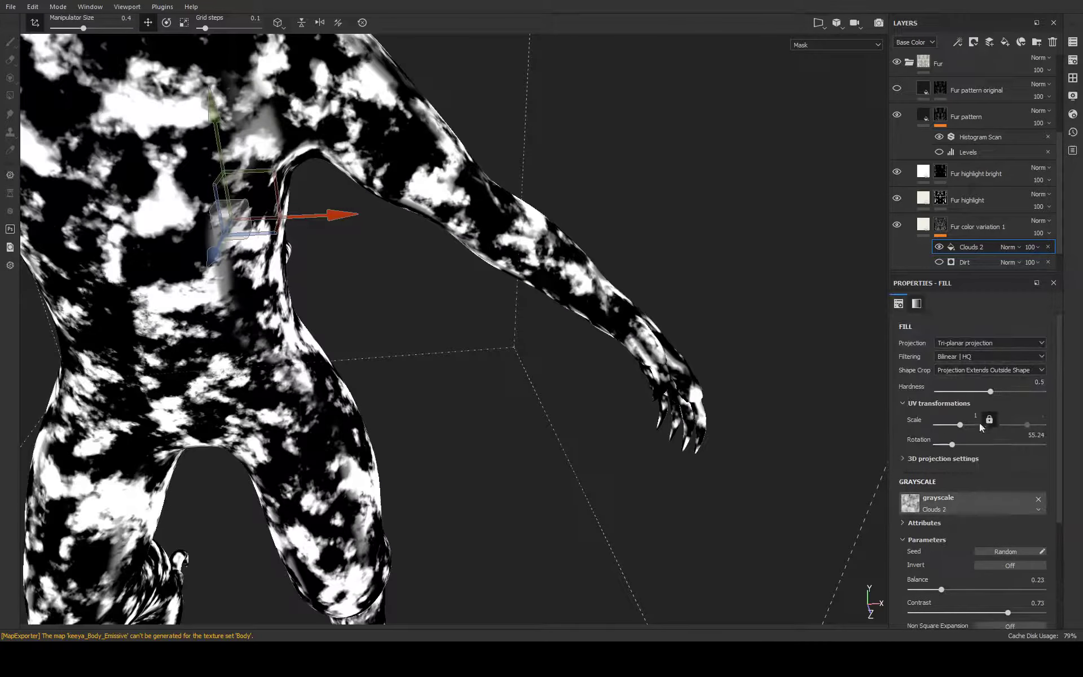
mouse_move(958, 447)
left_mouse_down()
mouse_move(825, 446)
mouse_move(543, 341)
mouse_move(310, 232)
mouse_move(745, 322)
mouse_move(572, 187)
mouse_move(714, 188)
mouse_move(499, 276)
mouse_move(499, 338)
left_mouse_up()
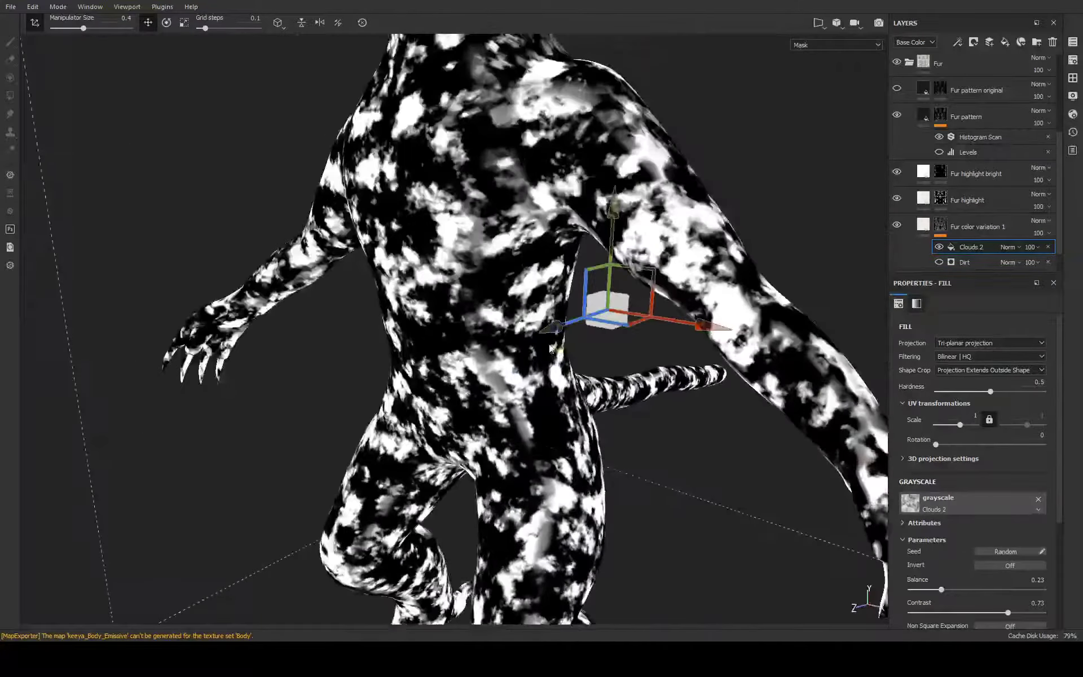
left_click(924, 225)
scroll(699, 361, "down", 2)
scroll(677, 333, "down", 2)
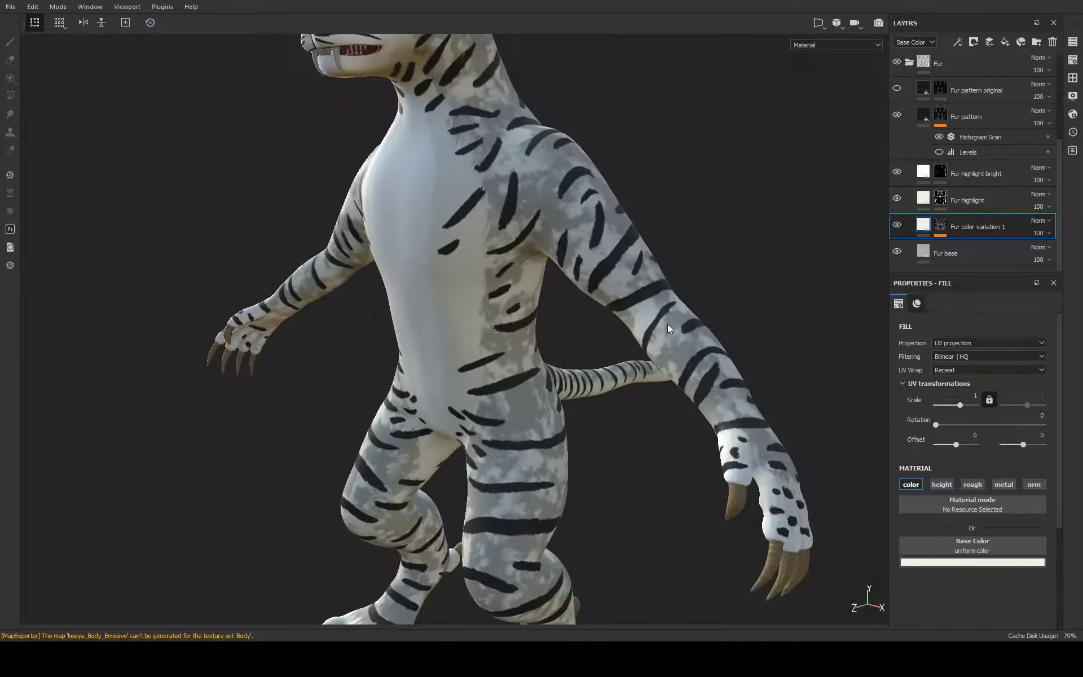
middle_click_drag(703, 304, 660, 295)
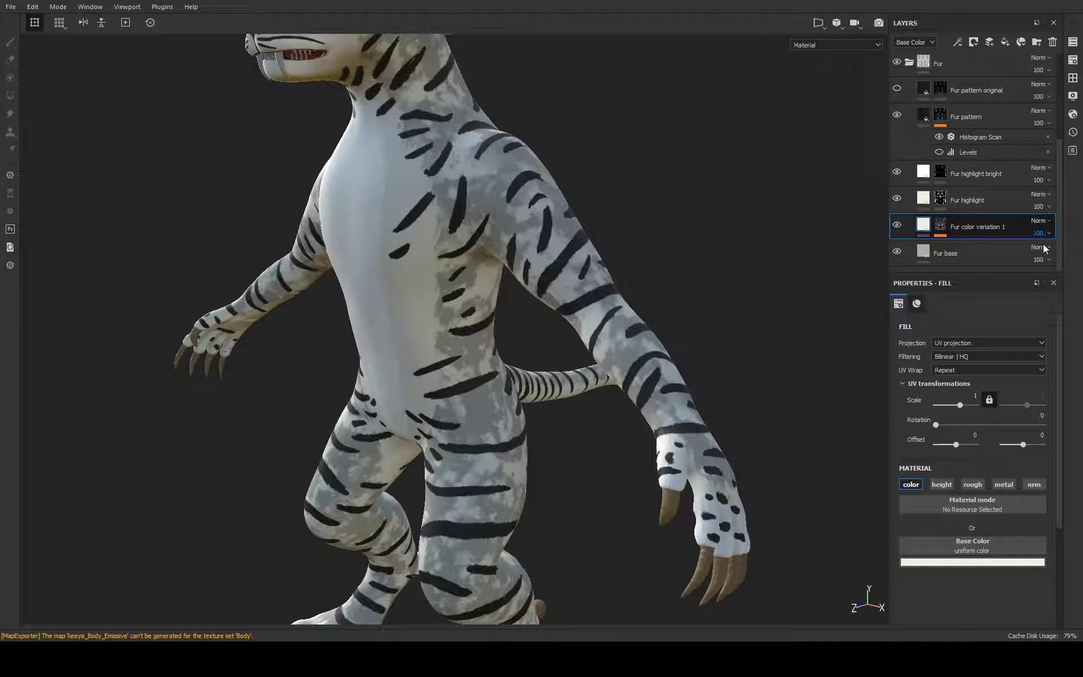
type("0")
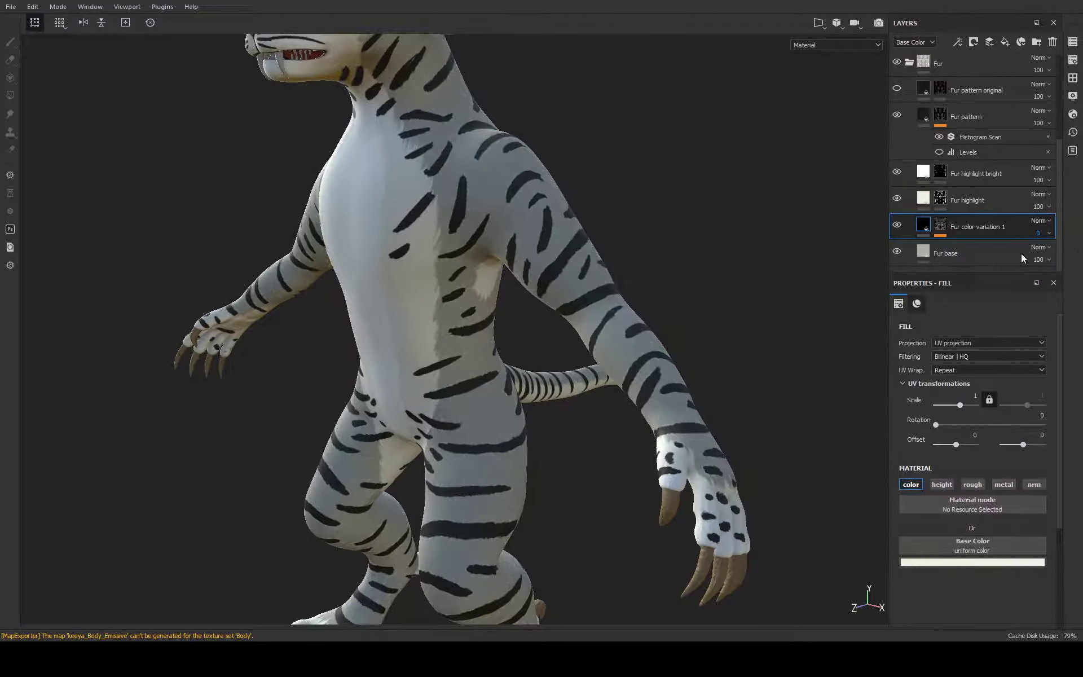
type("50")
type("3")
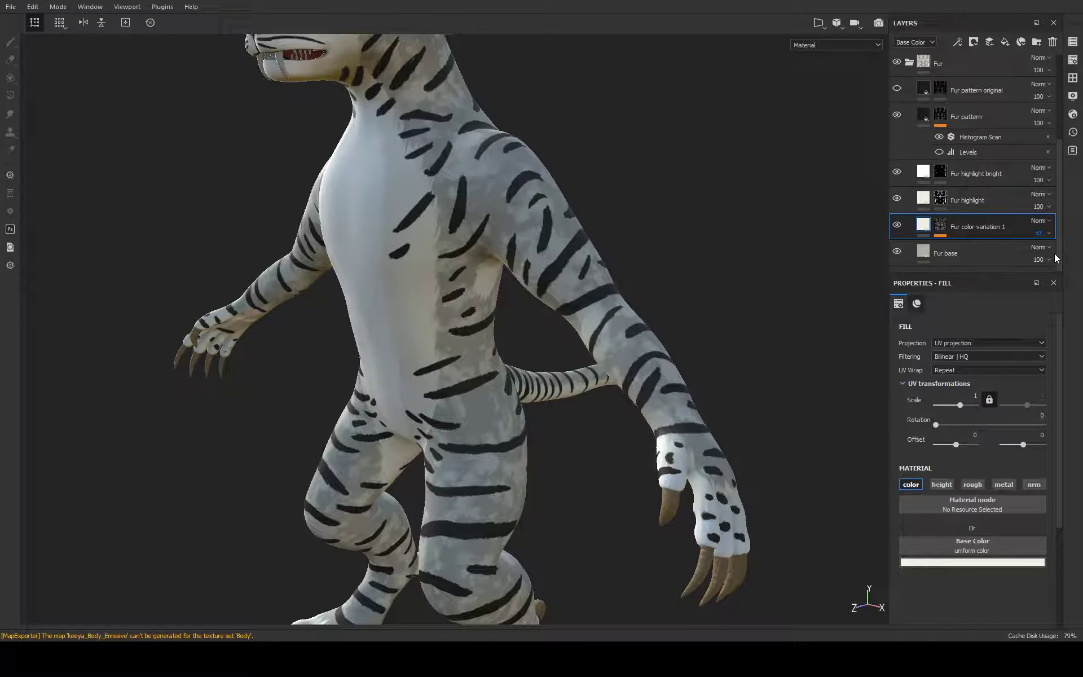
type("100")
key("Return")
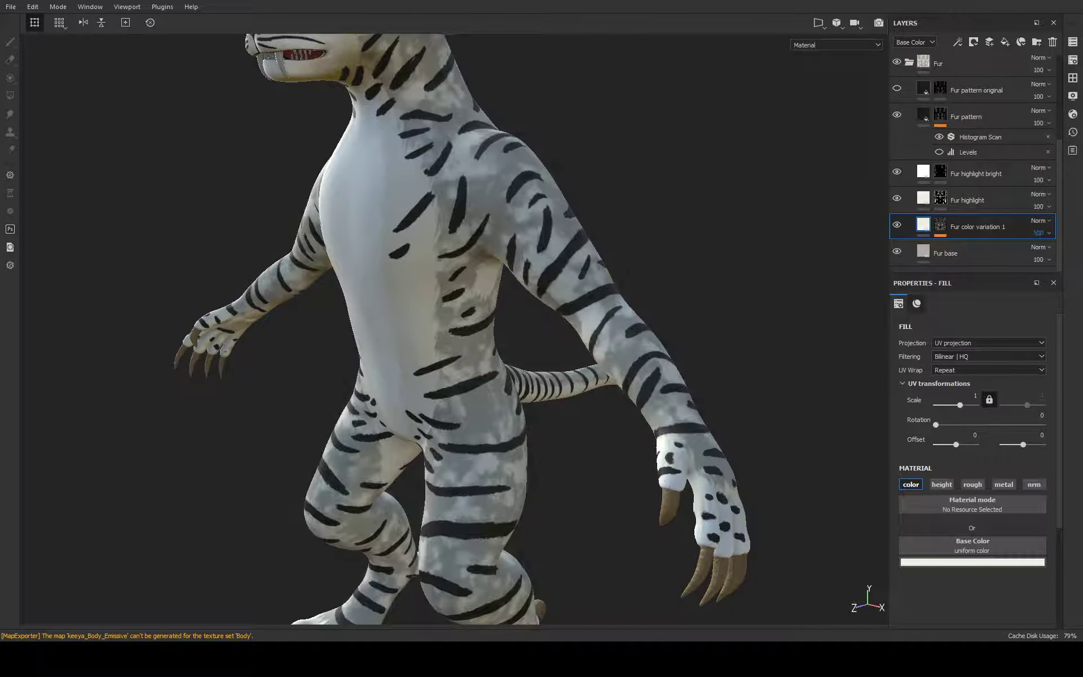
left_click(926, 253)
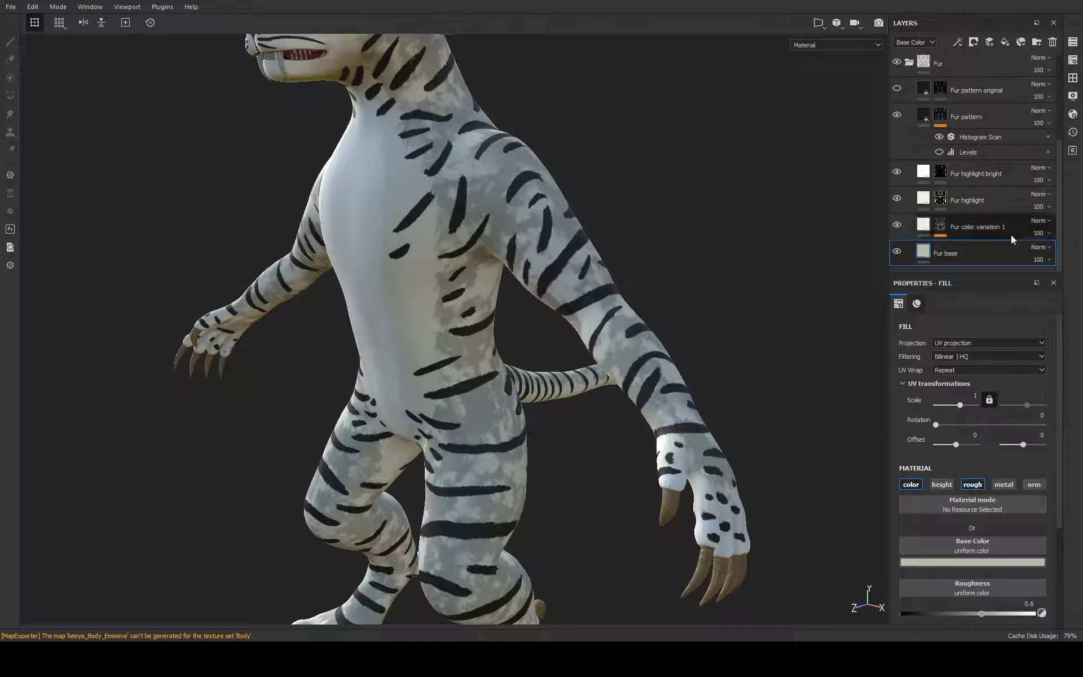
Lower the Fur color variation 1 layer's opacity to about 51
left_click(970, 228)
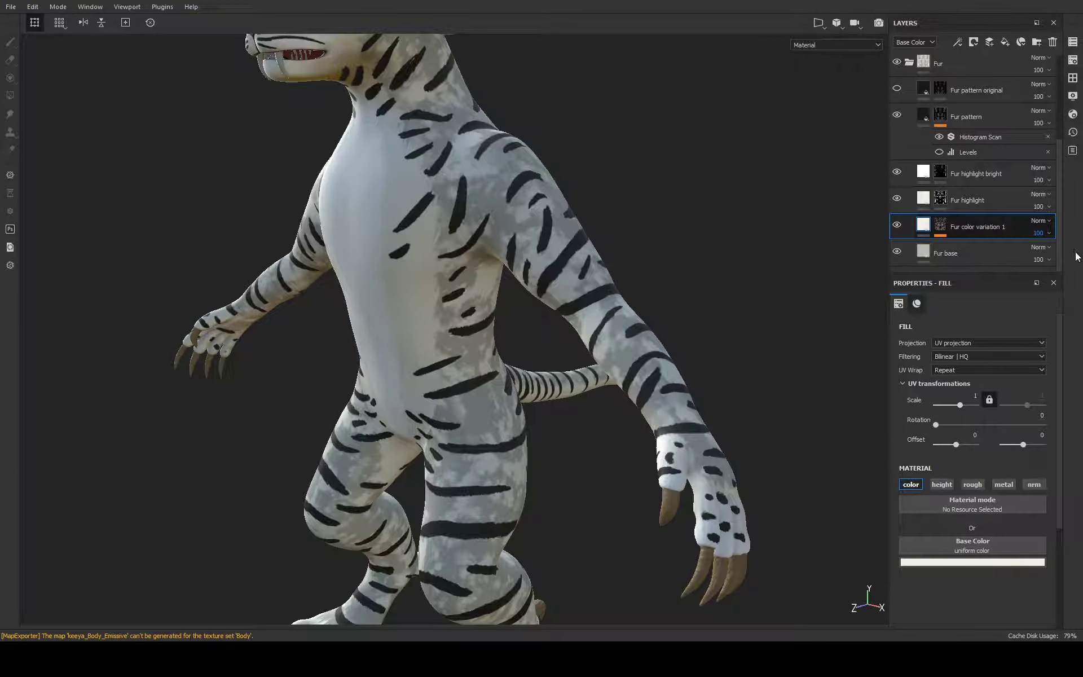
left_click_drag(1081, 256, 1056, 264)
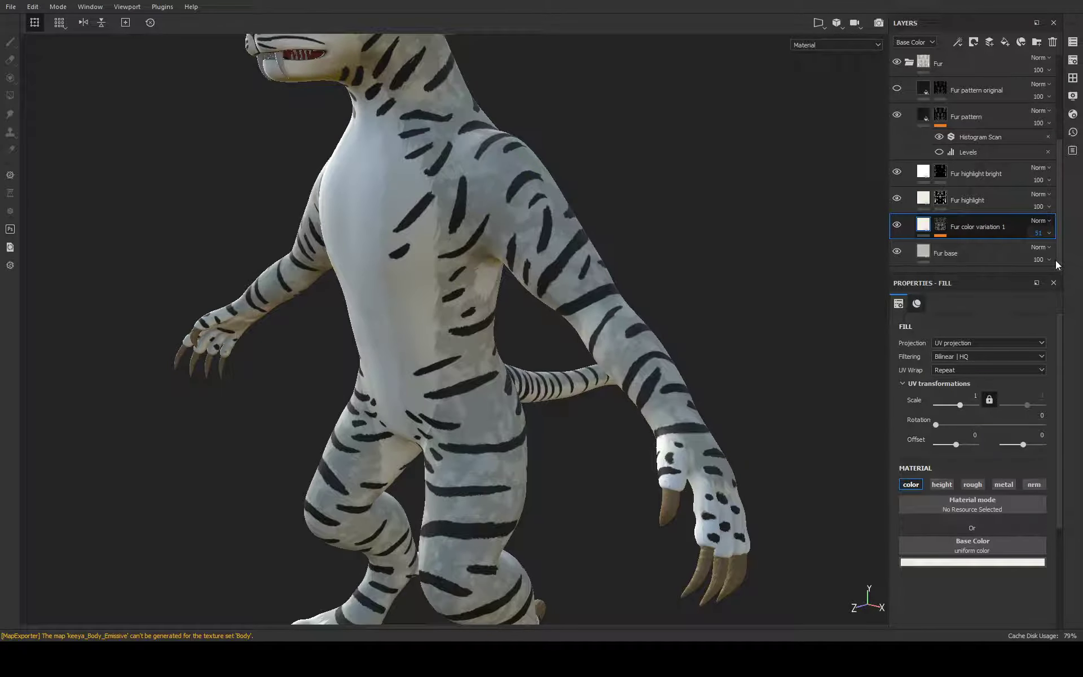
left_click(739, 186)
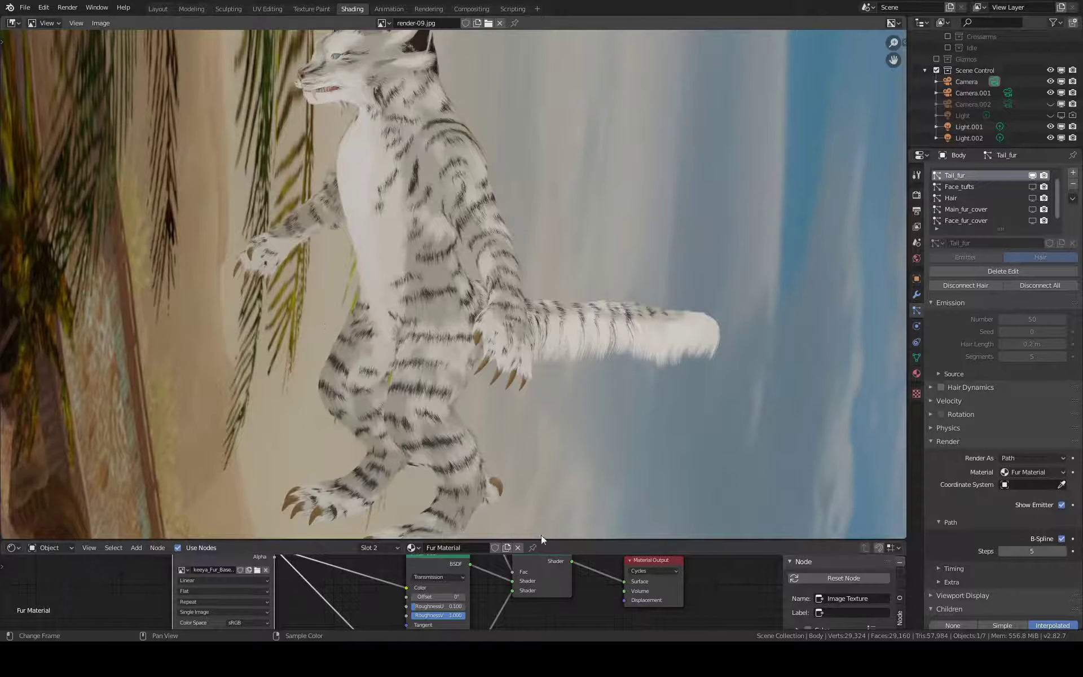
Reload the fur base-colour texture in an enlarged Shader Editor and re-render the tiger, twice over
left_click_drag(540, 539, 540, 335)
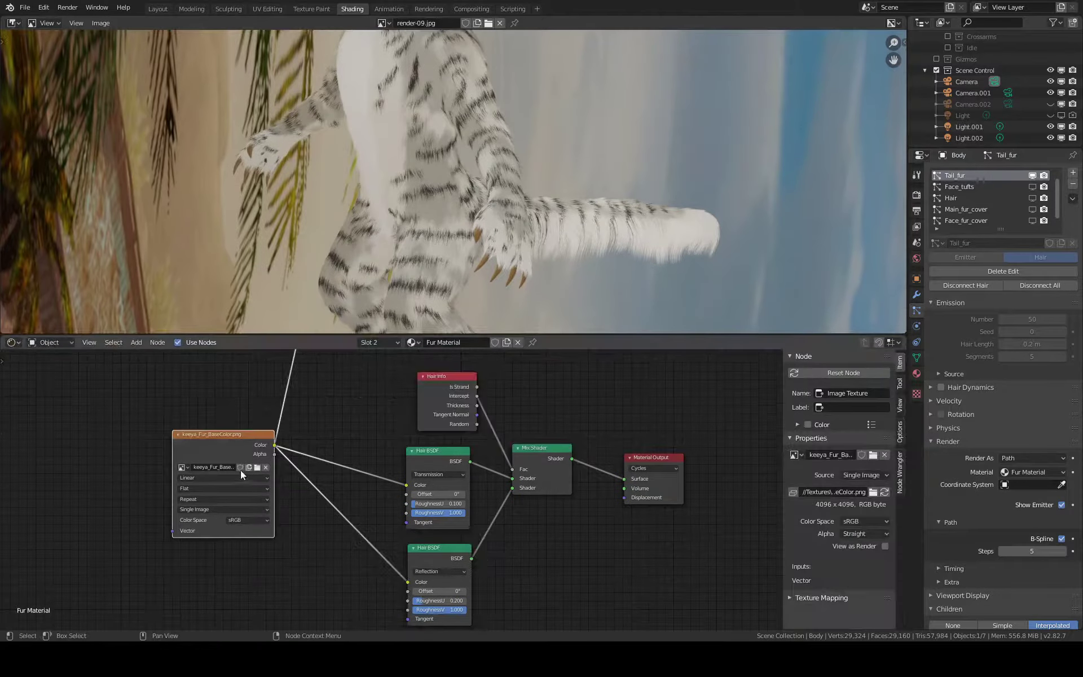
left_click(884, 493)
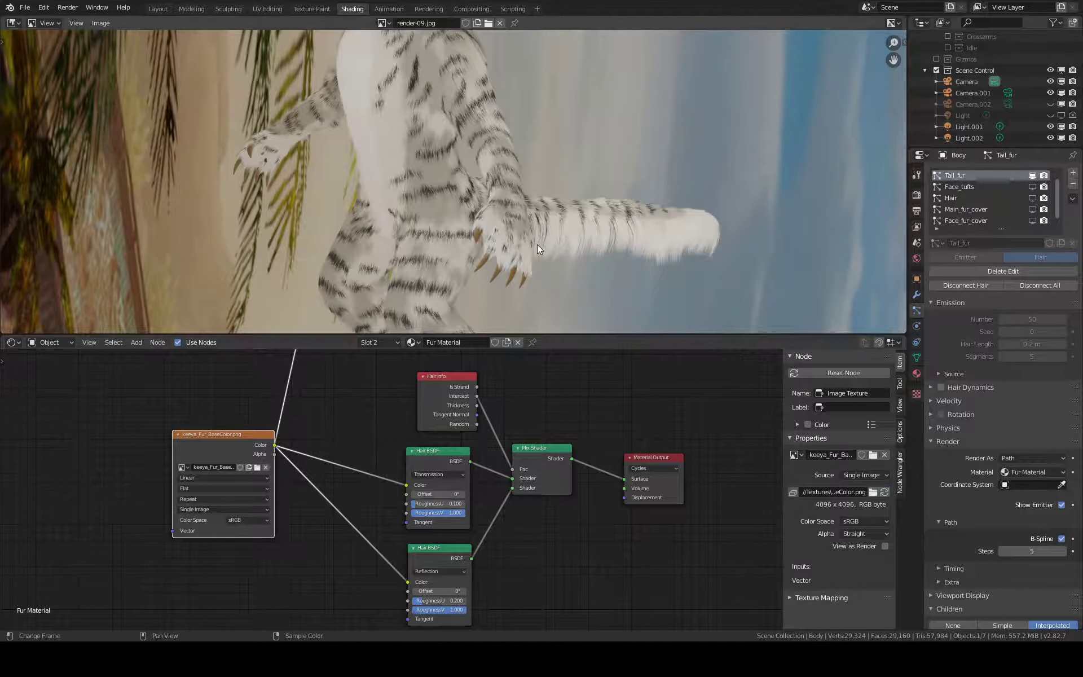
key("F12")
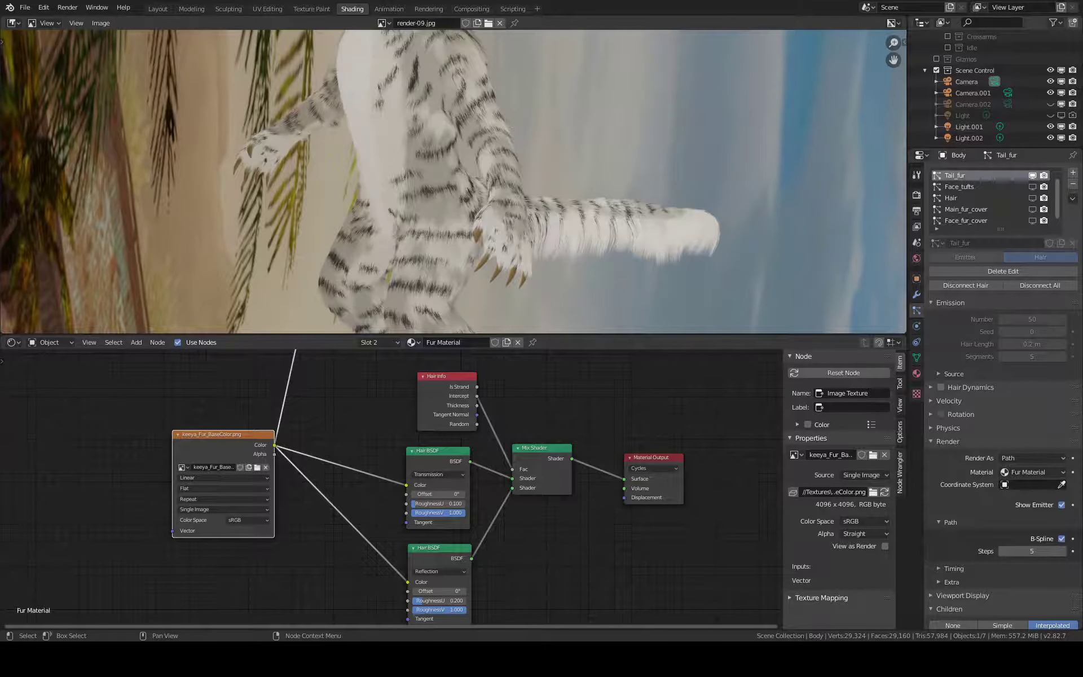
left_click(884, 492)
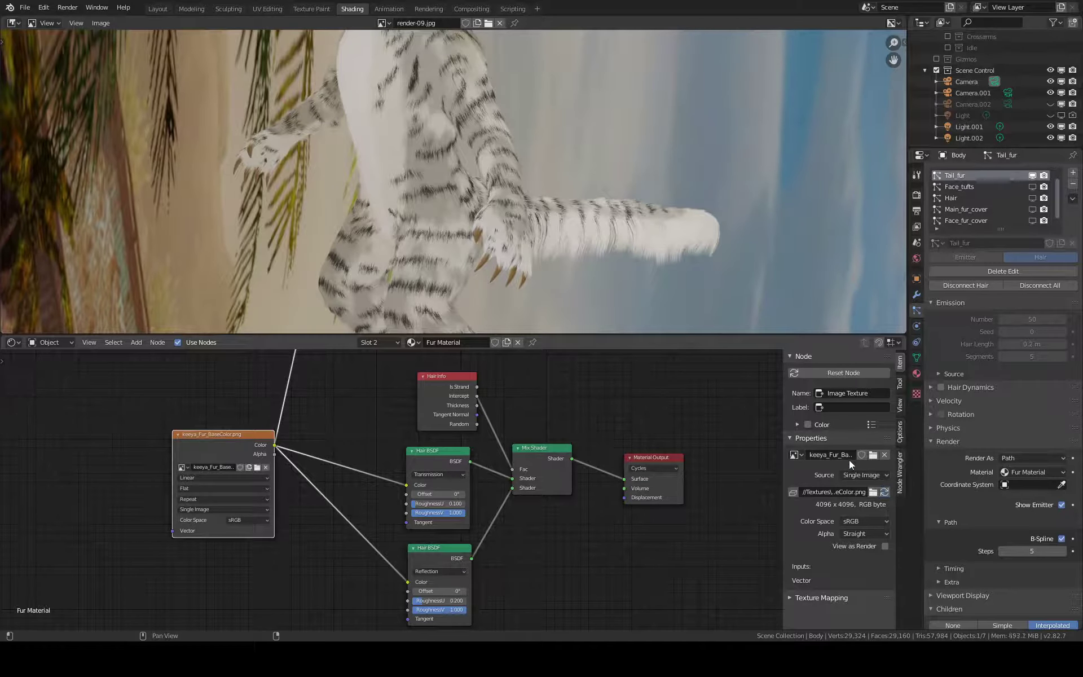
key("F12")
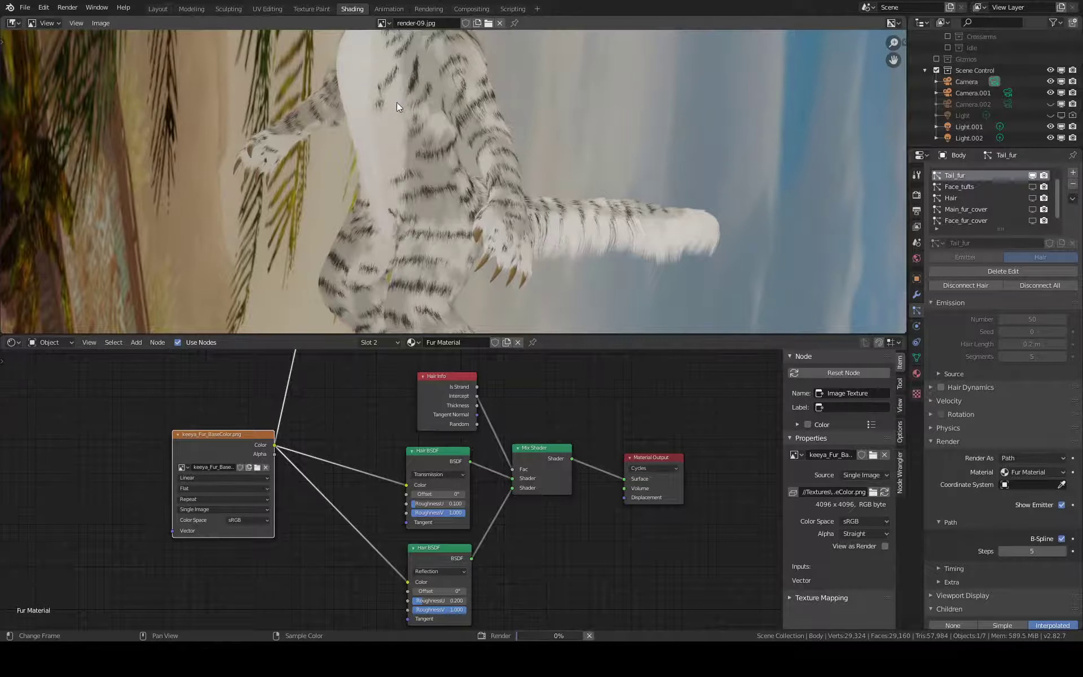
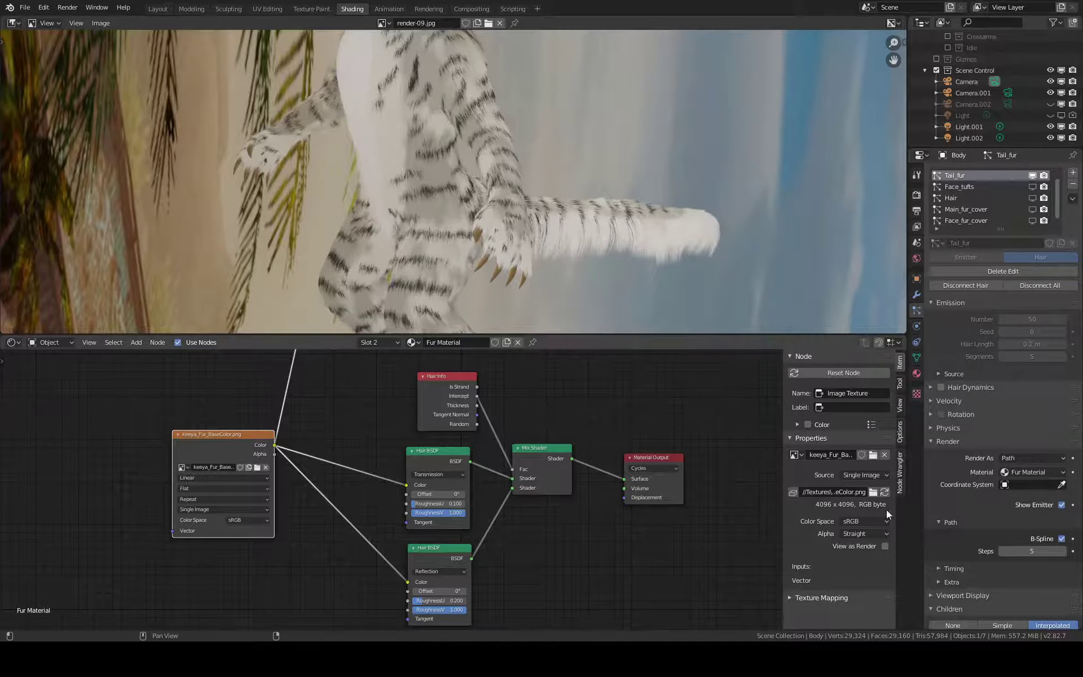
Reload the fur base-colour texture and enlarge the render preview area
left_click(885, 492)
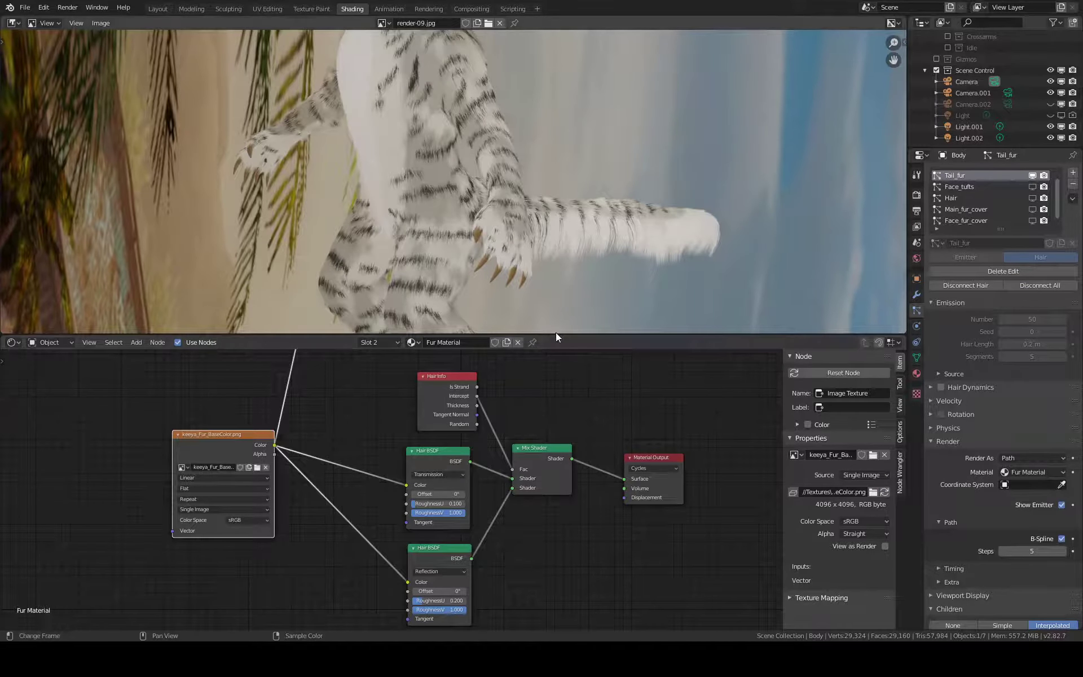
left_click_drag(567, 333, 604, 518)
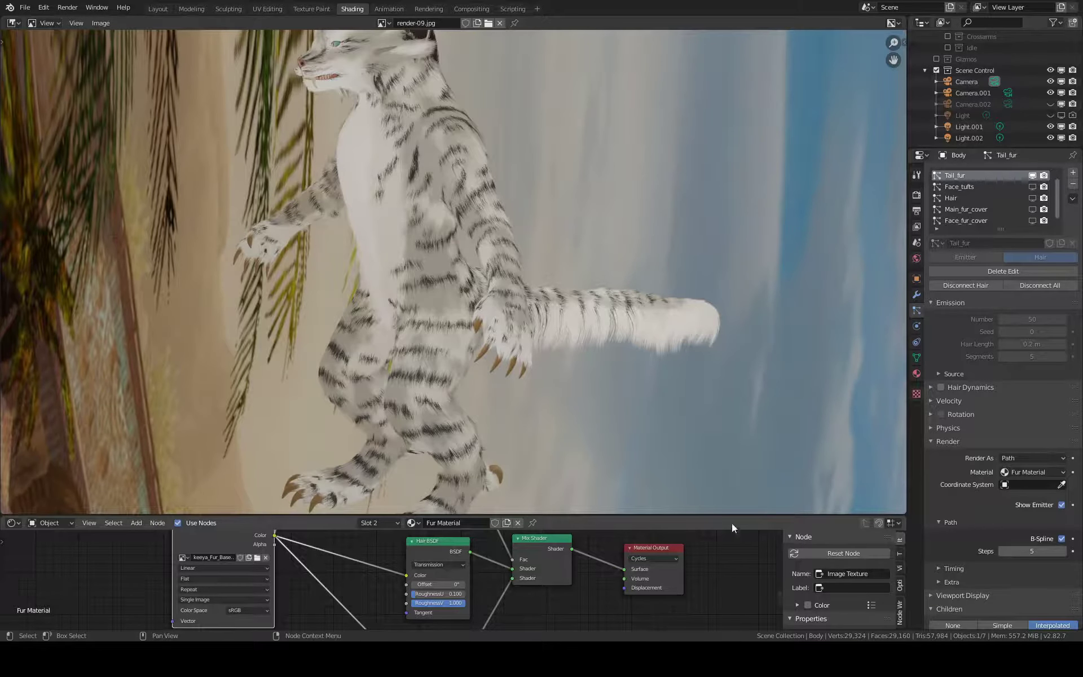
Give the node editor more height, then start and cancel a render
left_click_drag(732, 514, 732, 413)
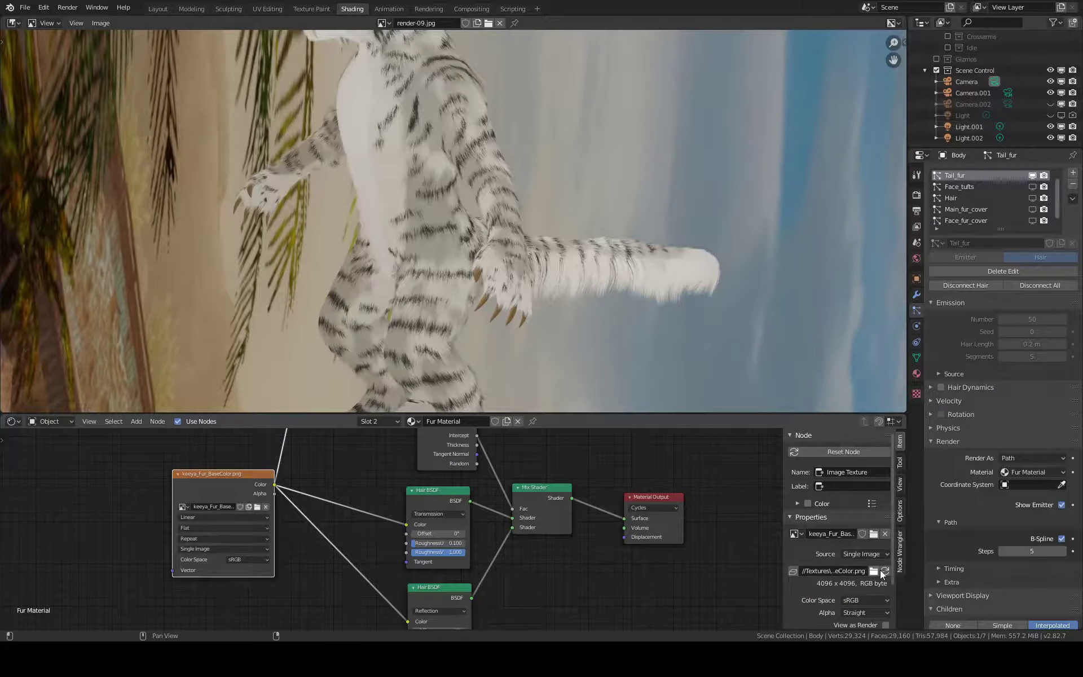
key("F12")
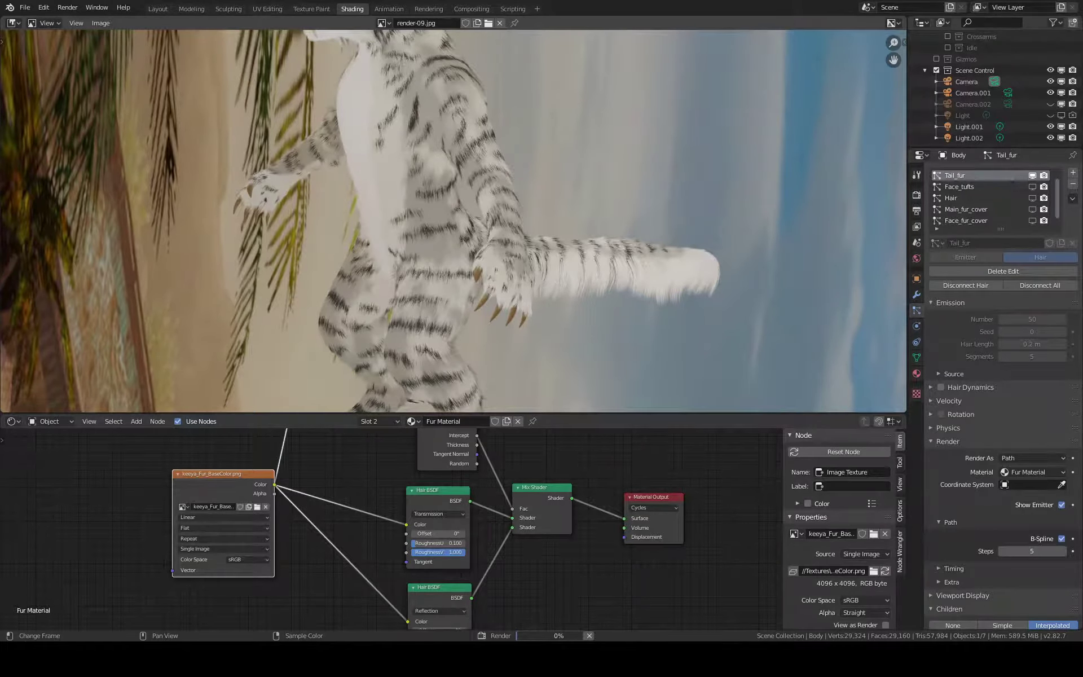
key("Escape")
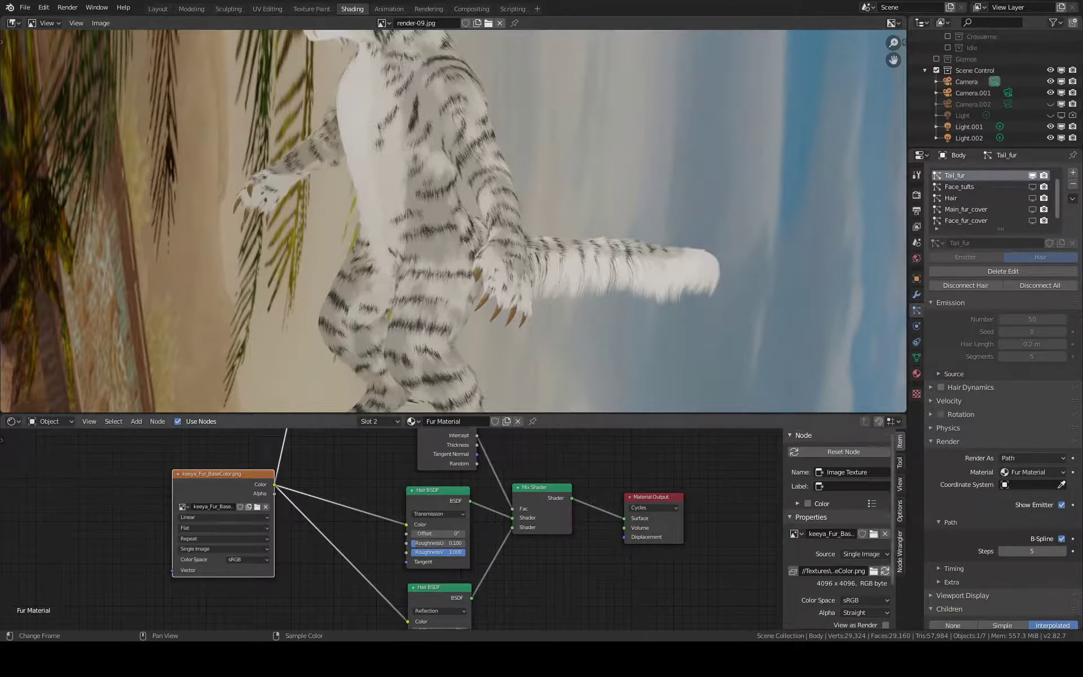
Re-confirm the fur texture file path to reload it, then render the scene again
left_click(863, 571)
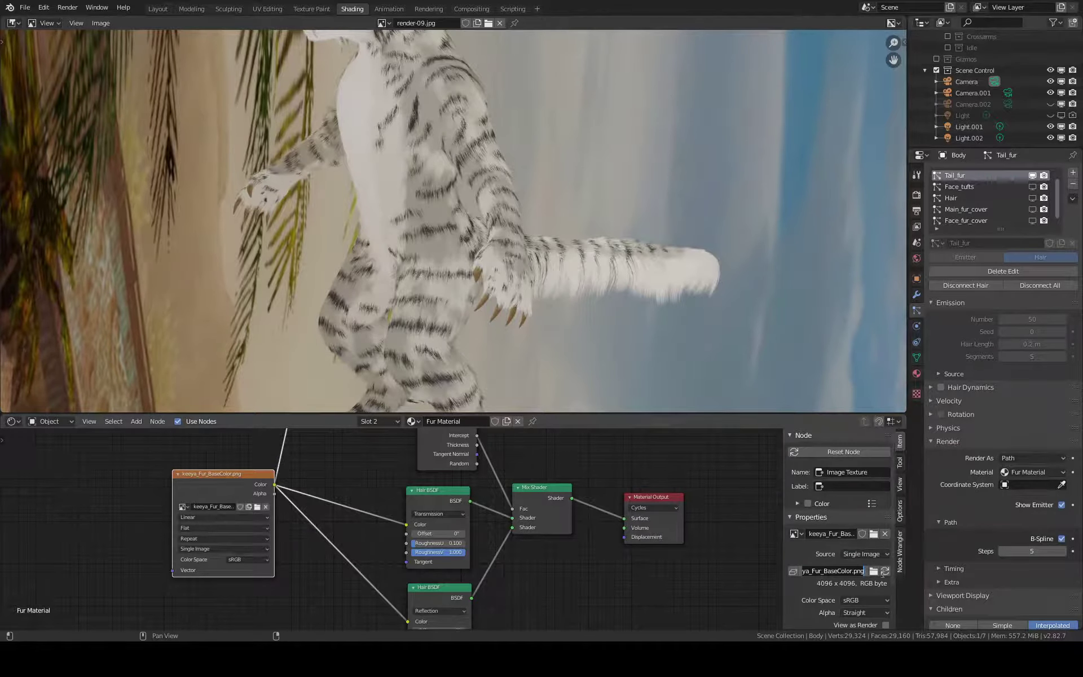
key("Return")
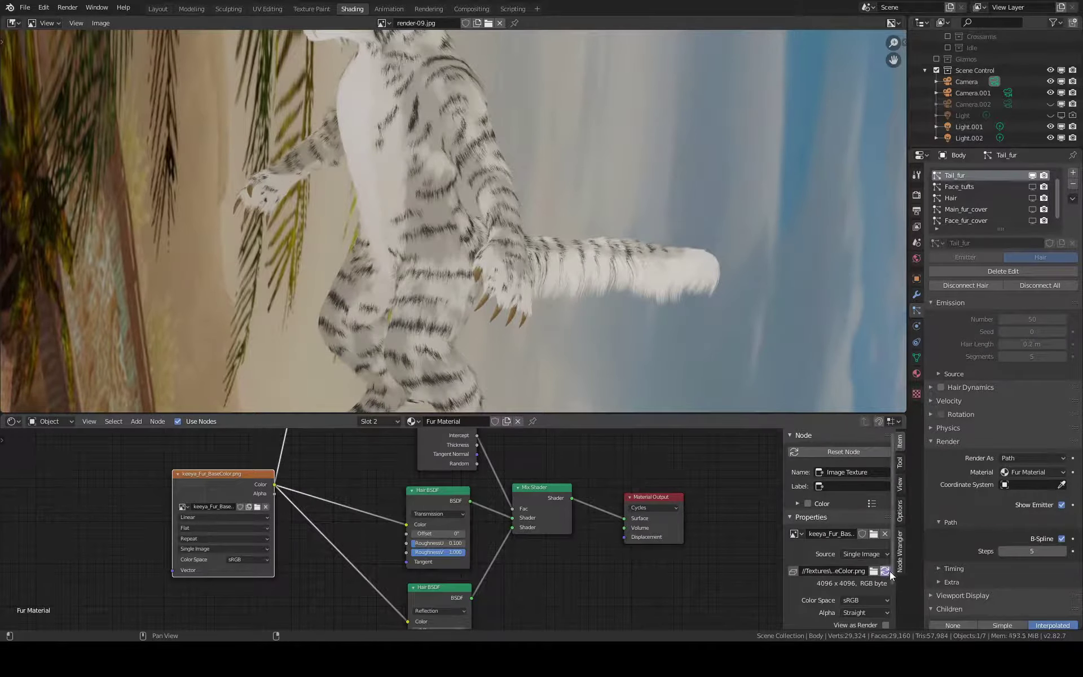
key("F12")
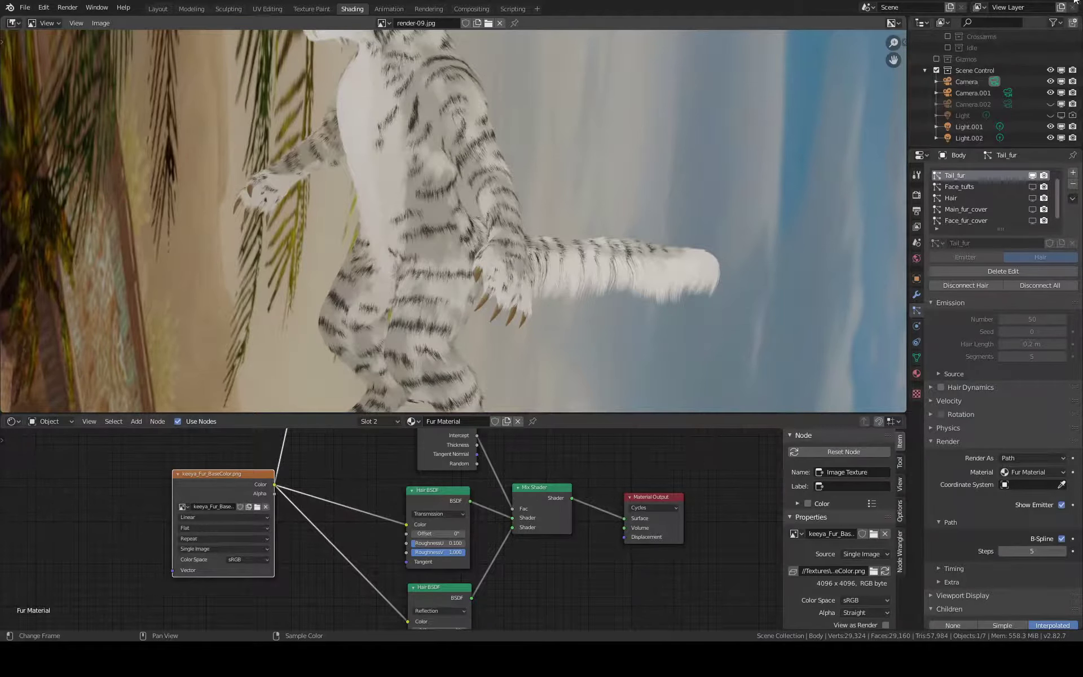
Check the render image's properties in the Image sidebar and enlarge the preview area
scroll(557, 152, "down", 1)
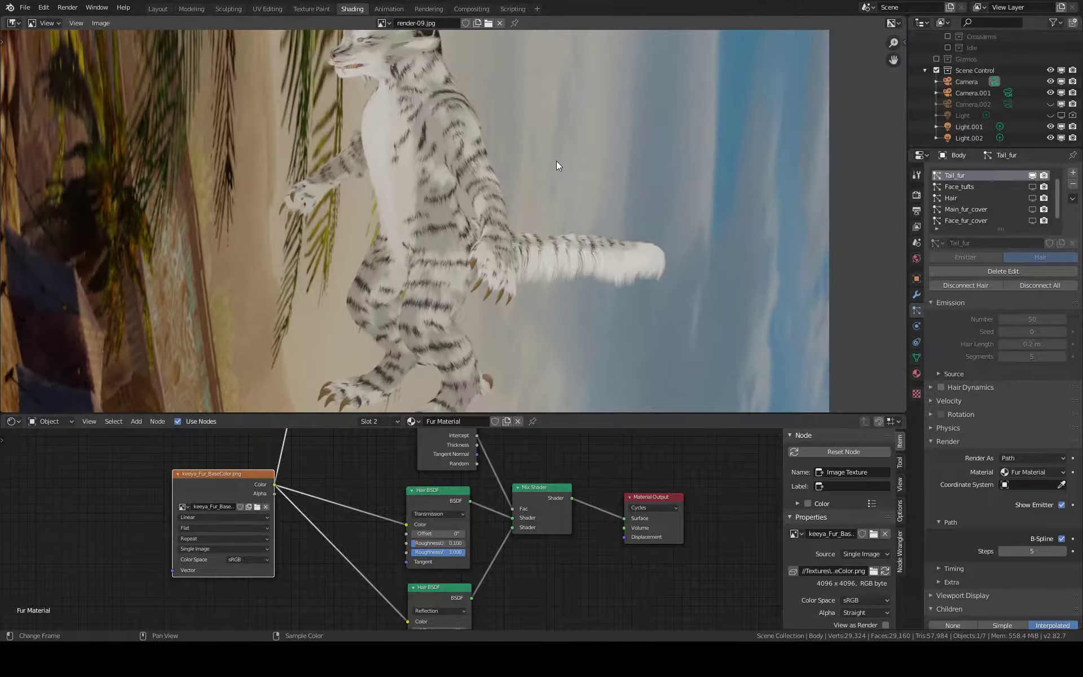
key("n")
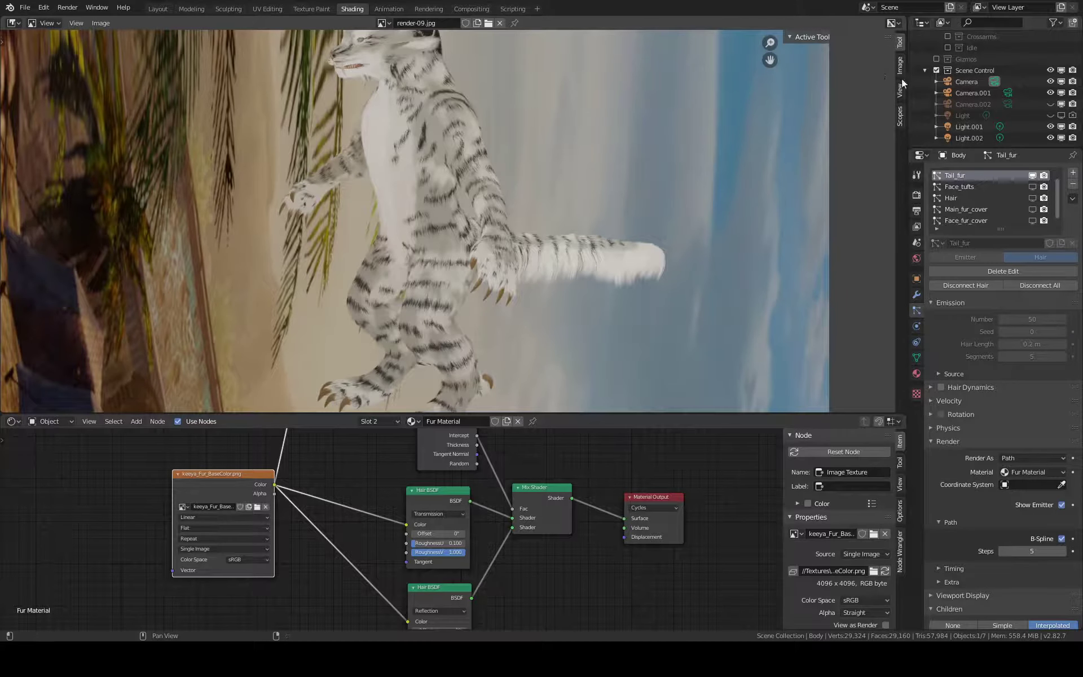
left_click(900, 67)
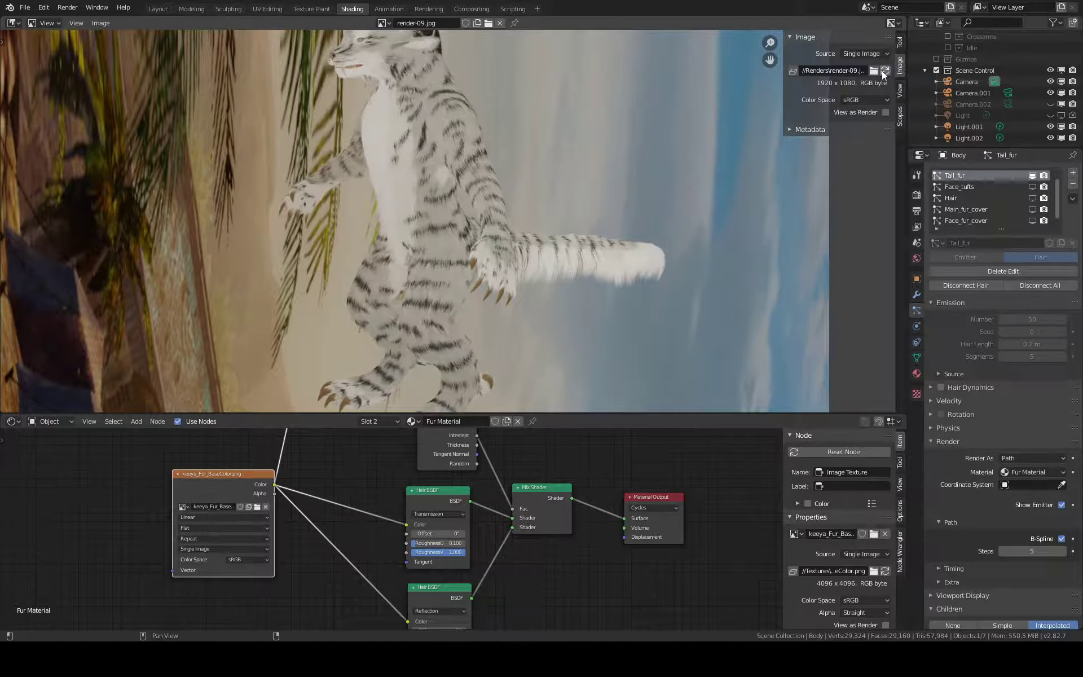
key("n")
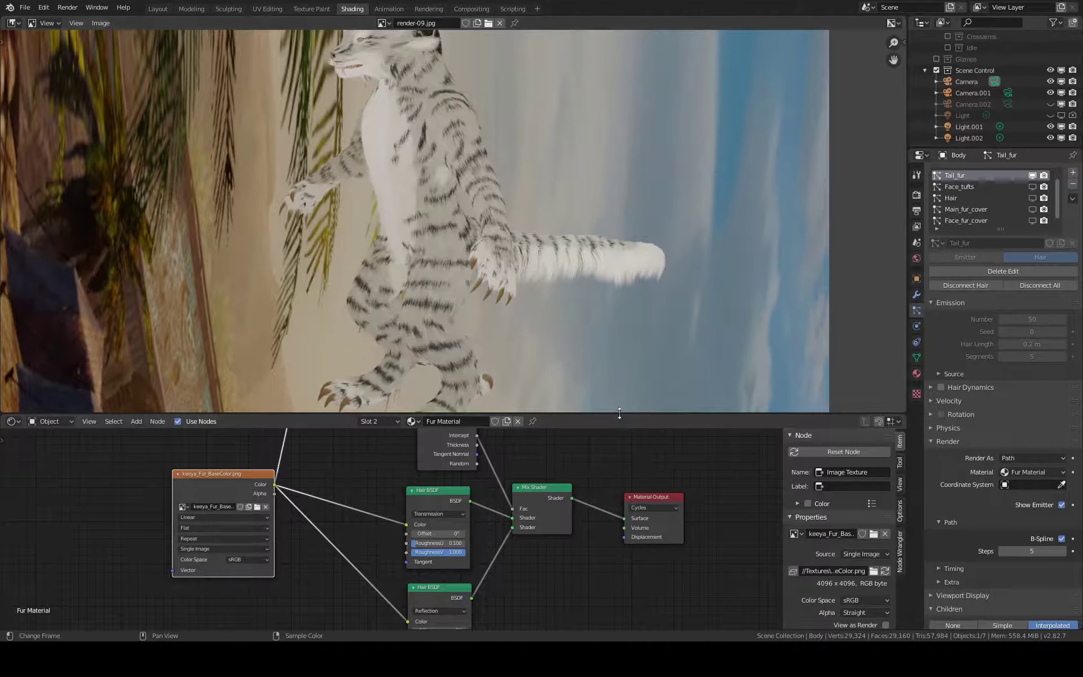
left_click_drag(618, 414, 607, 471)
Zoom and pan around the render to inspect the torso, legs and tail fur
scroll(401, 244, "up", 4)
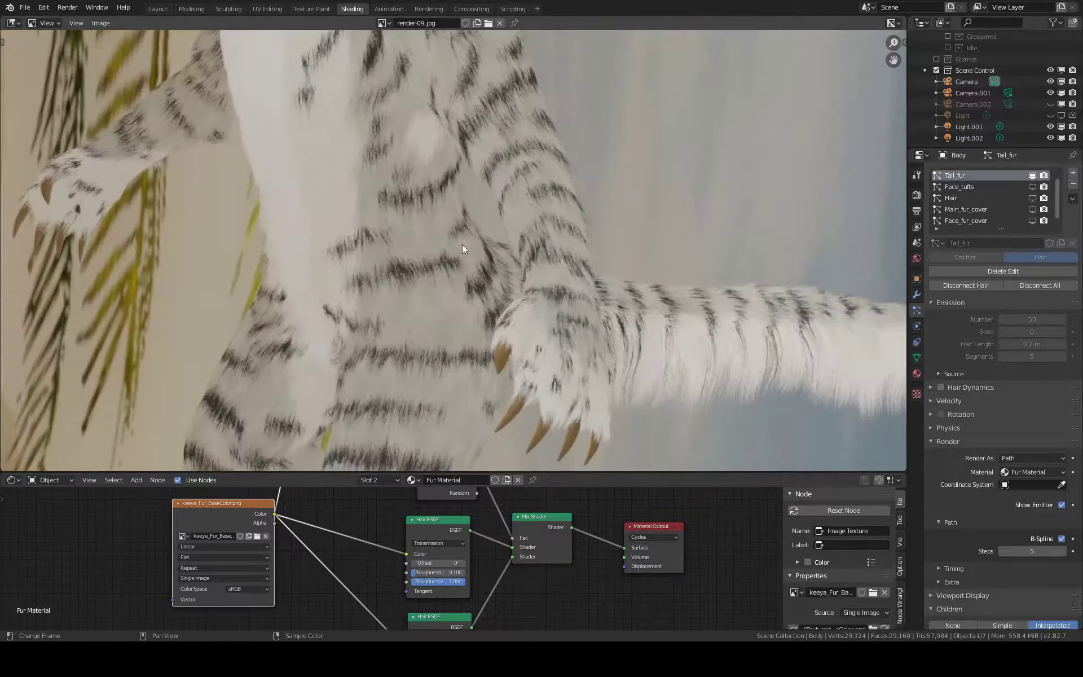
mouse_move(462, 244)
middle_mouse_down()
mouse_move(474, 45)
mouse_move(521, 178)
middle_mouse_up()
scroll(474, 45, "down", 2)
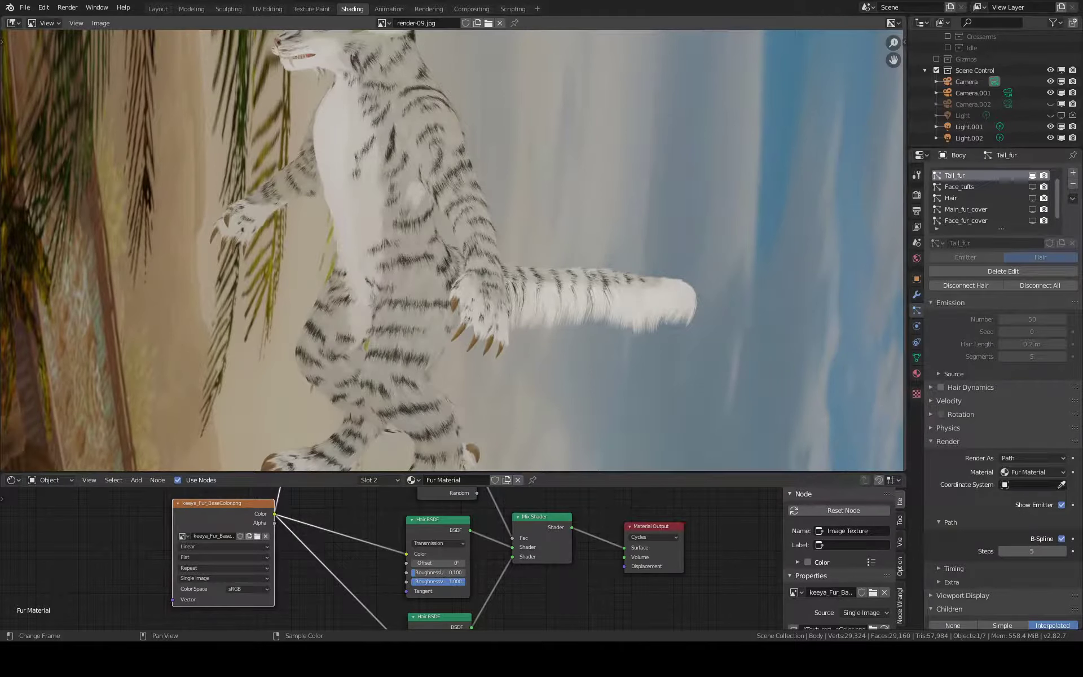
scroll(321, 171, "down", 2)
scroll(320, 171, "up", 5)
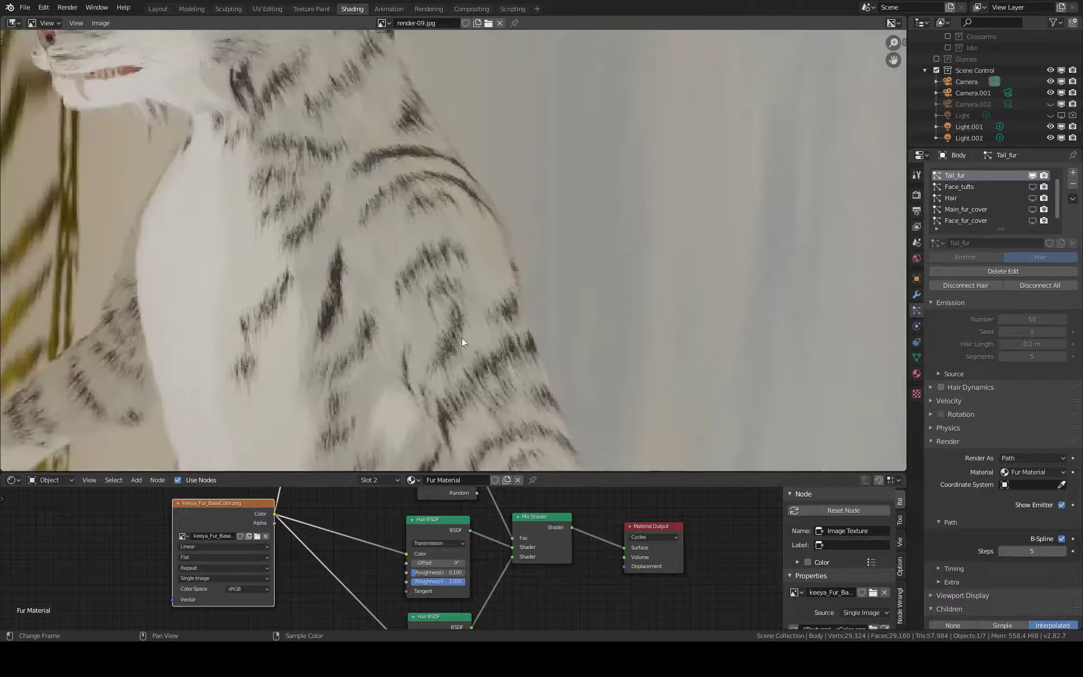
scroll(452, 179, "down", 3)
scroll(444, 139, "up", 2)
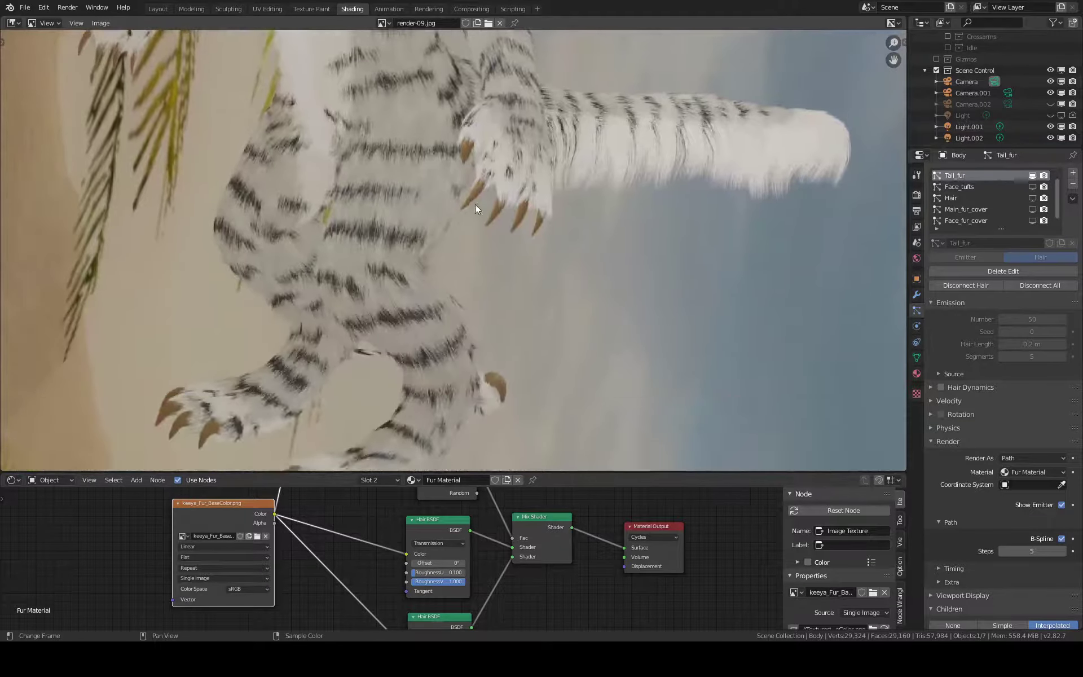
scroll(436, 326, "down", 2)
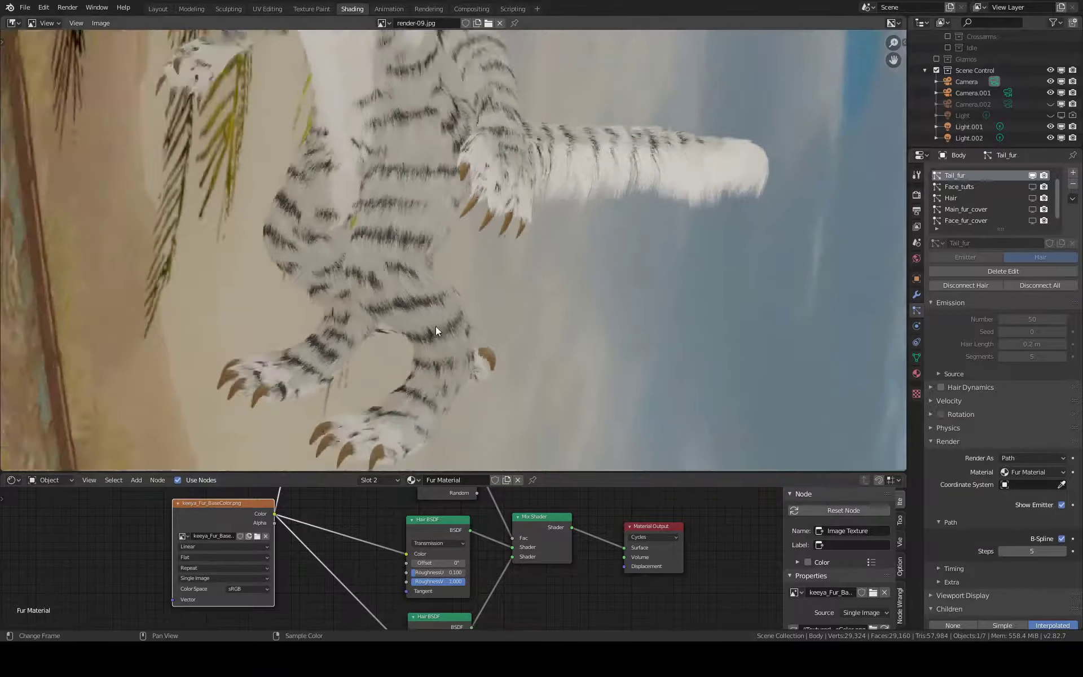
scroll(435, 327, "down", 2)
middle_click_drag(499, 277, 492, 354)
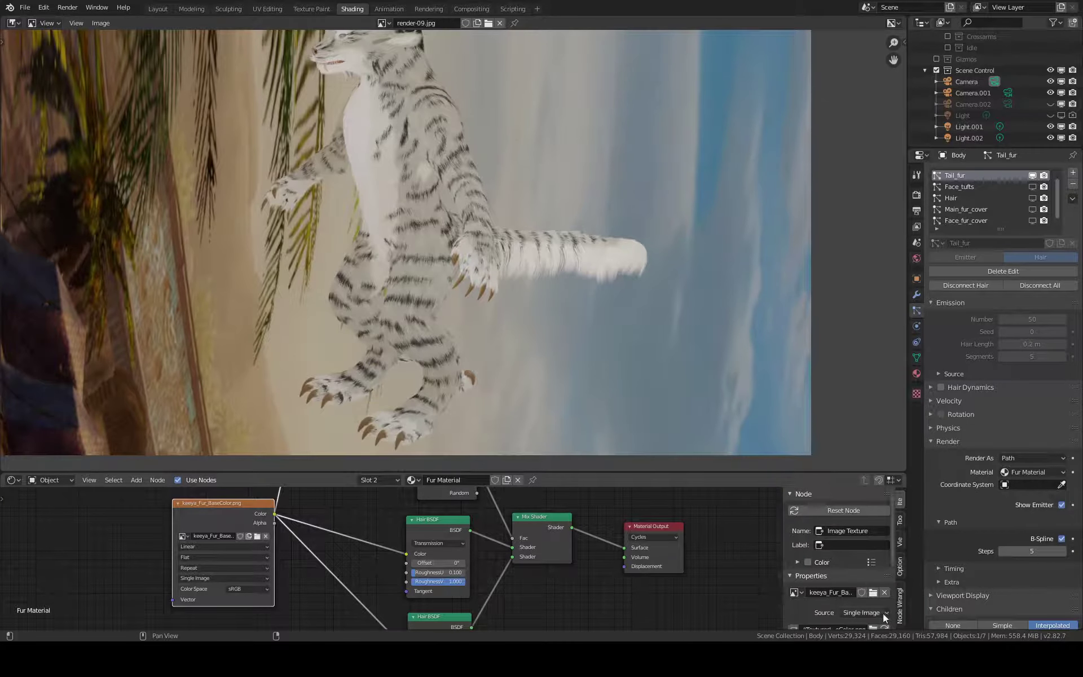
Reload the fur texture on the node, re-render, and show the image sidebar
scroll(882, 613, "down", 2)
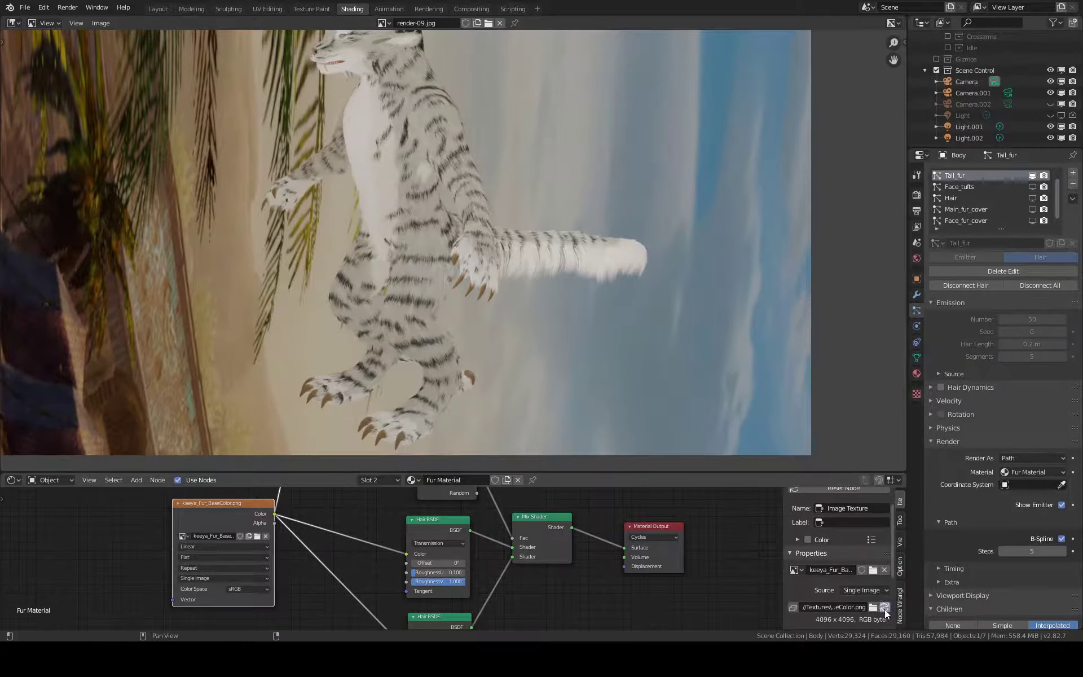
left_click(885, 608)
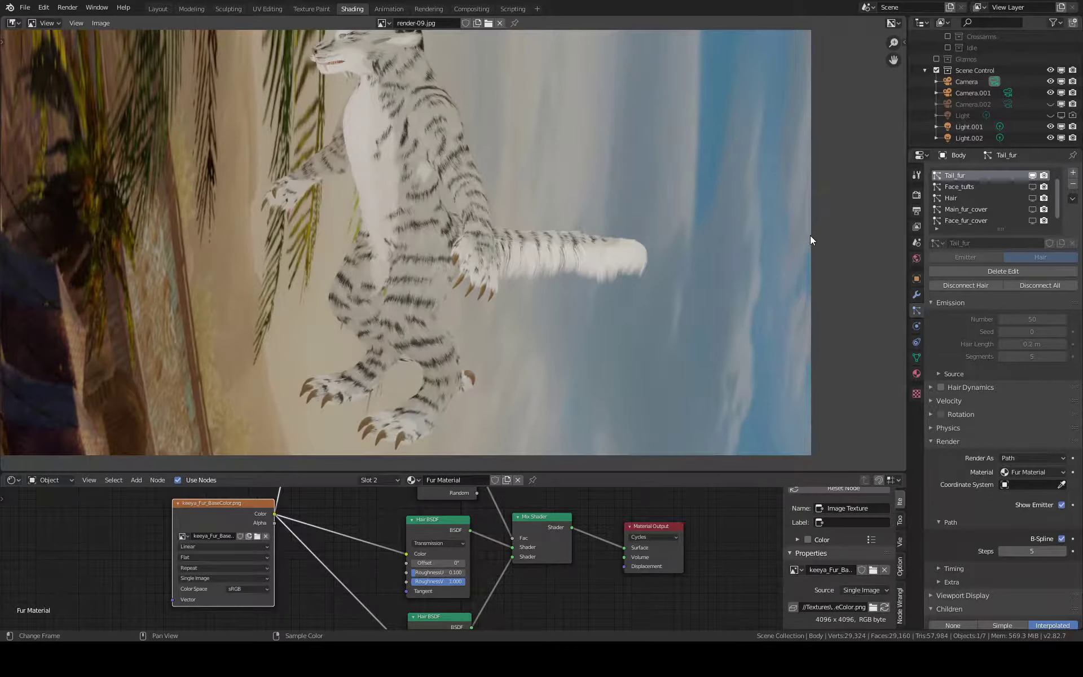
key("n")
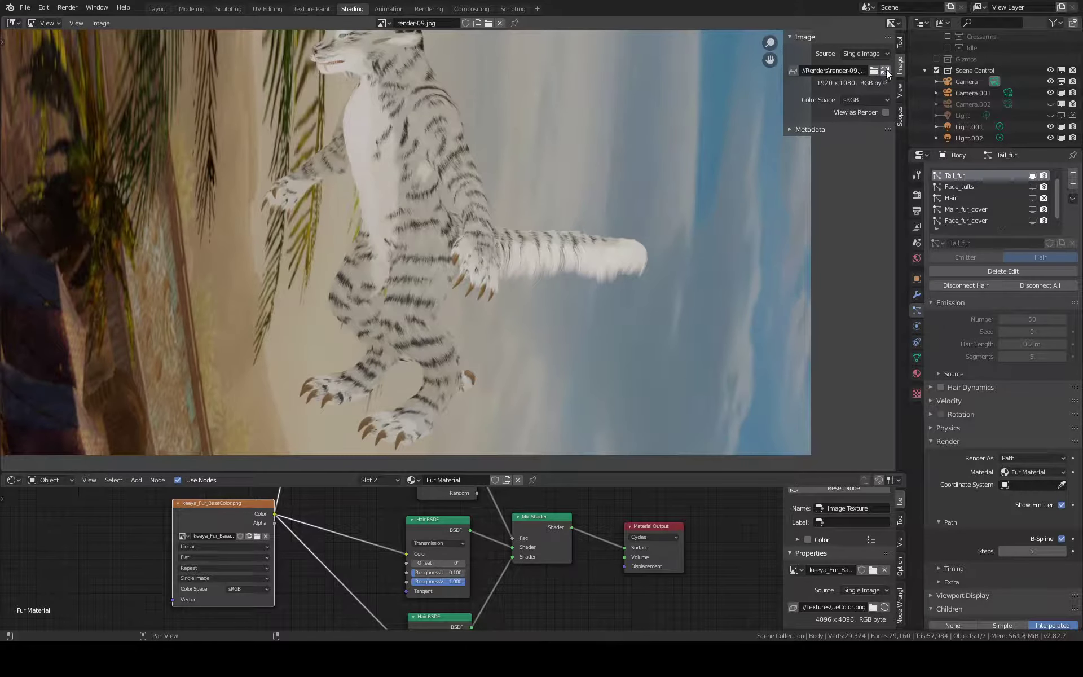
Pan and zoom across the new render's tail, claws, head and body
middle_click_drag(467, 160, 495, 185)
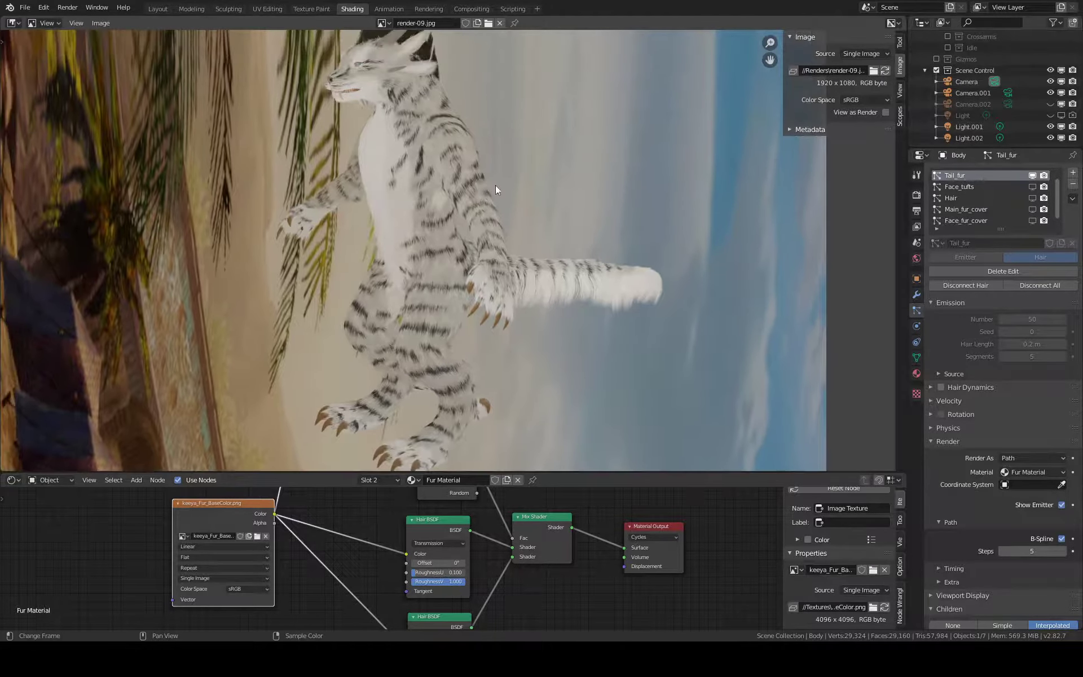
scroll(427, 270, "up", 1)
scroll(427, 269, "up", 2)
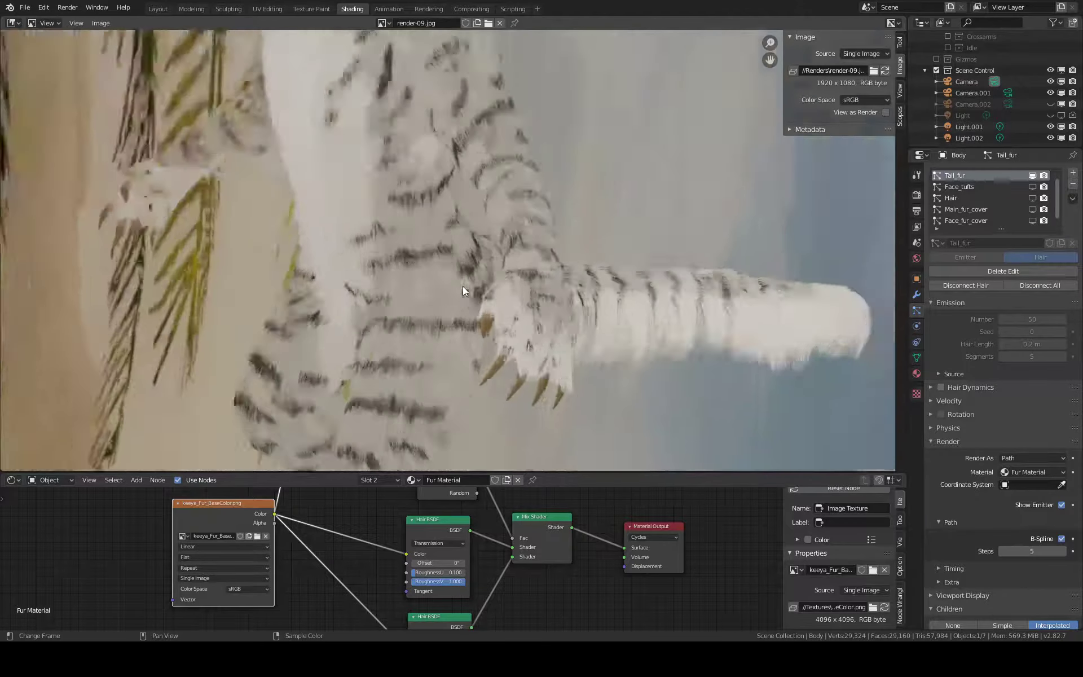
mouse_move(462, 286)
middle_mouse_down()
mouse_move(403, 187)
mouse_move(448, 309)
middle_mouse_up()
scroll(491, 266, "down", 1)
scroll(547, 270, "down", 1)
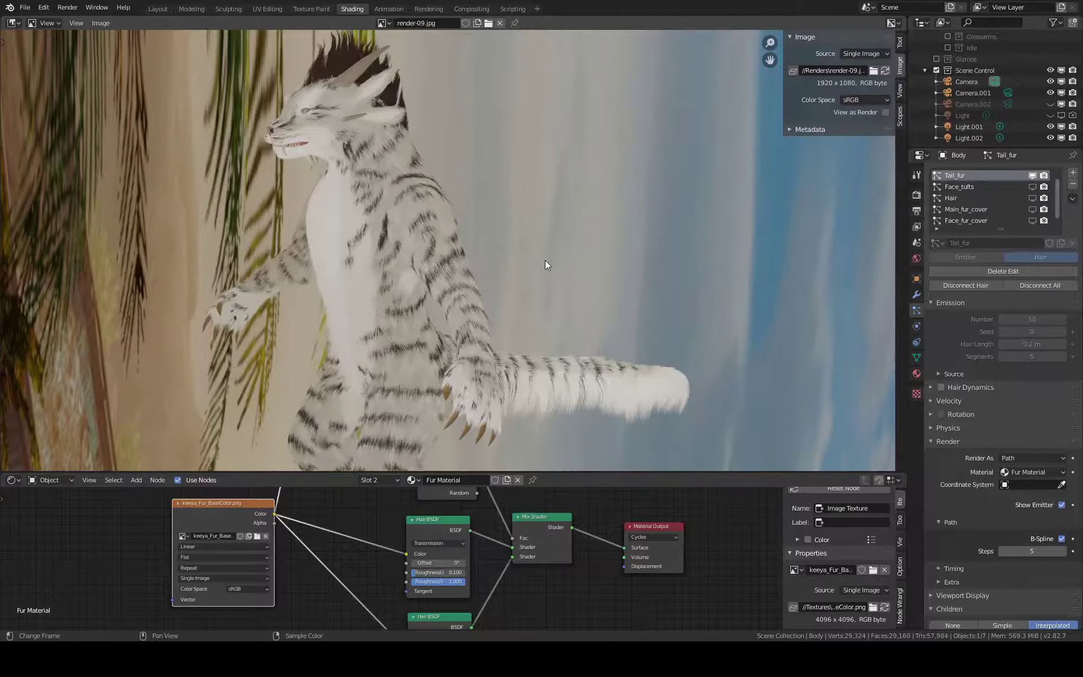
scroll(545, 264, "down", 1)
middle_click_drag(529, 295, 491, 218)
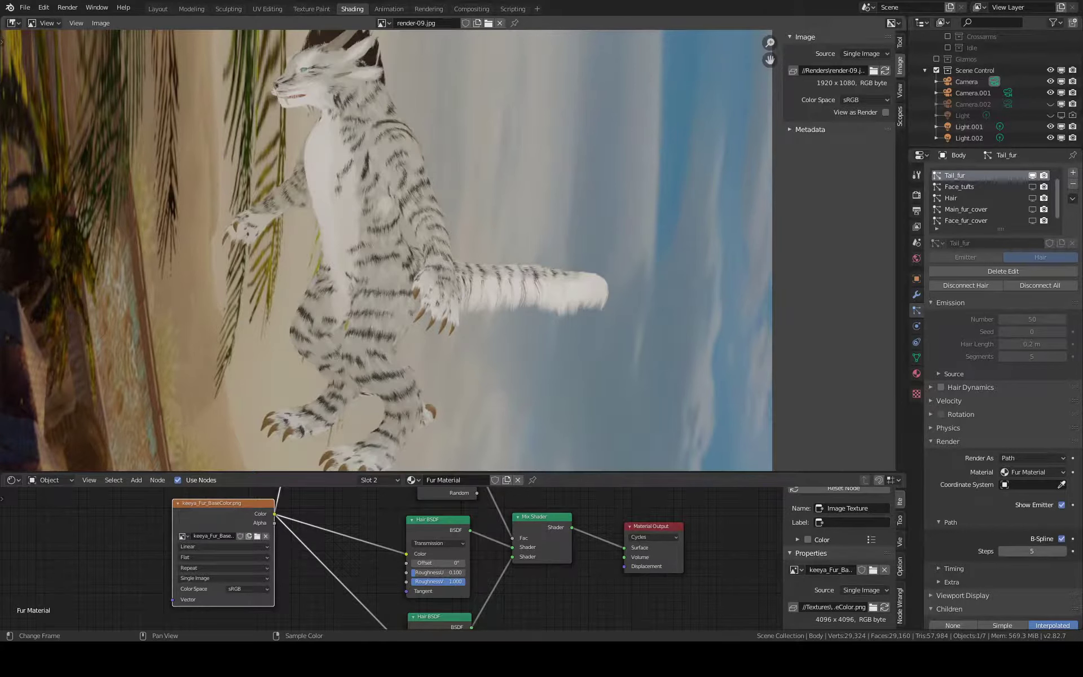
key("n")
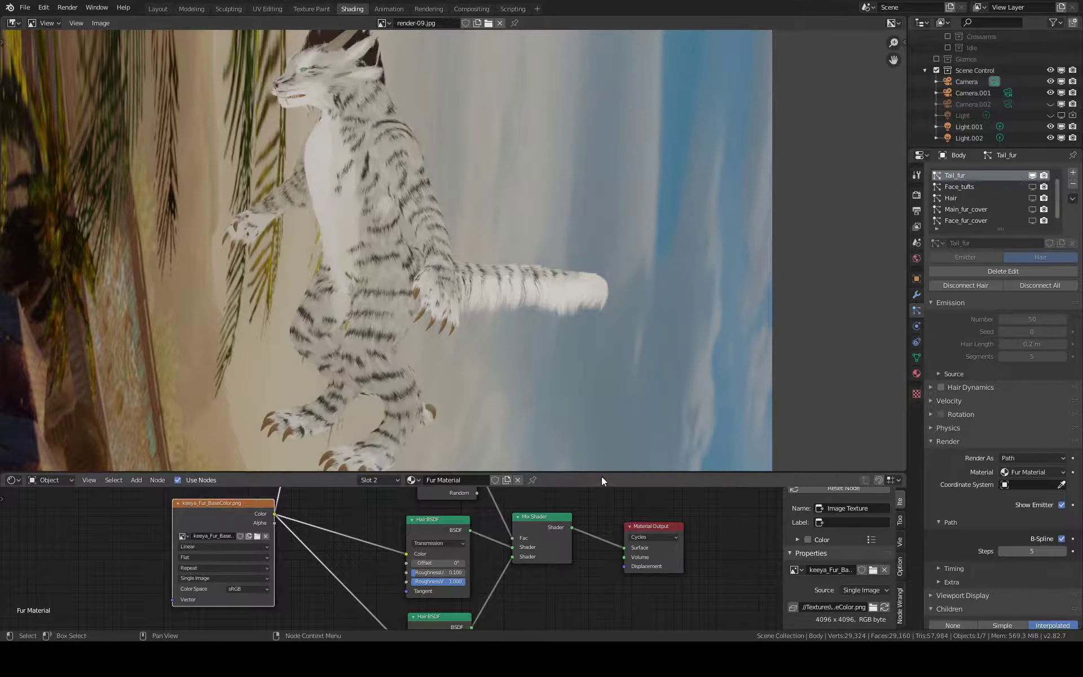
middle_click_drag(378, 312, 402, 314)
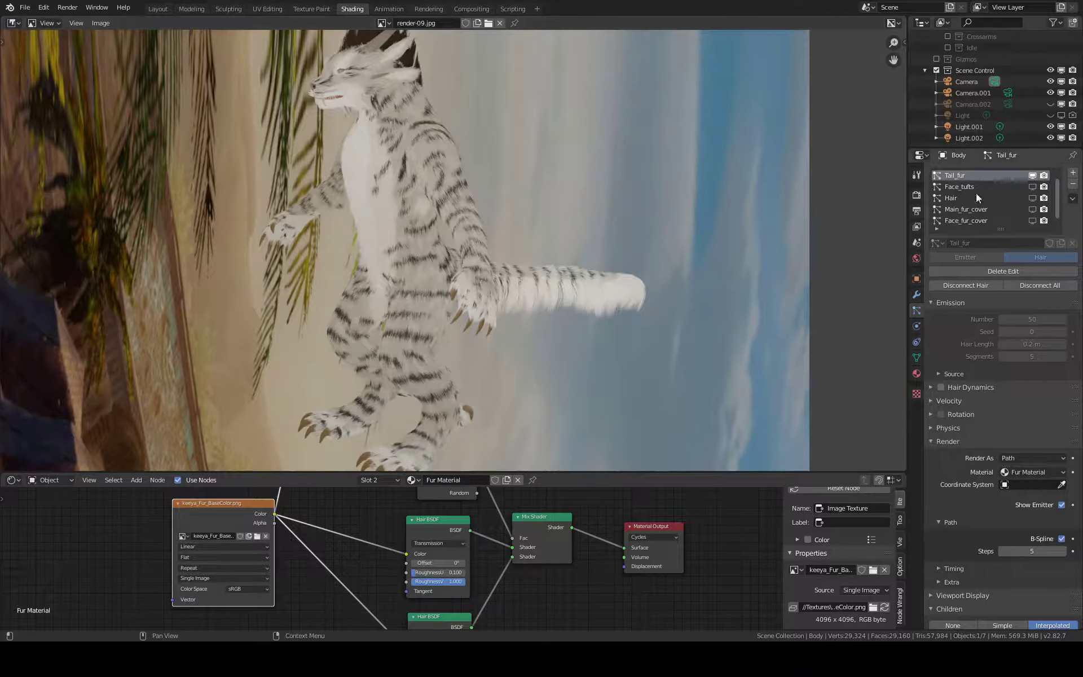
scroll(945, 347, "down", 10)
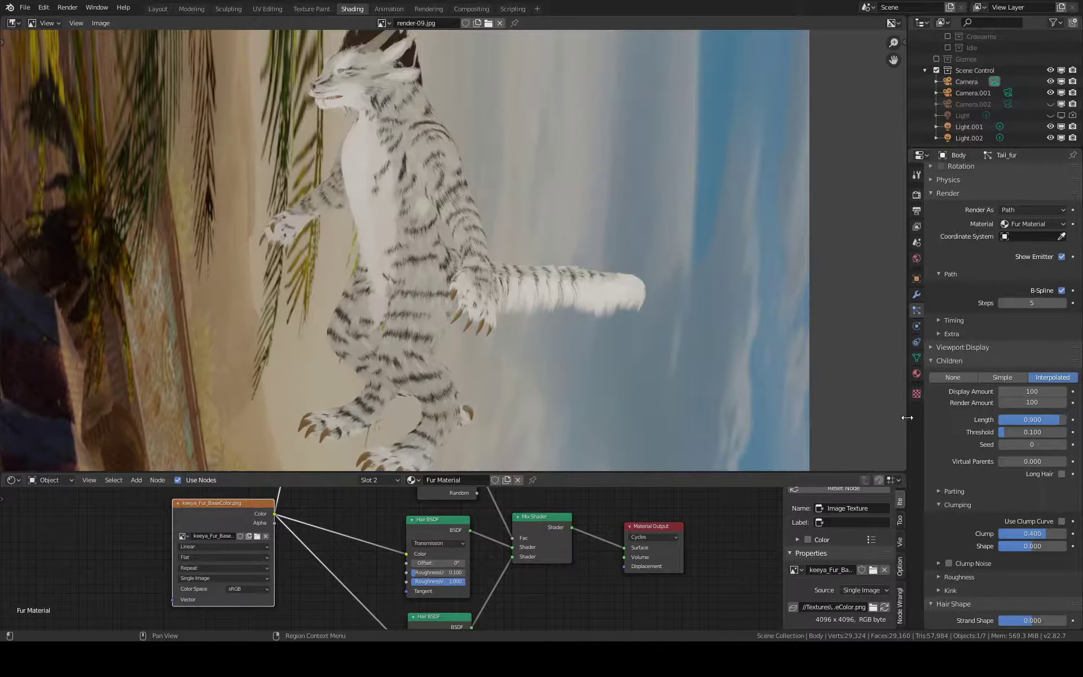
left_click_drag(908, 417, 919, 419)
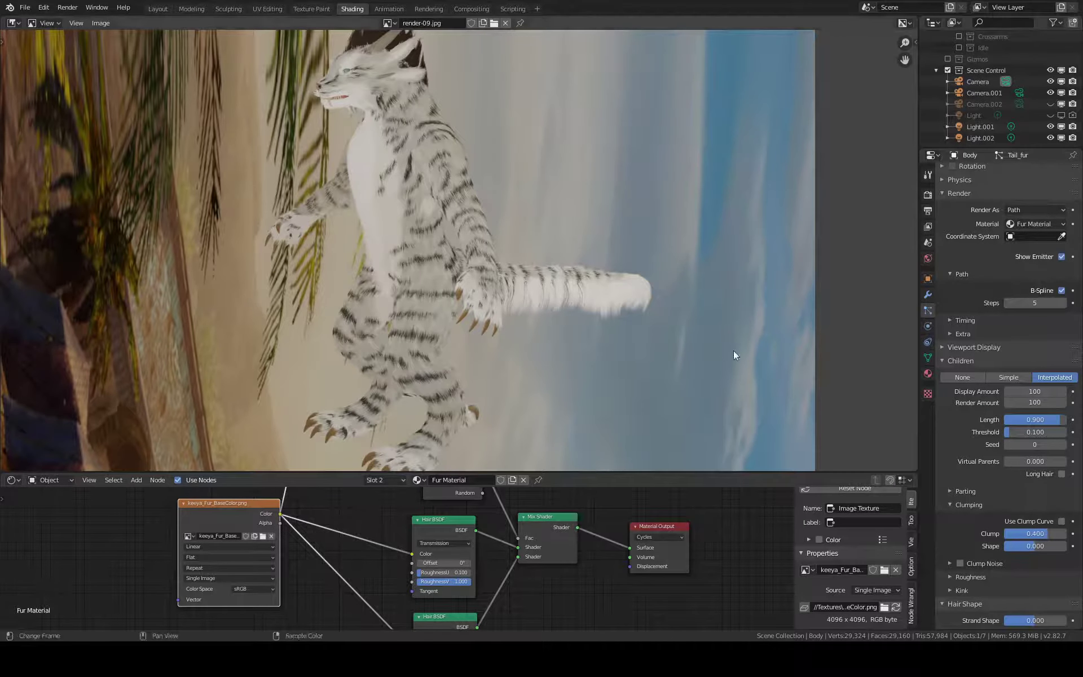
middle_click_drag(488, 368, 508, 259)
scroll(480, 272, "up", 4)
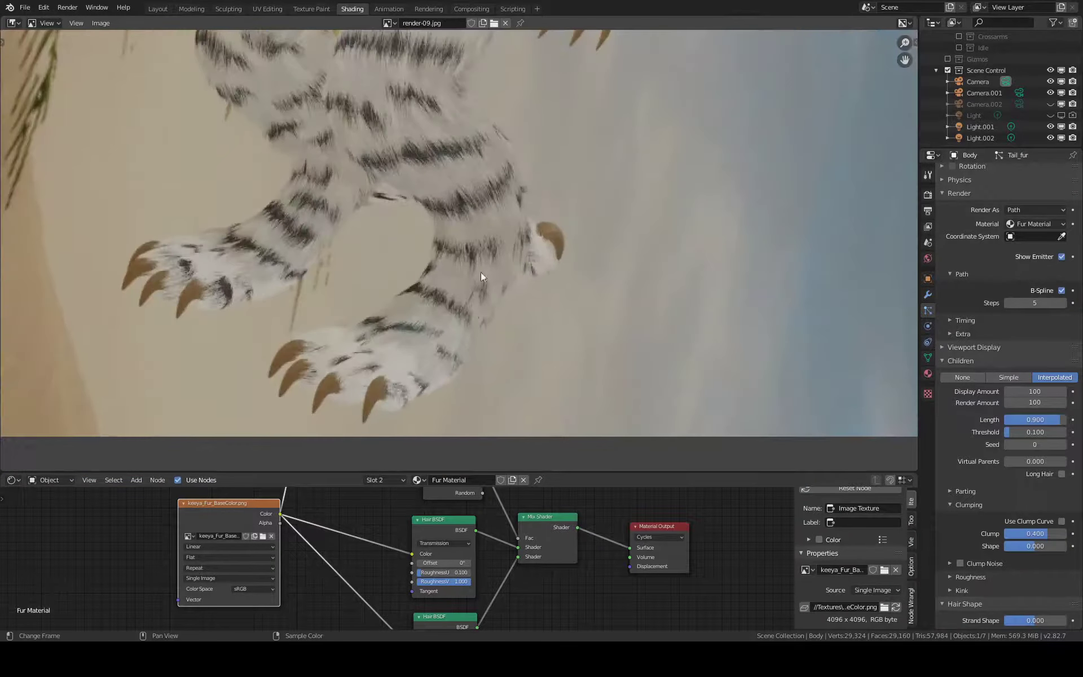
scroll(472, 310, "up", 2)
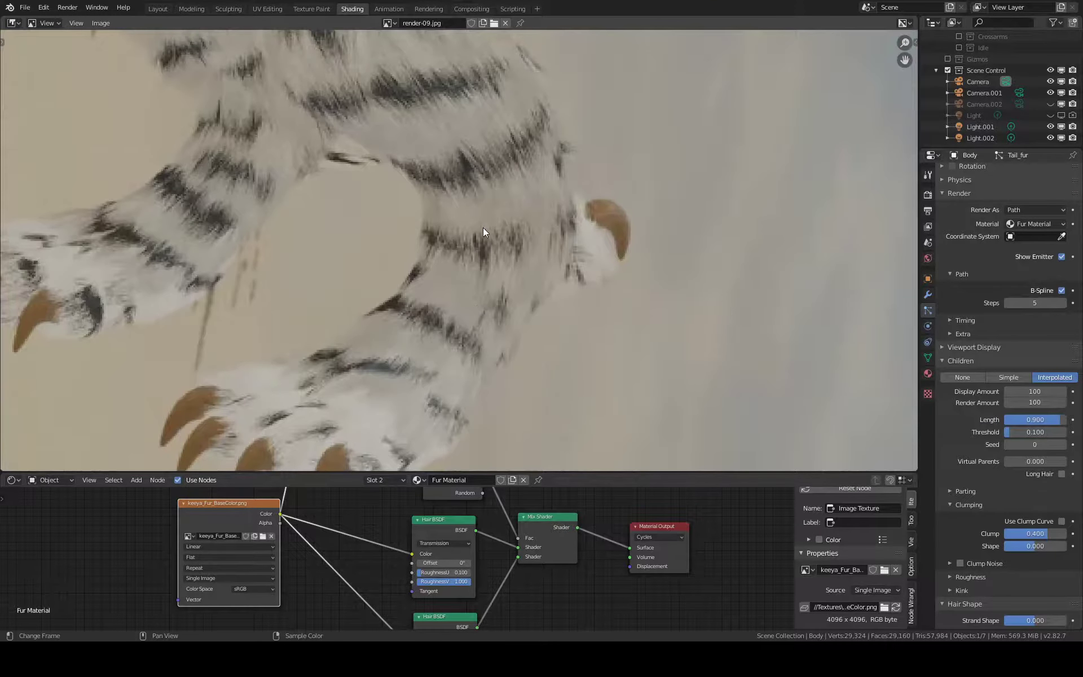
middle_click_drag(483, 228, 697, 255)
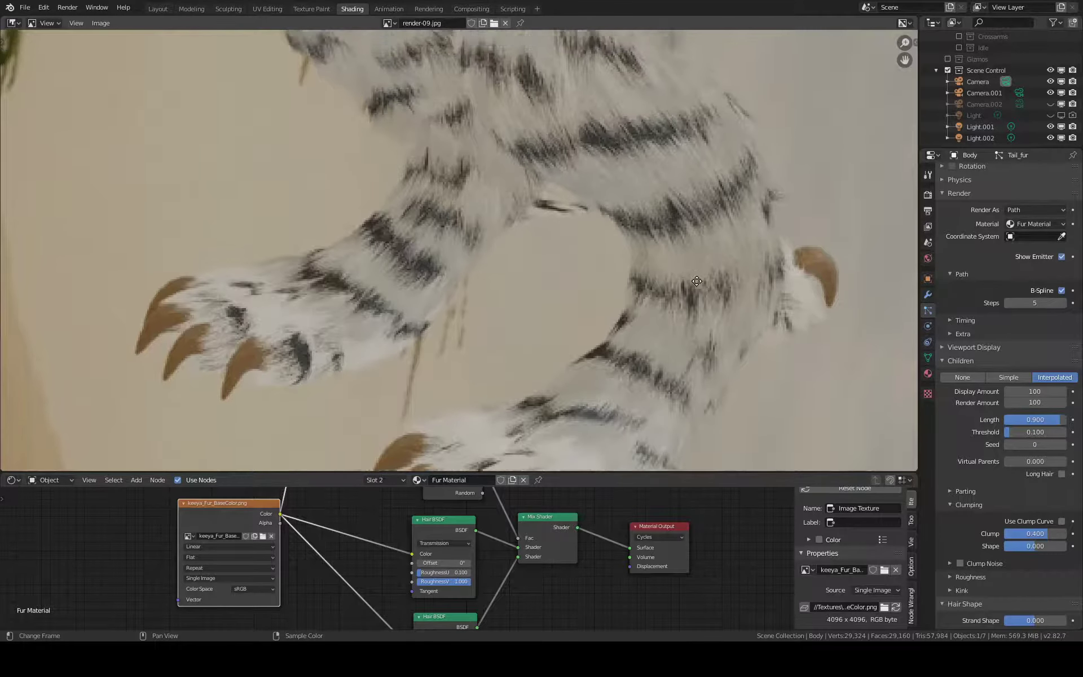
scroll(579, 279, "up", 3)
middle_click_drag(581, 276, 494, 405)
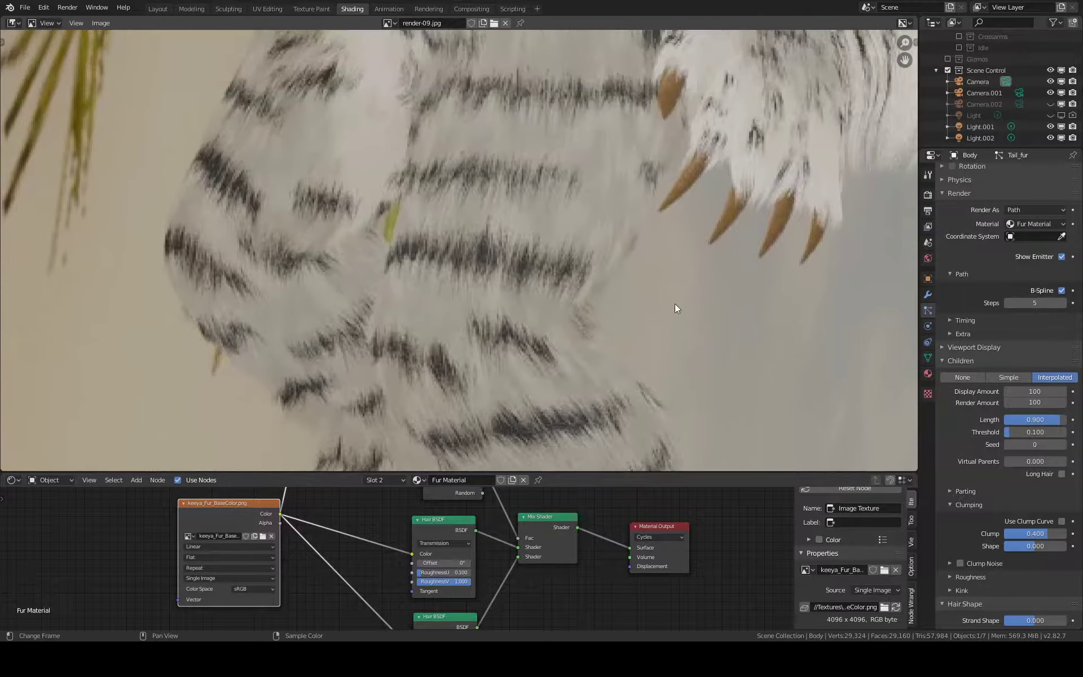
scroll(696, 330, "up", 2)
scroll(683, 326, "up", 1)
scroll(718, 296, "down", 2)
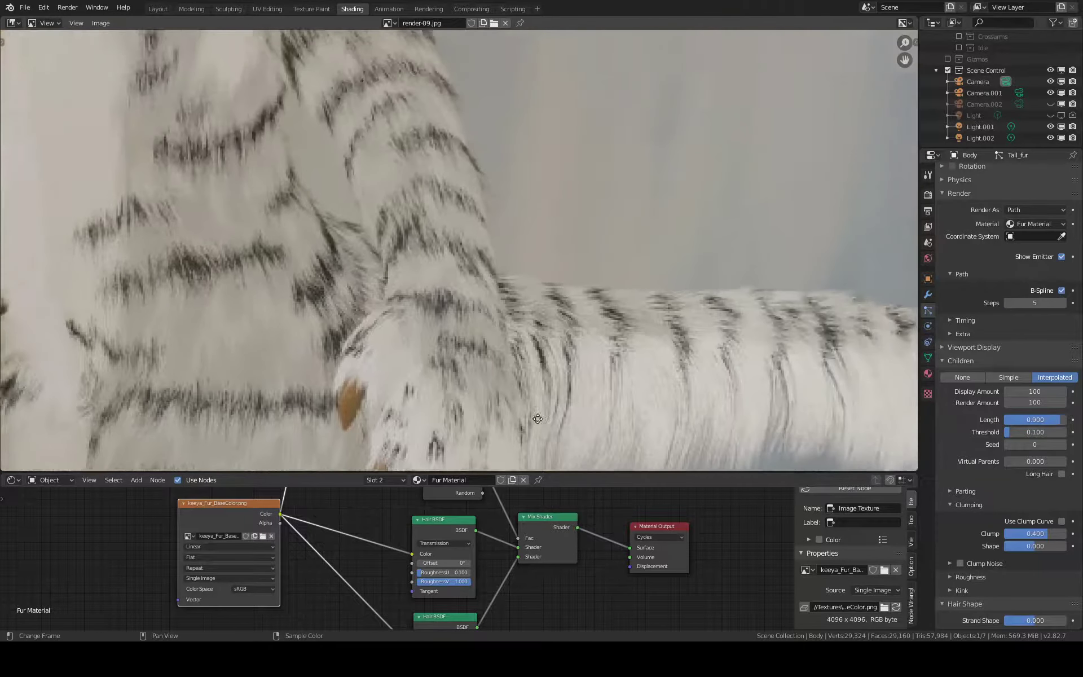
scroll(615, 374, "down", 2)
middle_click_drag(615, 374, 558, 385)
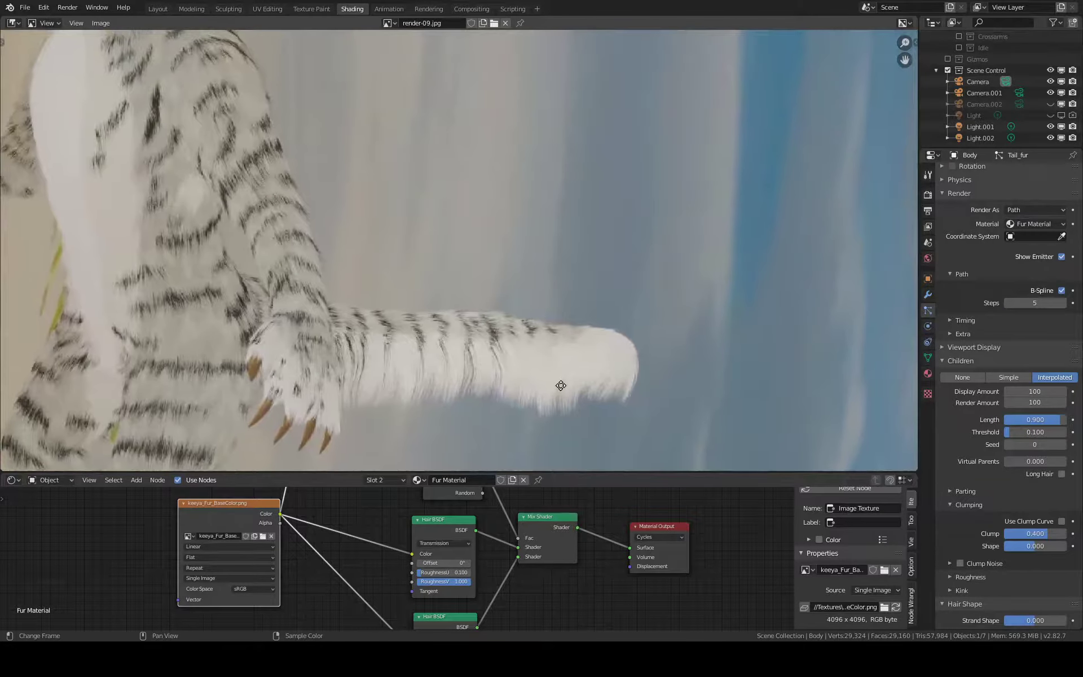
scroll(562, 382, "up", 2)
scroll(625, 363, "down", 3)
scroll(488, 335, "up", 2)
scroll(489, 335, "up", 1)
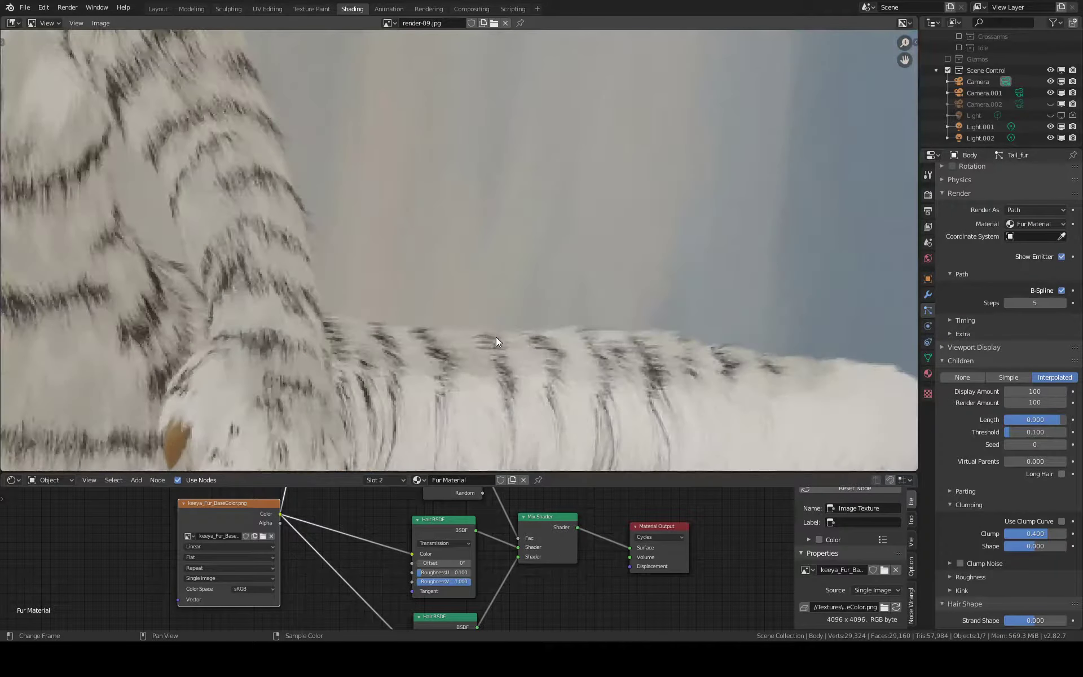
scroll(439, 290, "down", 4)
scroll(602, 416, "up", 3)
middle_click_drag(505, 325, 508, 369)
scroll(556, 358, "down", 1)
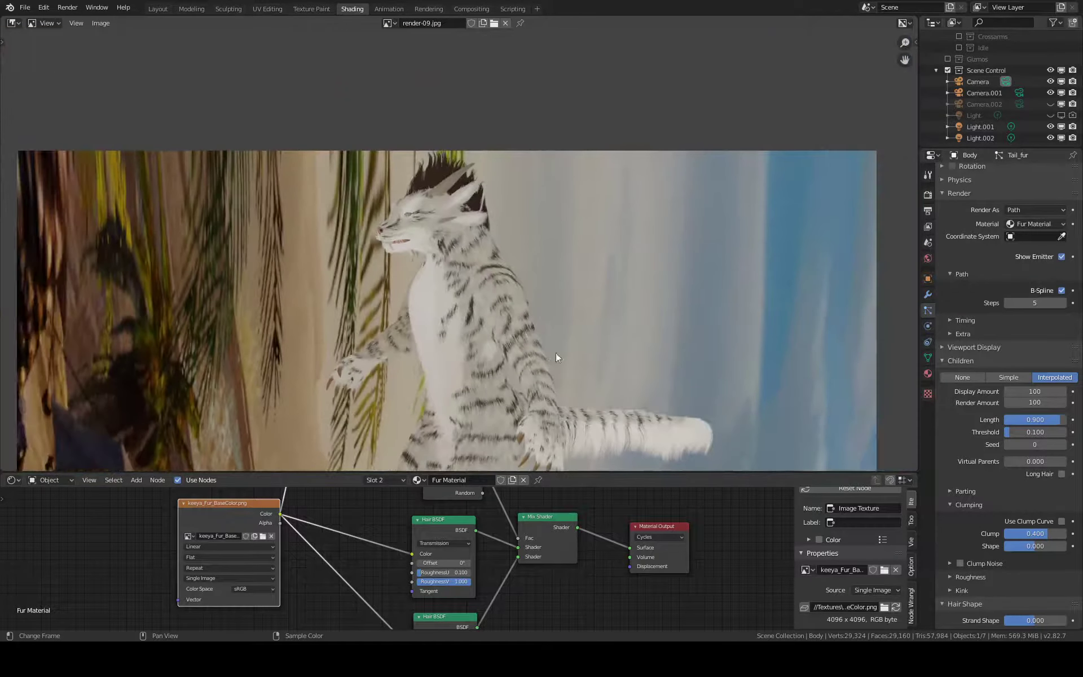
middle_click_drag(580, 311, 602, 368)
scroll(495, 307, "up", 3)
scroll(530, 328, "up", 1)
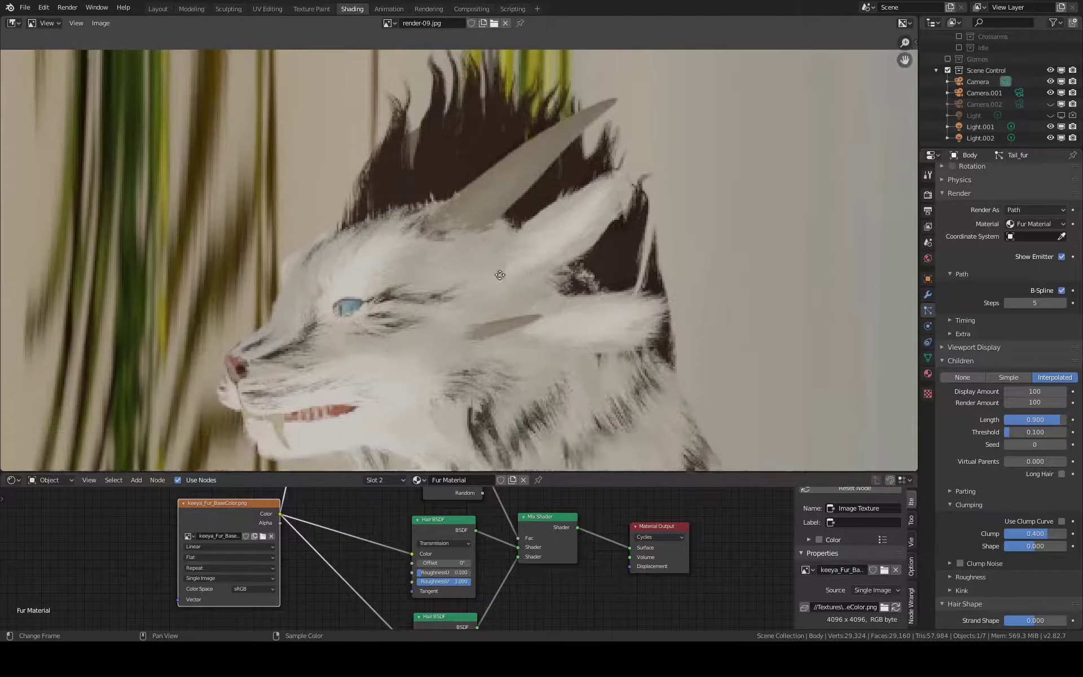
scroll(564, 345, "up", 1)
scroll(563, 338, "up", 1)
middle_click_drag(563, 334, 534, 104)
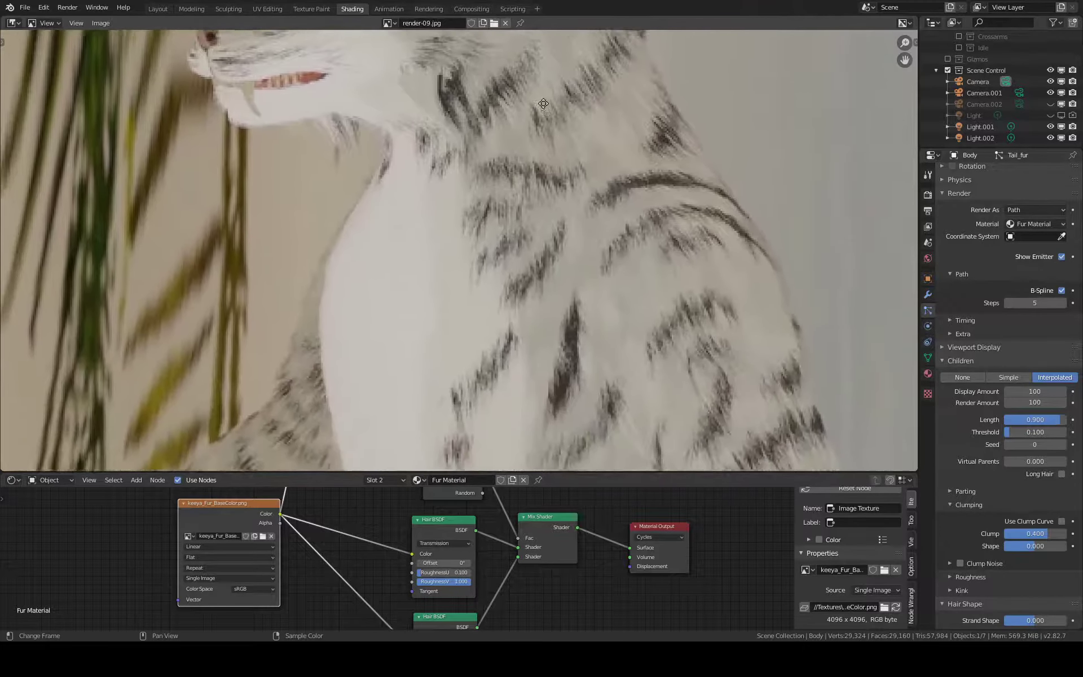
scroll(533, 104, "up", 2)
key("Home")
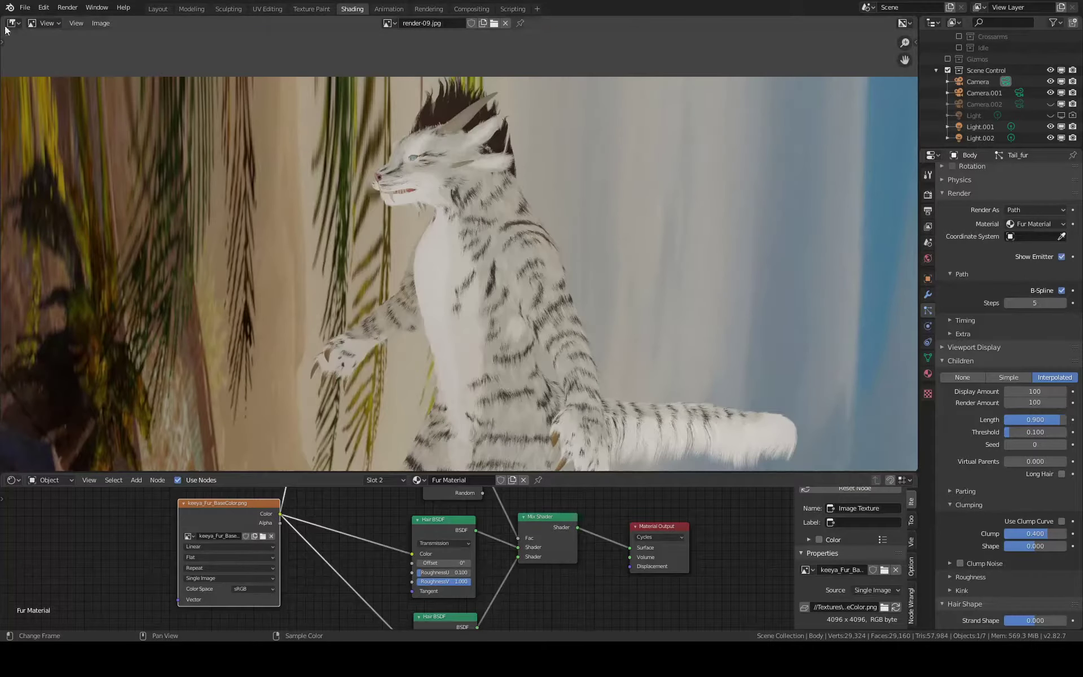
left_click(14, 23)
Turn the image area into a 3D Viewport and set the scene camera to Camera.001
left_click(28, 64)
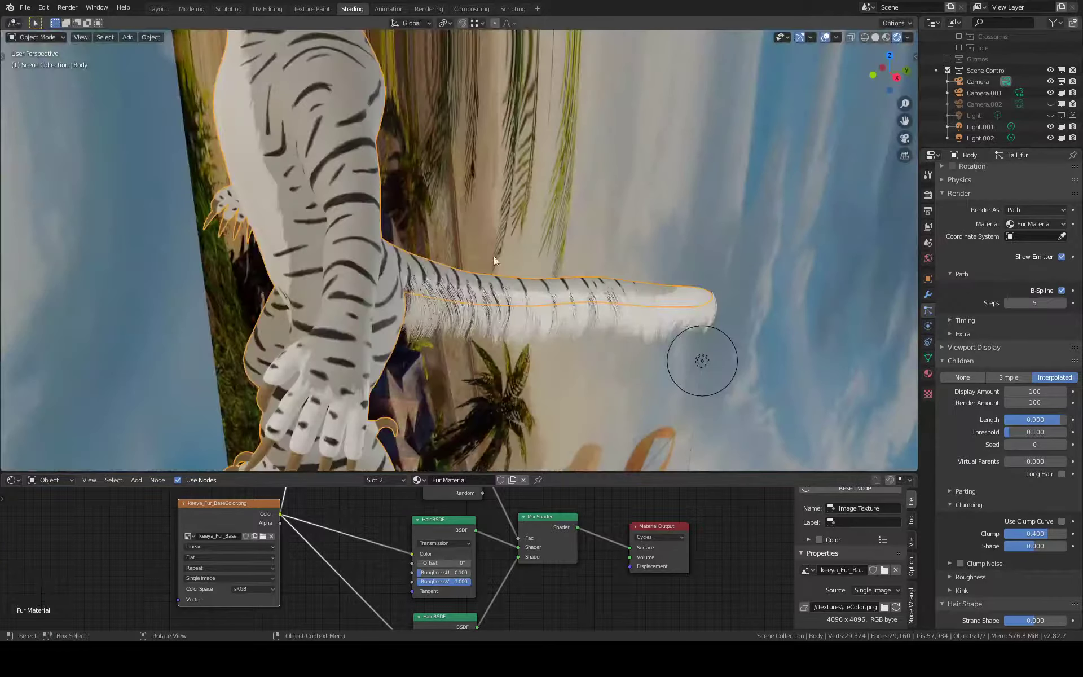
mouse_move(512, 238)
middle_mouse_down()
mouse_move(422, 243)
mouse_move(608, 245)
mouse_move(591, 267)
mouse_move(579, 194)
middle_mouse_up()
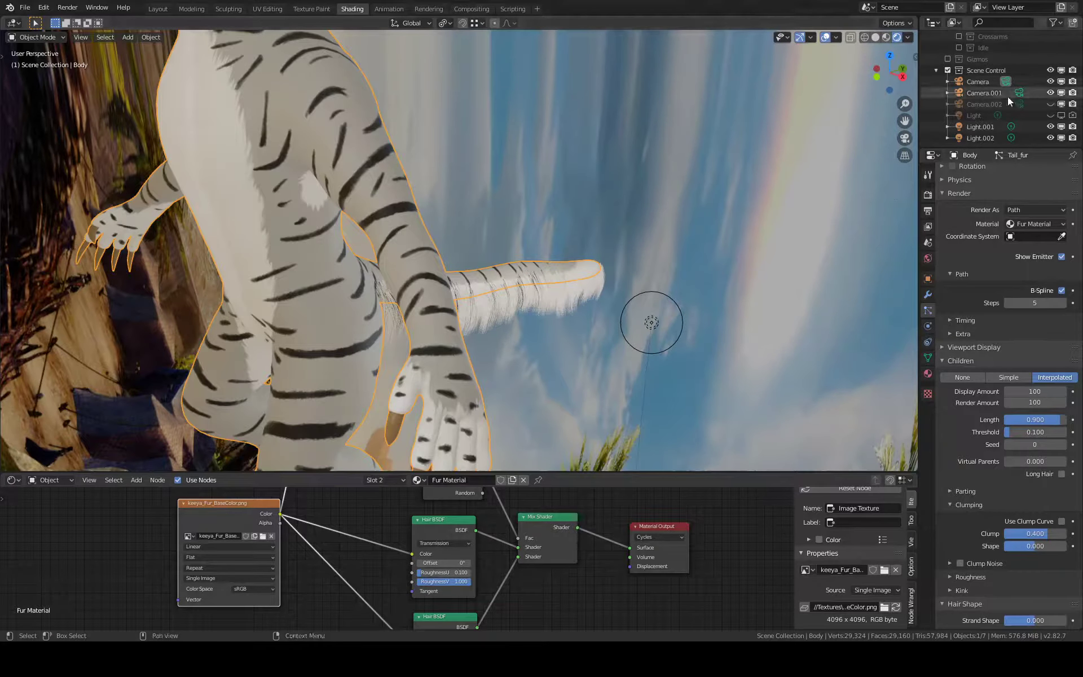
left_click(929, 258)
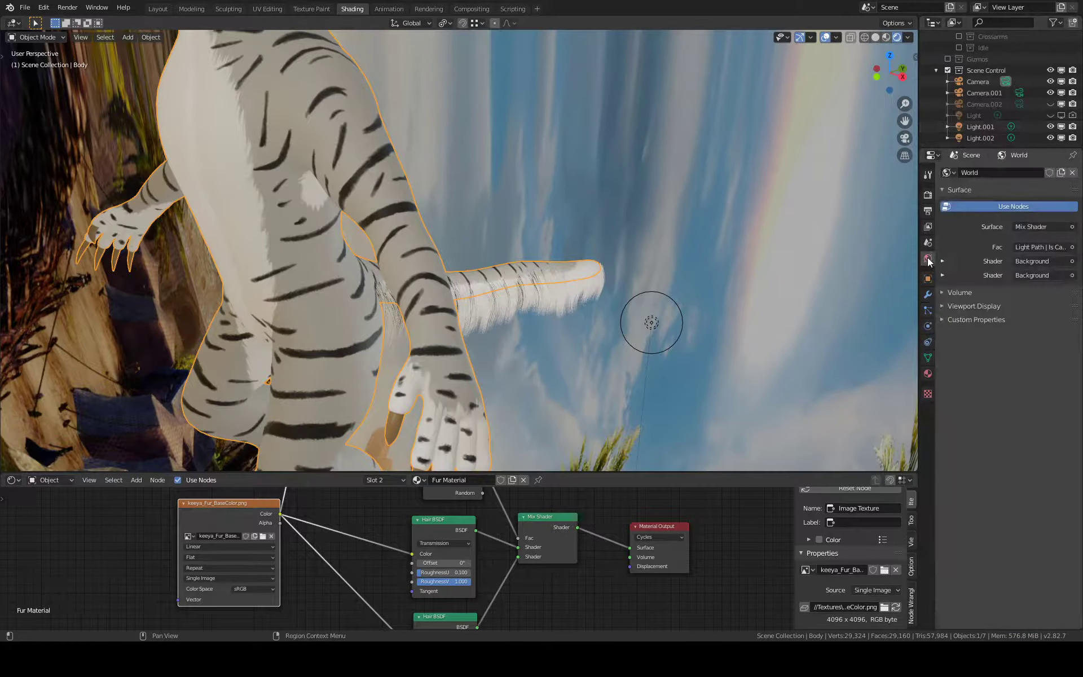
left_click(928, 245)
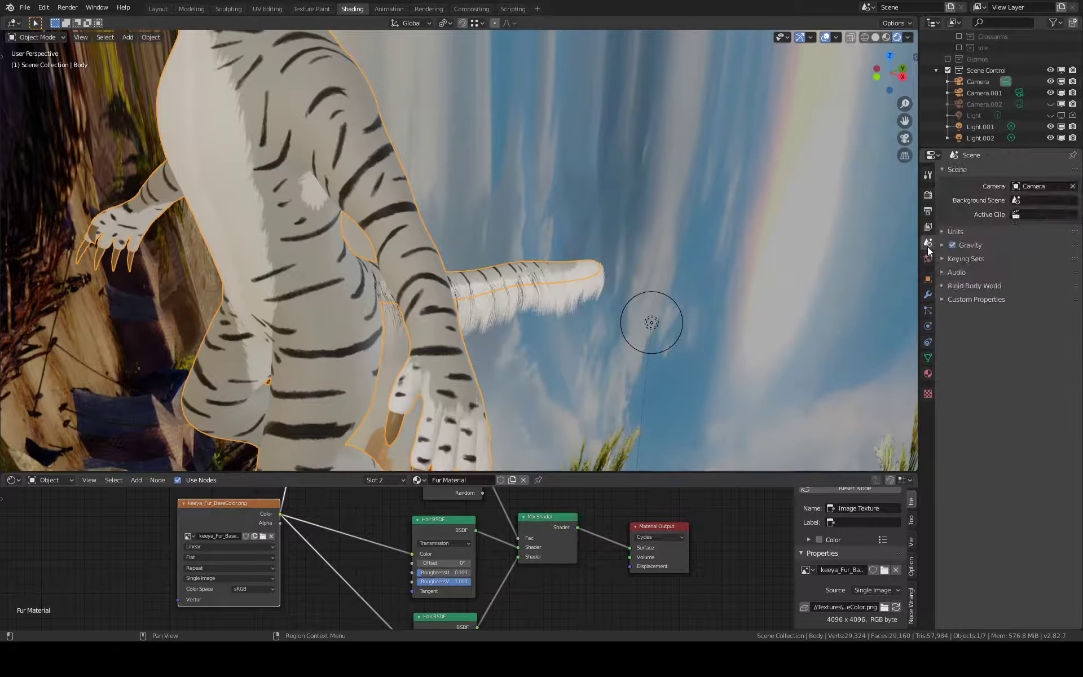
left_click(1013, 184)
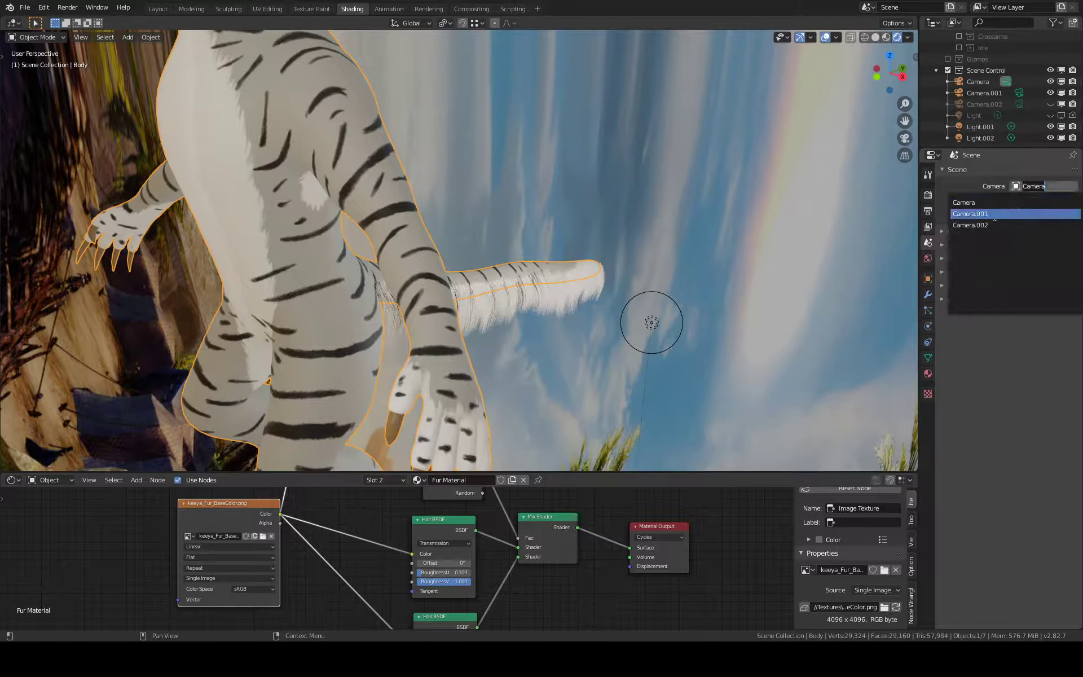
left_click(970, 213)
Look through Camera.001, then orbit out of the camera view
key("KP_0")
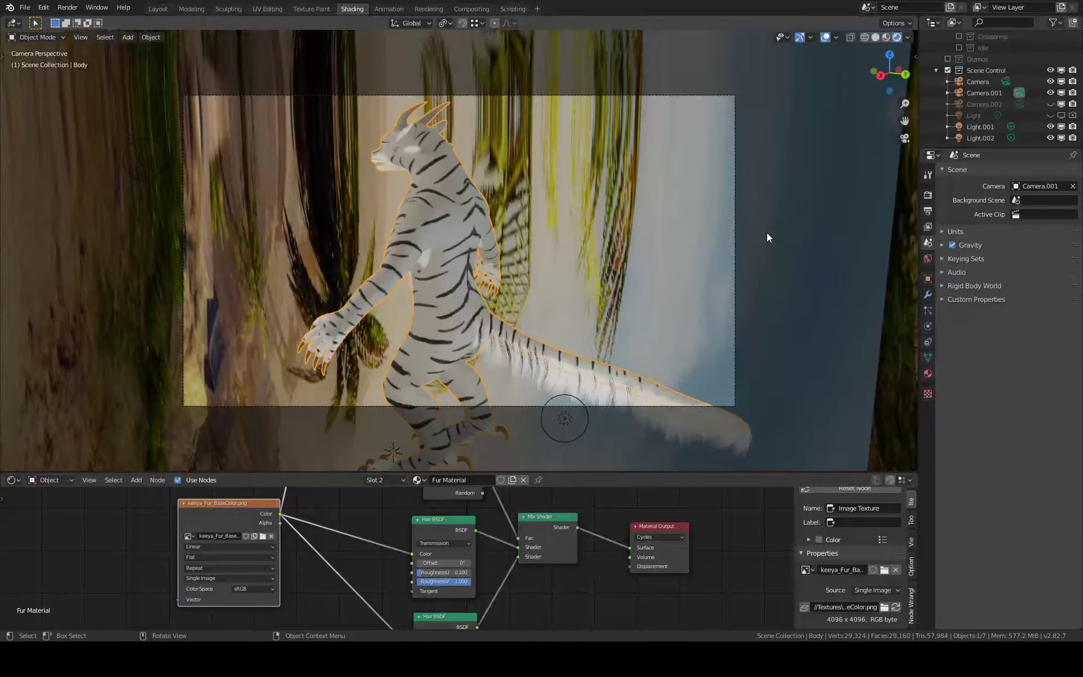
middle_click_drag(664, 151, 658, 153)
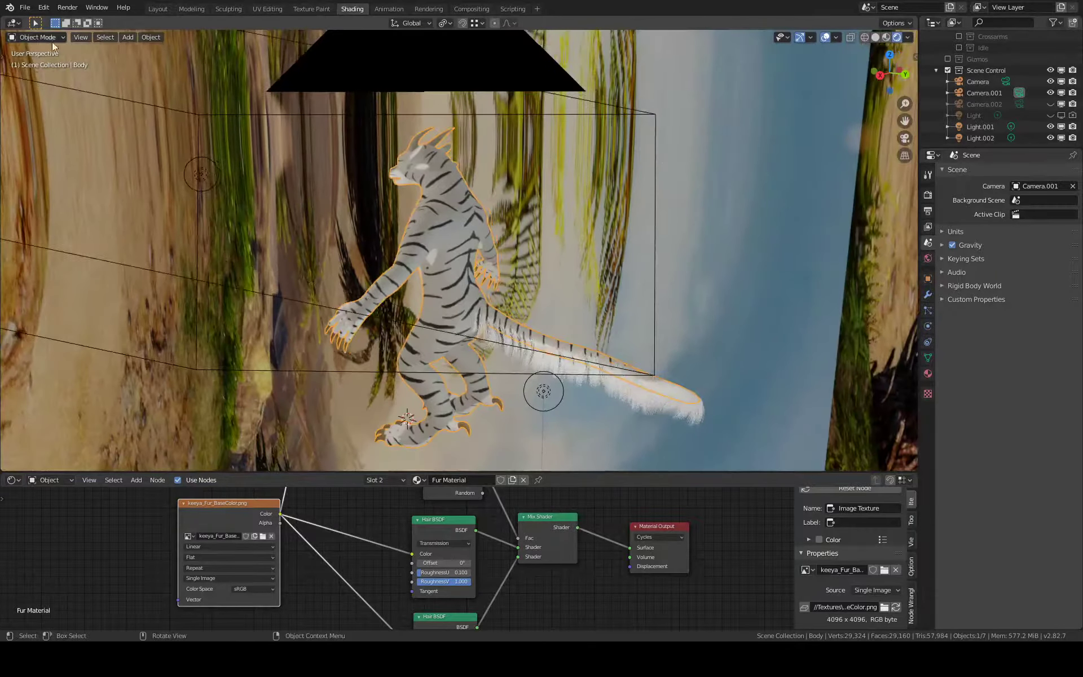
left_click(18, 24)
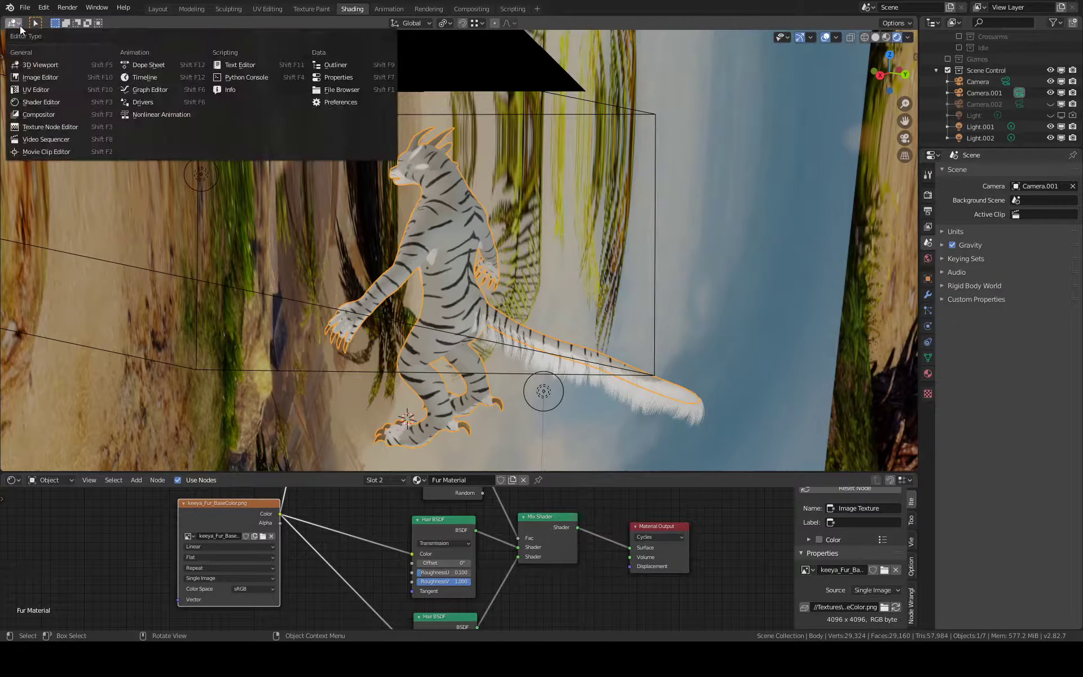
Switch the top area back to the Image Editor and inspect the back-view render
left_click(38, 77)
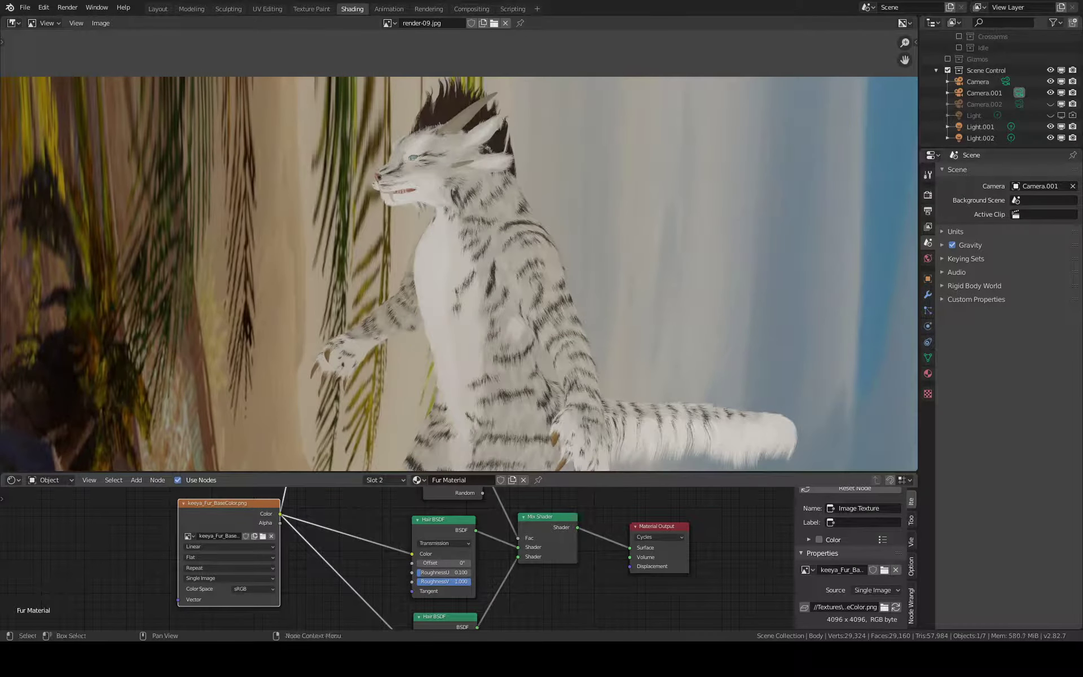
key("Home")
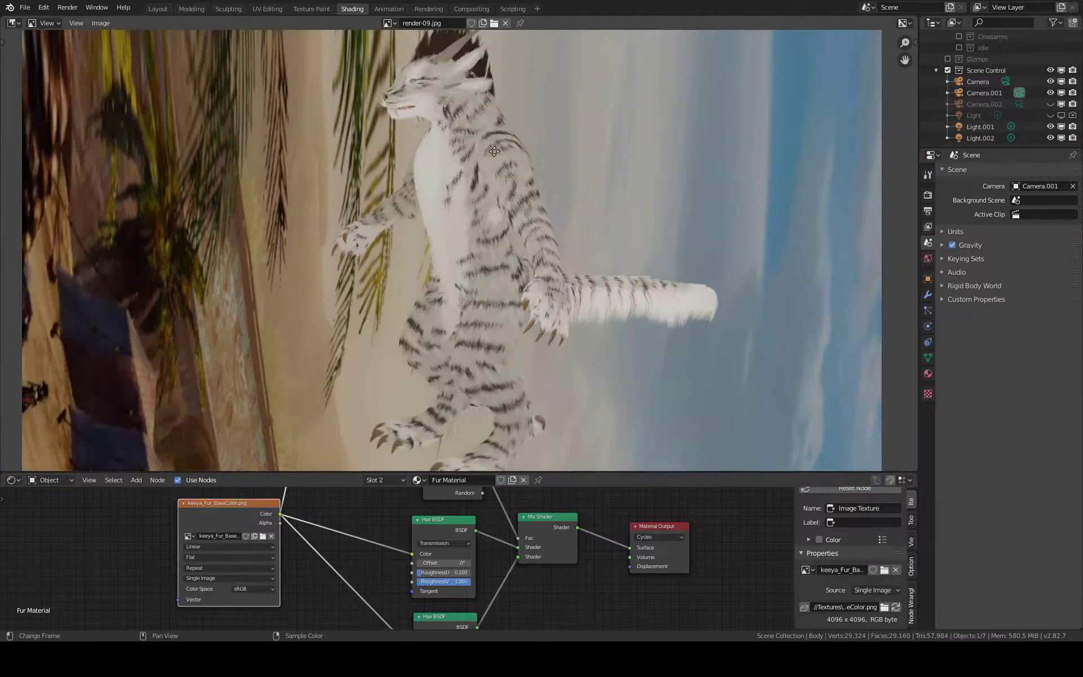
left_click(397, 24)
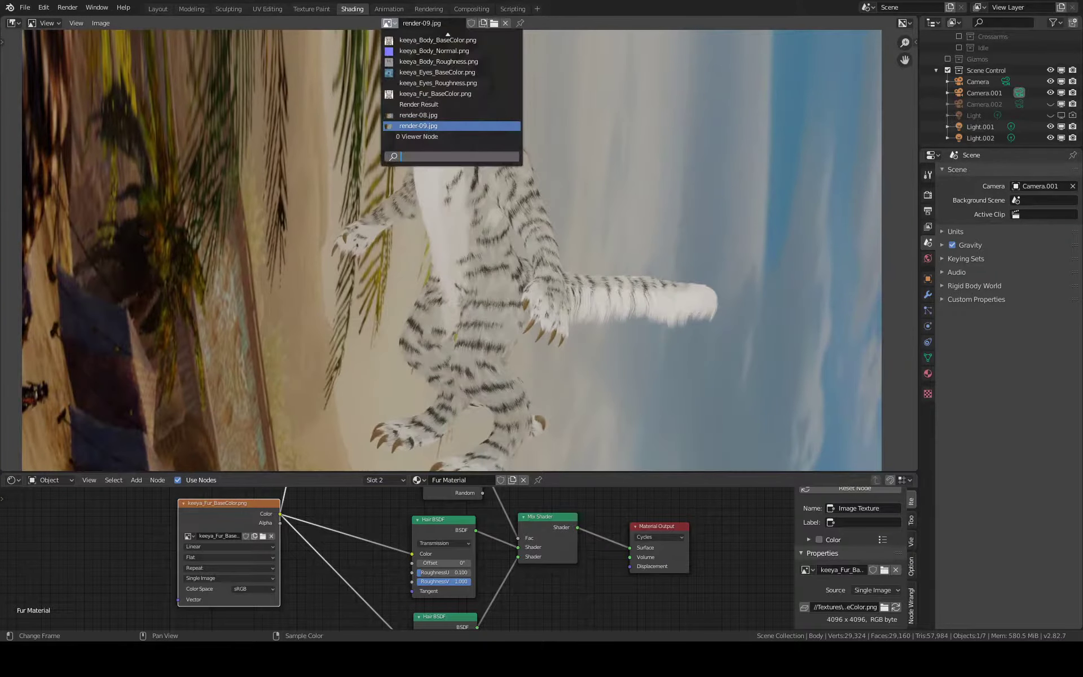
left_click(491, 23)
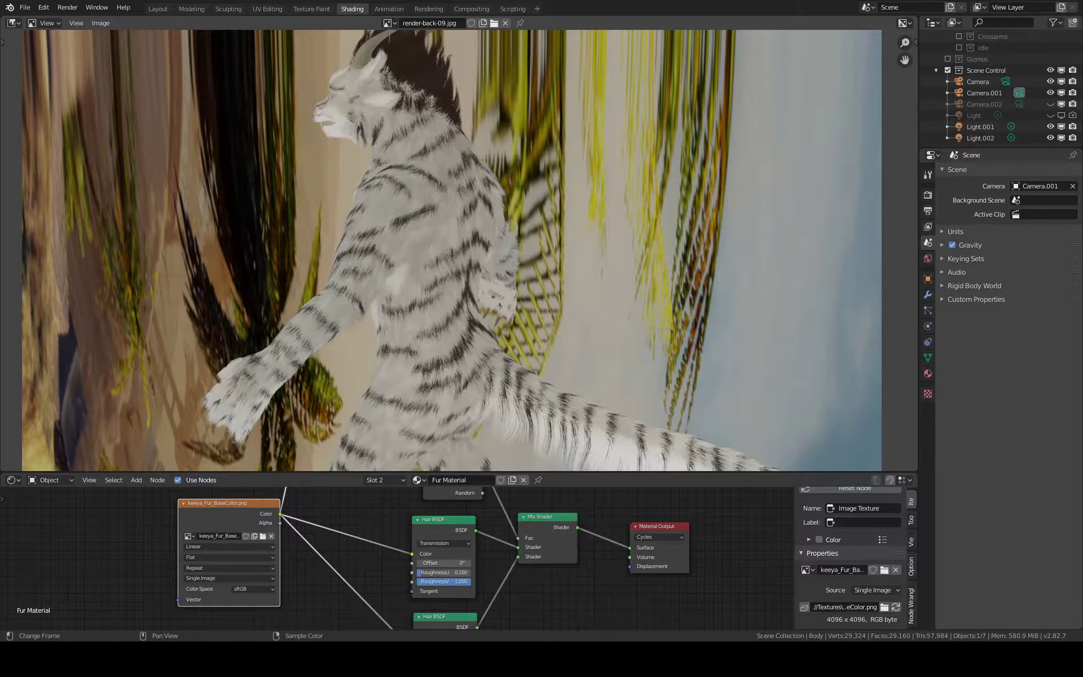
mouse_move(471, 284)
middle_mouse_down()
mouse_move(398, 249)
mouse_move(334, 185)
mouse_move(342, 243)
middle_mouse_up()
scroll(394, 282, "up", 1)
scroll(466, 316, "up", 1)
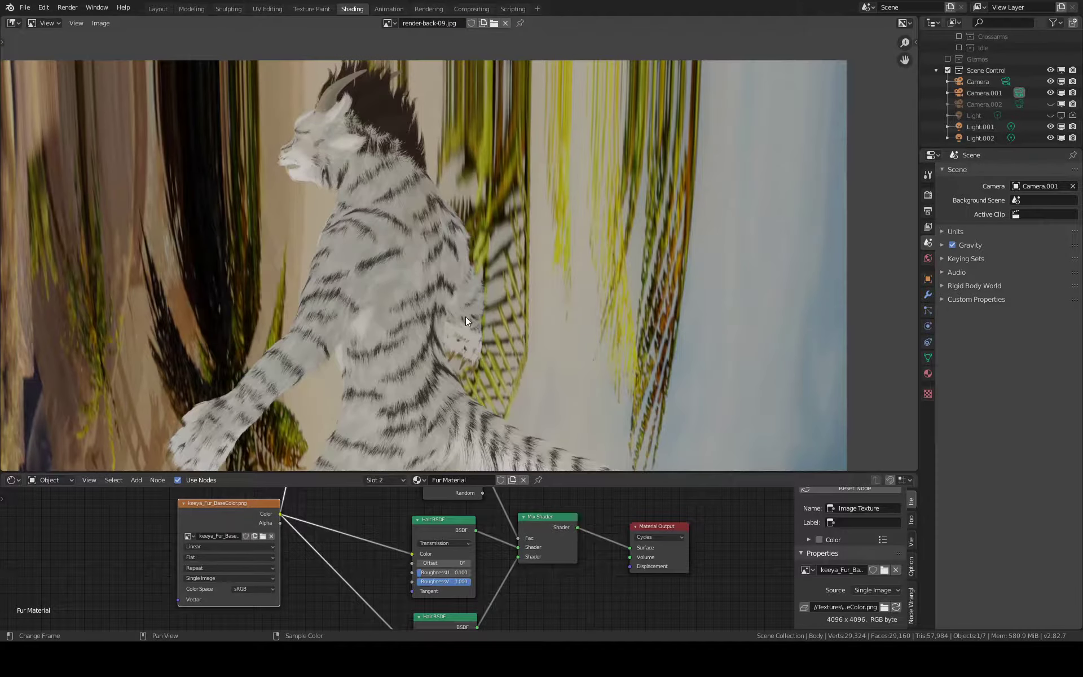
Inspect the render-09.jpg fur up close, then restore the 3D Viewport
left_click(389, 24)
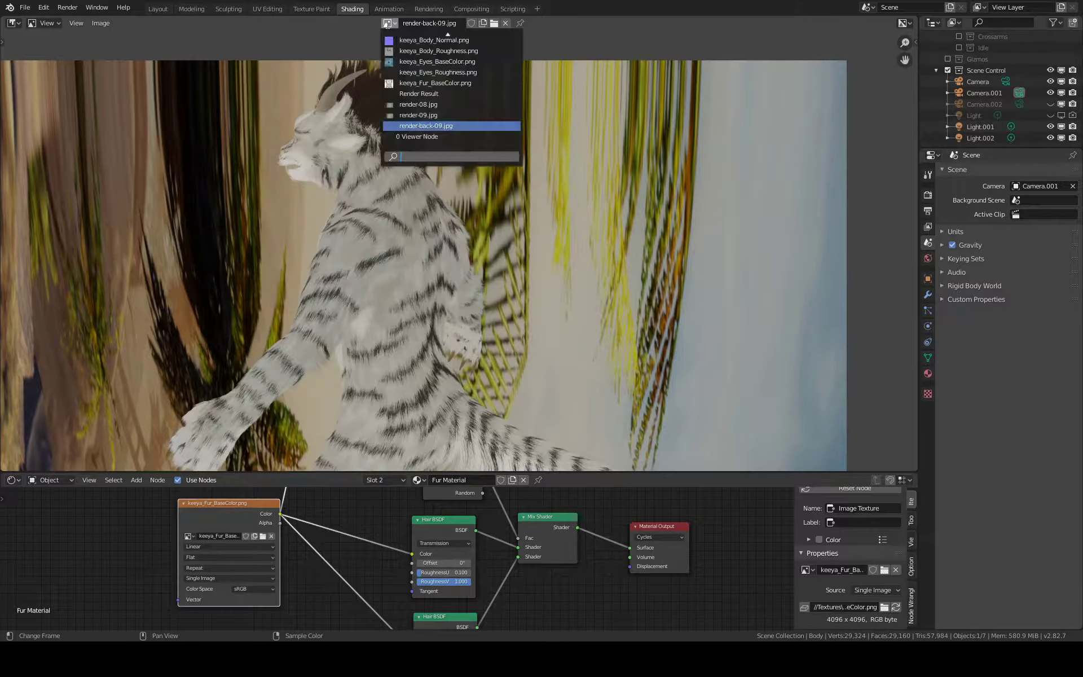
left_click(398, 120)
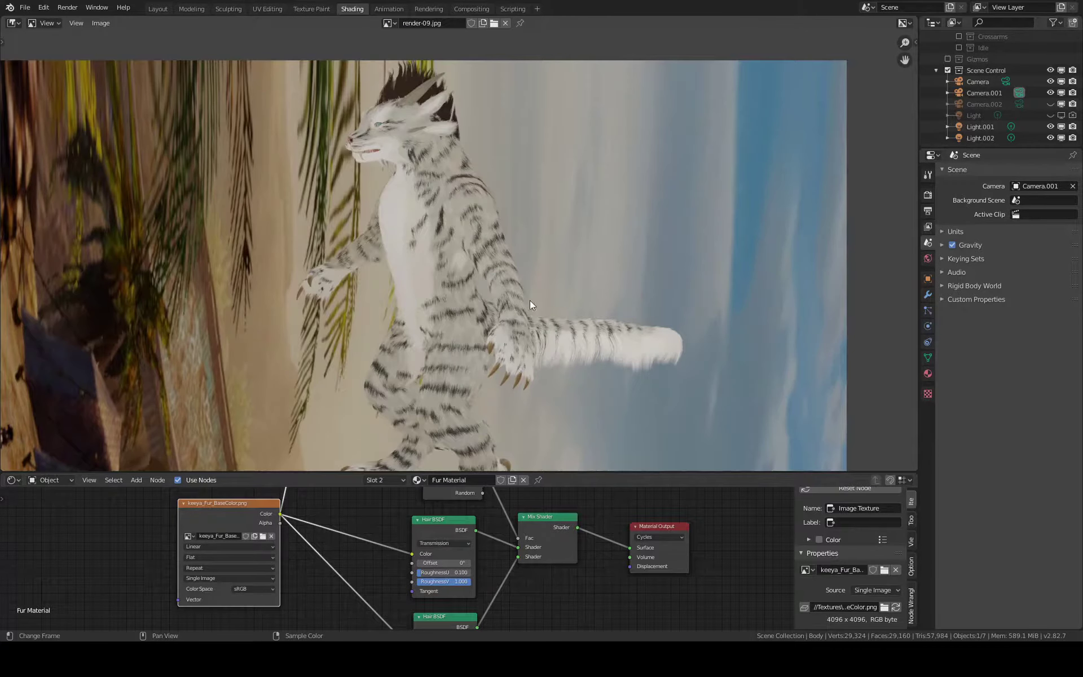
scroll(482, 299, "up", 2)
scroll(481, 299, "up", 2)
middle_click_drag(481, 300, 507, 297)
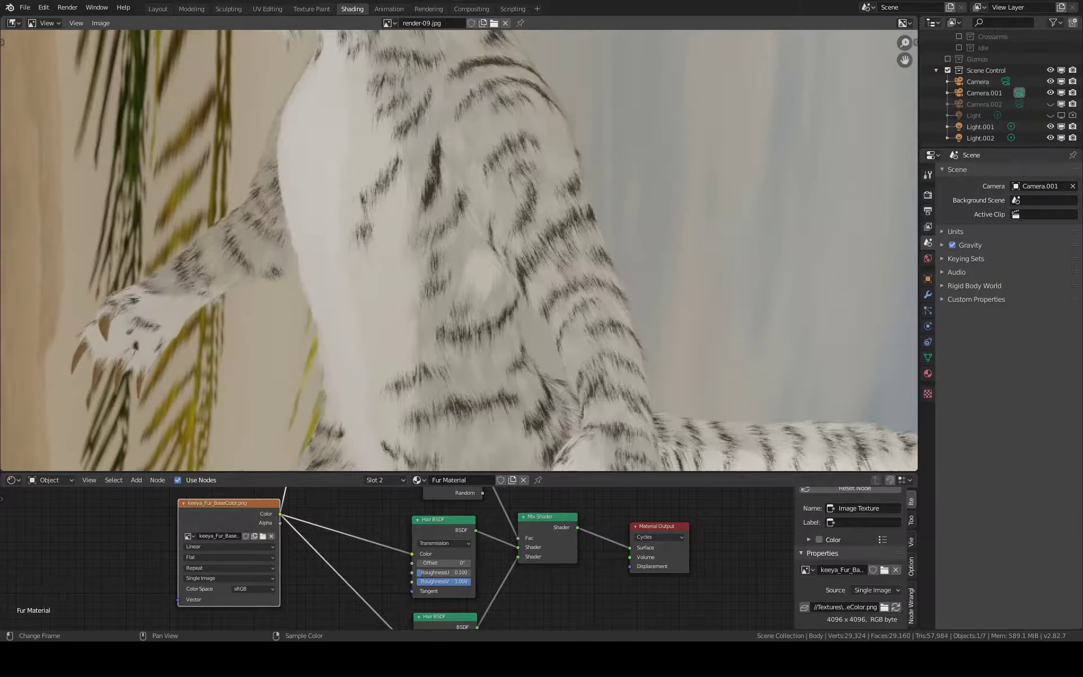
scroll(556, 309, "down", 2)
scroll(556, 309, "down", 2)
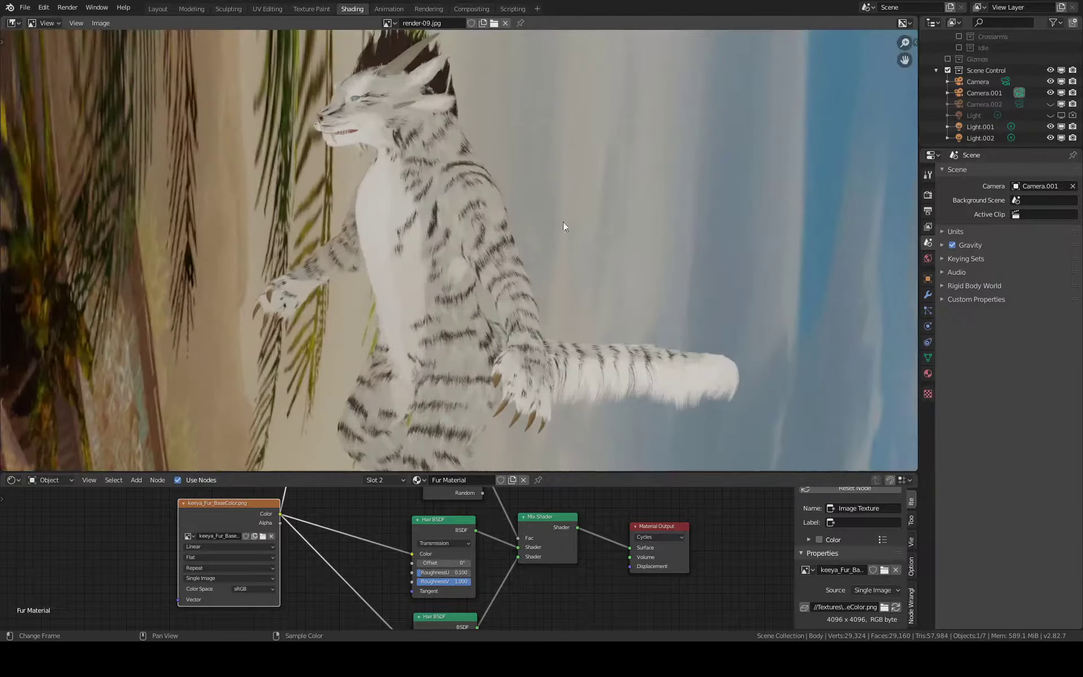
left_click(15, 22)
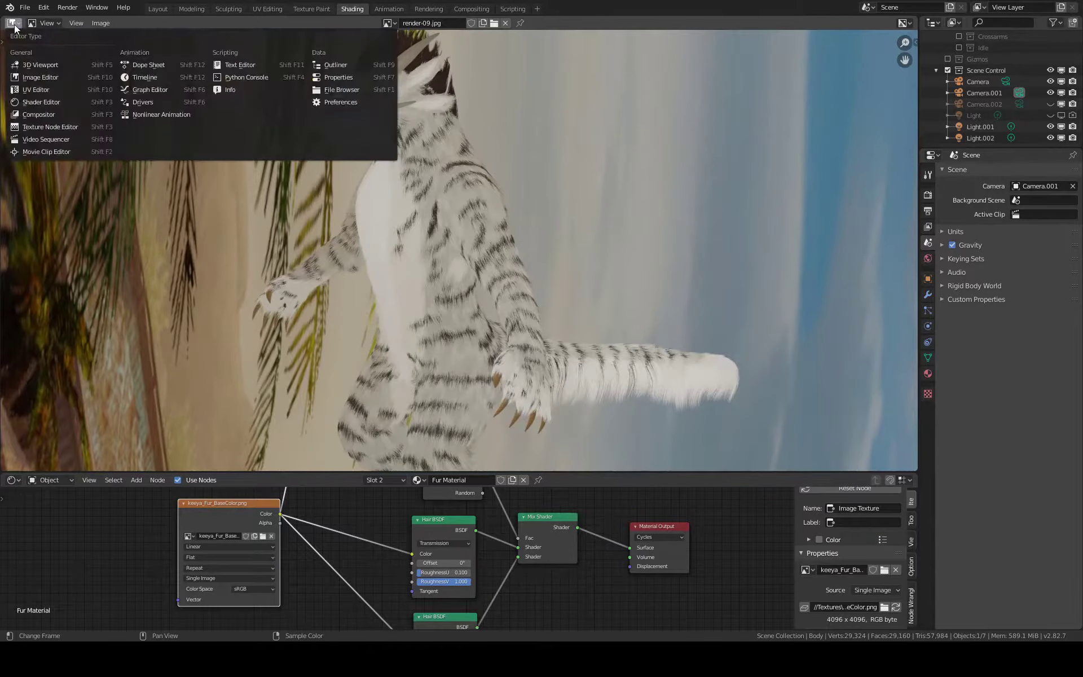
left_click(61, 68)
Make Camera the active scene camera and bring up the body's particle systems
middle_click_drag(621, 218, 637, 210)
left_click(1040, 186)
left_click(1005, 201)
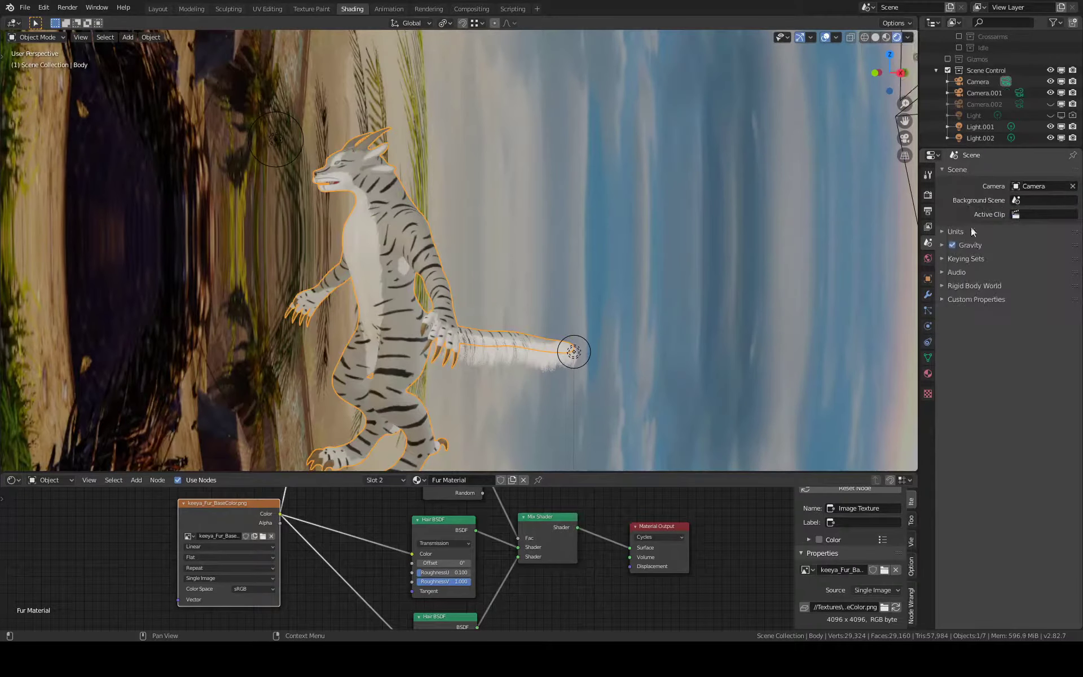
left_click(928, 311)
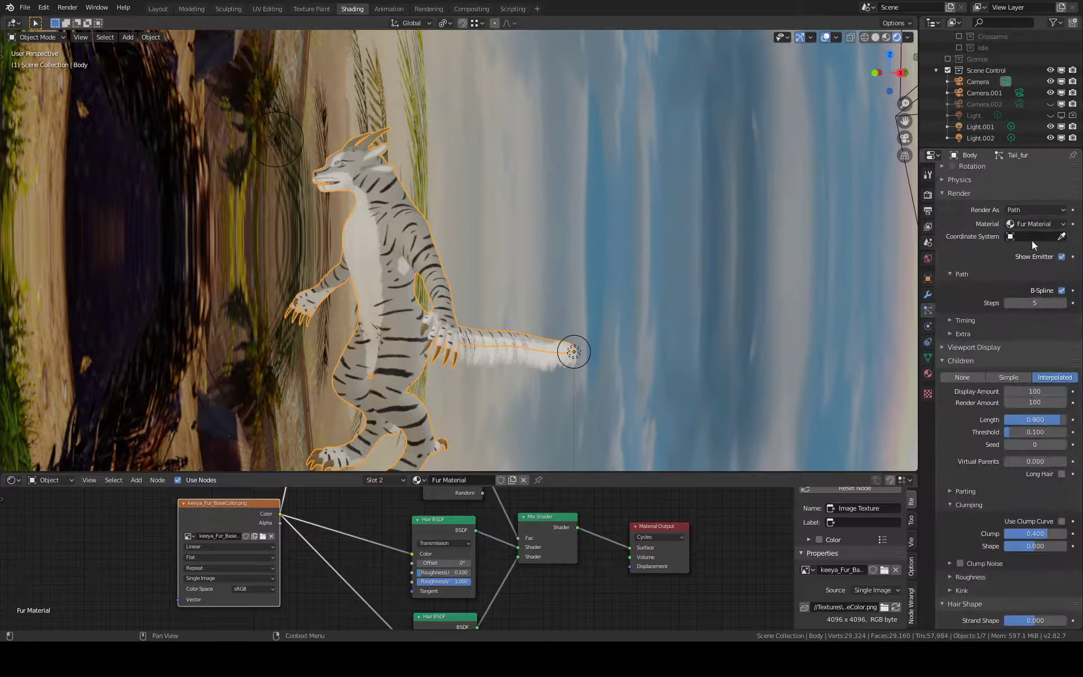
scroll(997, 286, "up", 10)
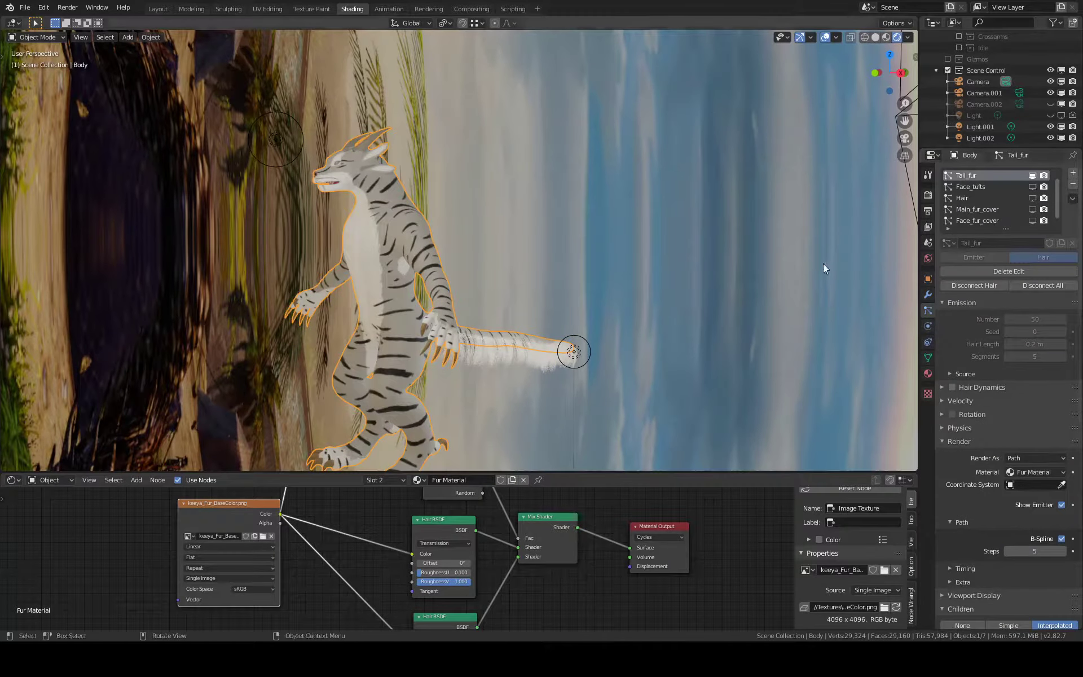
mouse_move(490, 229)
middle_mouse_down()
mouse_move(600, 239)
mouse_move(371, 228)
middle_mouse_up()
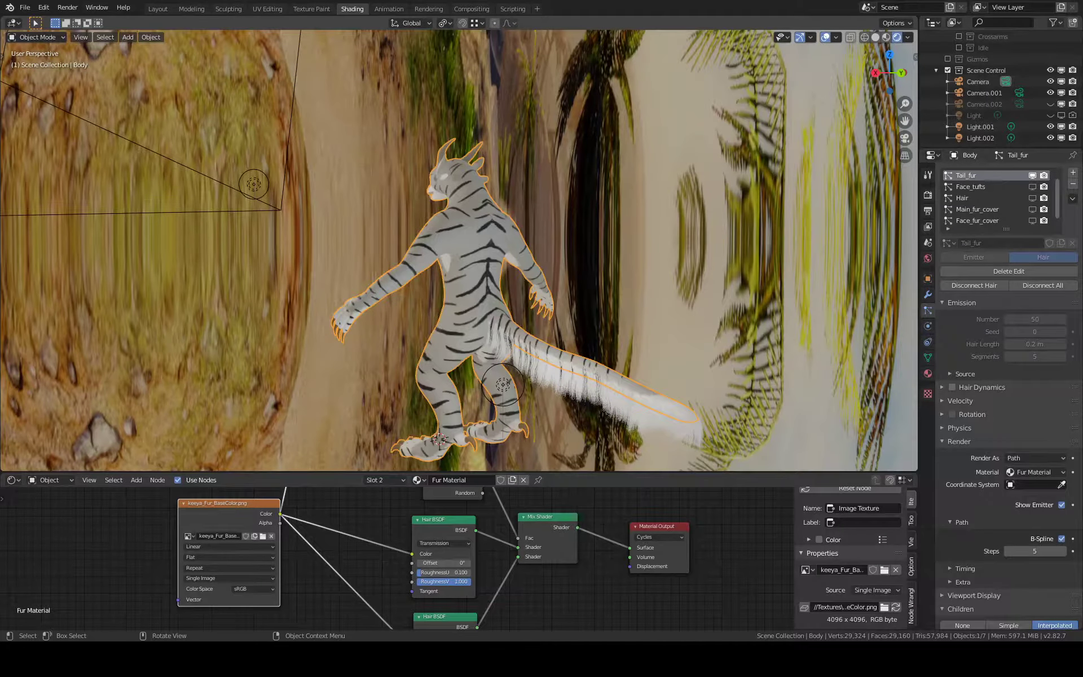
mouse_move(371, 228)
middle_mouse_down()
mouse_move(330, 314)
mouse_move(628, 331)
mouse_move(528, 337)
mouse_move(544, 286)
mouse_move(1000, 261)
middle_mouse_up()
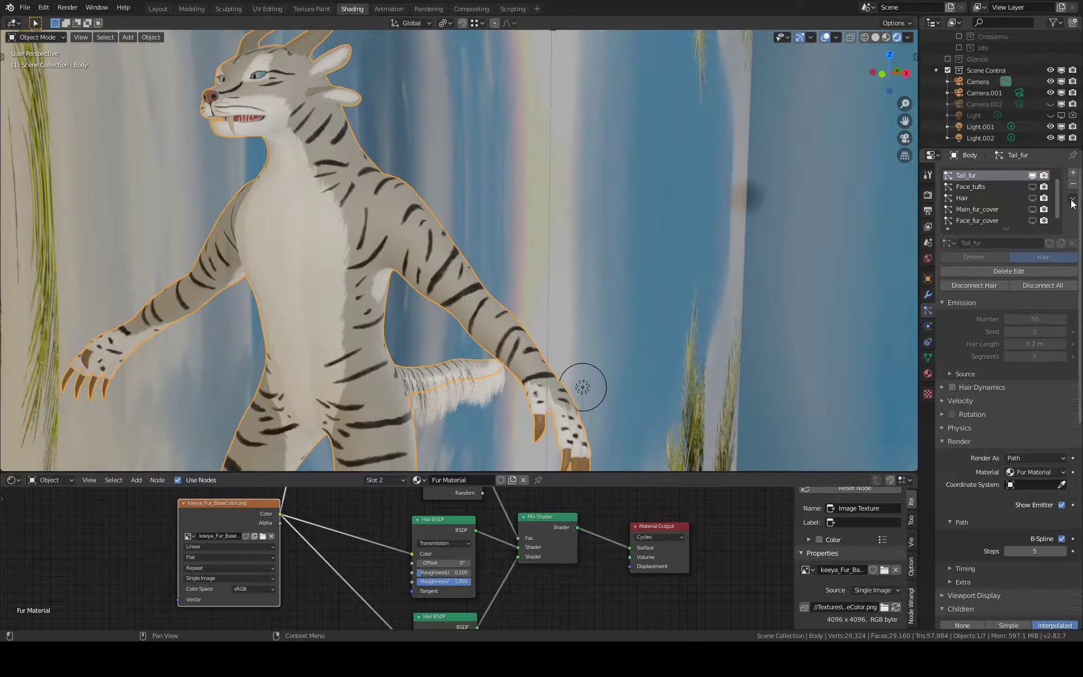
Hide Face_tufts and Tail_fur, and show Main_fur_base and Main_fur_cover in the viewport
left_click(1034, 187)
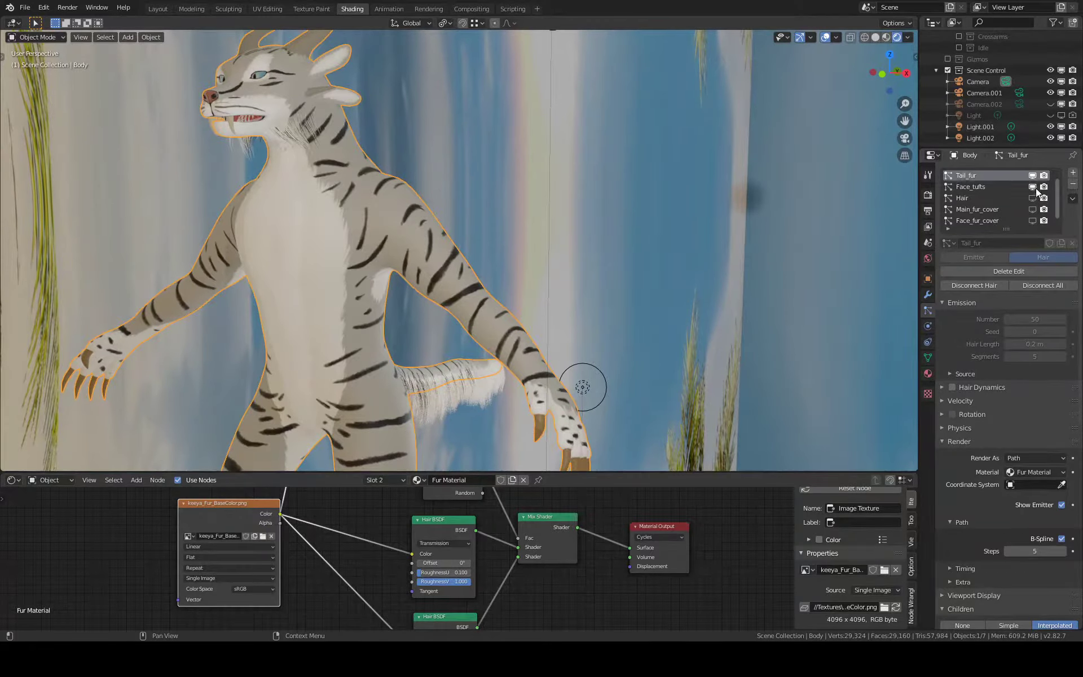
left_click(1033, 186)
left_click(1032, 175)
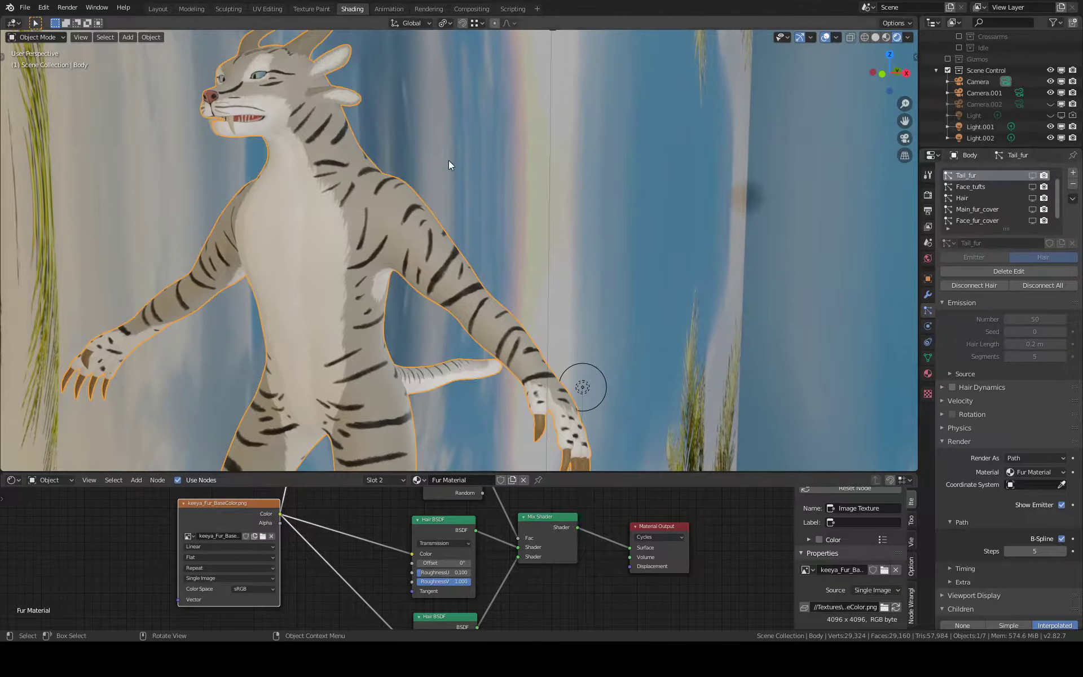
scroll(1026, 209, "down", 1)
scroll(1026, 209, "up", 2)
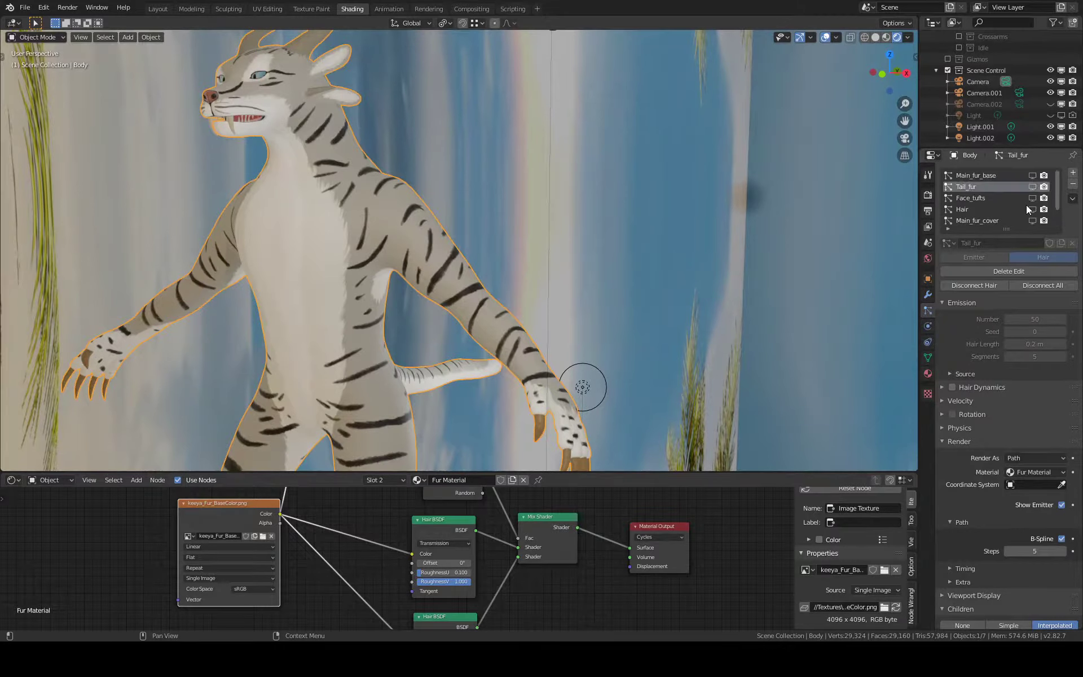
left_click(1034, 175)
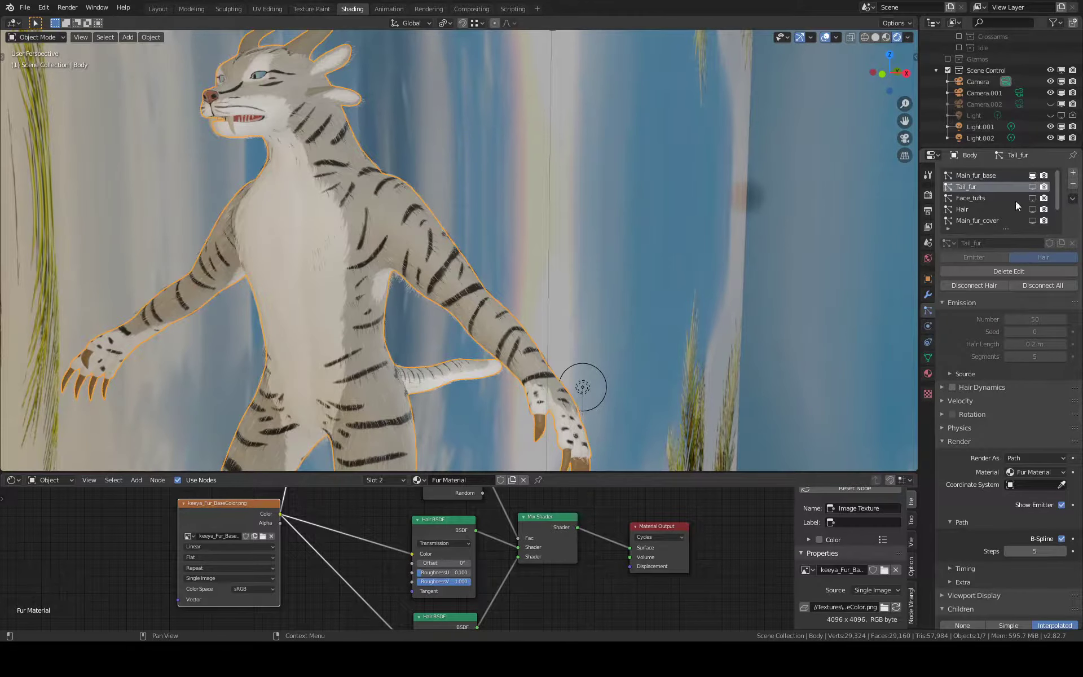
scroll(1032, 203, "down", 2)
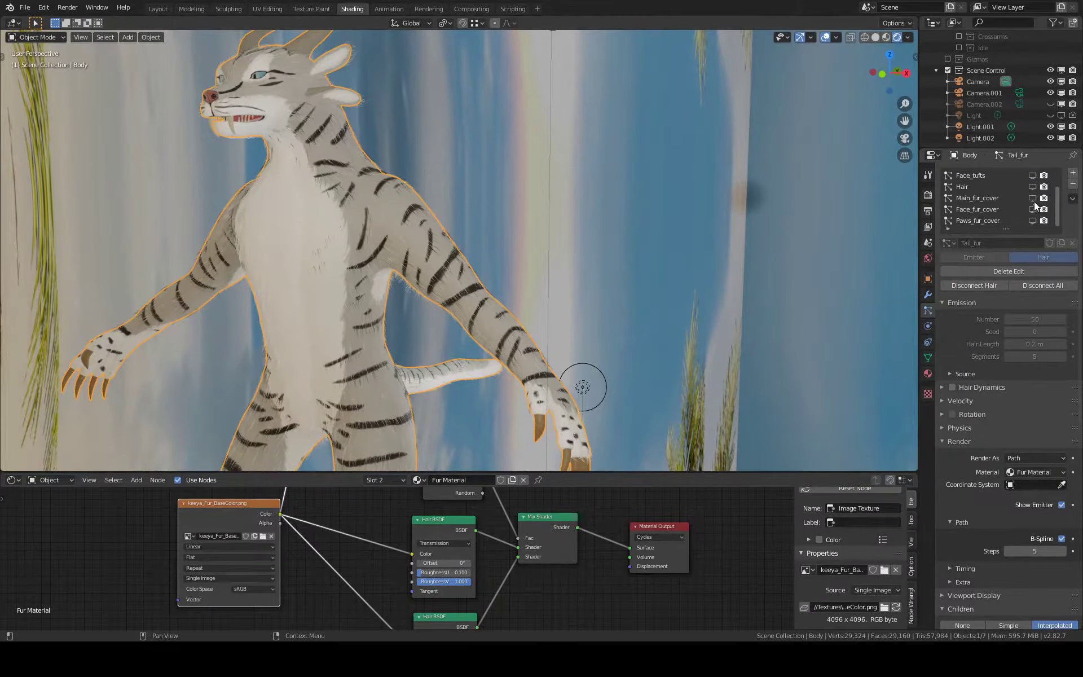
left_click(1032, 198)
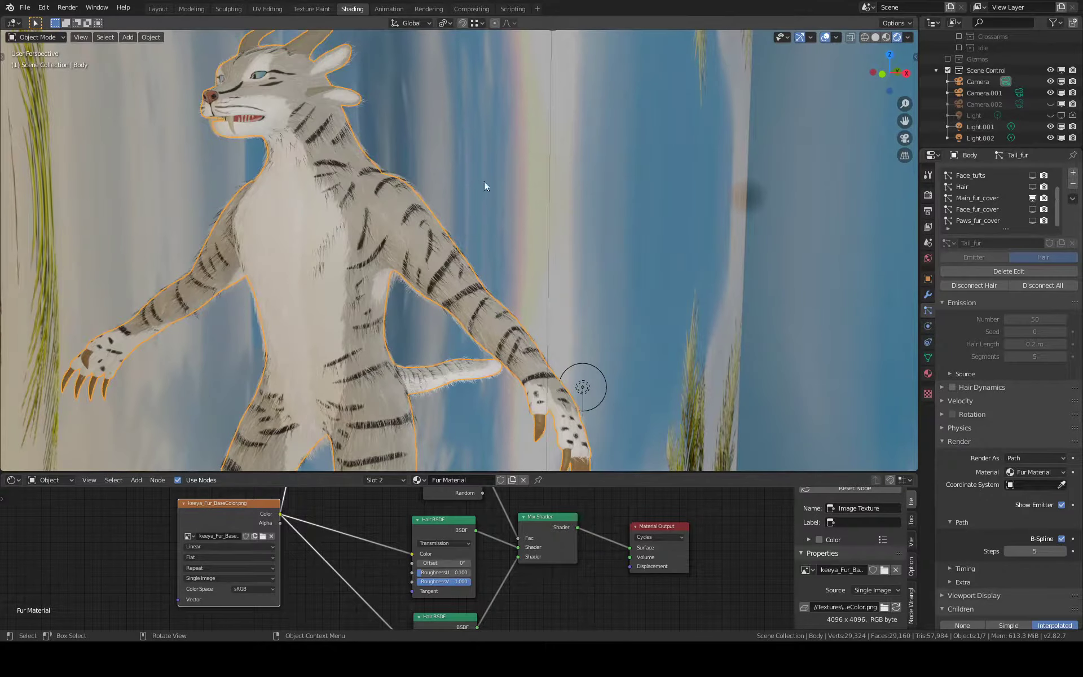
Orbit and zoom to inspect the main fur on the striped back
middle_click_drag(557, 205, 330, 218)
scroll(461, 229, "up", 4)
scroll(503, 235, "up", 3)
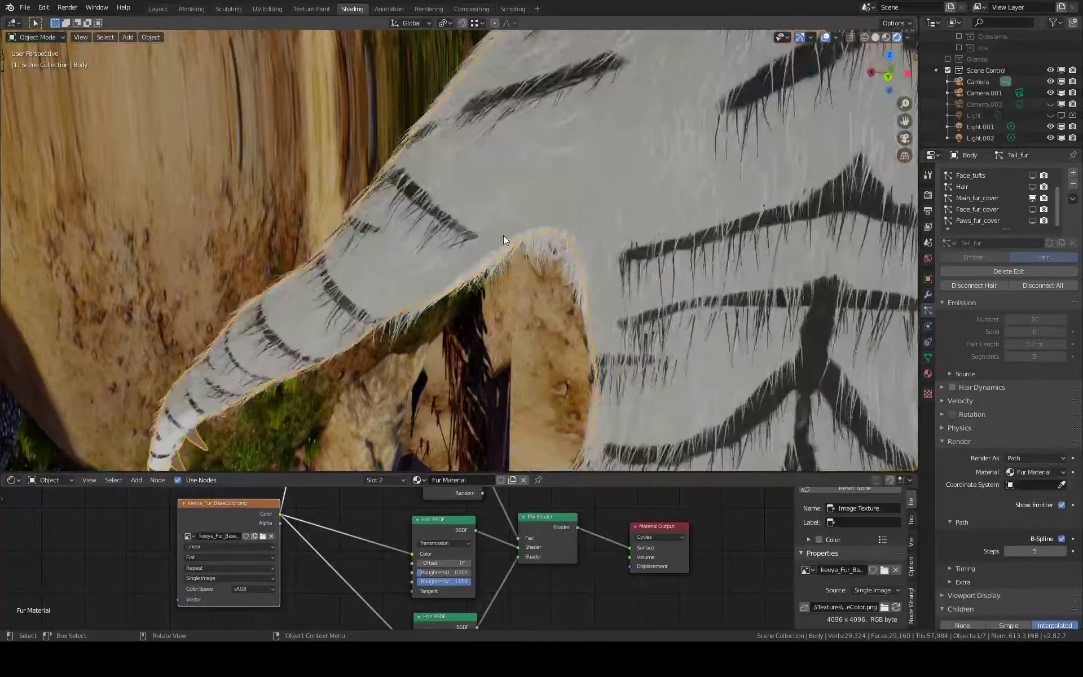
middle_click_drag(503, 240, 282, 187)
scroll(394, 183, "up", 3)
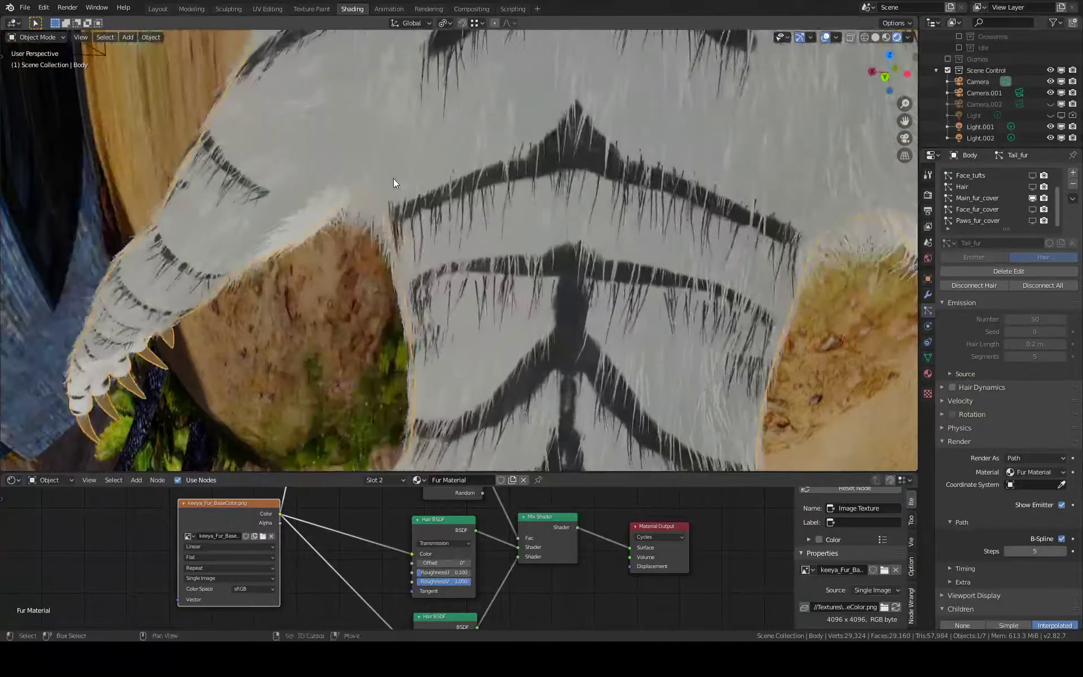
scroll(394, 178, "down", 3)
mouse_move(360, 181)
middle_mouse_down()
mouse_move(478, 181)
mouse_move(476, 222)
mouse_move(506, 218)
mouse_move(485, 208)
middle_mouse_up()
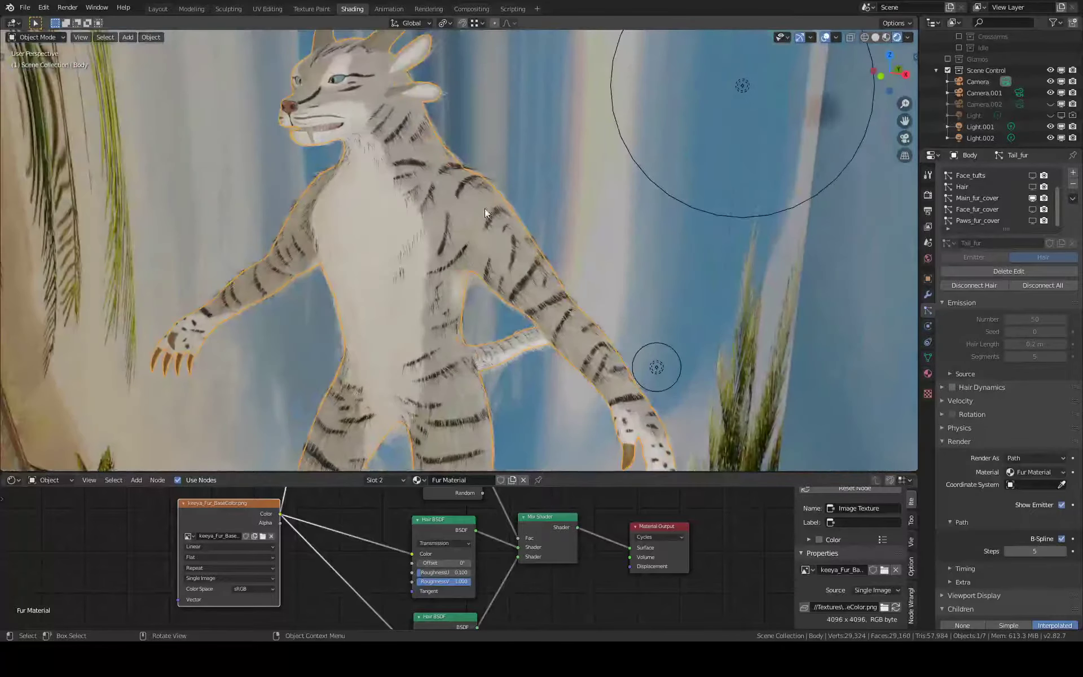
Set Main_fur_cover's viewport child display amount to 100
left_click(969, 198)
scroll(1038, 451, "down", 10)
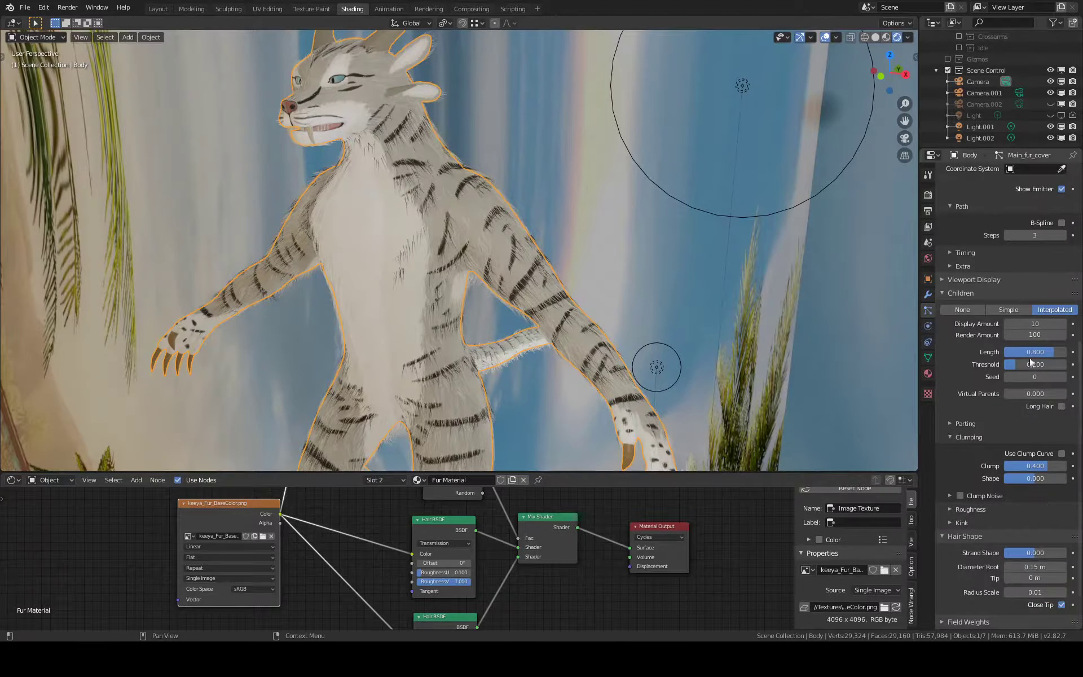
left_click(1035, 324)
type("100")
key("Return")
Set Main_fur_base's viewport child display amount to 200
scroll(979, 216, "up", 10)
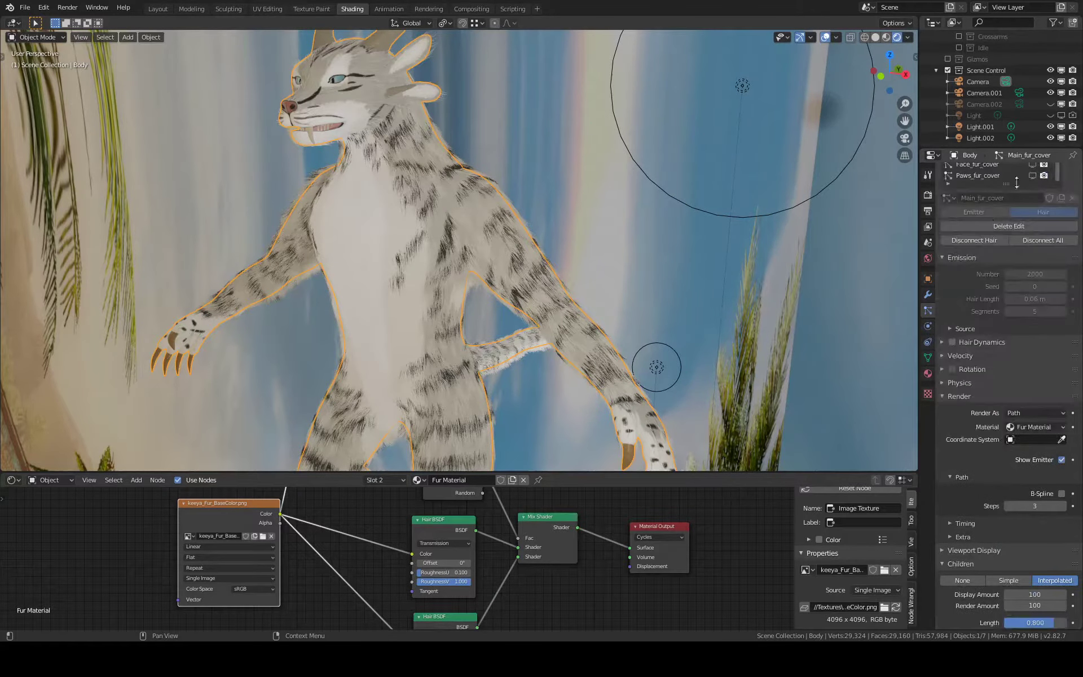
scroll(998, 186, "up", 2)
left_click(994, 177)
scroll(1013, 394, "down", 9)
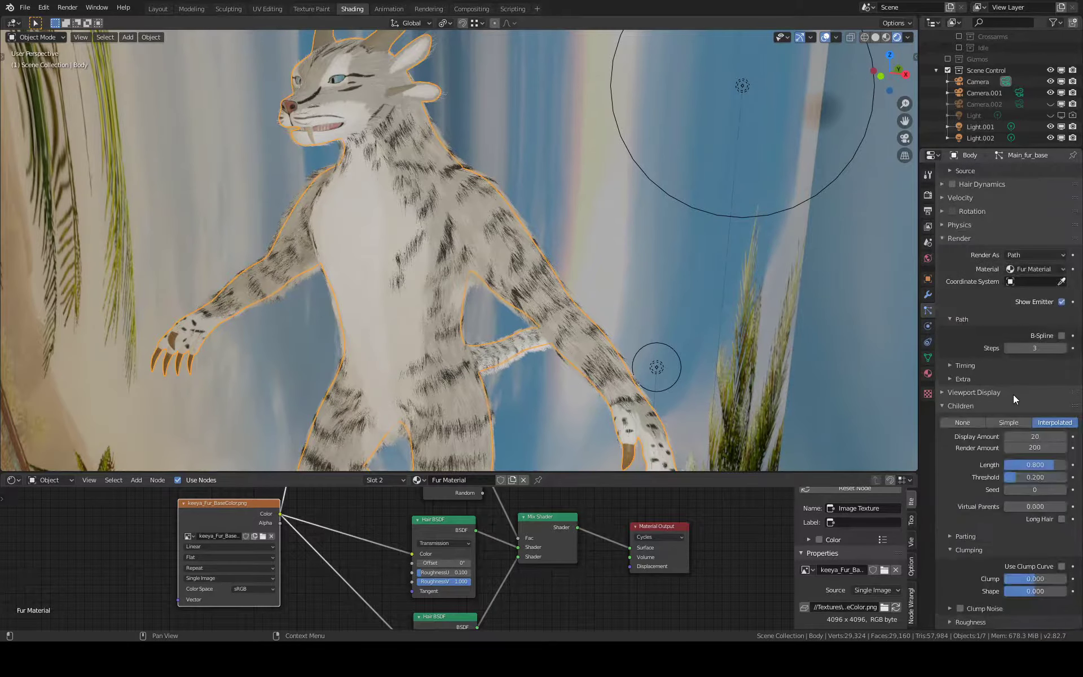
scroll(1013, 395, "down", 2)
left_click(1027, 394)
type("020")
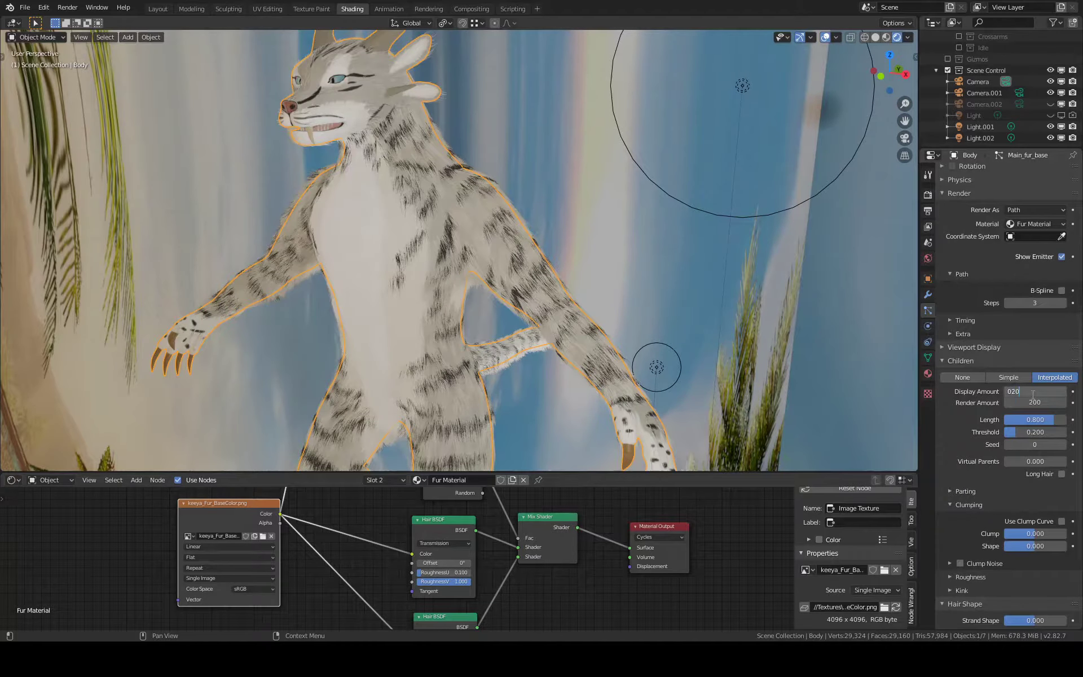
key("Return")
left_click(1032, 395)
type("2")
type("00")
key("Return")
Orbit and zoom around the character to inspect the denser fur
mouse_move(702, 262)
middle_mouse_down()
mouse_move(462, 263)
mouse_move(472, 258)
middle_mouse_up()
scroll(472, 259, "up", 3)
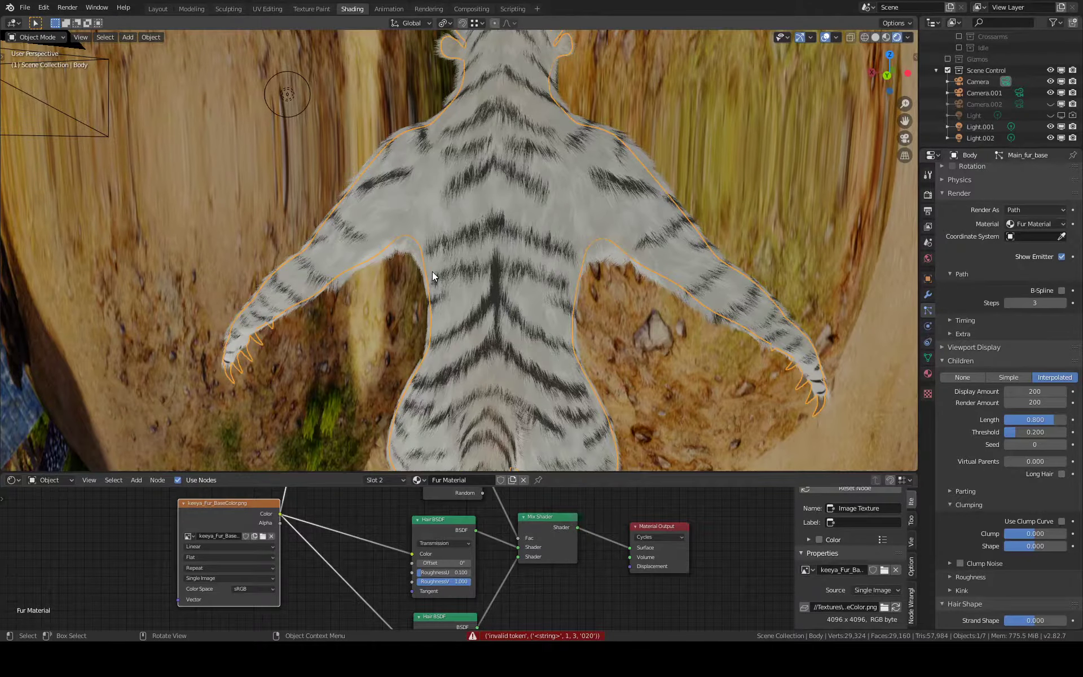
mouse_move(432, 271)
middle_mouse_down()
mouse_move(628, 260)
mouse_move(640, 280)
mouse_move(594, 260)
mouse_move(476, 273)
mouse_move(435, 260)
mouse_move(662, 311)
mouse_move(526, 272)
mouse_move(672, 272)
mouse_move(508, 248)
mouse_move(596, 248)
mouse_move(569, 257)
middle_mouse_up()
scroll(490, 246, "up", 3)
scroll(486, 254, "up", 2)
scroll(484, 252, "up", 2)
scroll(604, 248, "down", 5)
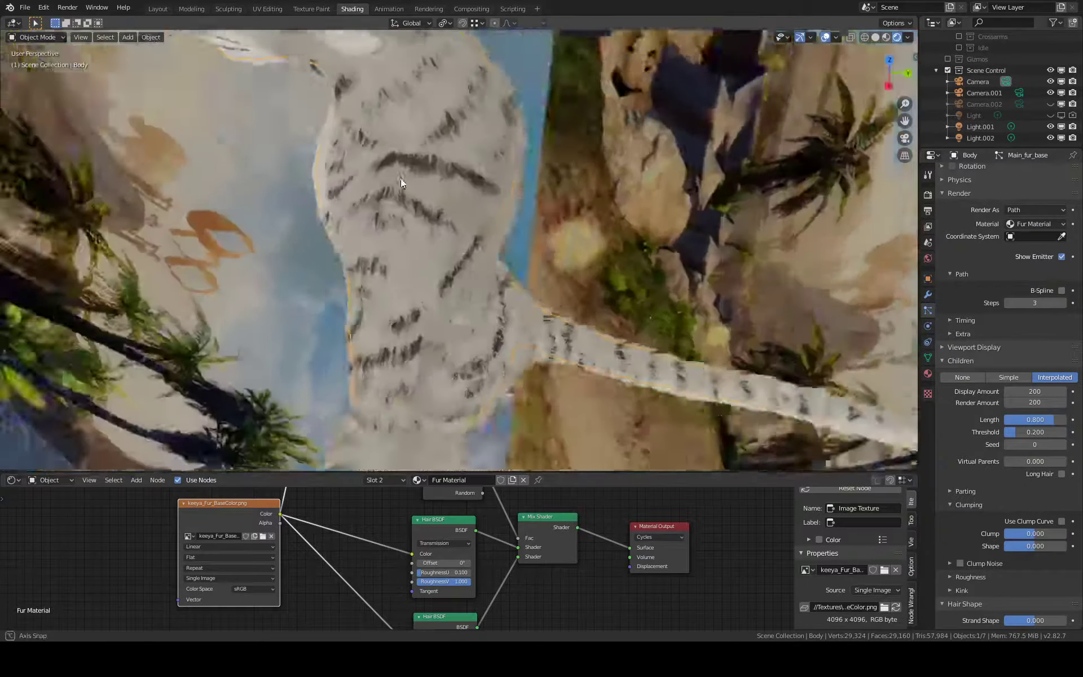
mouse_move(401, 178)
middle_mouse_down()
mouse_move(489, 226)
mouse_move(540, 195)
mouse_move(444, 121)
mouse_move(411, 120)
mouse_move(665, 262)
mouse_move(628, 234)
mouse_move(684, 237)
mouse_move(536, 181)
mouse_move(582, 185)
mouse_move(477, 172)
mouse_move(522, 180)
mouse_move(502, 154)
mouse_move(524, 162)
mouse_move(523, 218)
middle_mouse_up()
scroll(494, 231, "up", 5)
Re-confirm Main_fur_base's display amount and set Main_fur_cover's back to 10
left_click(1036, 392)
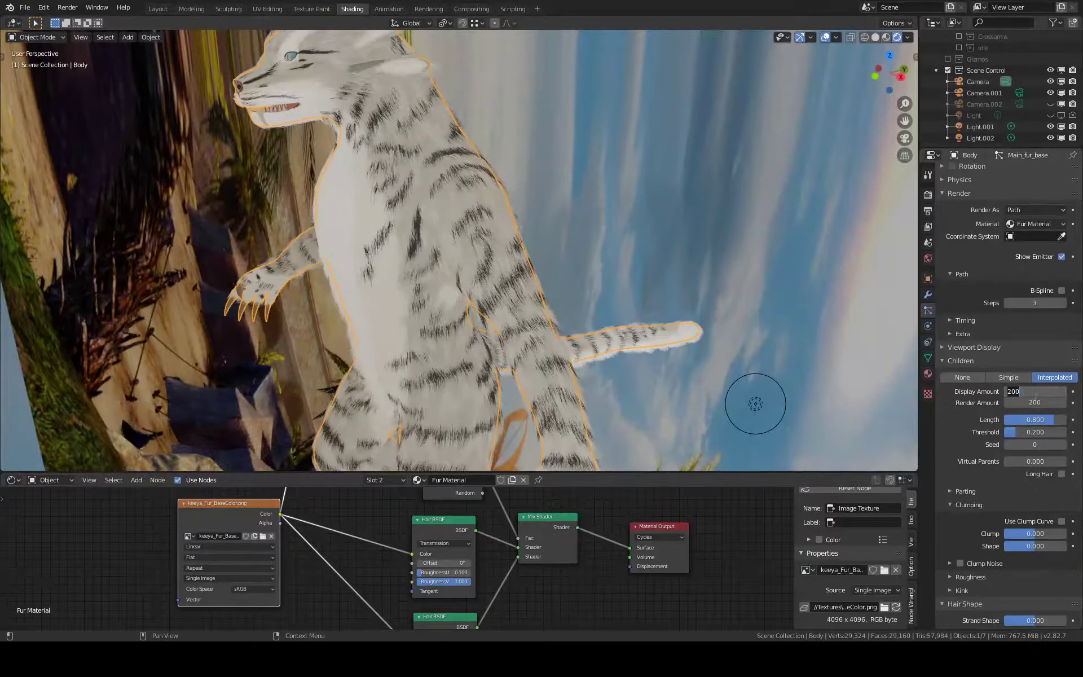
type("20")
key("Return")
scroll(1010, 417, "up", 10)
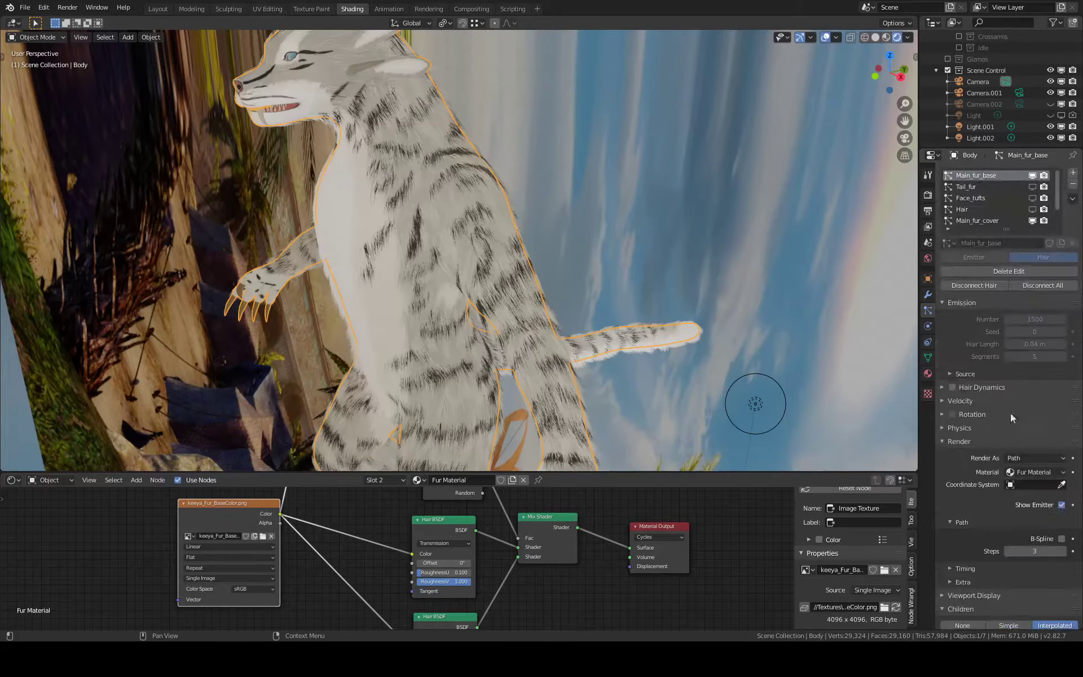
left_click(978, 221)
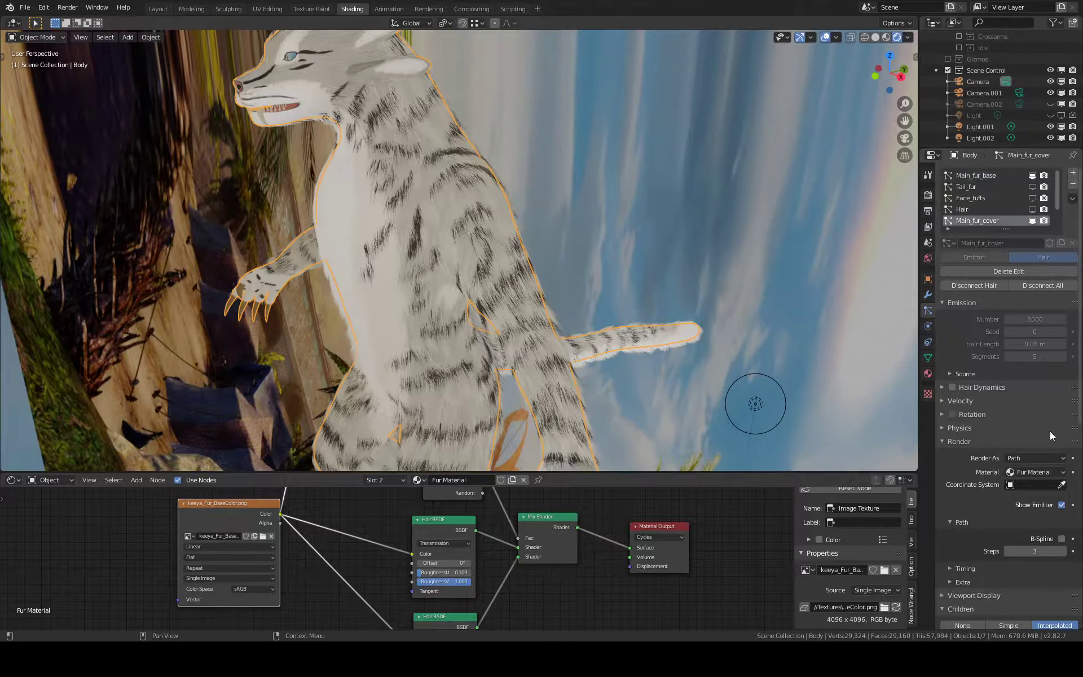
scroll(1050, 431, "down", 7)
left_click(1037, 482)
key("BackSpace")
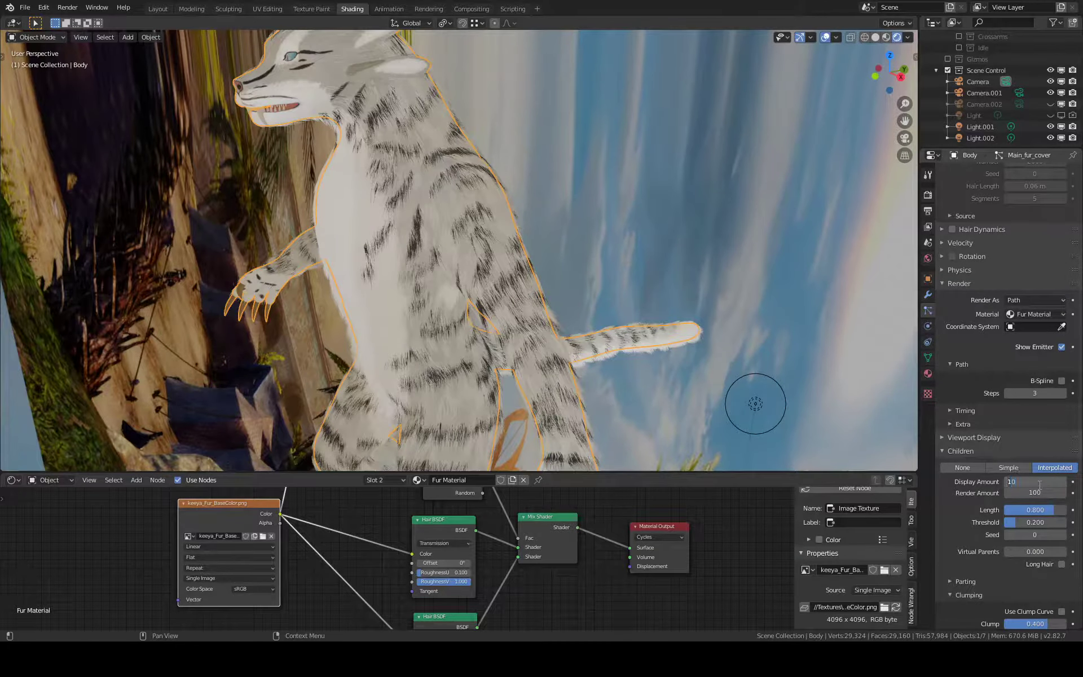
key("Return")
Inspect the thinner cover fur and save keeya.blend
mouse_move(538, 339)
middle_mouse_down()
mouse_move(542, 321)
mouse_move(490, 326)
middle_mouse_up()
scroll(489, 327, "up", 5)
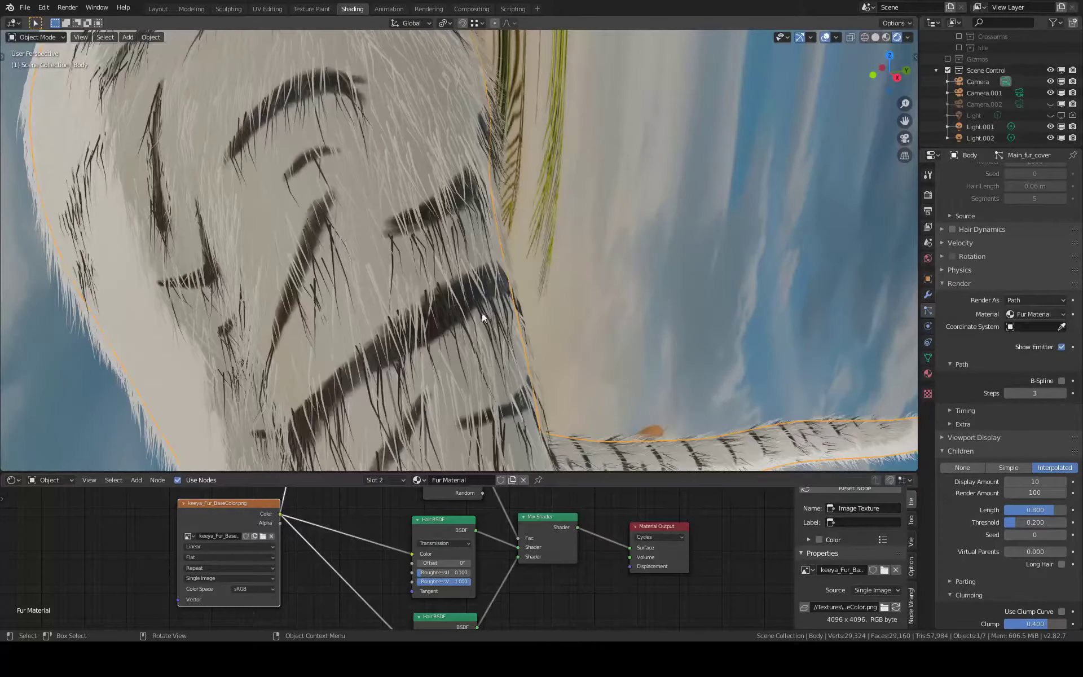
scroll(476, 294, "down", 2)
scroll(472, 278, "down", 6)
scroll(1058, 331, "up", 7)
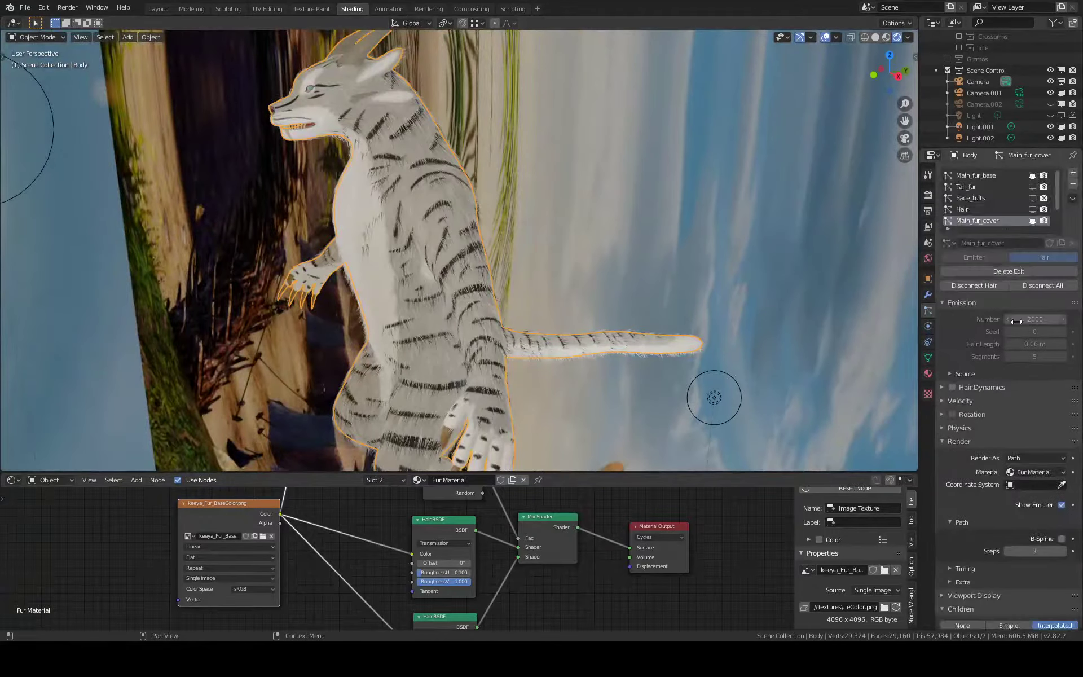
middle_click_drag(460, 212, 539, 224)
key("ctrl+s")
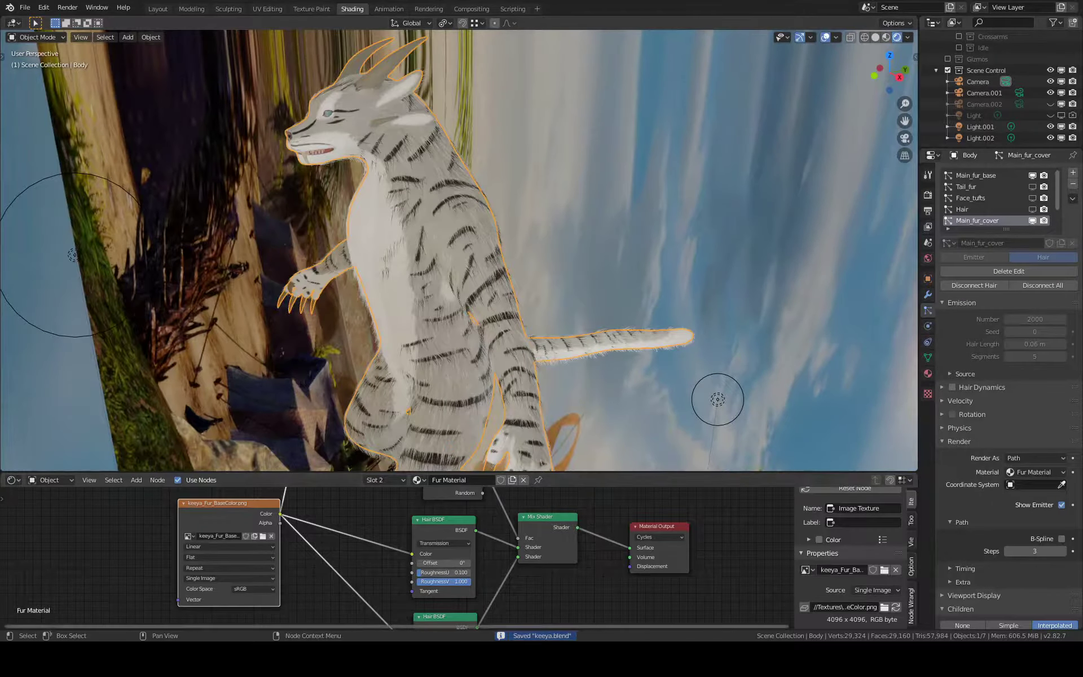